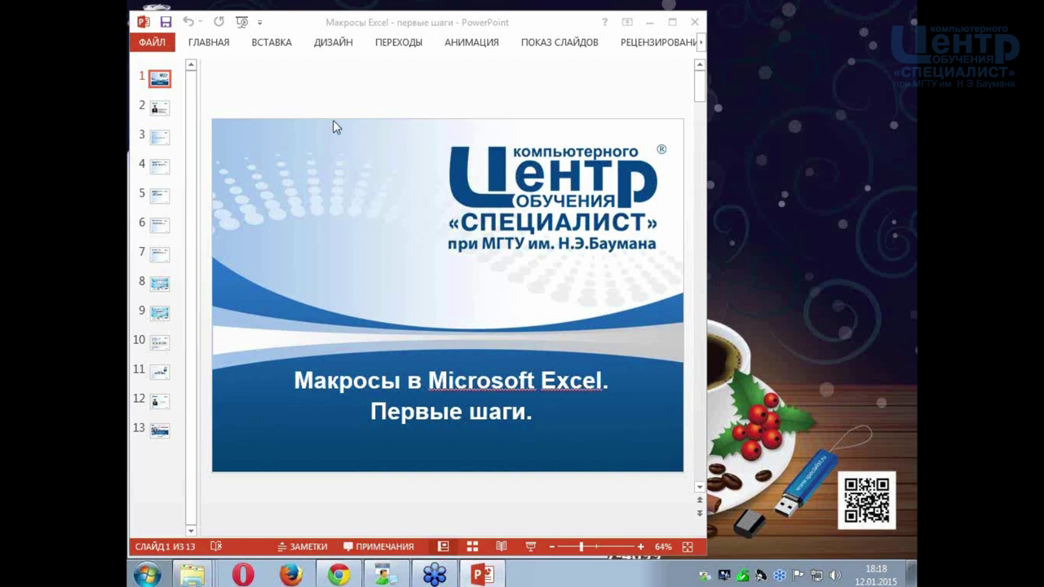
- Show slide 2, 'О преподавателе', then move on to slide 3, 'ПРОГРАММА КУРСА'
left_click(181, 119)
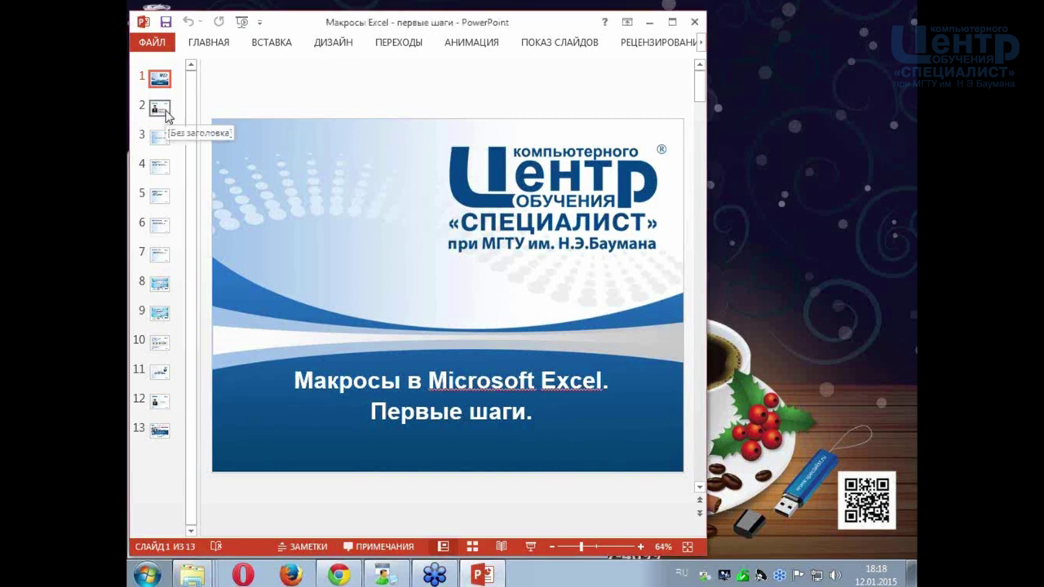
left_click(163, 114)
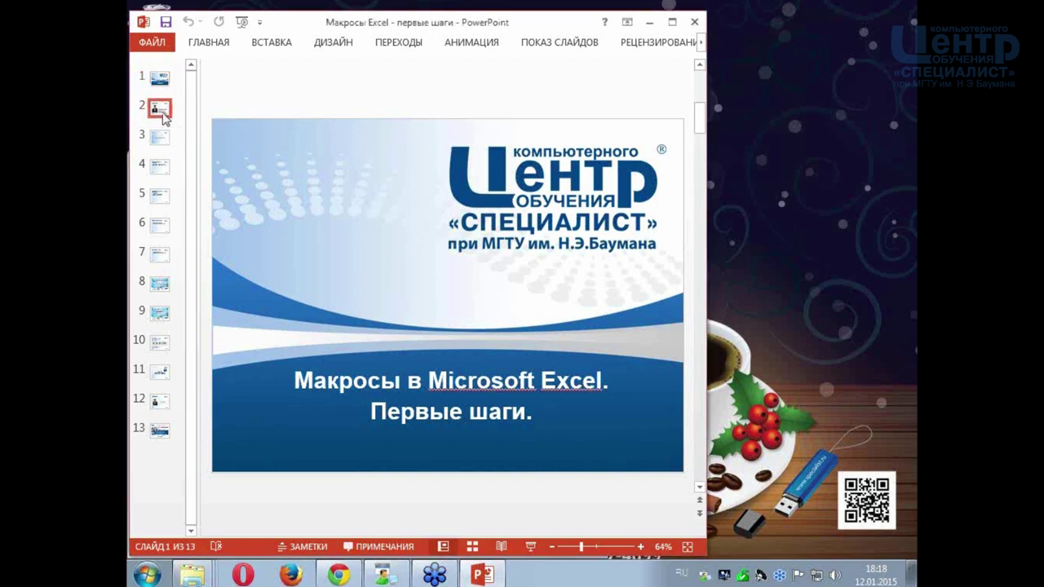
left_click(163, 114)
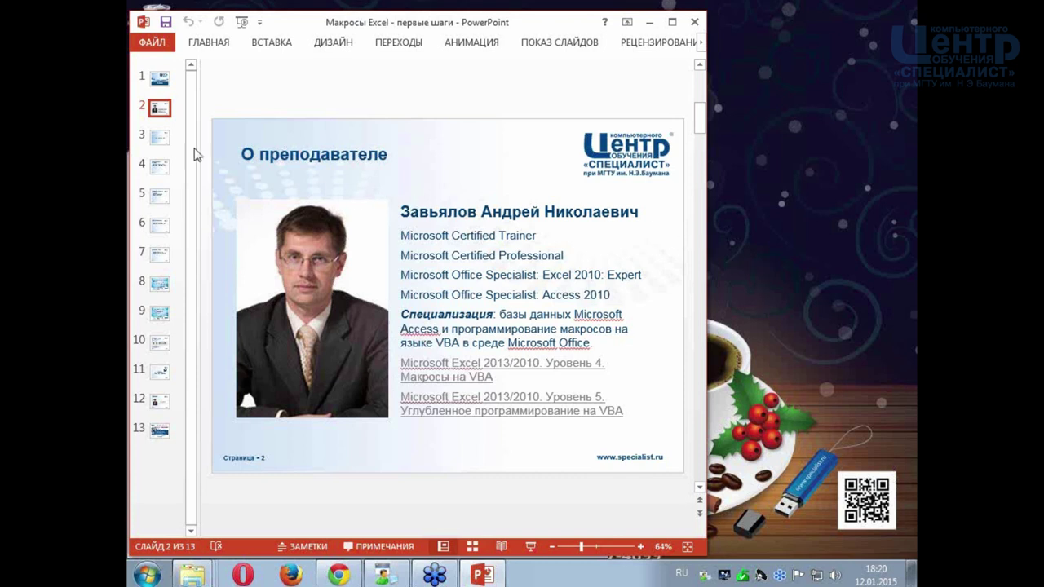
left_click(162, 142)
- Go to slide 4, 'Макросы в Microsoft Excel. Первые шаги.'
left_click(161, 165)
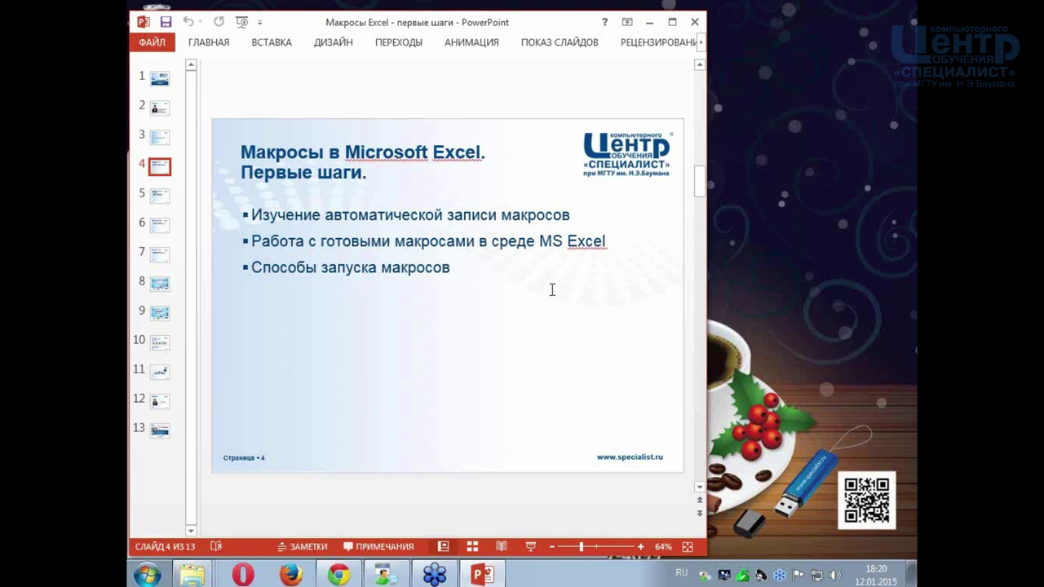
left_click_drag(252, 215, 542, 222)
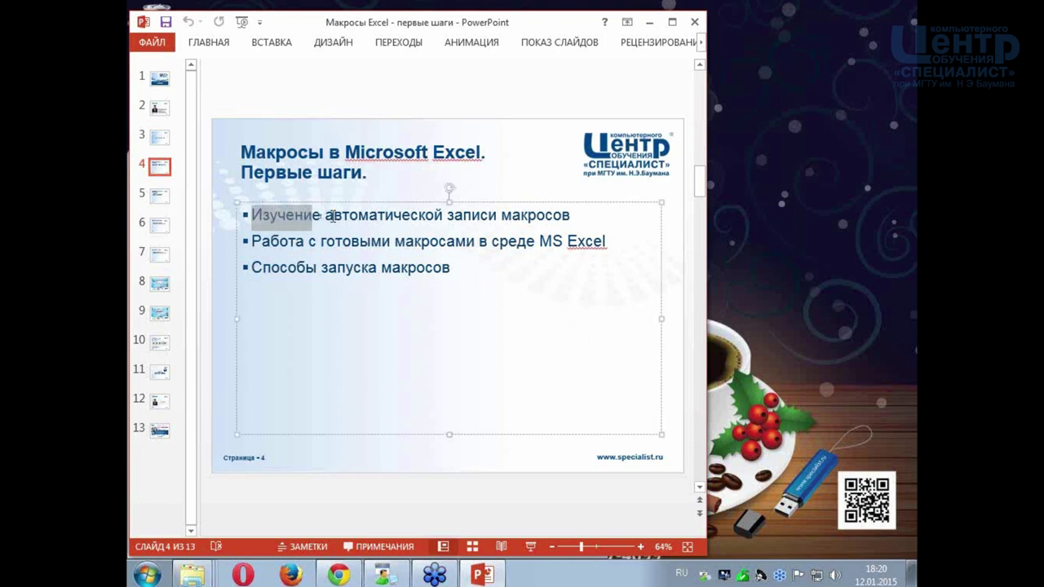
left_click(562, 258)
left_click_drag(252, 240, 608, 245)
left_click(574, 266)
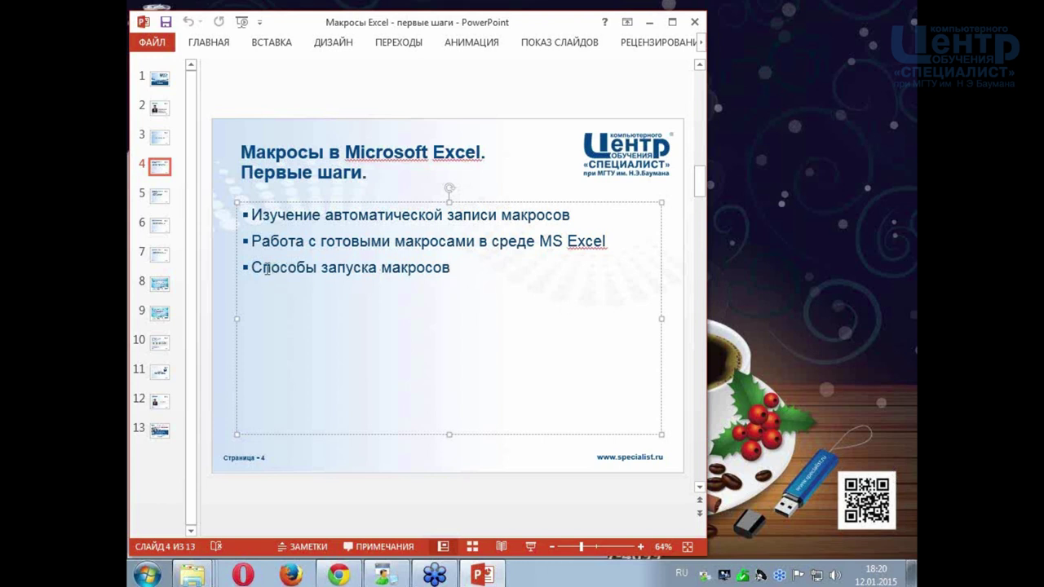
left_click_drag(251, 268, 433, 288)
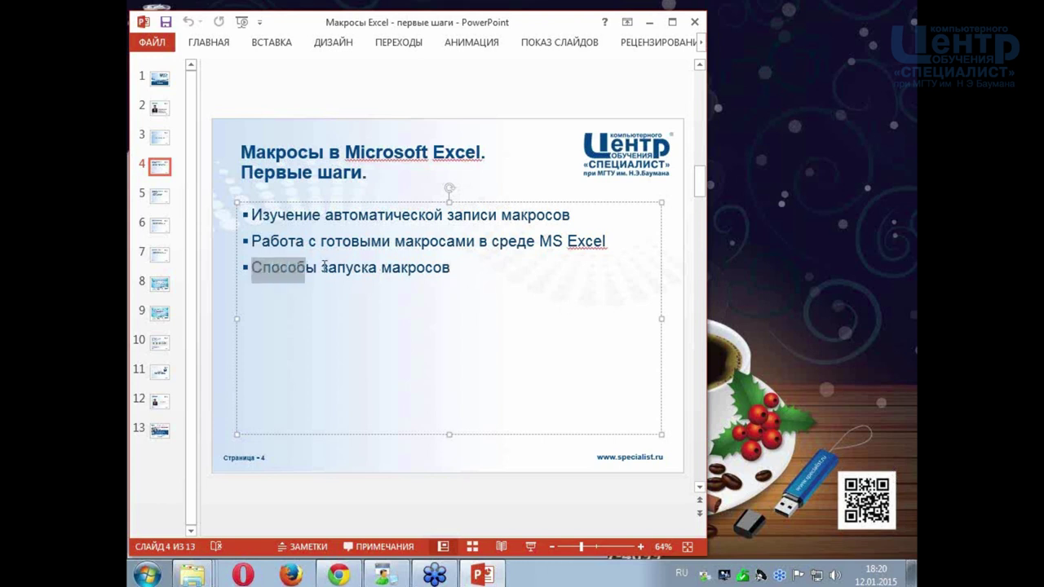
left_click(450, 289)
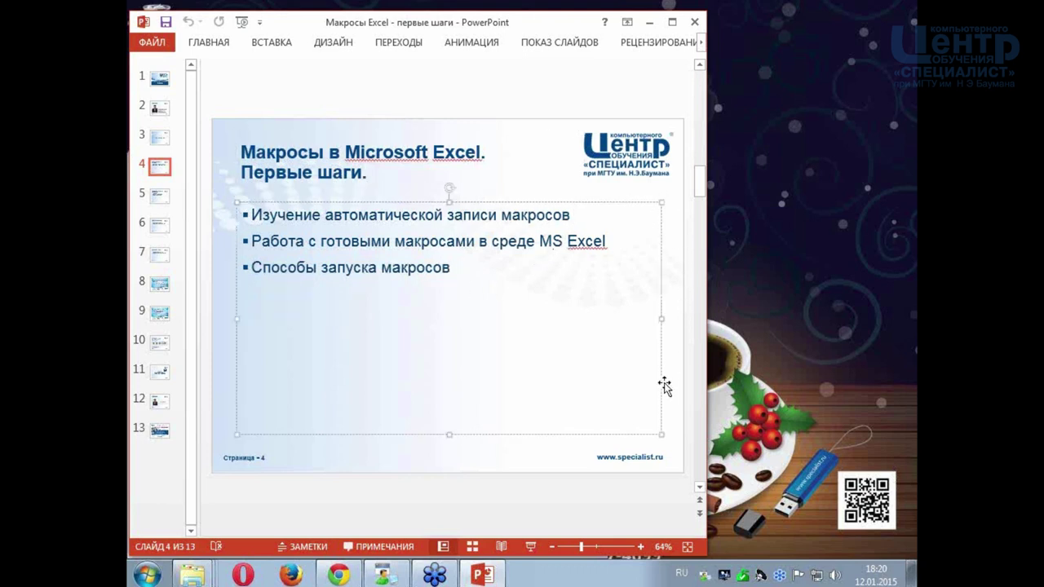
left_click(584, 459)
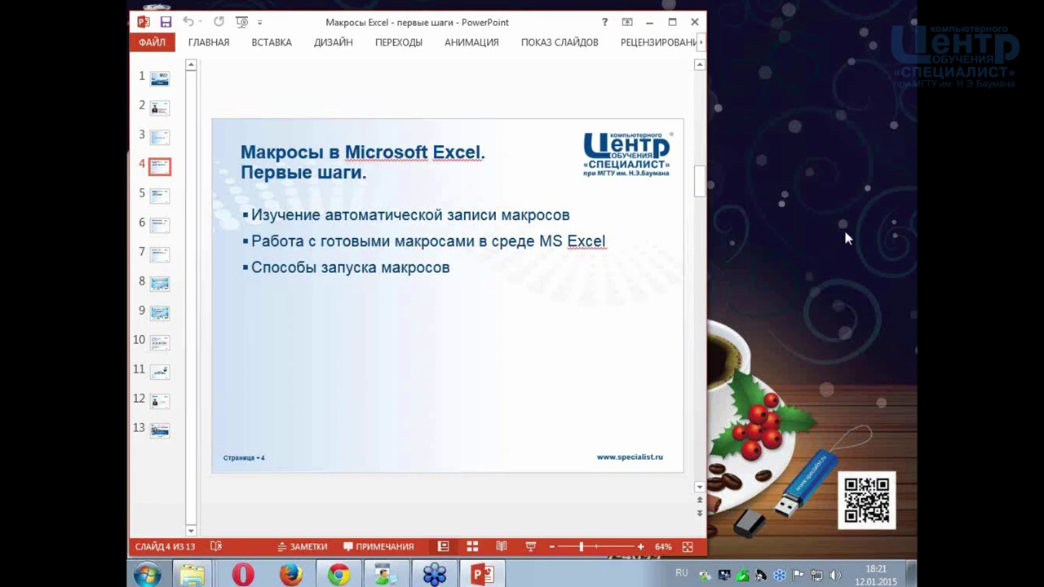
- Shift focus off the presentation window, leaving slide 4 on display
left_click(902, 119)
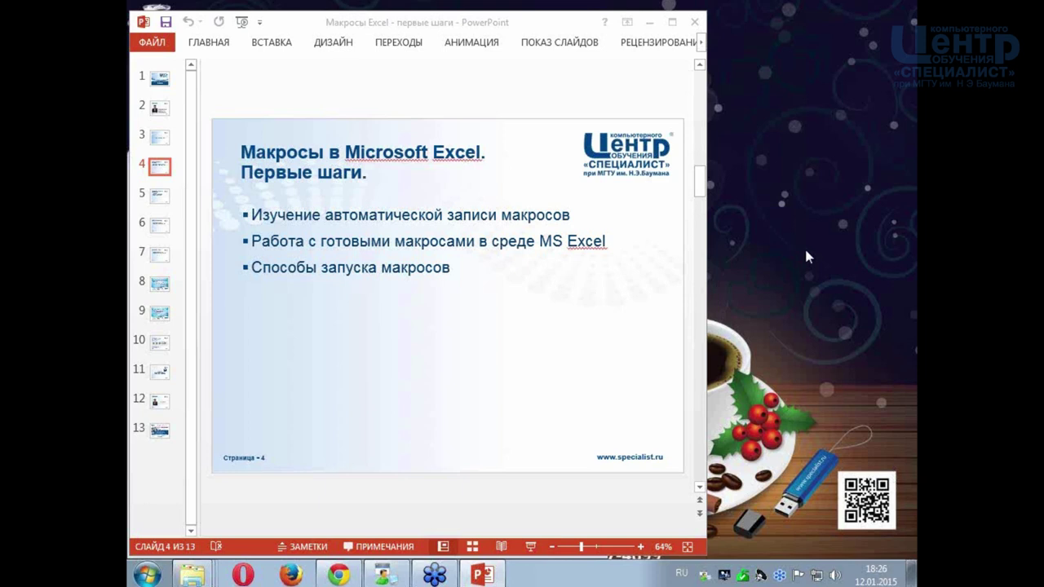
- Delete the empty bullet line below 'Способы запуска макросов' on slide 4
left_click(335, 217)
left_click_drag(403, 217, 447, 217)
left_click(574, 215)
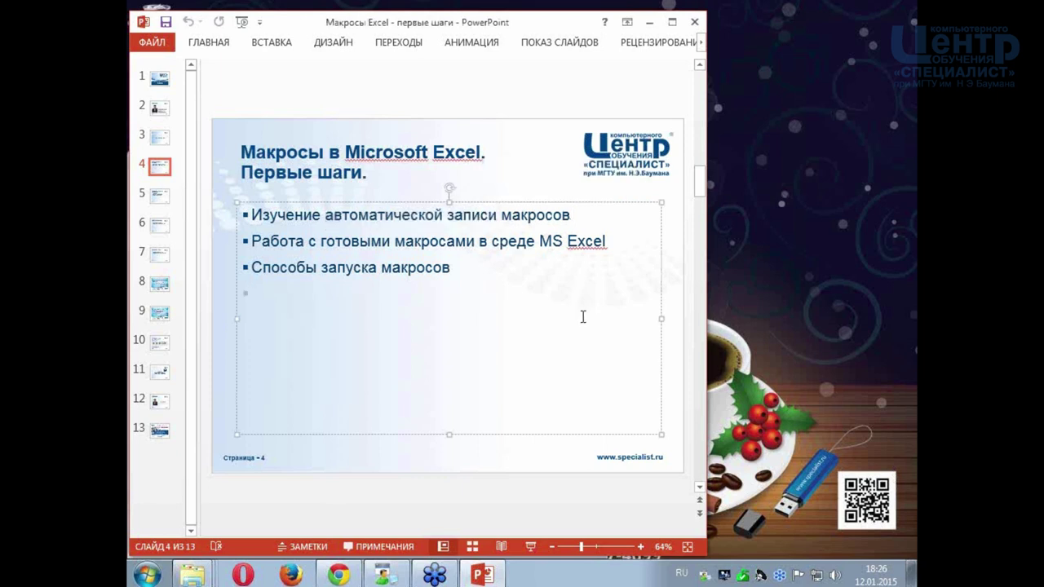
key("BackSpace")
- Launch Excel 2013 from the Microsoft Office 2013 program group and create a blank workbook
left_click(149, 576)
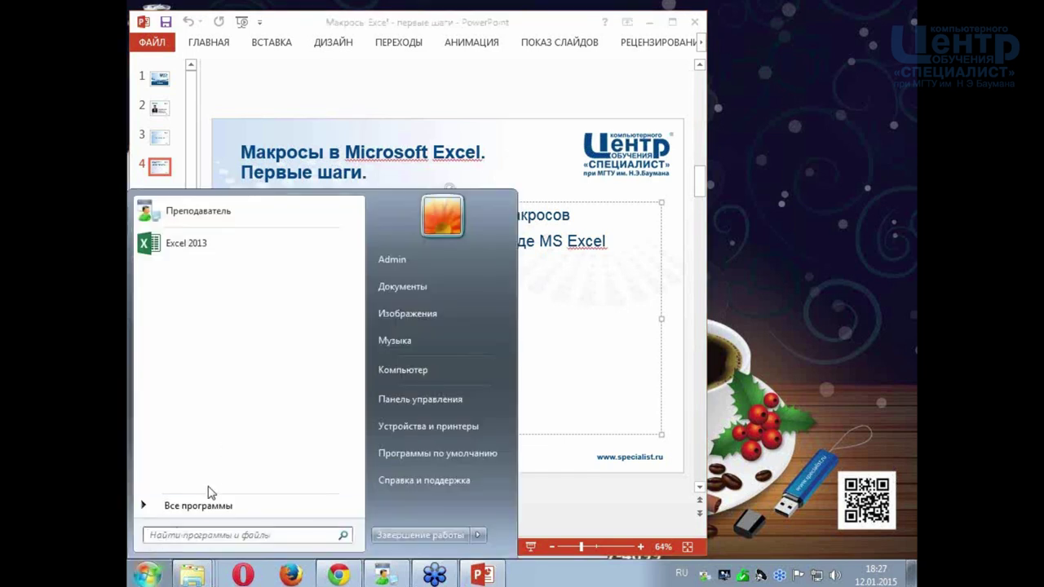
left_click(193, 504)
left_click_drag(359, 326, 359, 416)
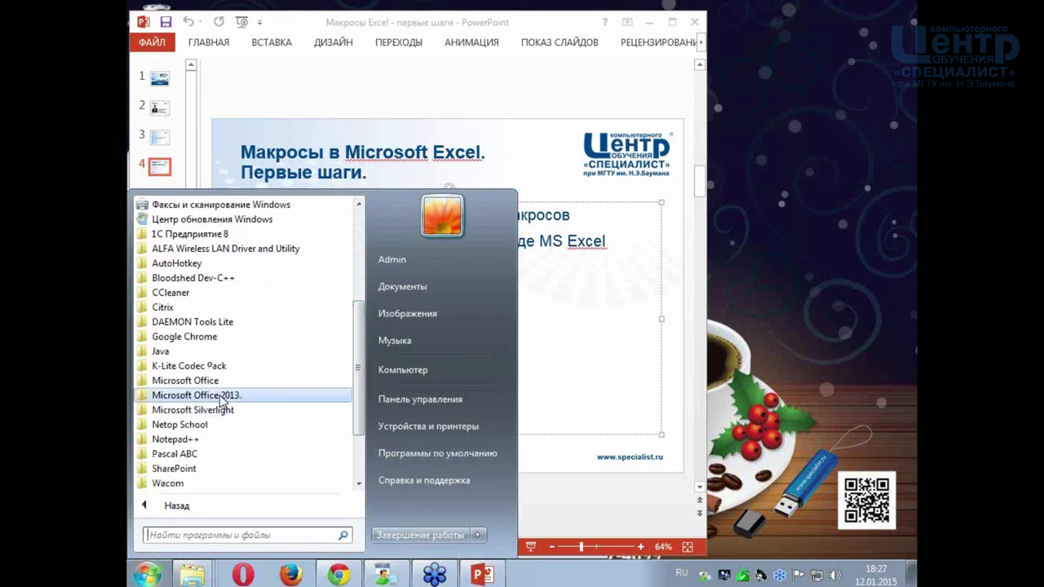
left_click(189, 395)
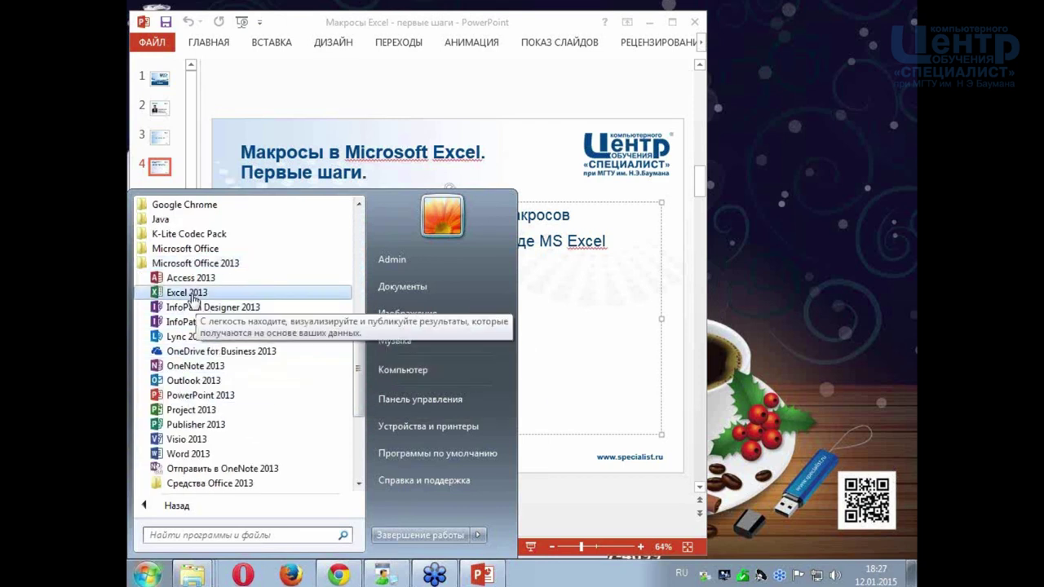
left_click(188, 294)
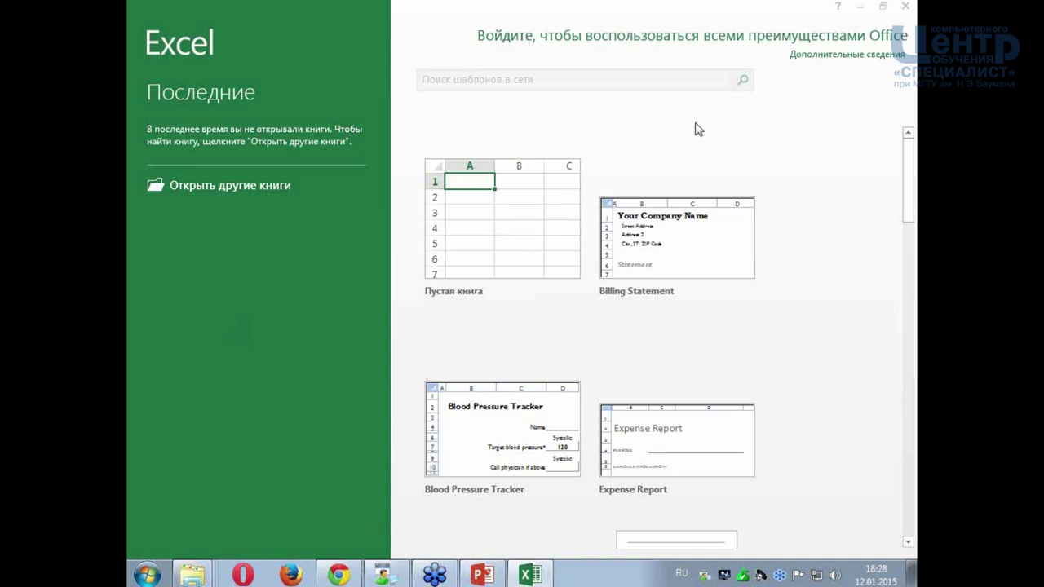
left_click(523, 228)
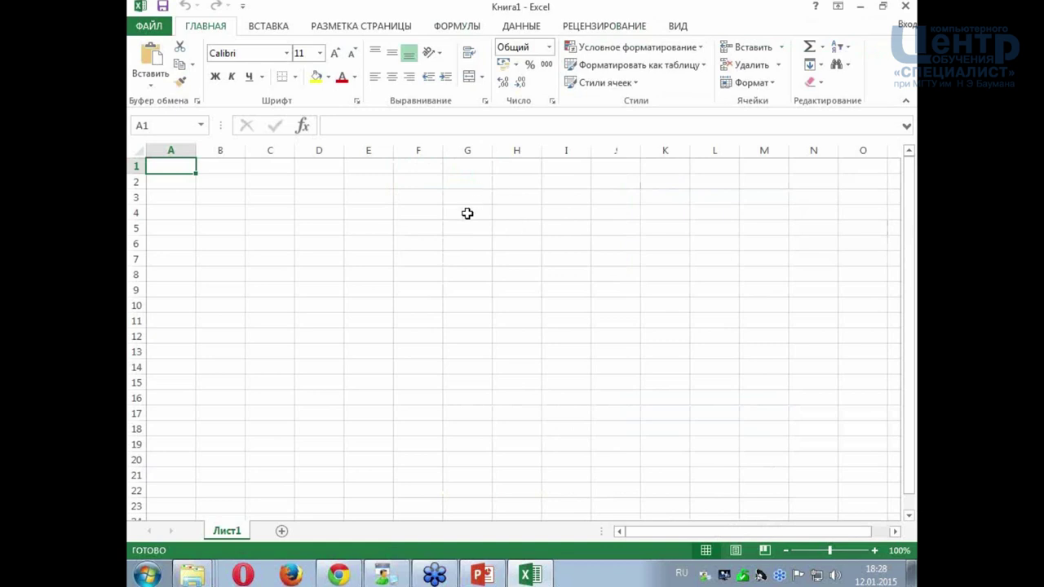
- Select cell G4 in the new workbook, then launch Excel 2010 from the Microsoft Office group
left_click(466, 213)
left_click(148, 574)
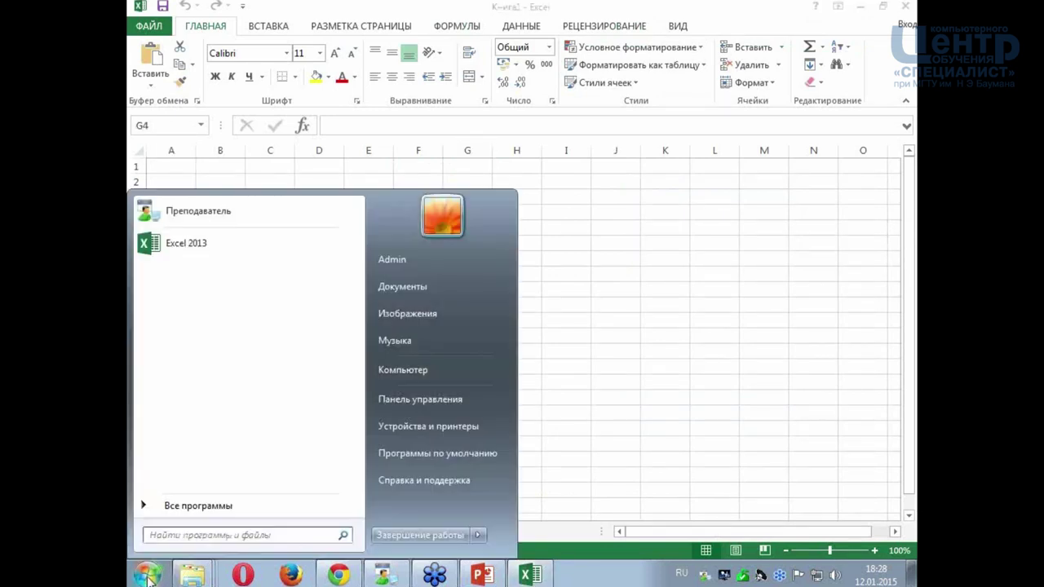
left_click(199, 506)
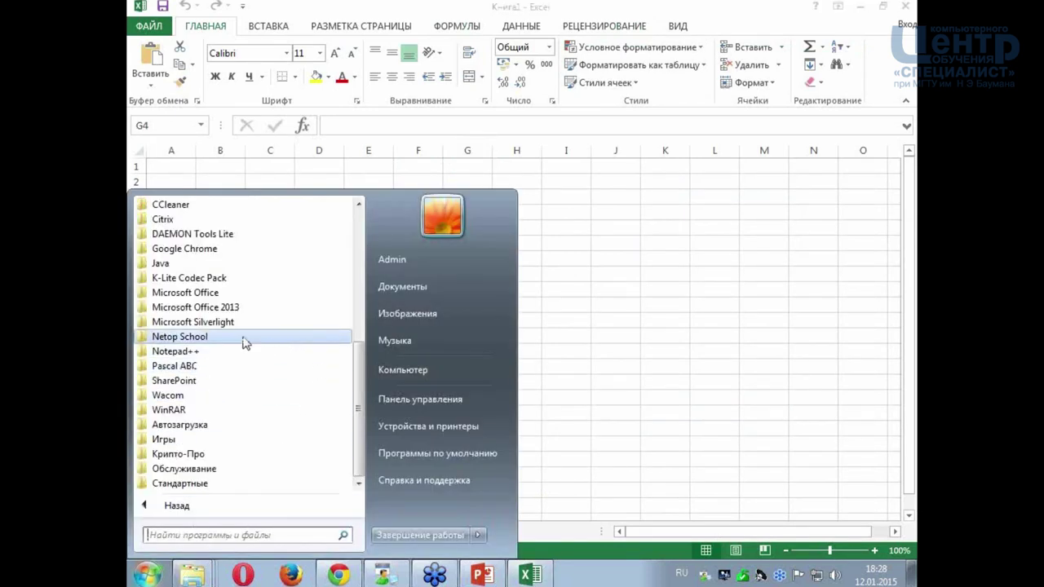
left_click(206, 292)
left_click(207, 277)
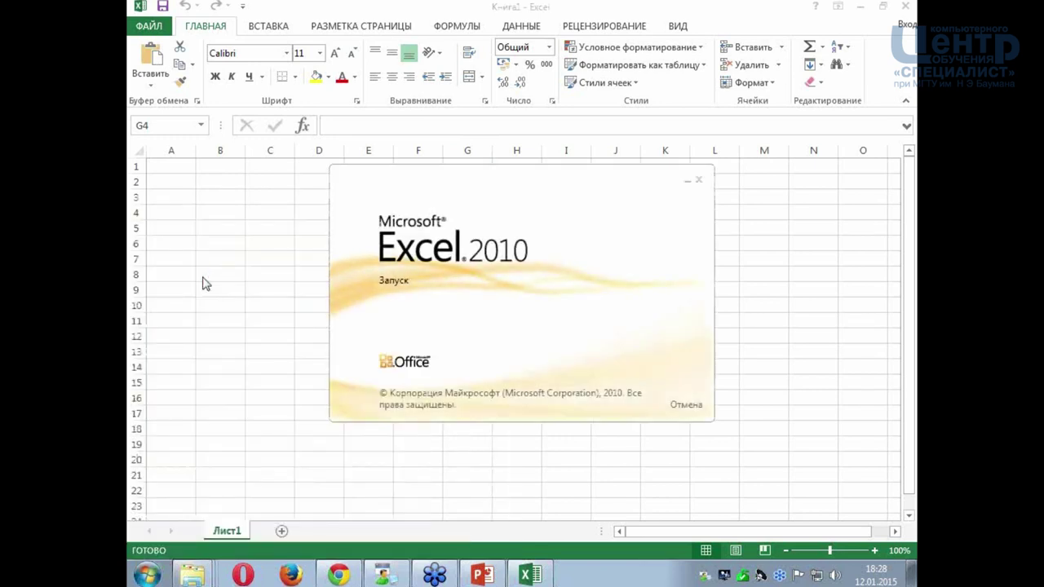
- Restore and move the Excel 2010 window aside, minimise it, and return to Excel 2013
left_click(269, 240)
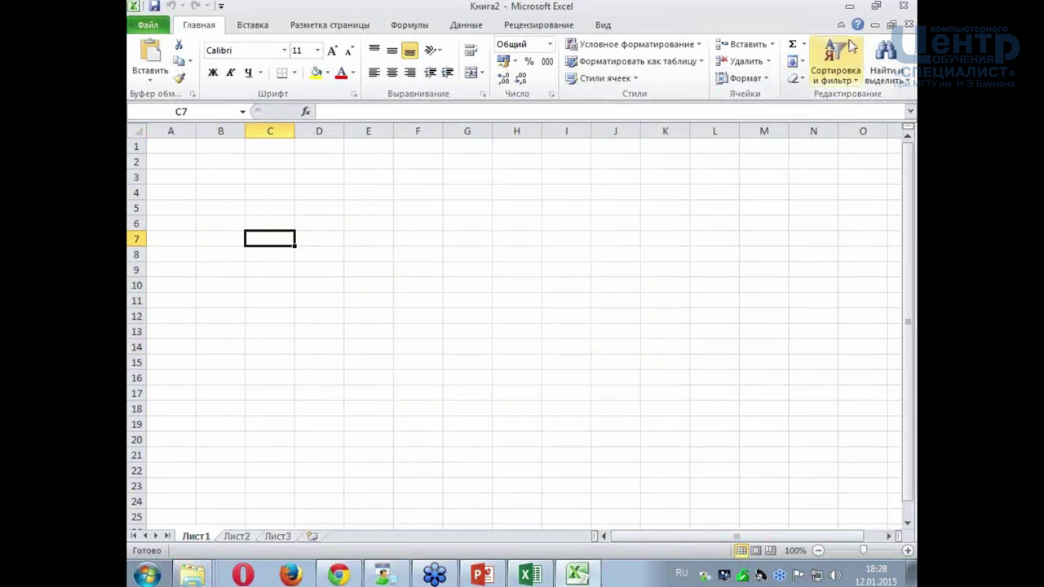
left_click(874, 7)
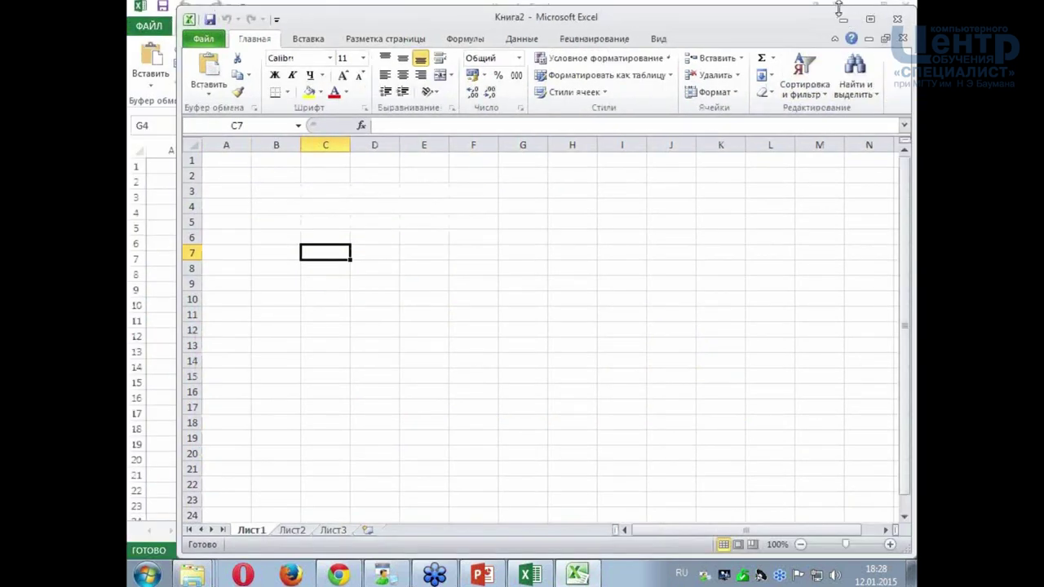
left_click_drag(838, 7, 807, 191)
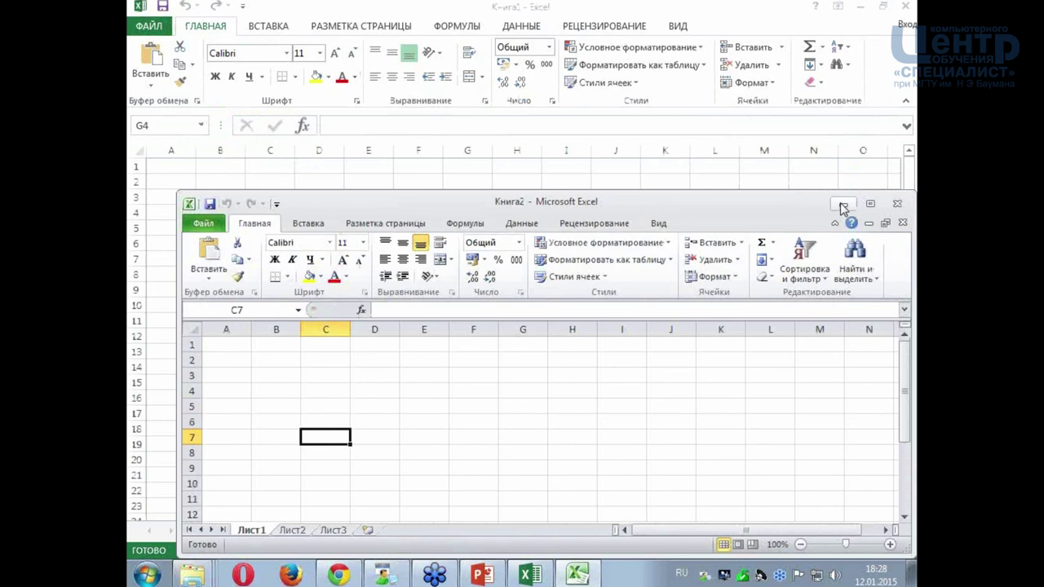
left_click(844, 204)
left_click(738, 201)
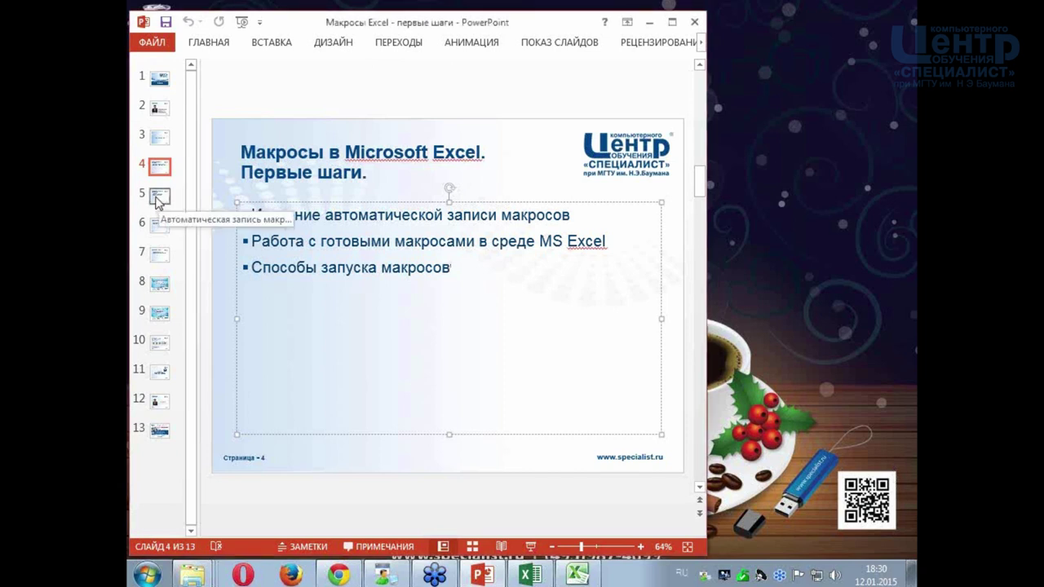
- Show slide 5 in PowerPoint, then bring the blank Excel workbook Книга1 to the front
left_click(159, 200)
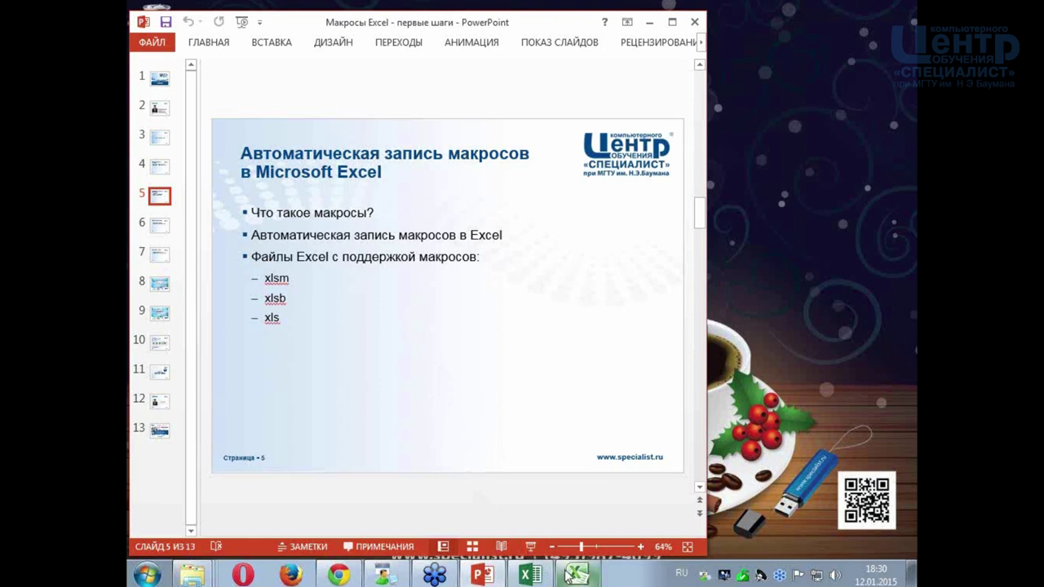
left_click(535, 575)
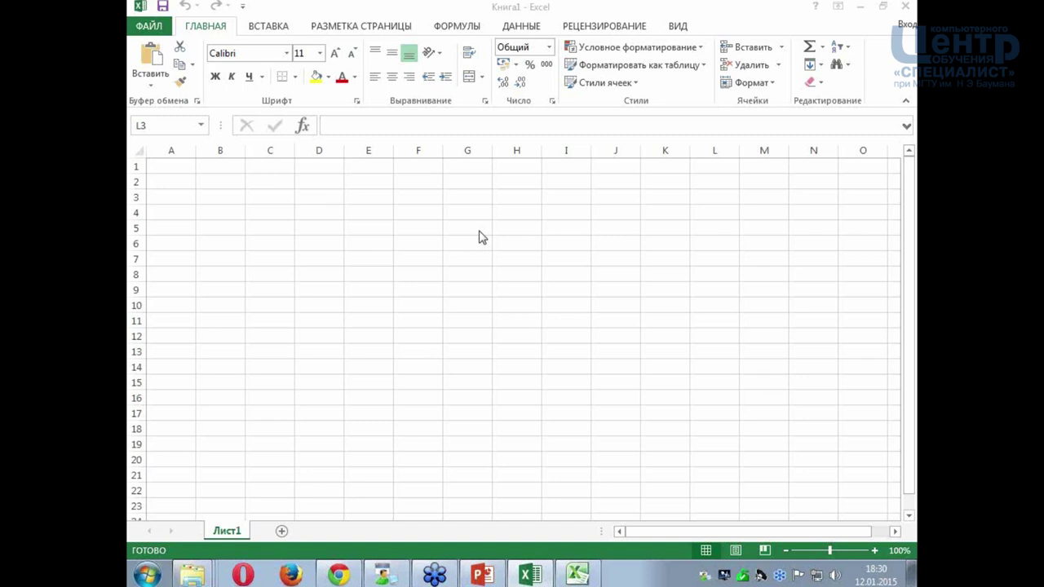
- On the ВИД tab, look over the Макросы dropdown items and close it without recording
left_click(431, 229)
left_click(679, 28)
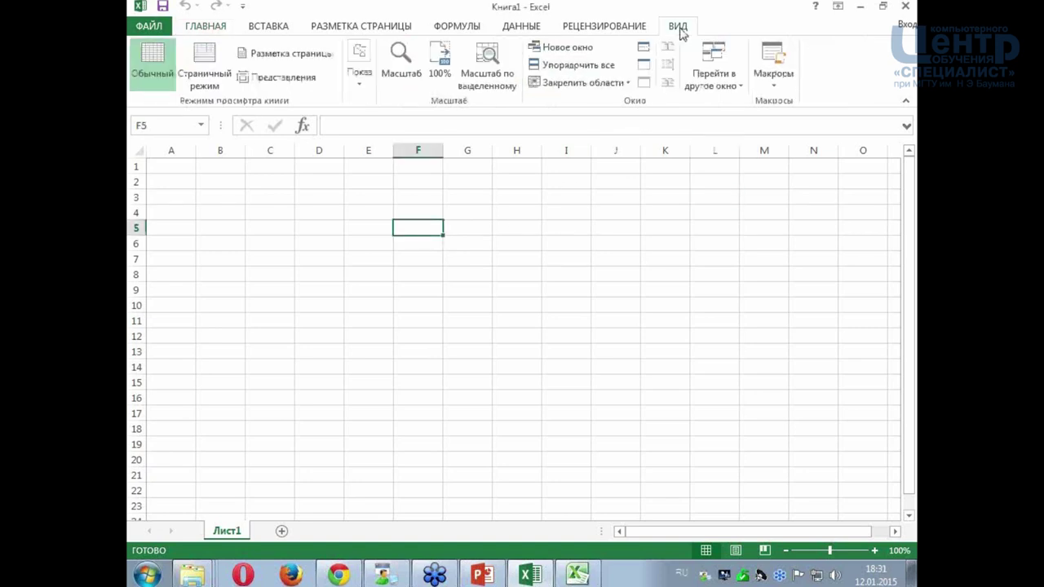
left_click(780, 88)
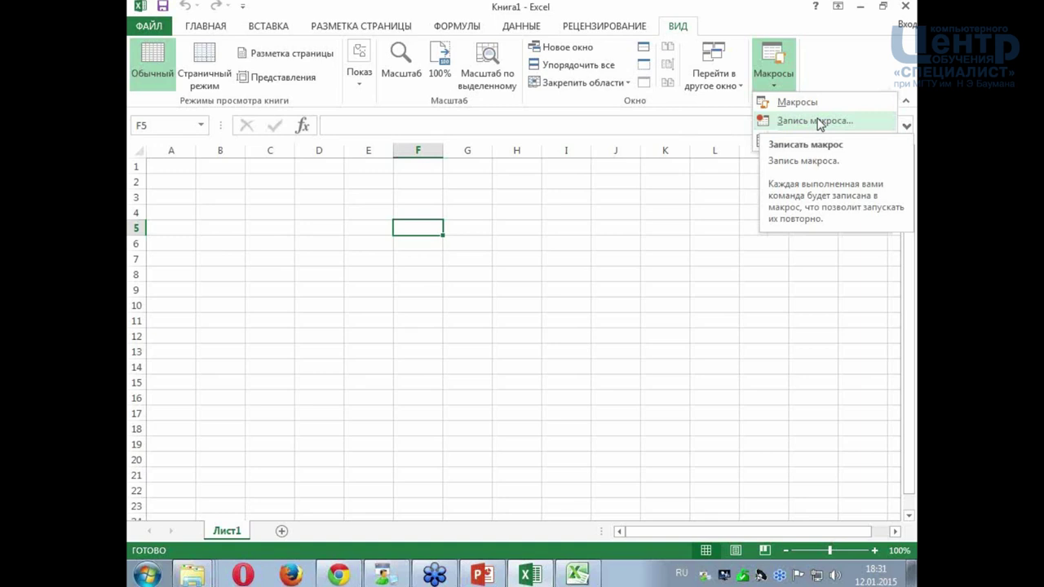
left_click(612, 194)
left_click(611, 209)
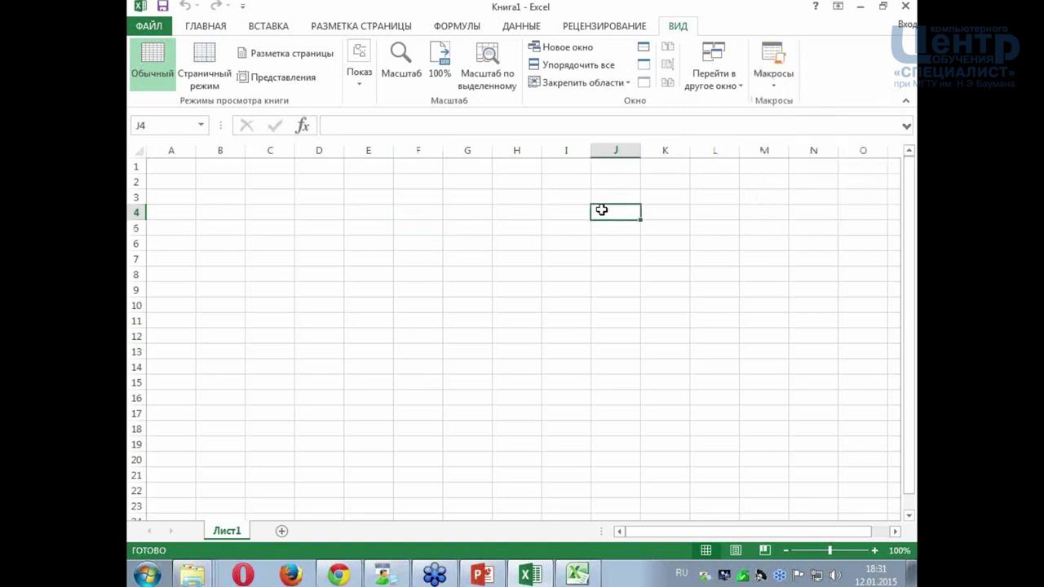
- Browse the Review, View, Data, Home and Insert ribbon tabs
left_click(643, 33)
left_click(676, 31)
left_click(630, 35)
left_click(531, 30)
left_click(580, 31)
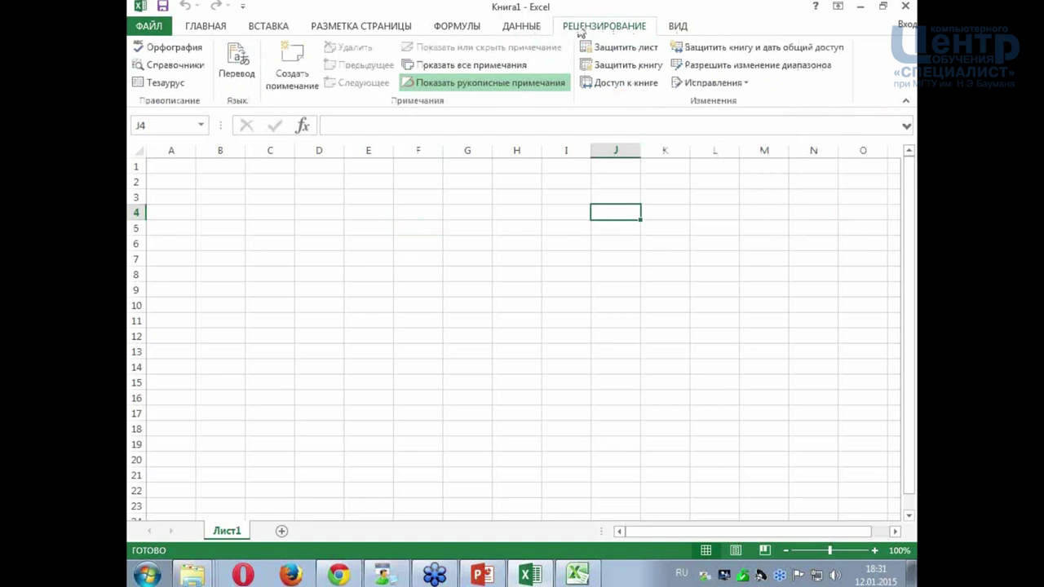
left_click(196, 31)
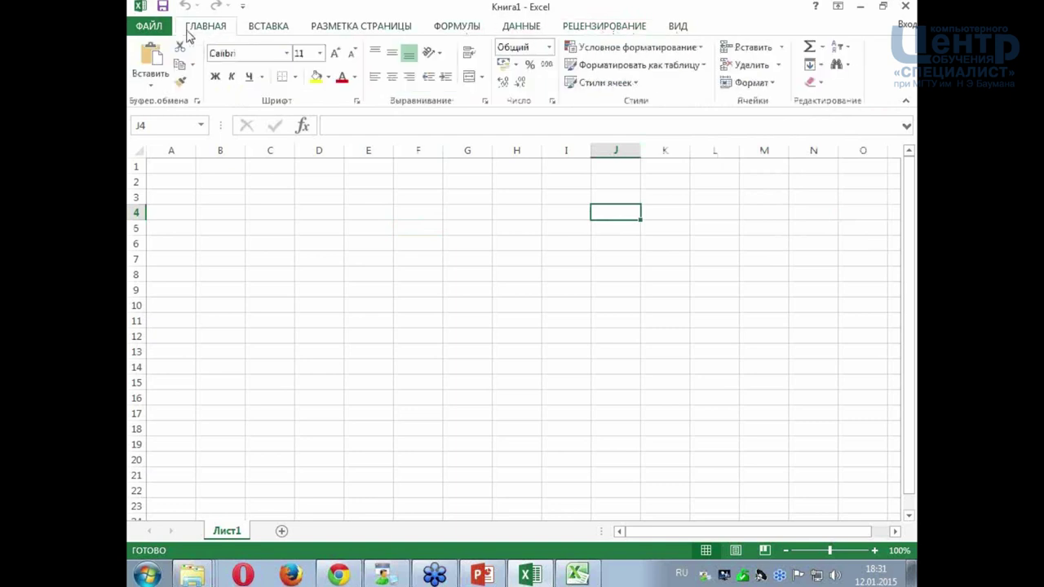
left_click(263, 26)
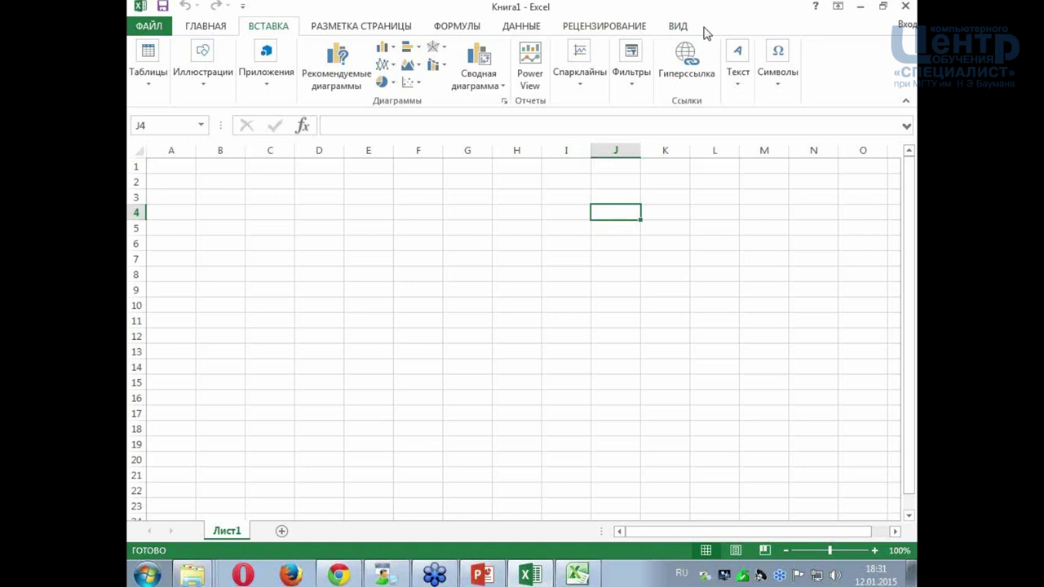
- Cycle through Data, Formulas, Page Layout, Insert and Home, then open the ФАЙЛ Открыть page
left_click(580, 31)
left_click(538, 31)
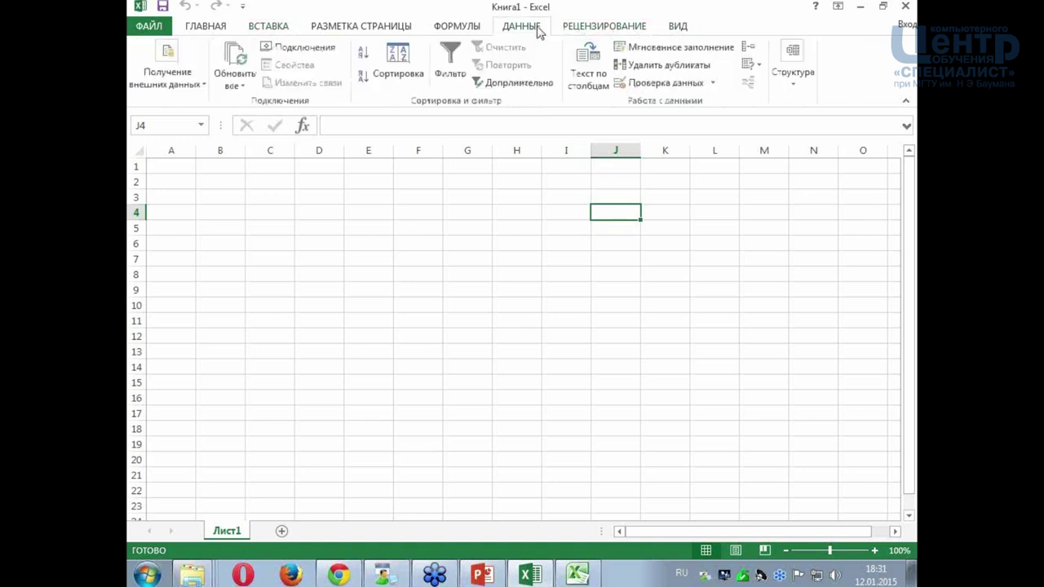
left_click(472, 32)
left_click(371, 32)
left_click(282, 31)
left_click(216, 31)
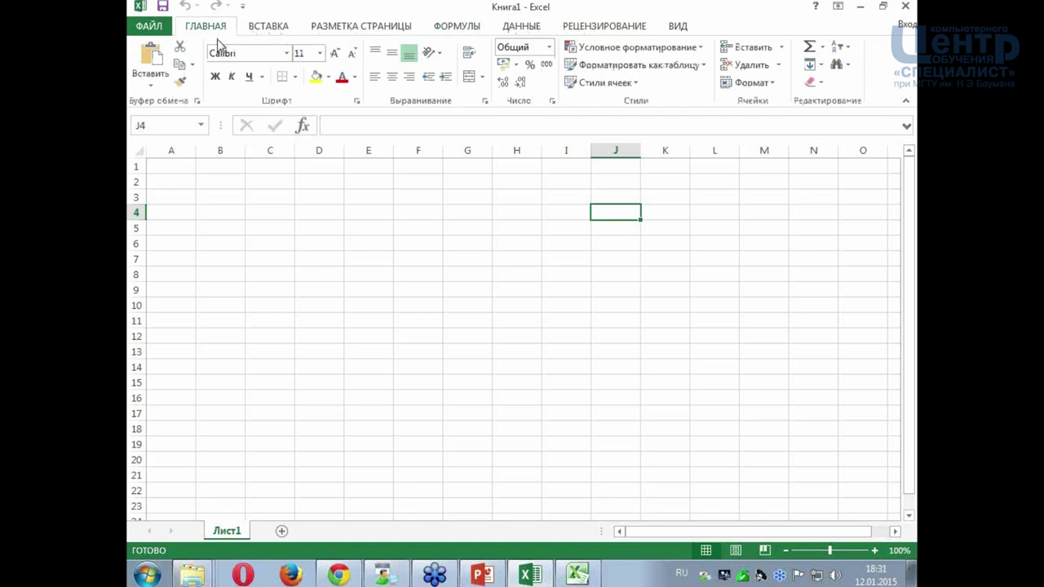
left_click(153, 27)
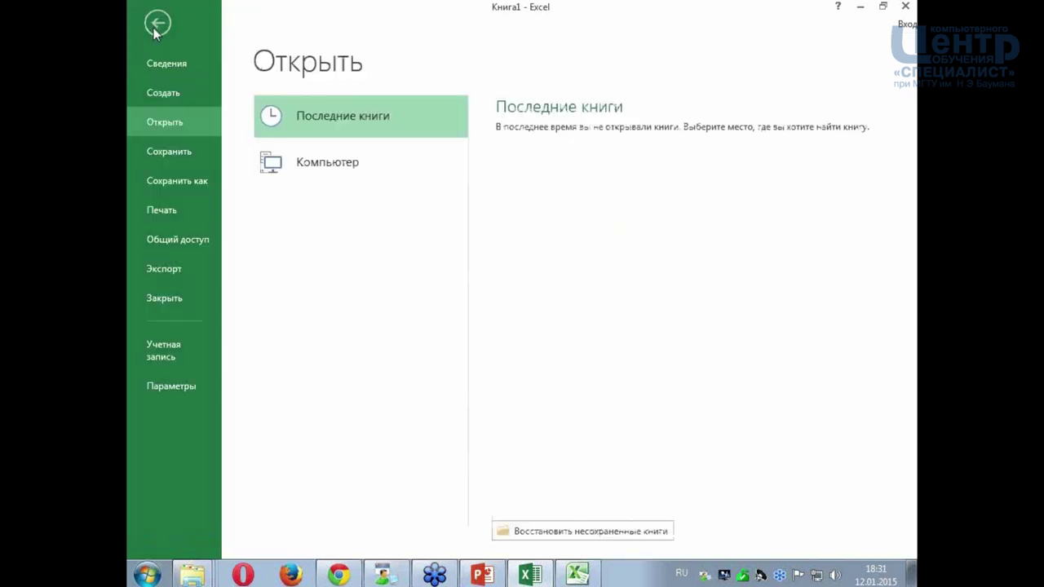
- In Excel Options under Настроить ленту, check Разработчик and confirm with OK
left_click(193, 388)
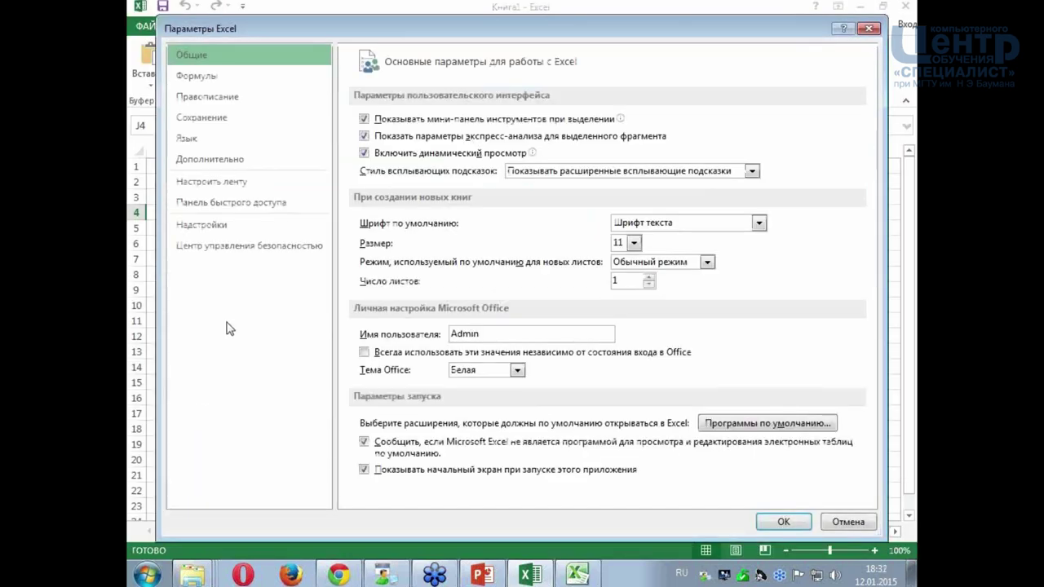
left_click(199, 189)
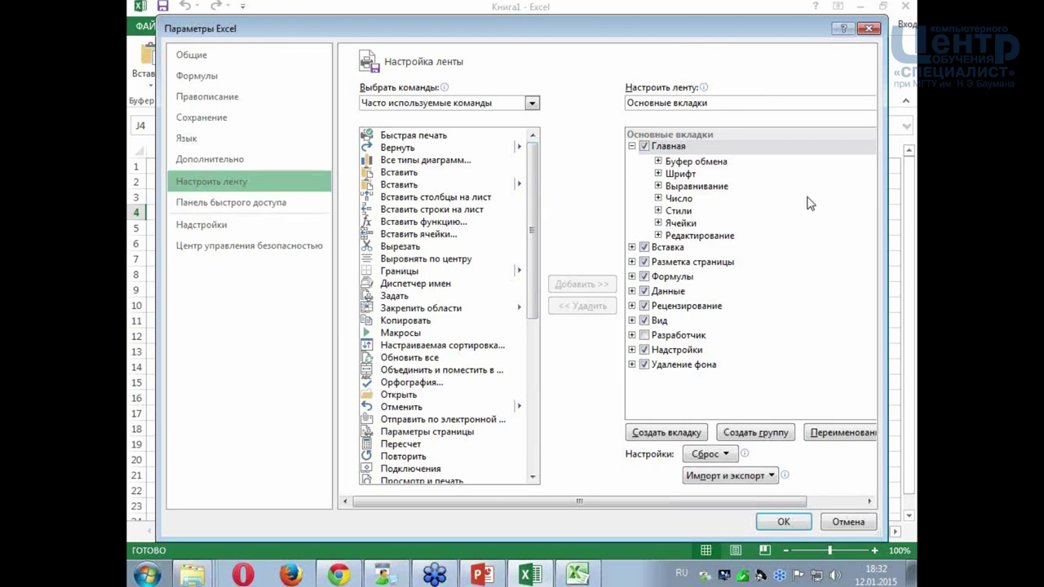
left_click(676, 335)
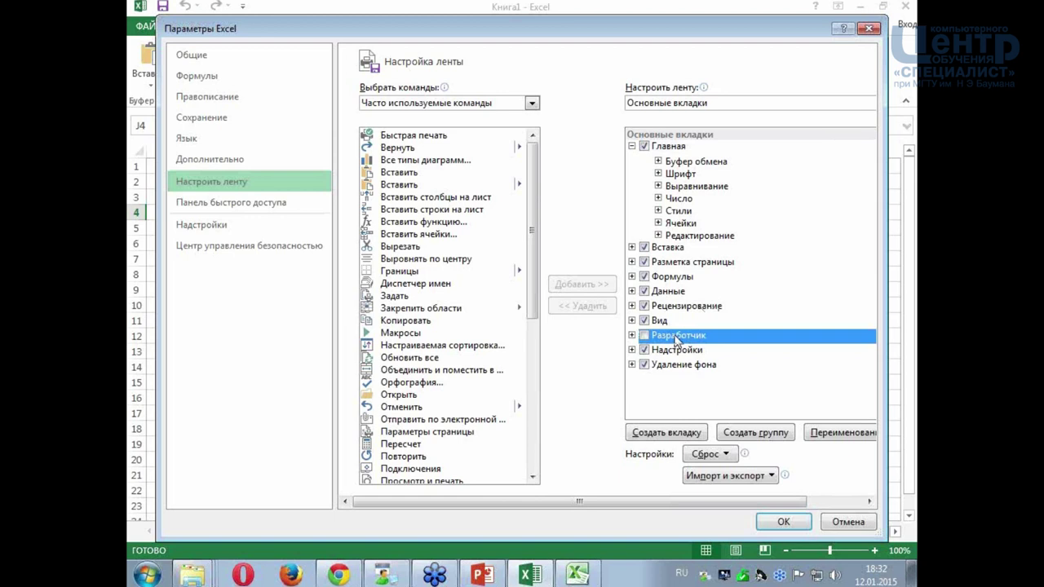
left_click(644, 335)
left_click(783, 521)
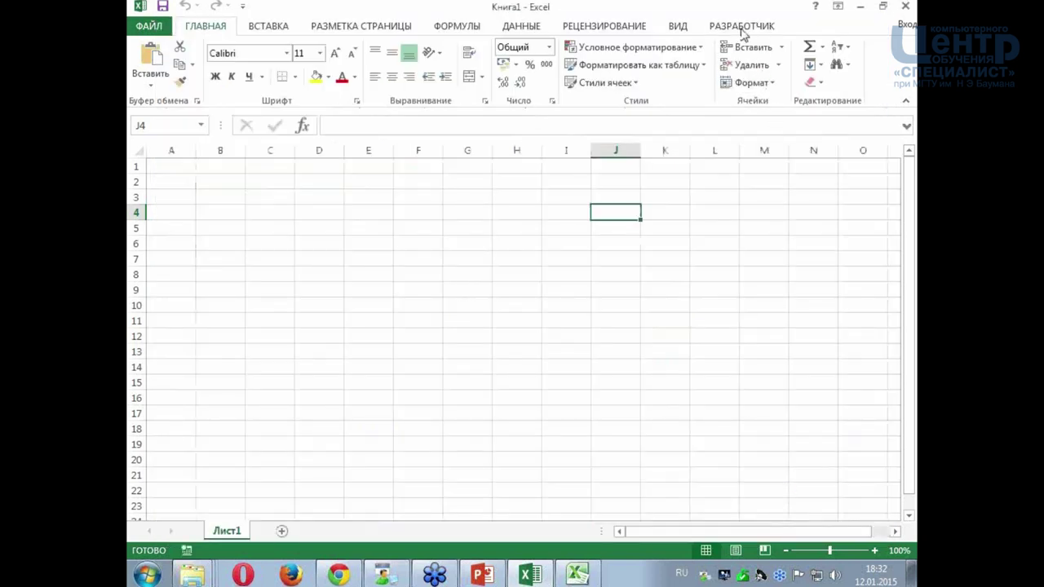
- Compare the Macros commands on the РАЗРАБОТЧИК and ВИД tabs, then restore down the Excel window
left_click(740, 29)
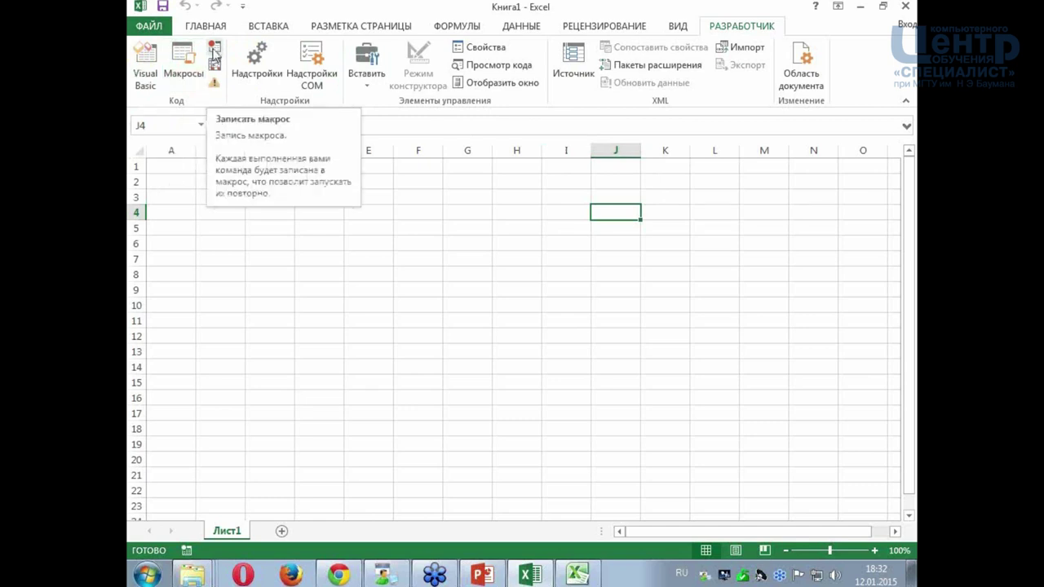
left_click(678, 27)
left_click(771, 82)
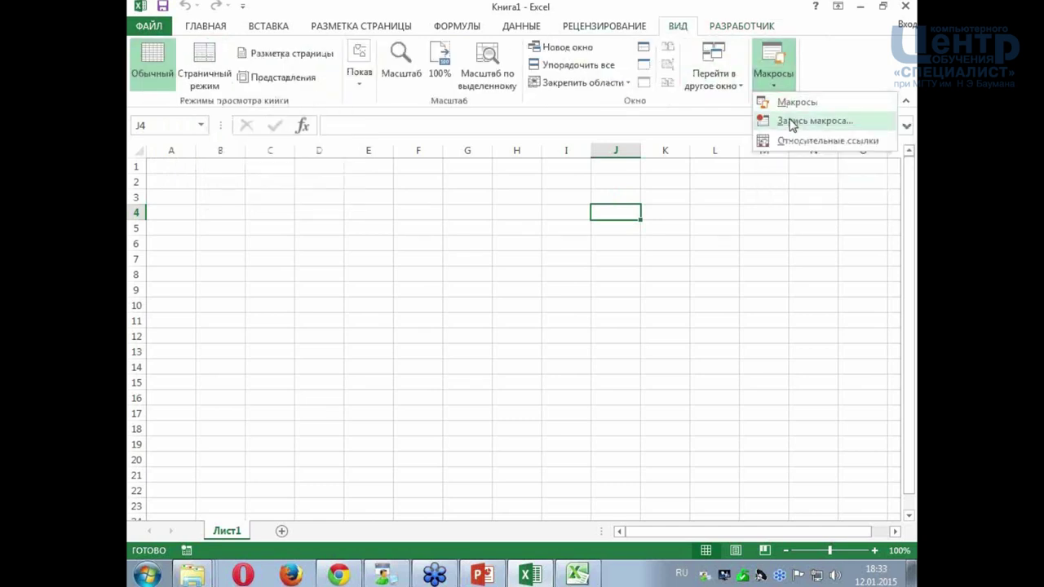
left_click(739, 27)
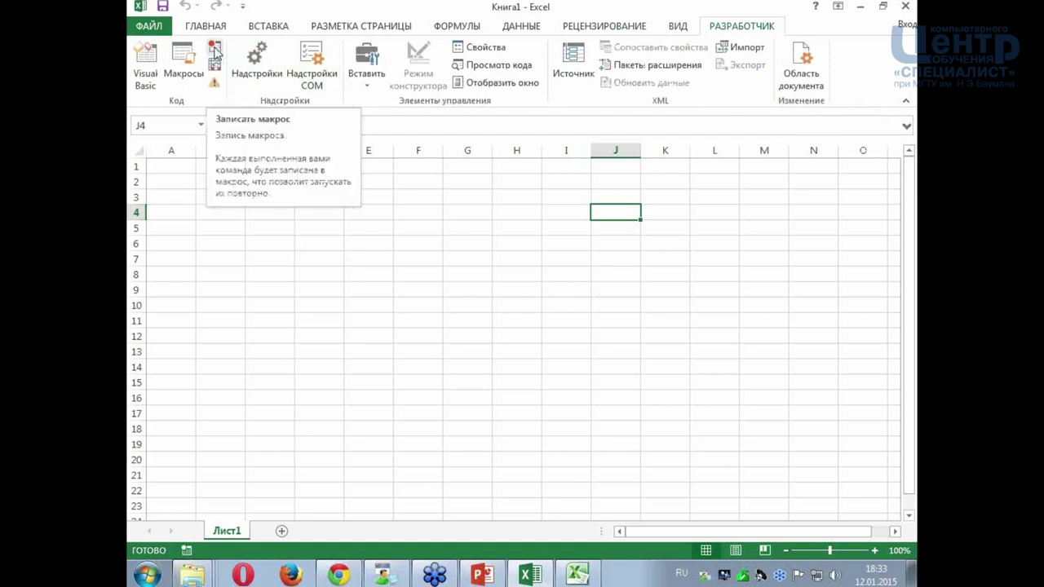
left_click(882, 6)
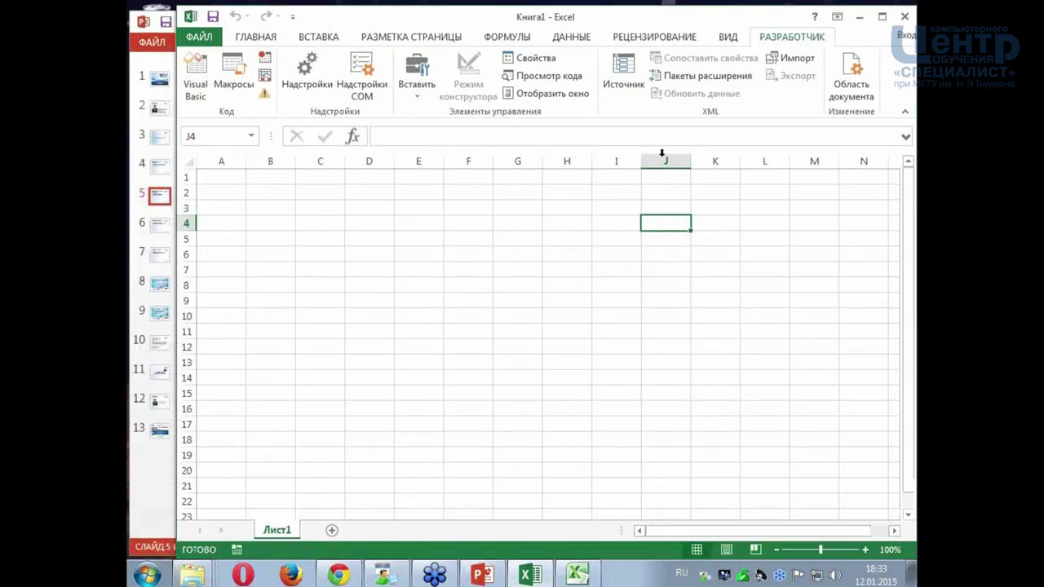
- Shrink the Excel window from the bottom, recheck ВИД > Макросы, select D7, and move the window down-left
mouse_move(435, 574)
left_click_drag(173, 561, 194, 390)
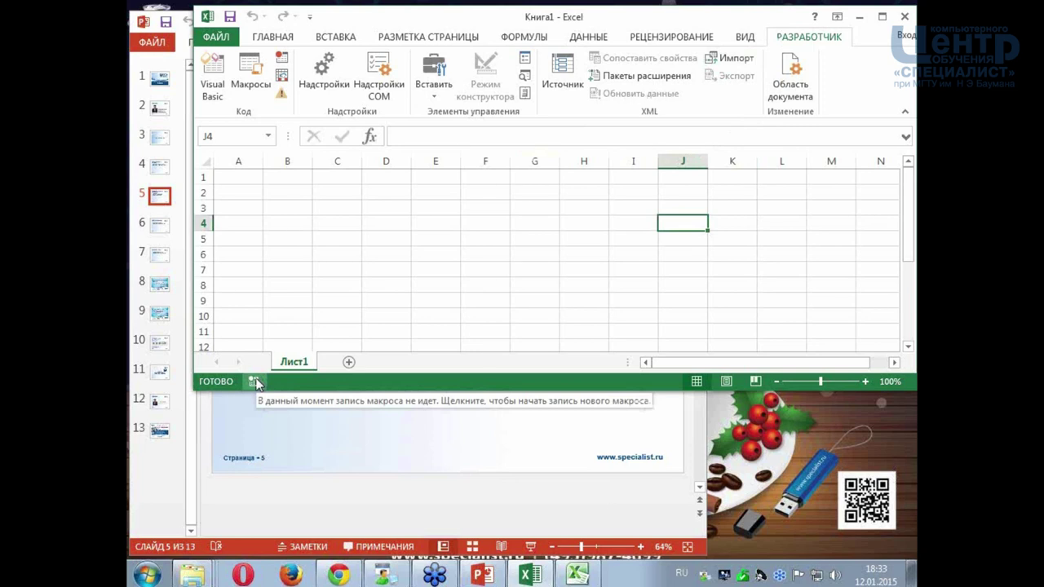
left_click(745, 37)
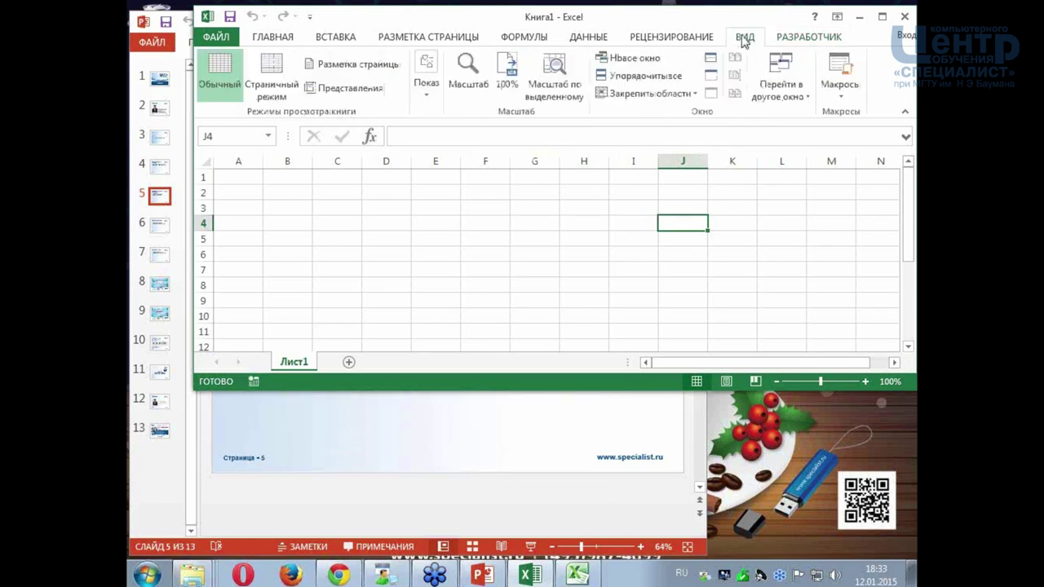
left_click(834, 94)
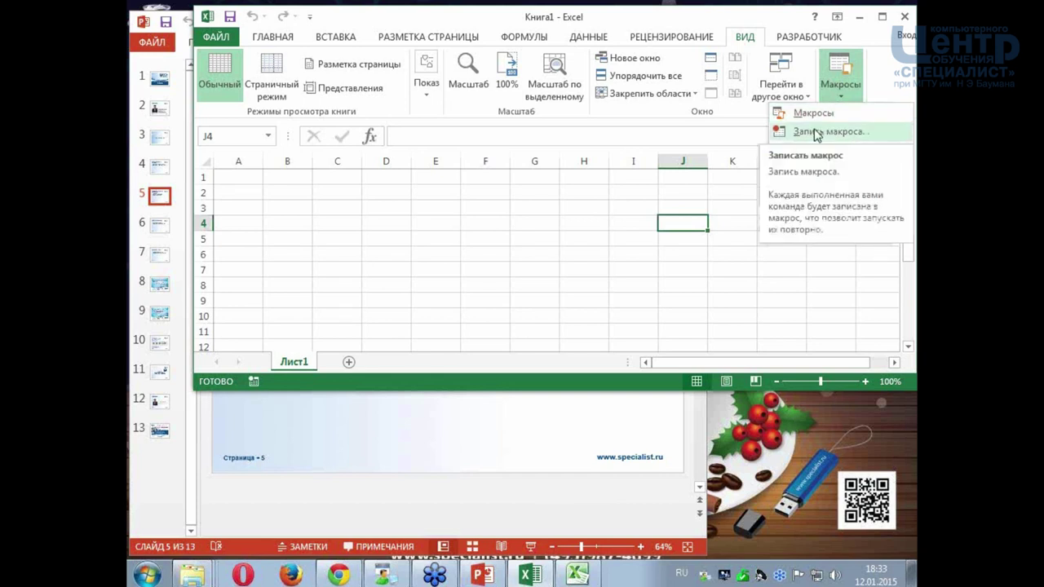
left_click(791, 39)
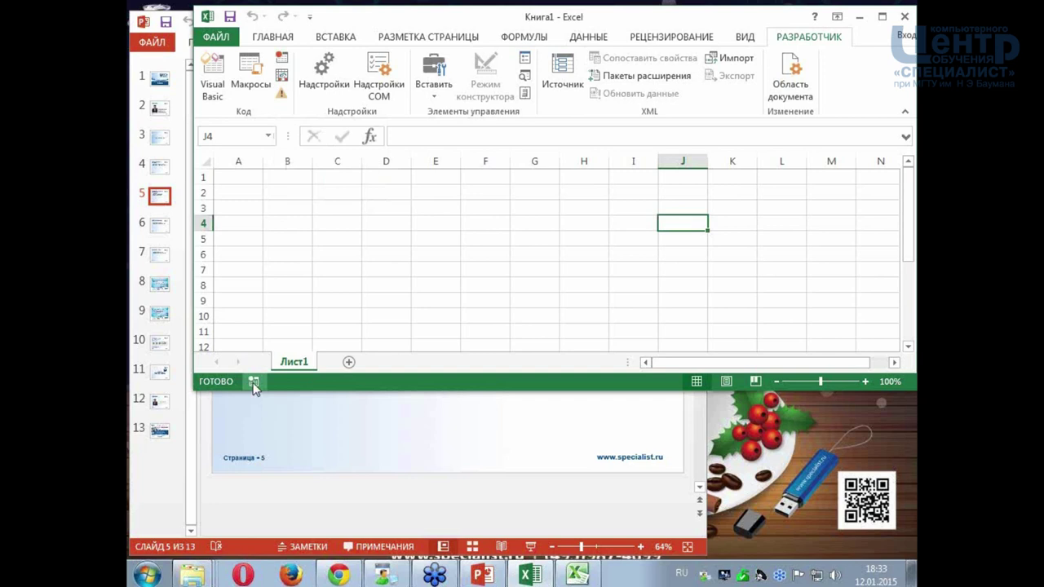
left_click(381, 267)
left_click_drag(503, 18, 468, 90)
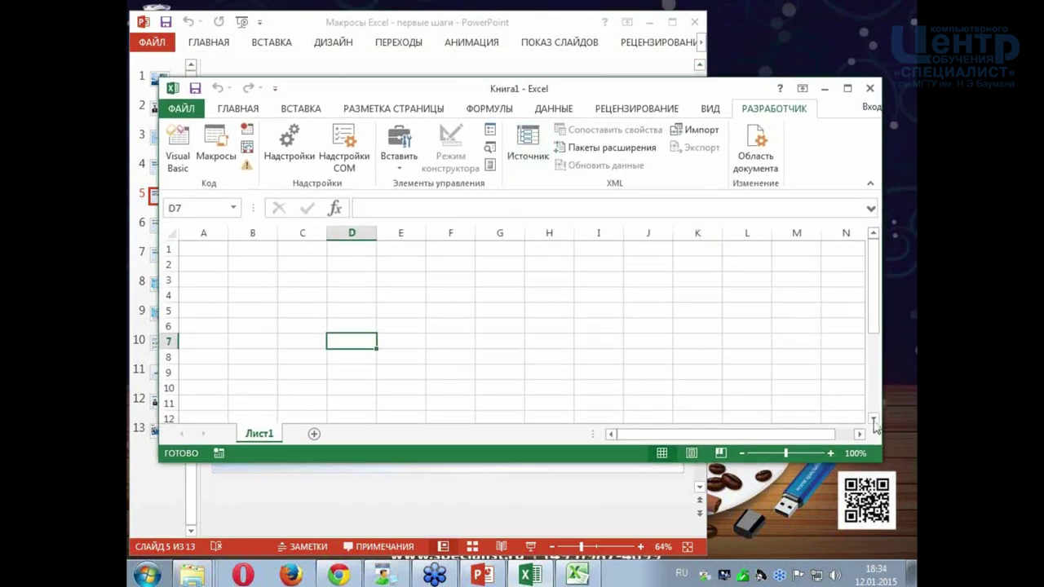
- Resize the window, select cell C8, and launch Record Macro (Запись макроса) on the Developer tab
left_click_drag(881, 462, 828, 501)
left_click(548, 341)
left_click(435, 311)
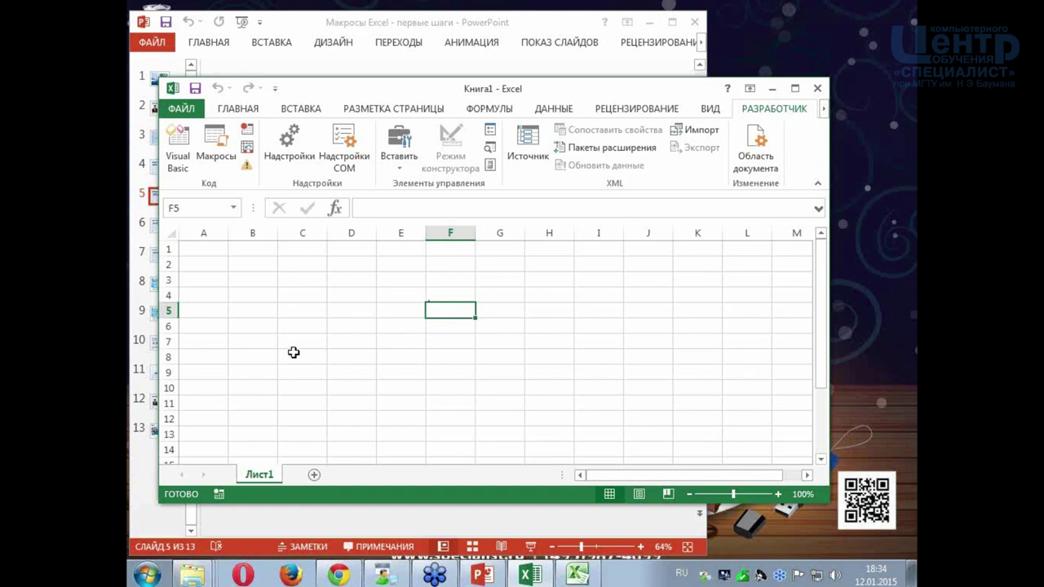
left_click(294, 352)
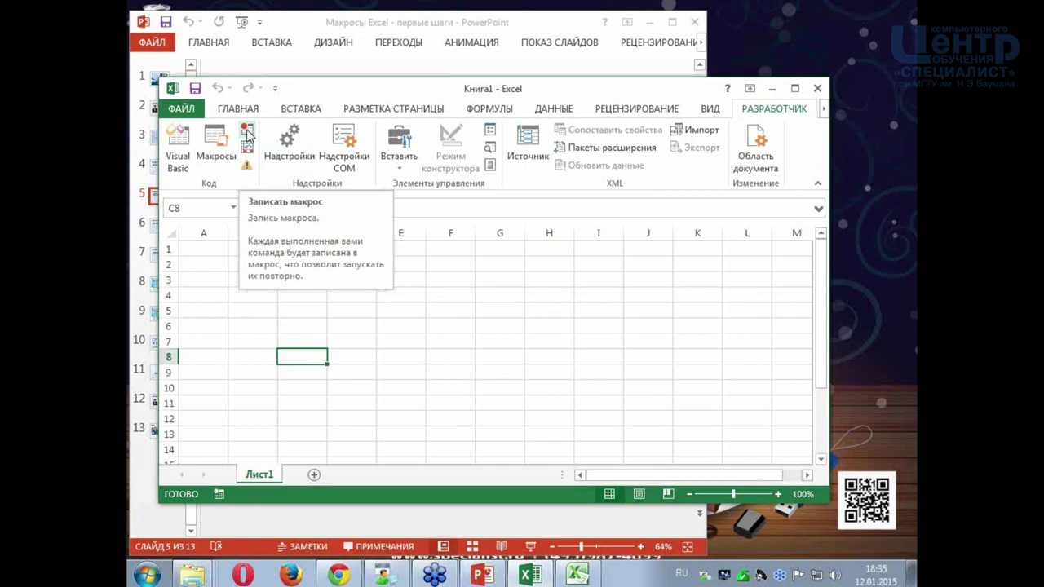
left_click(247, 132)
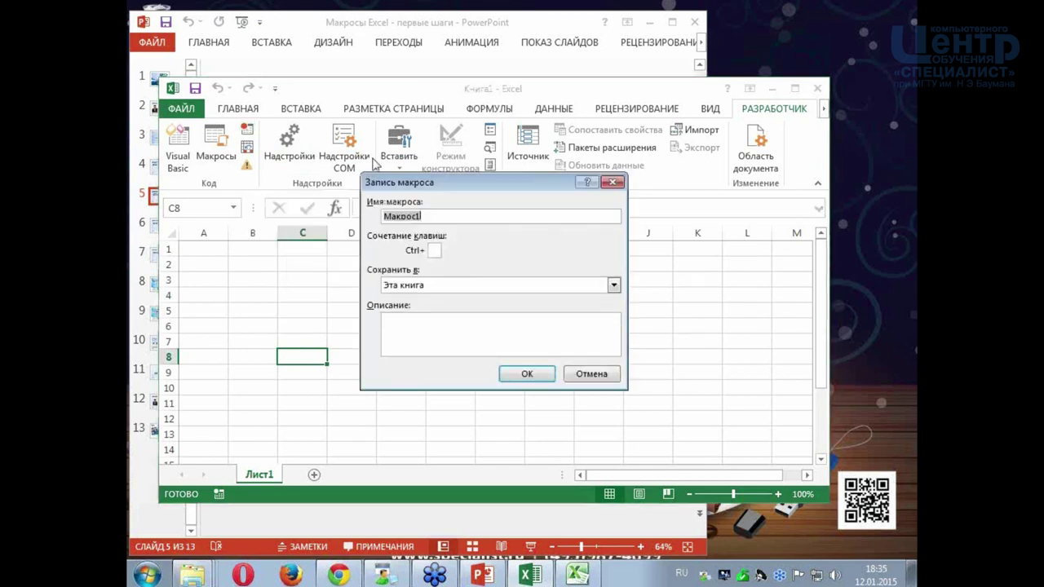
- Enter 'Макрос 1' as the macro name in the Record Macro dialog and try to accept it
left_click_drag(434, 183, 459, 157)
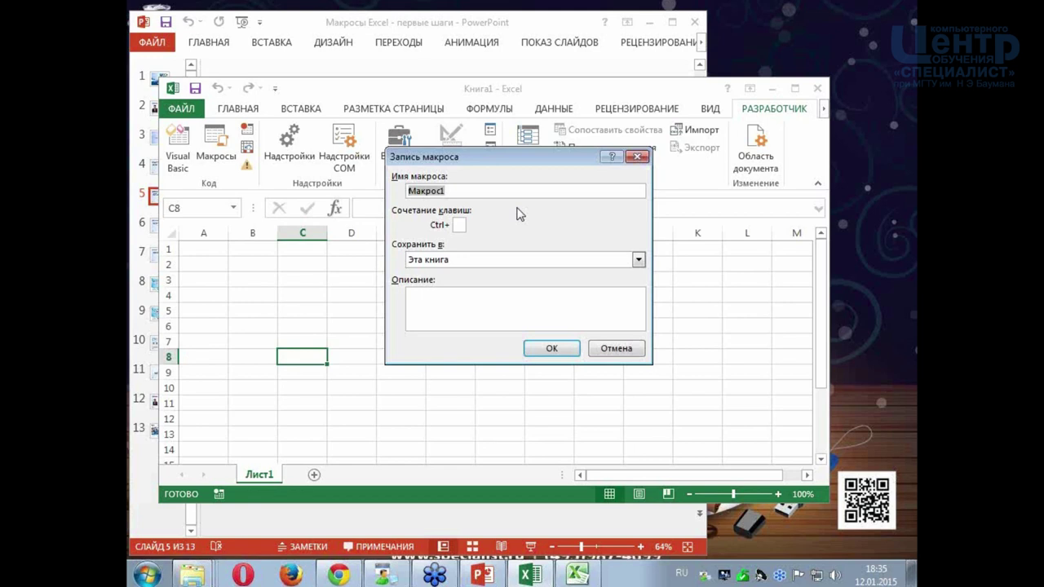
left_click(467, 192)
left_click(551, 349)
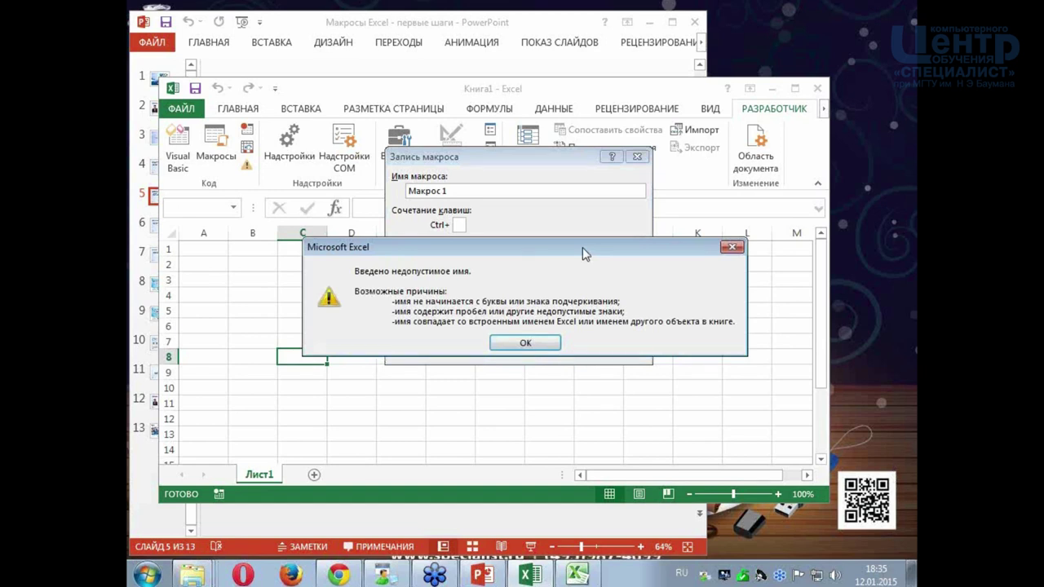
- Dismiss the invalid-name warning and edit 'Макрос 1' into 'МакросПривет', stored in Эта книга
left_click(550, 342)
left_click(443, 192)
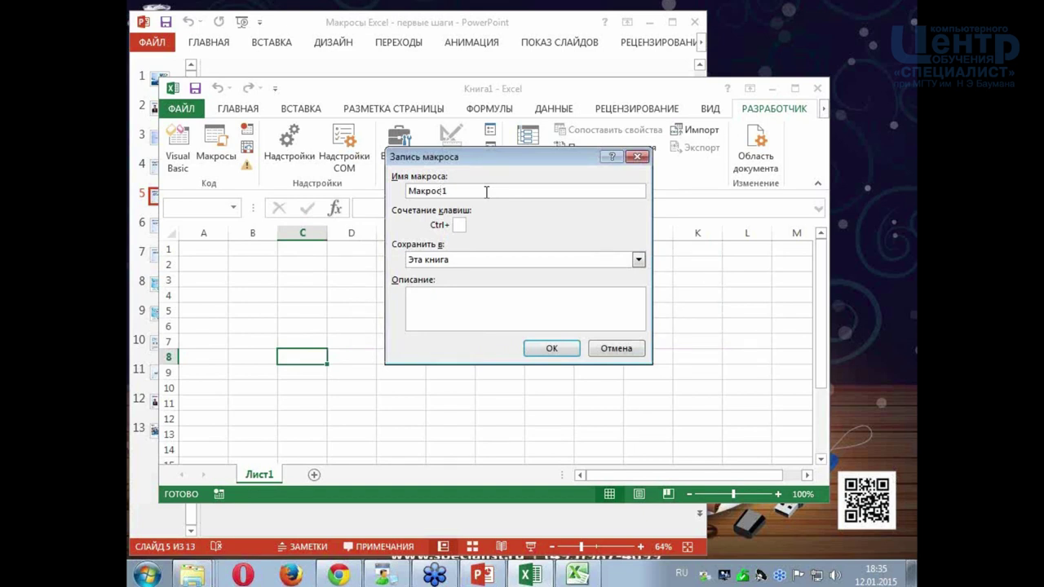
type("п")
key("BackSpace")
key("BackSpace")
type("д")
type("П")
type("ри")
type("вет")
key("Delete")
left_click(505, 261)
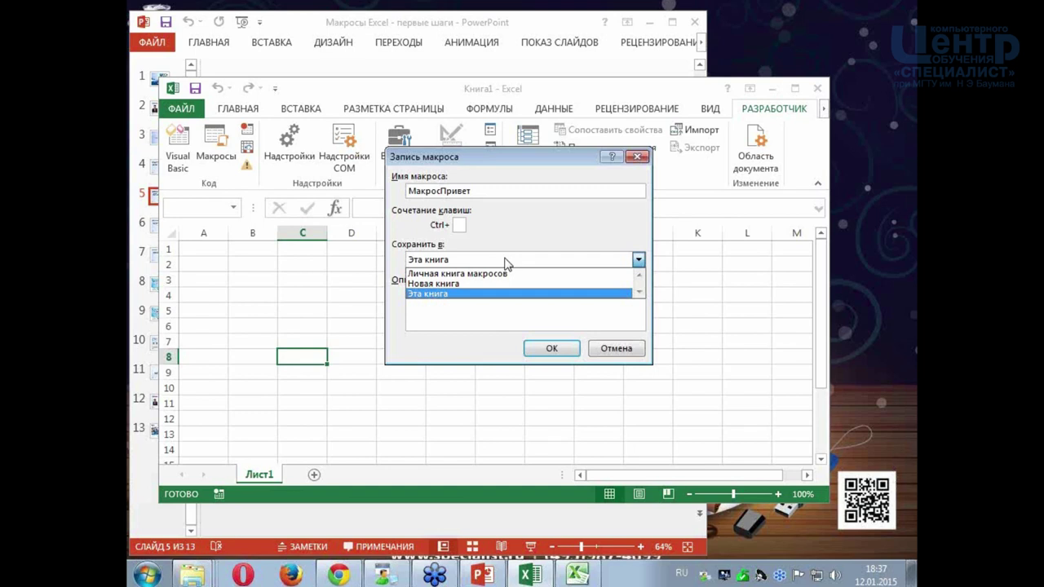
left_click(461, 293)
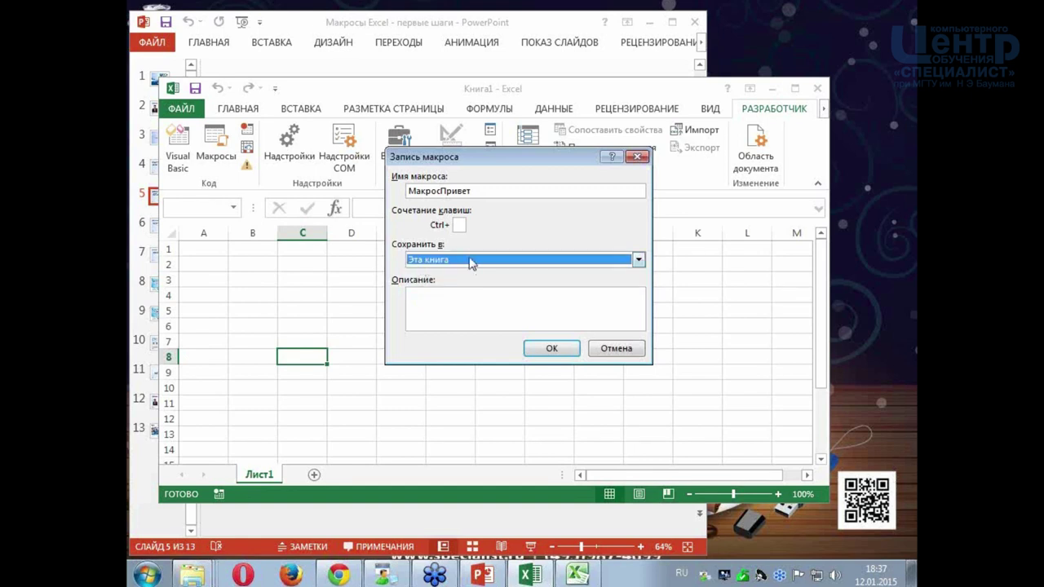
left_click(471, 261)
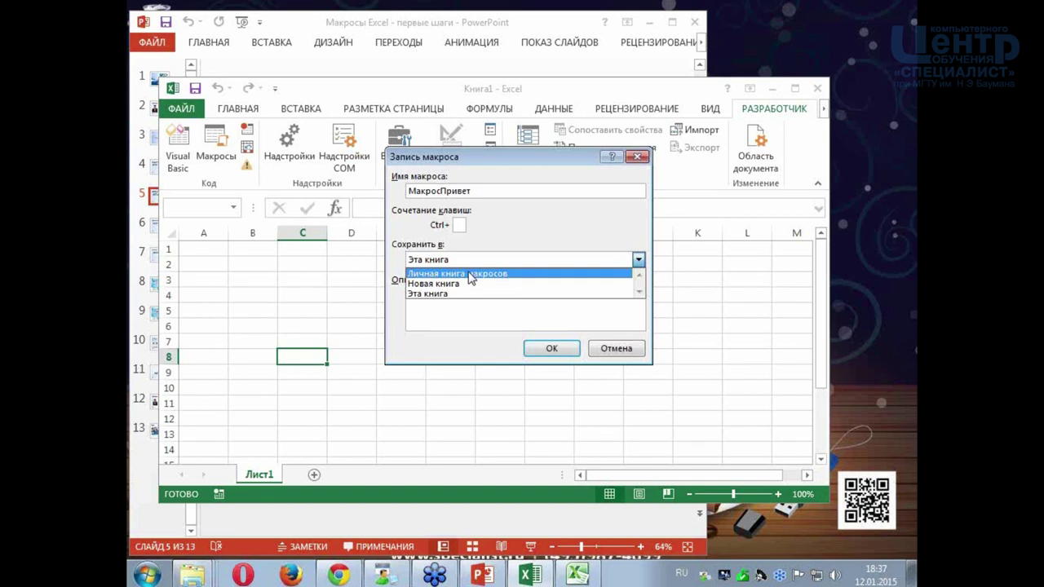
left_click(445, 296)
left_click(468, 264)
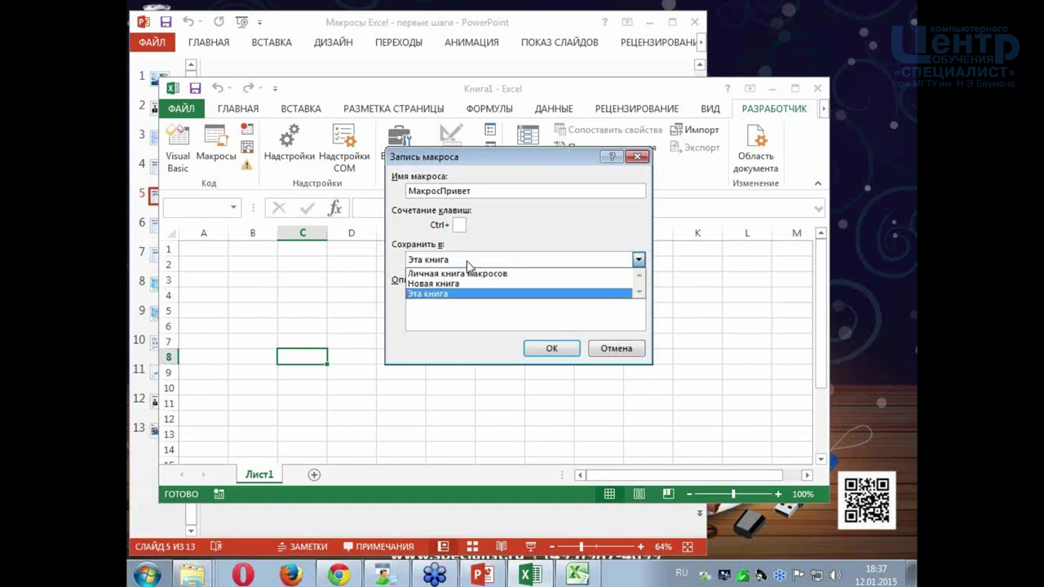
left_click(461, 293)
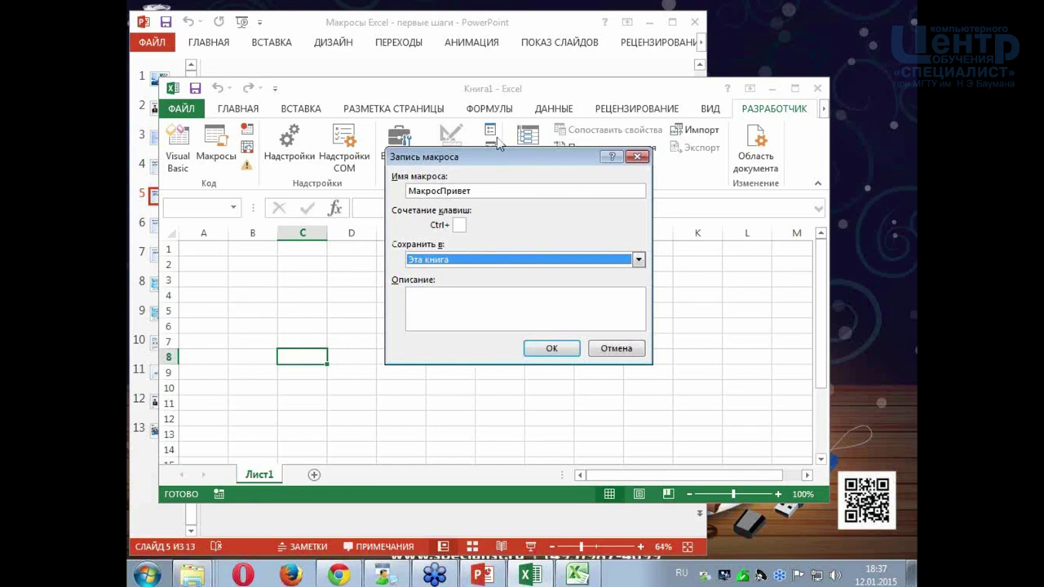
left_click(473, 297)
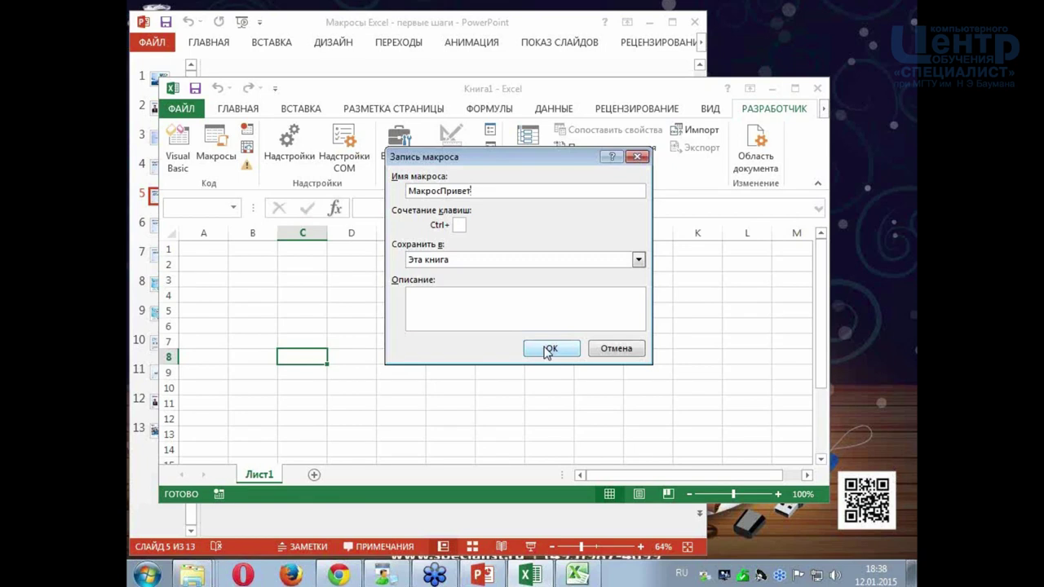
left_click(548, 349)
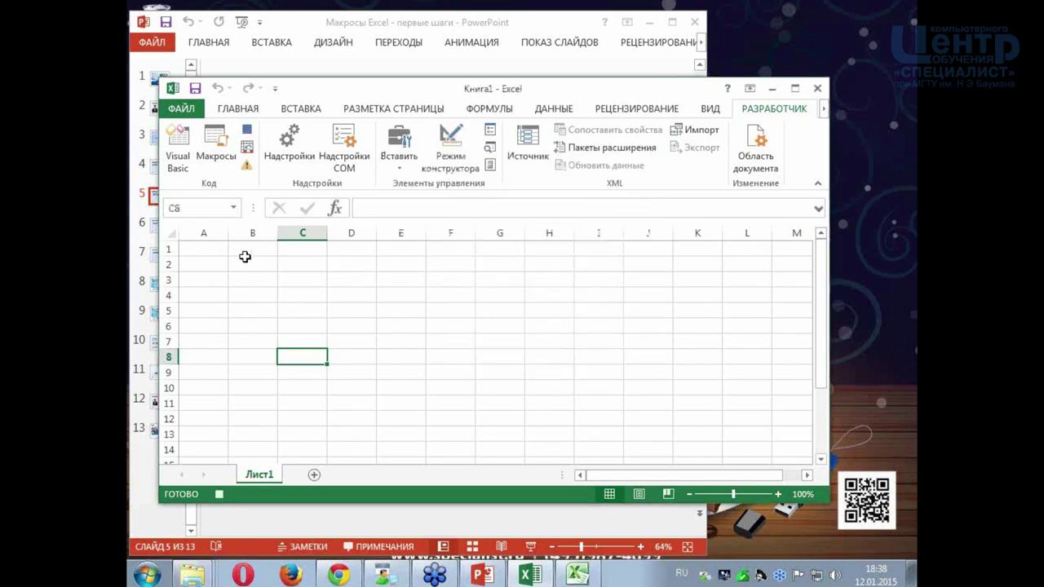
- Enter 'Привет!' in cell A1 while recording
left_click(215, 251)
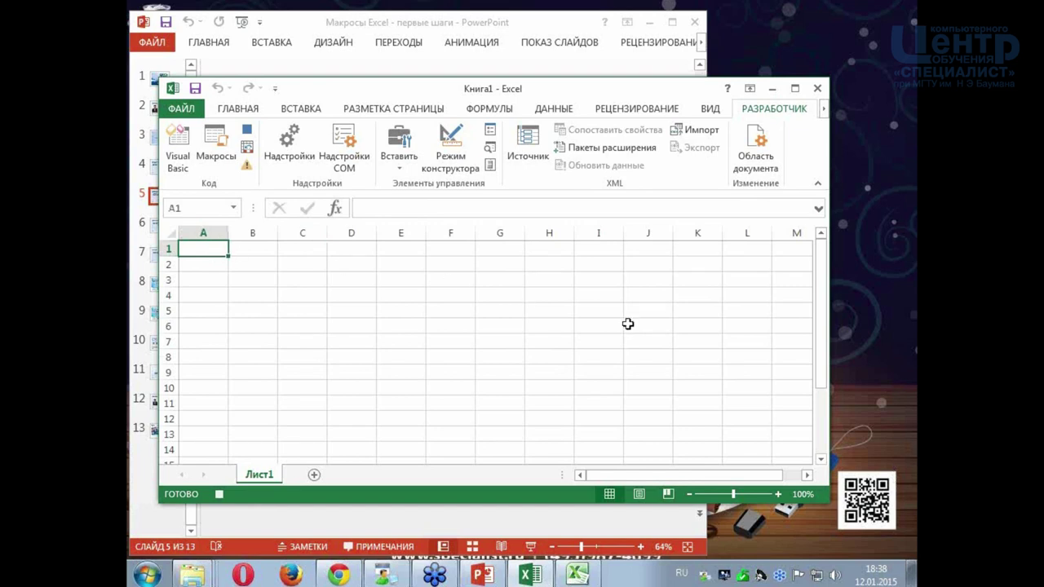
type("Привет")
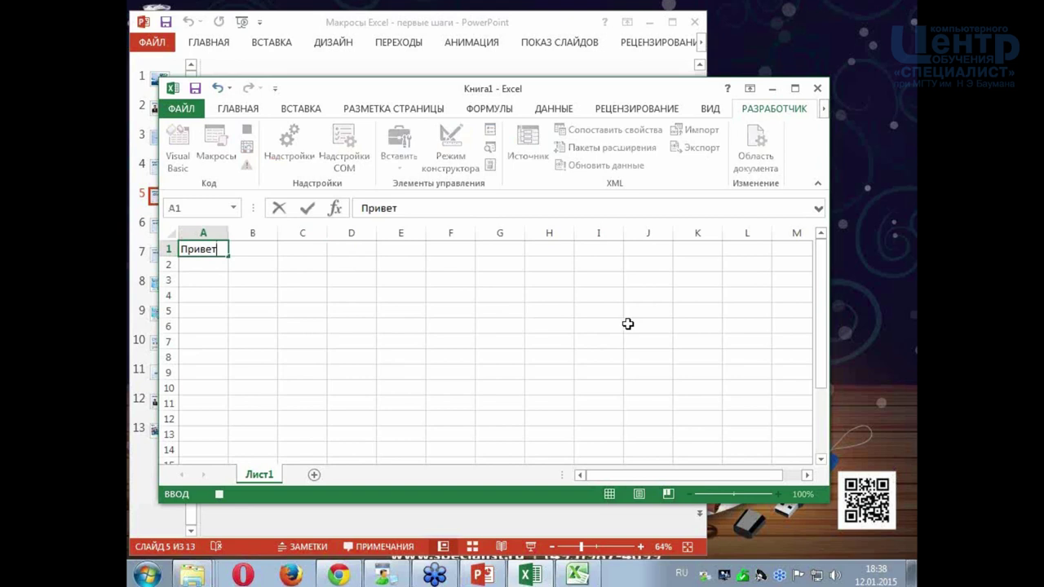
type("!")
key("Return")
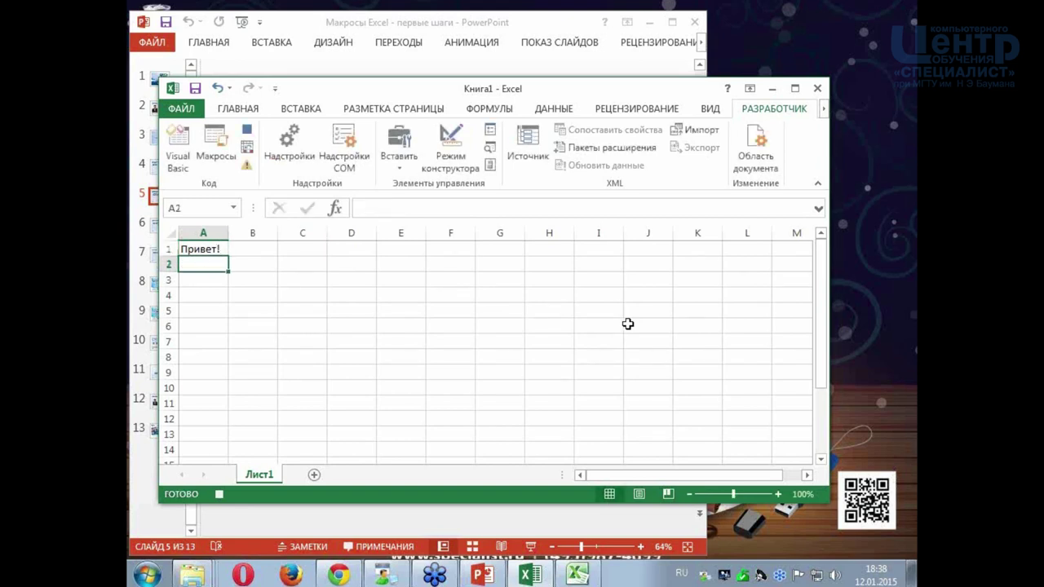
- Give cell A1 font size 48 on the Home tab, then stop the macro recording
left_click(210, 249)
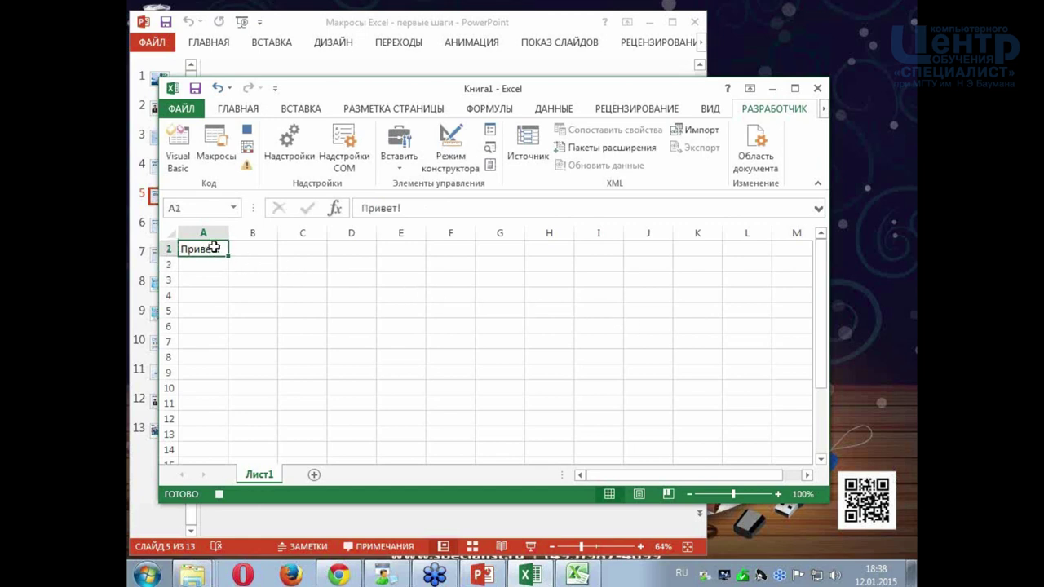
left_click(236, 110)
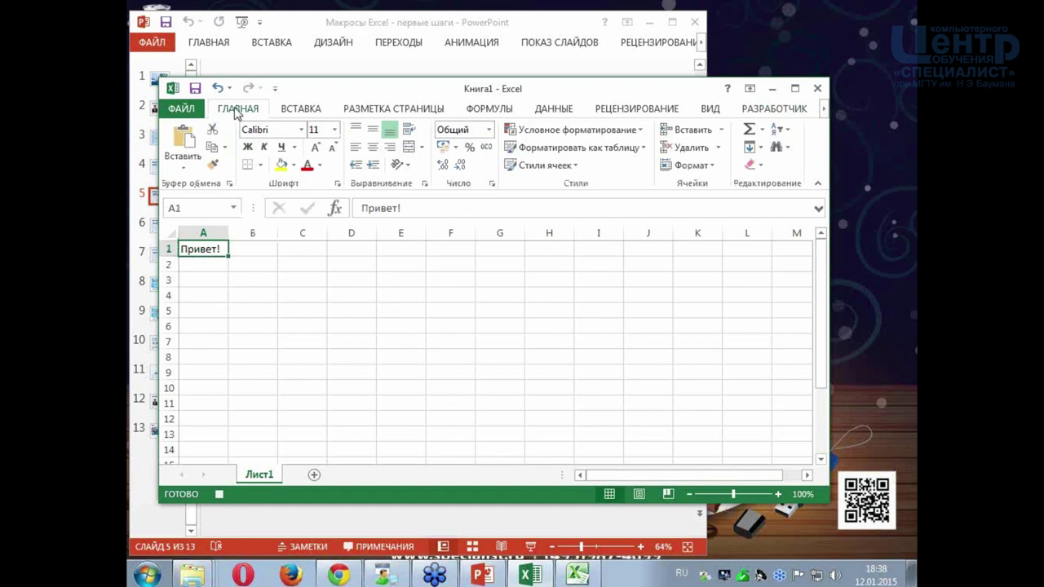
left_click(335, 129)
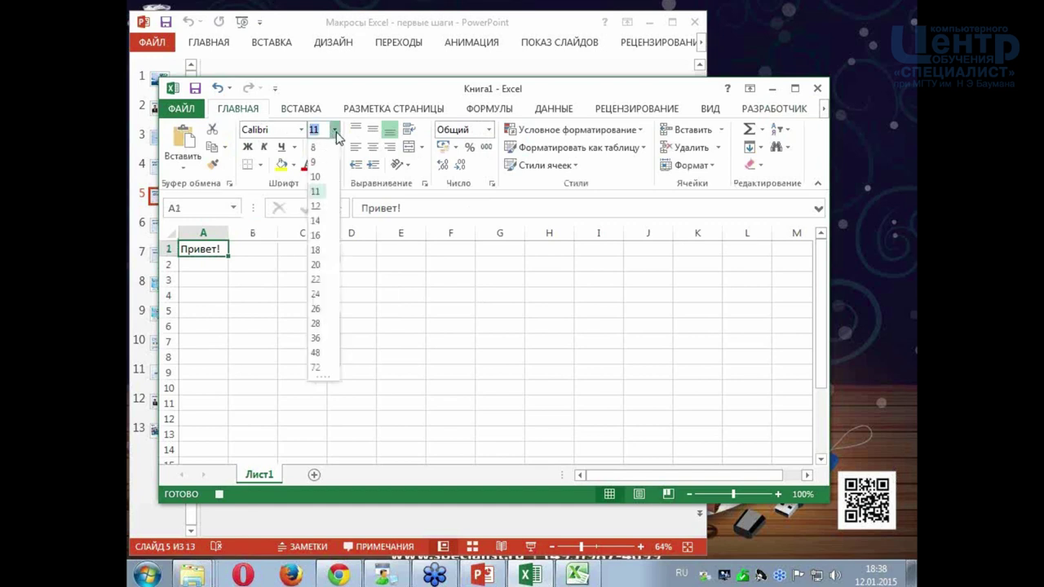
key("Escape")
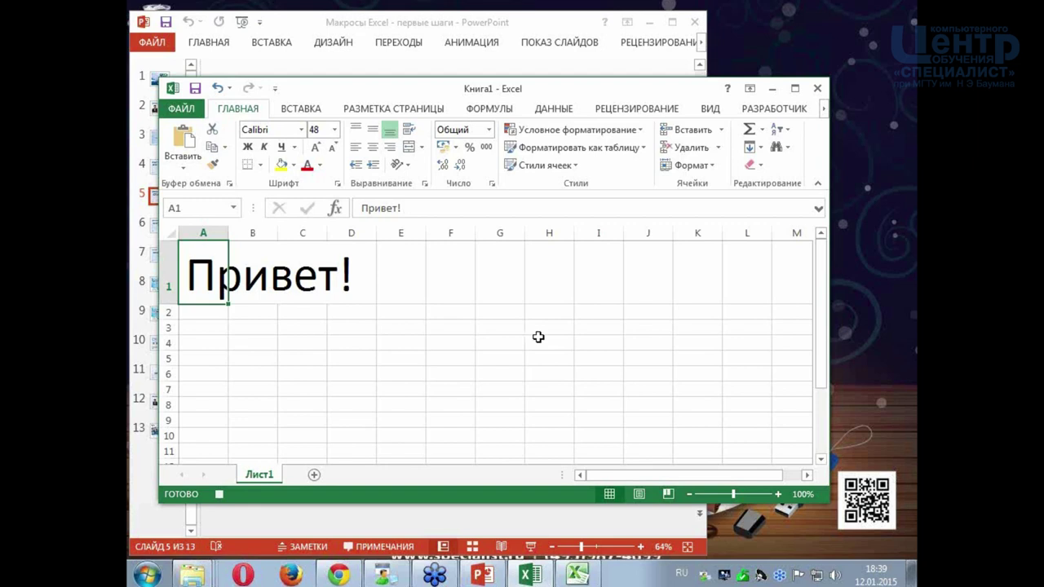
left_click(768, 110)
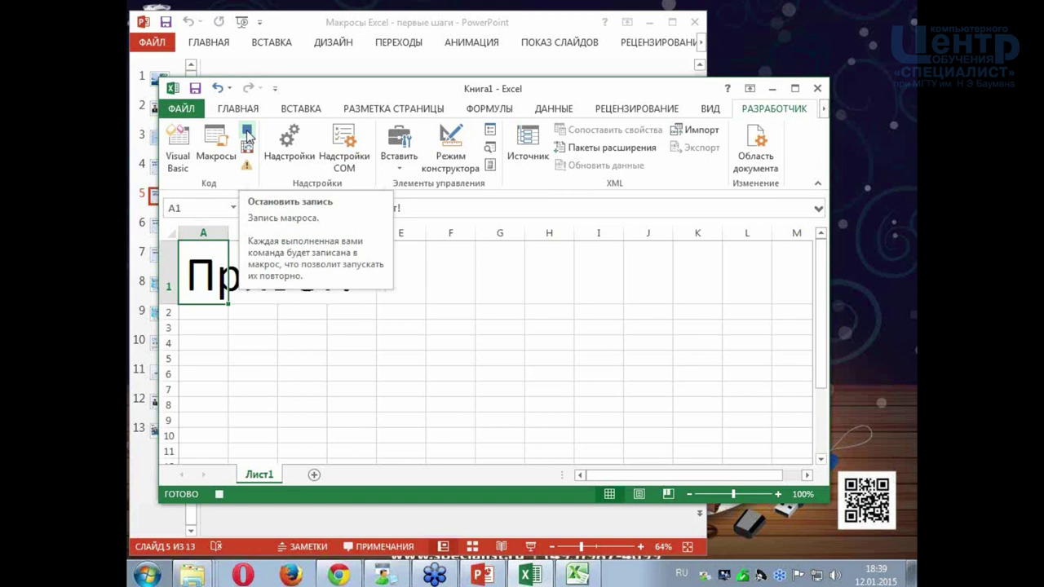
left_click(247, 137)
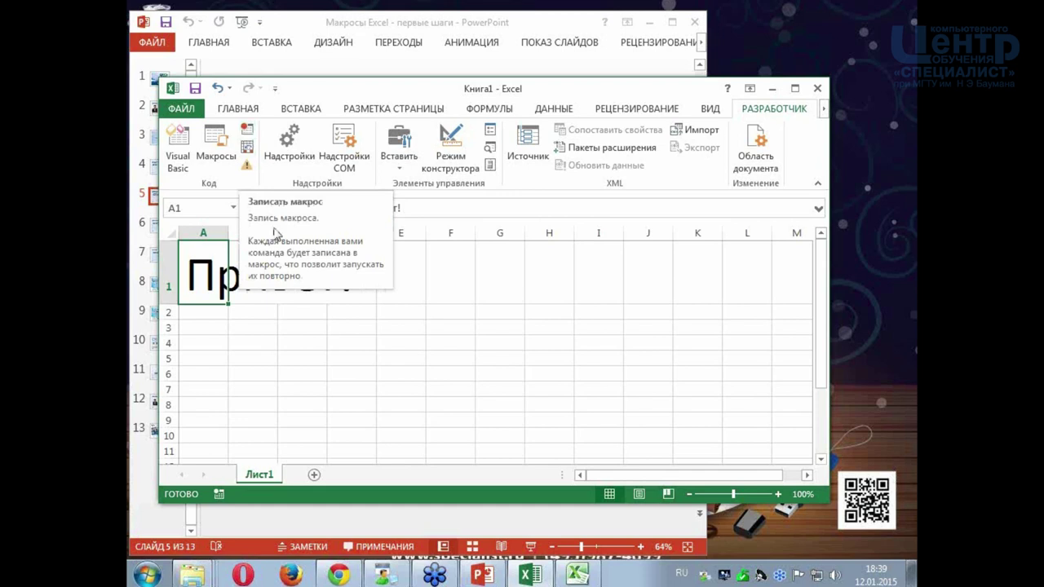
- Select cells C3, G5 and F2 to view the result, then bring up the Macro list showing МакросПривет
left_click(302, 326)
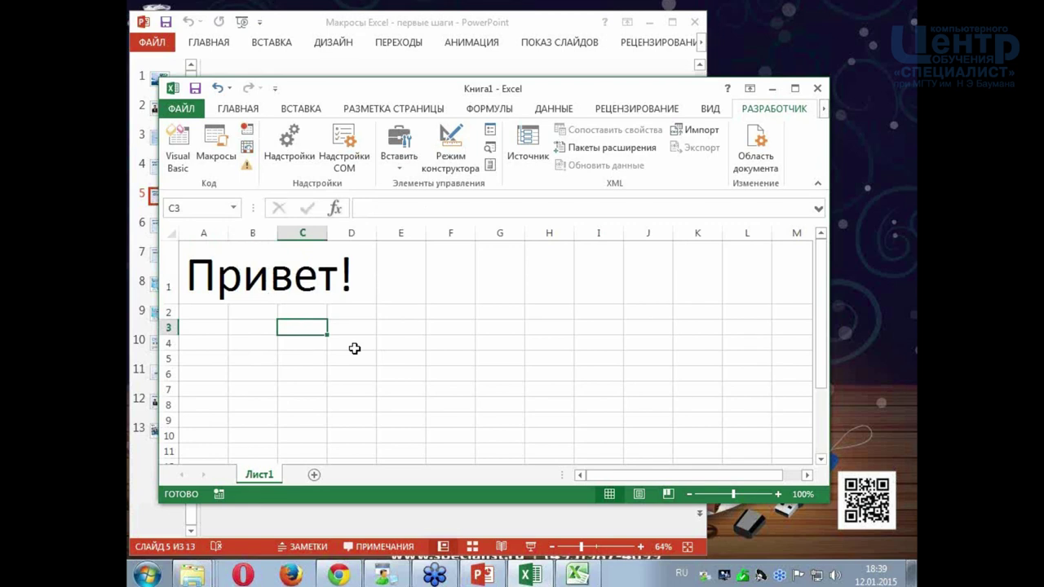
left_click(506, 350)
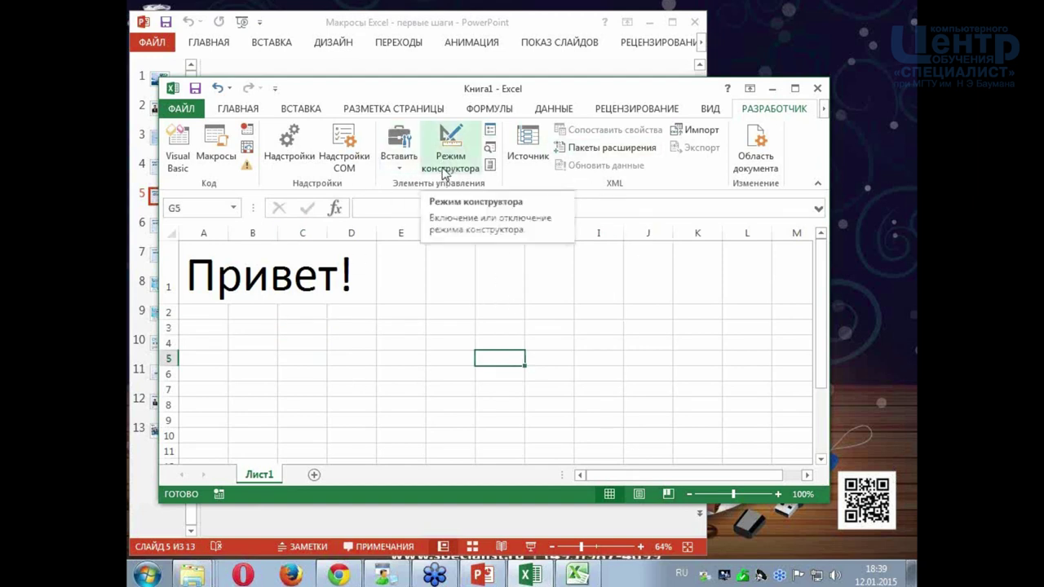
left_click(458, 314)
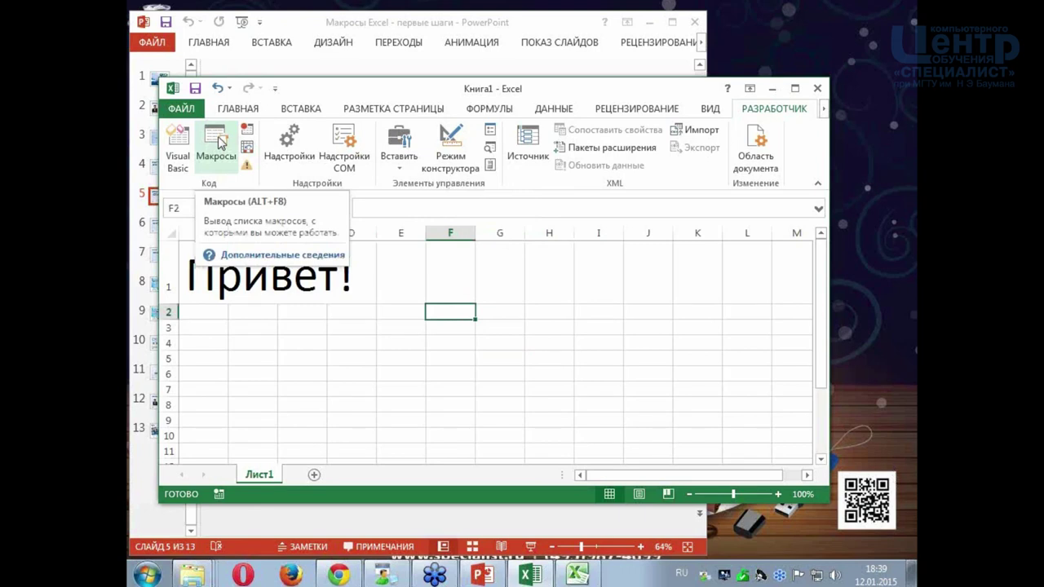
left_click(217, 145)
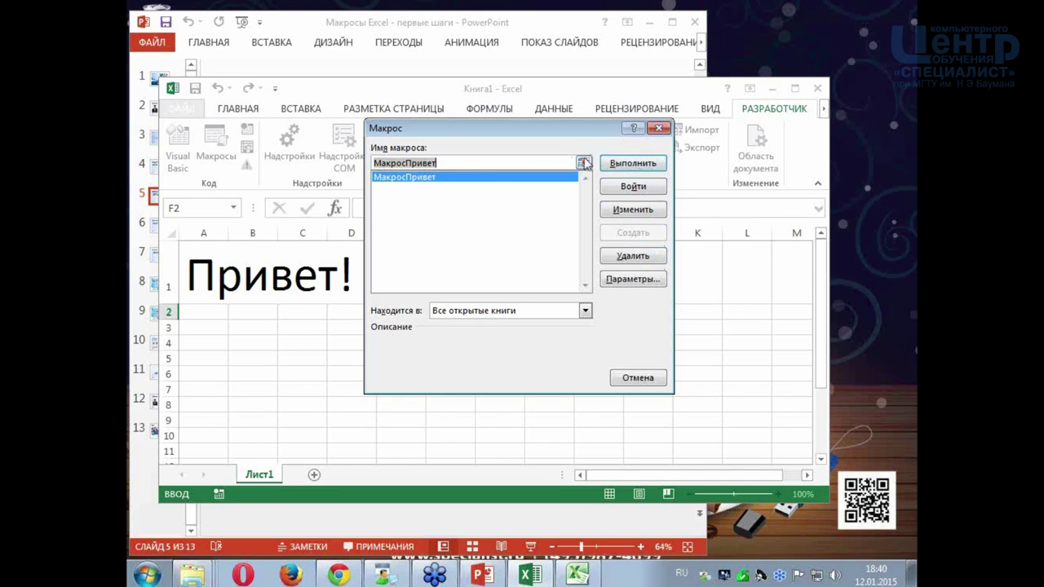
- Close the Macro dialog, move the Excel window down-right, and bring the PowerPoint presentation forward
left_click(658, 129)
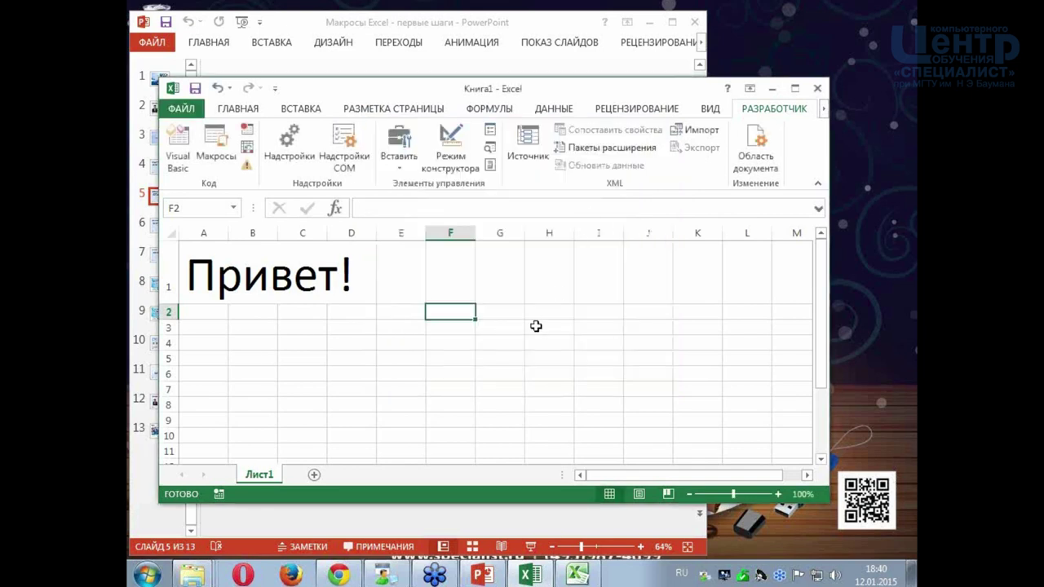
left_click(497, 355)
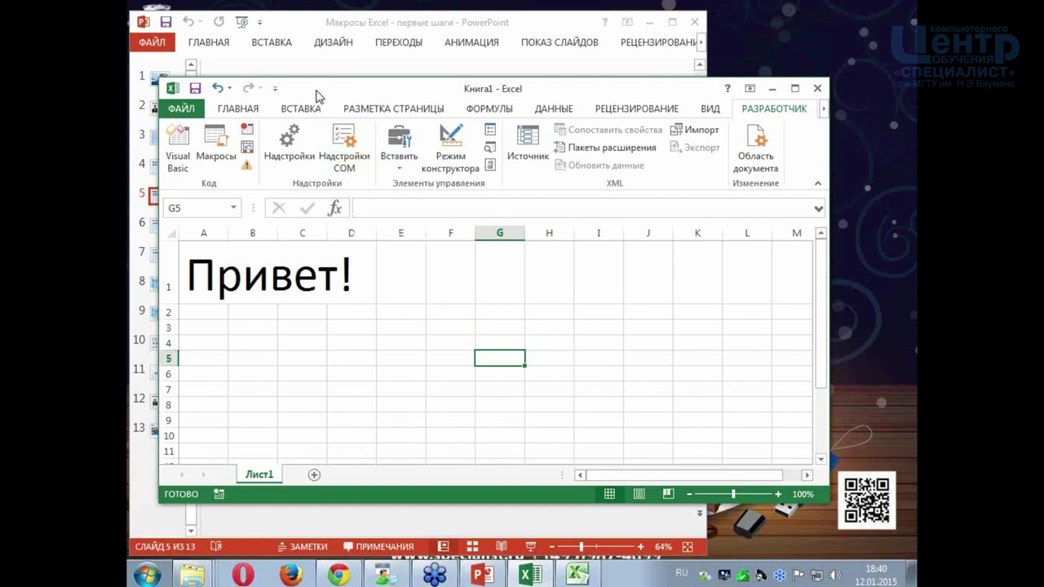
left_click_drag(318, 94, 364, 119)
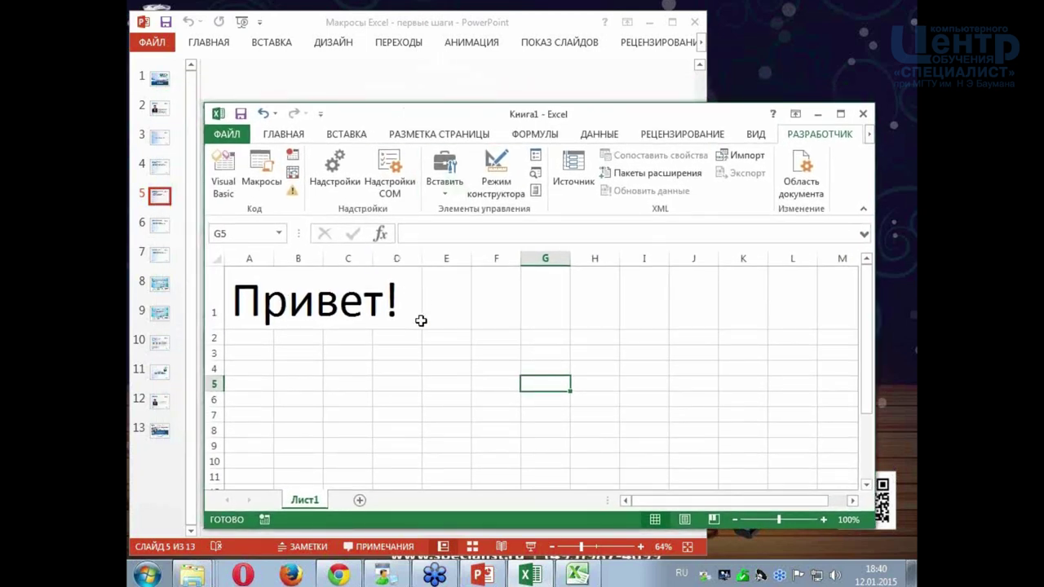
left_click(424, 382)
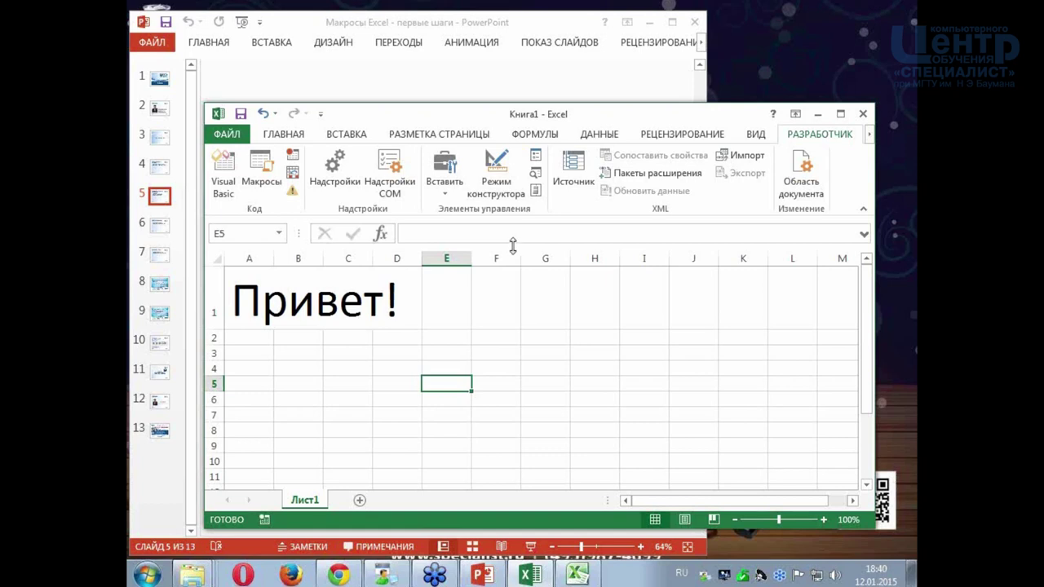
left_click(472, 25)
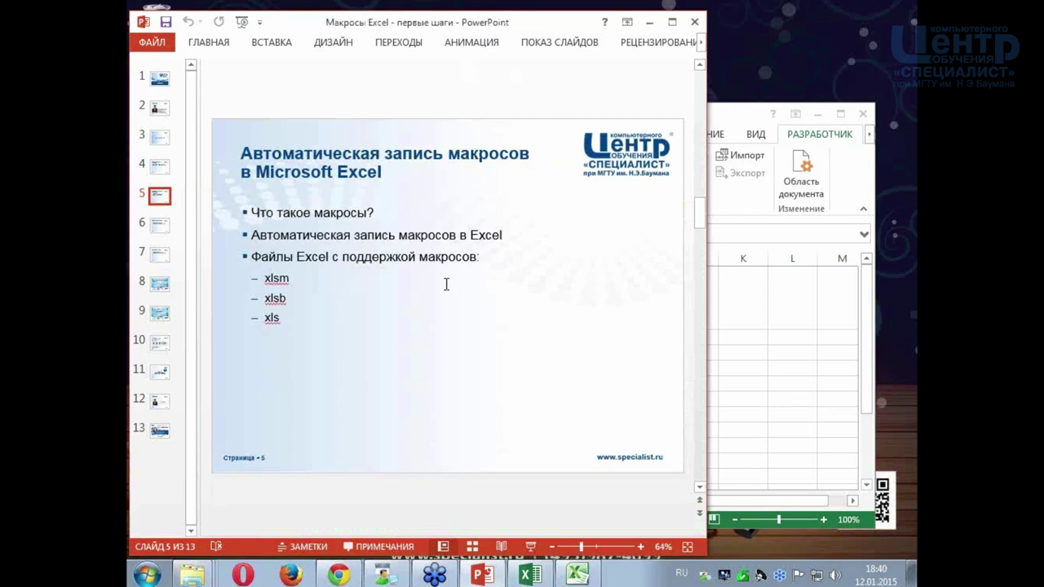
- Highlight the macro-enabled Excel files bullet and the xlsm, xlsb and xls formats on slide 5
left_click(252, 256)
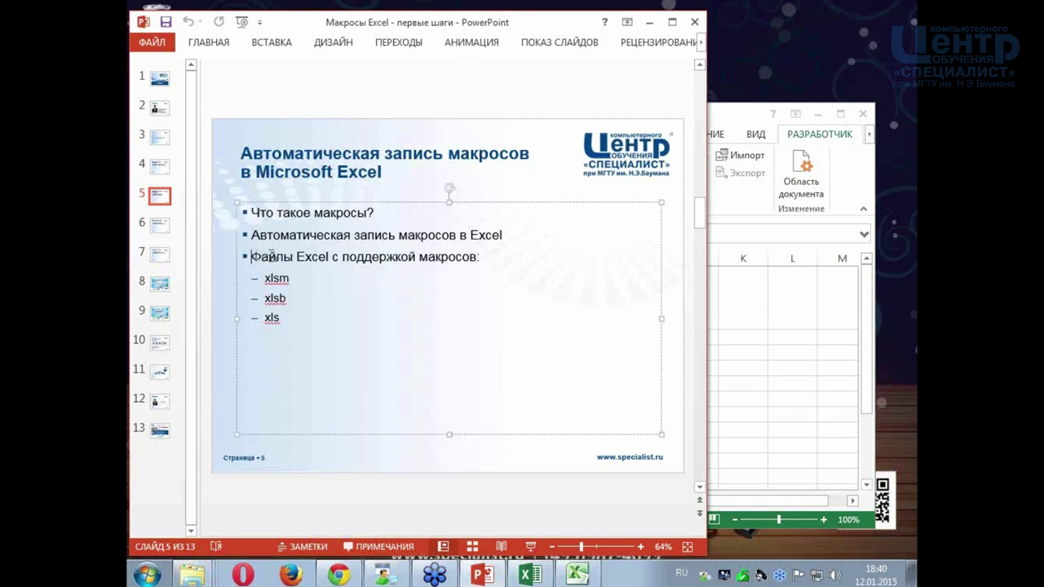
left_click_drag(272, 256, 477, 258)
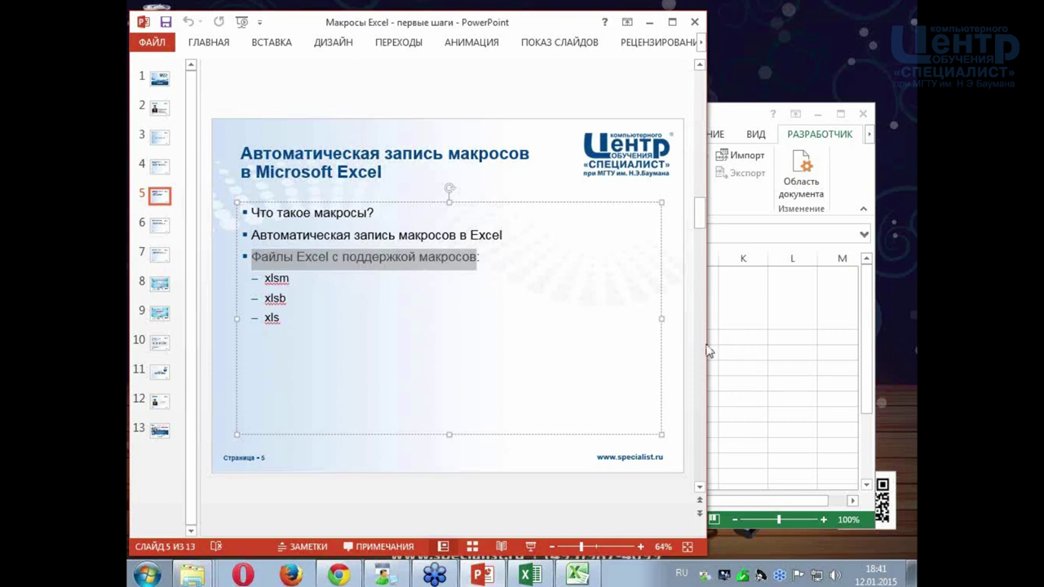
left_click_drag(261, 278, 290, 279)
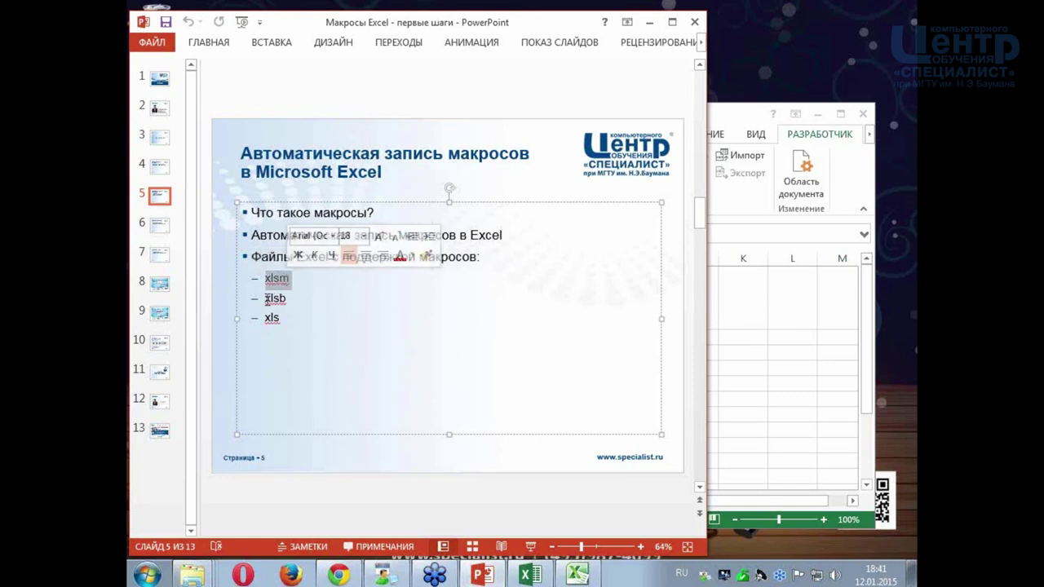
left_click_drag(264, 299, 289, 299)
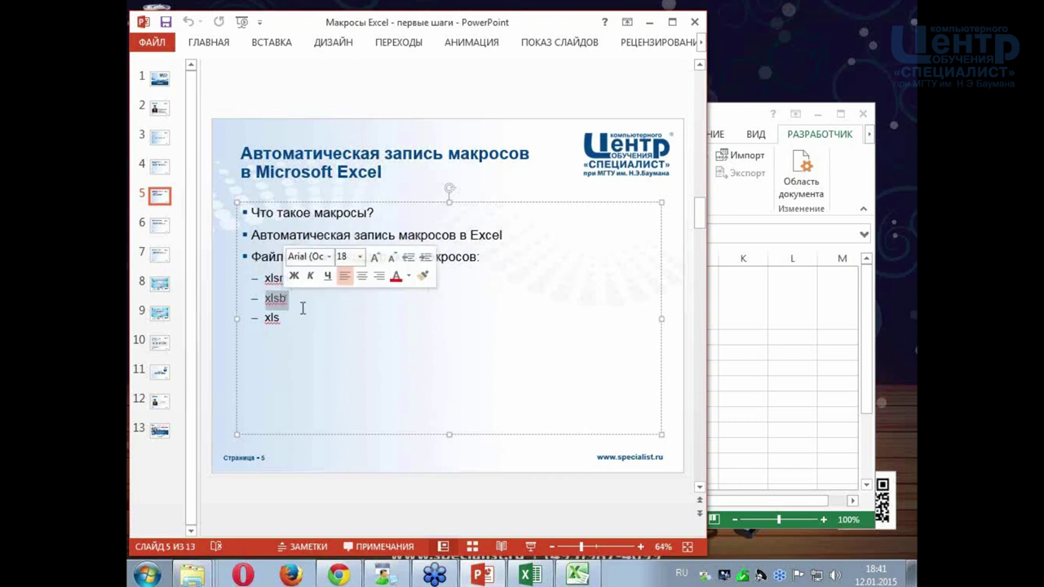
left_click_drag(279, 318, 263, 318)
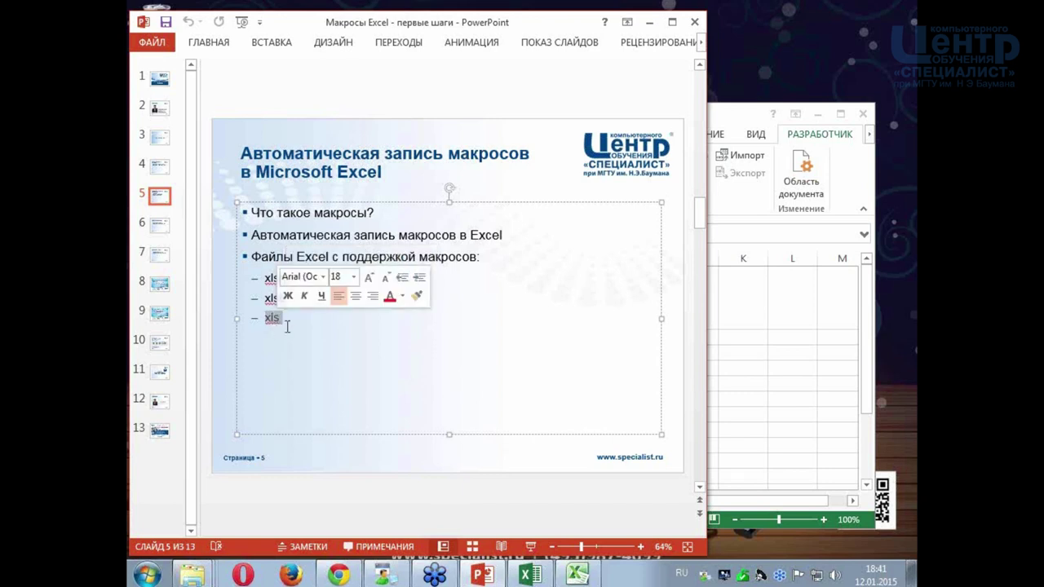
left_click(288, 325)
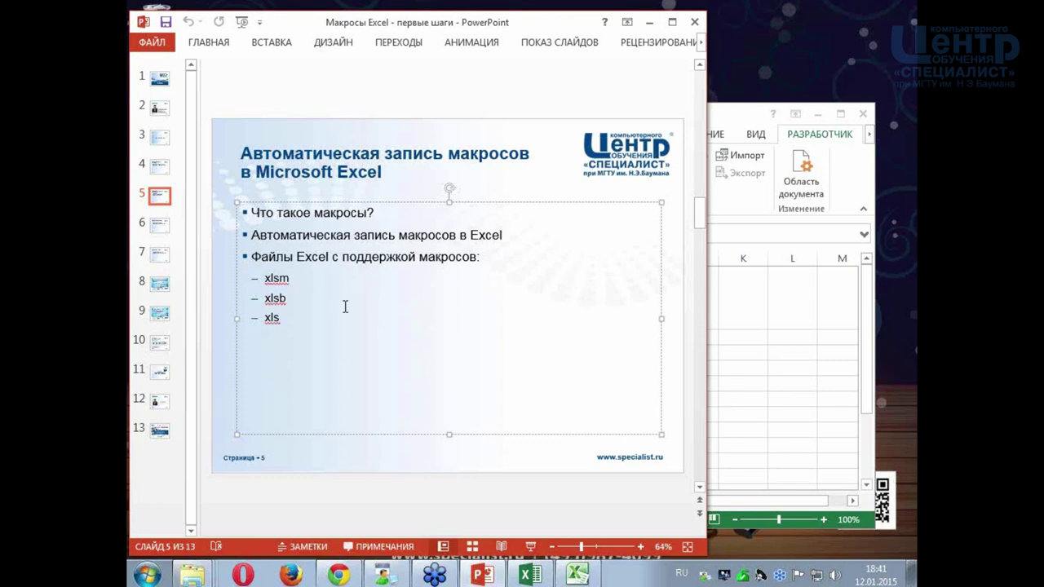
double_click(279, 279)
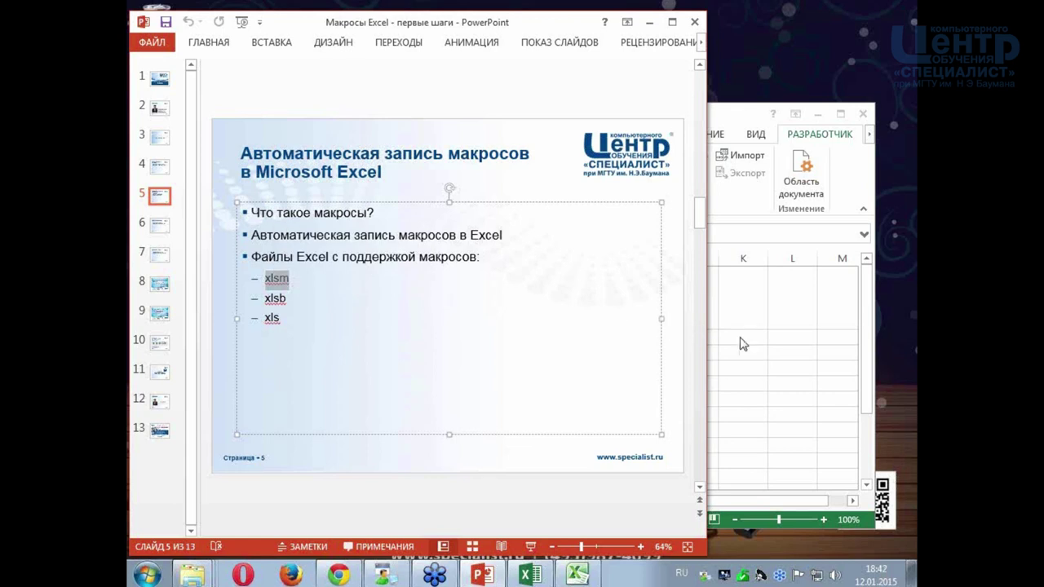
- Switch back to Excel and start Save As with the Browse folder dialog
left_click(711, 328)
left_click(744, 351)
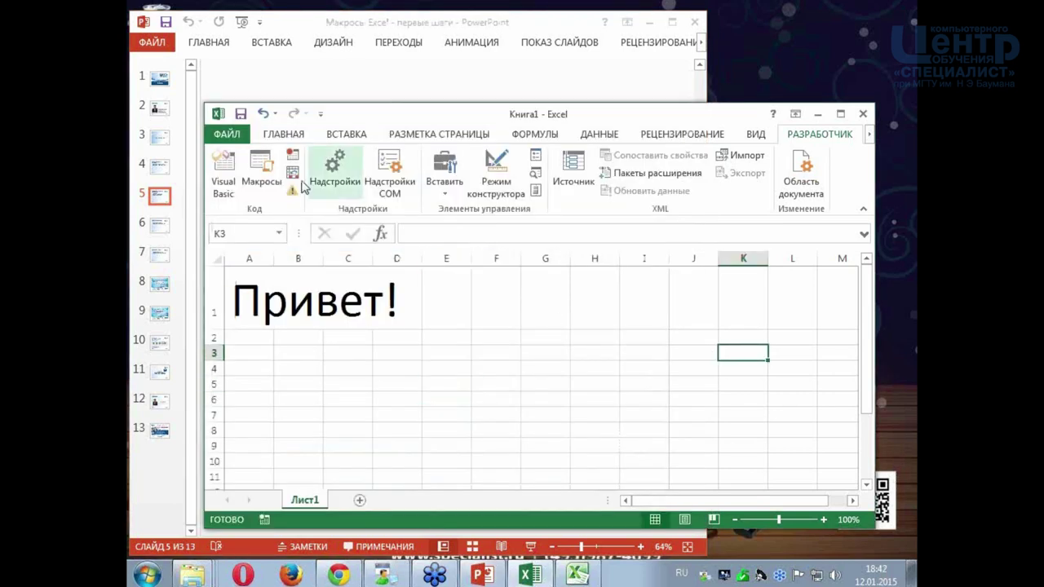
left_click(227, 134)
left_click(235, 131)
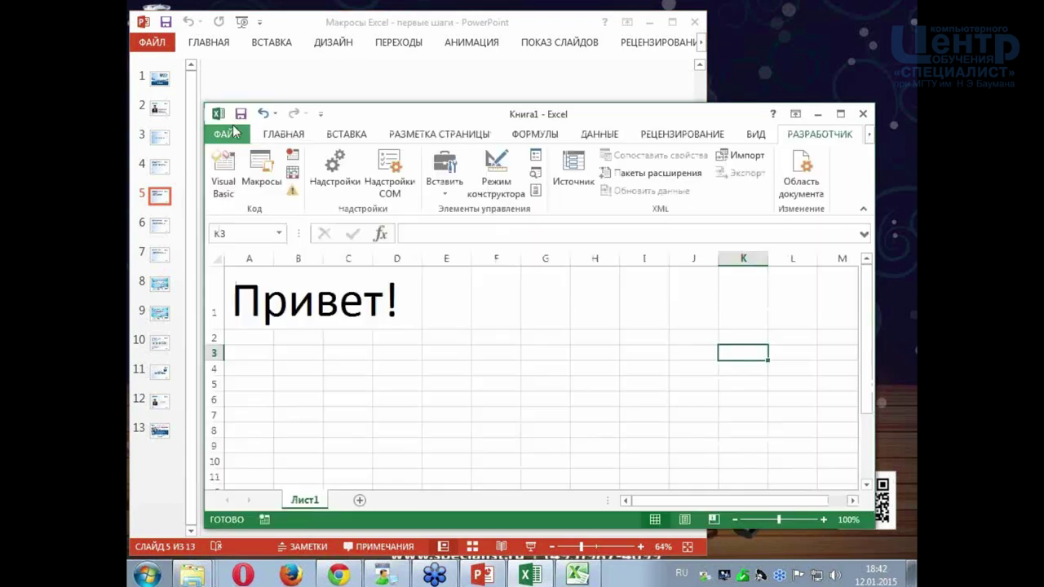
left_click(241, 114)
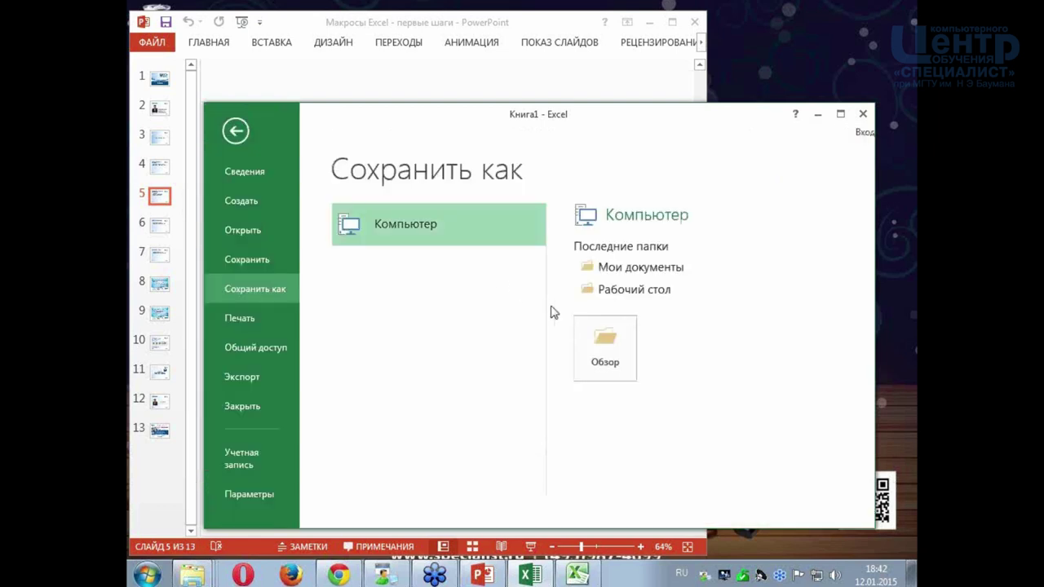
left_click(605, 348)
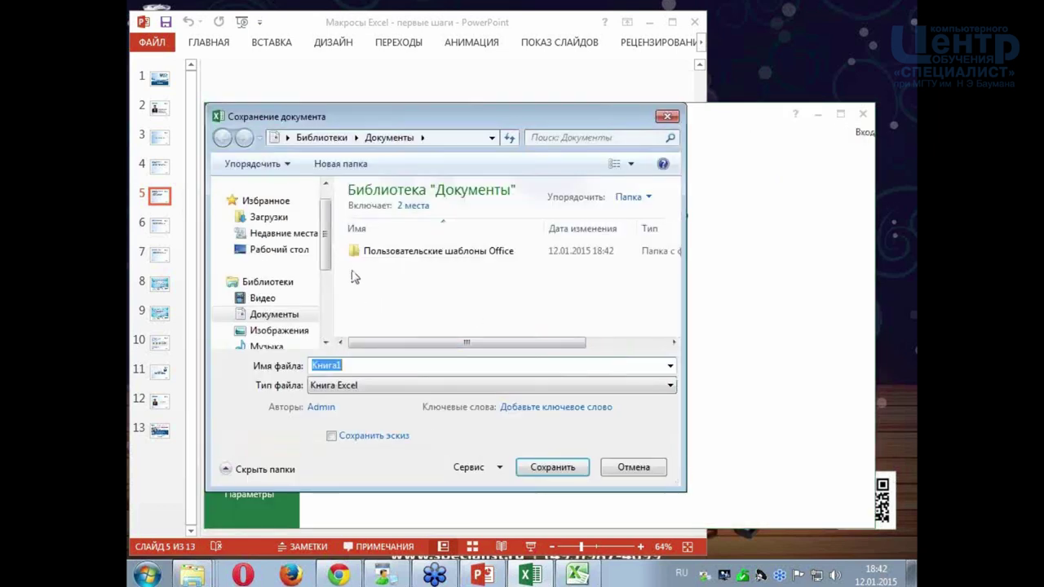
- Navigate to Data (D:) > Вебинар Макросы Excel and enter the file name 'Мои макросы'
left_click_drag(325, 237, 325, 269)
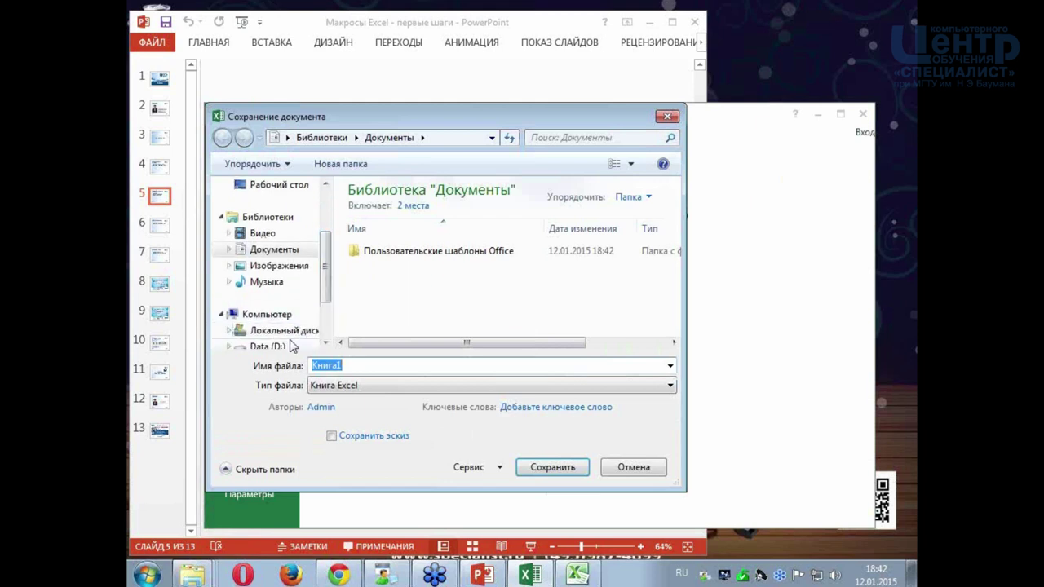
left_click(277, 345)
left_click(422, 264)
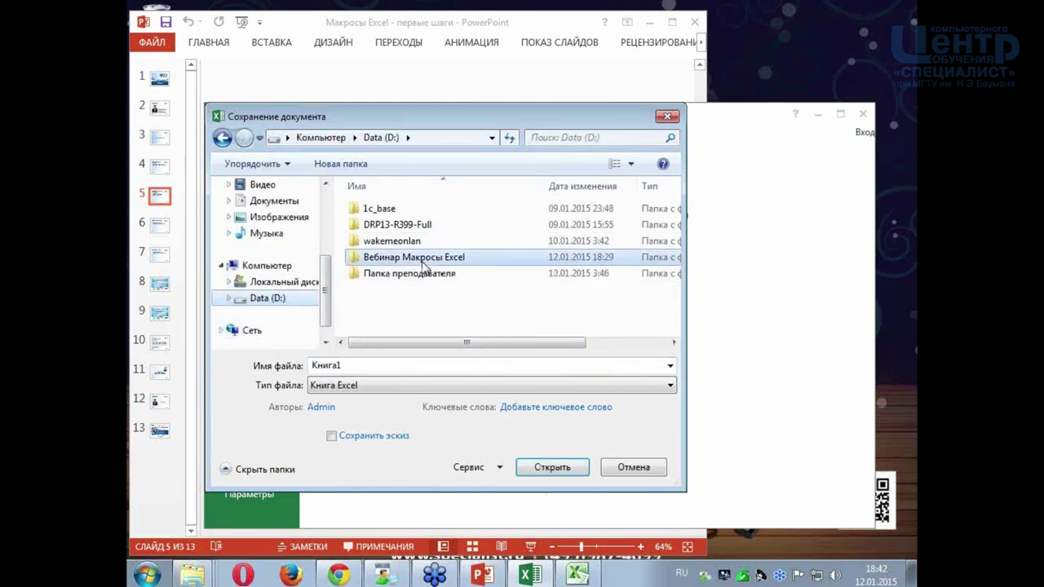
double_click(422, 264)
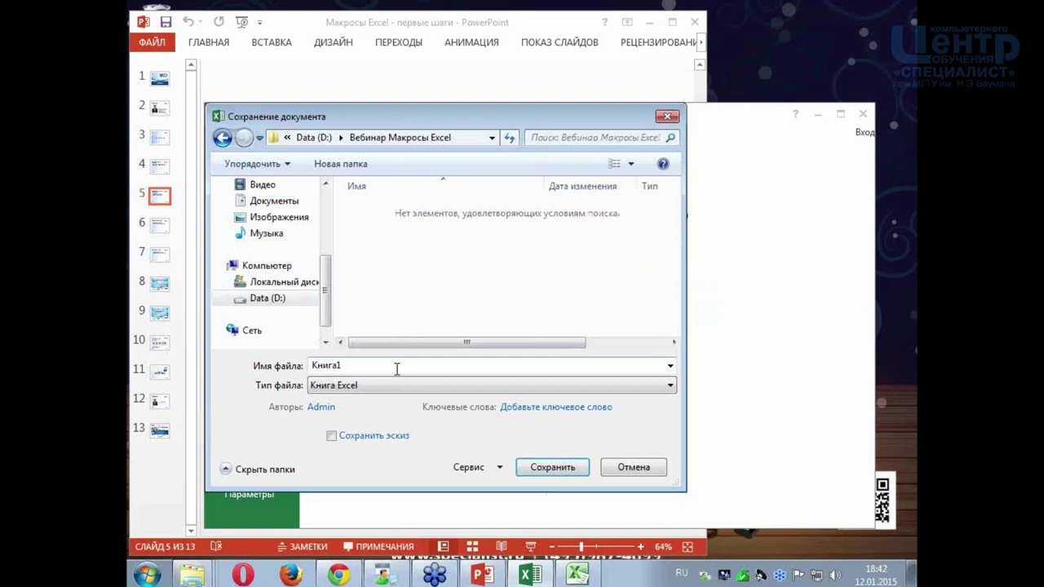
double_click(363, 367)
type("Мои макросы")
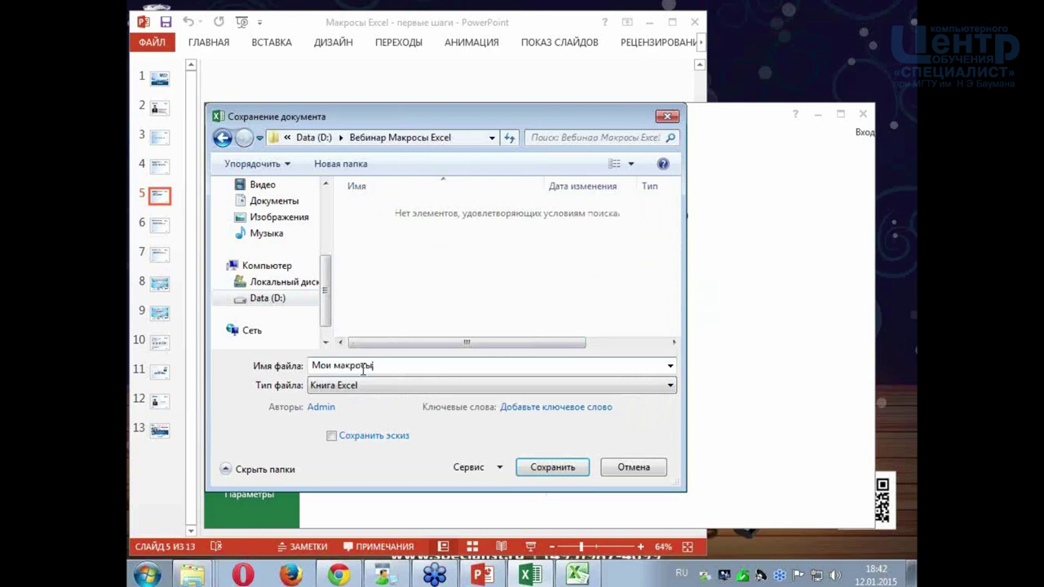
left_click_drag(415, 111, 422, 84)
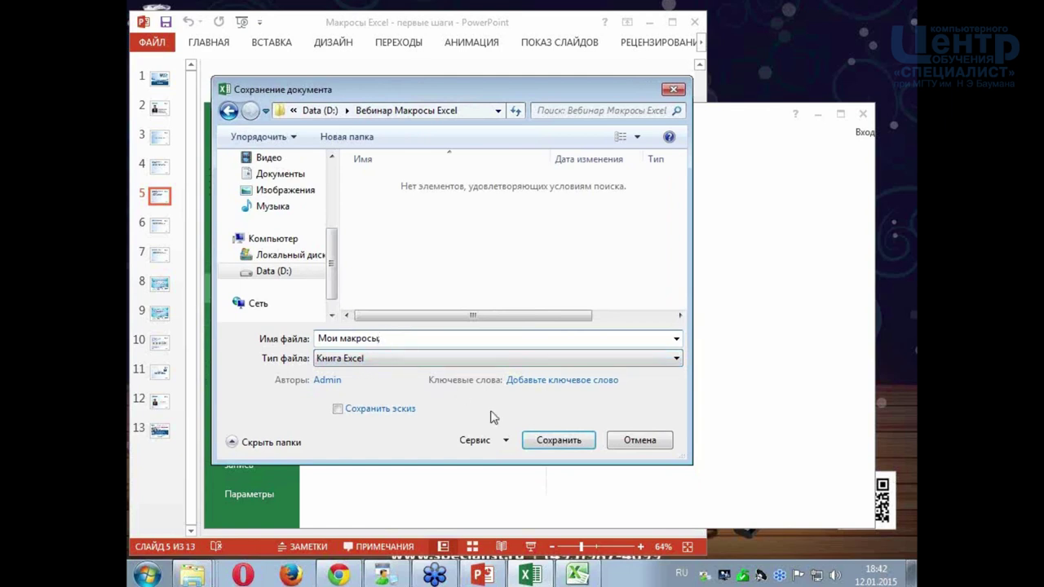
left_click(560, 441)
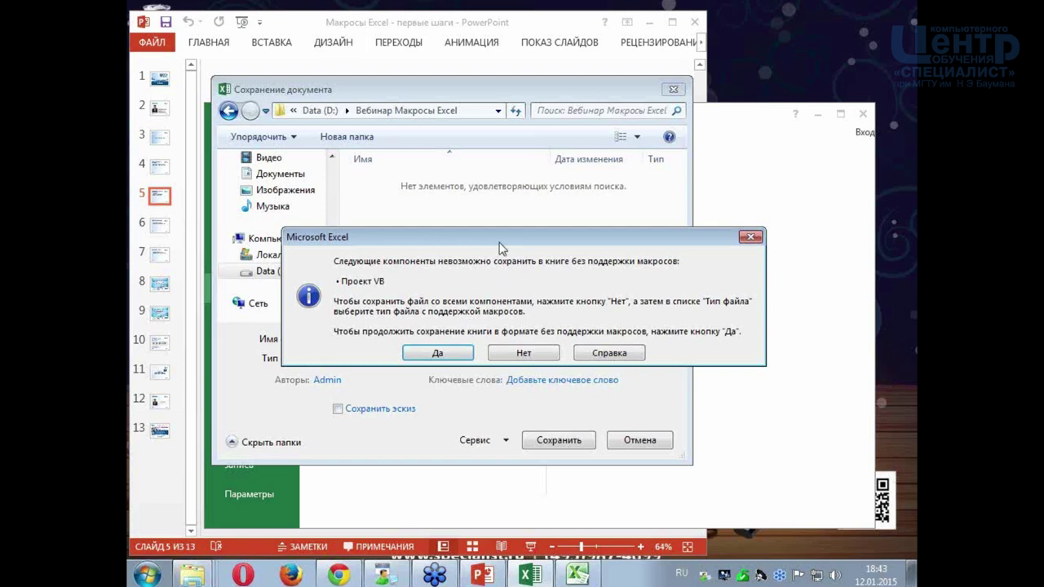
left_click(554, 352)
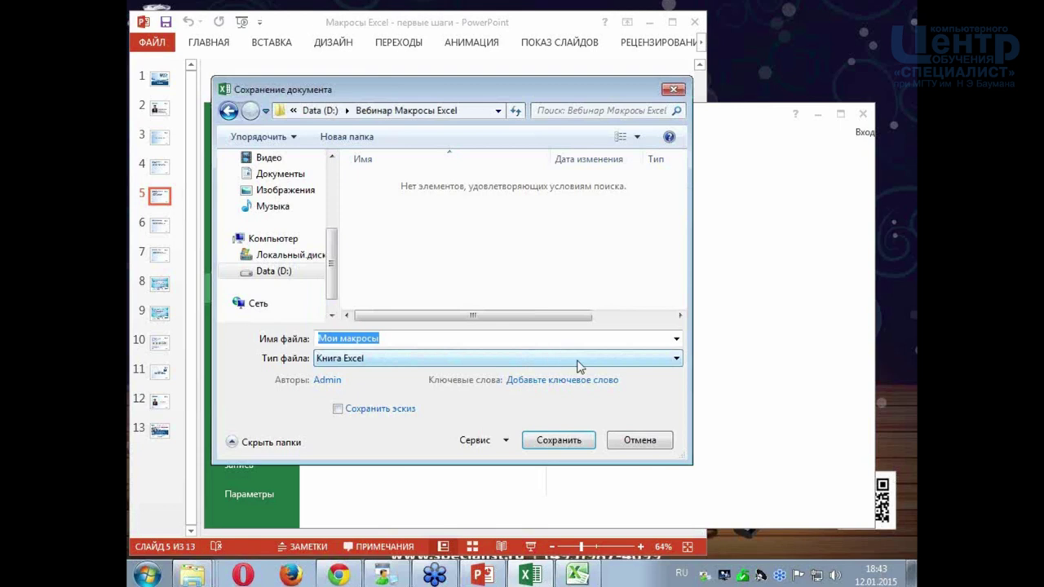
- Save the workbook as 'Мои макросы' with the 'Книга Excel с поддержкой макросов' file type
left_click(629, 361)
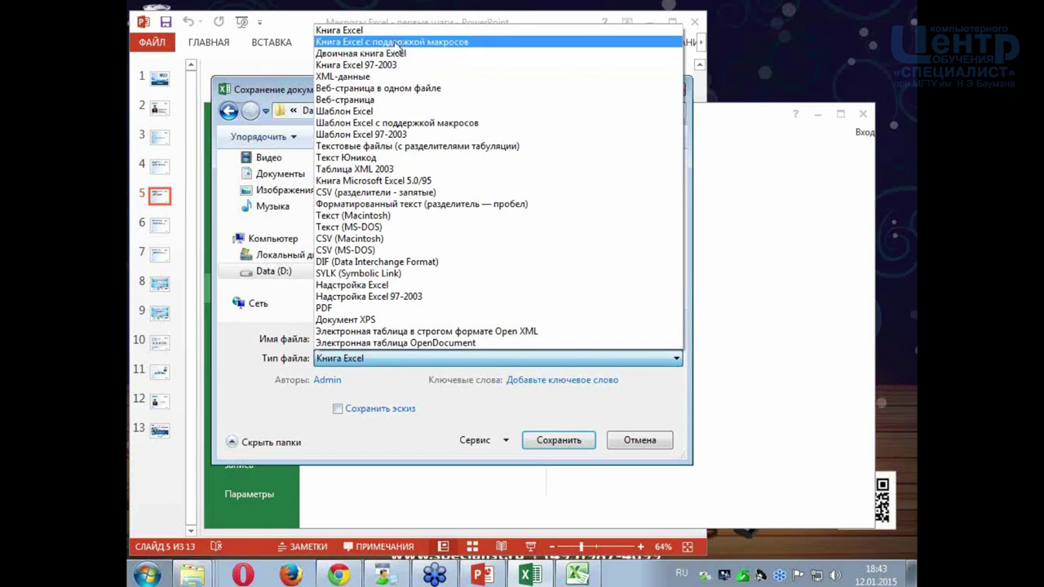
left_click(398, 43)
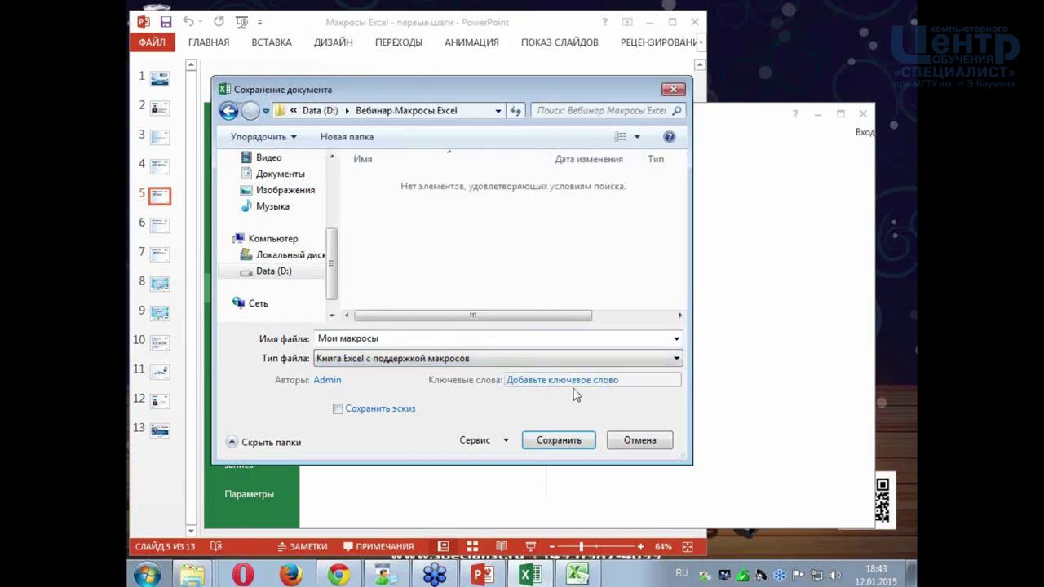
left_click(576, 440)
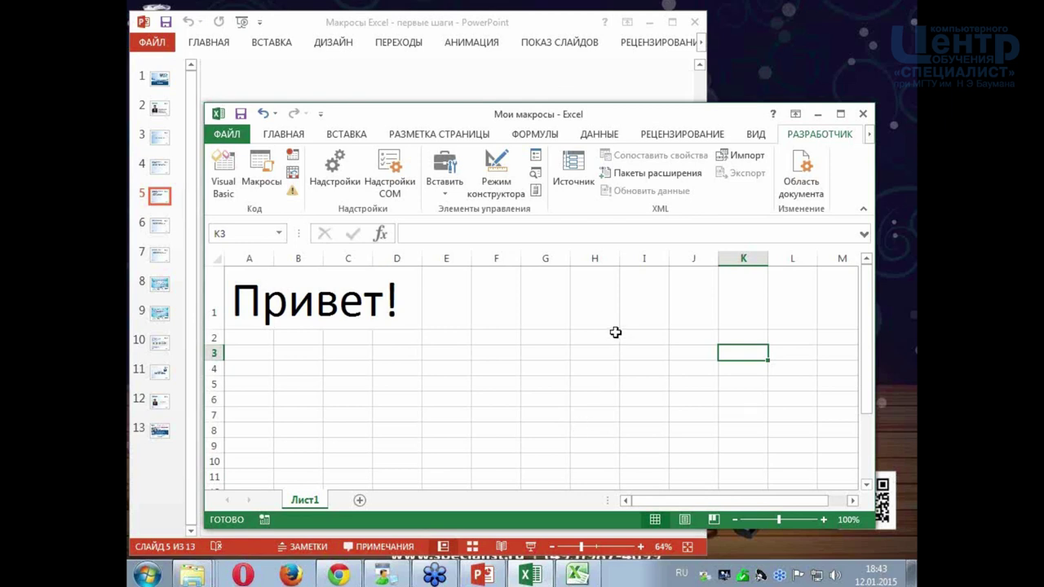
left_click(563, 362)
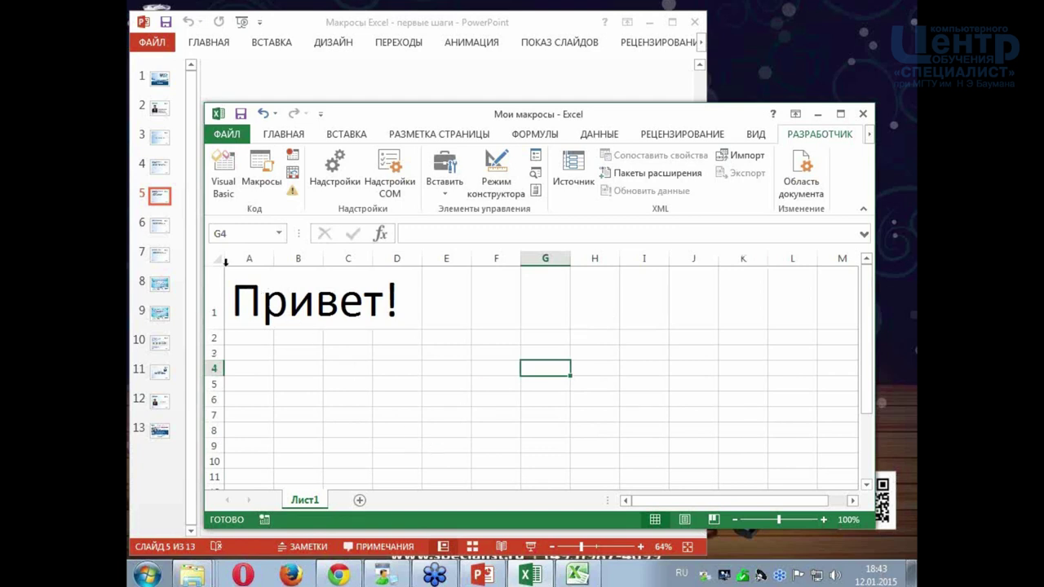
- Select the whole first sheet and delete the large 'Привет!' text
left_click(218, 260)
left_click(288, 138)
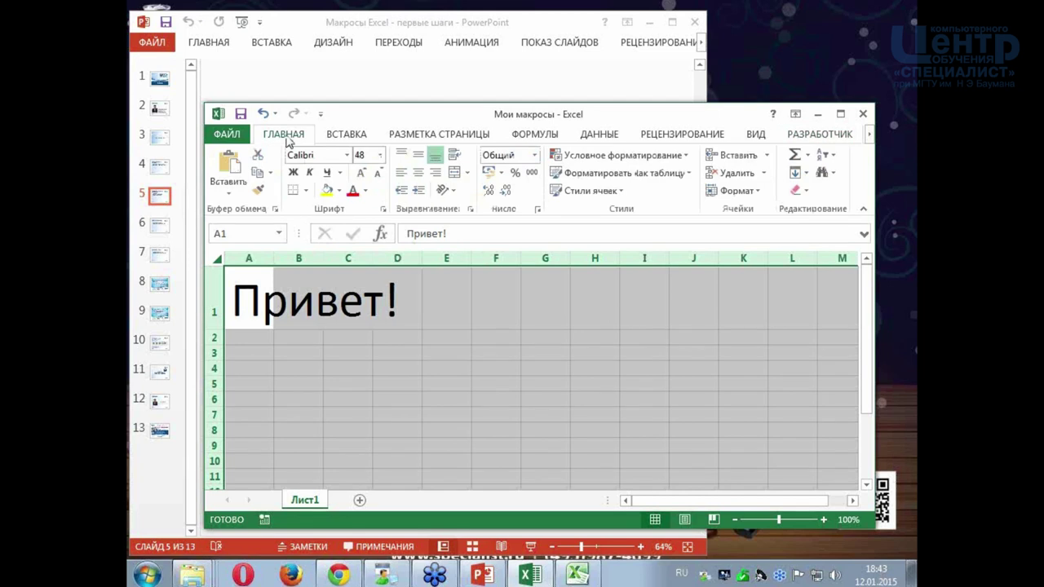
left_click(726, 172)
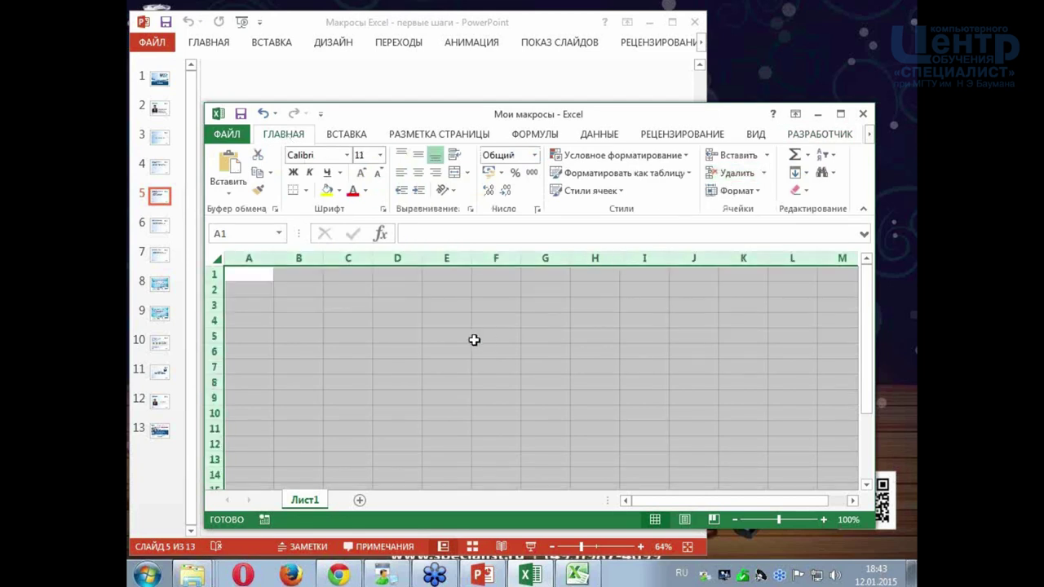
left_click(475, 339)
- Add two blank sheets, Лист2 and Лист3, and return to Лист2
left_click(360, 500)
left_click(397, 397)
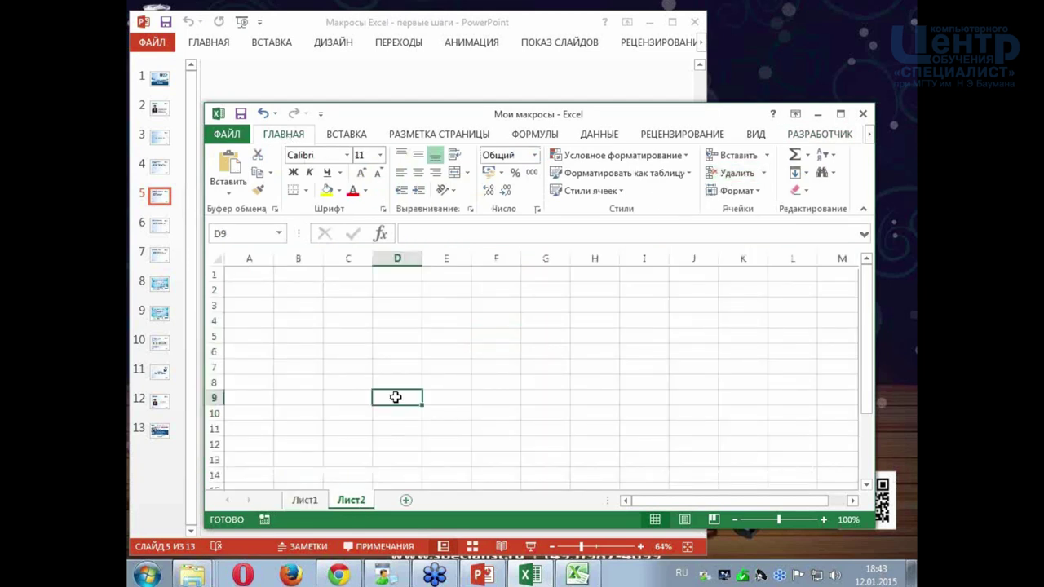
left_click(406, 500)
left_click(350, 499)
left_click(417, 381)
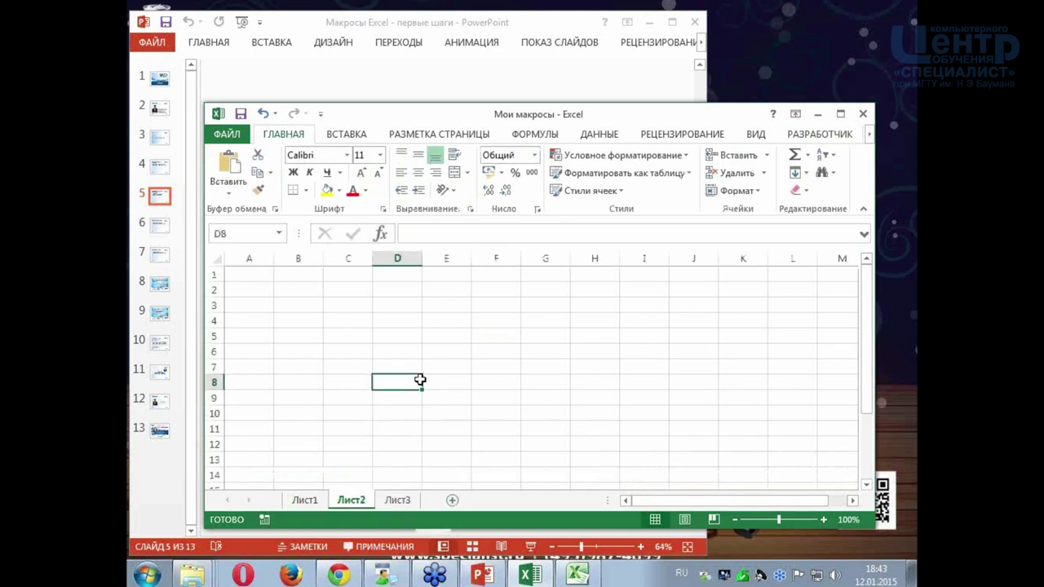
left_click(457, 337)
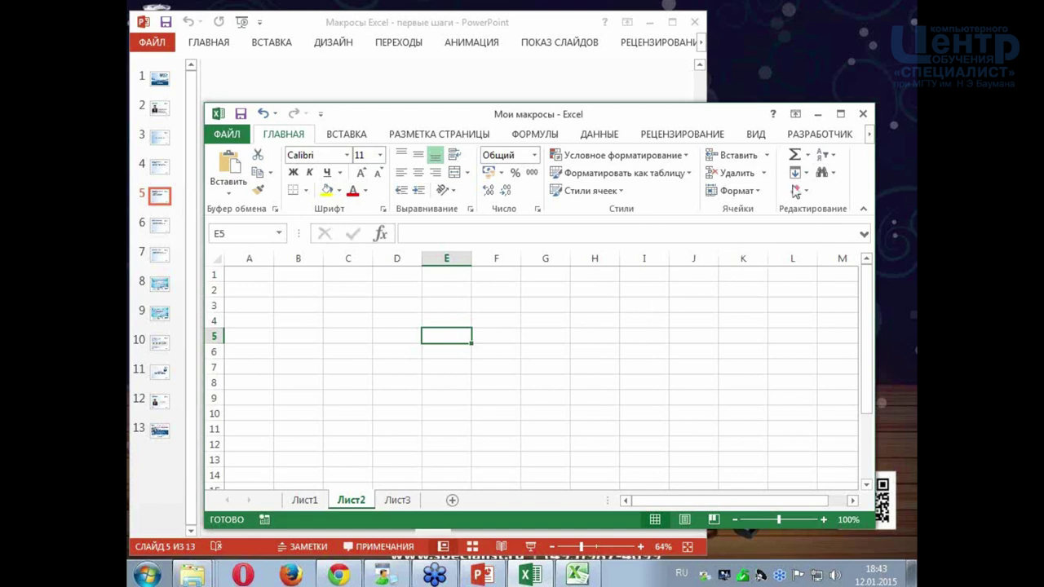
left_click(812, 137)
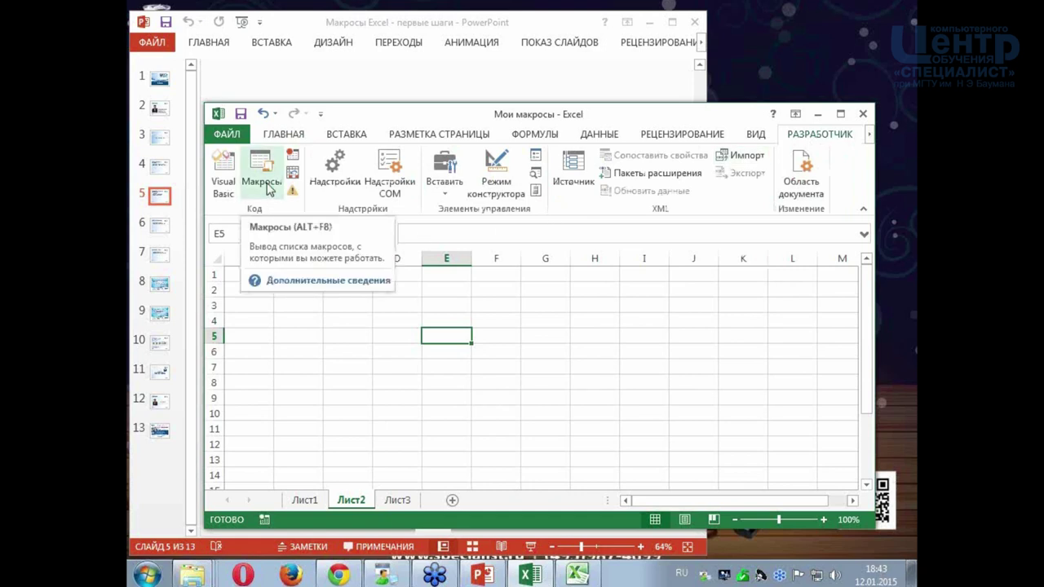
- Run the МакросПривет macro from the Macros list on Лист2
left_click(269, 189)
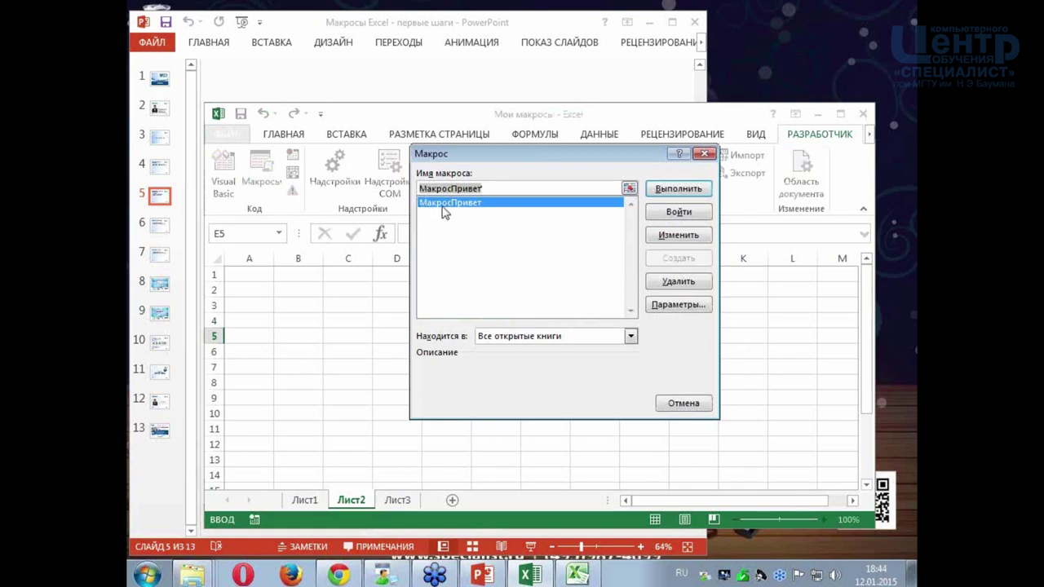
left_click(676, 189)
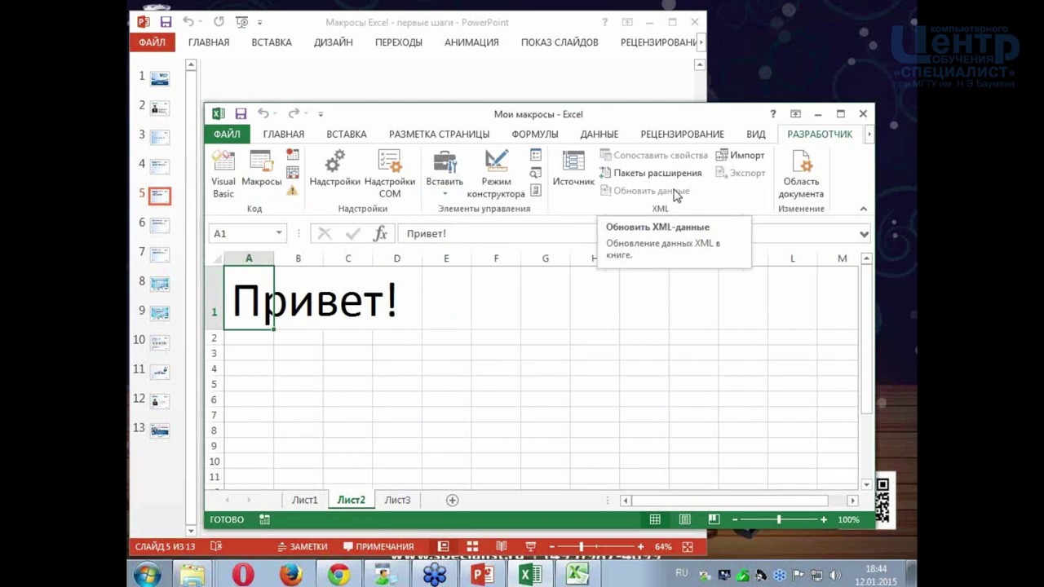
- Select all of Лист2 and delete the macro's large 'Привет!'
left_click(283, 133)
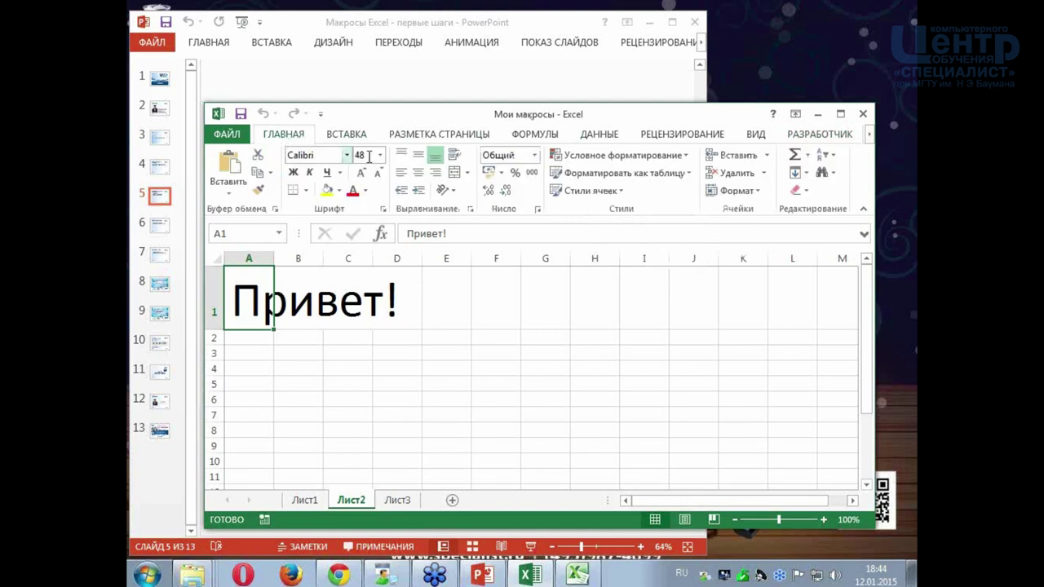
left_click(541, 380)
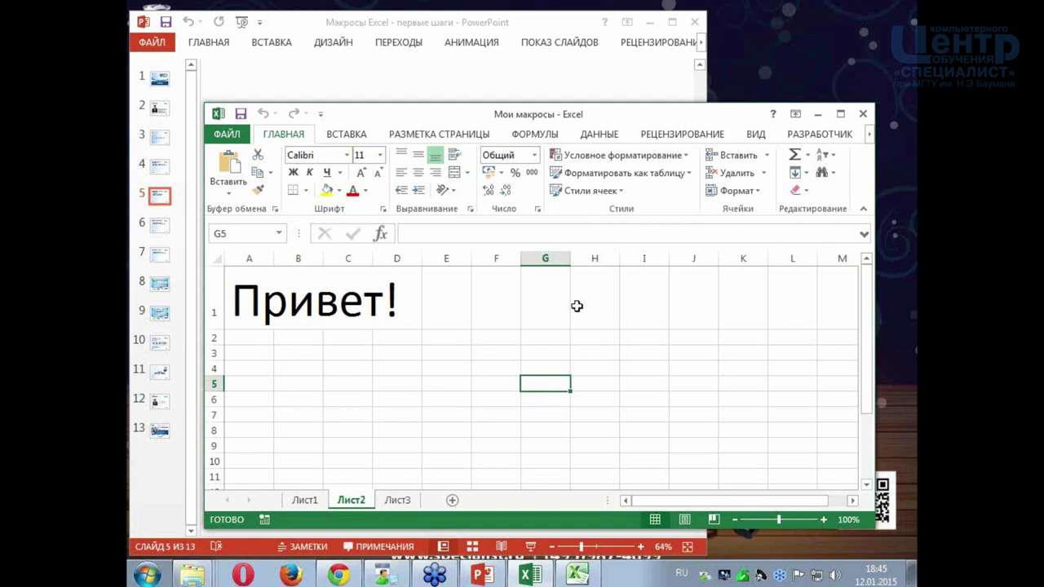
left_click(216, 260)
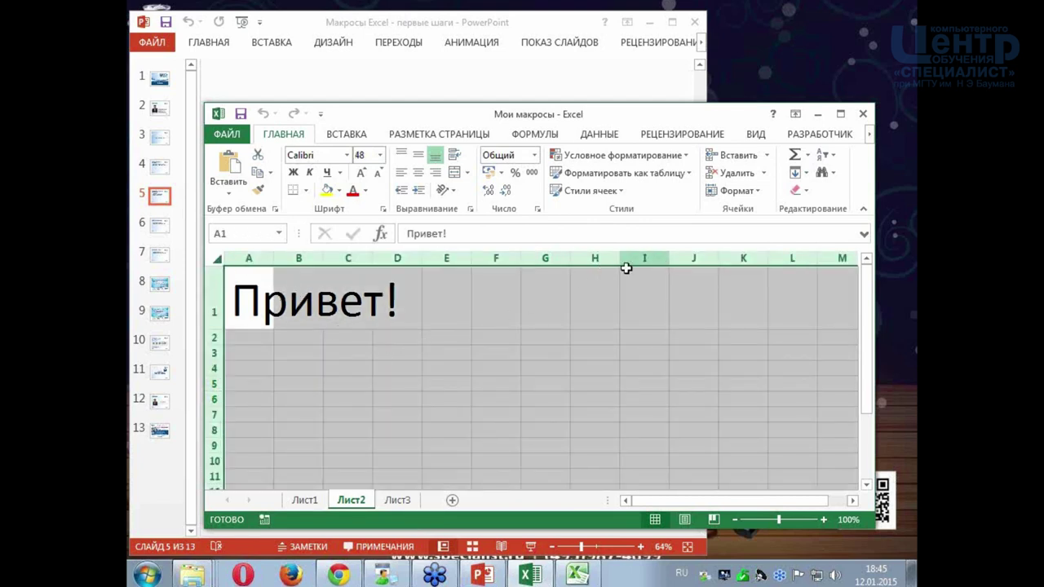
left_click(733, 173)
left_click(446, 381)
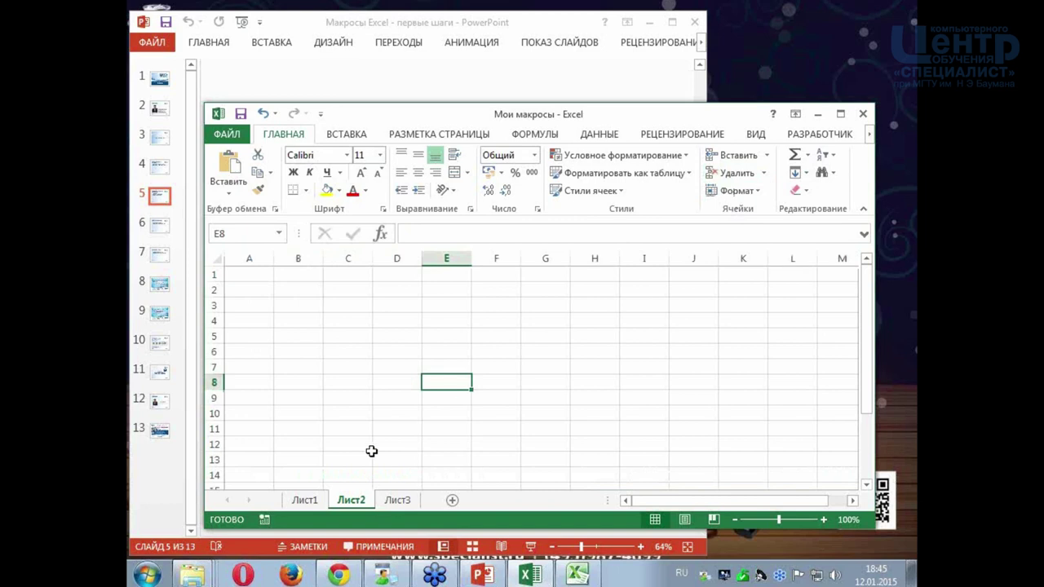
- Check each sheet in turn: Лист1, Лист2, then Лист3
left_click(309, 499)
left_click(350, 500)
left_click(398, 500)
- Confirm all three sheets are empty, then close Мои макросы, saving changes
left_click(305, 500)
left_click(512, 338)
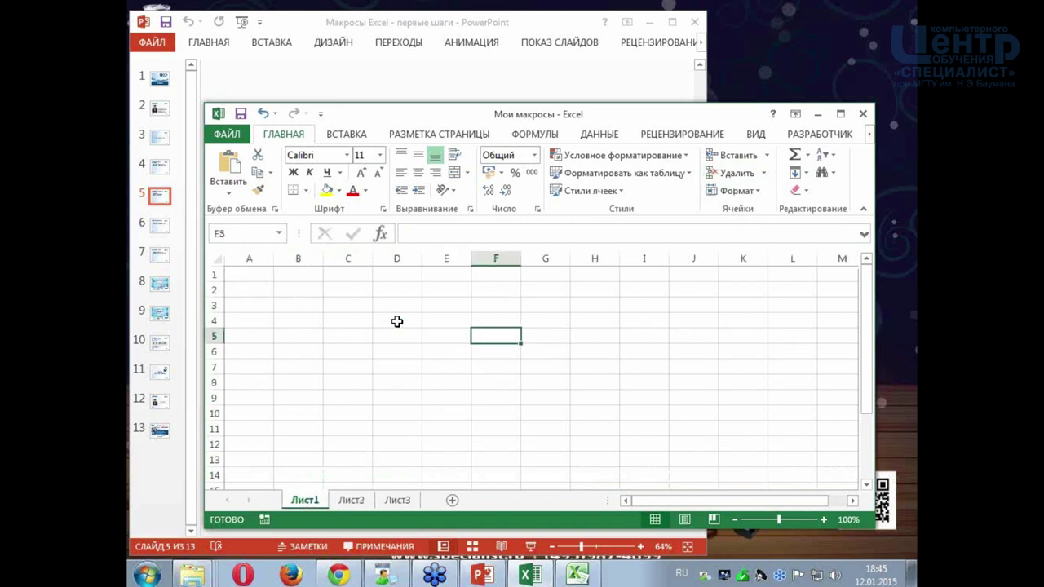
left_click(321, 319)
left_click(350, 499)
left_click(398, 500)
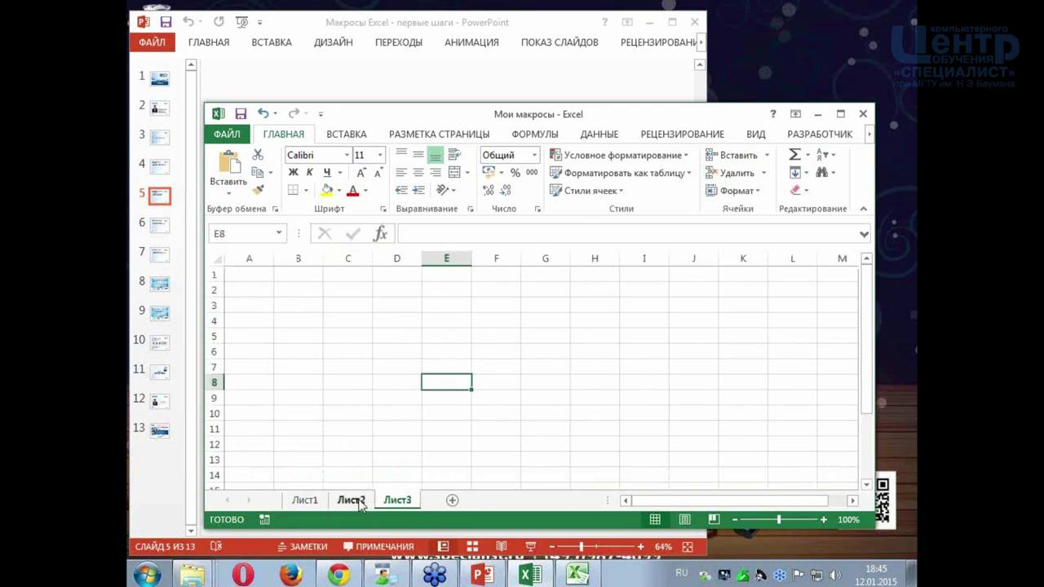
left_click(305, 500)
left_click(373, 351)
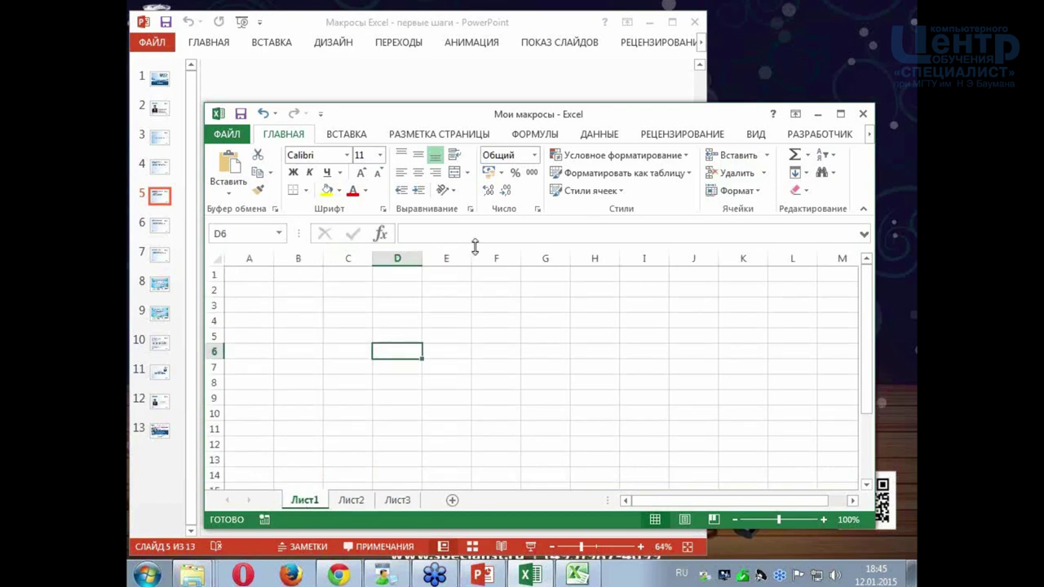
left_click(863, 114)
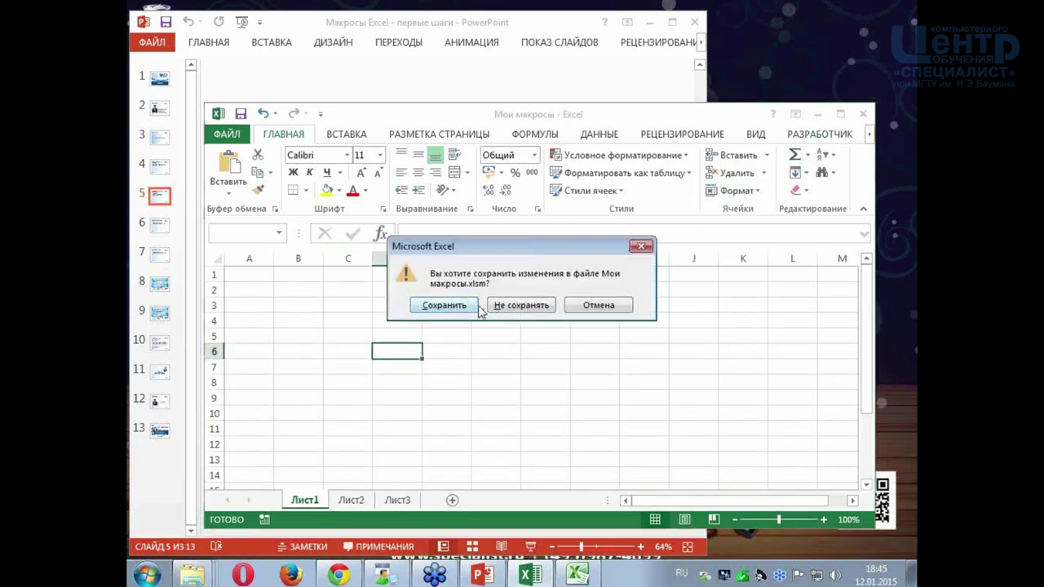
left_click(443, 305)
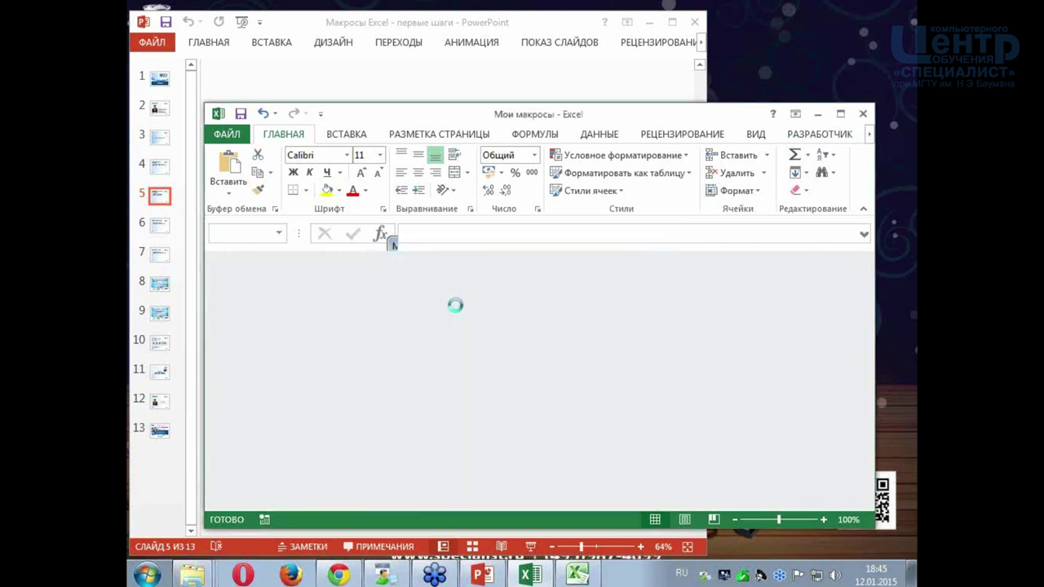
- Reopen Мои макросы from the 'Вебинар Макросы Excel' folder and maximize its window
left_click(650, 22)
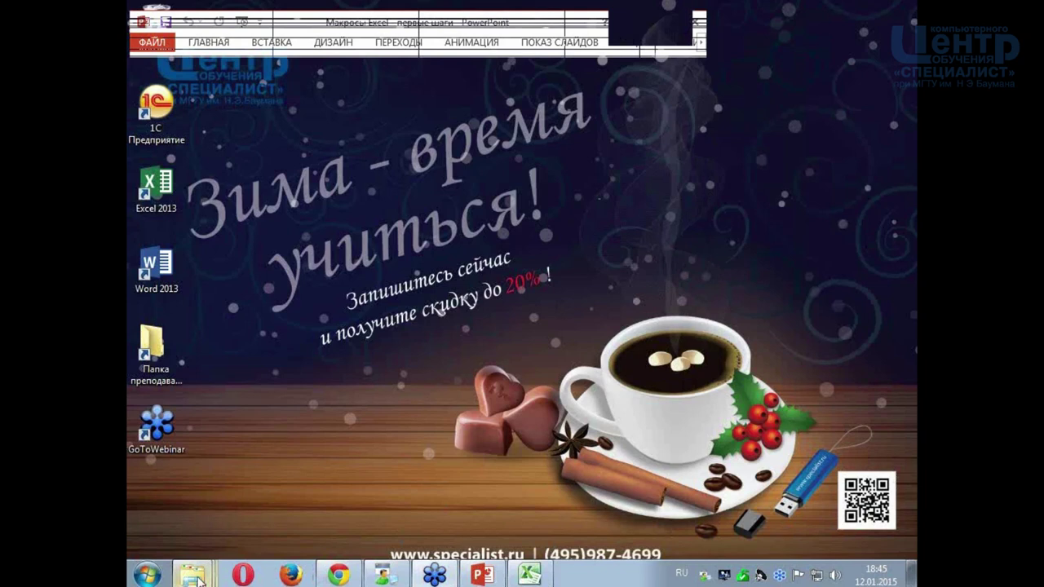
mouse_move(192, 575)
left_click(188, 522)
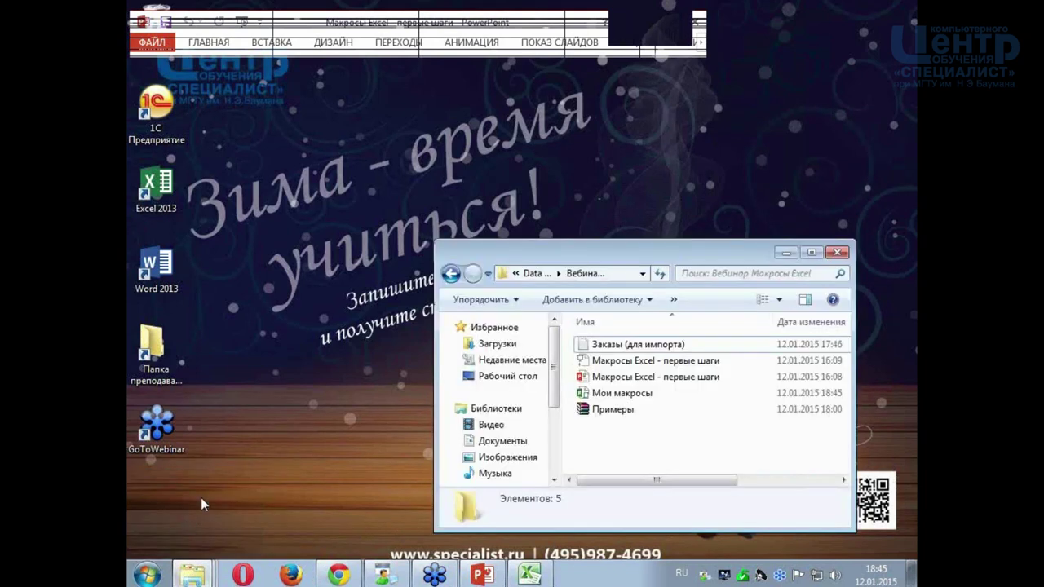
double_click(610, 393)
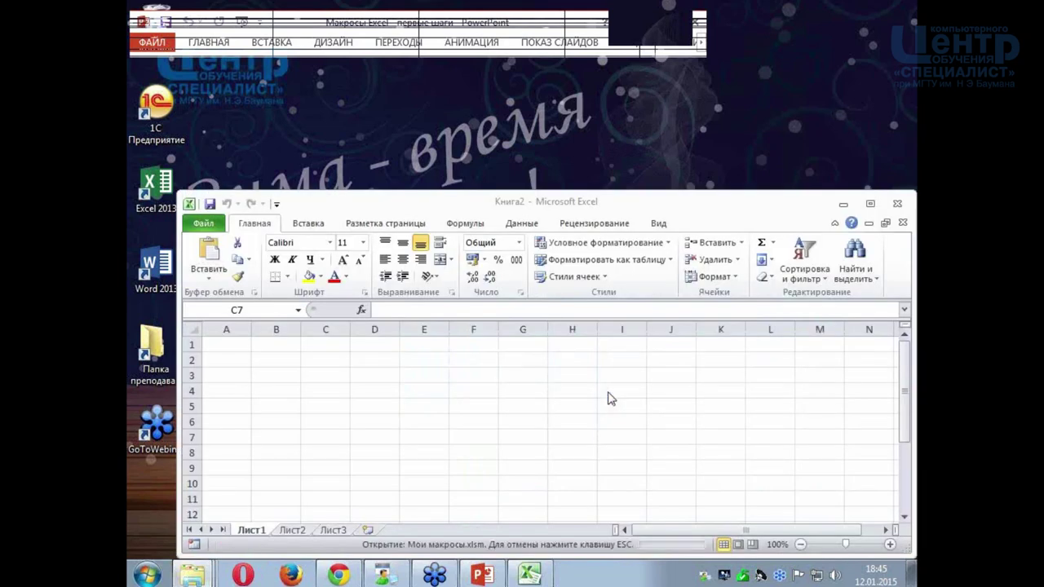
double_click(634, 204)
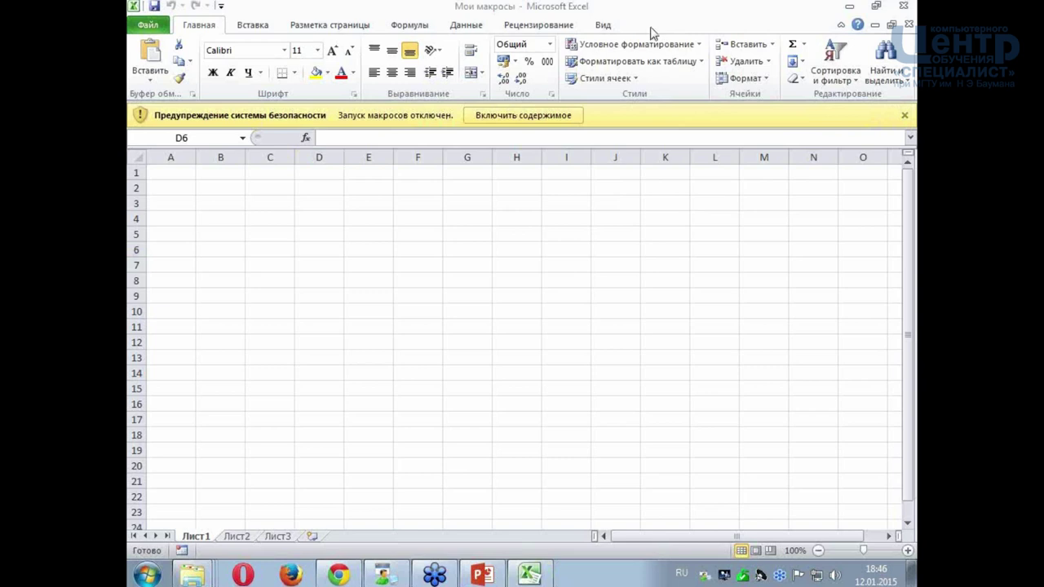
- Try running МакросПривет via View > Macros and dismiss the macros-disabled warning
left_click(604, 25)
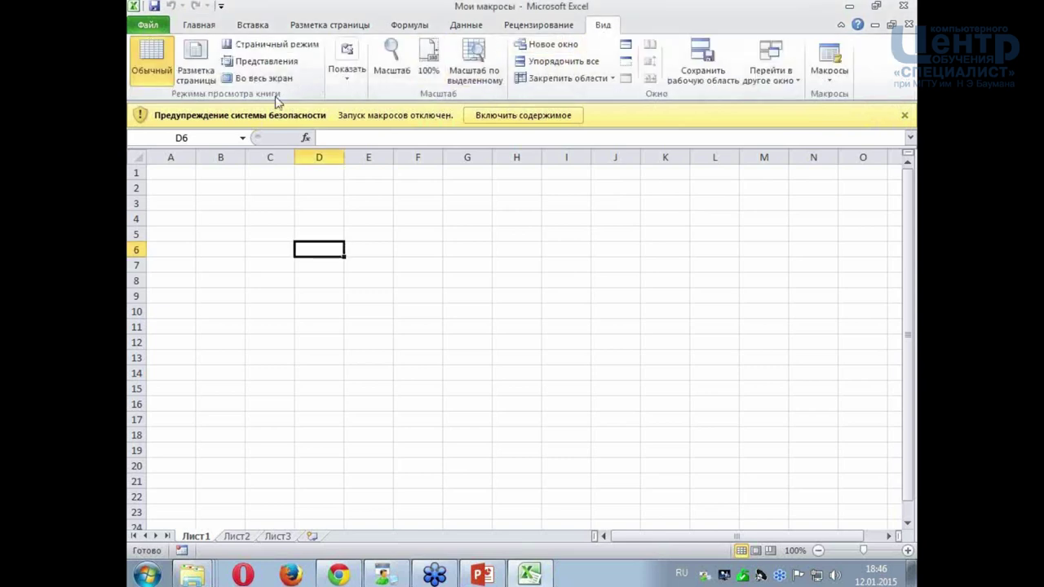
left_click(831, 77)
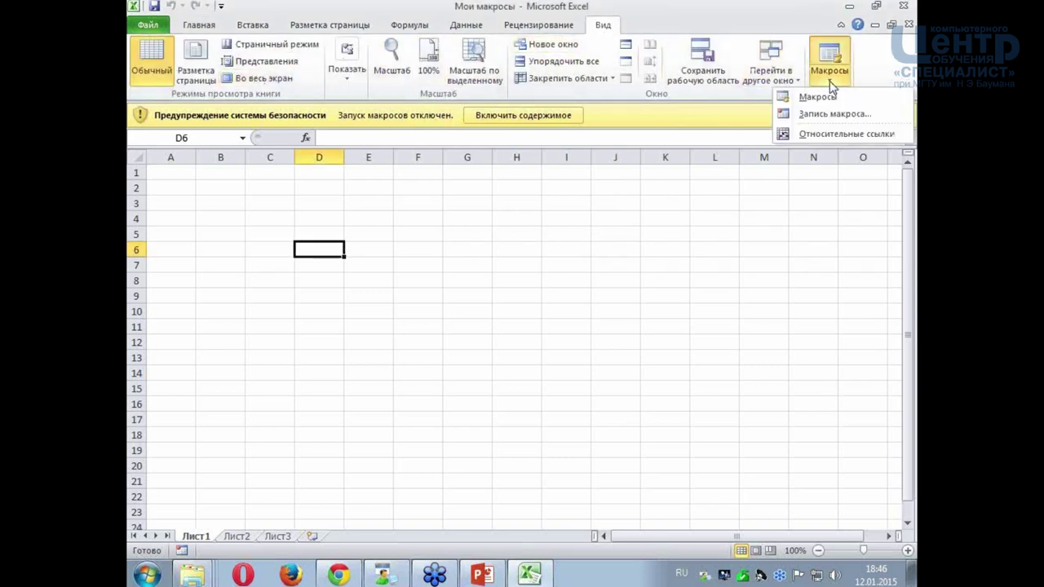
left_click(815, 96)
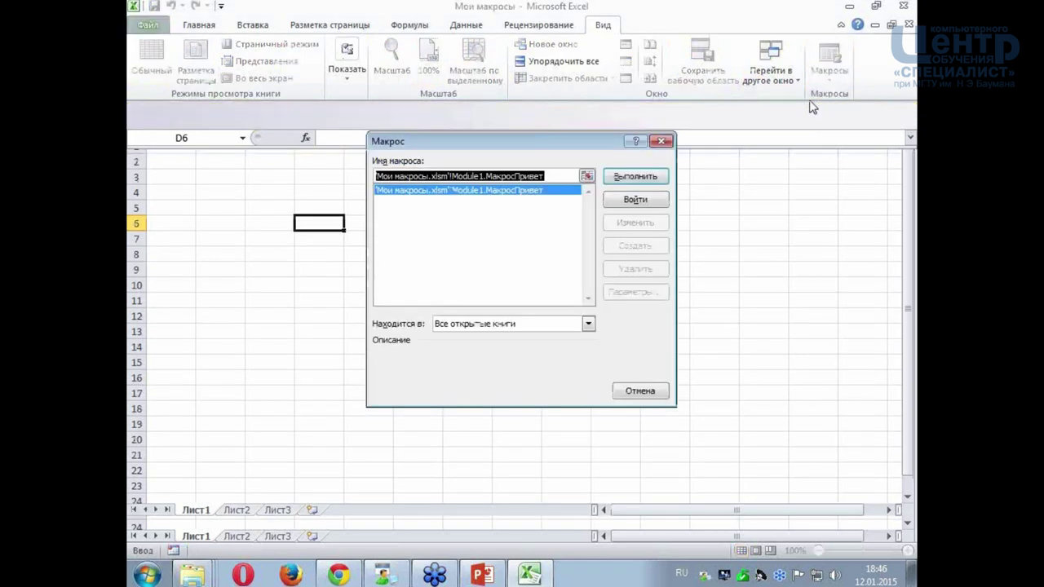
left_click(635, 177)
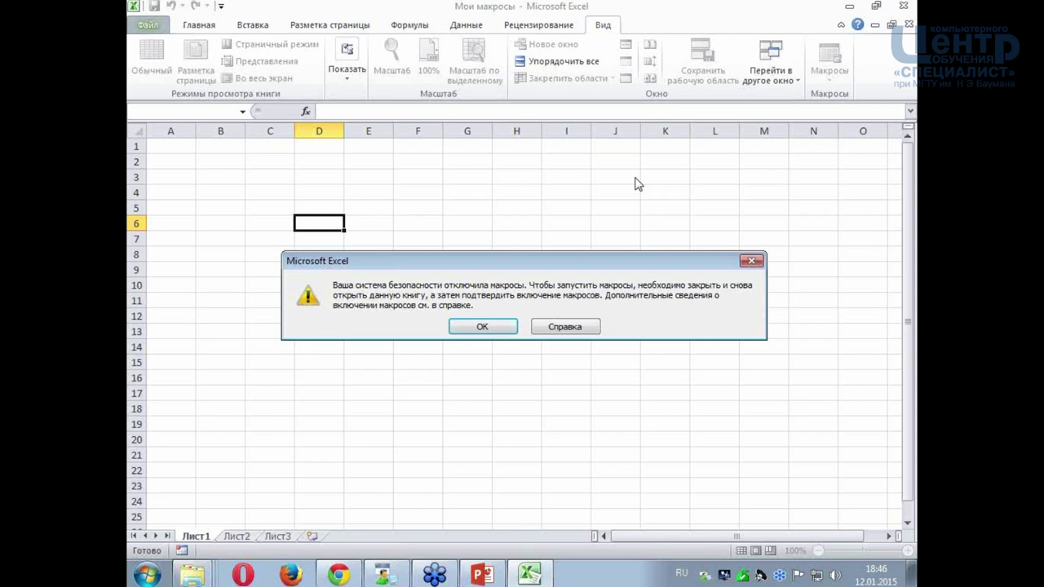
left_click(481, 327)
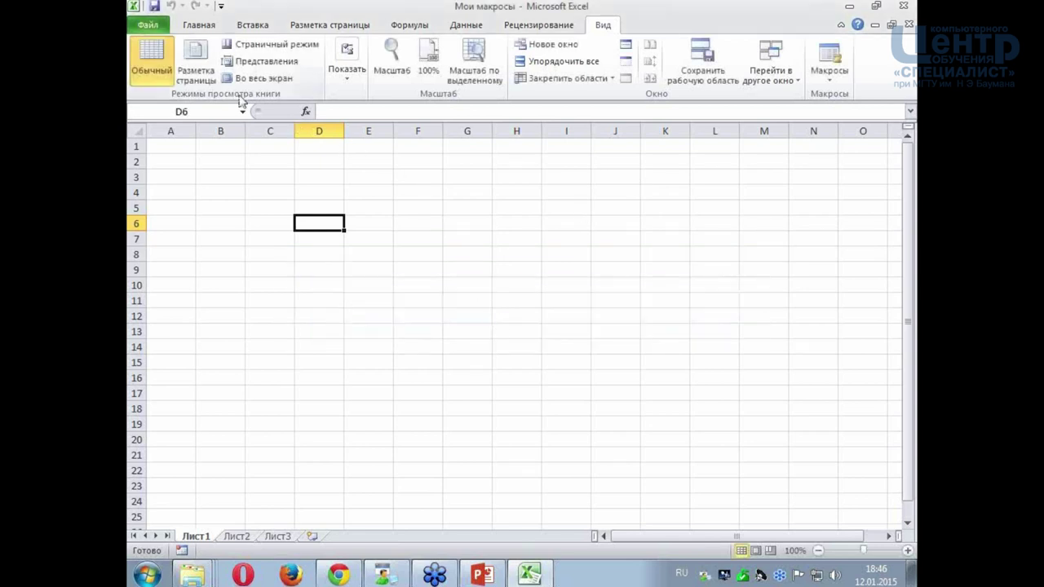
left_click(158, 28)
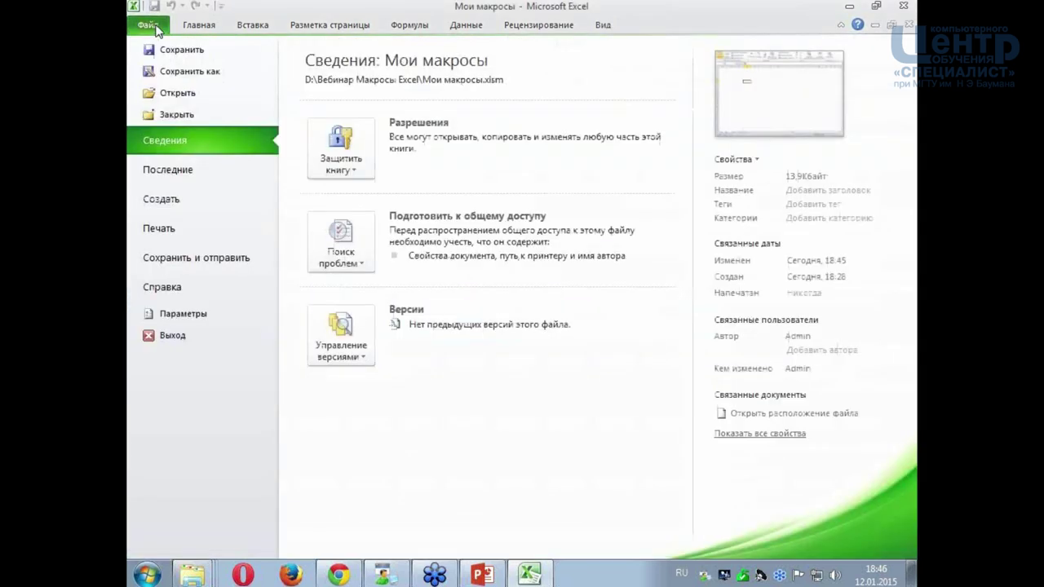
- Close the workbook and reopen the recent Мои макросы in Excel 2013, maximized
left_click(187, 118)
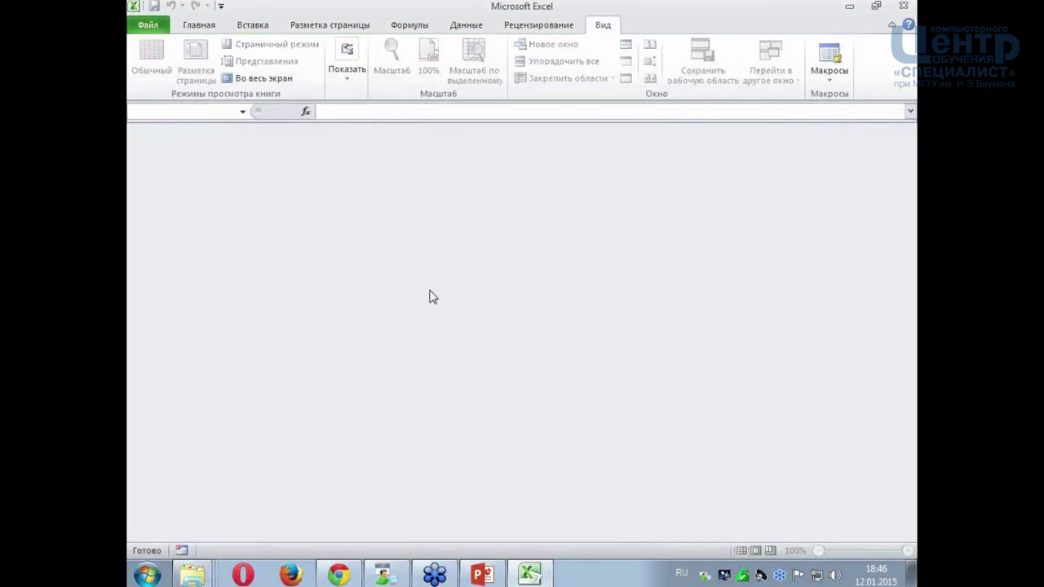
left_click(148, 575)
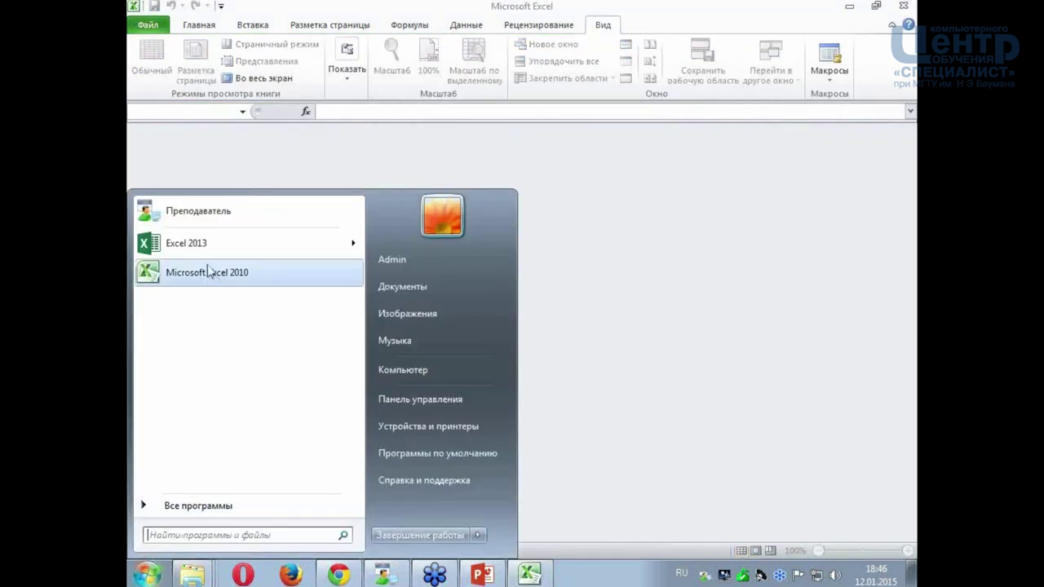
left_click(186, 249)
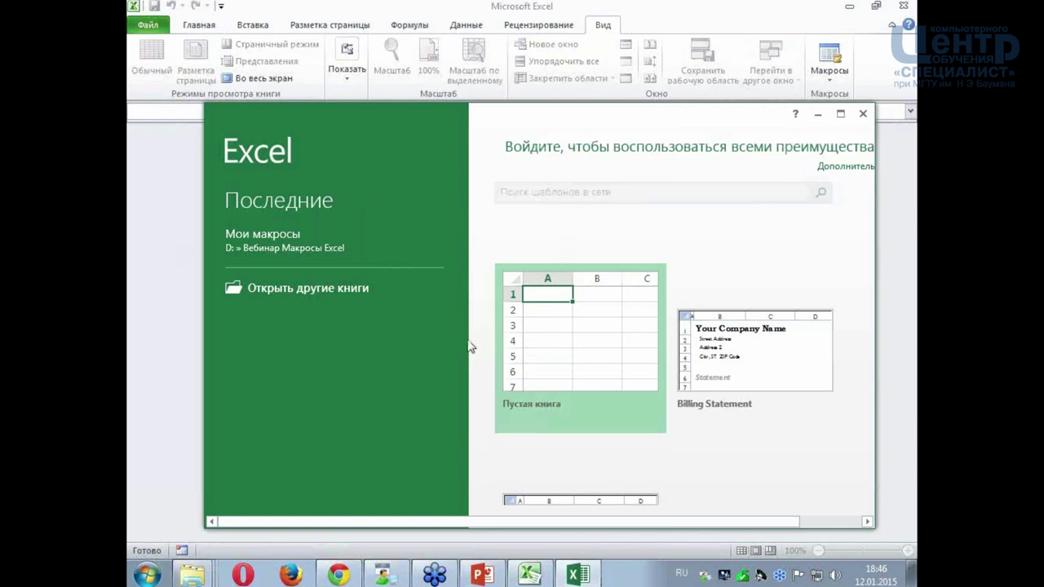
left_click(291, 288)
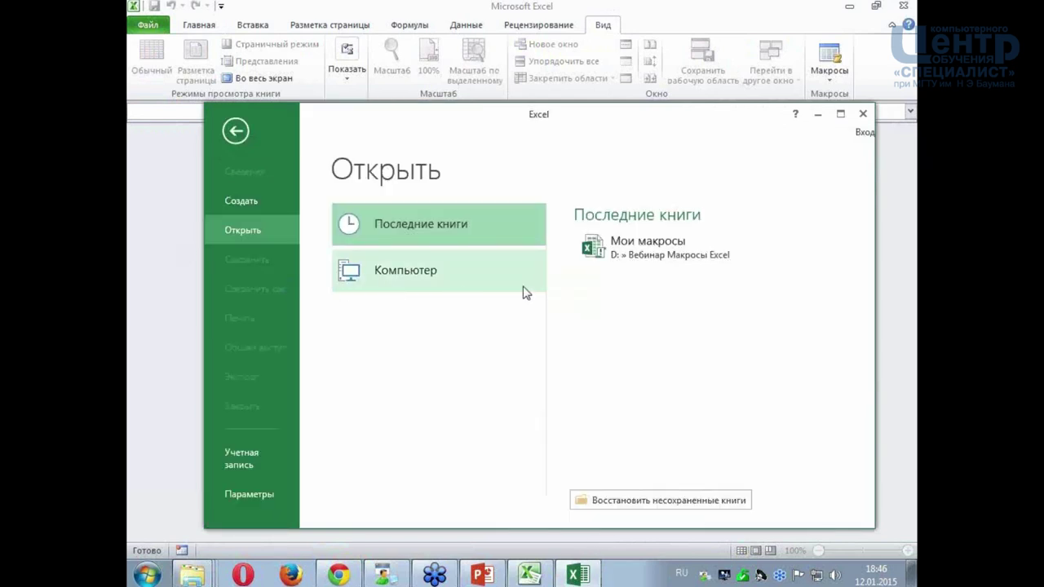
left_click(628, 254)
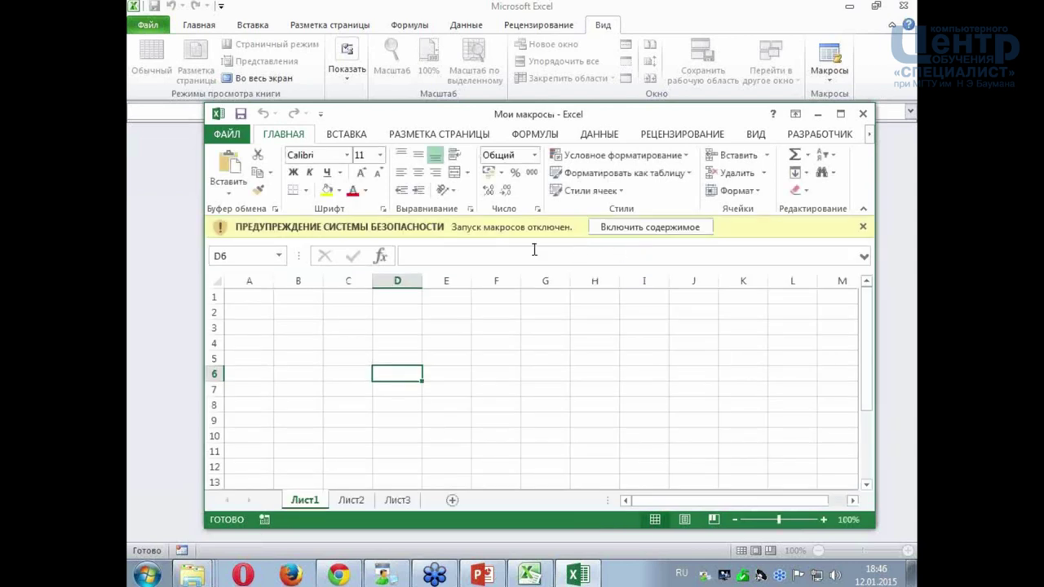
double_click(618, 113)
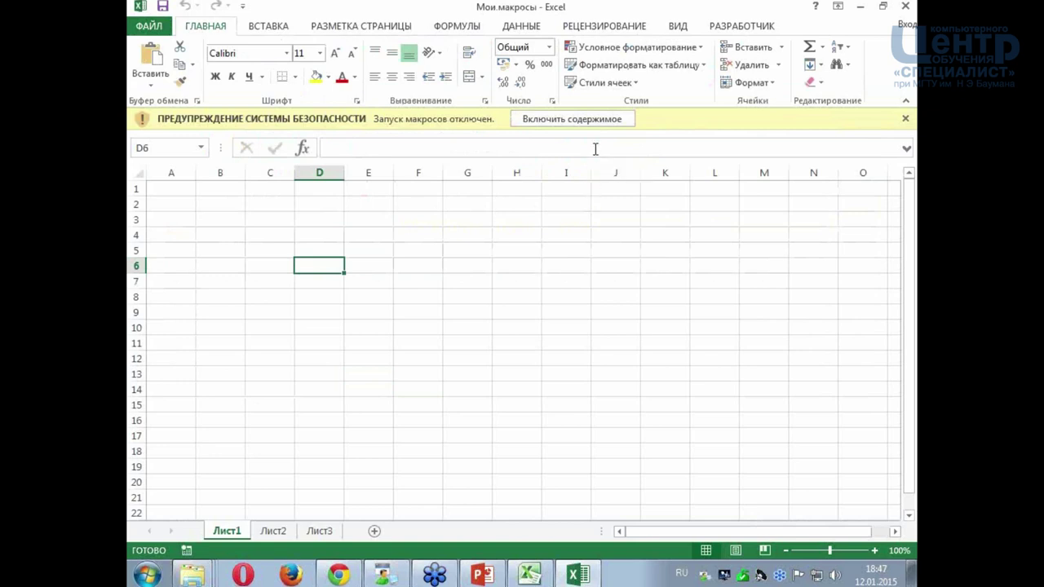
- Enable the workbook's macro content from the security warning bar
left_click(589, 120)
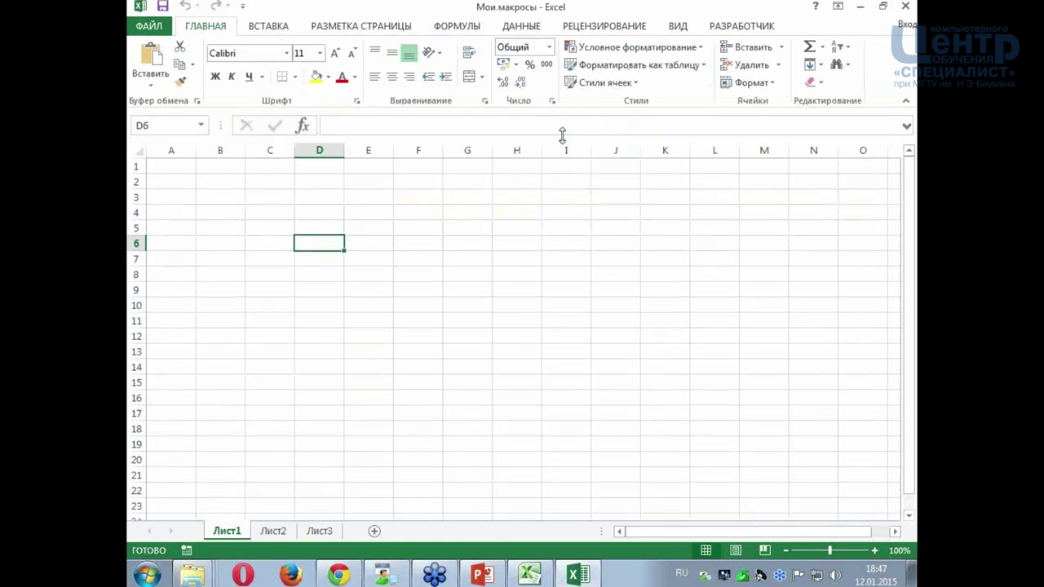
left_click(430, 232)
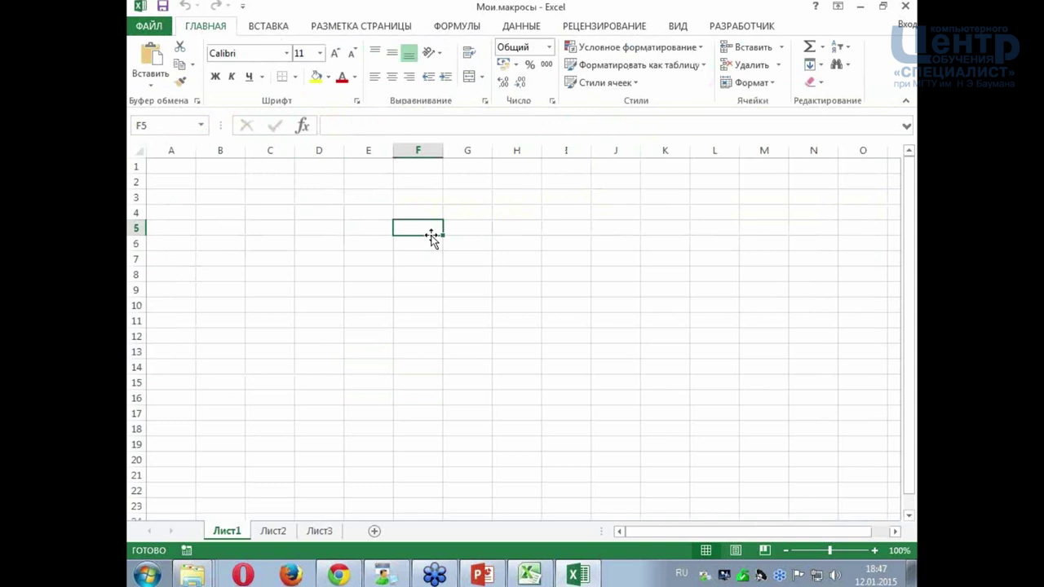
left_click(361, 234)
left_click(351, 258)
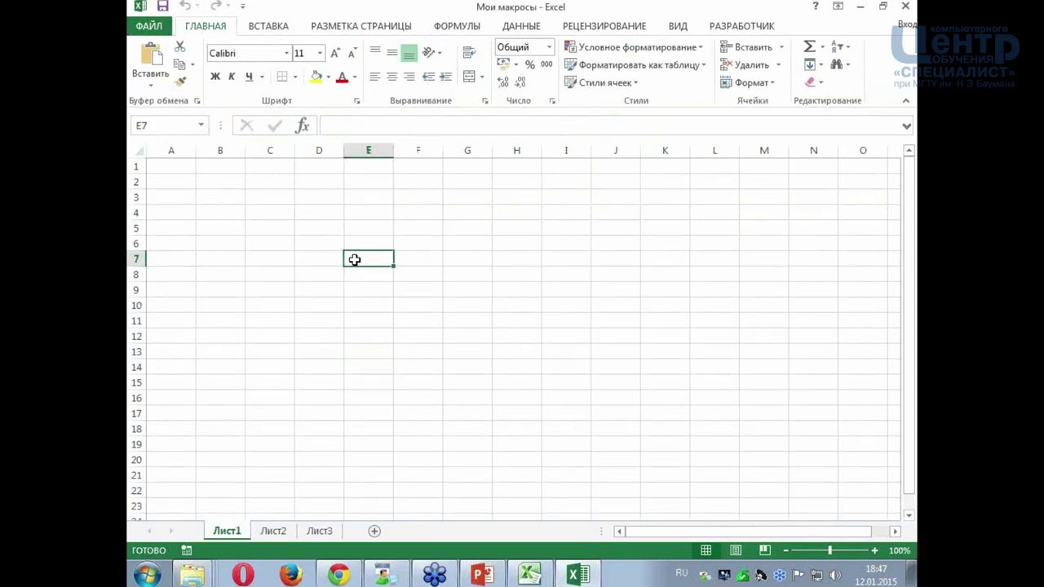
- Run МакросПривет from the Developer Macros list to write a large 'Привет!' in A1
left_click(719, 30)
left_click(188, 72)
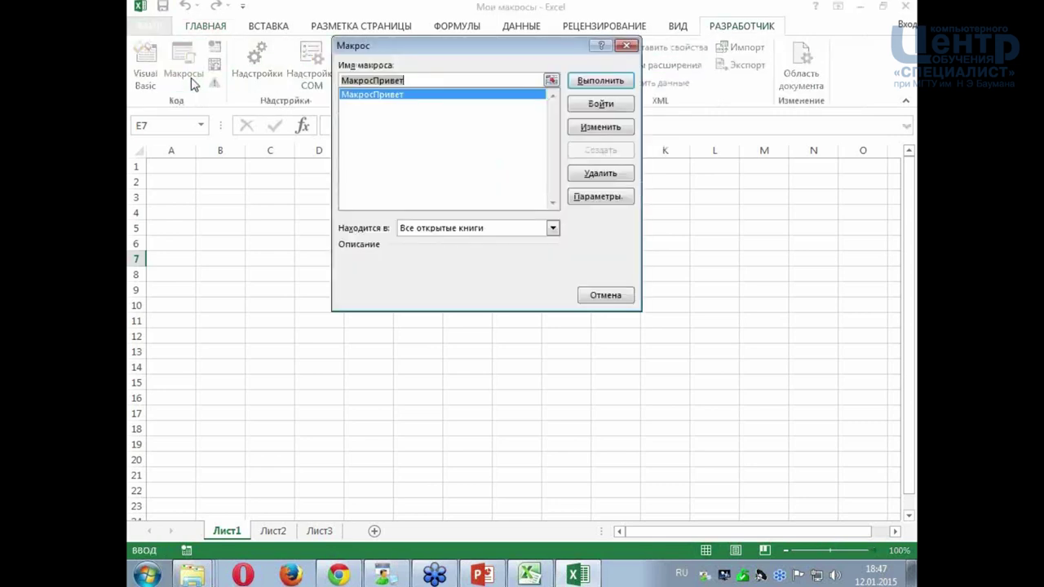
left_click(600, 81)
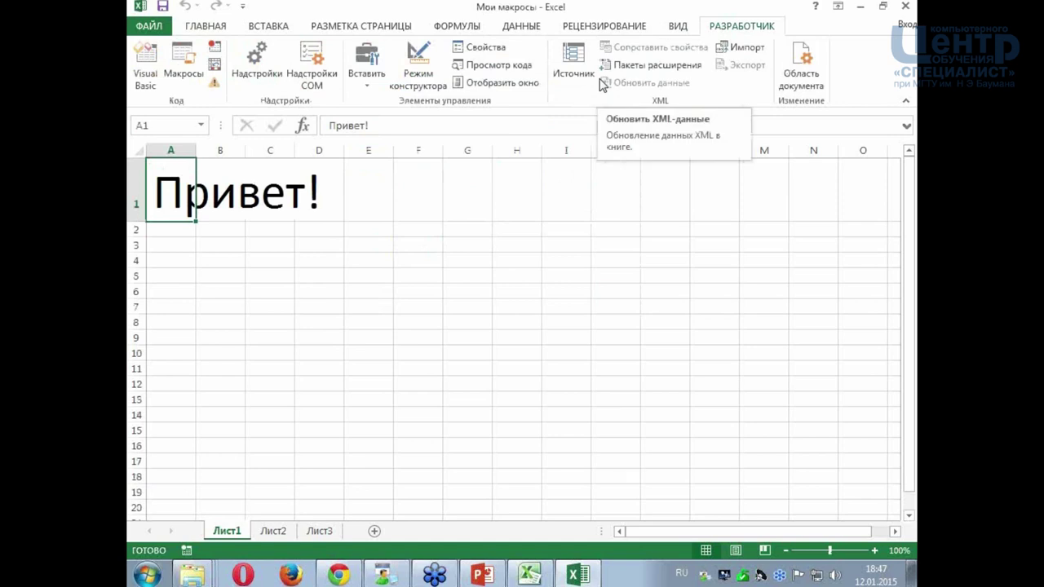
left_click(347, 307)
left_click(311, 296)
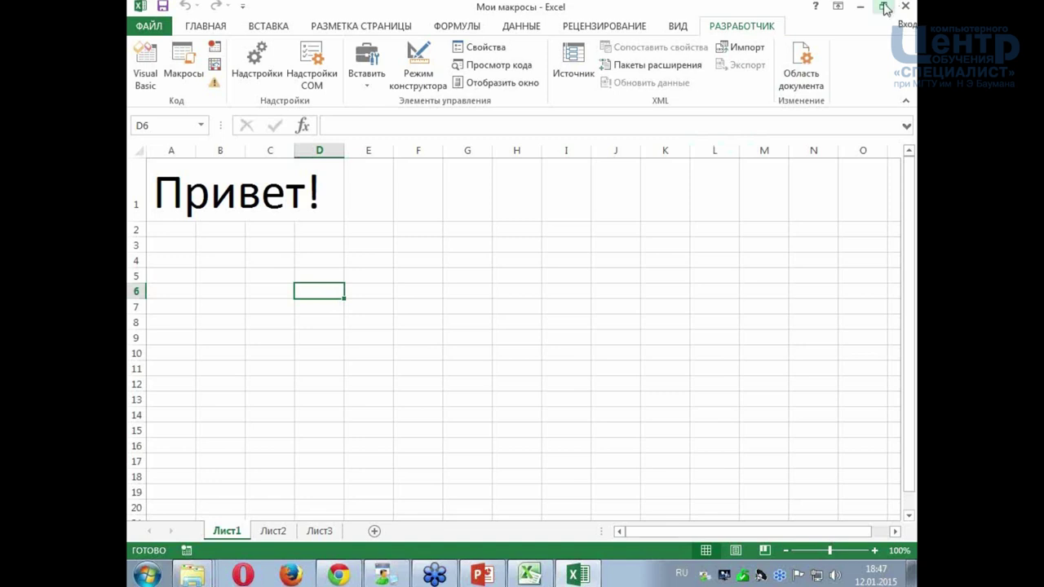
- Restore the Мои макросы workbook to a smaller window and minimize the empty Excel window
left_click(884, 8)
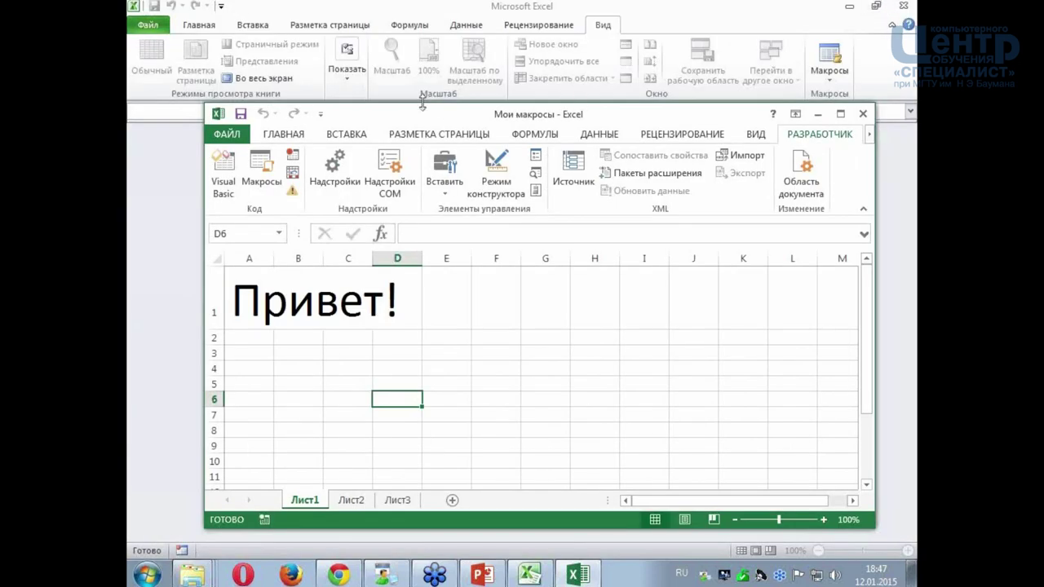
left_click_drag(205, 104, 413, 54)
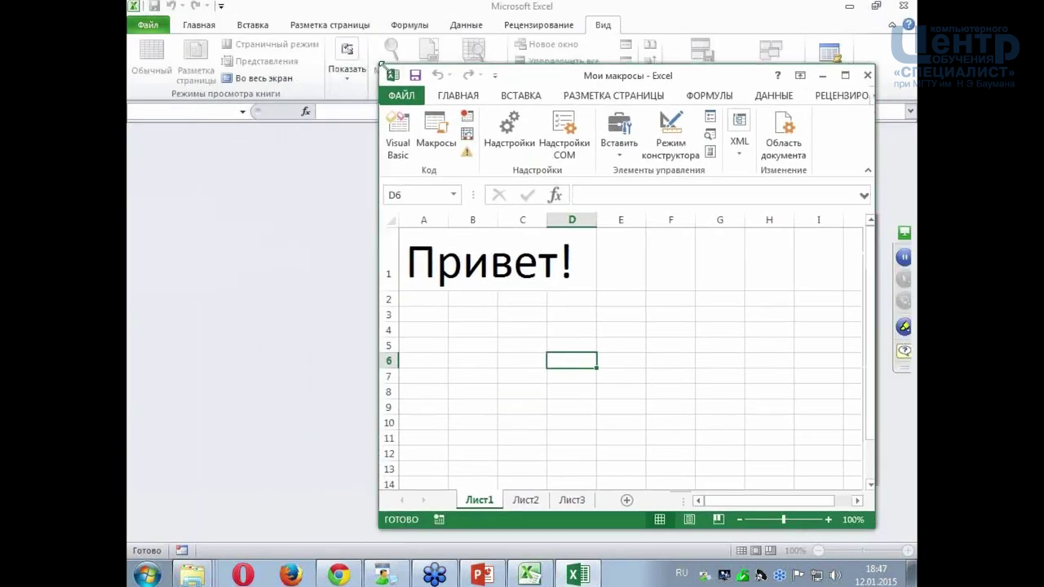
left_click(876, 7)
left_click(843, 203)
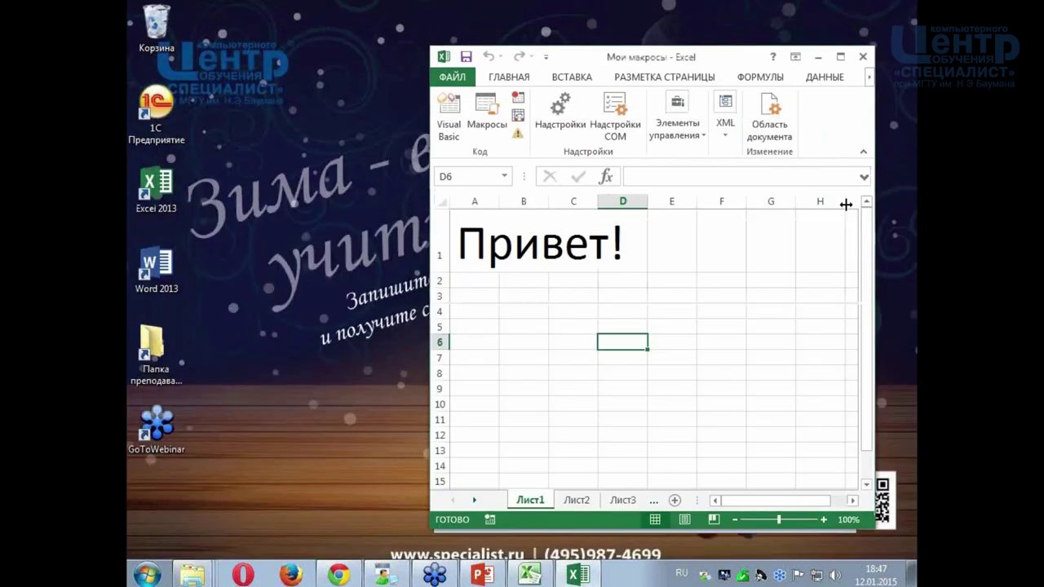
left_click_drag(734, 59, 742, 24)
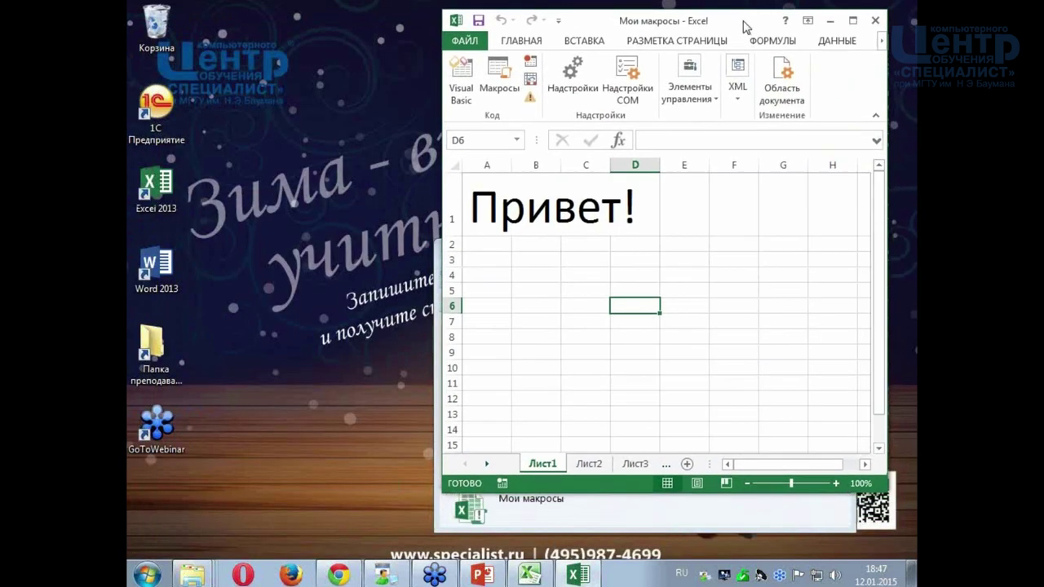
- Bring the folder containing the workbook forward, move it down-left, then switch to PowerPoint
left_click(609, 527)
left_click_drag(616, 248, 468, 281)
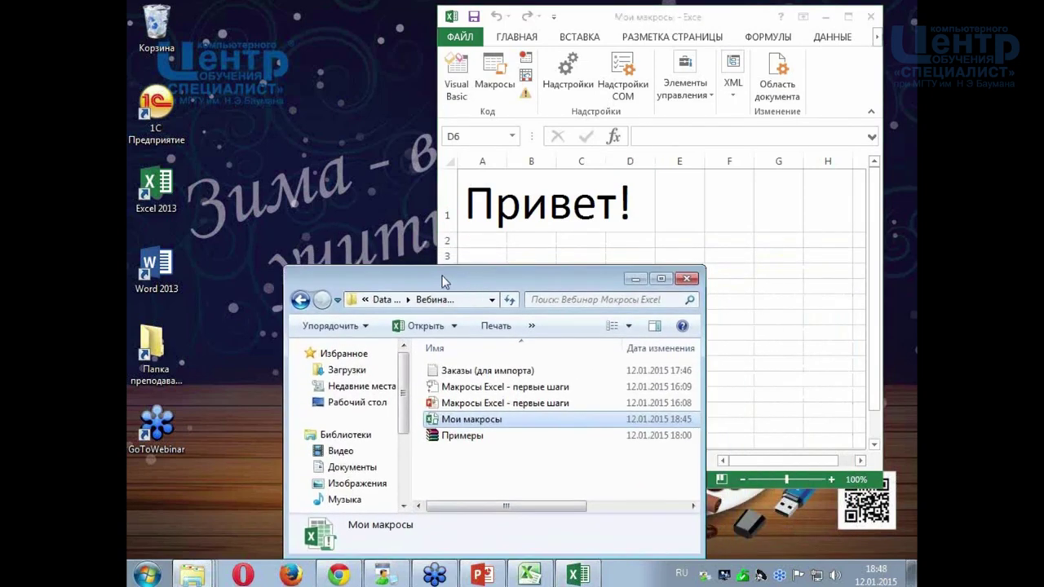
left_click(487, 576)
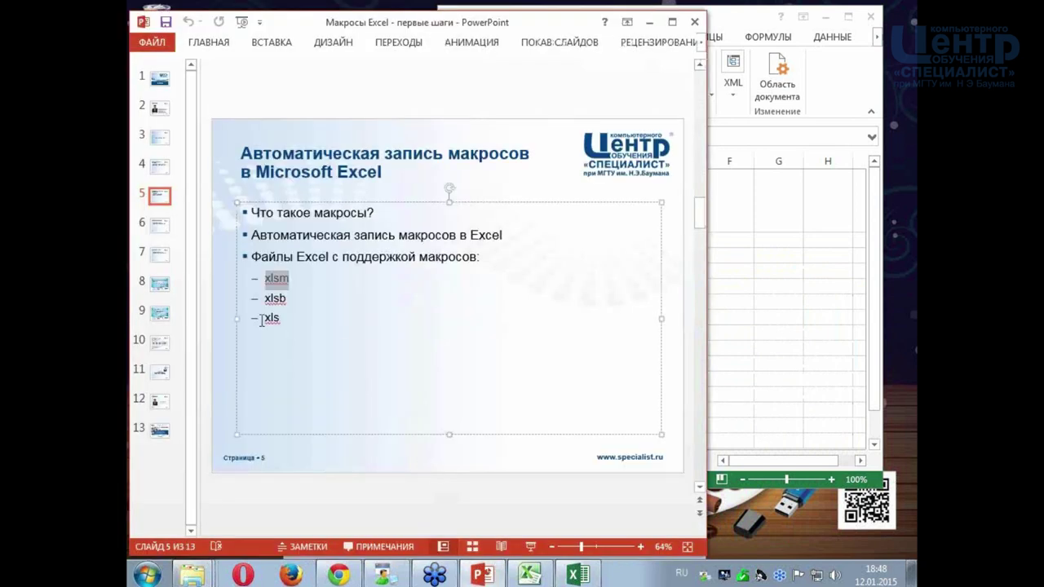
- Show slide 6 'Работа с готовыми макросами', highlight its bullets, then maximize the Мои макросы workbook
left_click(163, 229)
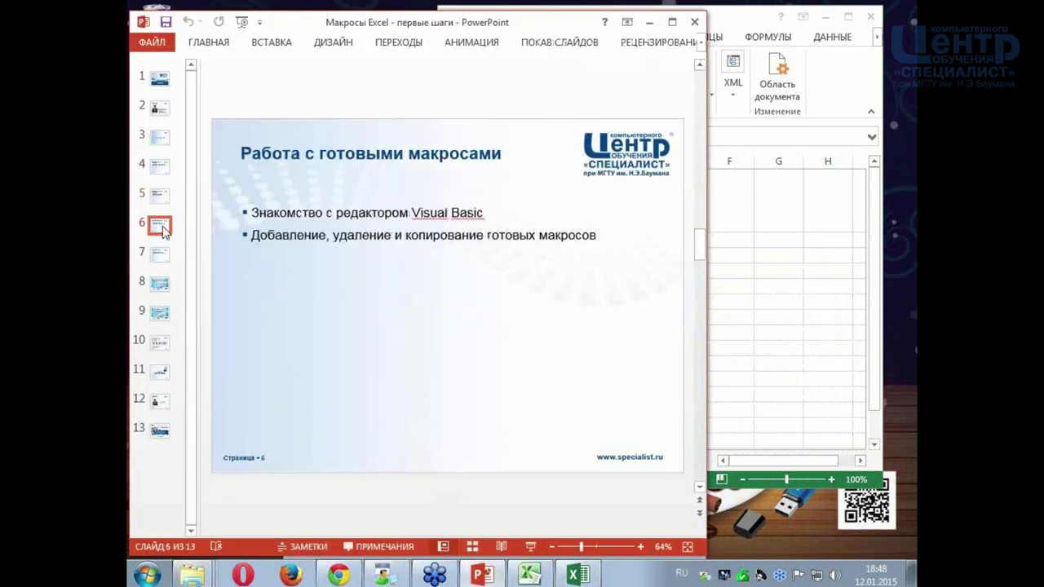
left_click(254, 212)
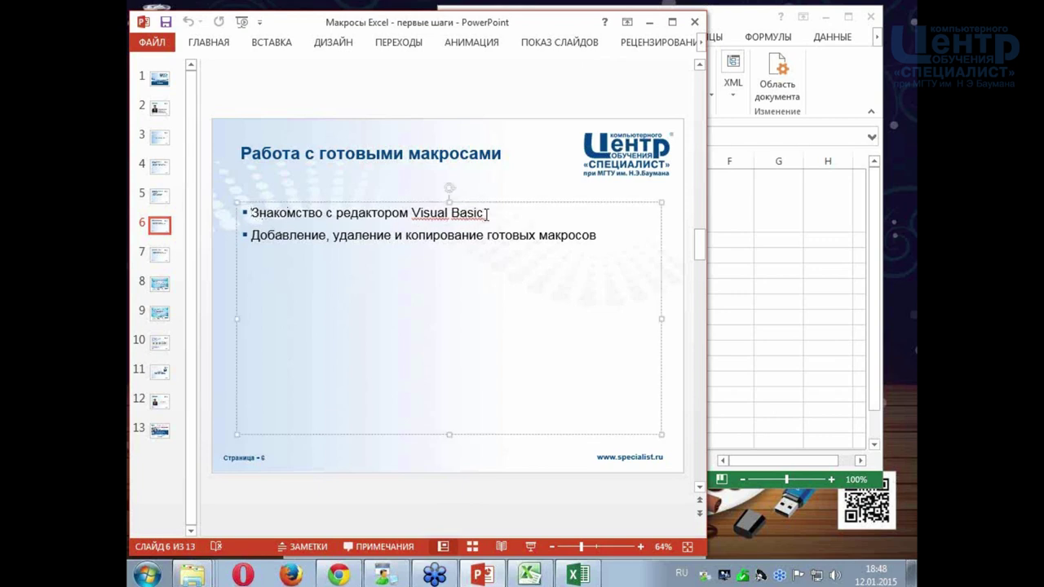
left_click_drag(487, 213, 249, 213)
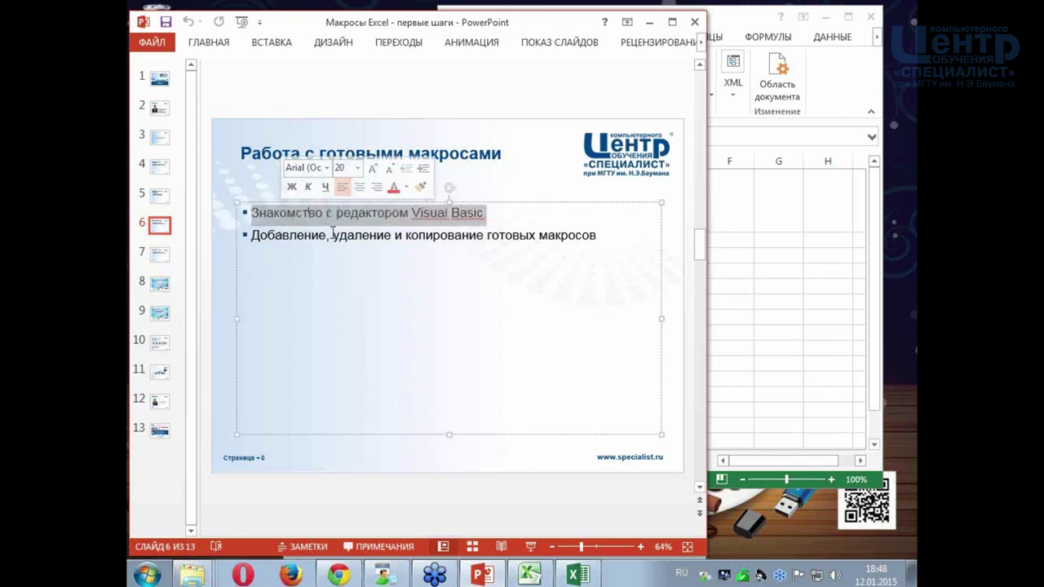
left_click(335, 237)
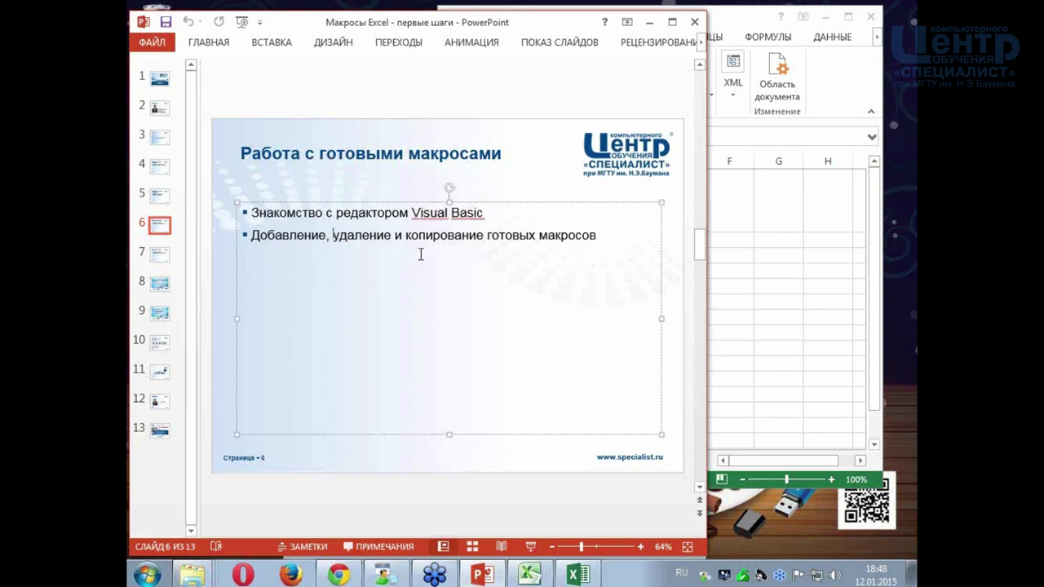
left_click_drag(251, 235, 564, 242)
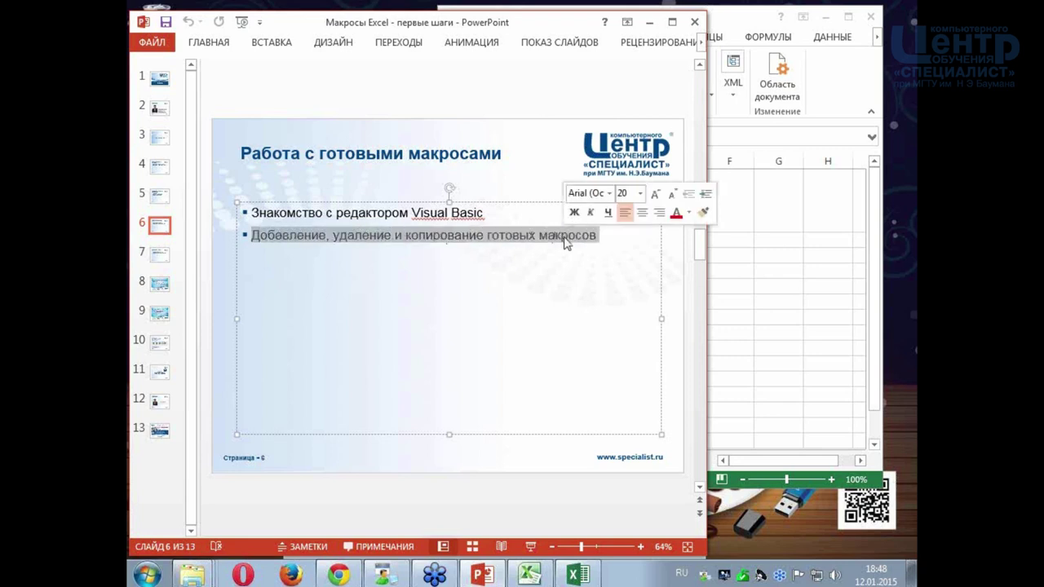
key("Right")
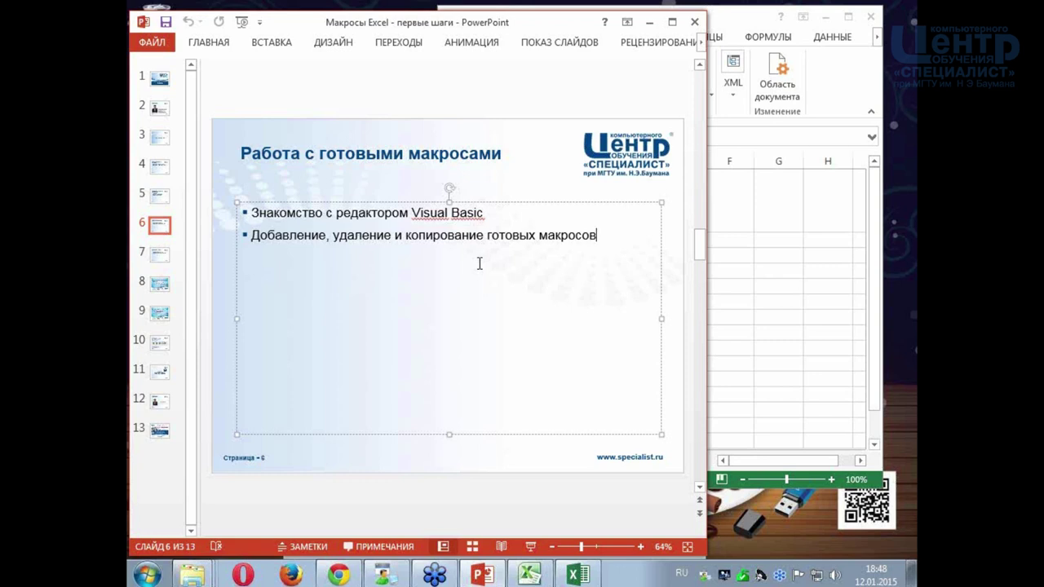
left_click(755, 266)
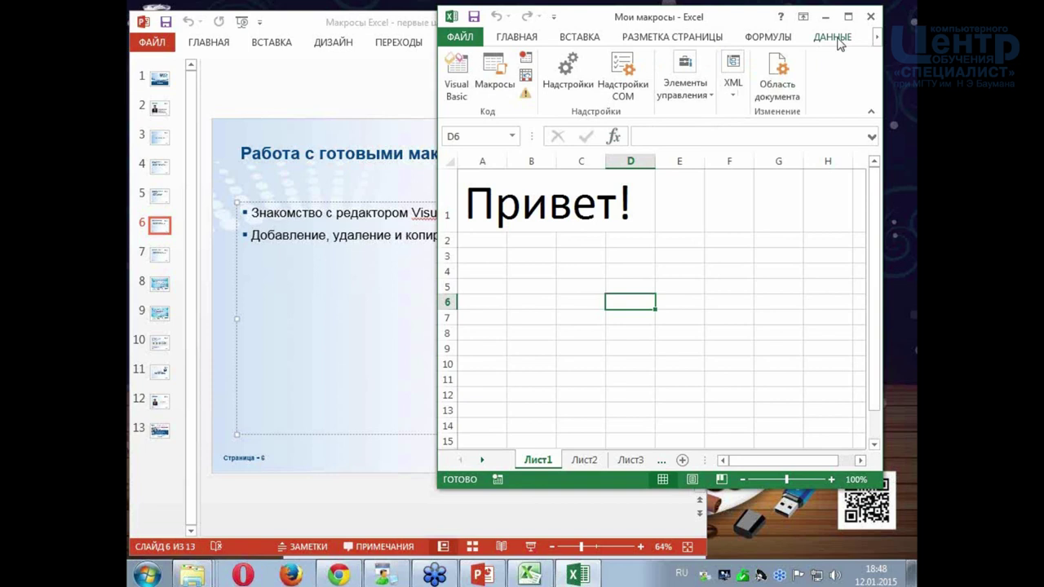
left_click(848, 17)
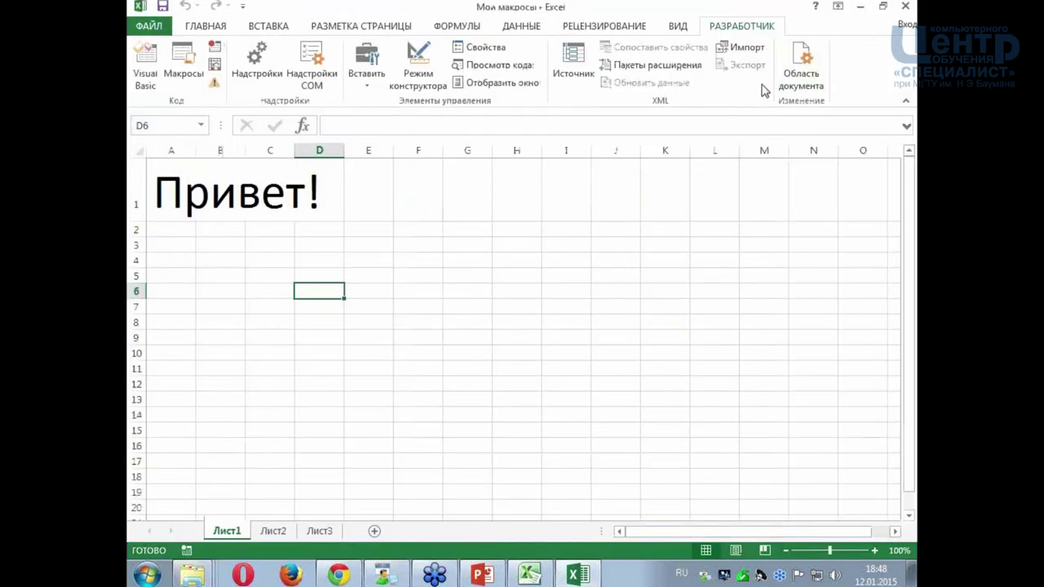
- Open the Макрос dialog listing МакросПривет and move it lower over the sheet
left_click(182, 72)
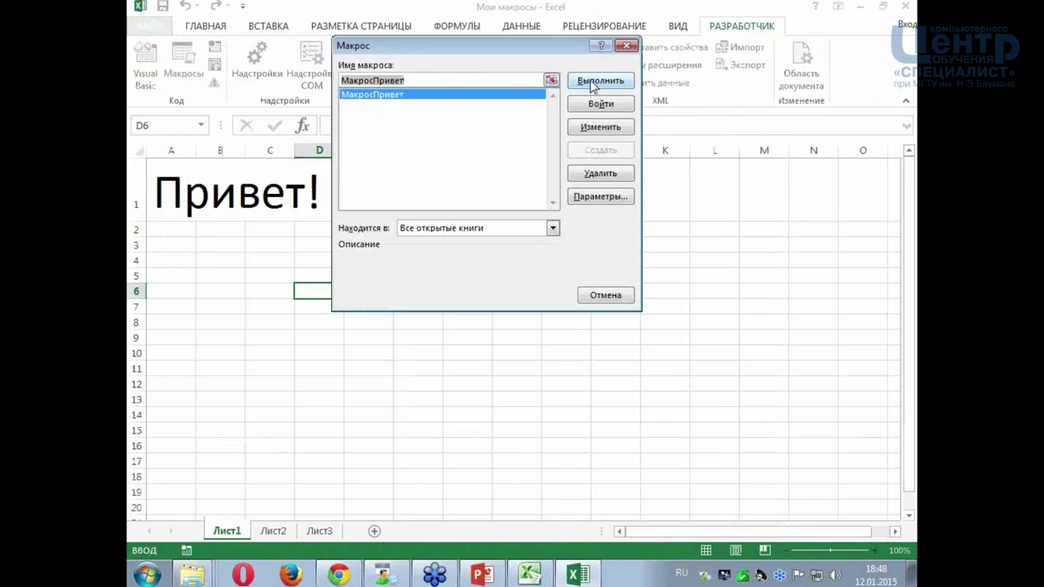
left_click_drag(552, 48, 560, 150)
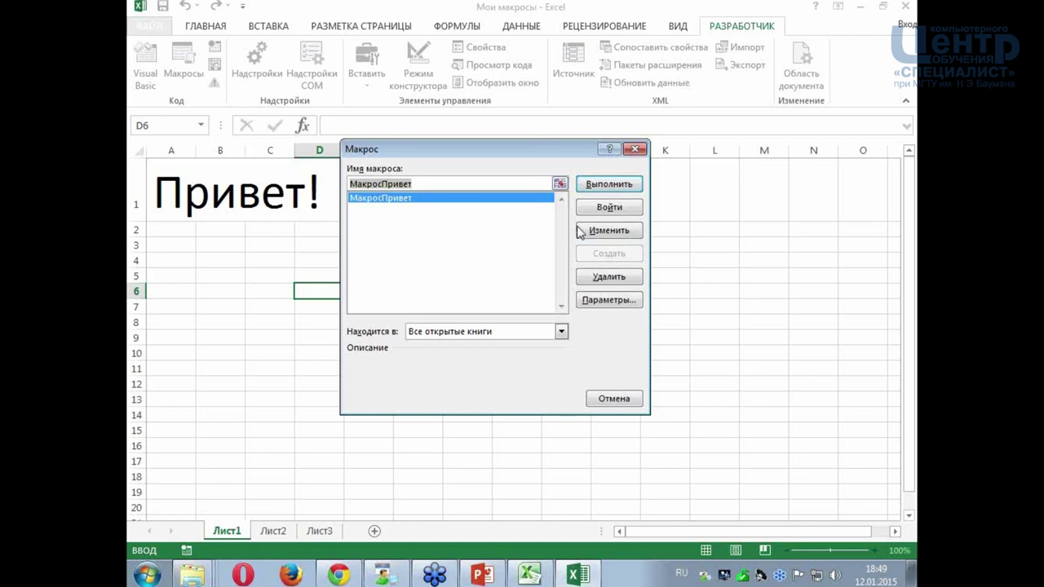
- Open МакросПривет's Module1 code in the VBA editor, sized so the worksheet shows beside it
left_click(618, 235)
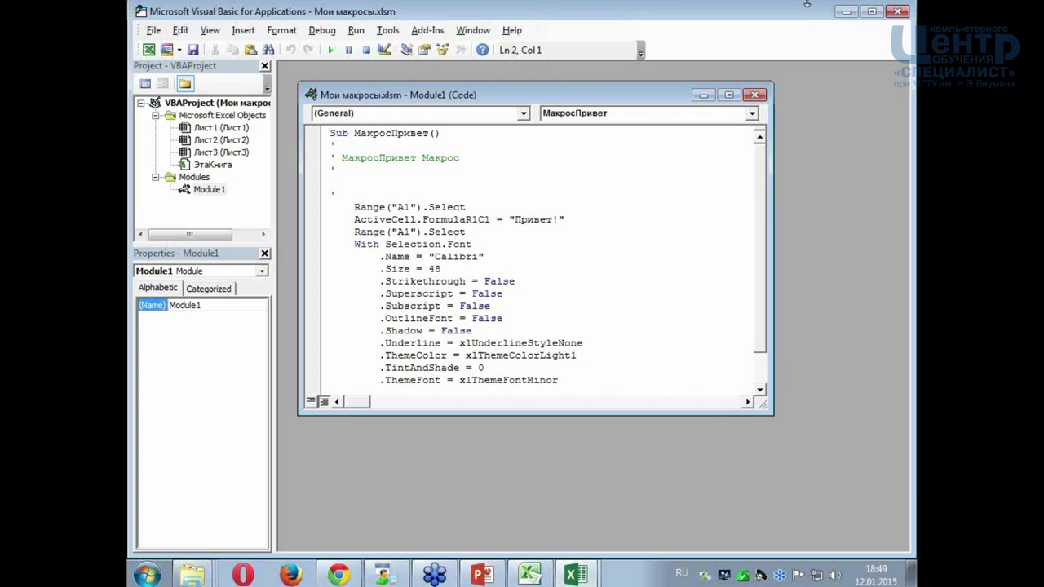
left_click_drag(805, 4, 800, 88)
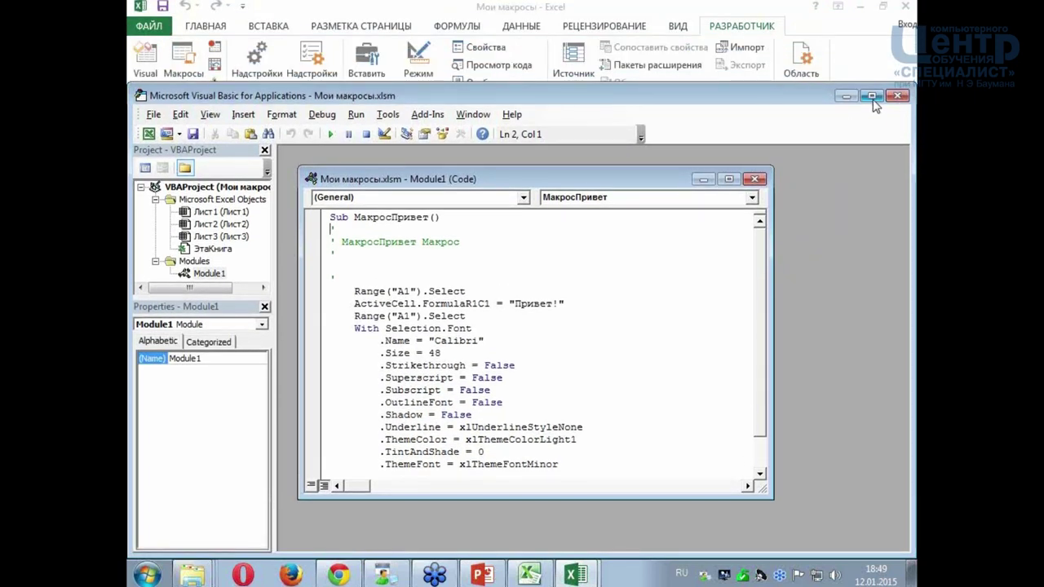
left_click(871, 96)
left_click(877, 5)
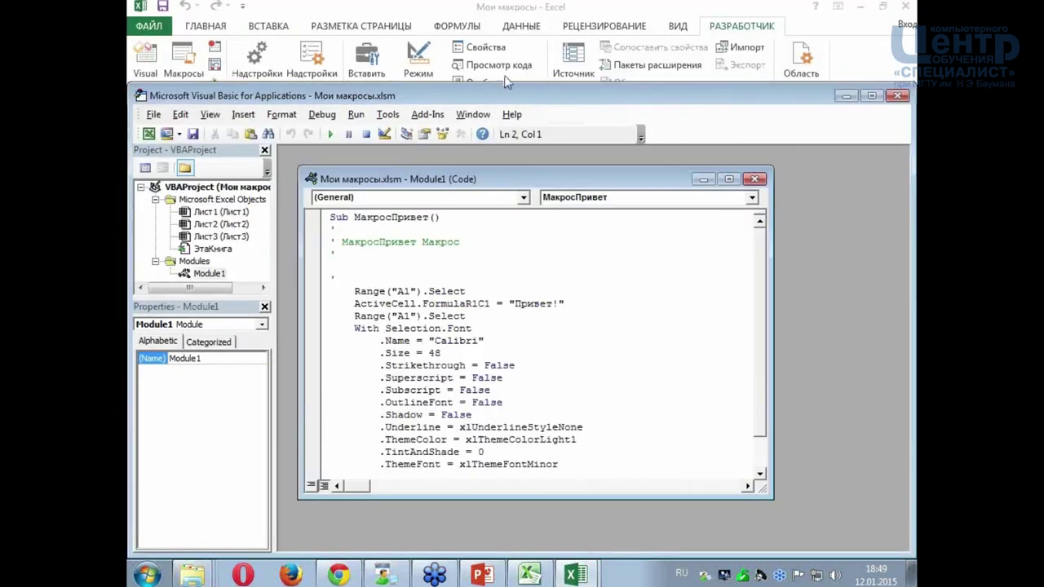
mouse_move(129, 89)
left_mouse_down()
mouse_move(214, 112)
mouse_move(277, 104)
left_mouse_up()
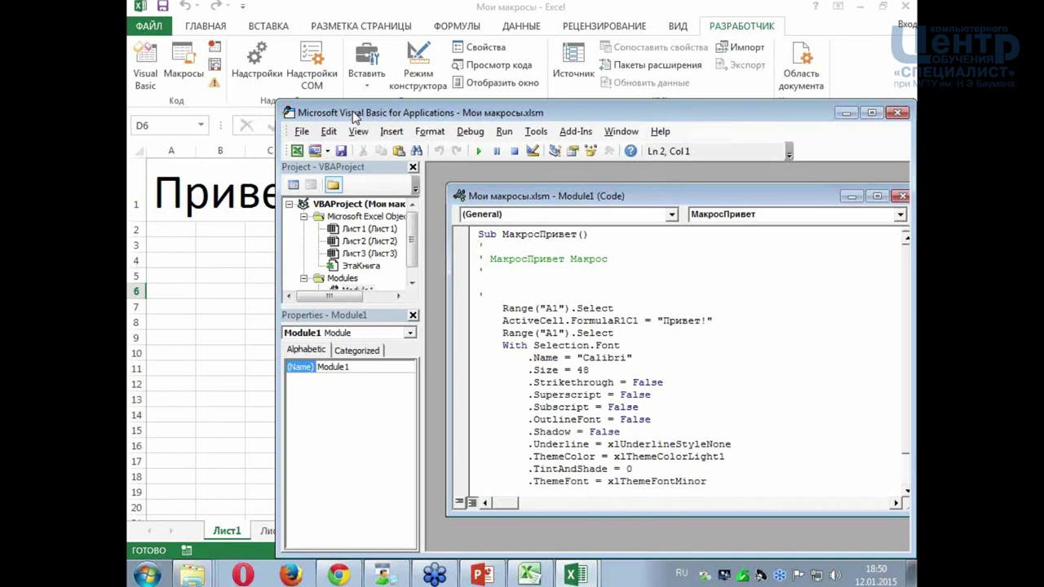
left_click(358, 131)
- Browse the editor's View and Format menus and click into the МакросПривет code
left_click(400, 133)
left_click(430, 132)
left_click(420, 119)
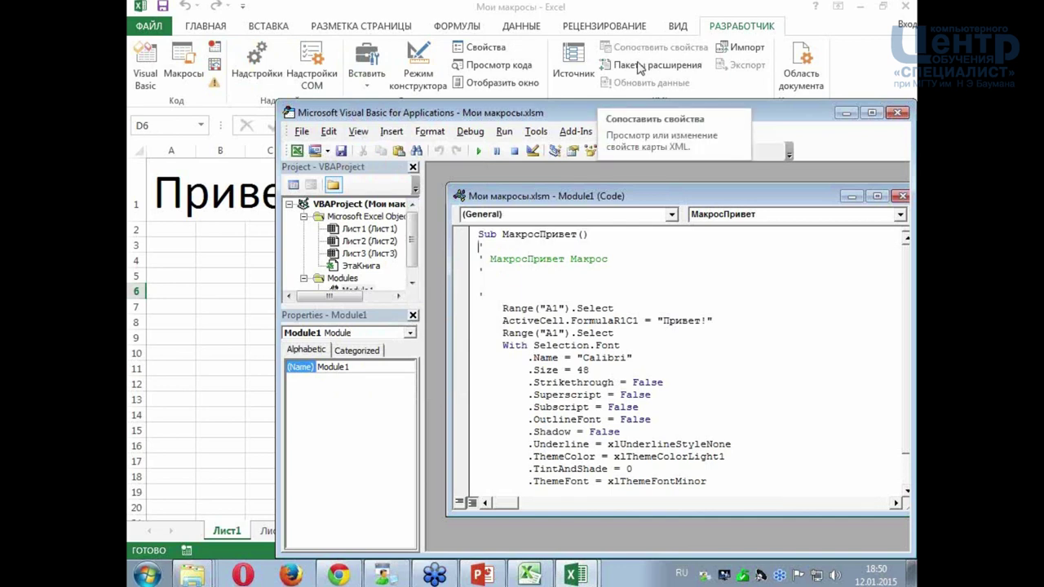
left_click(621, 347)
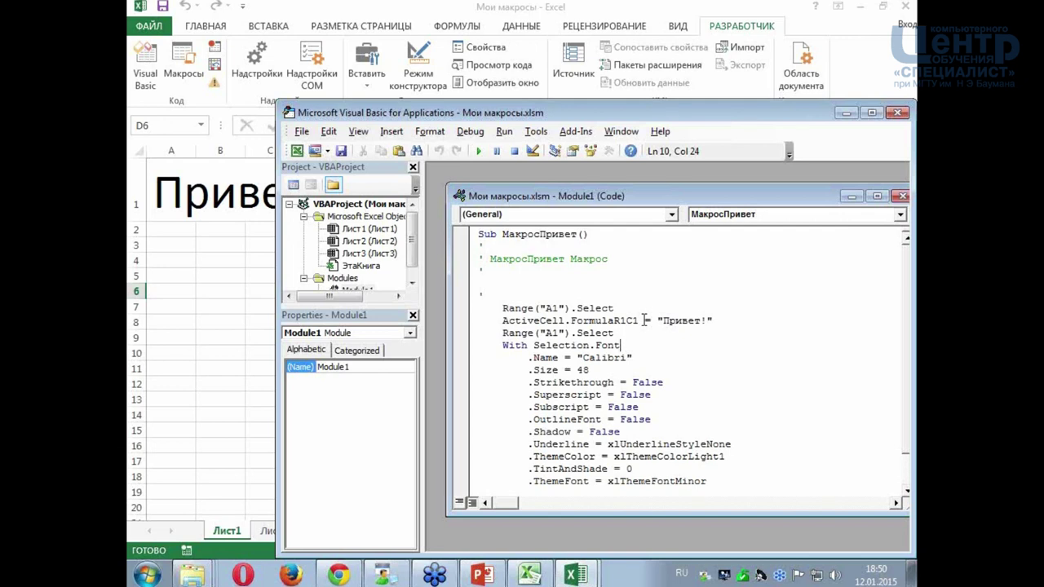
- Highlight the МакросПривет name, scroll the code, then close the editor back to Лист1
double_click(538, 235)
left_click(568, 308)
scroll(569, 308, "down", 1)
scroll(568, 308, "up", 1)
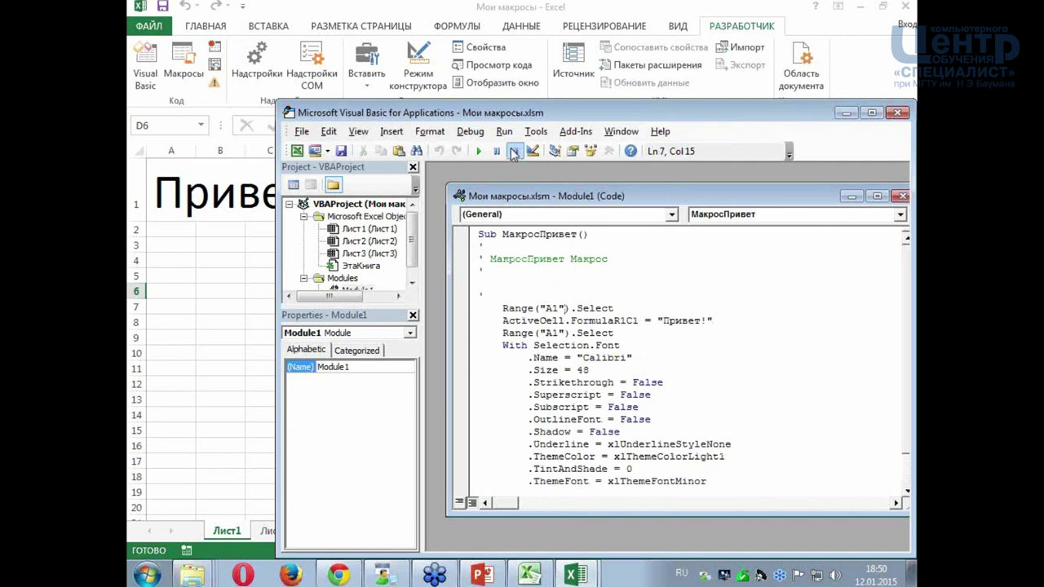
left_click(897, 113)
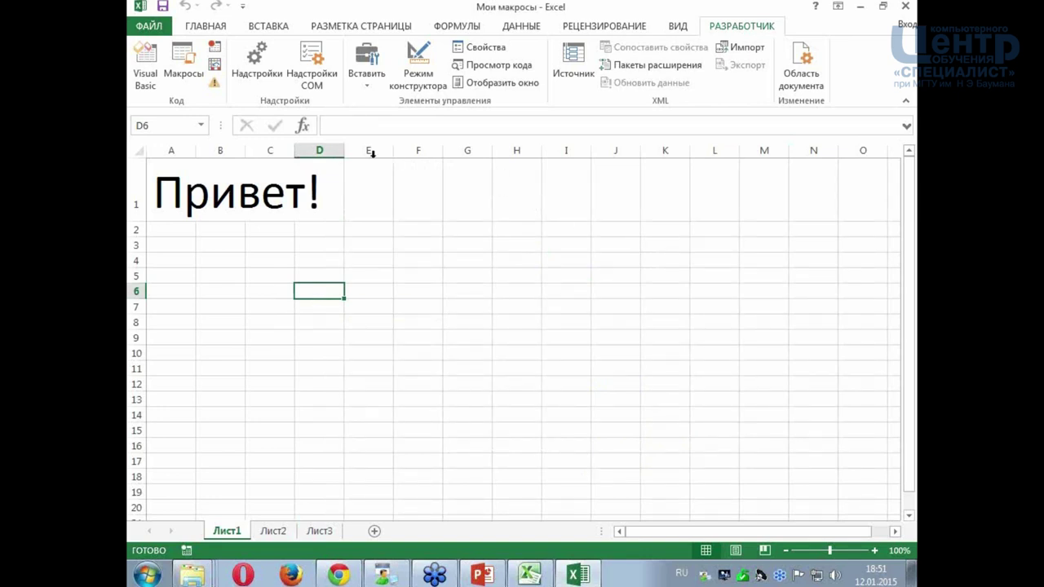
- Dismiss the Макрос list, then launch the Visual Basic editor on Module1, filling the screen
left_click(185, 74)
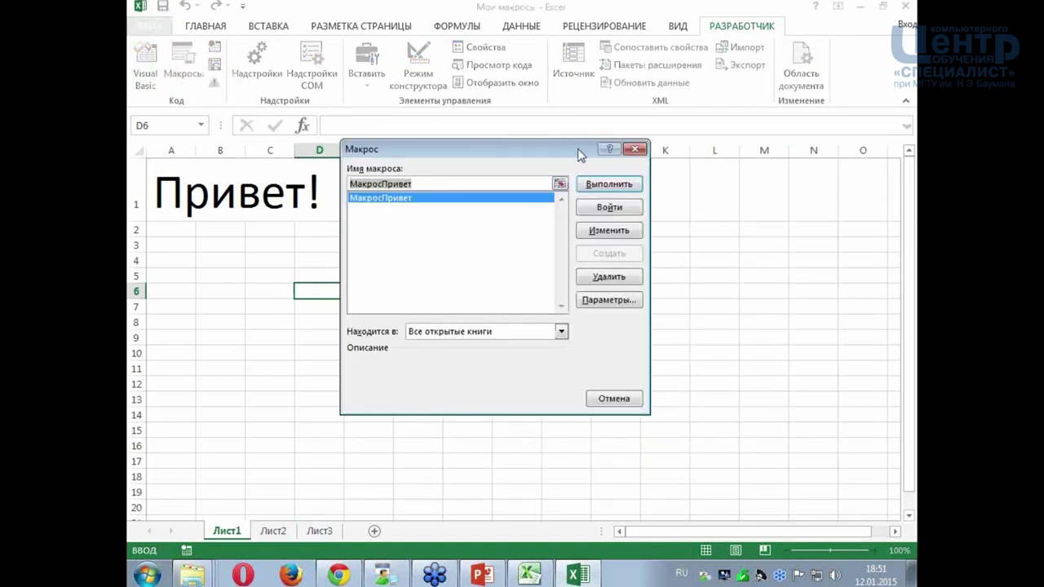
left_click(635, 149)
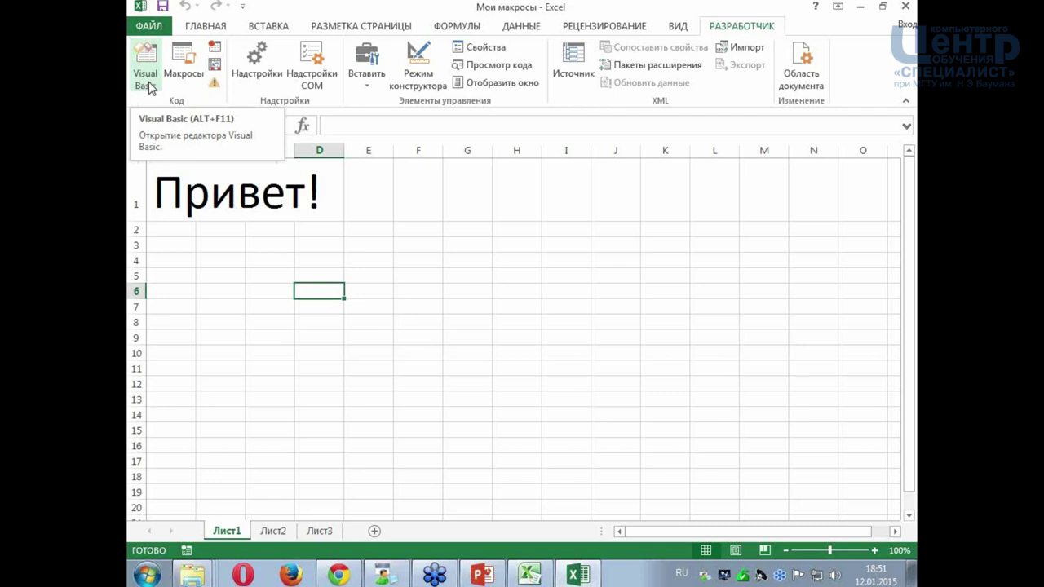
left_click(150, 87)
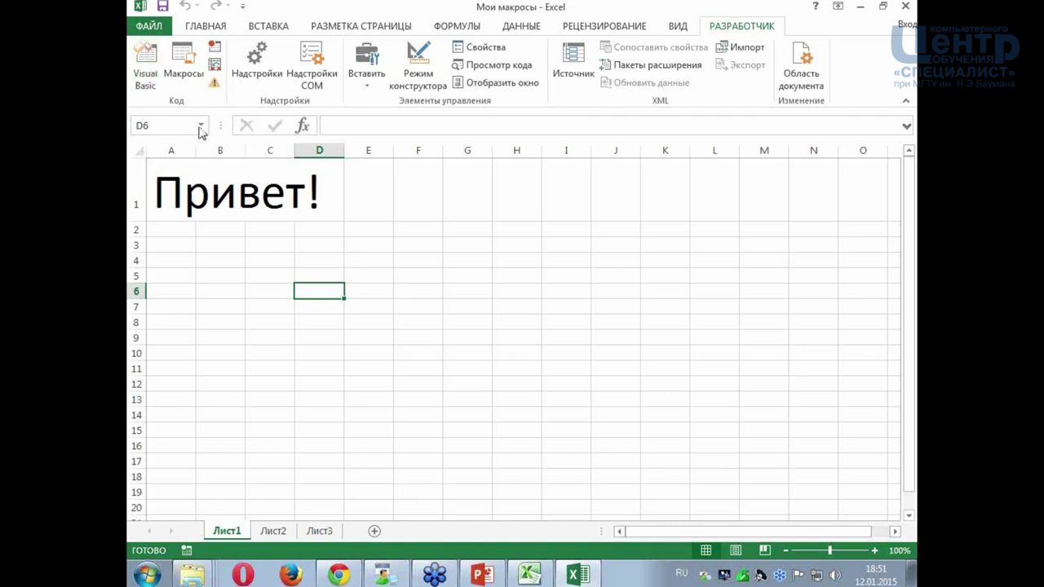
left_click(147, 72)
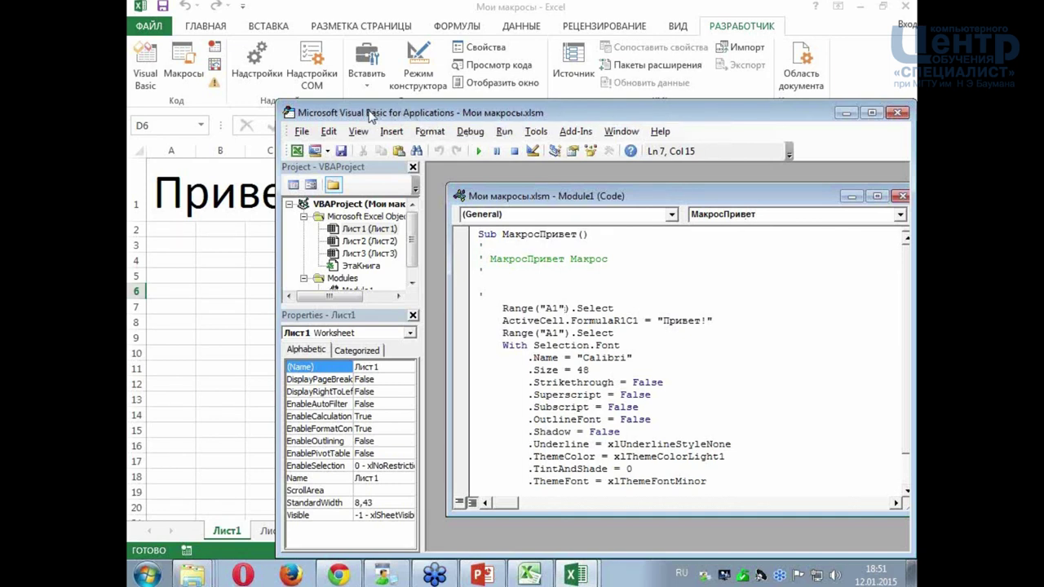
double_click(368, 114)
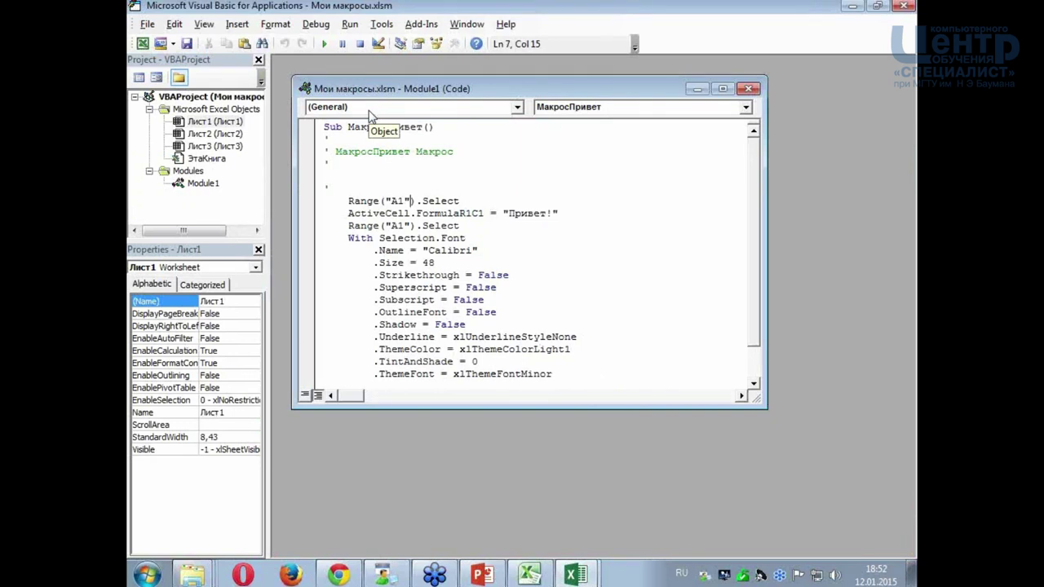
- Resize the Module1 code window until End Sub shows, then maximize it in the editor
left_click(422, 163)
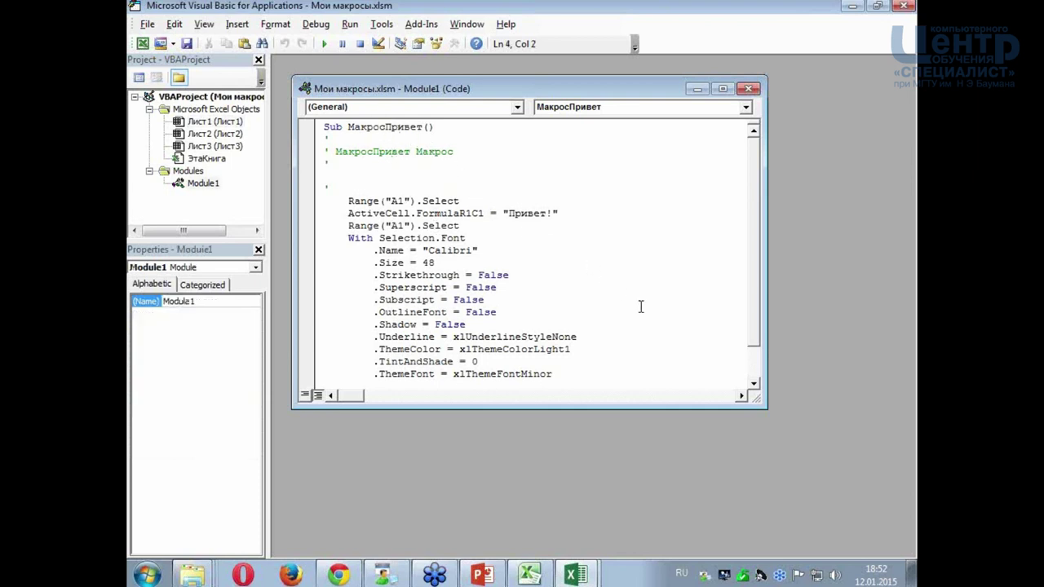
left_click_drag(593, 409, 590, 451)
left_click(567, 326)
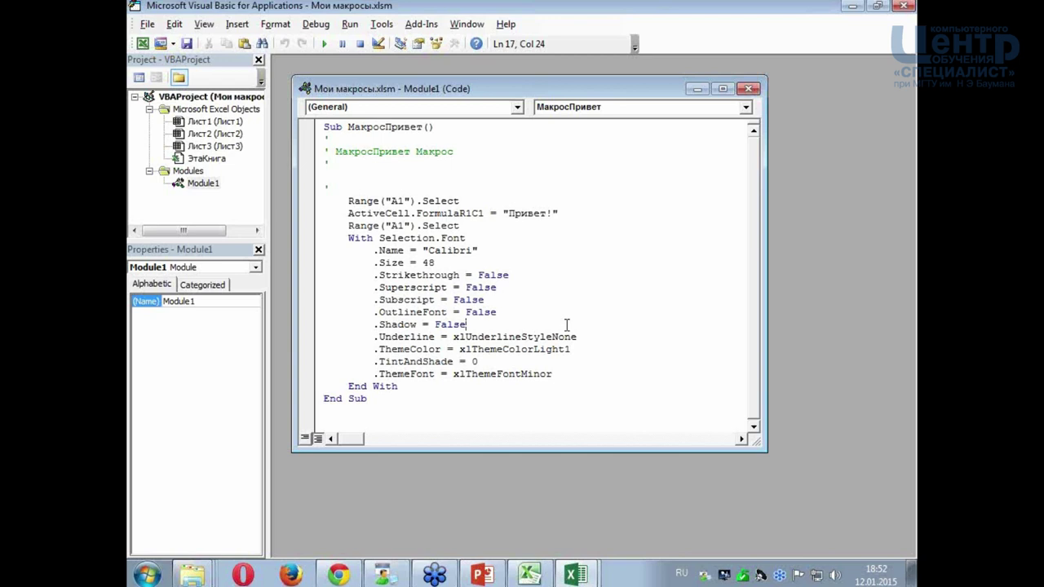
left_click_drag(436, 386, 327, 198)
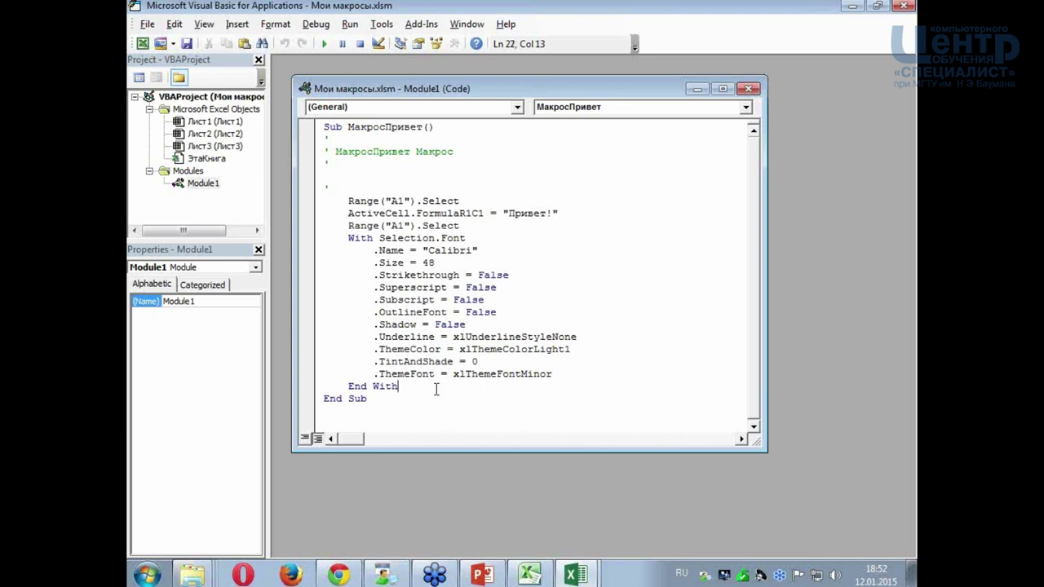
left_click(347, 189)
mouse_move(330, 76)
left_mouse_down()
mouse_move(332, 133)
mouse_move(437, 102)
left_mouse_up()
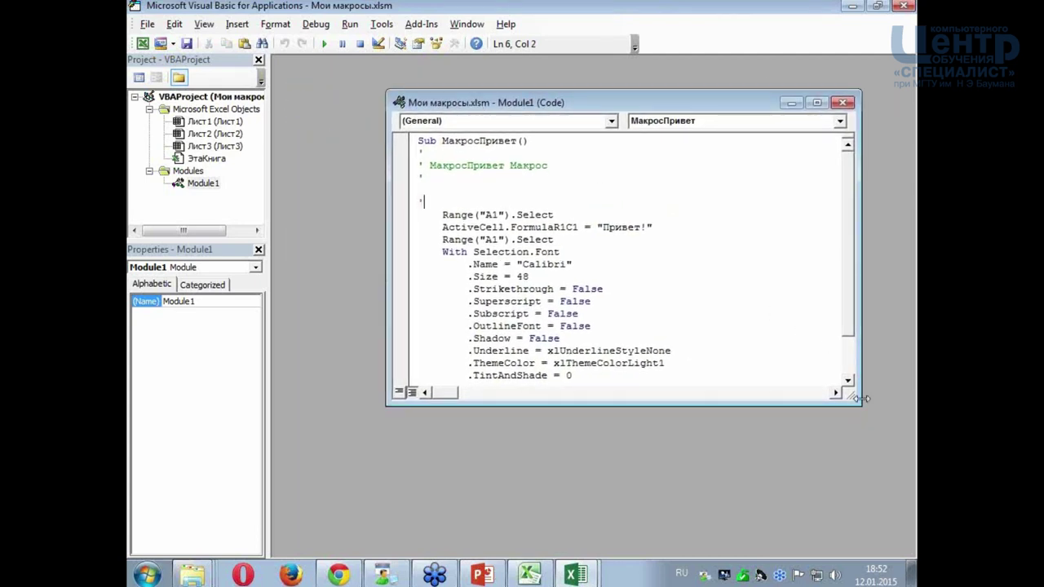
left_click_drag(862, 398, 779, 456)
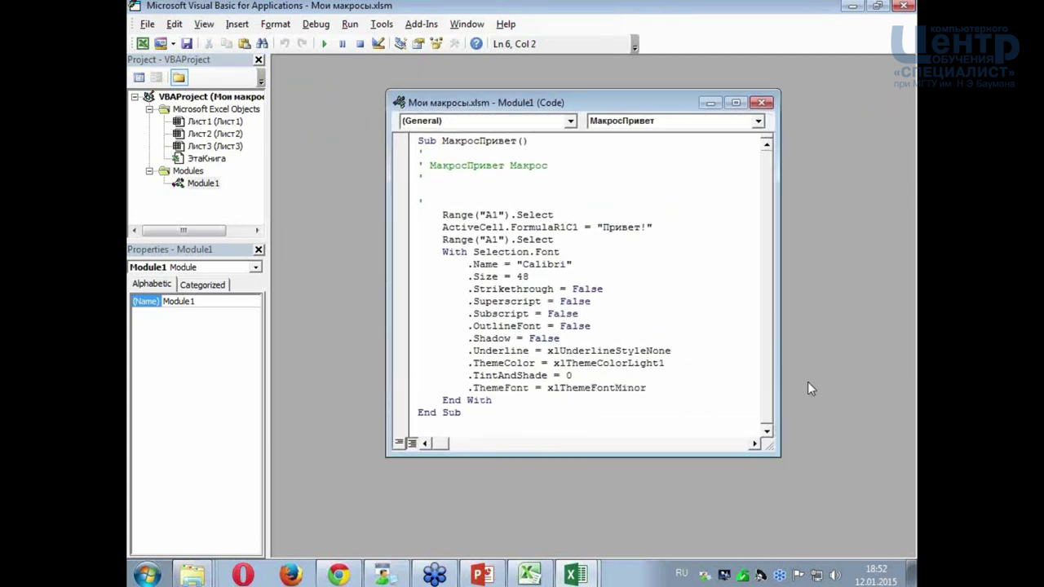
left_click(735, 102)
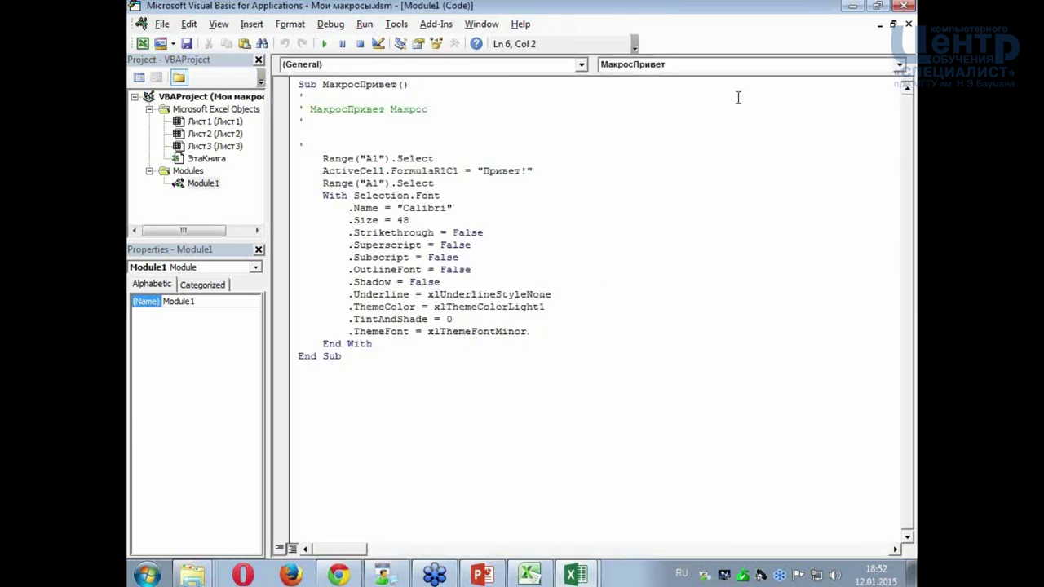
- Restore the Module1 window, then close the Properties pane, Project pane and Module1 window
left_click(893, 25)
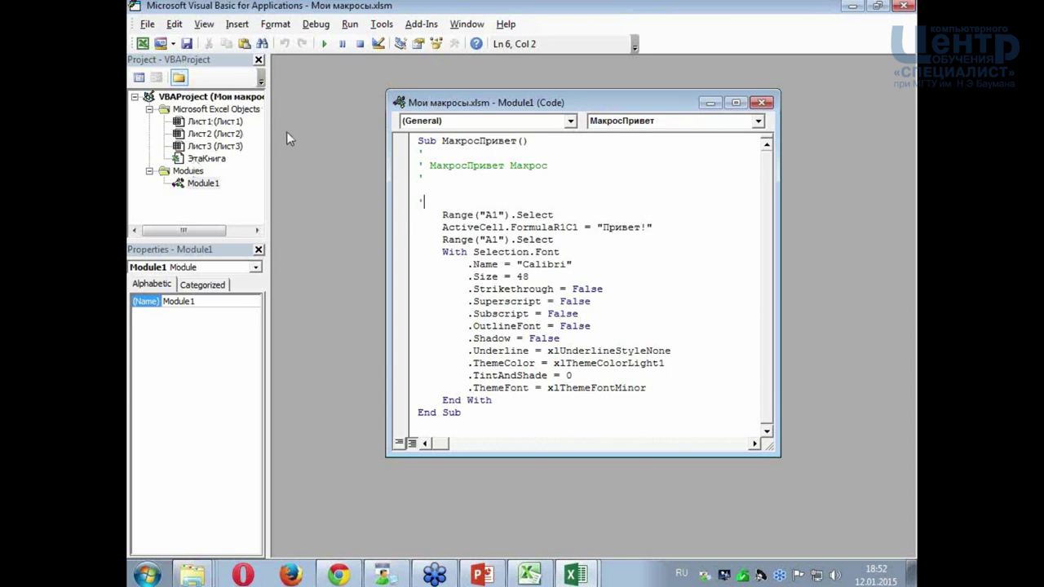
left_click_drag(181, 242, 204, 280)
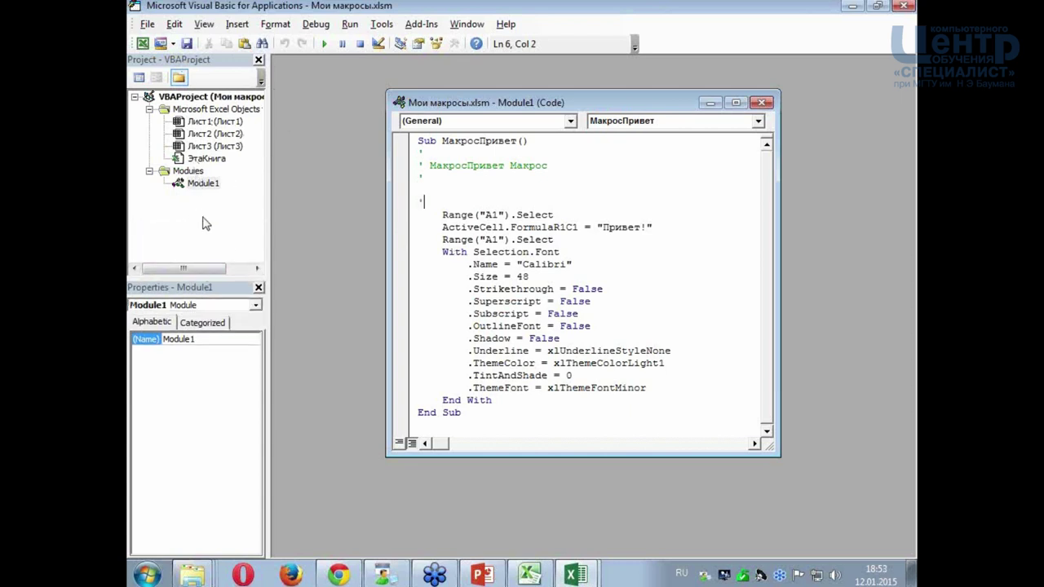
left_click(148, 64)
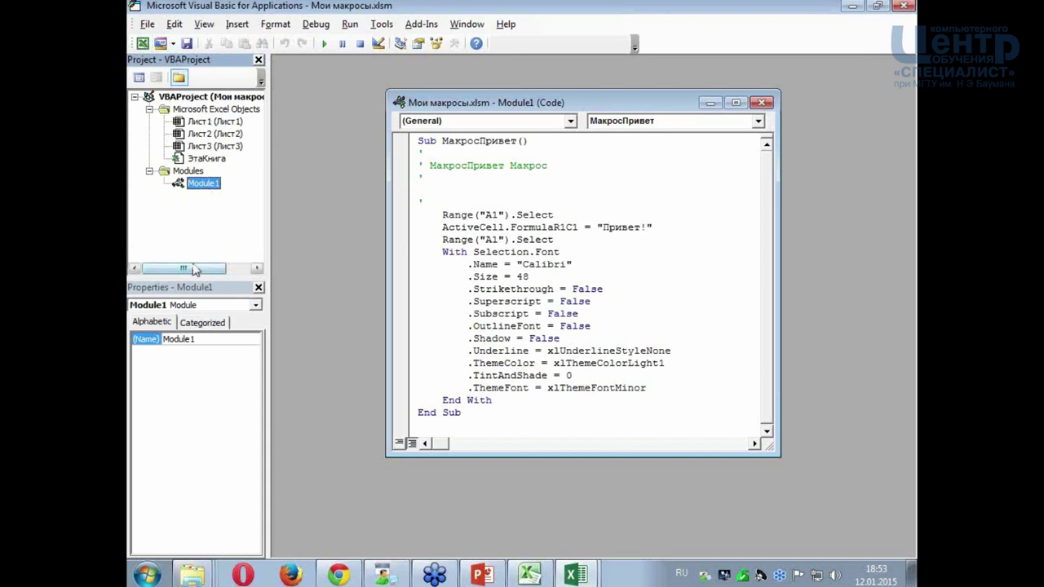
left_click(195, 289)
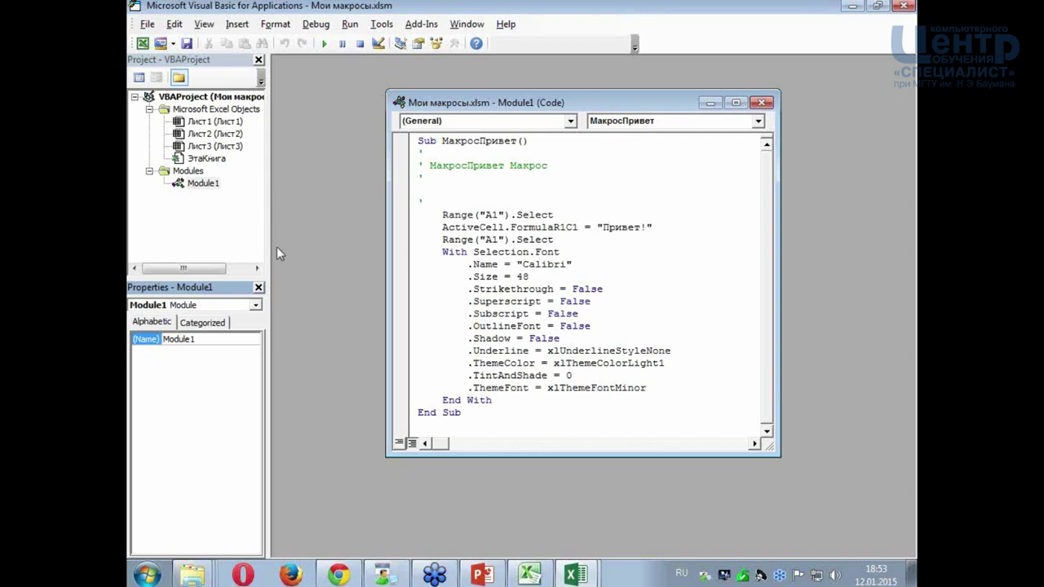
left_click(258, 288)
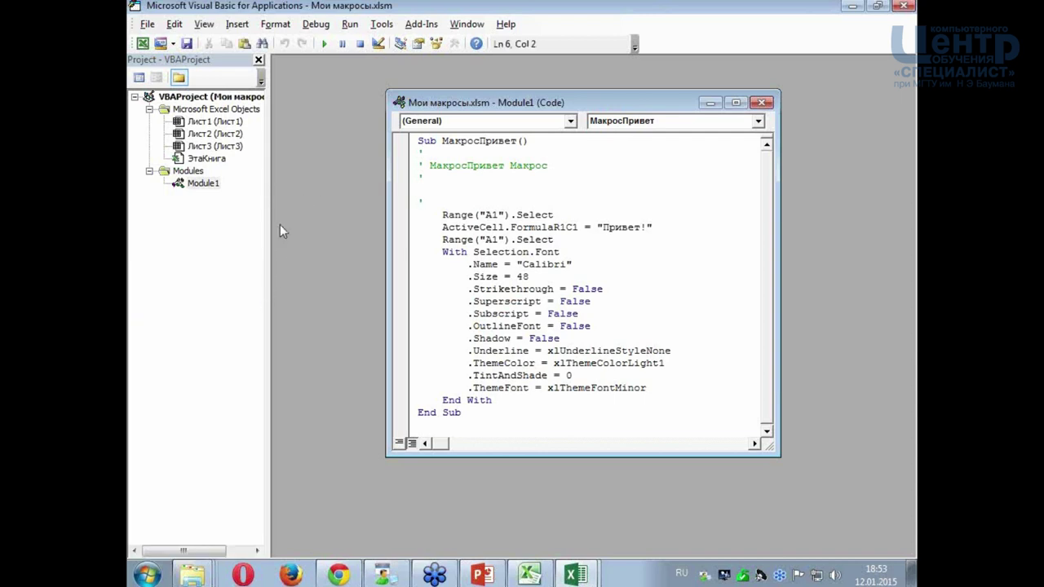
left_click(258, 59)
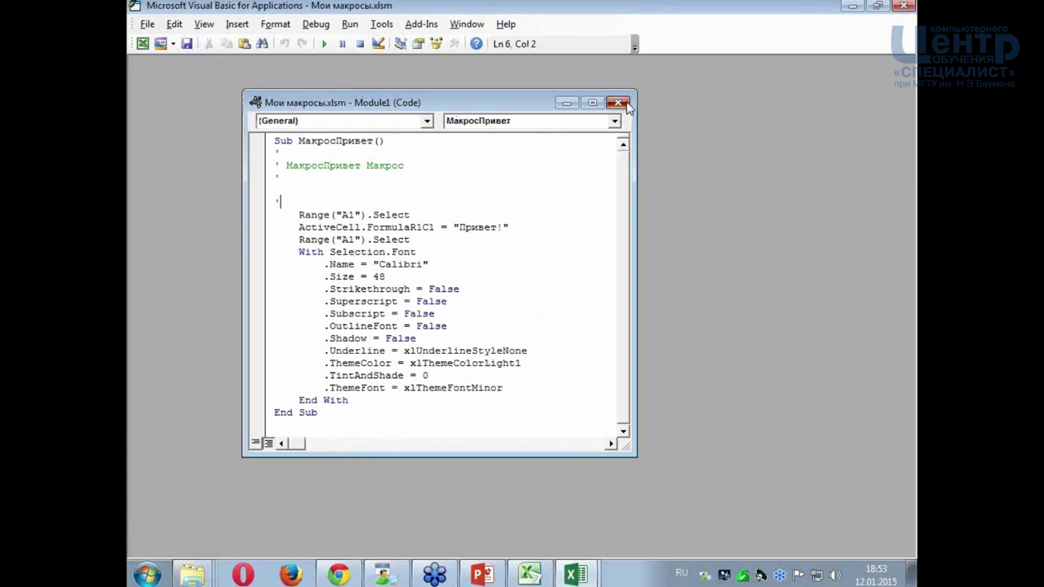
left_click(619, 102)
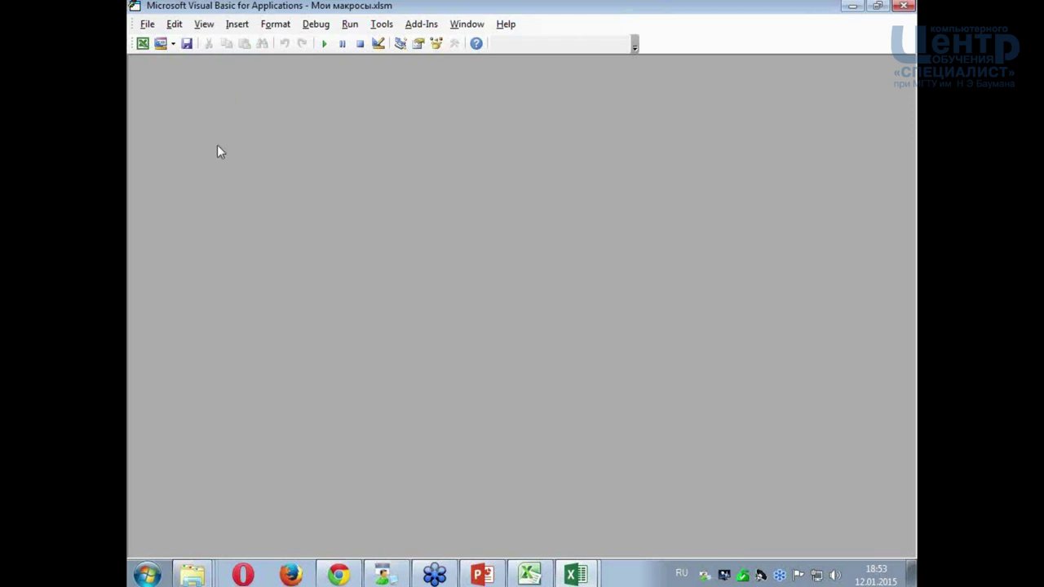
- Reopen Project Explorer and Properties Window from the View menu and widen the project pane
left_click(200, 26)
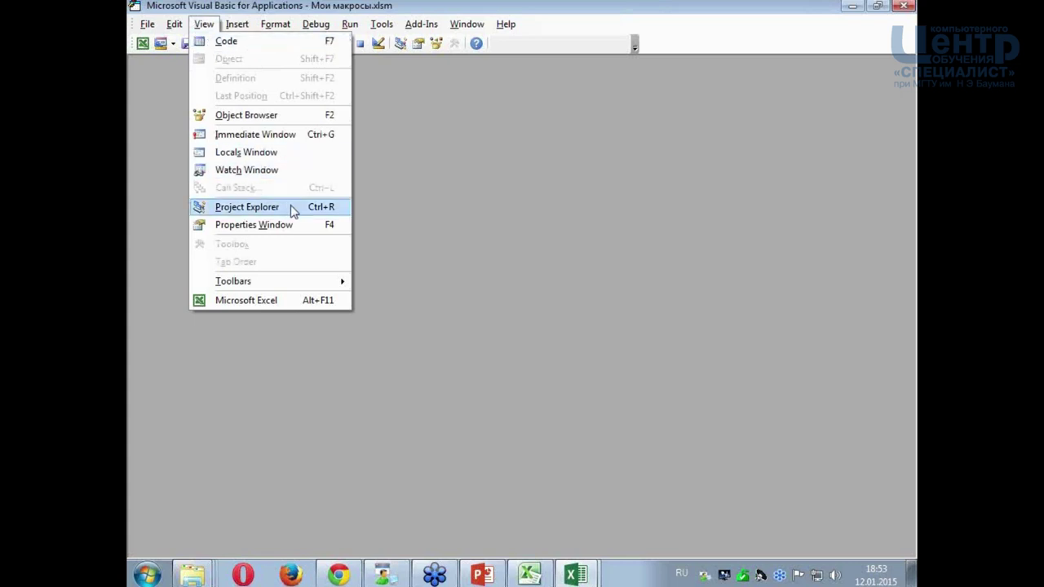
left_click(290, 210)
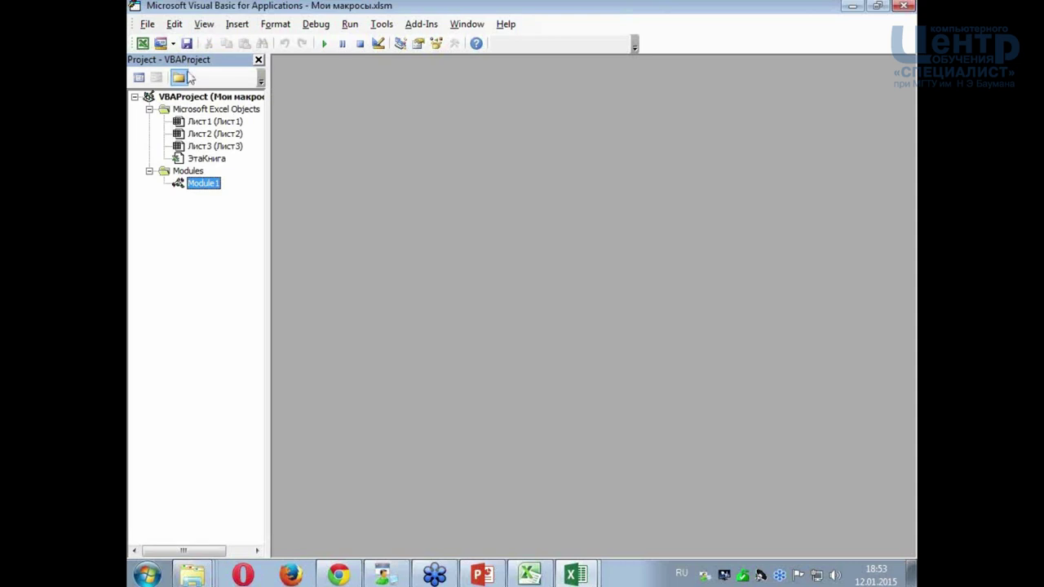
left_click(205, 25)
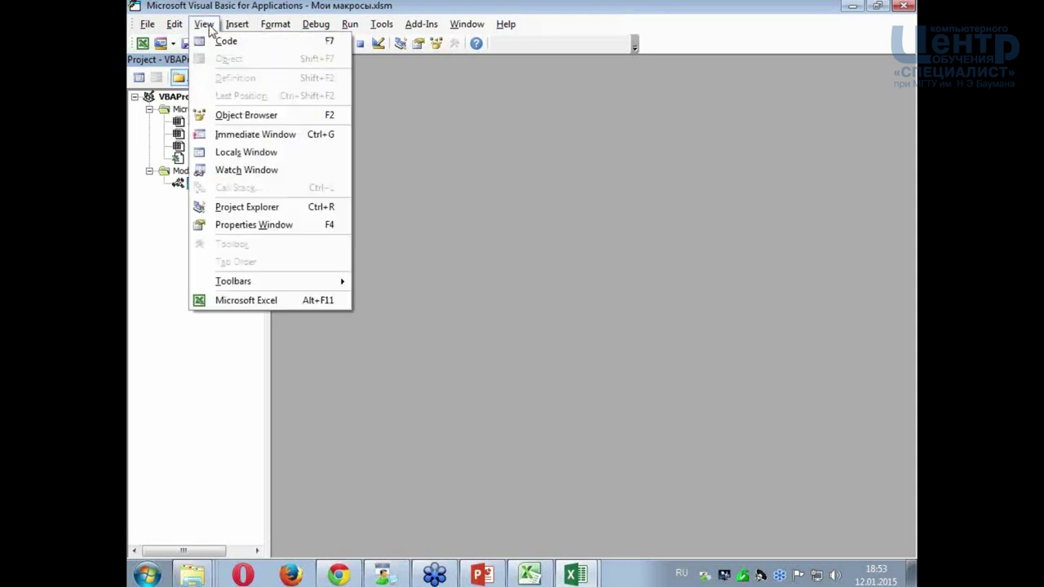
left_click(286, 225)
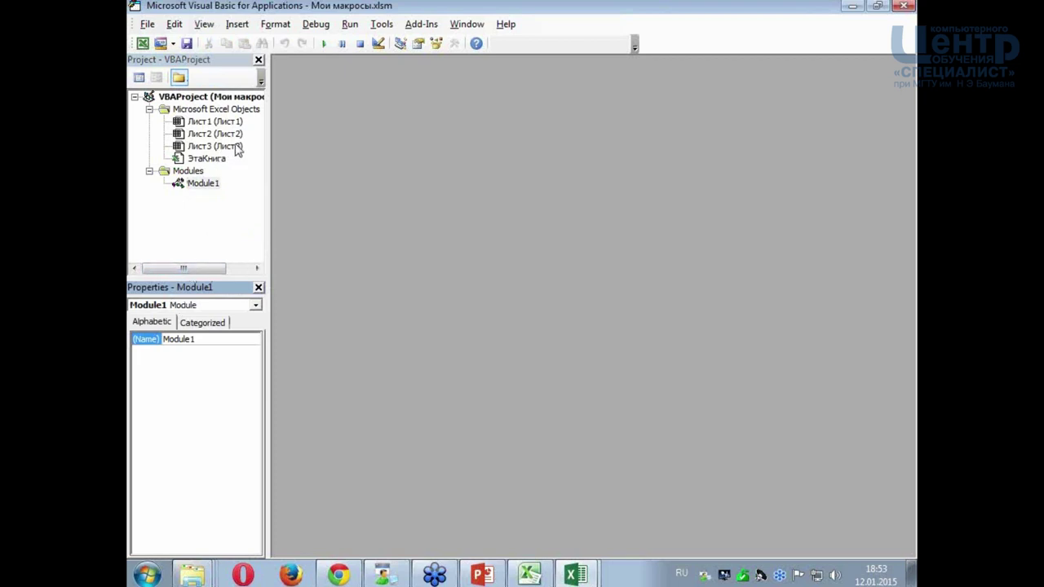
left_click_drag(267, 171, 323, 179)
- Make the Properties pane taller, select Module1, collapse and re-expand VBAProject, then return to Excel
left_click_drag(250, 279, 249, 250)
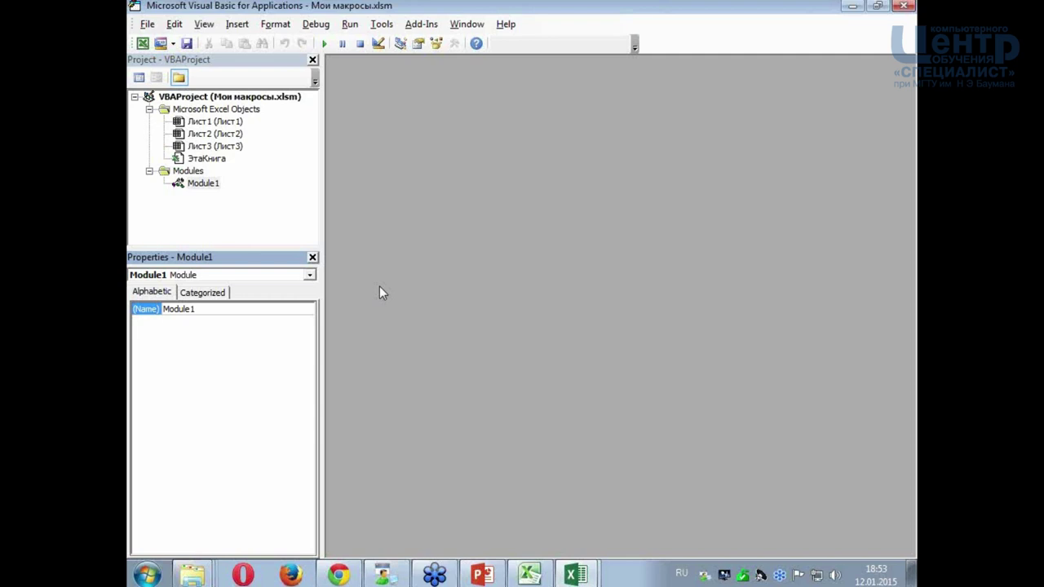
left_click(174, 62)
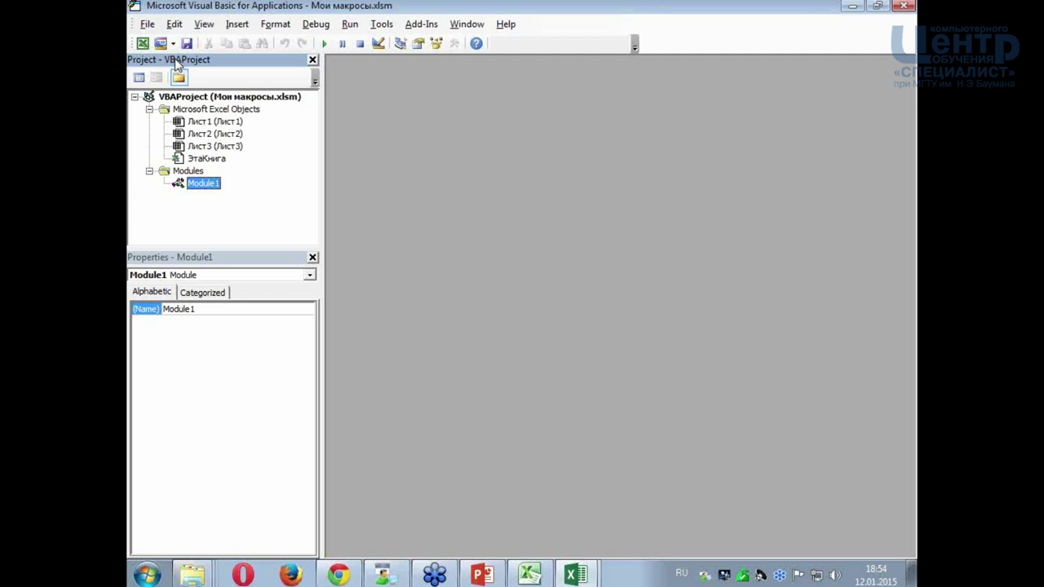
left_click(135, 97)
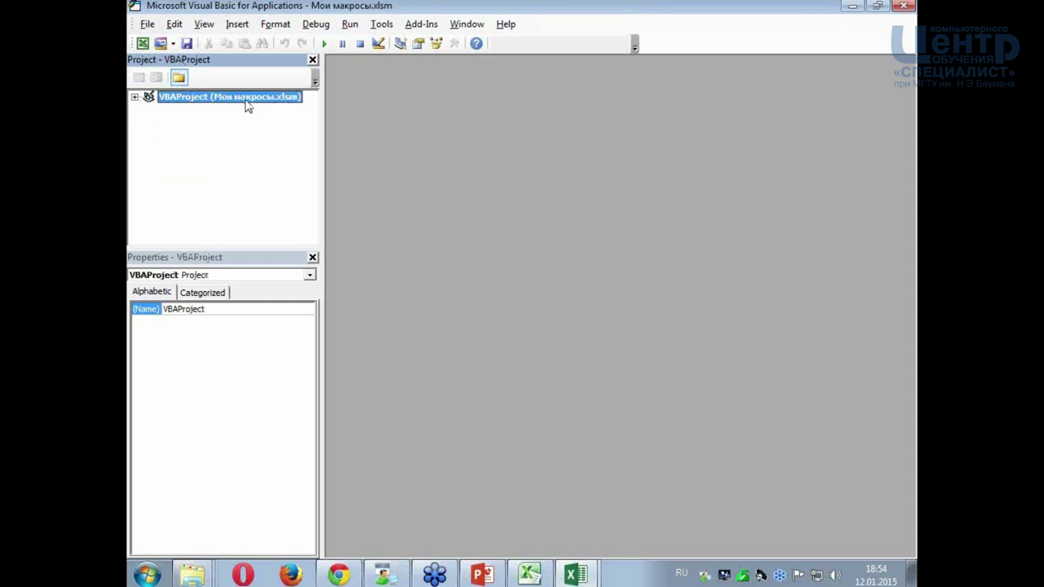
left_click(134, 97)
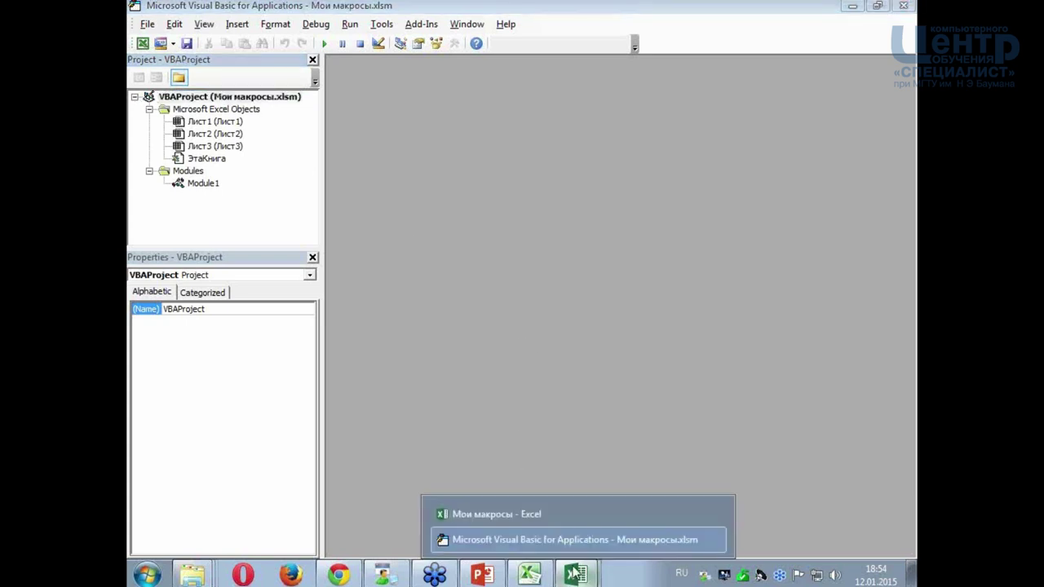
left_click(543, 511)
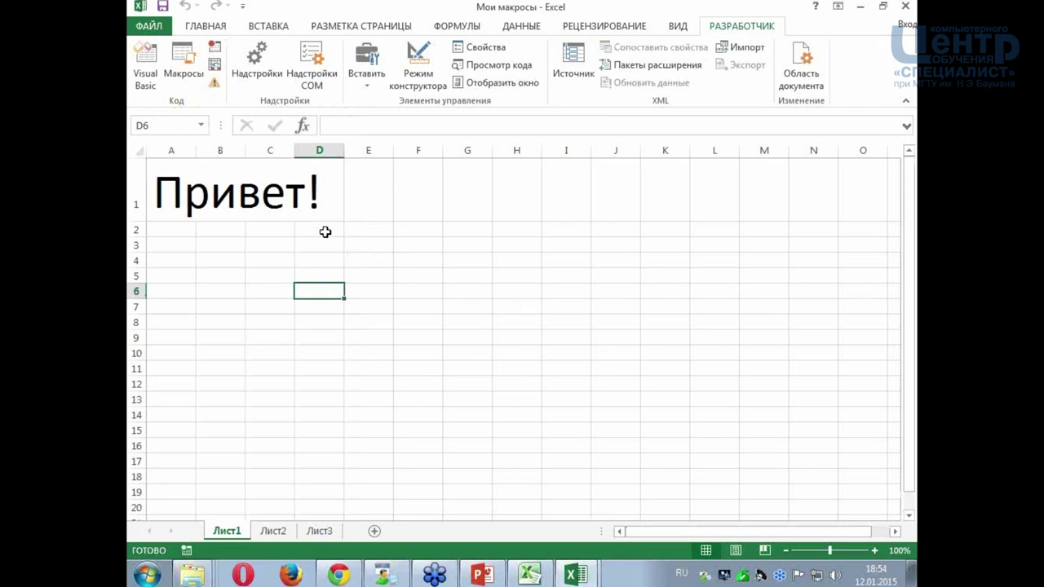
- Create a new blank workbook and open the VBA editor from the Developer tab
left_click(161, 21)
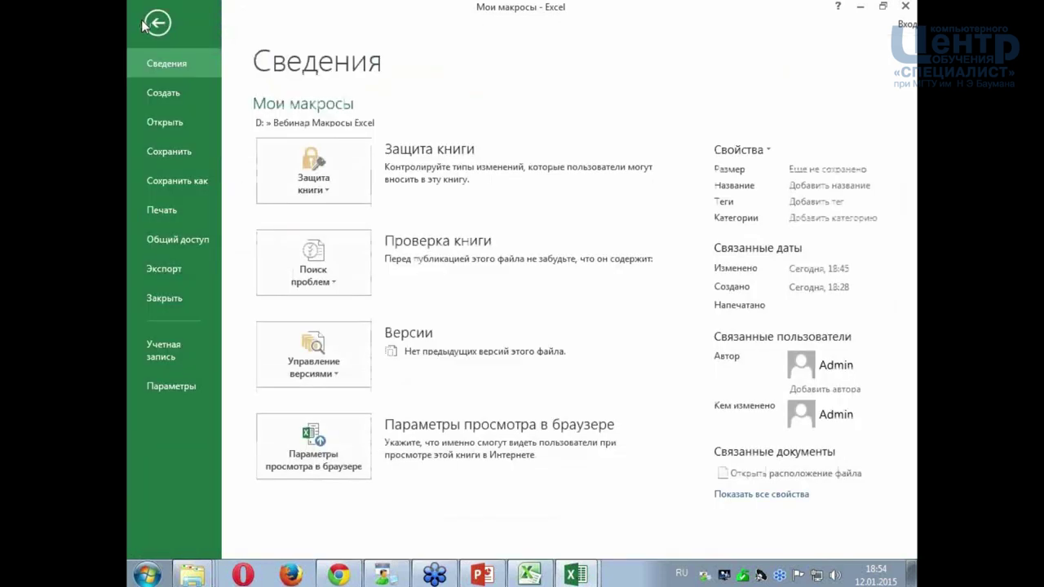
left_click(178, 94)
left_click(334, 246)
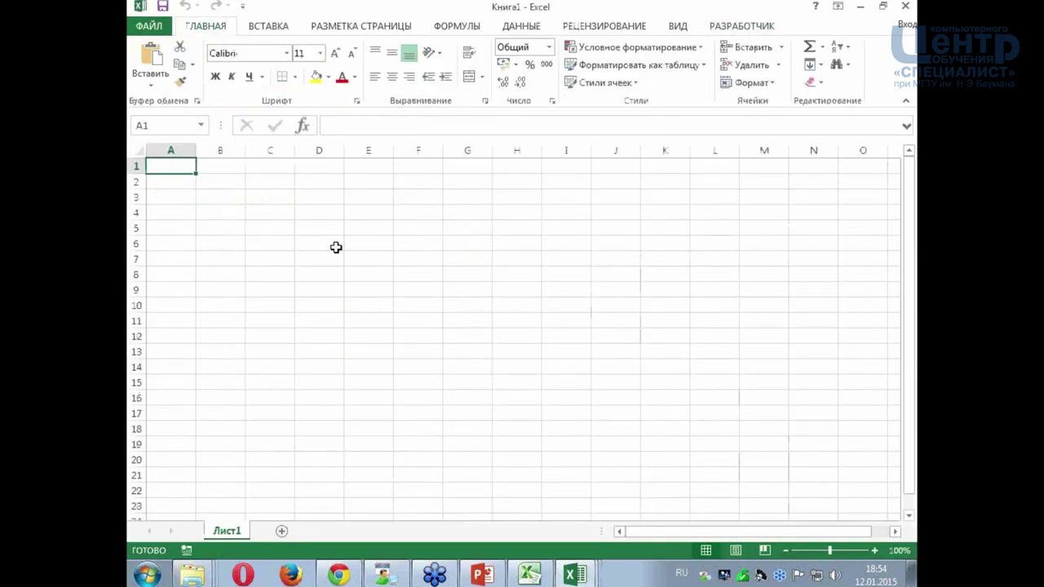
left_click(725, 28)
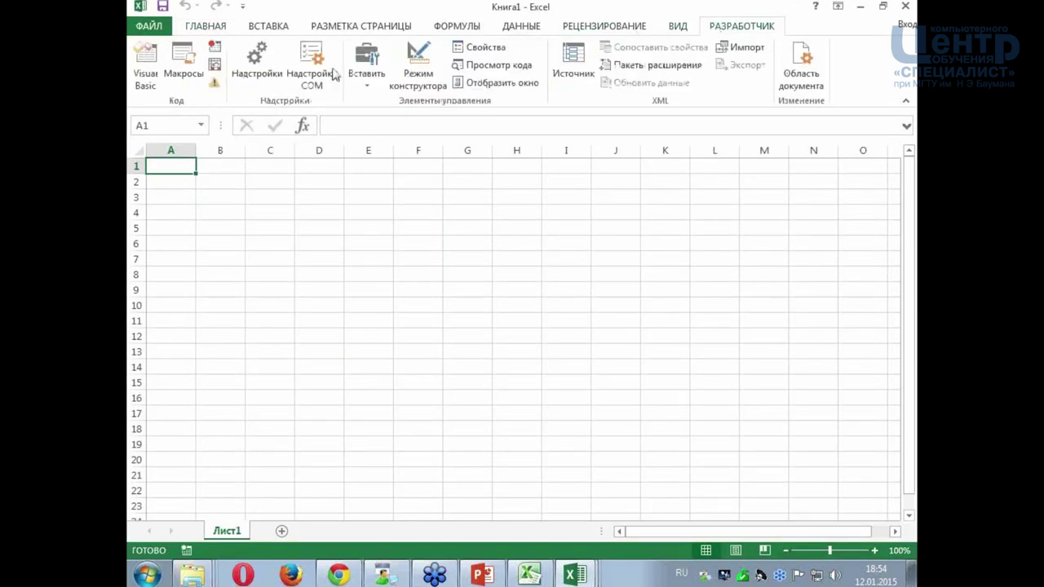
left_click(145, 65)
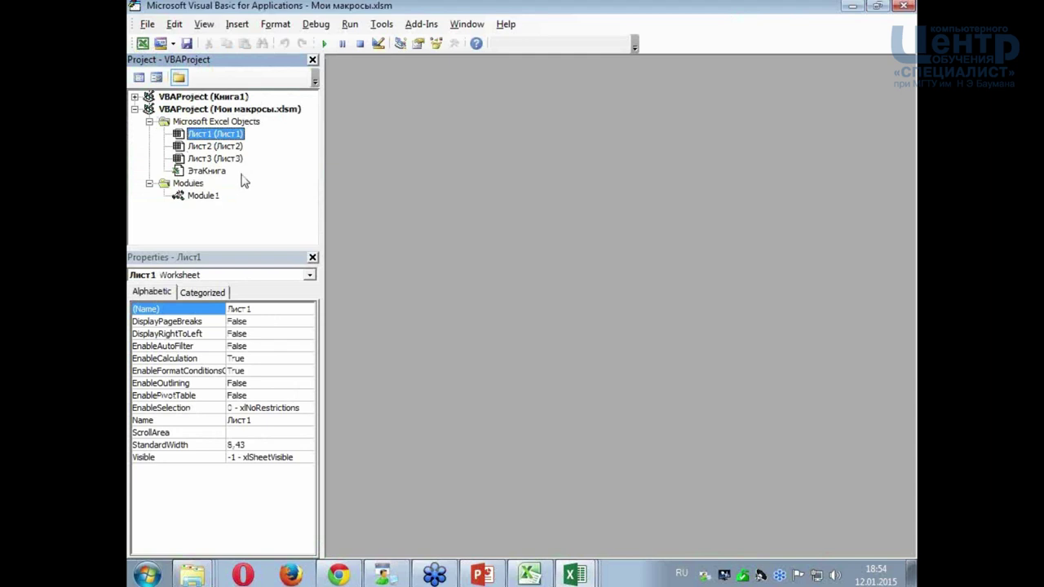
left_click(136, 97)
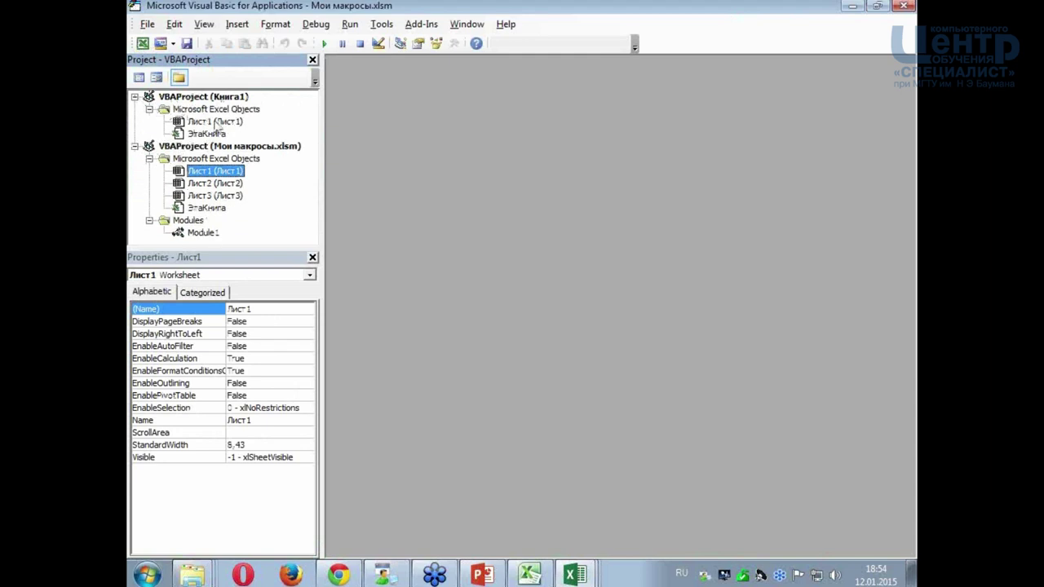
left_click(229, 99)
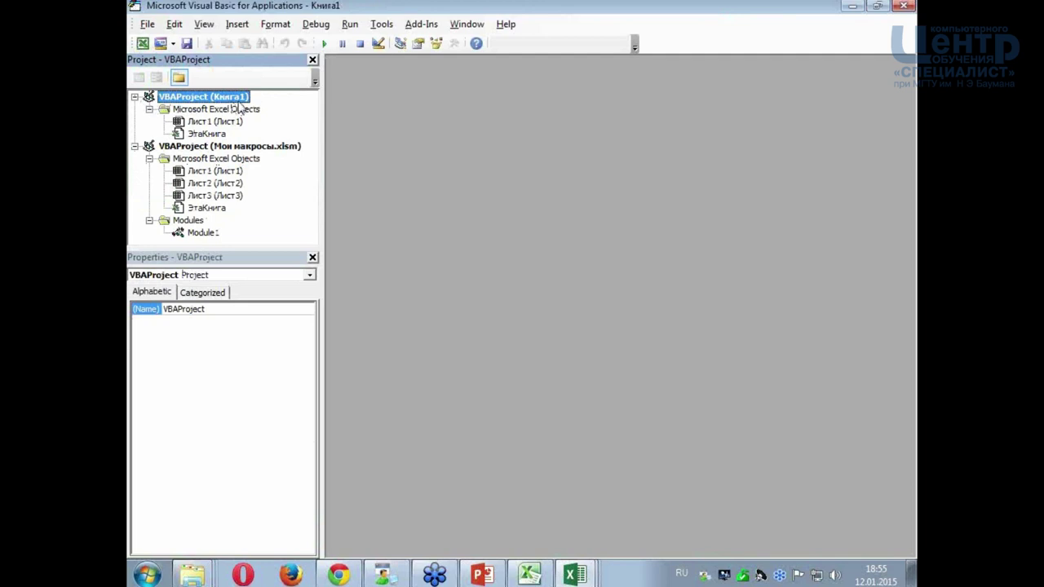
- Enlarge the project tree and select Module1 under Мои макросы.xlsm's Modules folder
left_click_drag(203, 247, 203, 287)
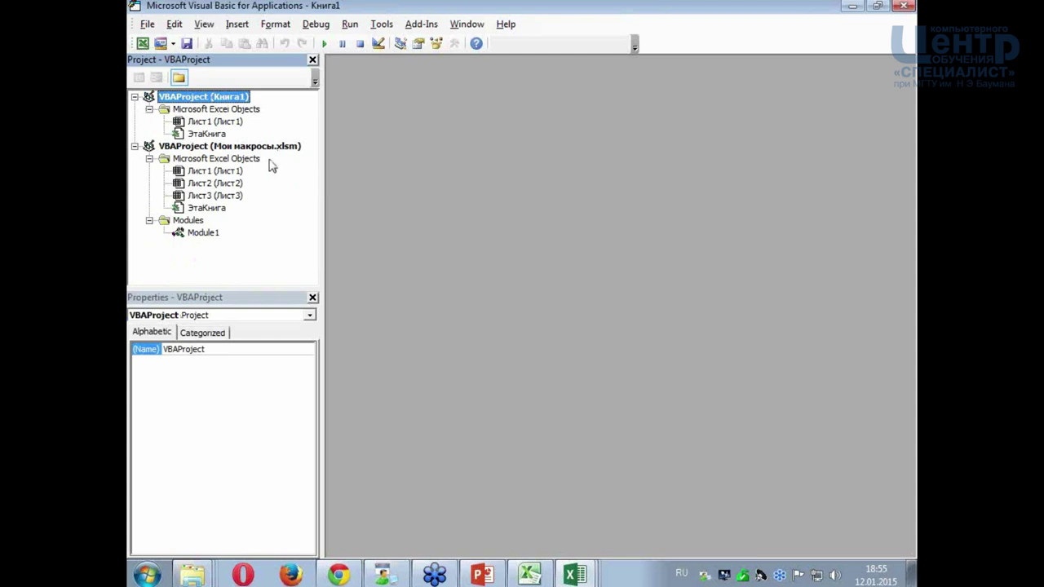
left_click(150, 149)
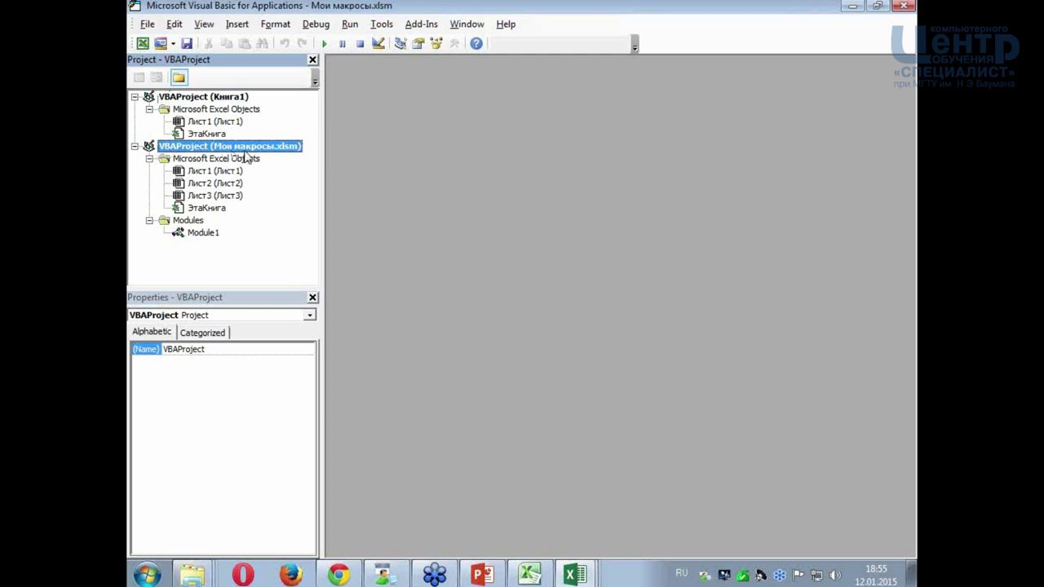
left_click(194, 220)
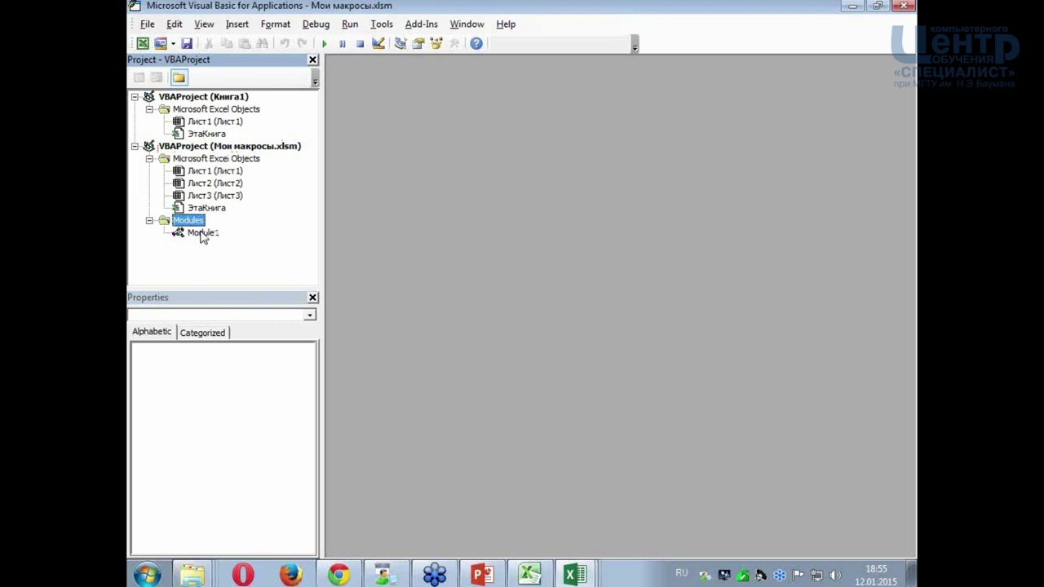
left_click(201, 234)
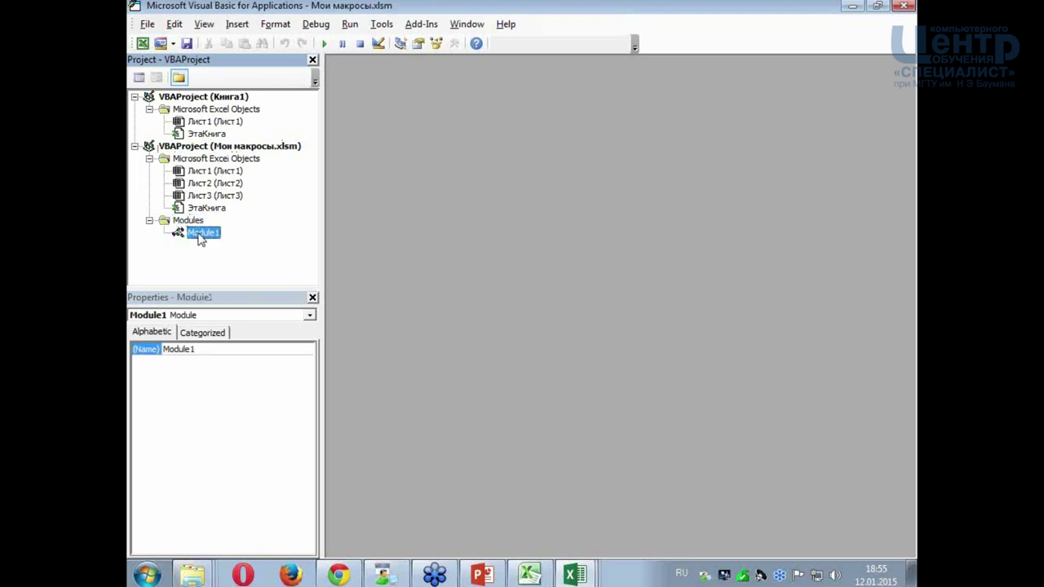
left_click(149, 221)
left_click(149, 220)
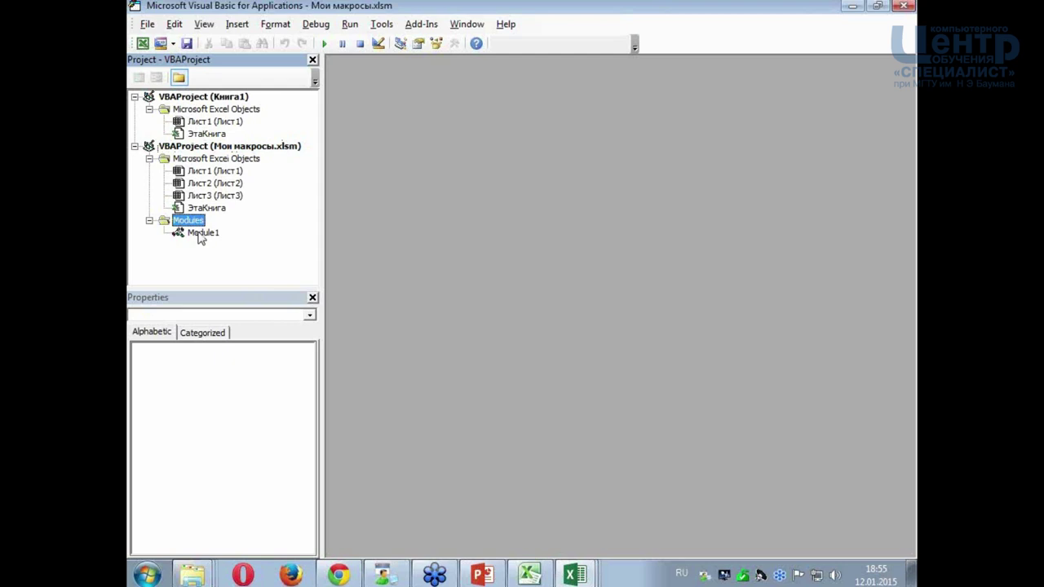
- Open Module1's code and highlight the МакросПривет macro name
double_click(198, 235)
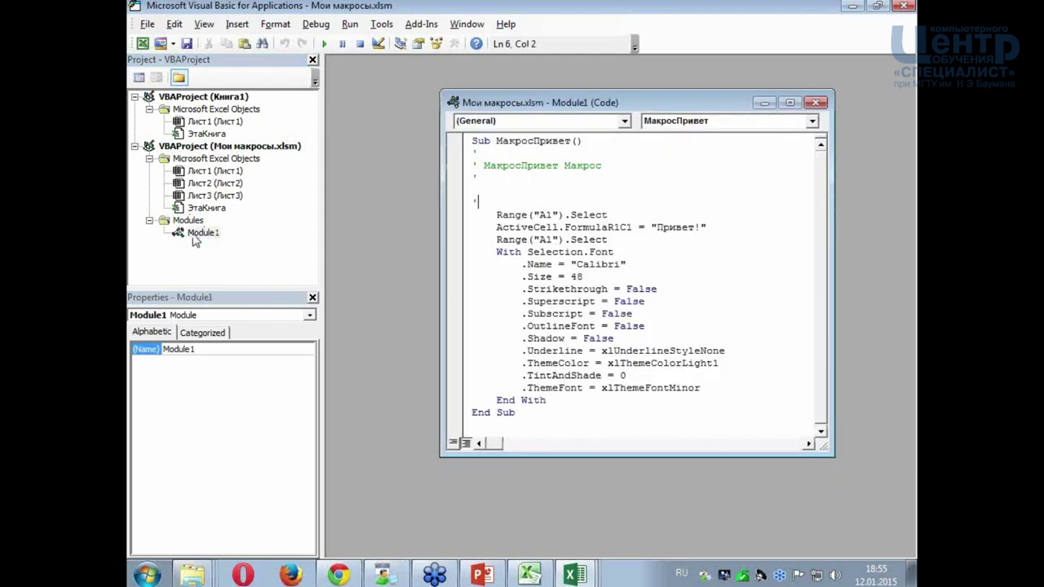
left_click(501, 228)
double_click(528, 143)
left_click(554, 201)
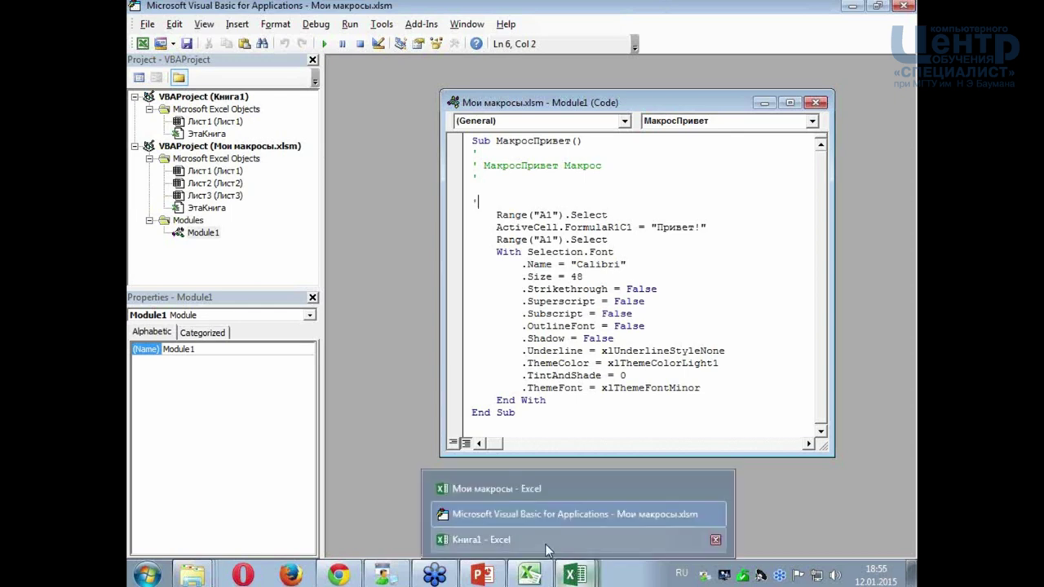
- Close the blank Книга1 workbook and return to the VBA editor
left_click(545, 540)
left_click(392, 229)
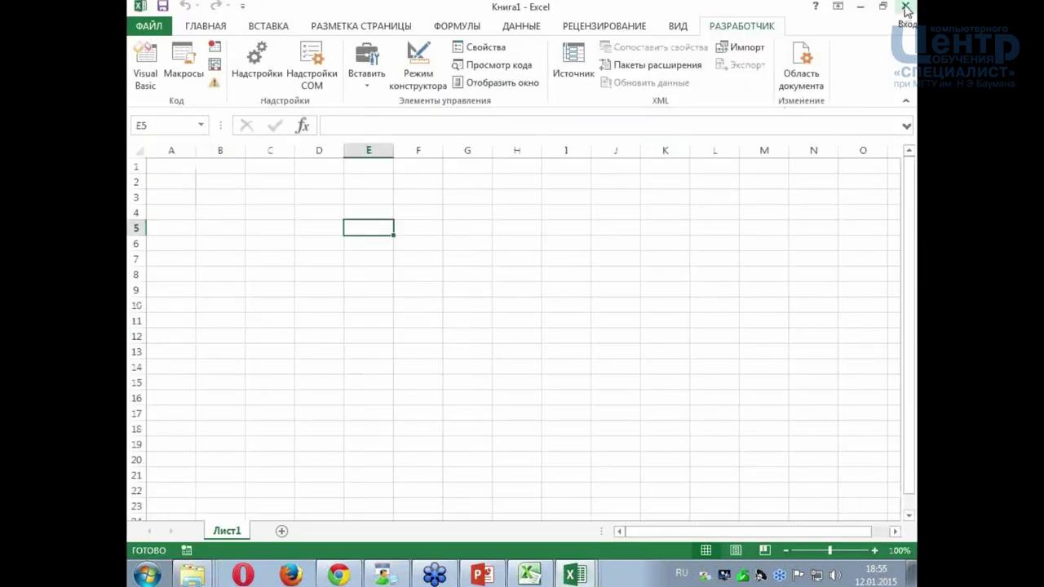
left_click(905, 8)
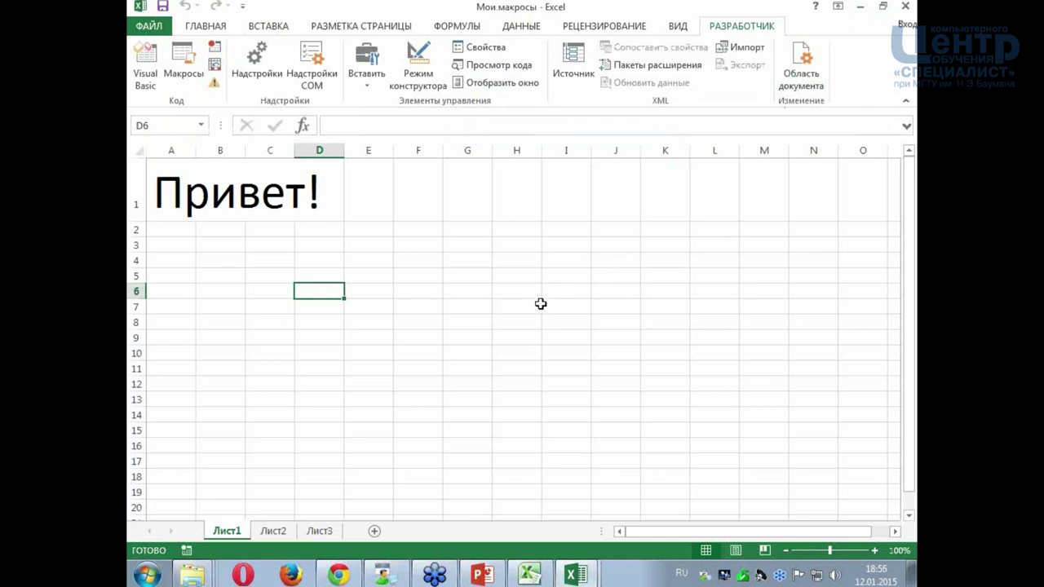
left_click(575, 574)
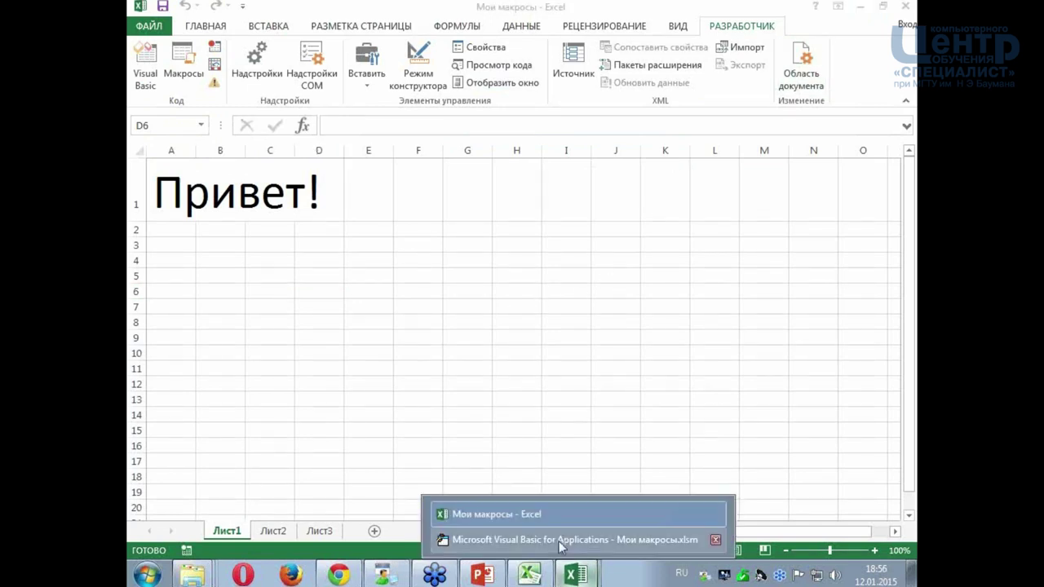
left_click(558, 541)
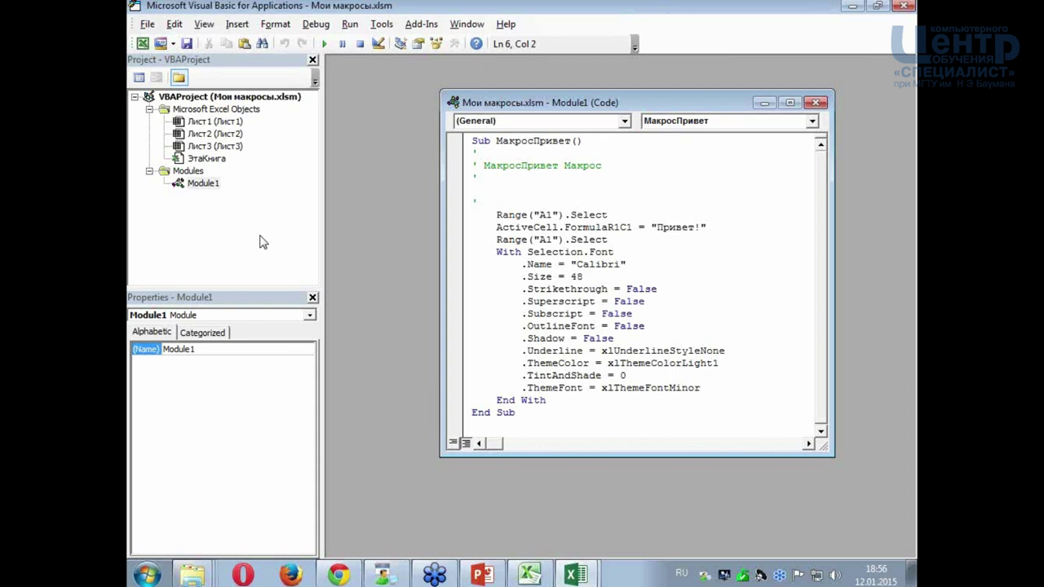
left_click(559, 232)
left_click(577, 265)
left_click(607, 302)
left_click(713, 336)
mouse_move(534, 414)
left_mouse_down()
mouse_move(486, 265)
mouse_move(473, 140)
left_mouse_up()
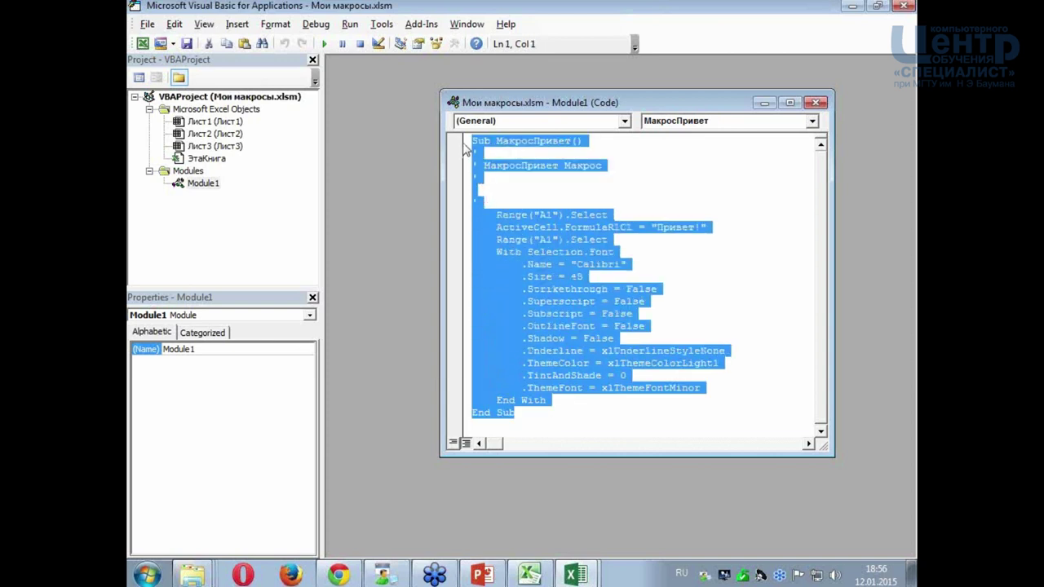
left_click(478, 201)
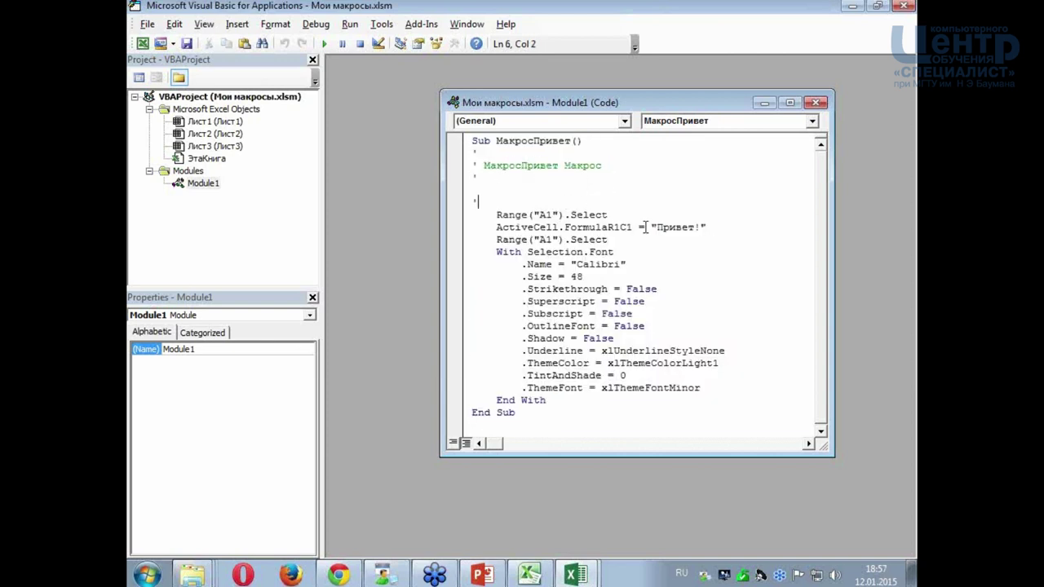
left_click(580, 263)
left_click(535, 227)
mouse_move(471, 140)
left_mouse_down()
mouse_move(577, 326)
mouse_move(550, 406)
left_mouse_up()
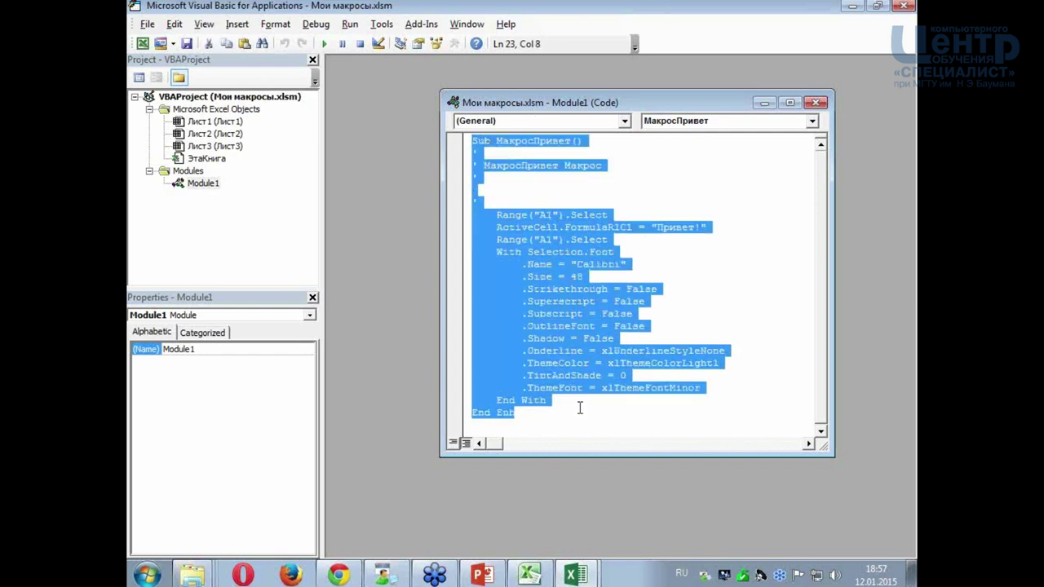
left_click(614, 315)
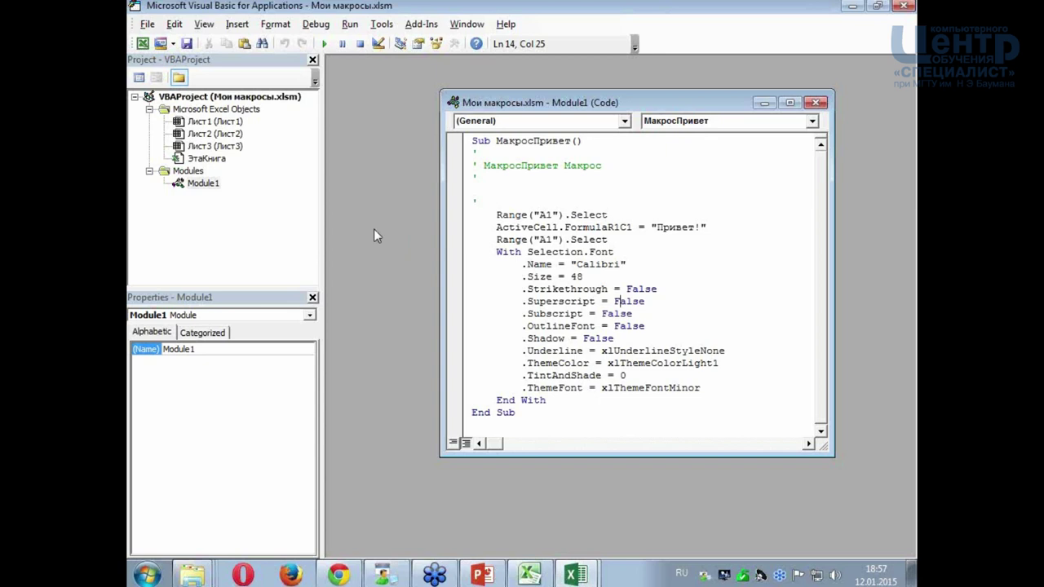
left_click(205, 185)
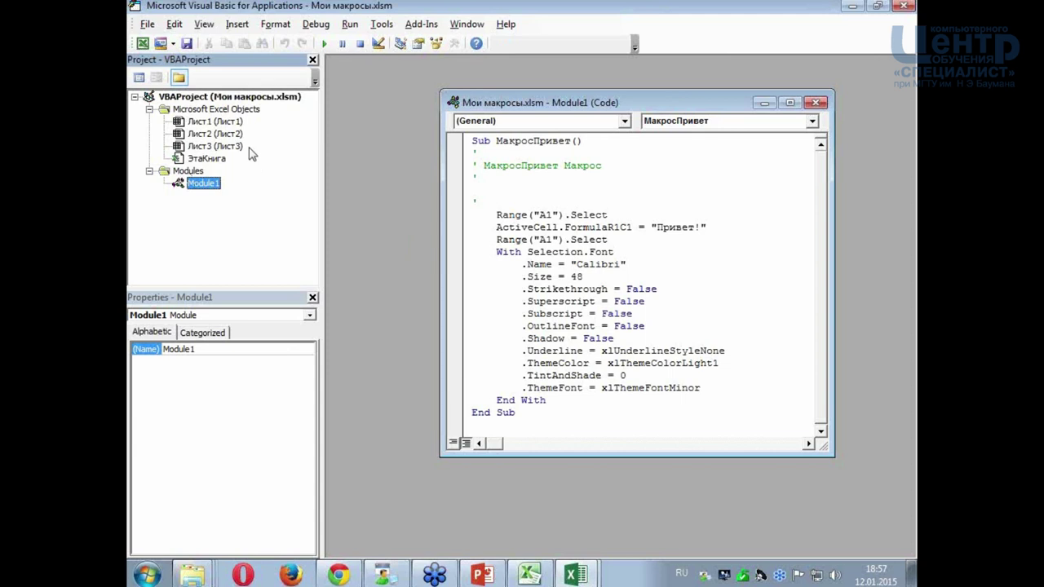
left_click(590, 254)
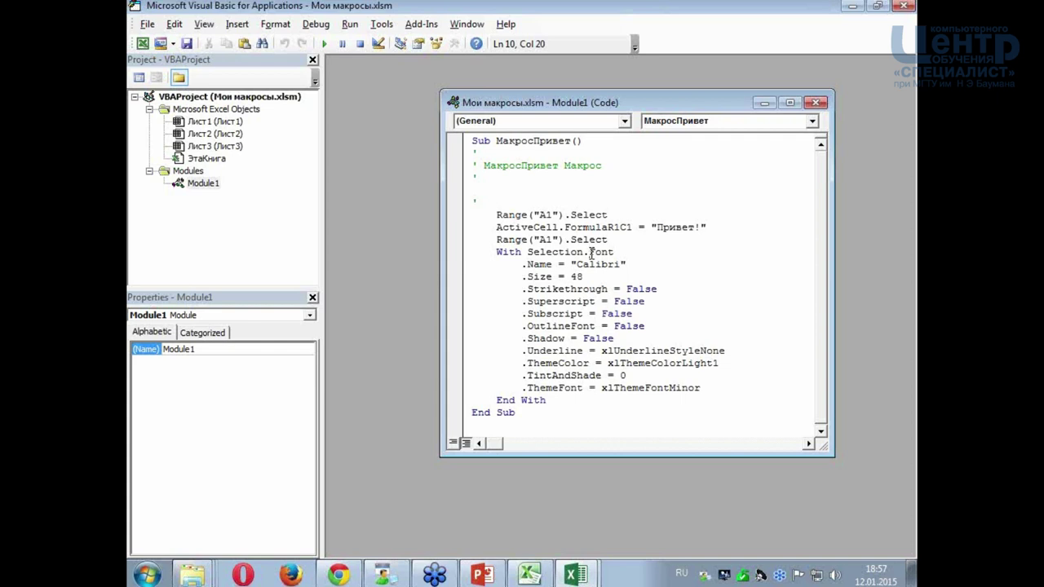
left_click(658, 253)
left_click(598, 214)
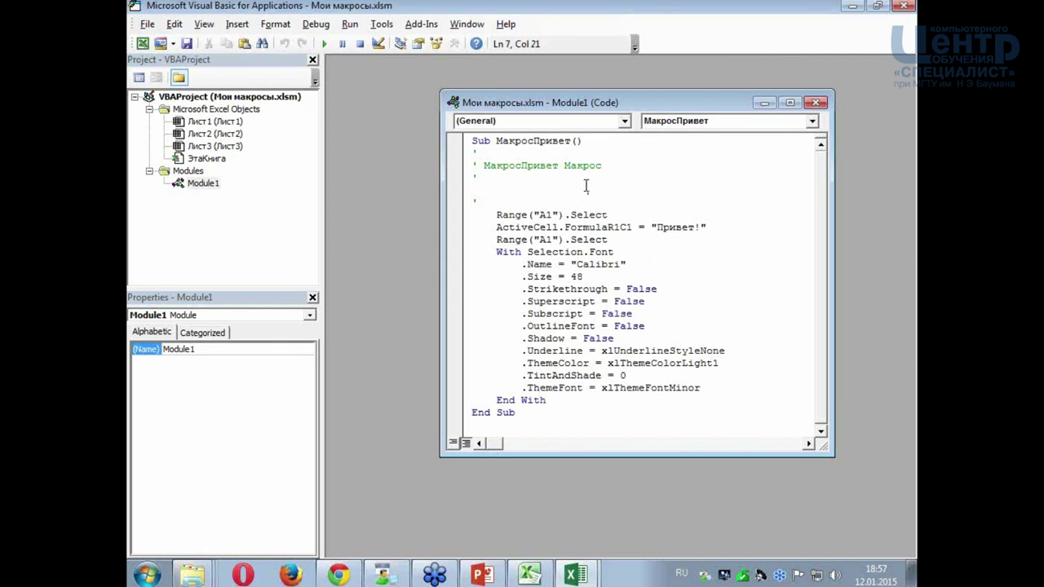
double_click(541, 103)
left_click(482, 233)
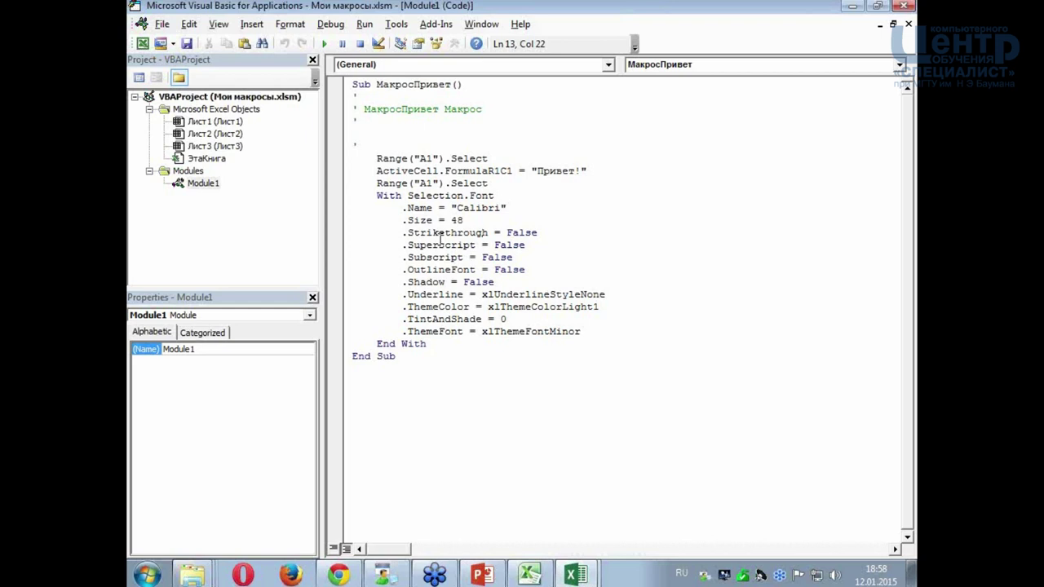
- Look at the .Size = 48 line of МакросПривет and bring up the editor's Tools menu
left_click(480, 219)
left_click(397, 26)
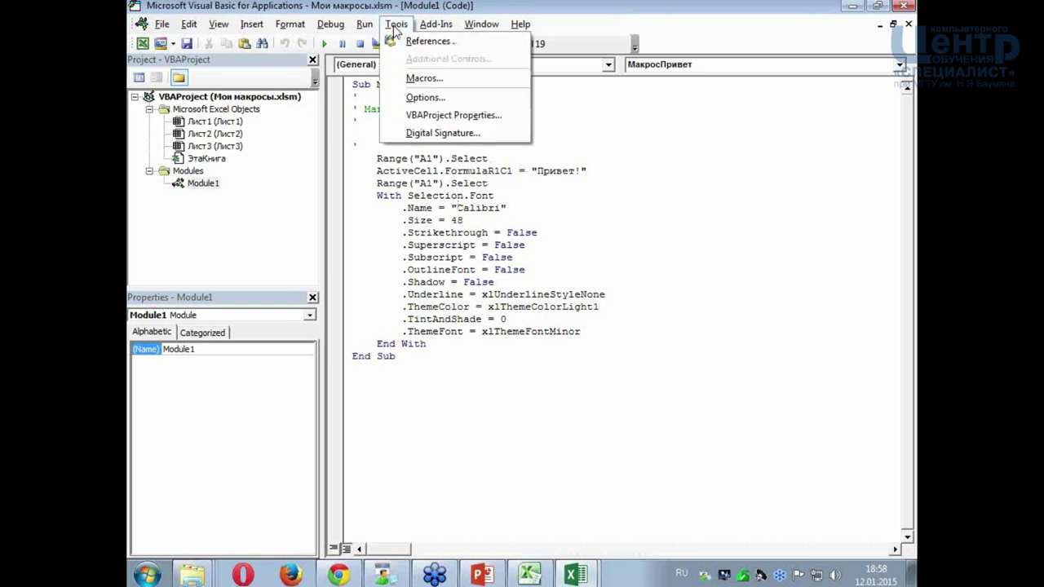
- Set the code window font size to 14 in the editor Options
left_click(447, 96)
left_click(438, 129)
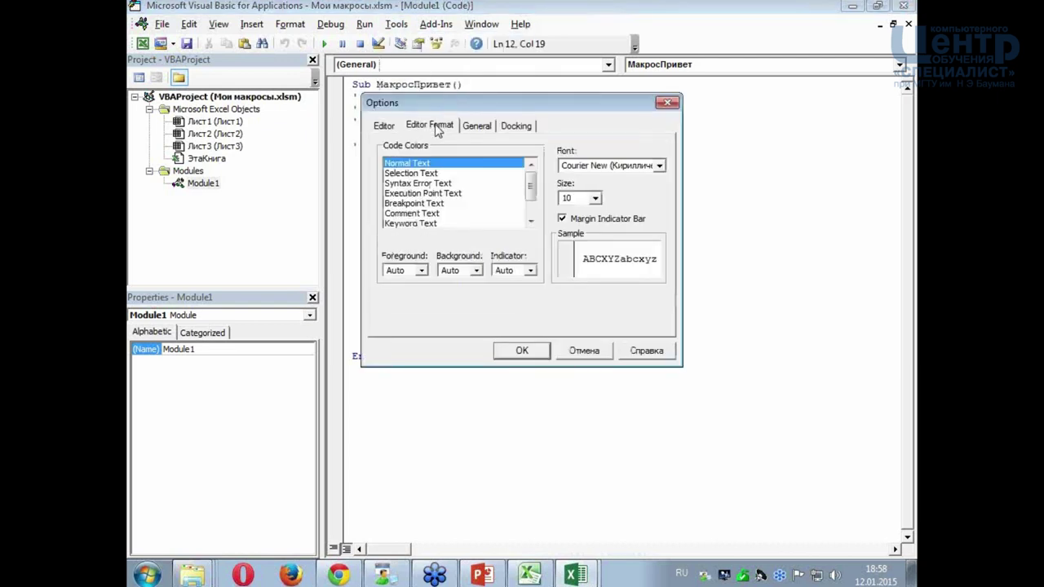
left_click(595, 199)
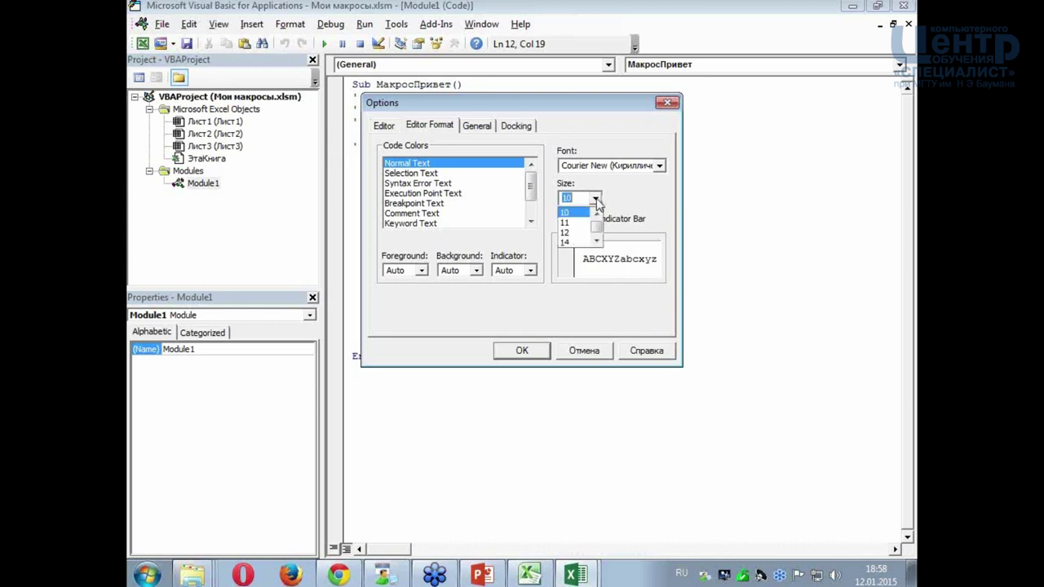
left_click(571, 242)
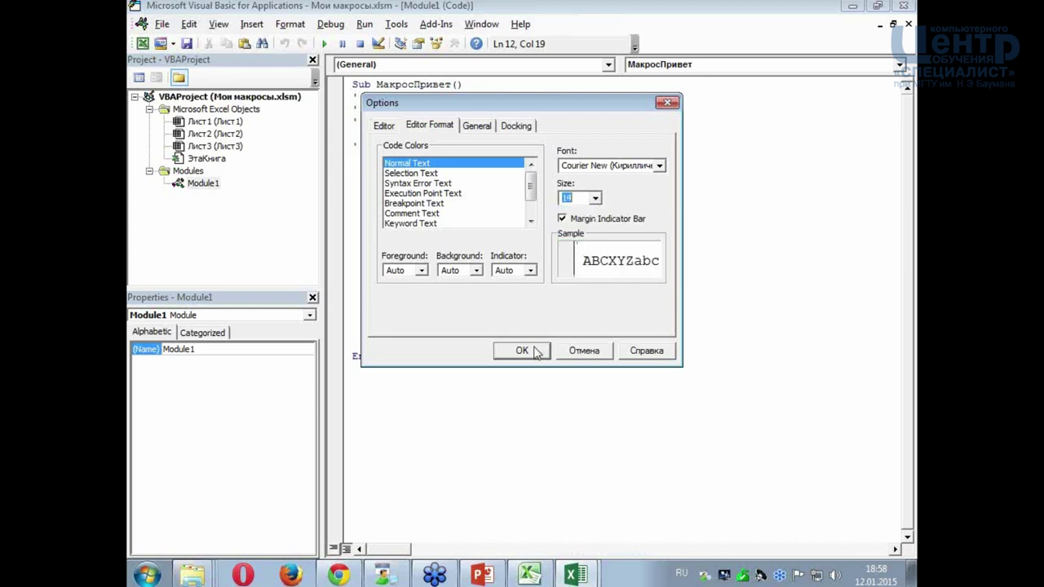
left_click(535, 349)
- Review the macro lines, then recheck the Options font settings, keeping size 14
left_click(575, 211)
left_click(592, 167)
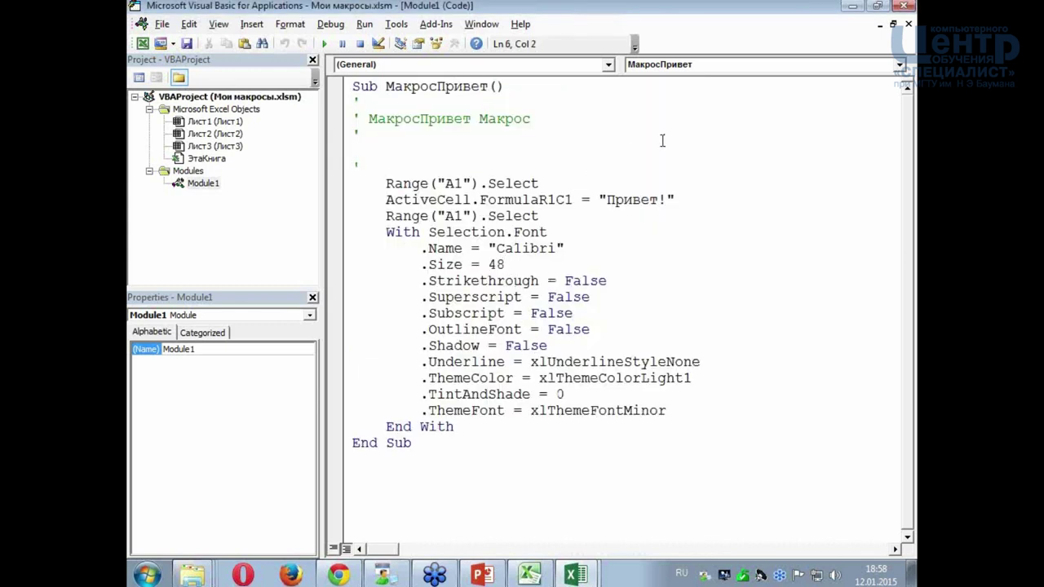
left_click(681, 253)
left_click(400, 25)
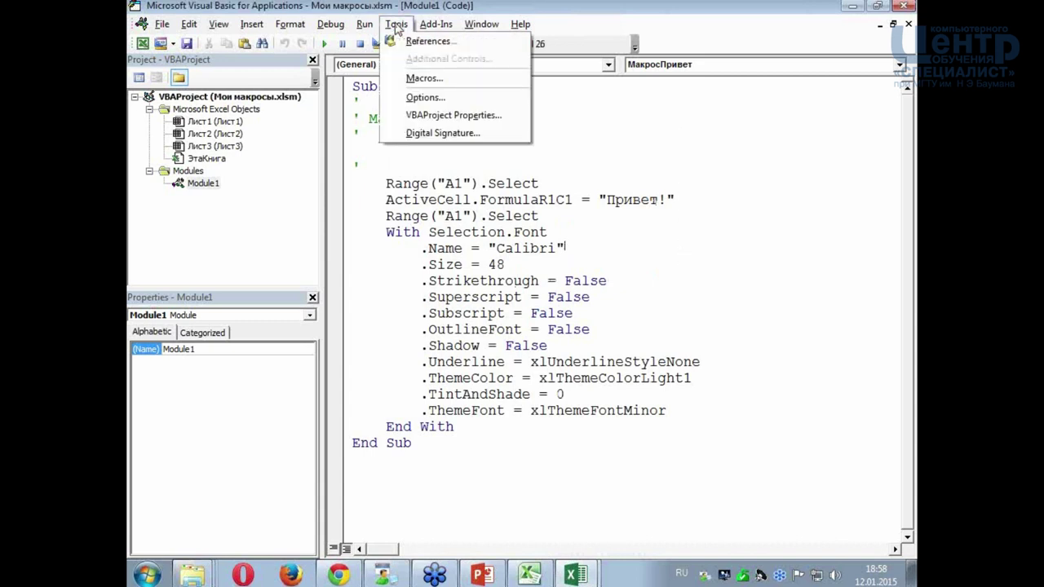
left_click(441, 100)
left_click(432, 127)
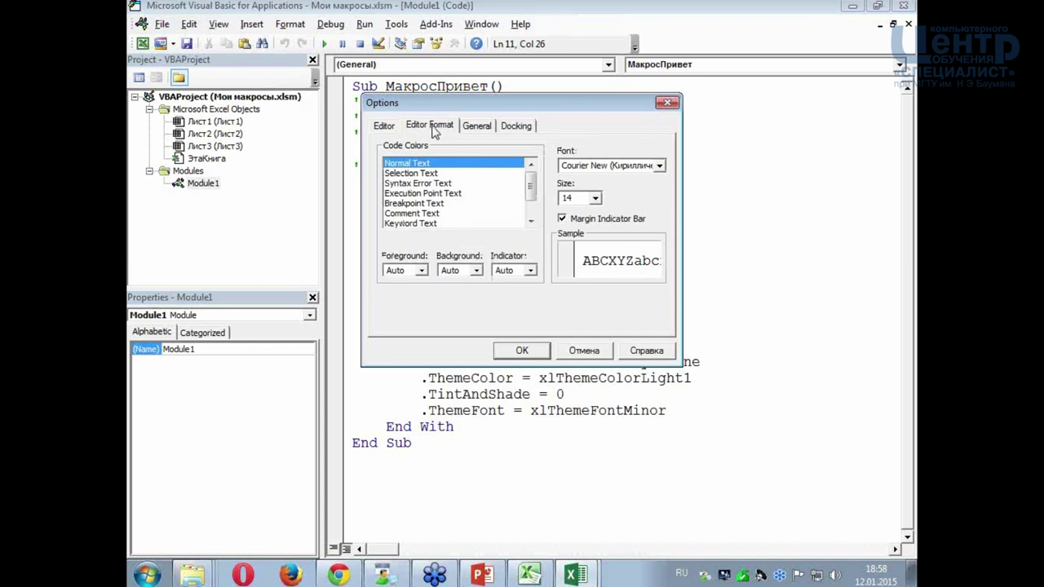
left_click(596, 200)
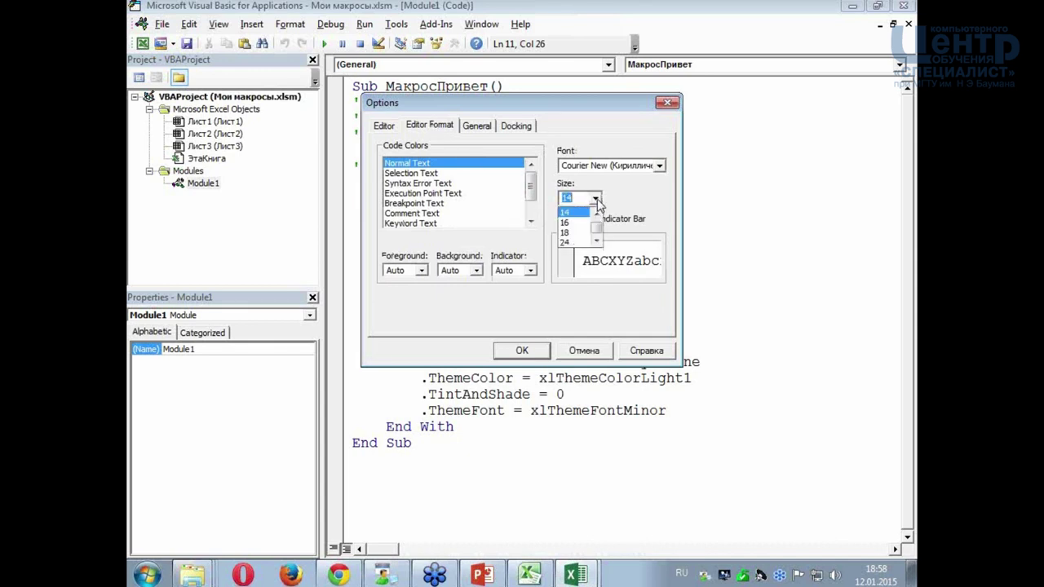
left_click(596, 200)
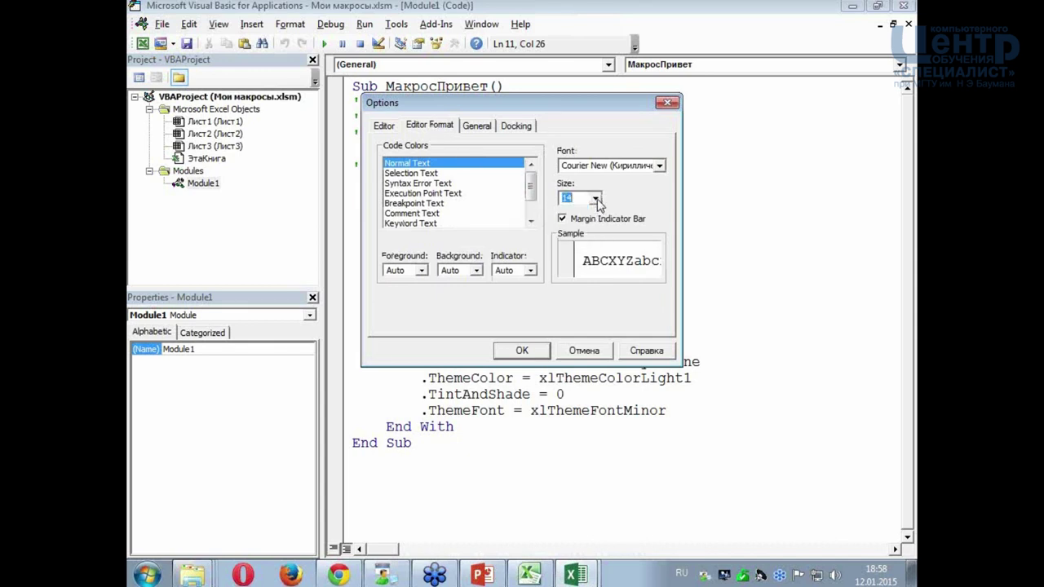
left_click(587, 352)
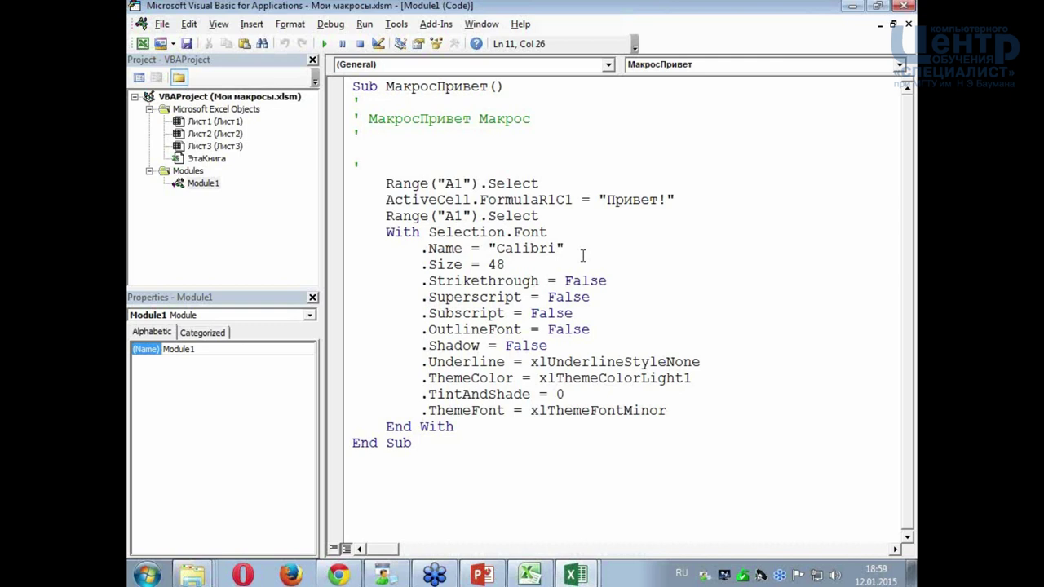
double_click(375, 91)
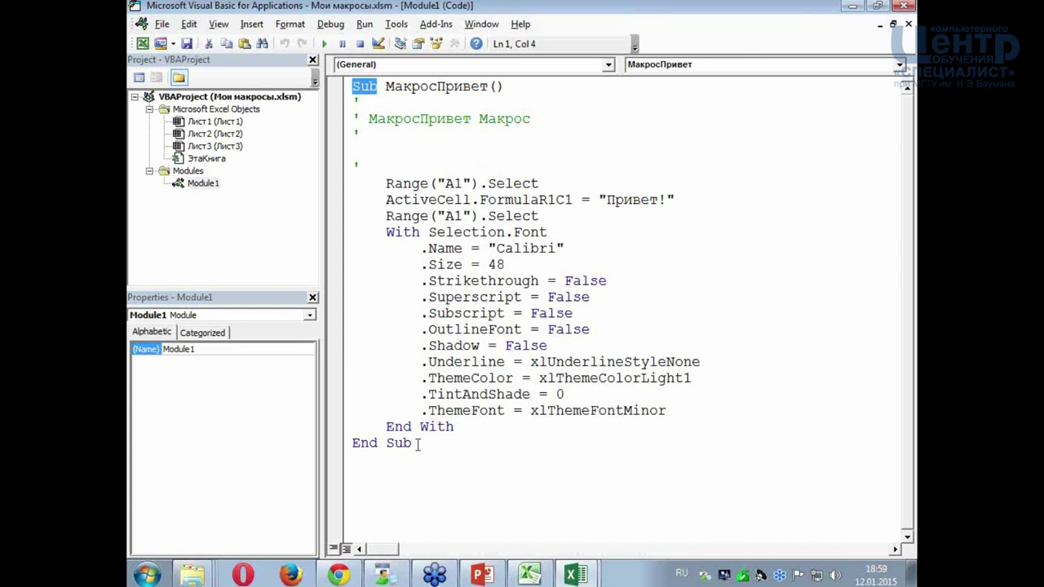
left_click_drag(412, 444, 342, 443)
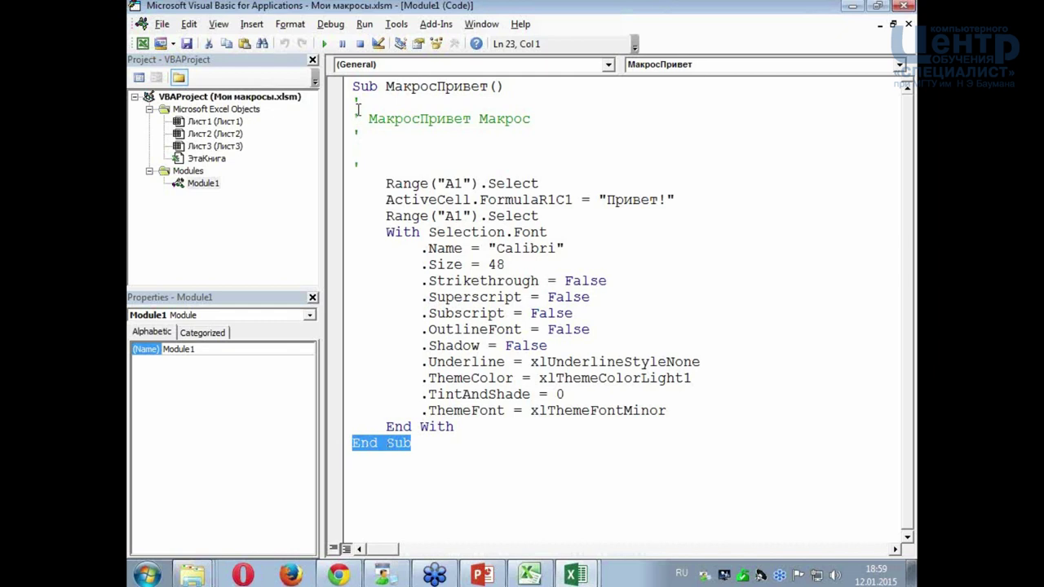
mouse_move(353, 100)
left_mouse_down()
mouse_move(446, 198)
mouse_move(538, 400)
left_mouse_up()
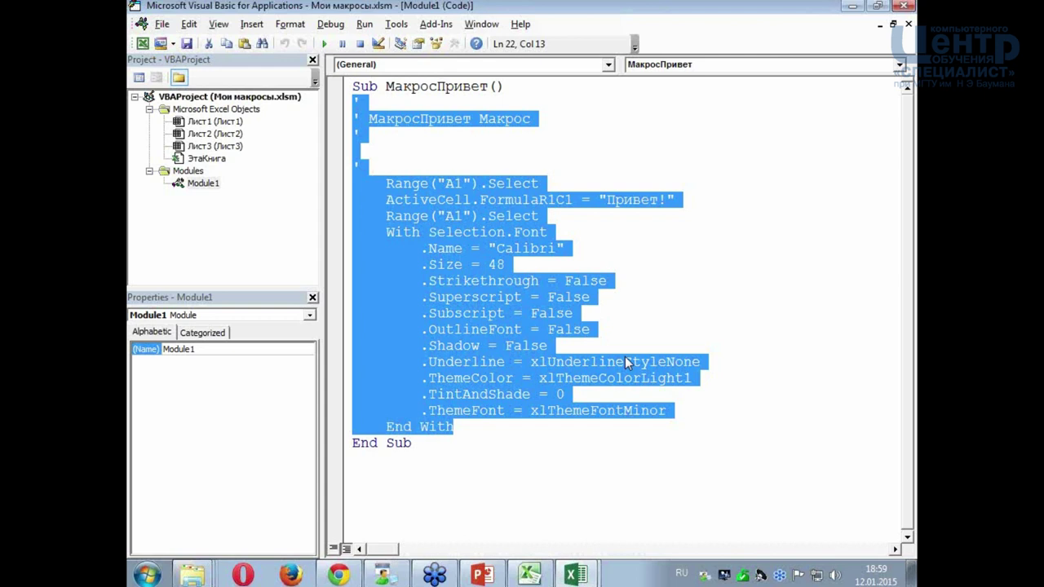
left_click(627, 311)
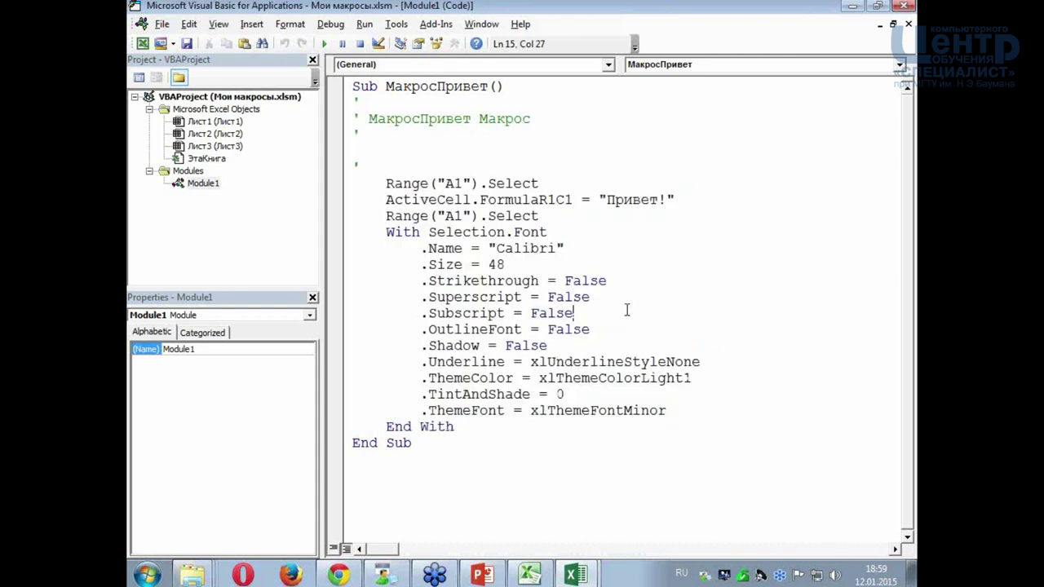
left_click_drag(359, 166, 348, 119)
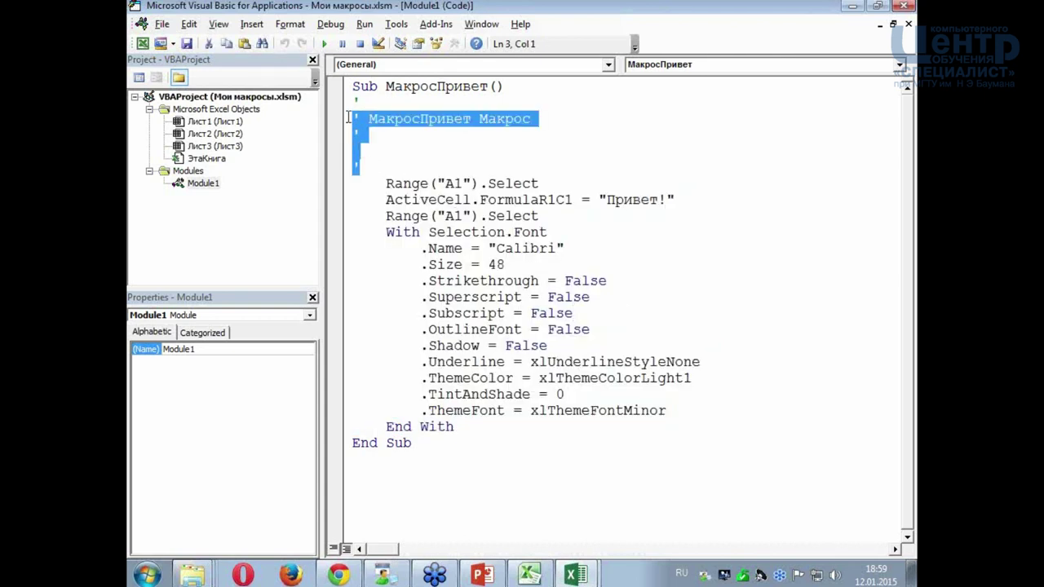
left_click(408, 134)
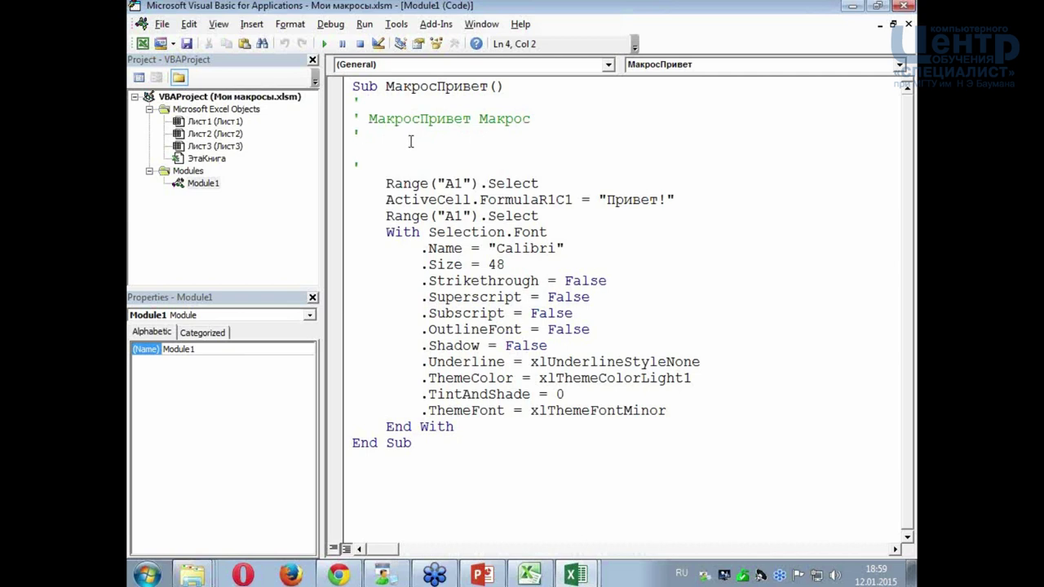
left_click_drag(353, 134, 358, 136)
left_click(386, 140)
type("вапо двлапд")
left_click(473, 183)
left_click_drag(462, 135, 369, 137)
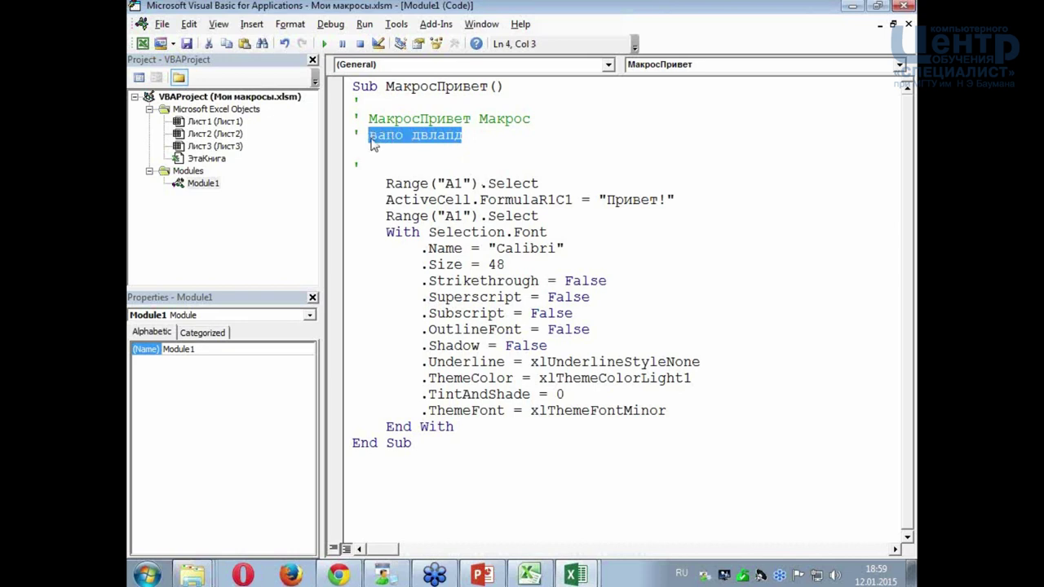
key("Delete")
left_click(416, 148)
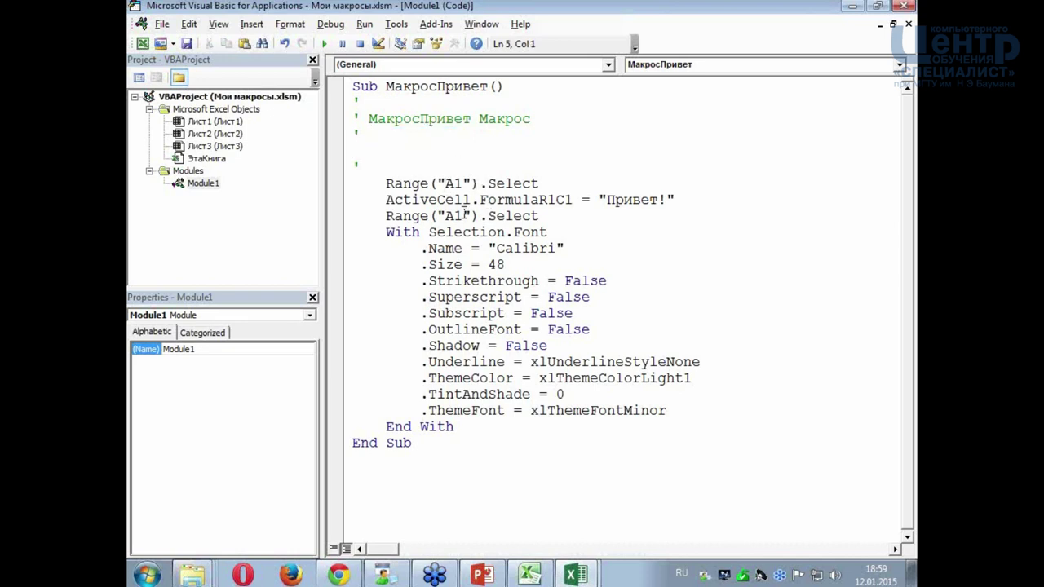
left_click_drag(340, 186, 344, 432)
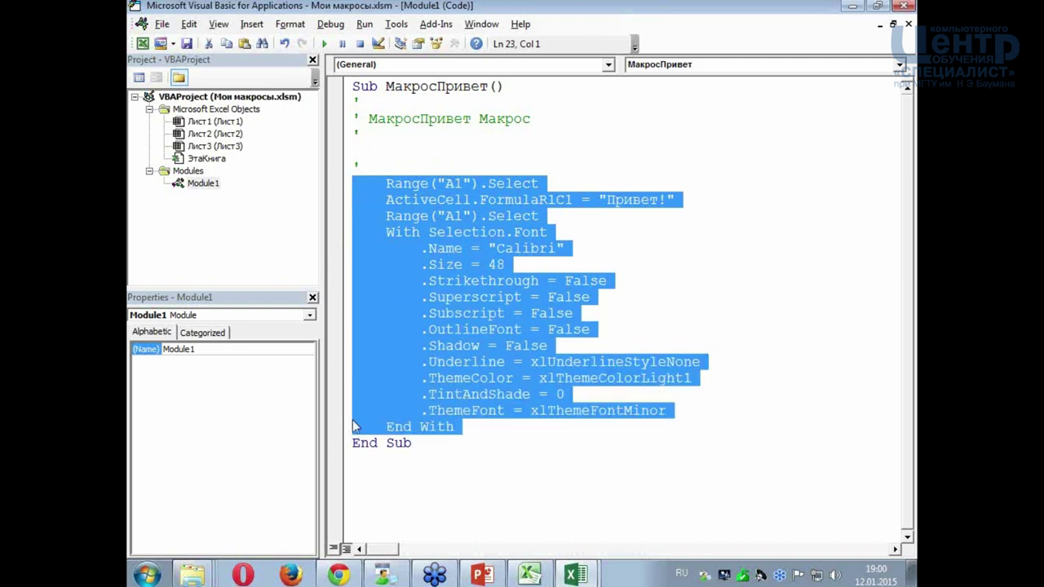
left_click(548, 313)
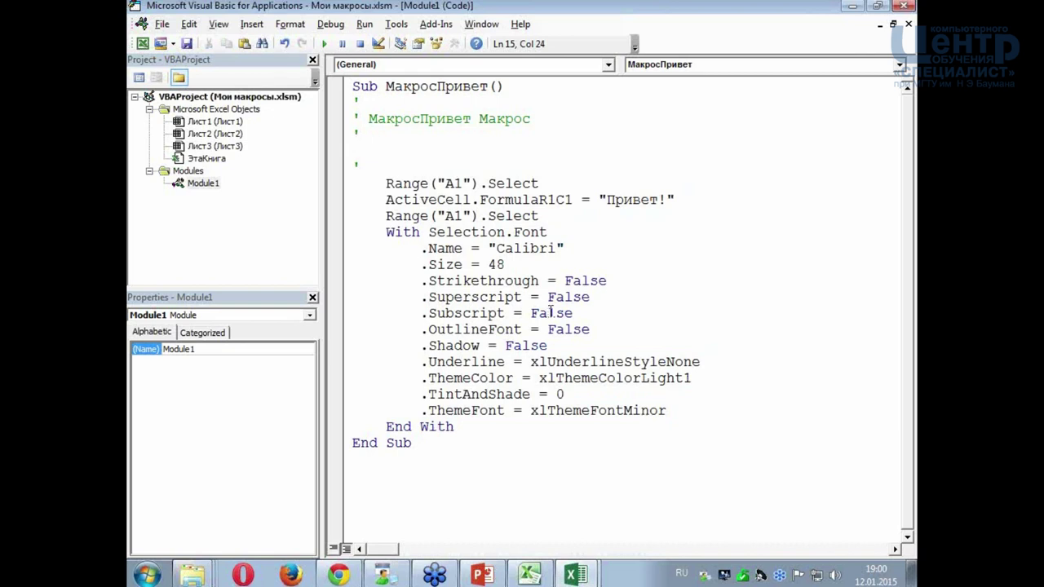
left_click(689, 222)
left_click_drag(386, 183, 479, 184)
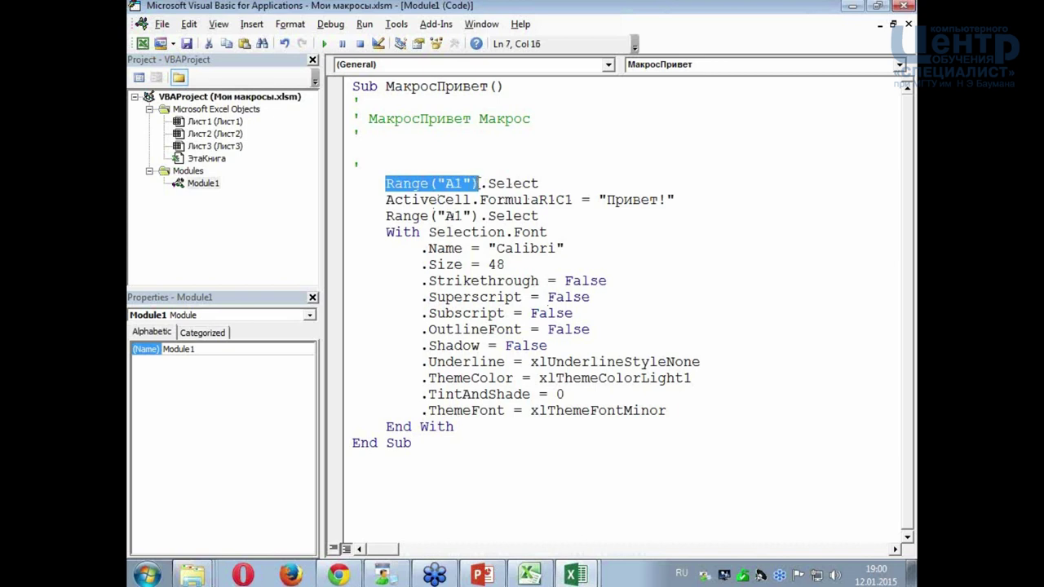
double_click(454, 184)
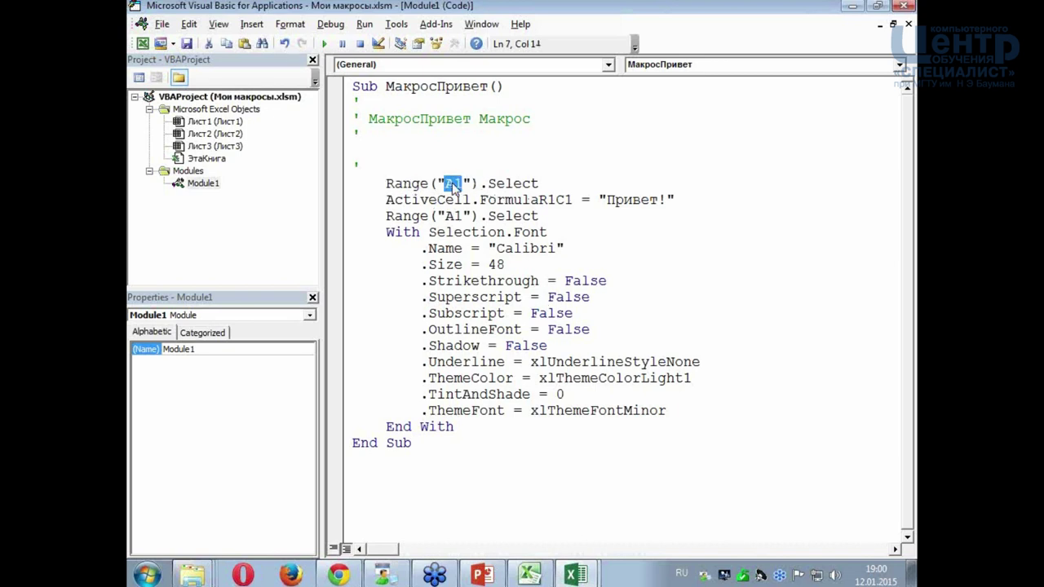
double_click(407, 184)
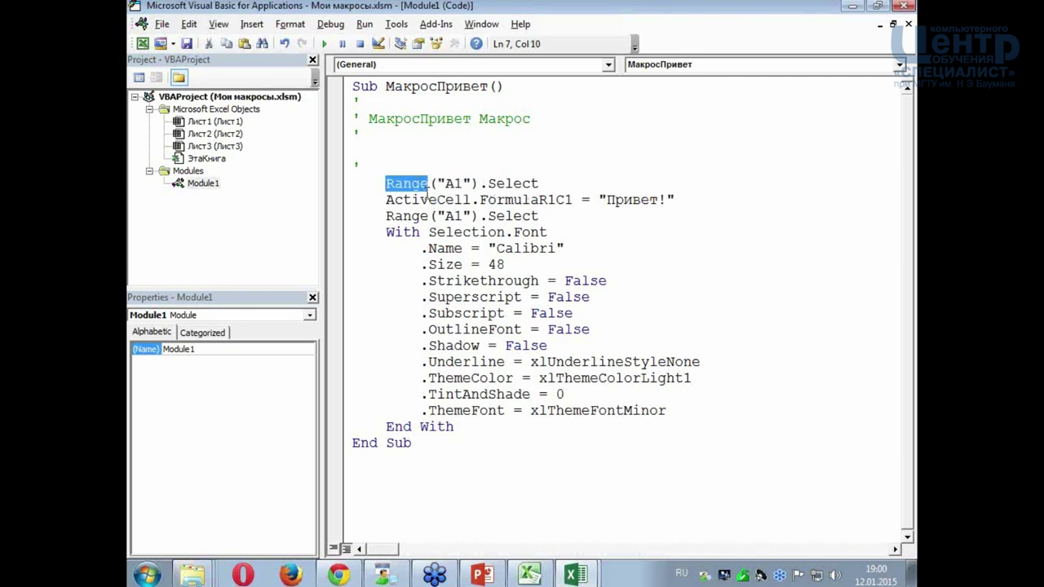
left_click(458, 246)
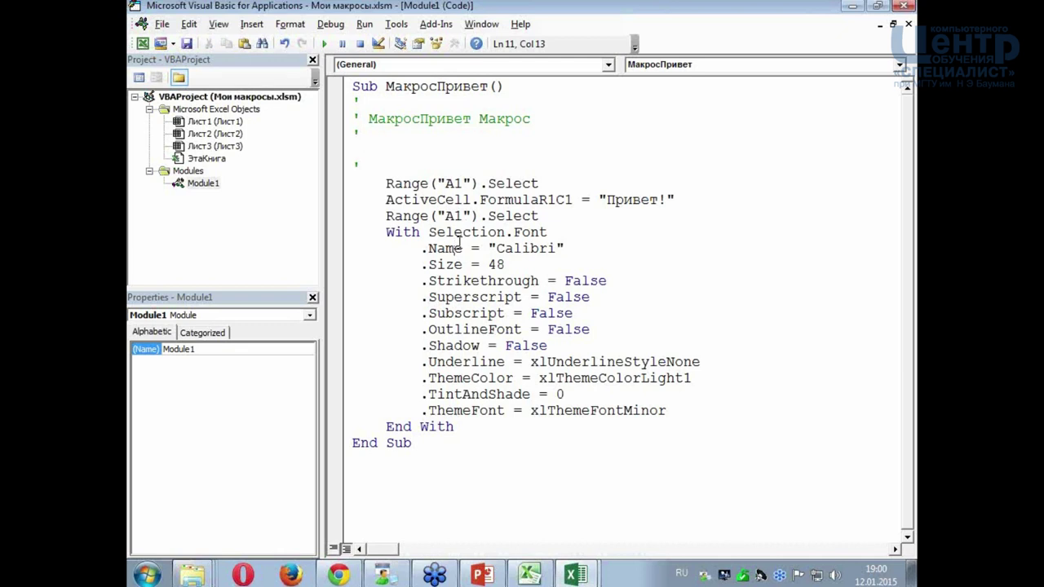
double_click(516, 183)
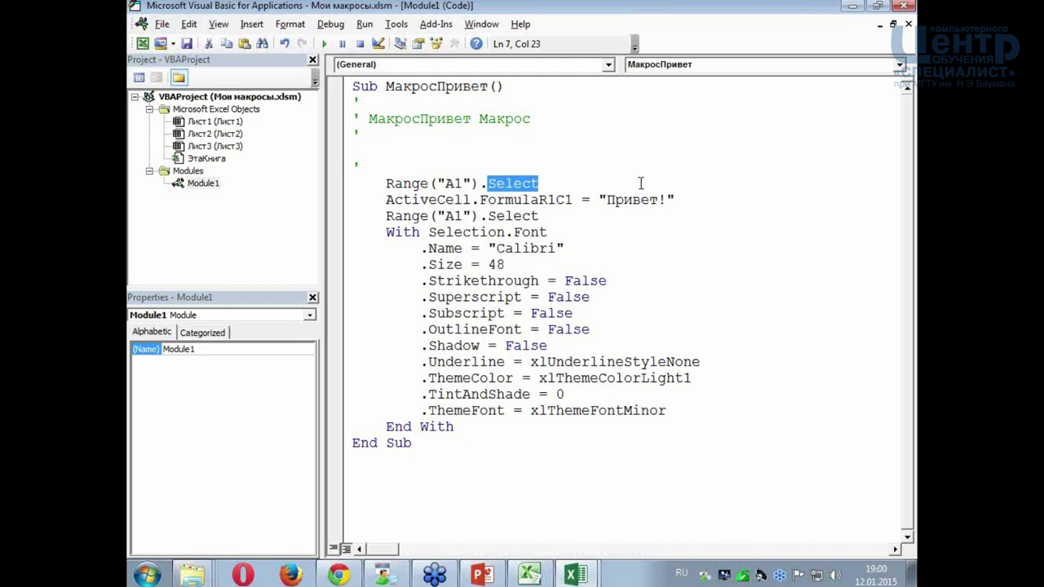
double_click(444, 200)
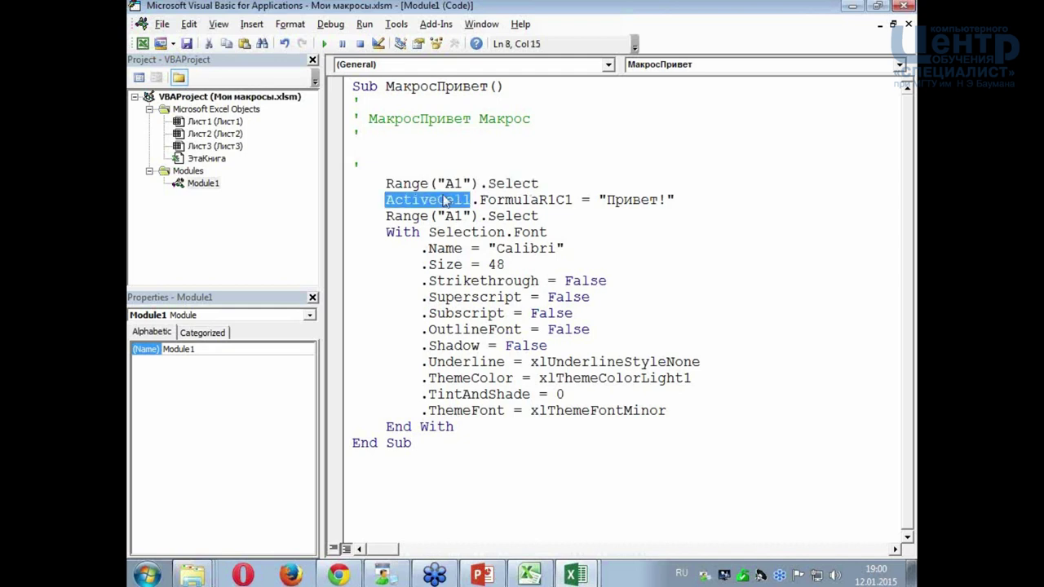
double_click(628, 199)
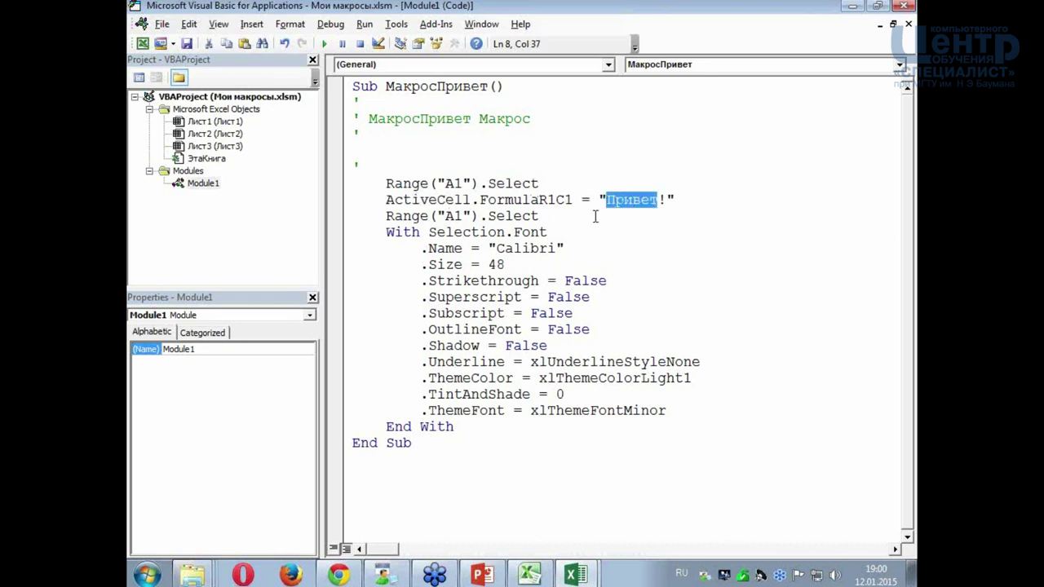
left_click(666, 200)
left_click_drag(666, 200, 605, 200)
left_click(595, 236)
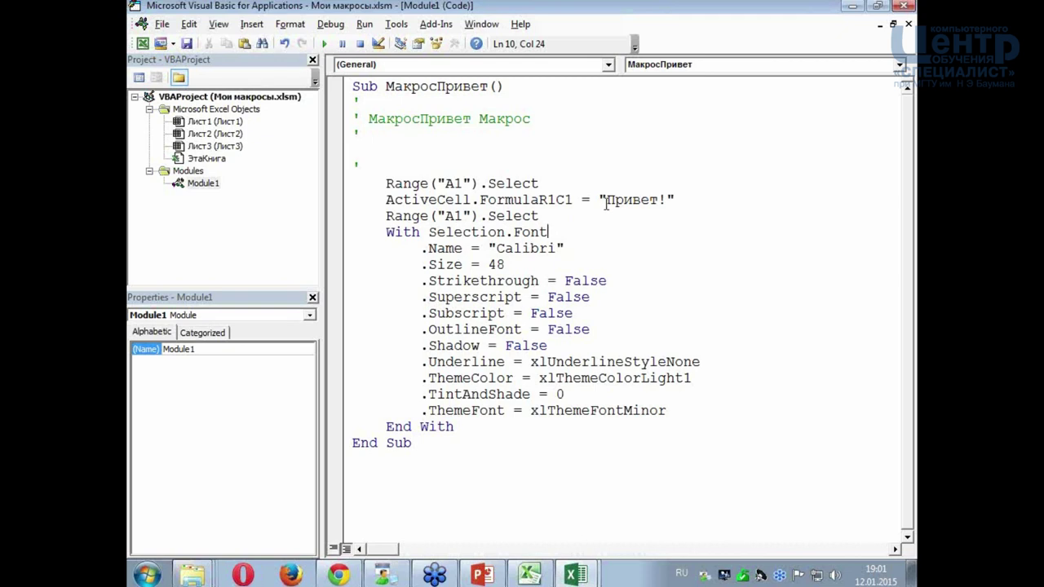
left_click_drag(605, 200, 667, 200)
left_click(650, 236)
left_click_drag(342, 236, 342, 428)
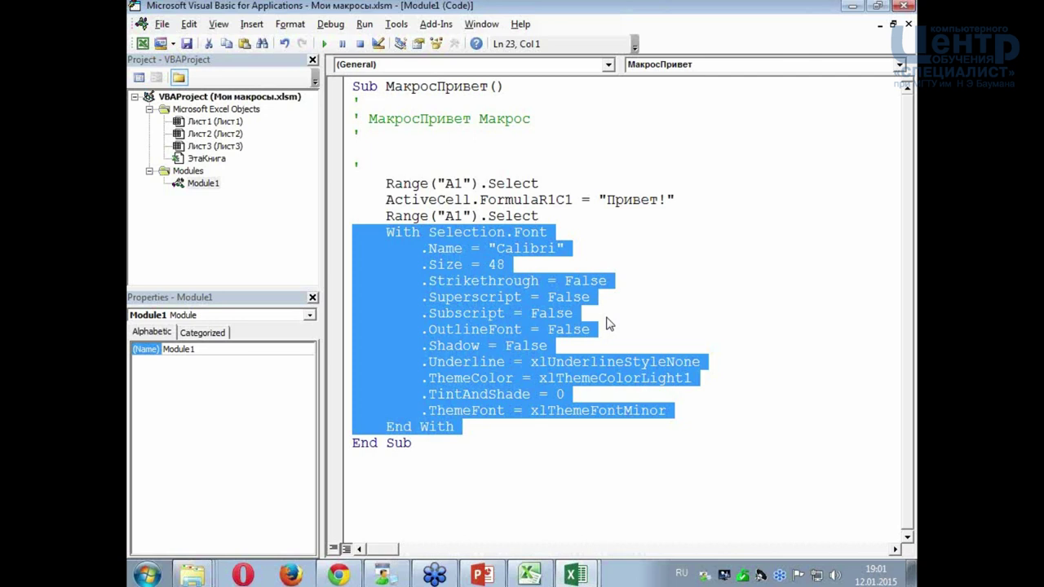
left_click(590, 329)
left_click_drag(611, 281, 340, 297)
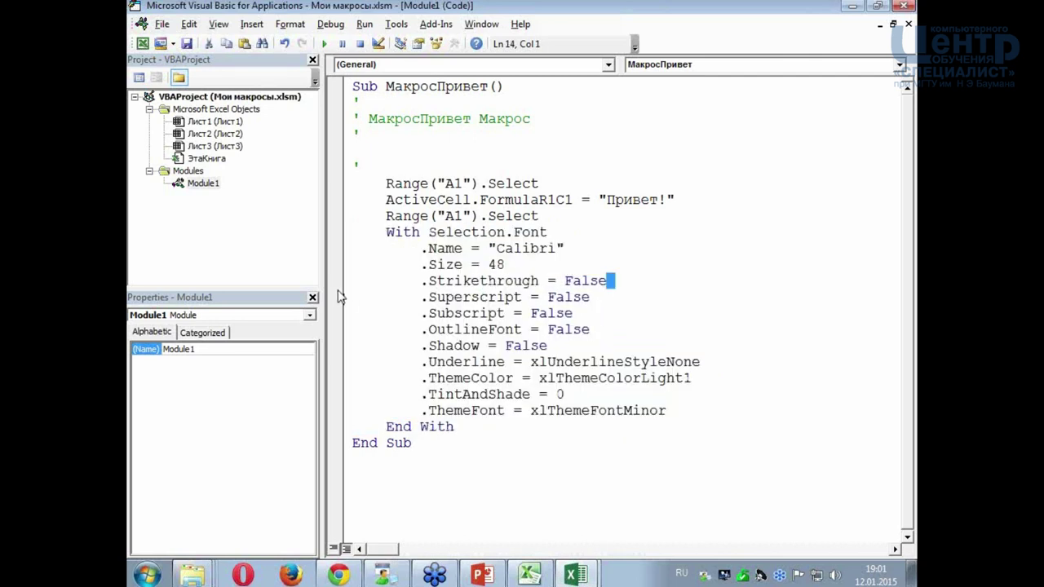
left_click_drag(340, 297, 356, 348)
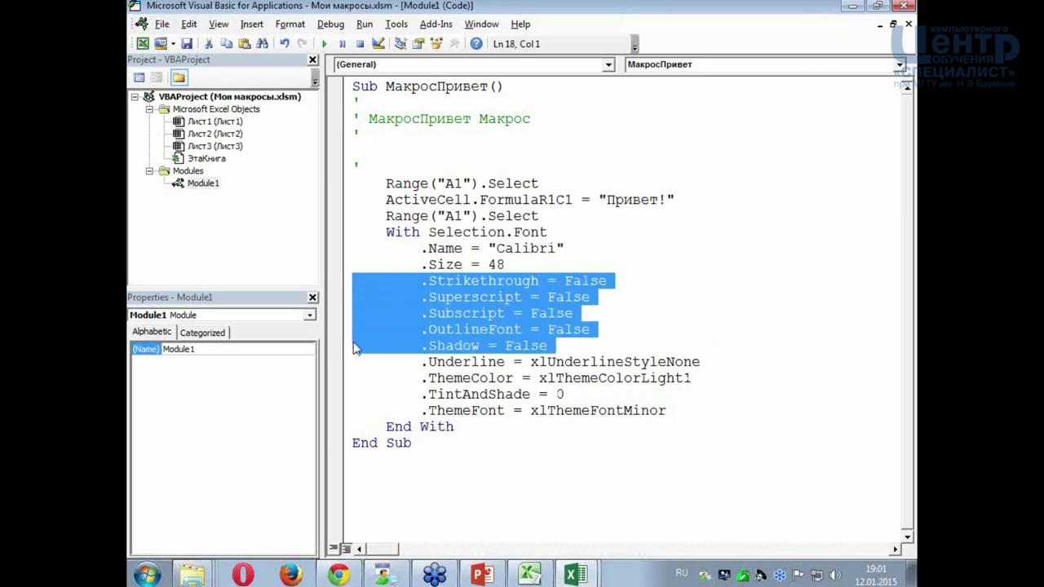
left_click(676, 251)
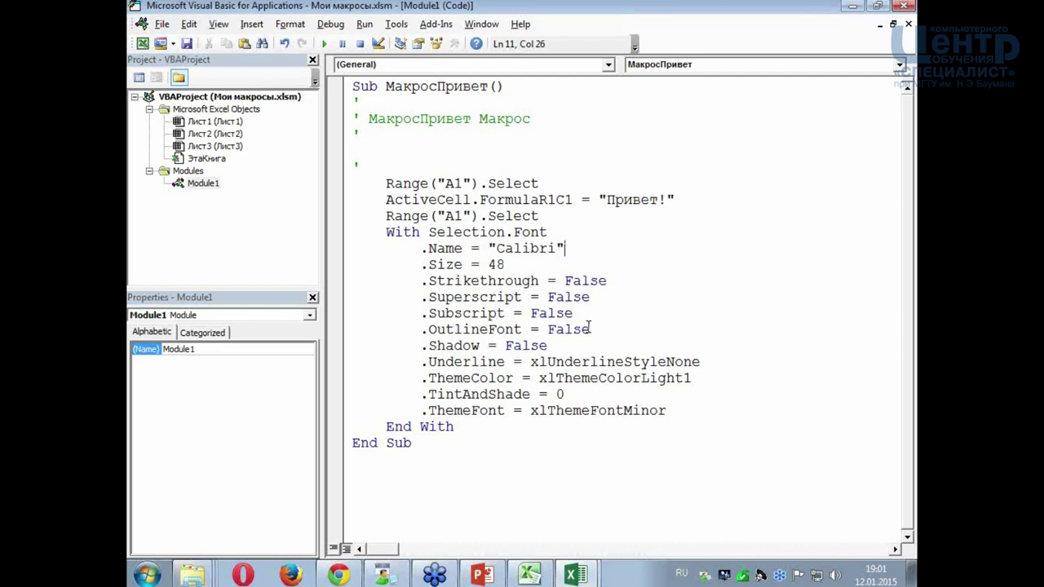
left_click(464, 199)
left_click(489, 281)
left_click(437, 448)
left_click(421, 473)
- Paste a second copy of the МакросПривет macro below its End Sub
mouse_move(412, 443)
left_mouse_down()
mouse_move(384, 378)
mouse_move(347, 89)
left_mouse_up()
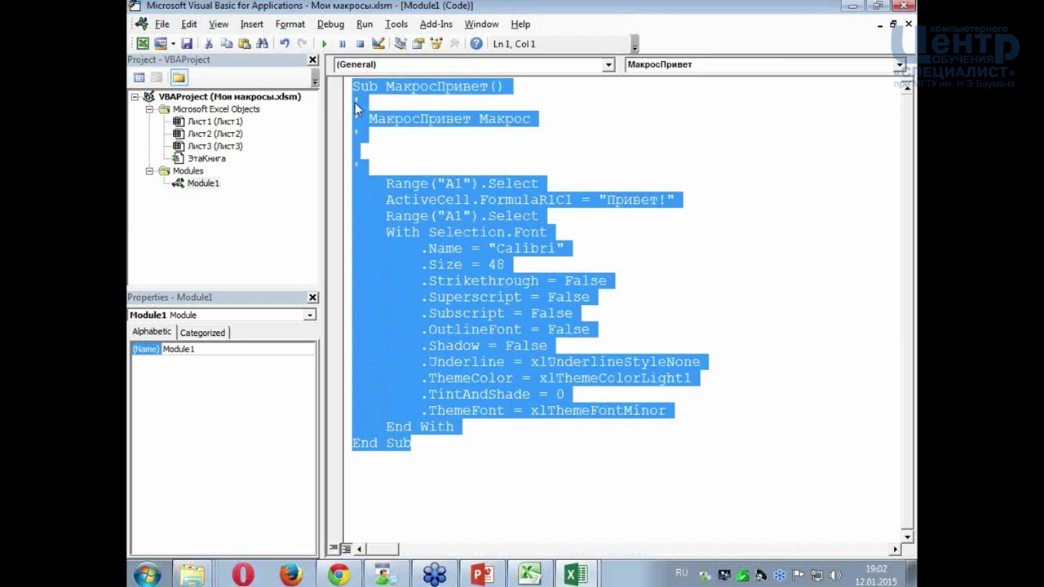
left_click(377, 457)
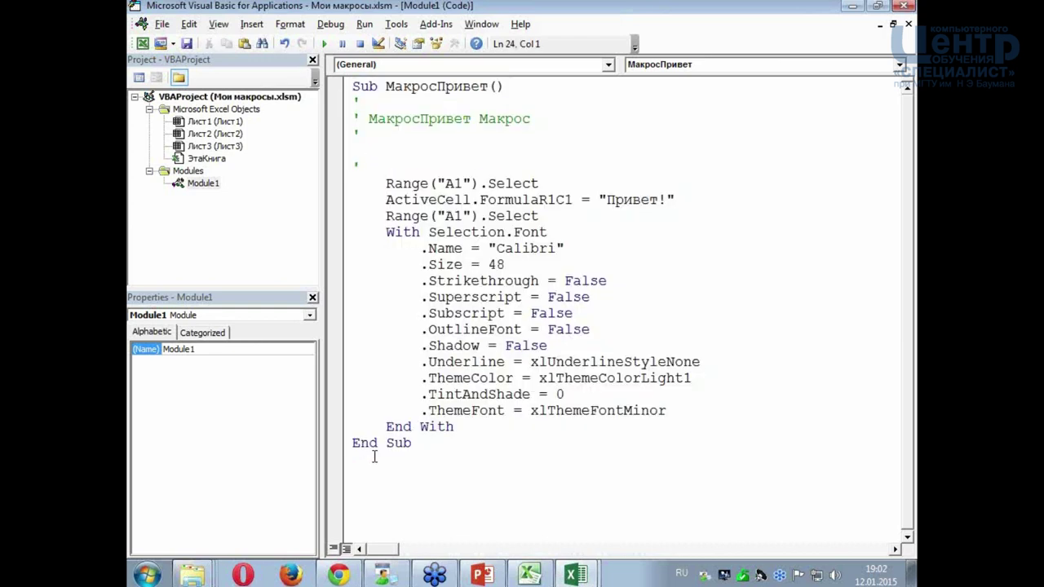
type("Sub МакросПривет() ' ' МакросПривет Макрос '  '     Range(\"A1\").Select     ActiveCell.FormulaR1C1 = \"Привет!\"     Range(\"A1\").Select     With Selection.Font         .Name = \"Calibri\"         .Size = 48         .Strikethrough = False         .Superscript = False         .Subscript = False         .OutlineFont = False         .Shadow = False         .Underline = xlUnderlineStyleNone         .ThemeColor = xlThemeColorLight1         .TintAndShade = 0         .ThemeFont = xlThemeFontMinor     End With End Sub")
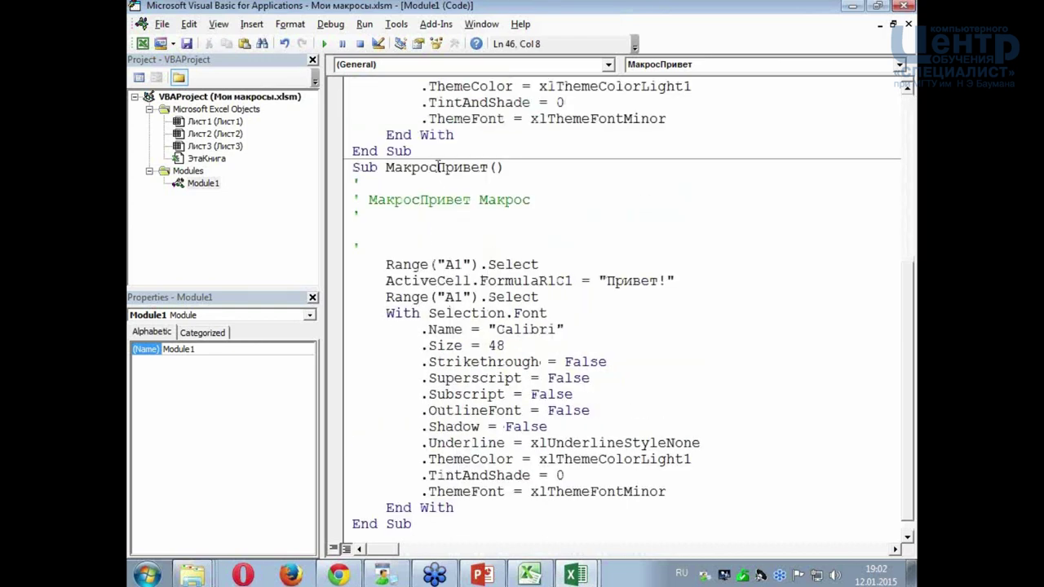
left_click(551, 215)
left_click(479, 281)
scroll(508, 256, "up", 4)
scroll(505, 253, "up", 2)
scroll(481, 212, "down", 2)
scroll(465, 261, "down", 2)
key("Left")
key("Left")
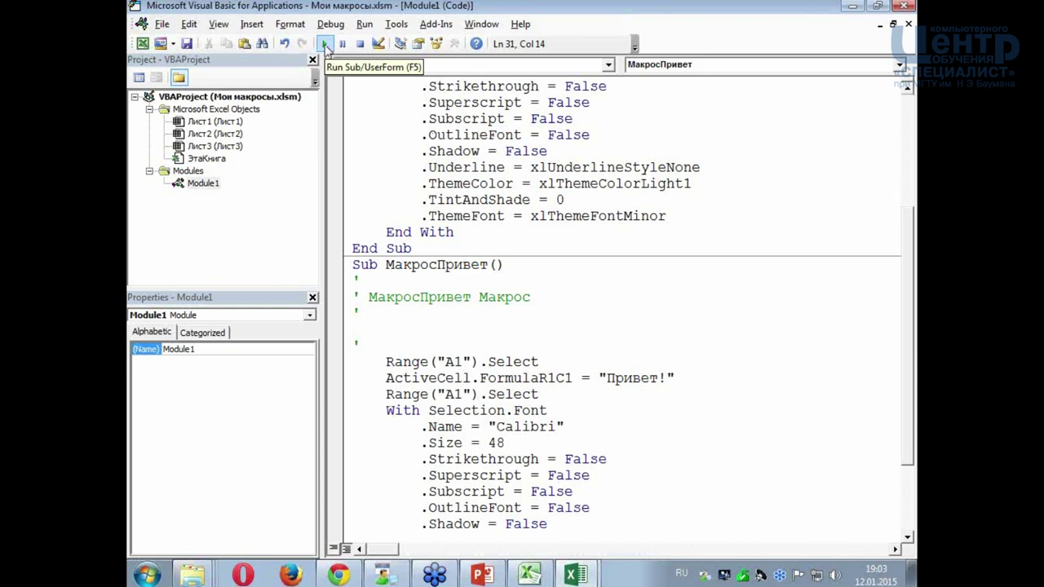
- Run the macro, dismiss the 'Ambiguous name detected' error, and undo the duplicate
left_click(325, 44)
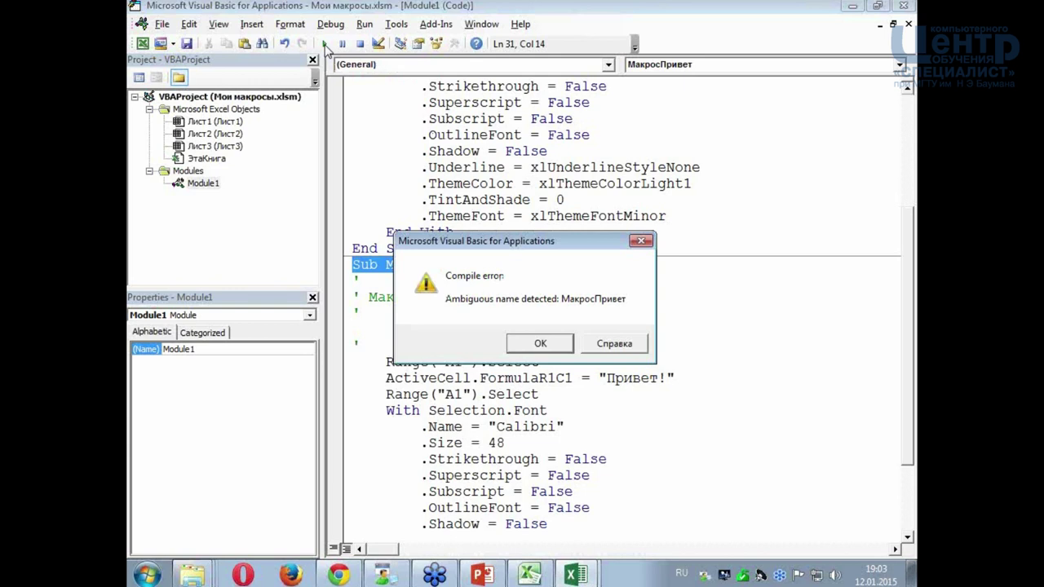
left_click(527, 338)
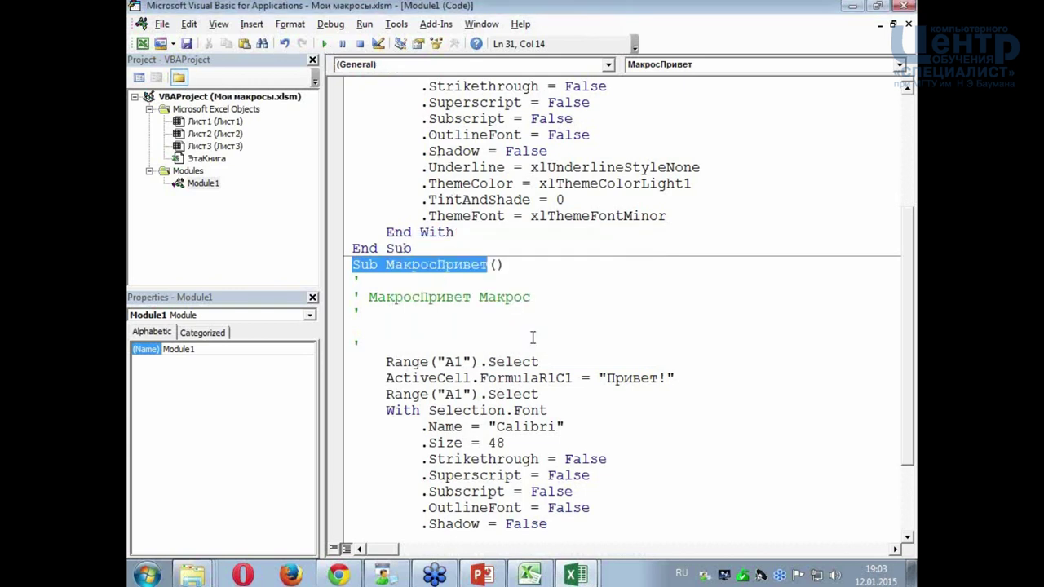
left_click(530, 310)
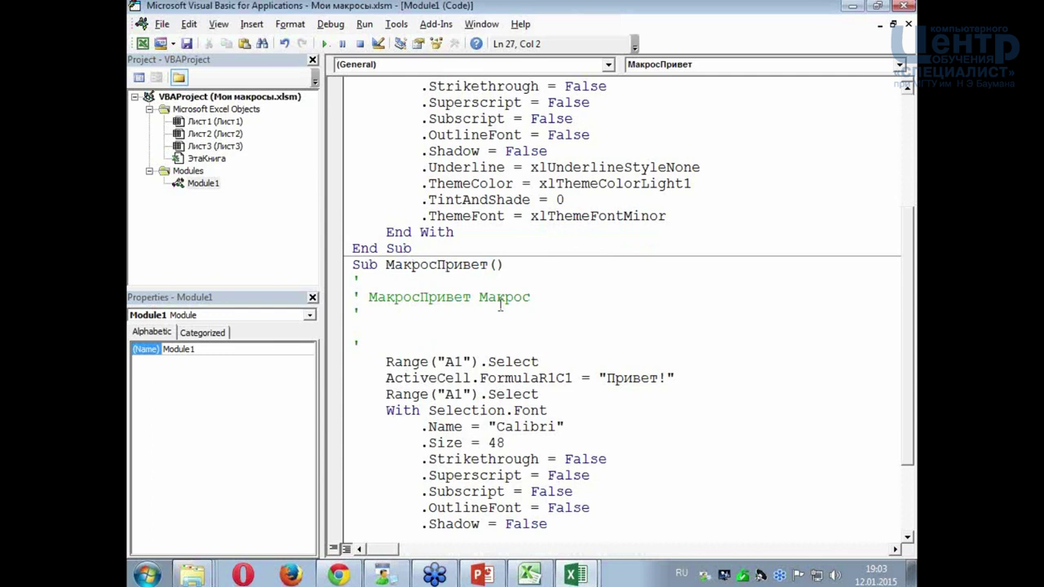
scroll(500, 304, "up", 4)
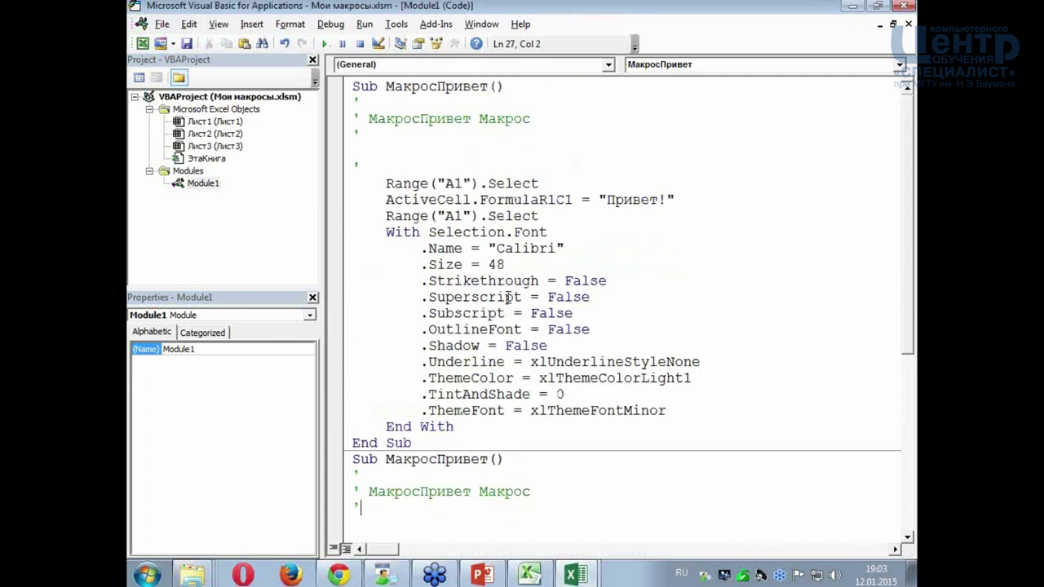
left_click(284, 44)
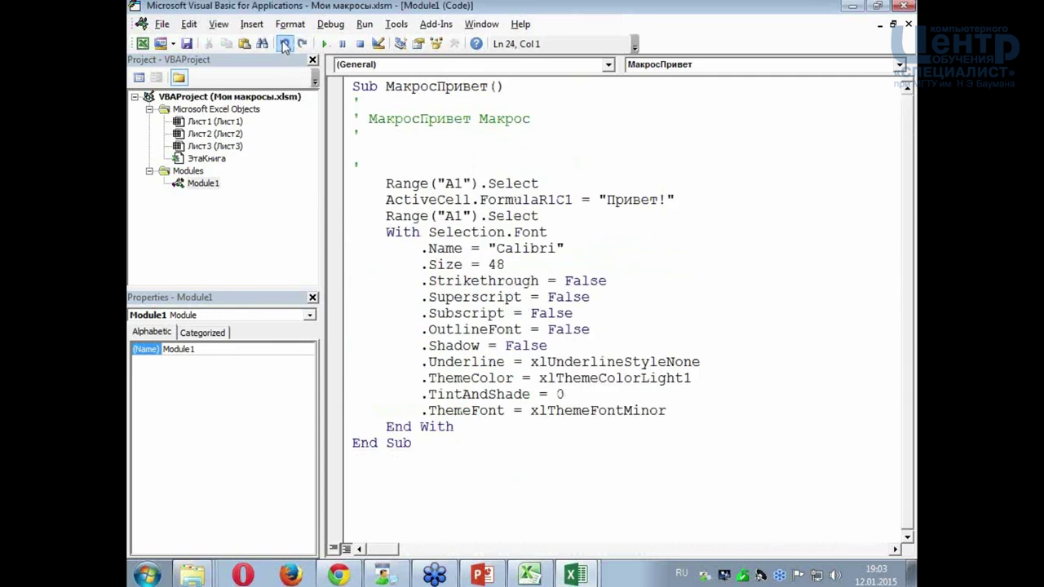
- Start a new line below End Sub and clear the stray mistyped text
key("Return")
left_click(522, 282)
left_click(363, 476)
type("ы")
key("BackSpace")
key("alt+shift")
type("sub")
key("alt+shift")
type("С")
key("BackSpace")
key("BackSpace")
type("дывлапдв")
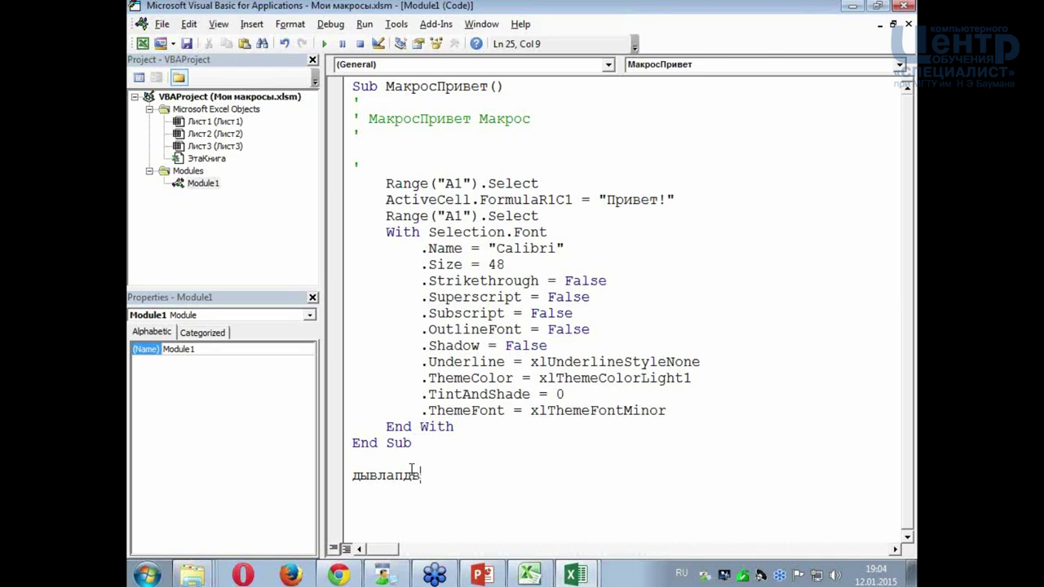
key("BackSpace")
key("BackSpace")
key("BackSpace")
key("BackSpace")
key("BackSpace")
key("BackSpace")
key("BackSpace")
key("BackSpace")
type("ы")
key("BackSpace")
- Declare Sub НовыйГод so VBA adds the parentheses and End Sub
key("alt+shift")
type("sub")
key("alt+shift")
type("НовыйГод")
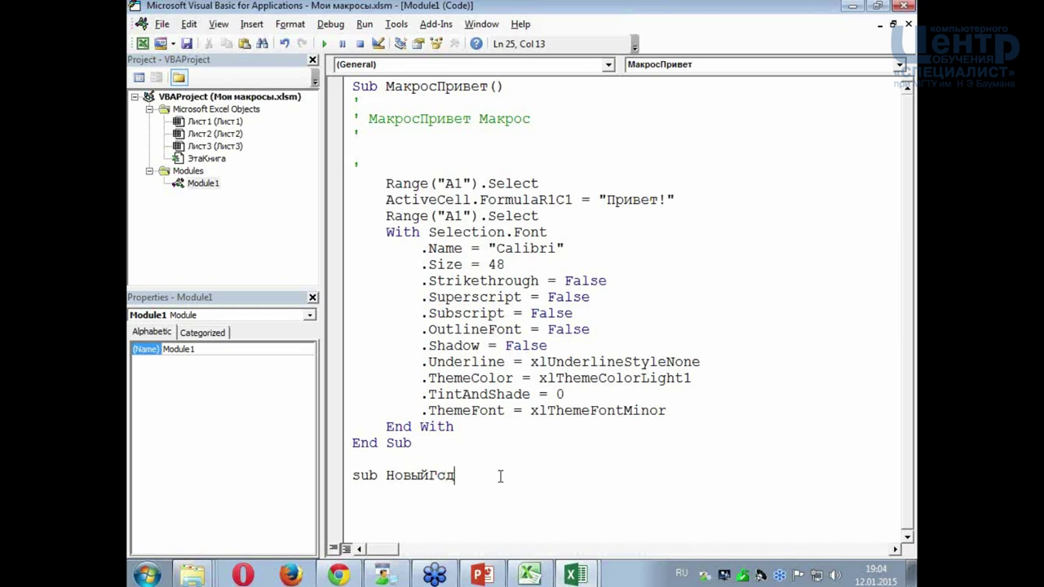
key("Return")
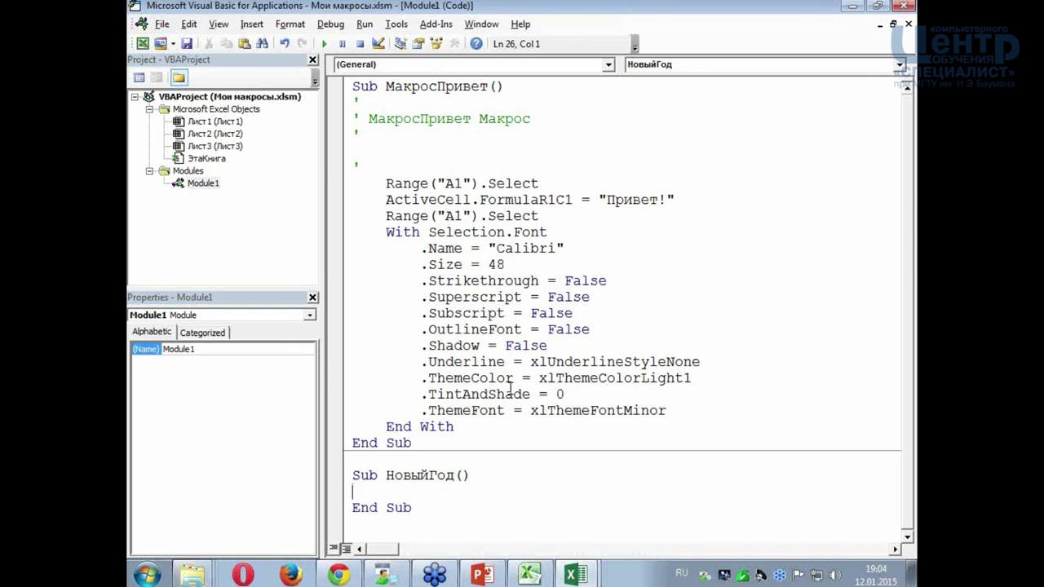
- Add blank lines inside the НовыйГод procedure
key("Return")
key("Return")
scroll(510, 389, "down", 1)
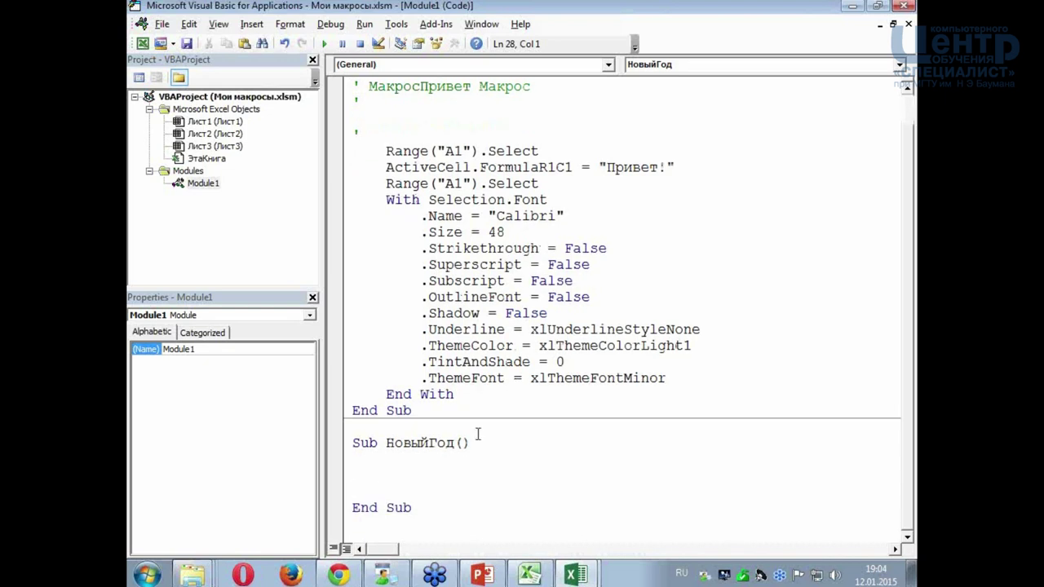
double_click(400, 507)
left_click(396, 461)
key("Return")
key("Return")
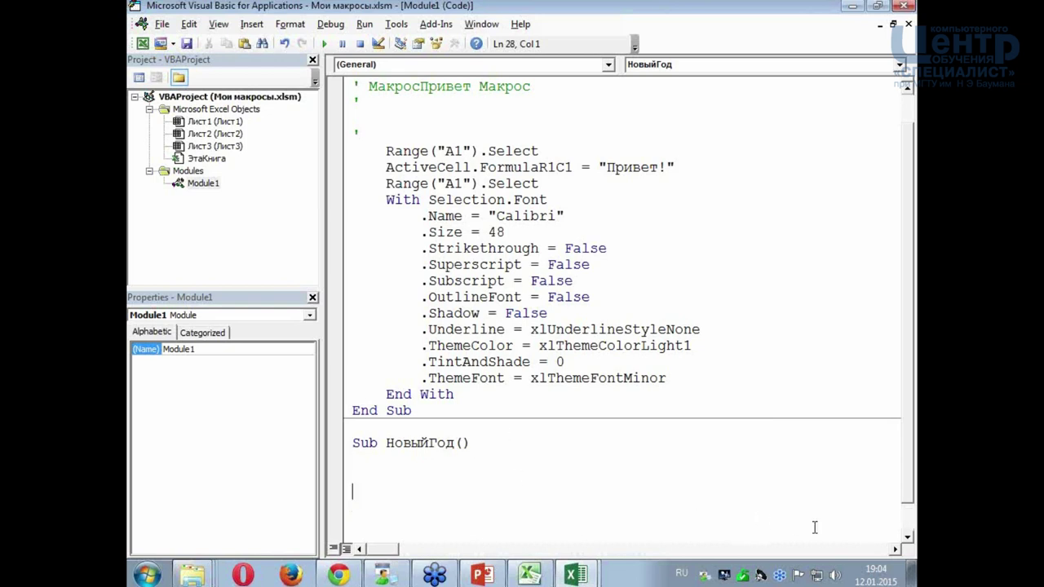
scroll(773, 484, "down", 1)
left_click(446, 441)
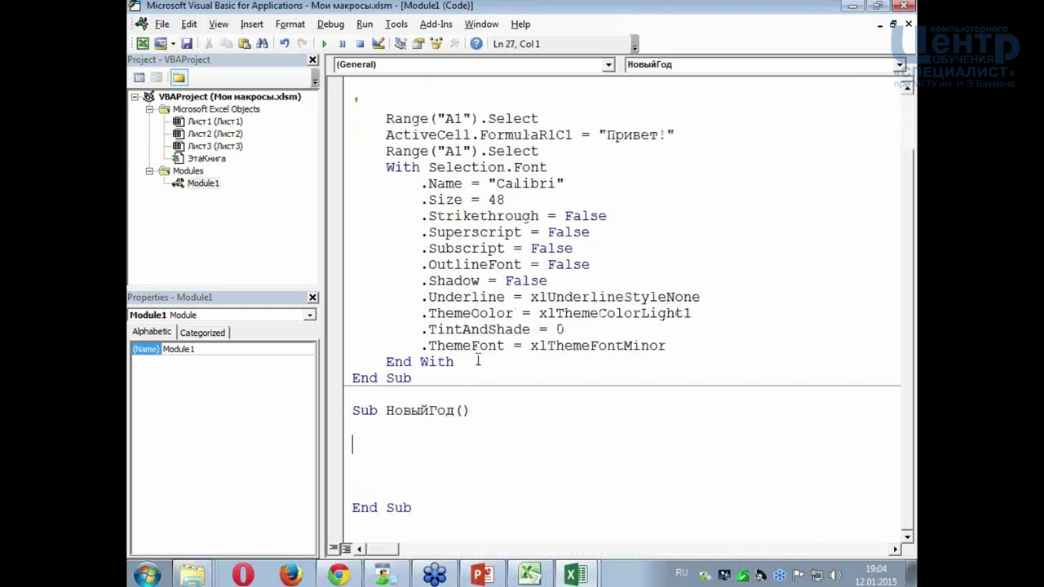
left_click(506, 183)
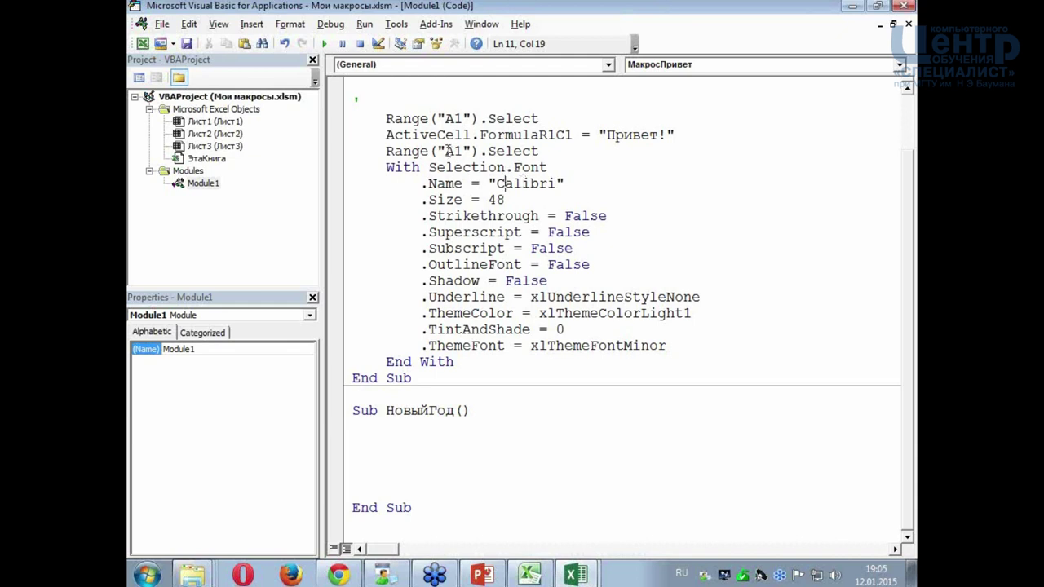
- Copy the ActiveCell line writing Привет! into НовыйГод
left_click(344, 121)
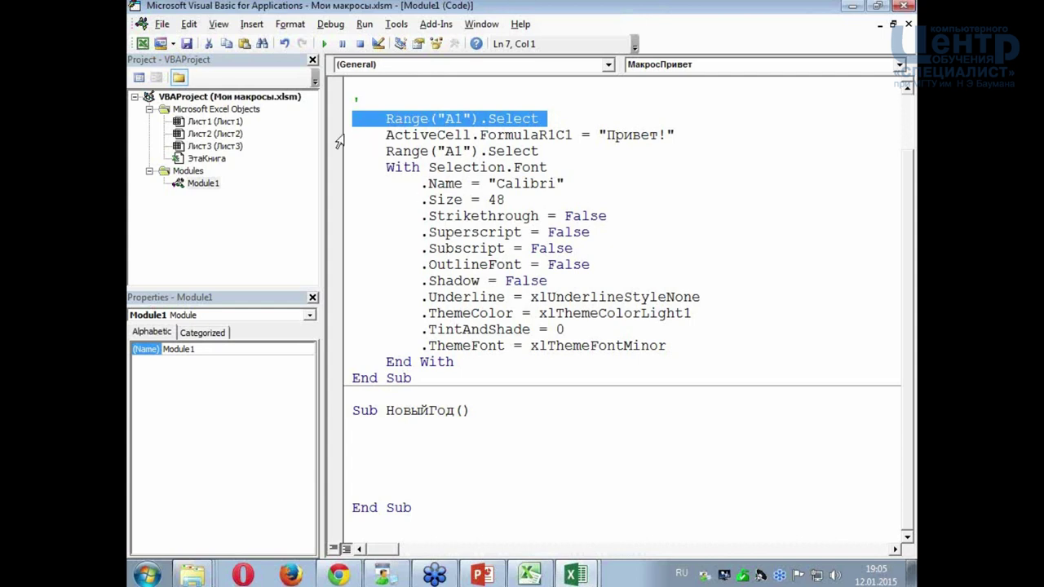
left_click(339, 141)
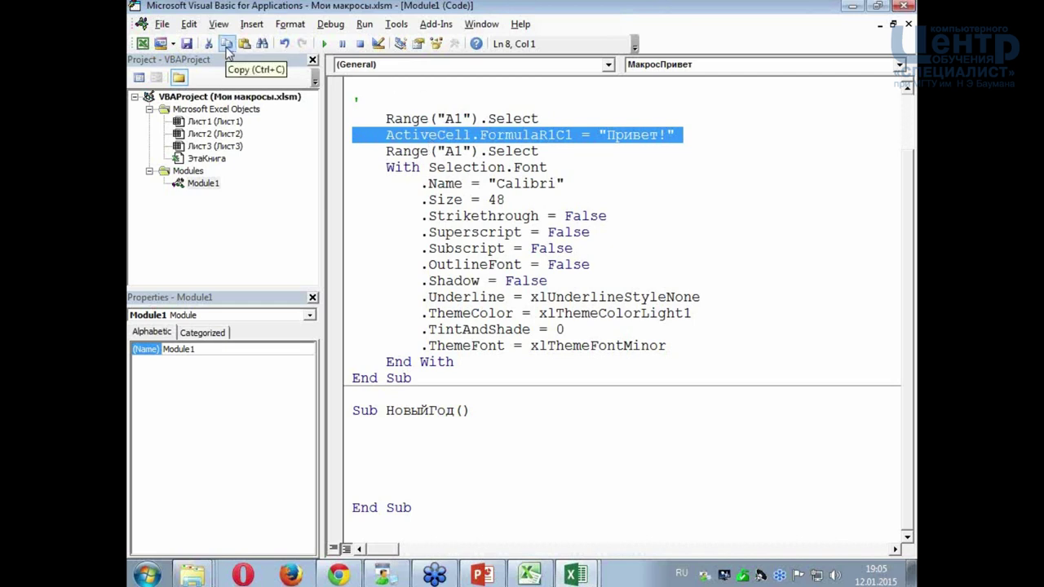
left_click(367, 442)
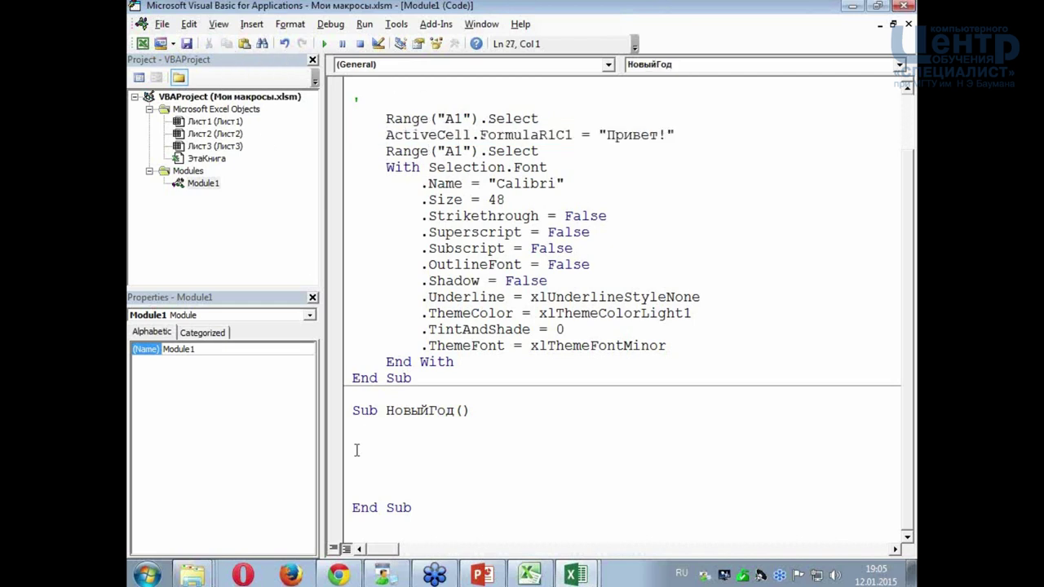
left_click(244, 43)
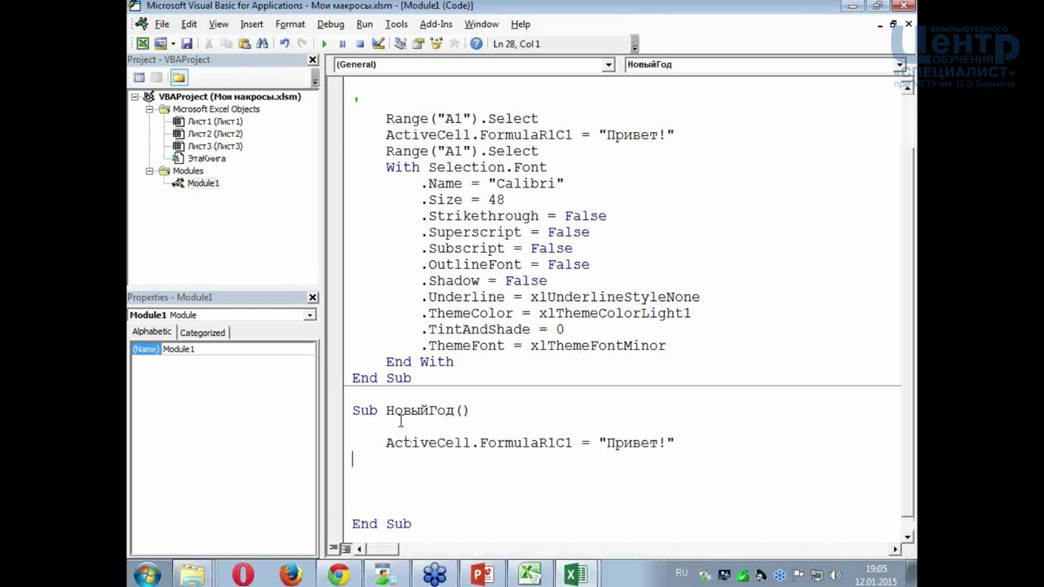
- Copy the With Selection.Font…End With block into НовыйГод below the Привет! line
scroll(401, 421, "down", 1)
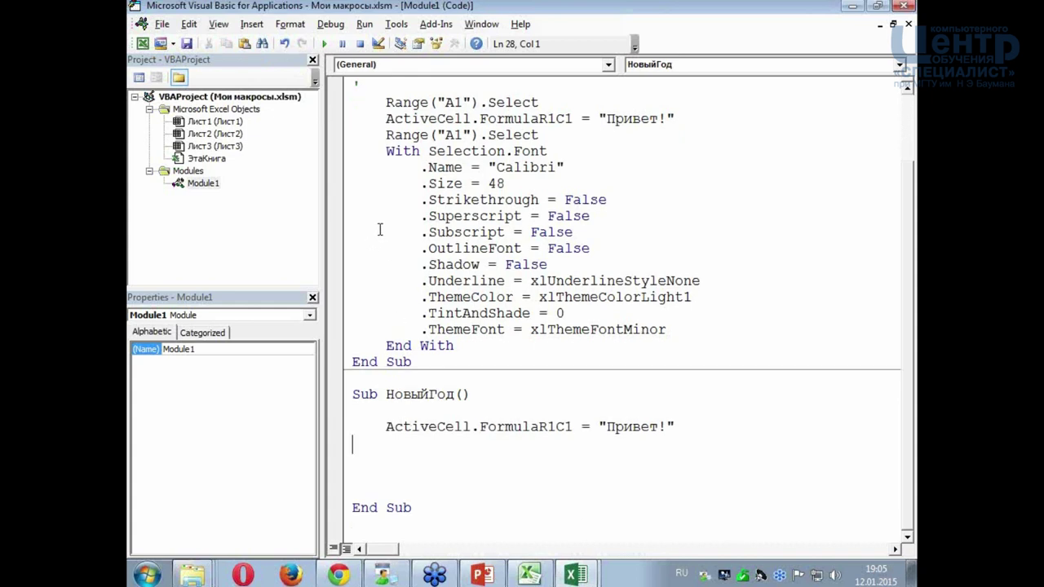
left_click(344, 137)
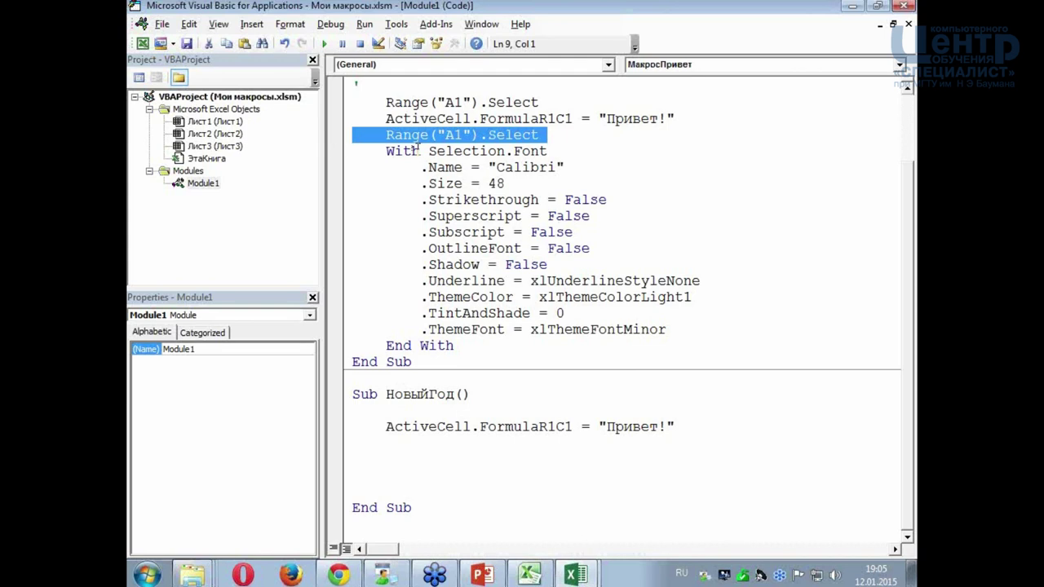
left_click(342, 152)
left_click_drag(342, 157, 339, 349)
key("ctrl+c")
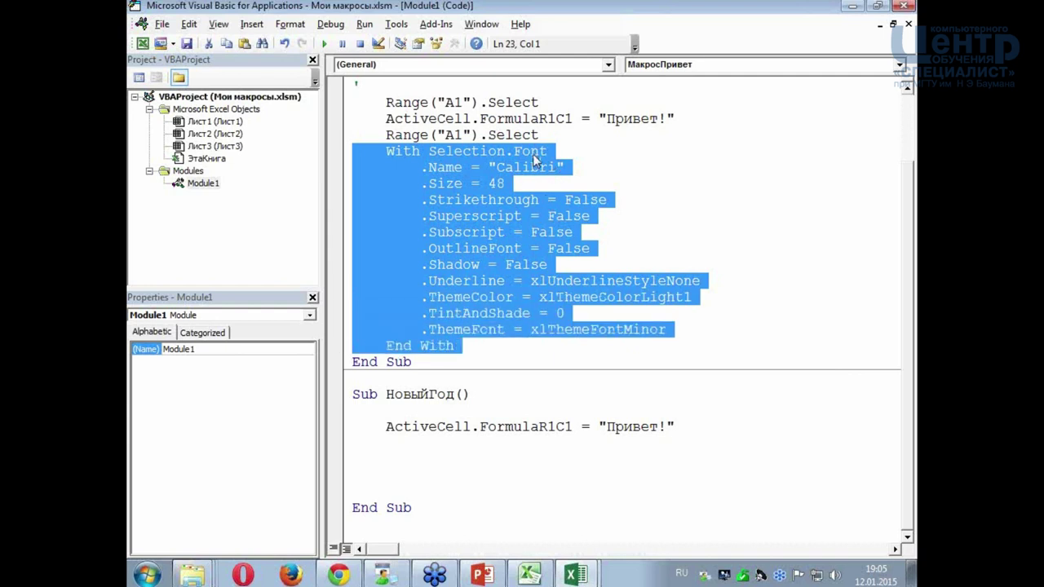
left_click(356, 444)
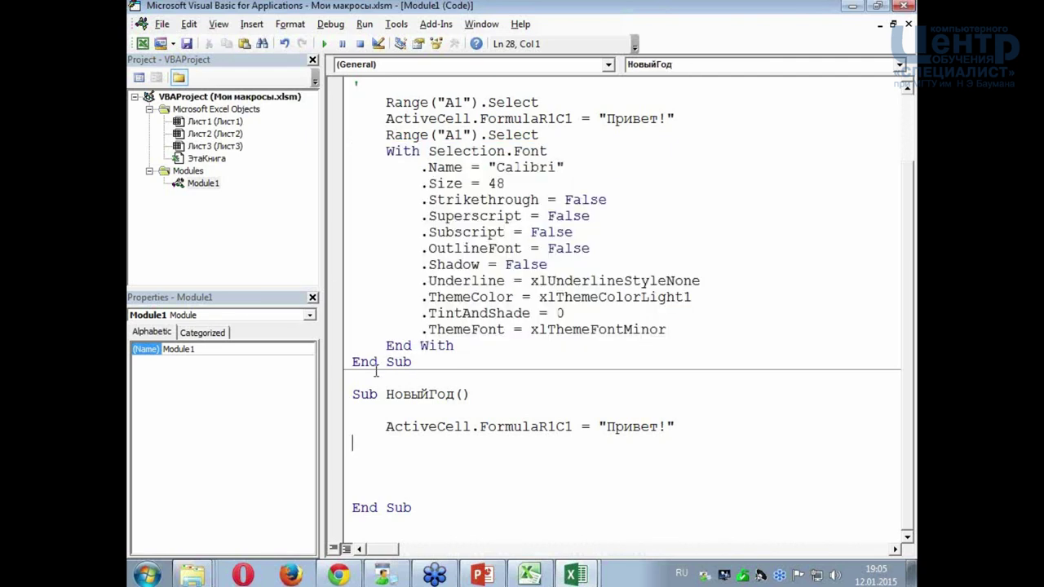
key("ctrl+v")
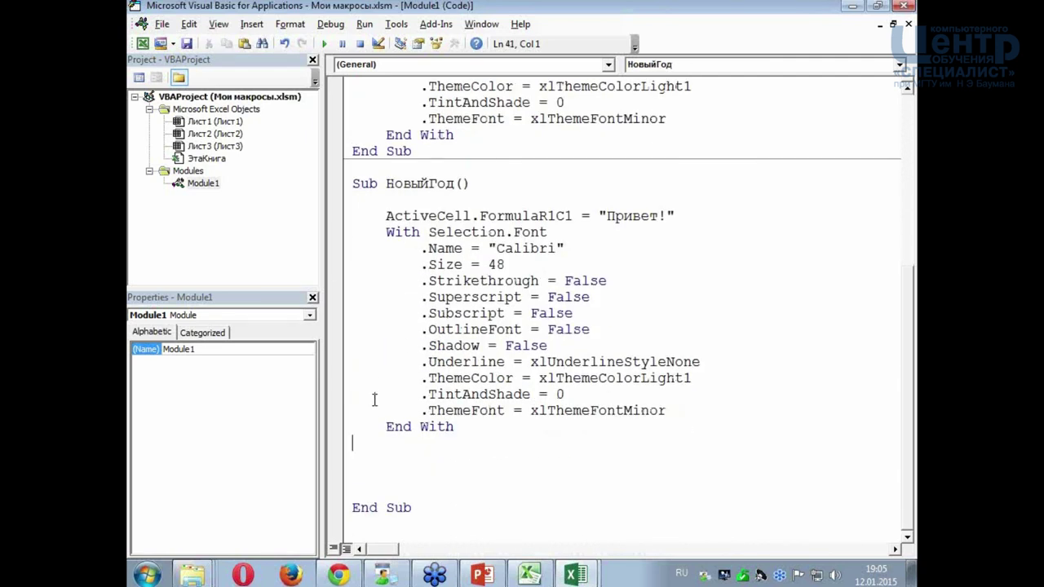
- Add a blank line after the Привет! line and select the Strikethrough through Shadow settings
scroll(375, 375, "up", 1)
left_click(683, 231)
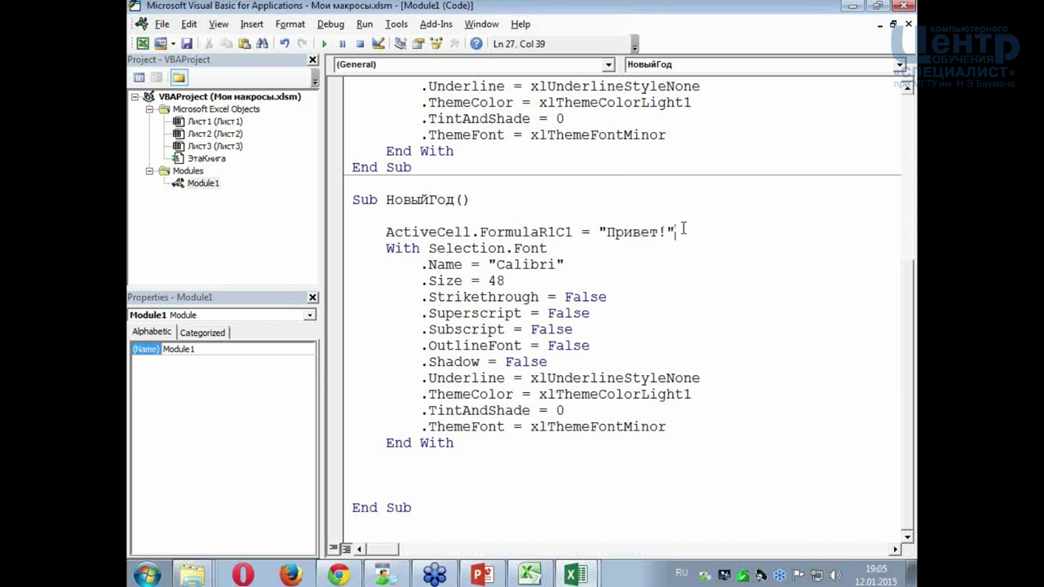
key("Return")
left_click(556, 346)
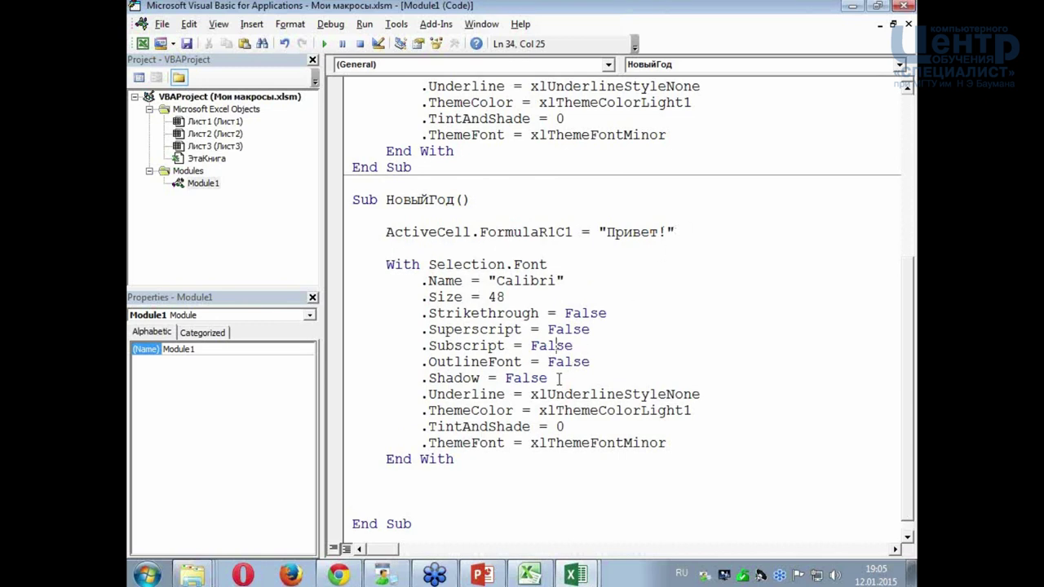
left_click_drag(559, 379, 302, 318)
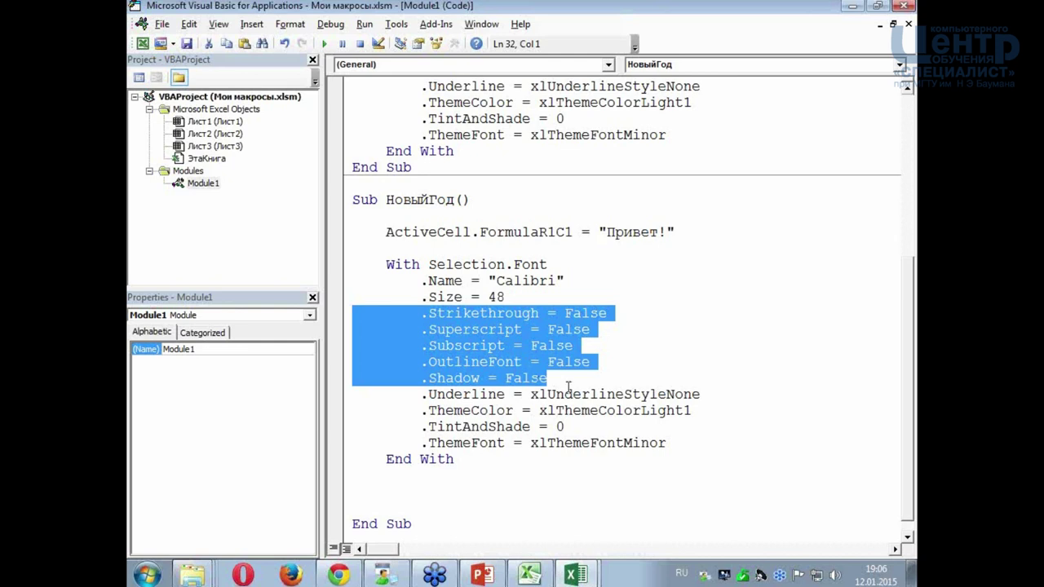
mouse_move(576, 575)
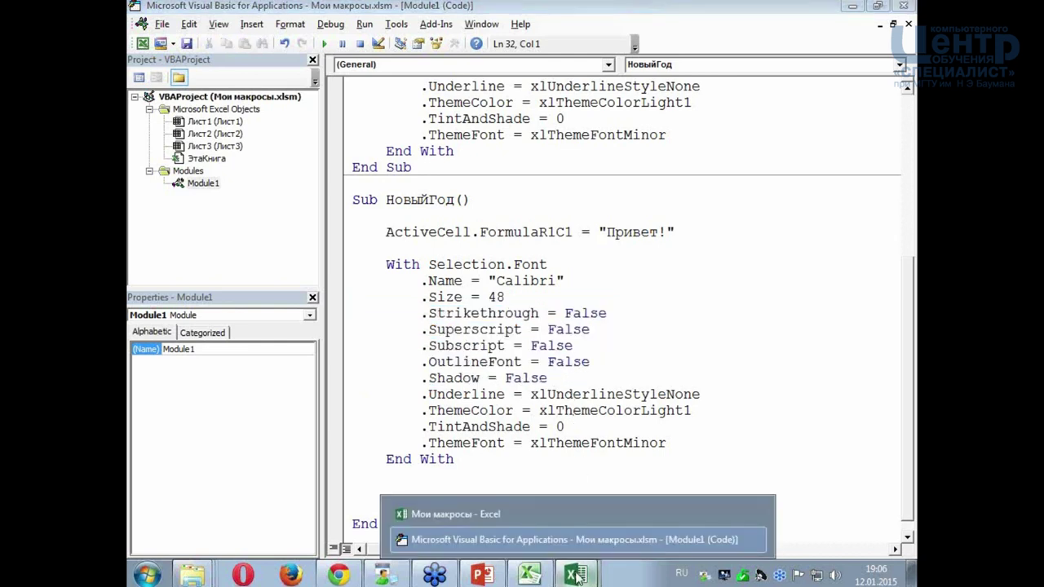
left_click(556, 515)
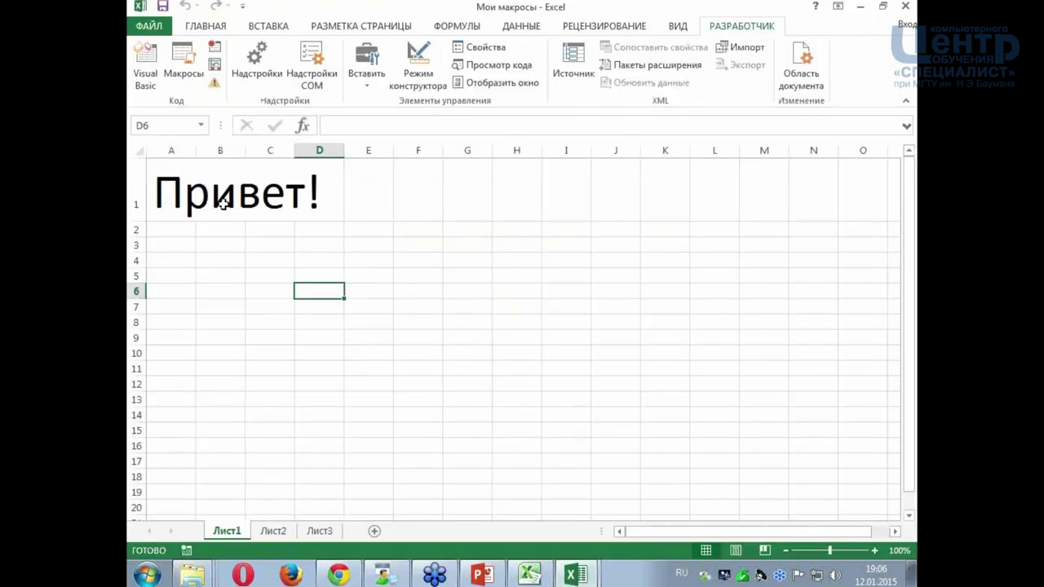
left_click(190, 184)
left_click(207, 26)
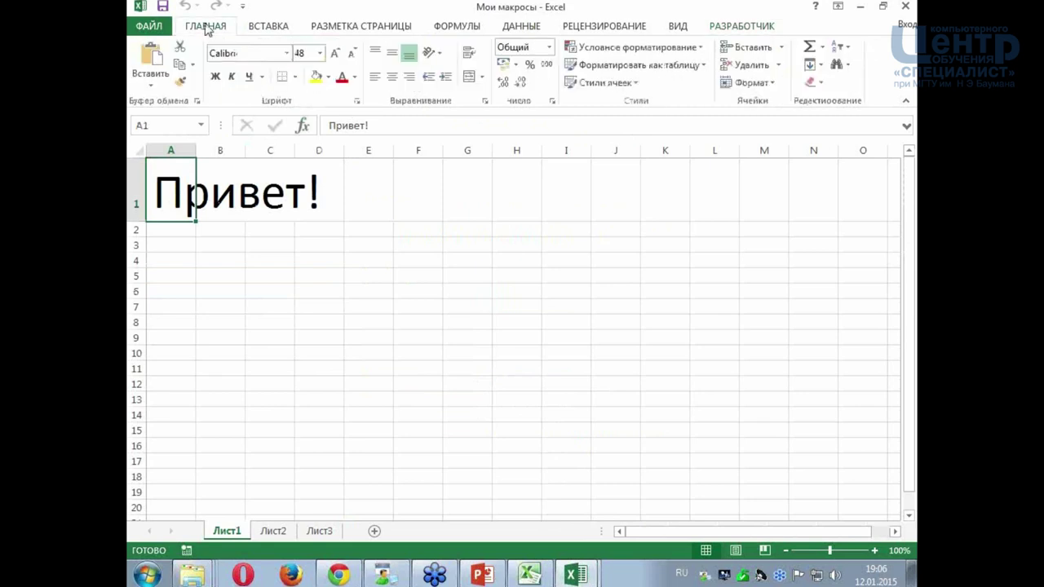
left_click(358, 100)
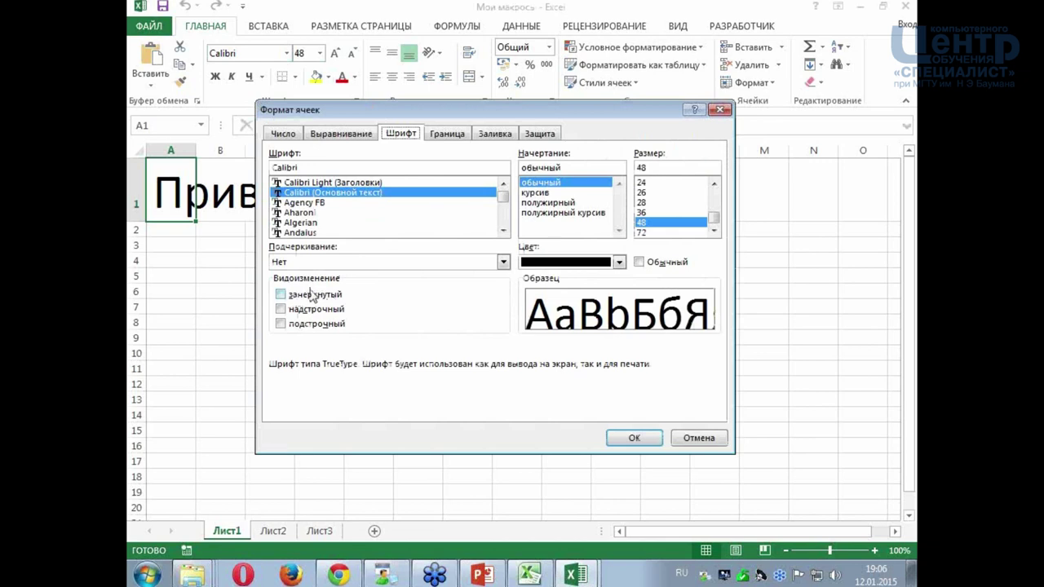
left_click(692, 439)
left_click(587, 575)
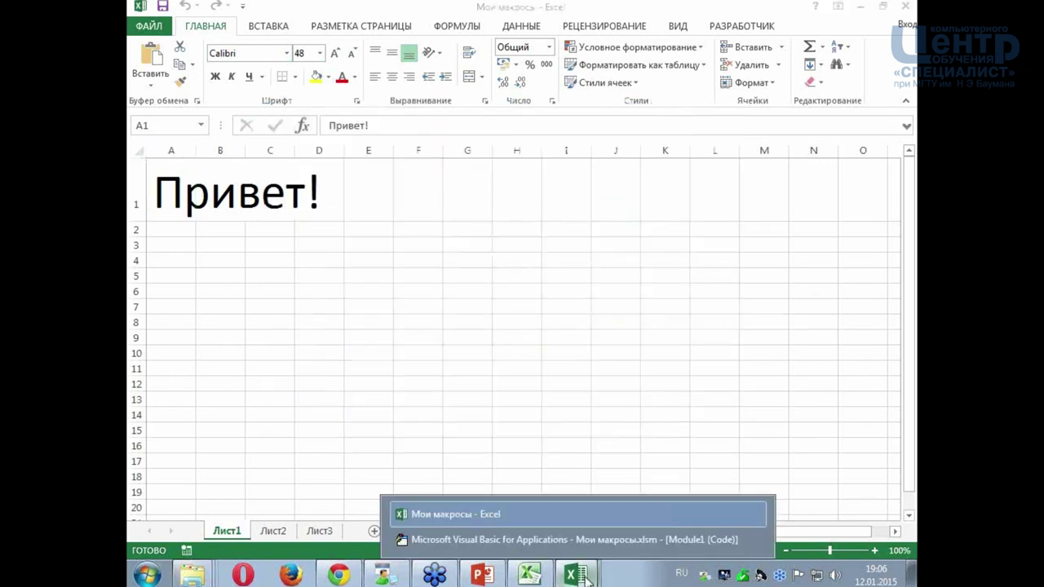
left_click(559, 539)
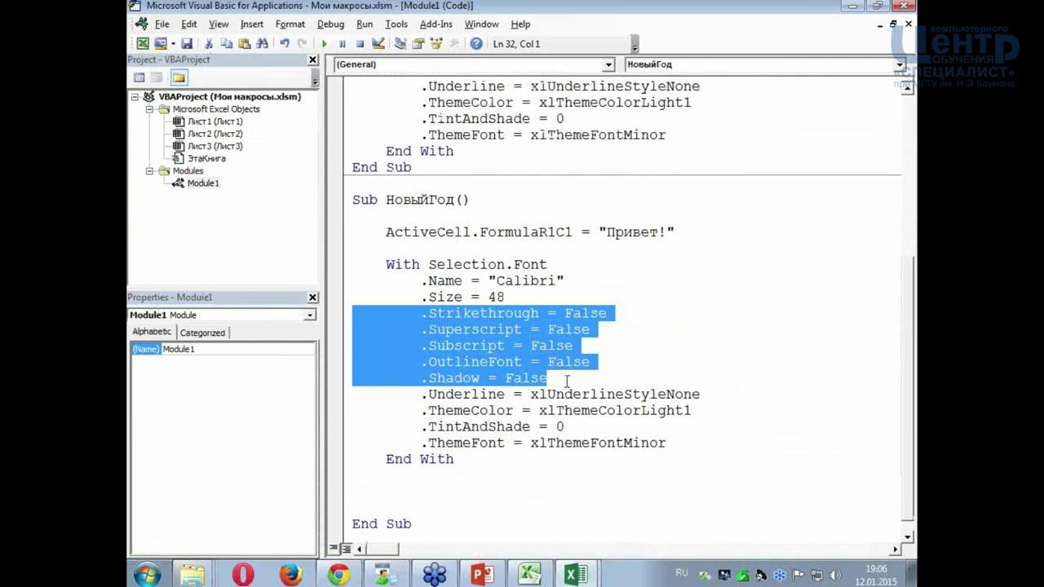
- Delete the .Strikethrough through .Shadow lines and the .Underline line from НовыйГод's font block
left_click(566, 381)
mouse_move(557, 377)
left_mouse_down()
mouse_move(444, 361)
mouse_move(330, 318)
left_mouse_up()
key("Delete")
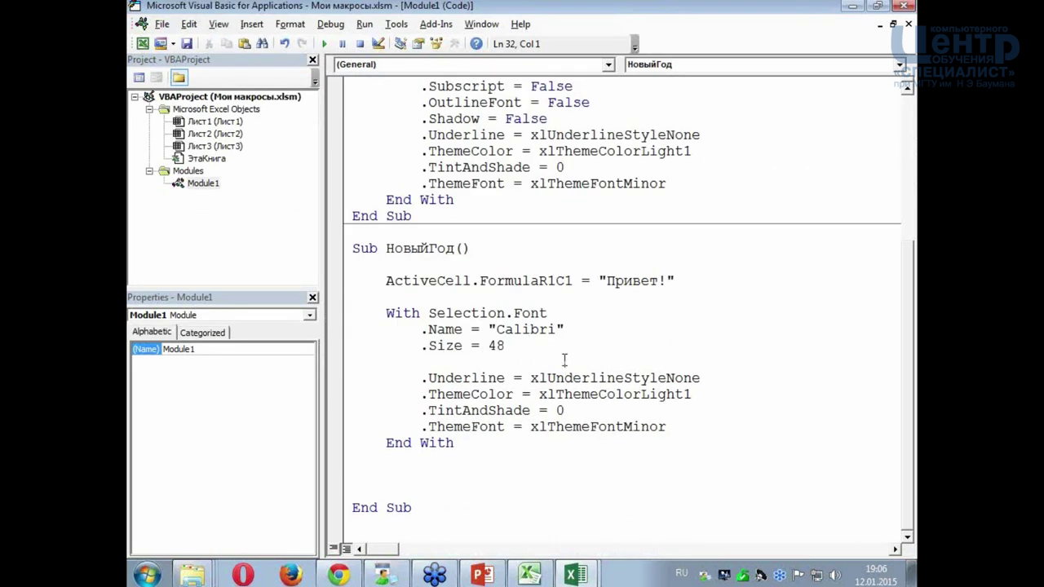
double_click(484, 378)
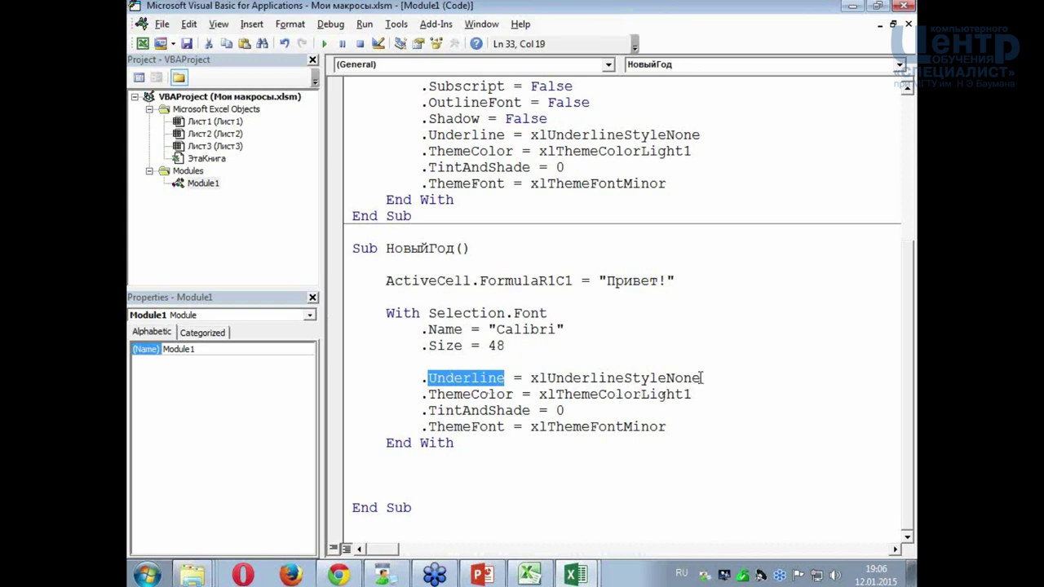
left_click_drag(698, 377, 356, 363)
key("Delete")
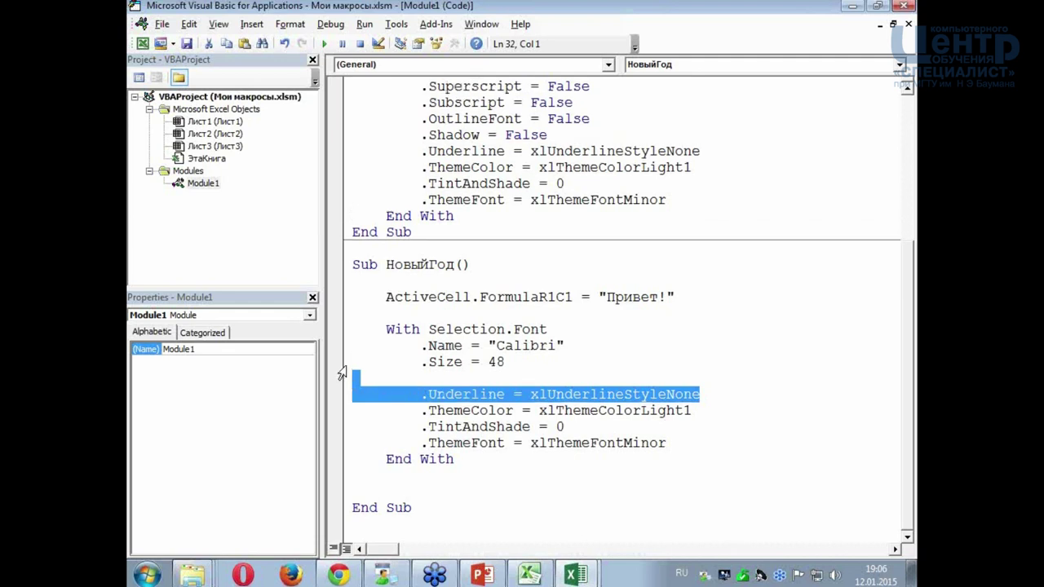
key("Delete")
- Delete the .ThemeColor, .TintAndShade and .ThemeFont lines and the empty line before End With
left_click(488, 394)
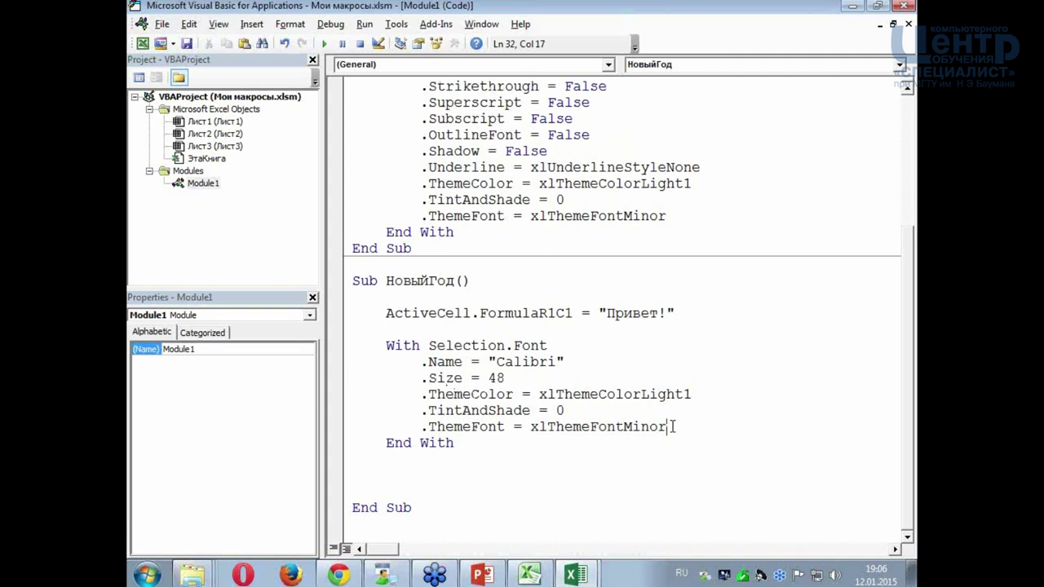
left_click_drag(674, 427, 320, 400)
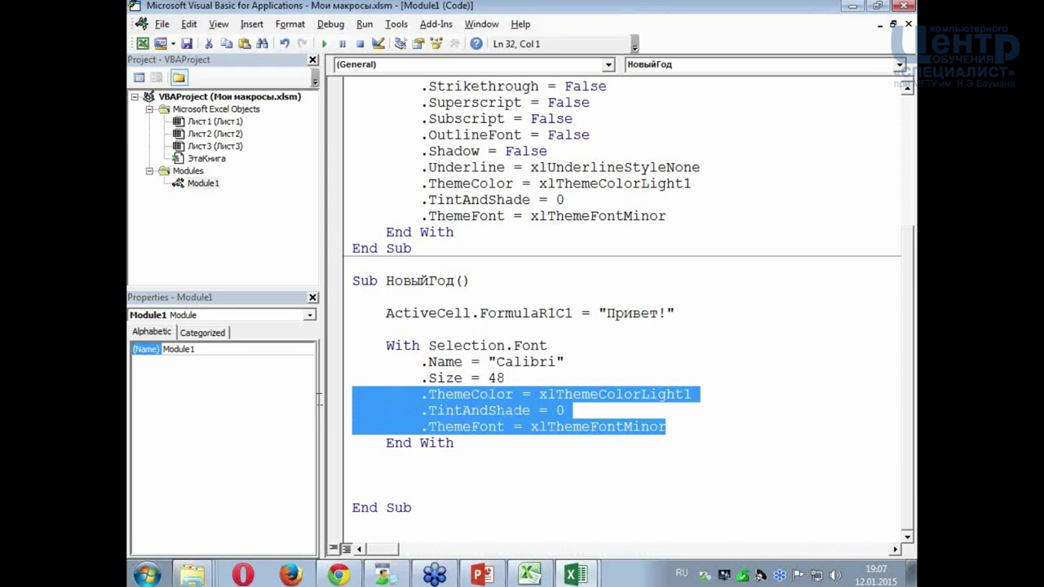
key("Delete")
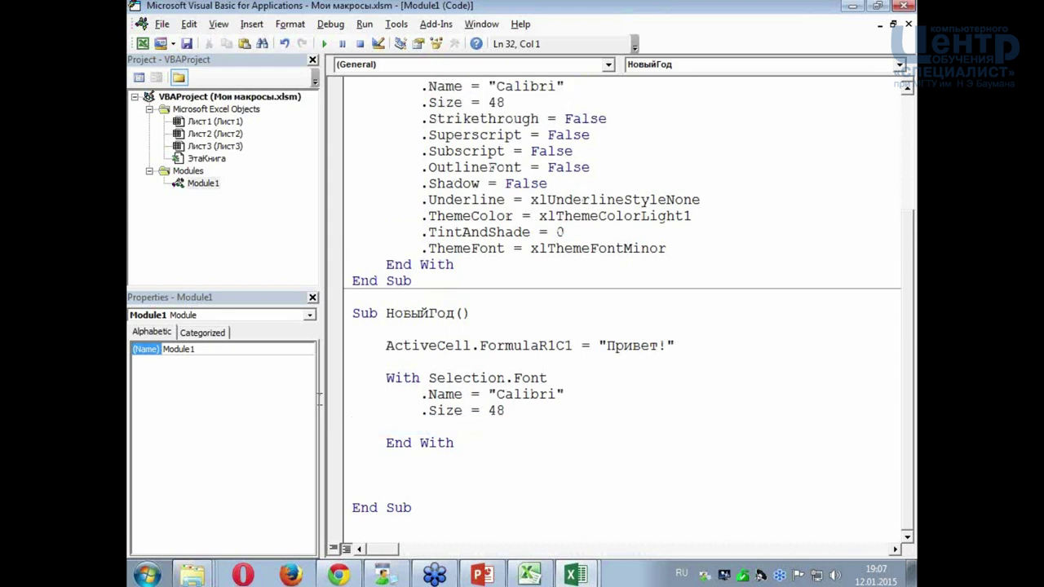
key("Delete")
key("Down")
left_click(541, 441)
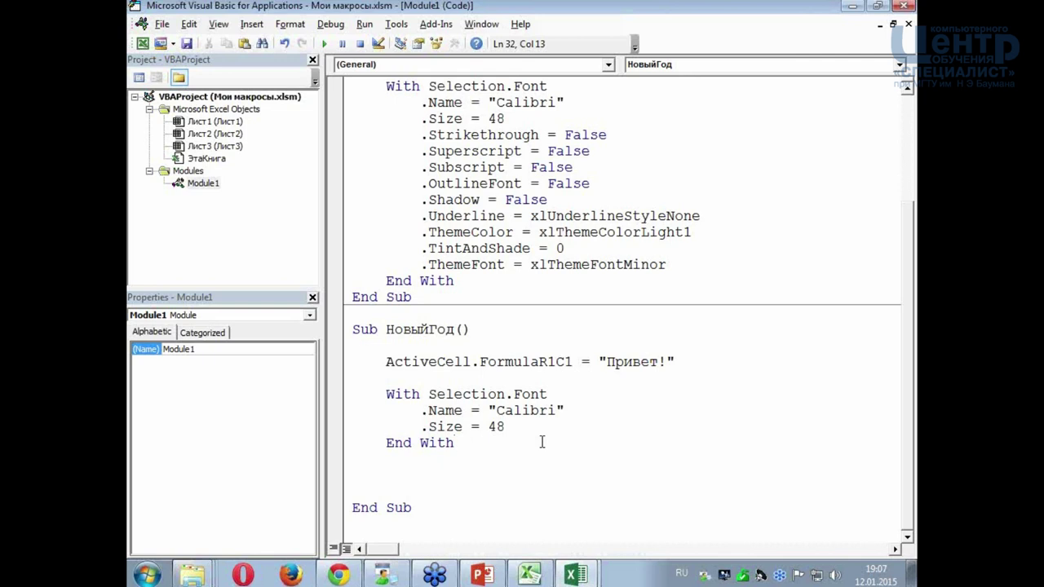
left_click_drag(506, 428, 488, 429)
left_click(570, 457)
scroll(571, 459, "up", 1)
scroll(571, 459, "up", 1)
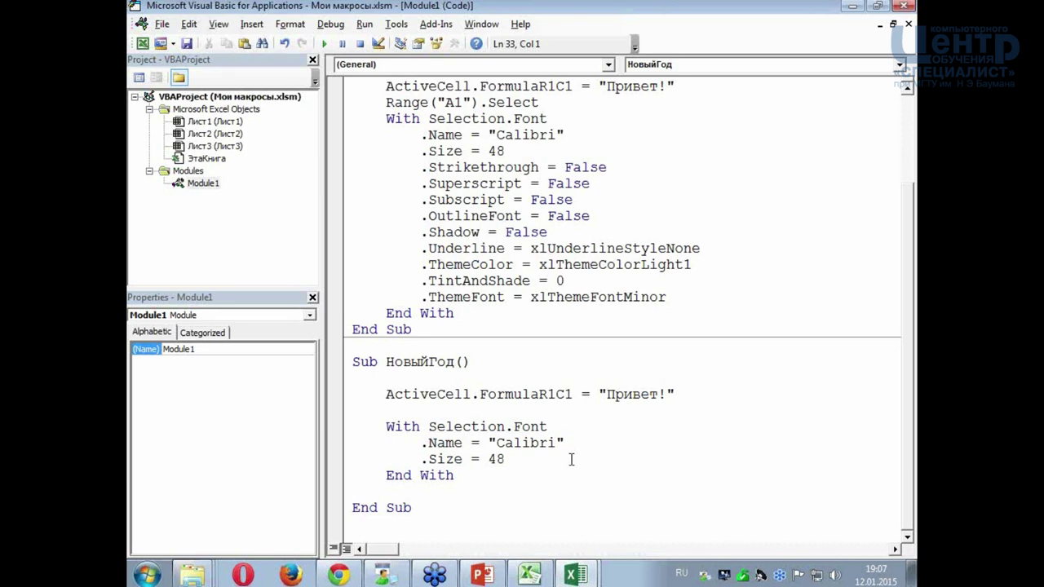
- Change the greeting text from Привет to 'С Новым 2015 годом'
double_click(631, 398)
type("С ")
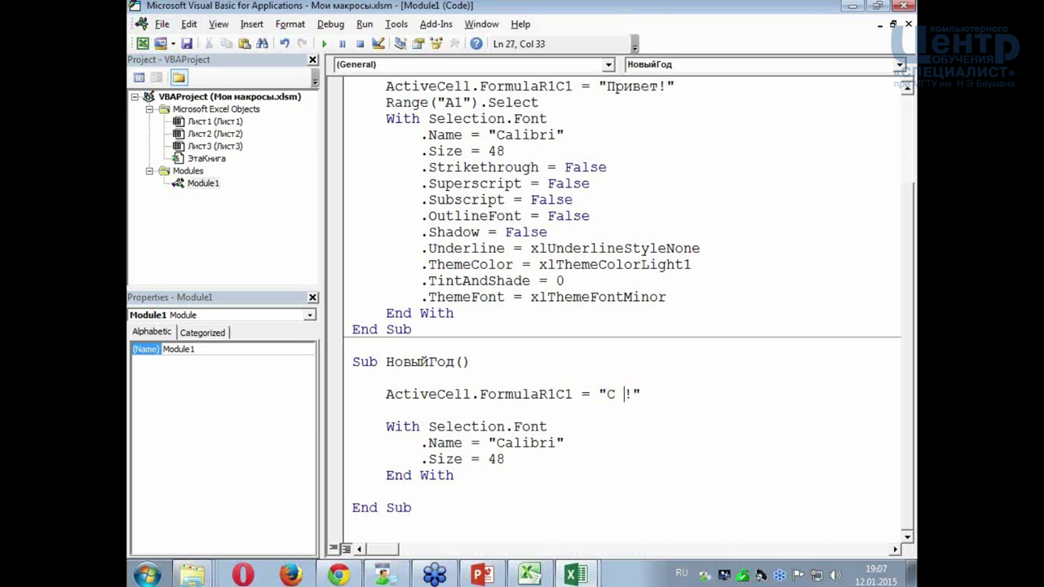
type("Новый")
key("BackSpace")
type("м 2015 годом")
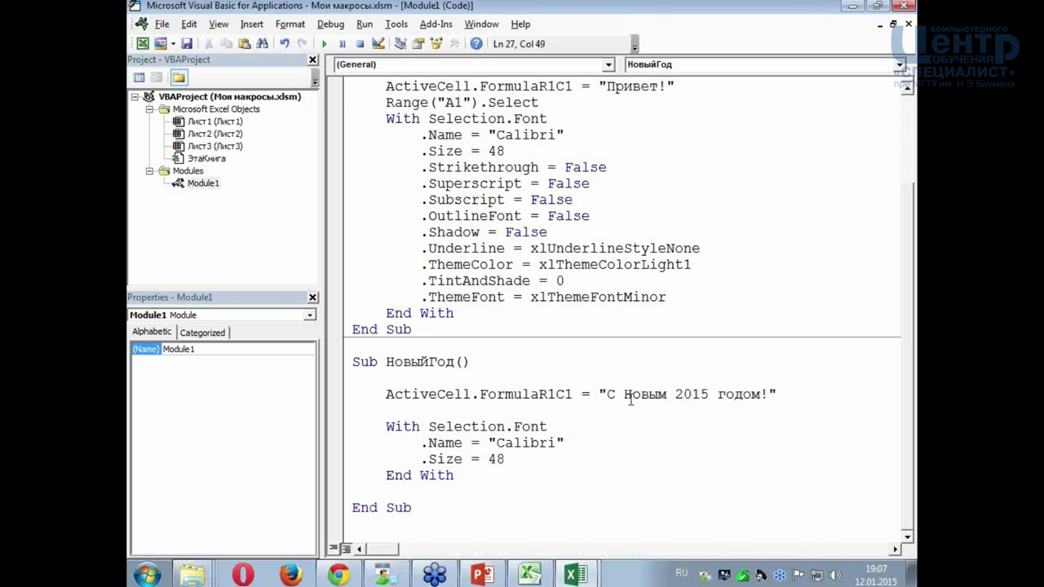
- Change .Size from 48 to 99, save the workbook, and restore down the VBA window
left_click(638, 443)
left_click_drag(487, 459, 506, 460)
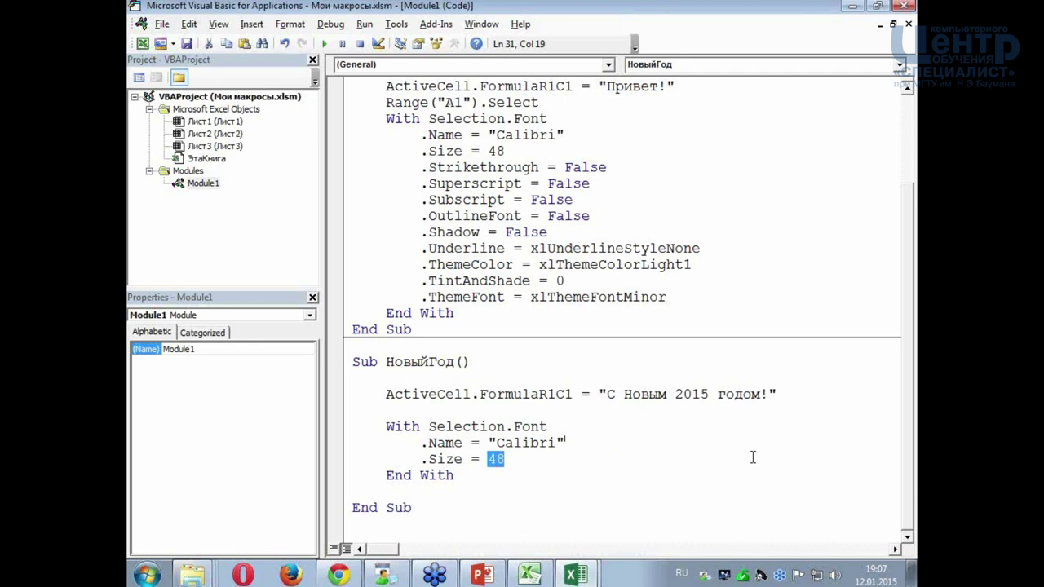
type("99")
left_click(617, 441)
key("Up")
key("Up")
key("Up")
key("Up")
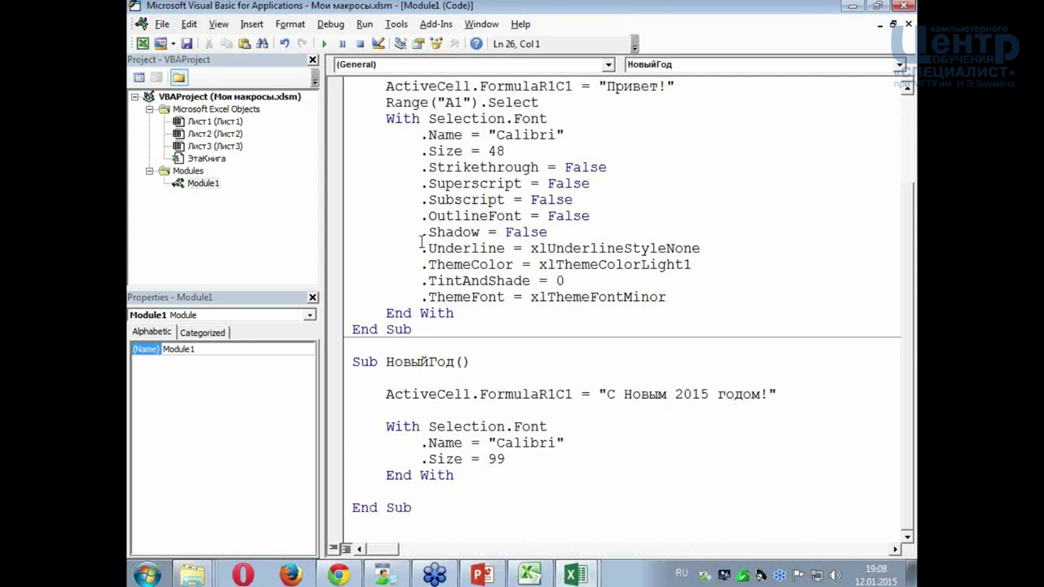
left_click(484, 392)
left_click(476, 411)
left_click(509, 459)
left_click(187, 44)
left_click(878, 6)
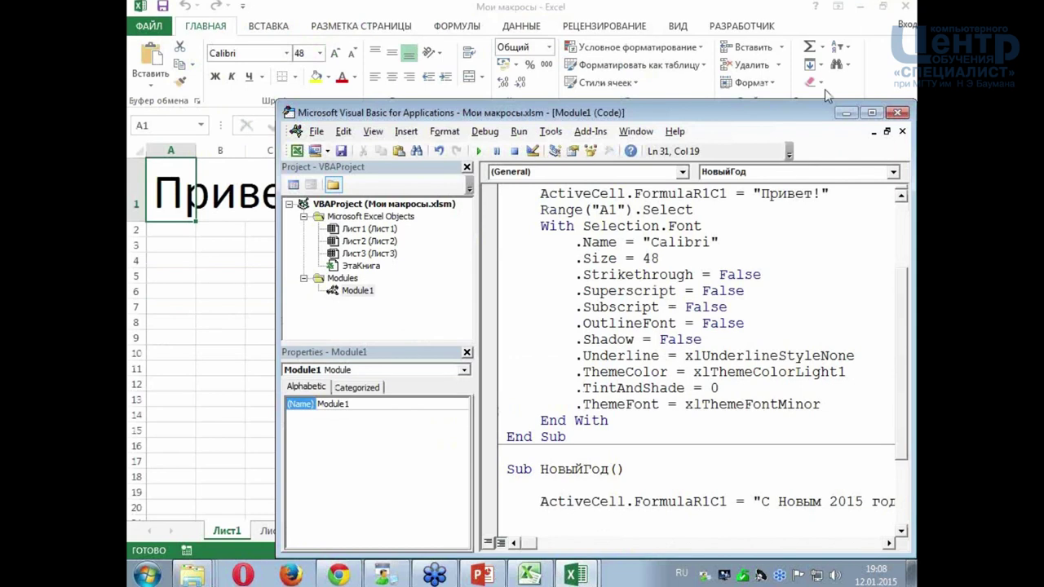
- Narrow the VBA project pane, then switch to Лист2 in Excel and select cell E6
left_click_drag(475, 379, 388, 379)
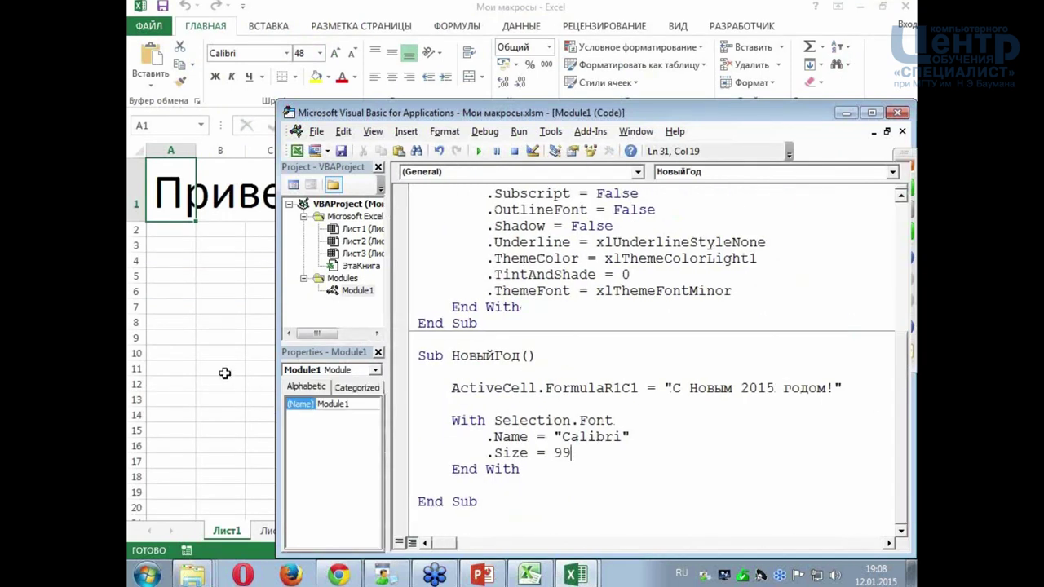
left_click(224, 372)
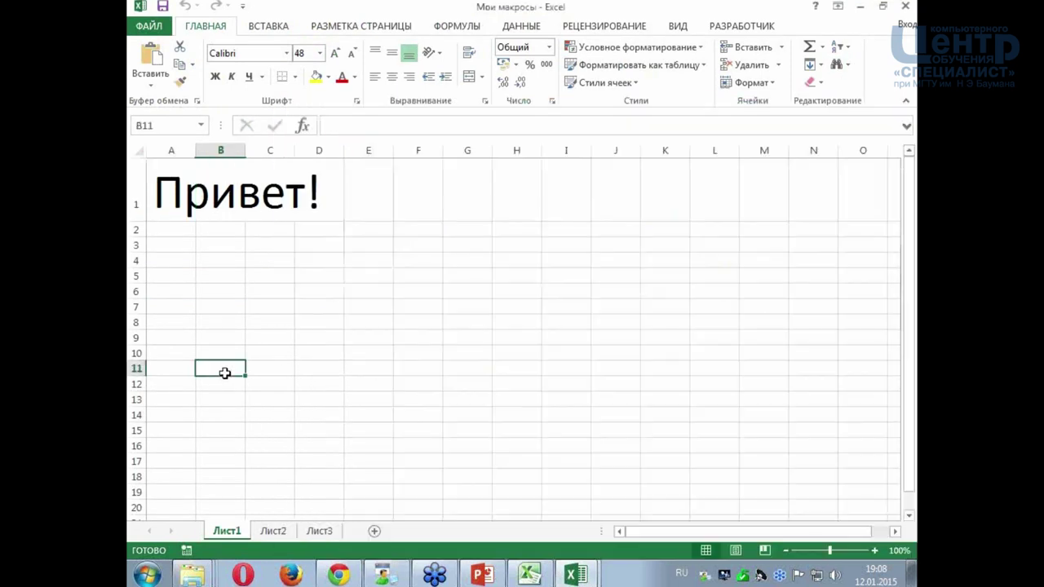
left_click(274, 531)
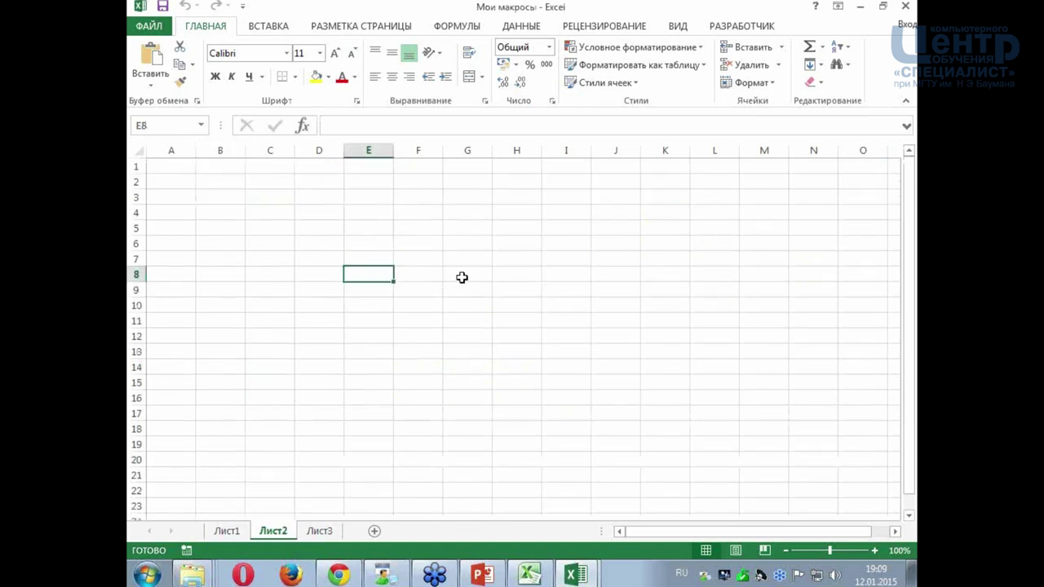
left_click(419, 275)
left_click(375, 247)
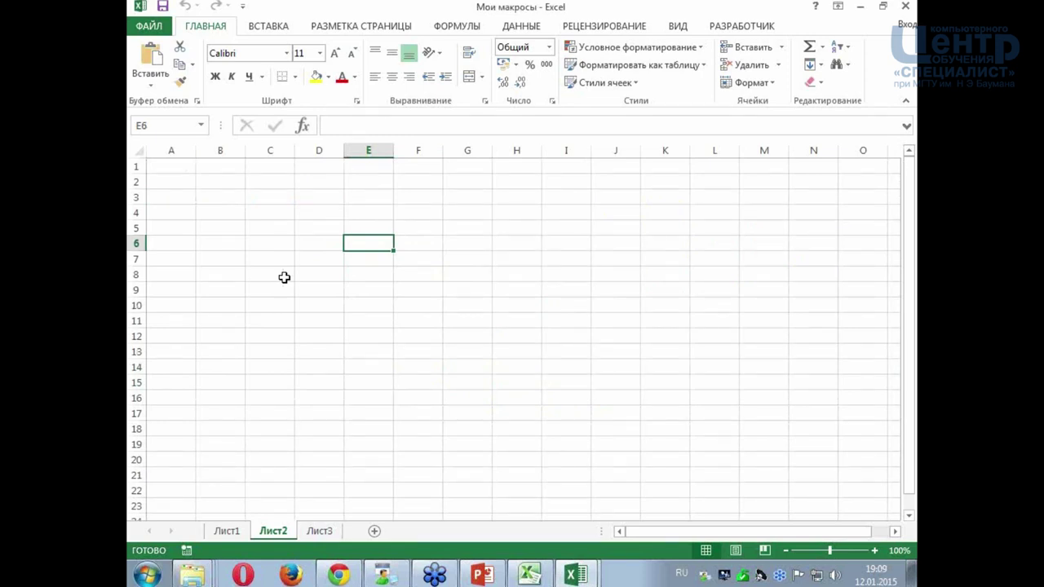
- Run the НовыйГод macro to write a 99-point 'С Новым 2015 годом!' into E6
left_click(736, 29)
left_click(186, 65)
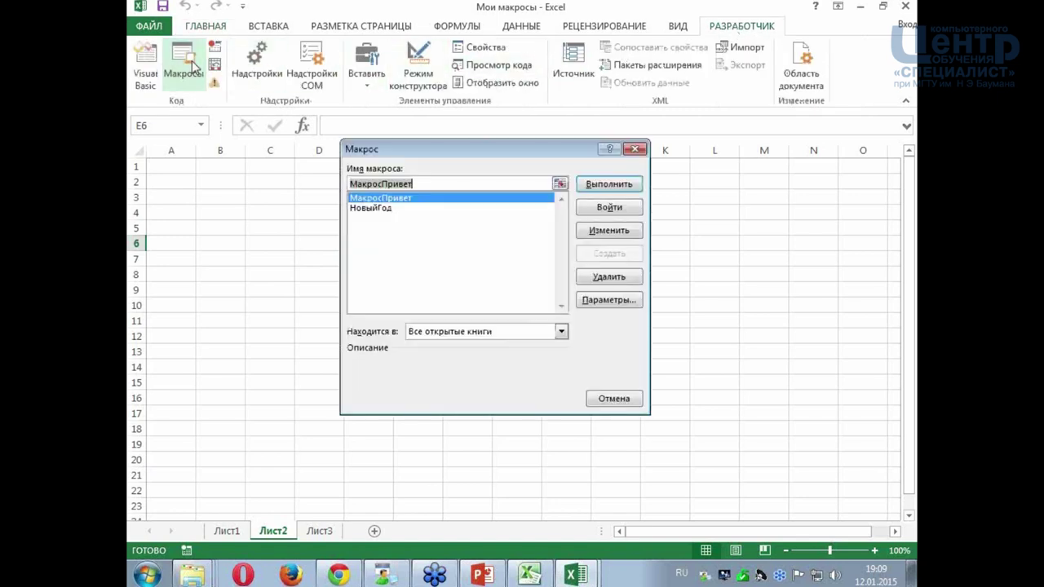
left_click(392, 208)
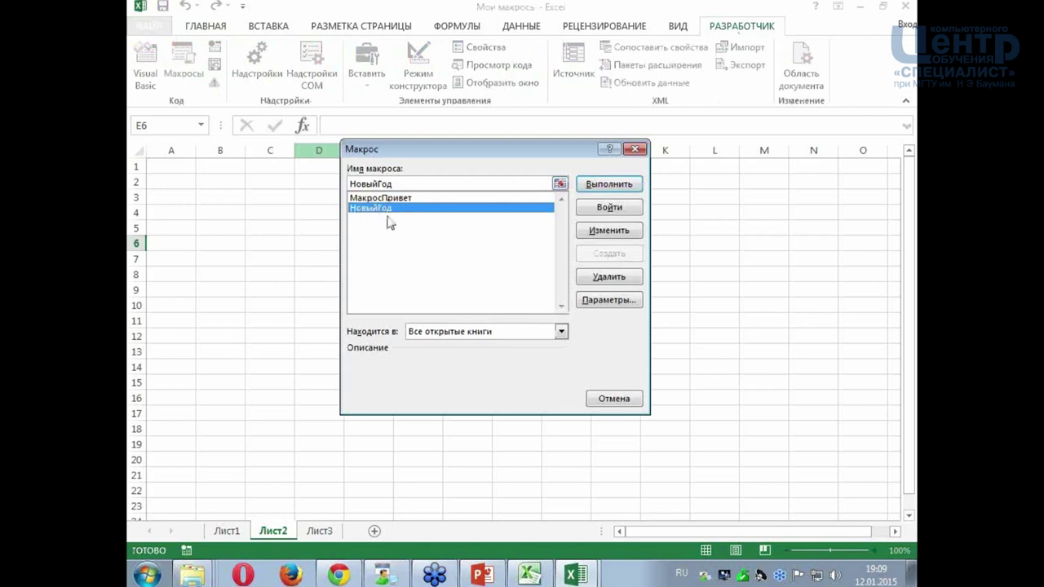
left_click(601, 185)
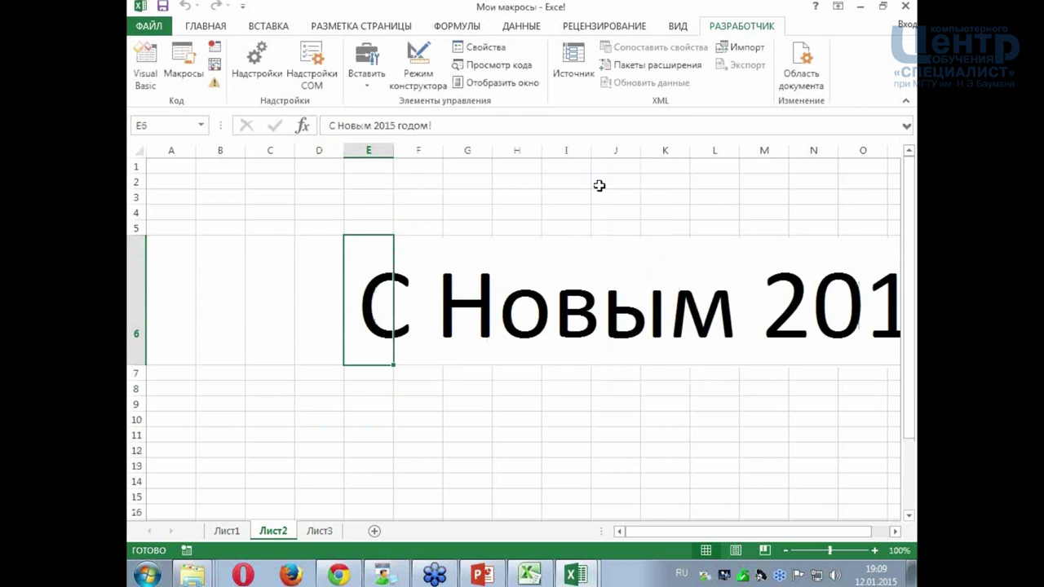
- Scroll across the sheet to check the greeting, then reopen the macro list with НовыйГод selected
left_click_drag(666, 532, 665, 537)
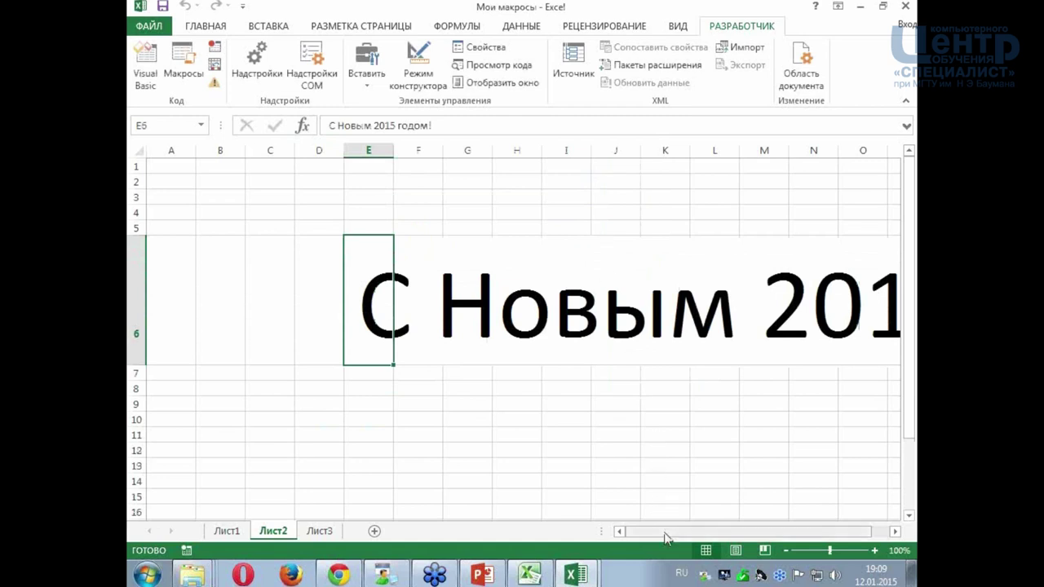
left_click_drag(666, 536, 799, 522)
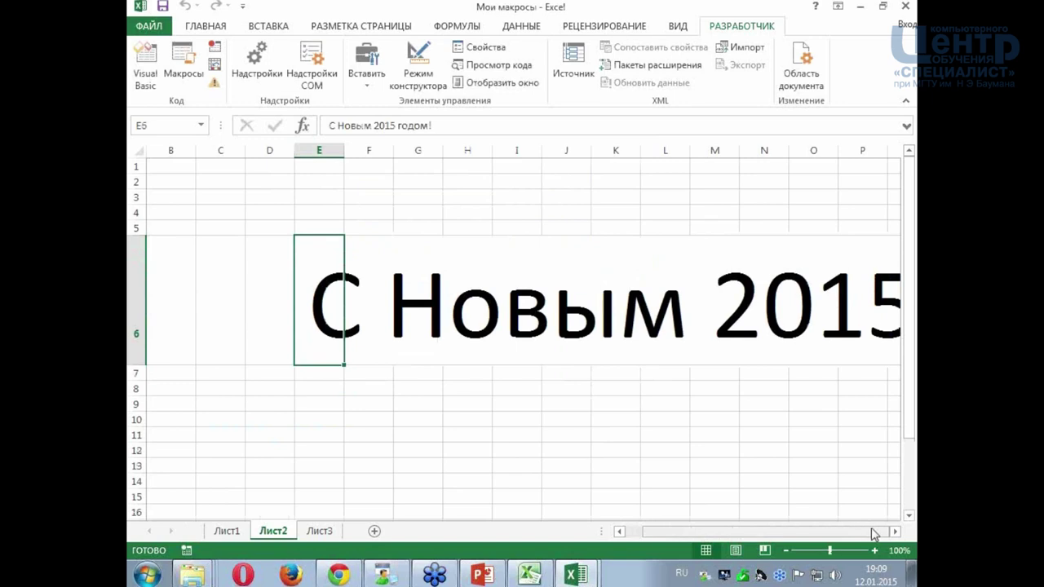
left_click_drag(896, 534, 895, 534)
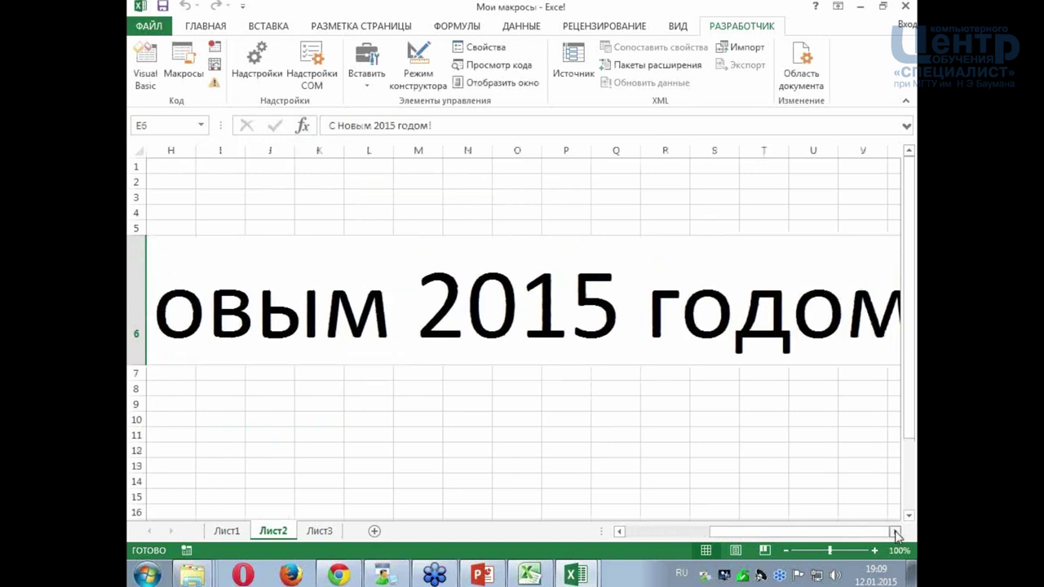
left_click_drag(887, 531, 615, 531)
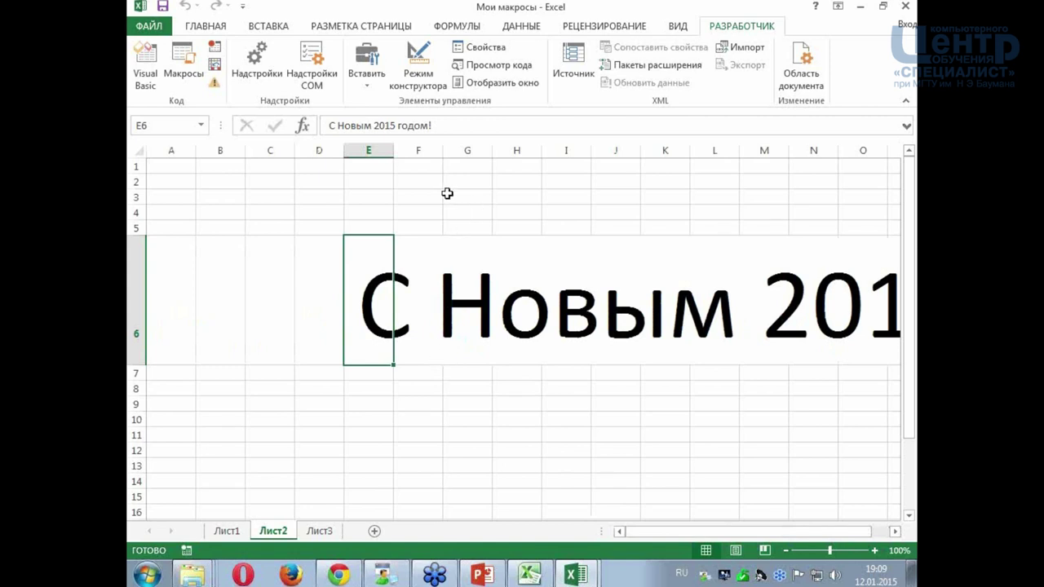
left_click(183, 72)
left_click(371, 208)
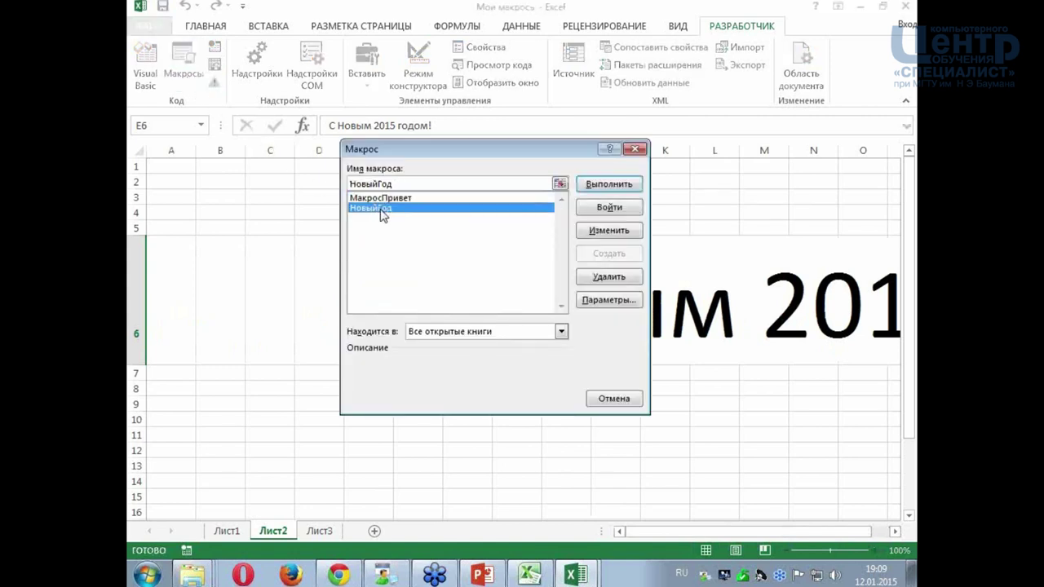
- Change the НовыйГод macro's font size from 99 to 50
left_click(609, 230)
double_click(562, 453)
type("50")
left_click(567, 422)
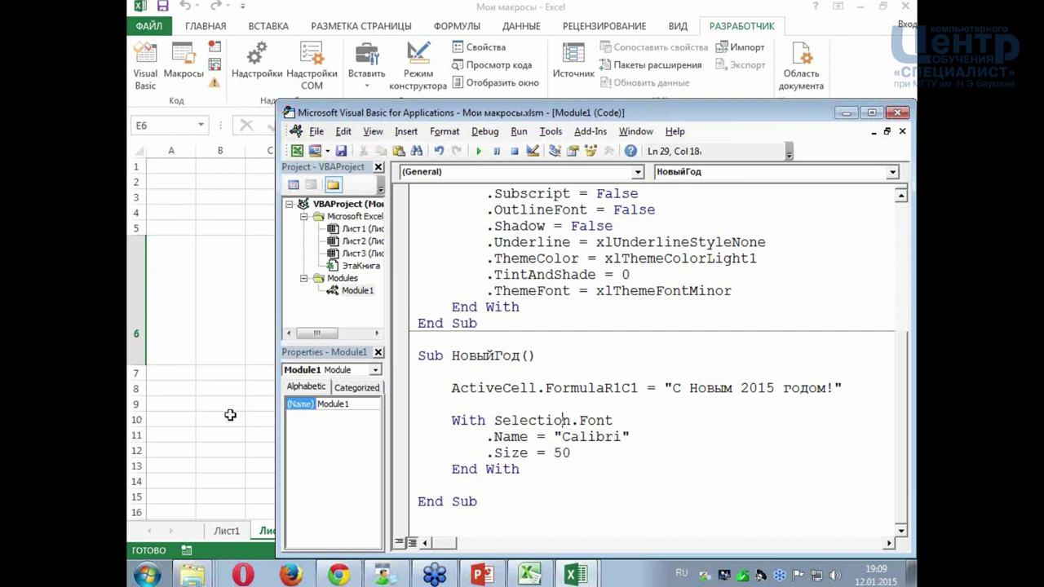
left_click(222, 417)
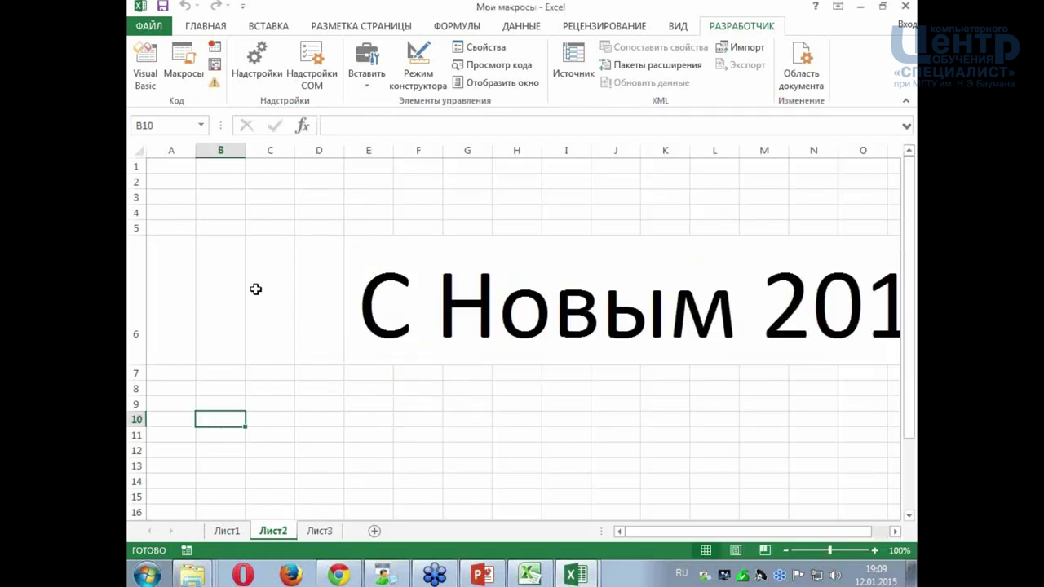
- Select G11 on Лист2 and run НовыйГод to write the 50-point greeting there
left_click(471, 512)
left_click(457, 439)
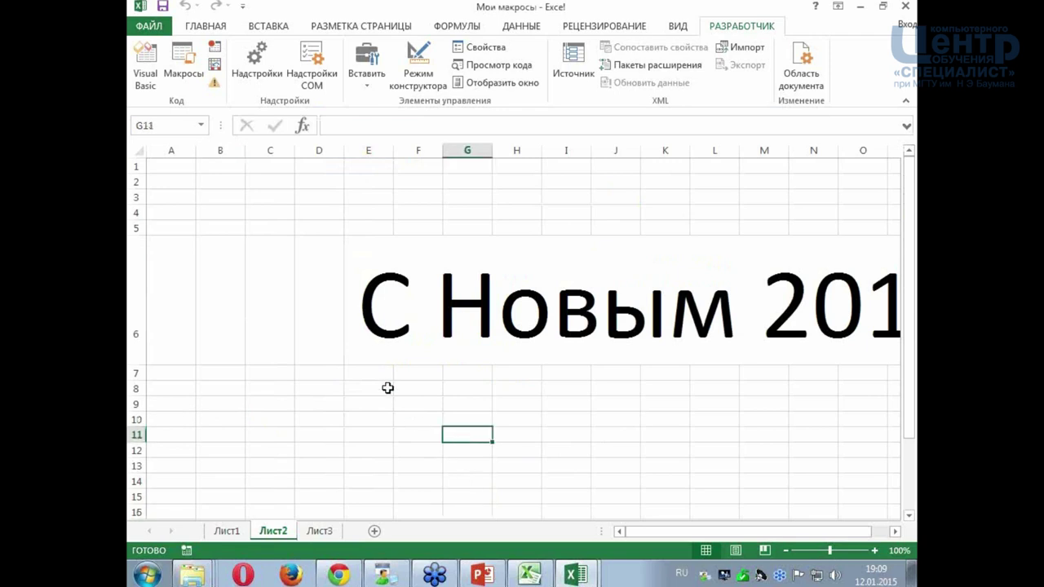
left_click(181, 61)
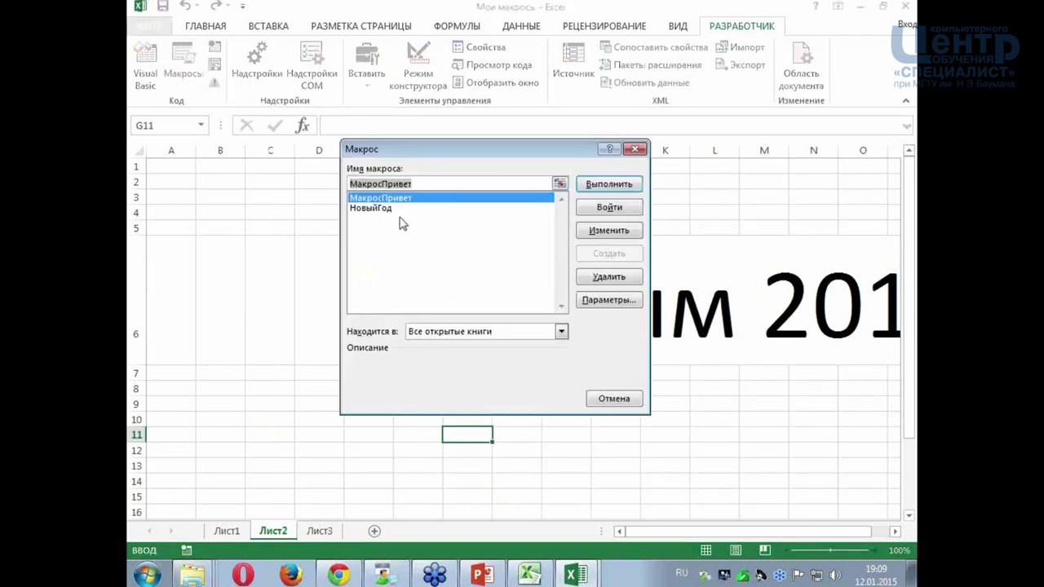
left_click(380, 209)
left_click(603, 187)
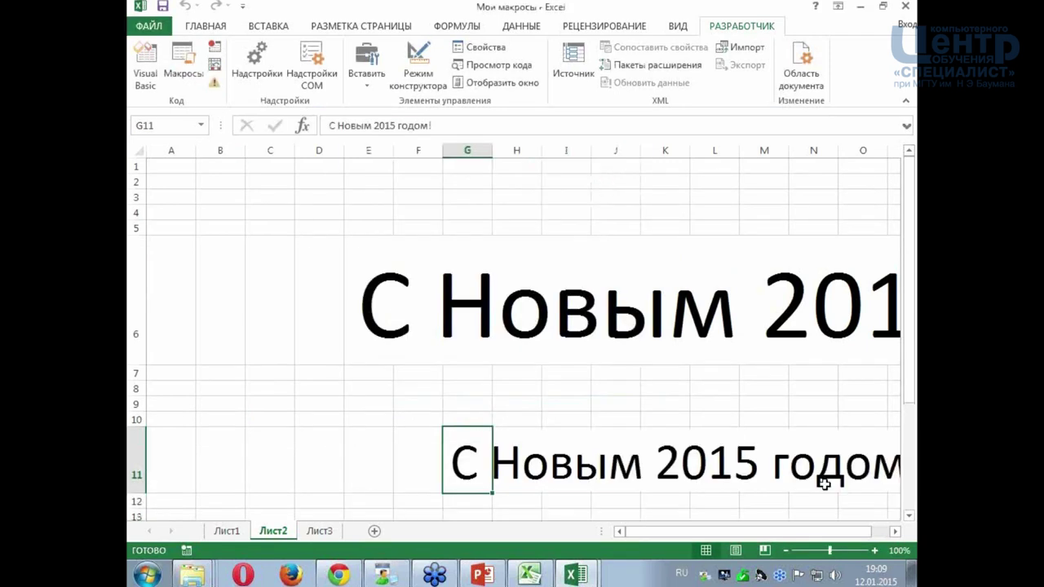
- Scroll to view the end of the greetings, return to the Home tab and select cell I3
left_click(895, 530)
left_click(894, 531)
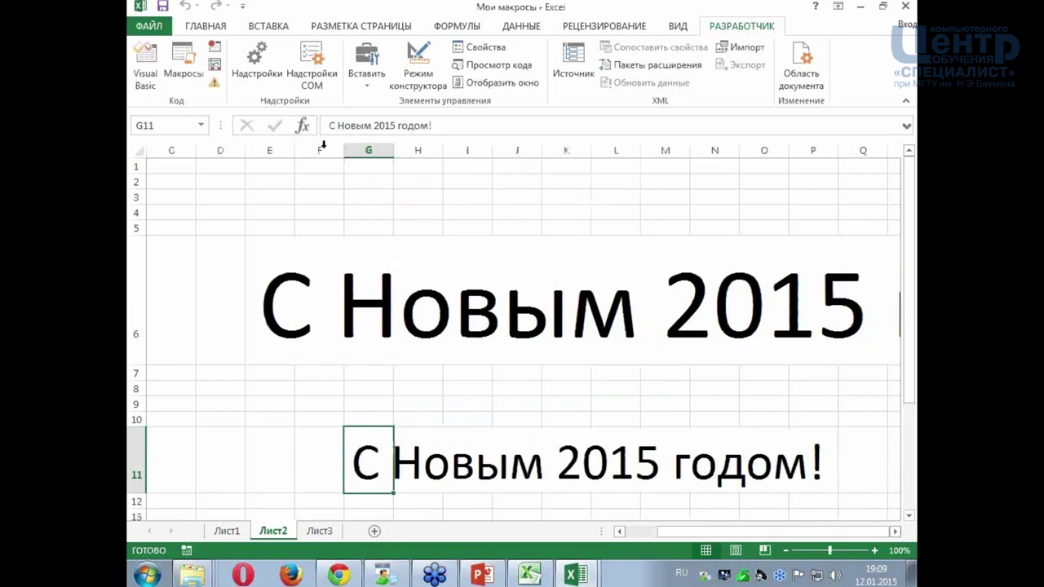
left_click(206, 27)
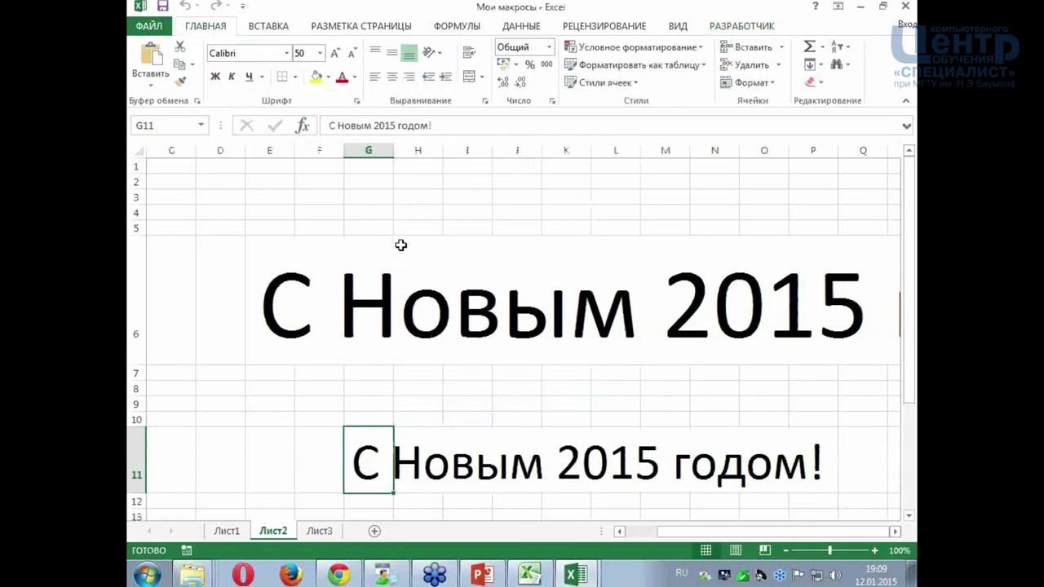
left_click(450, 209)
left_click(487, 193)
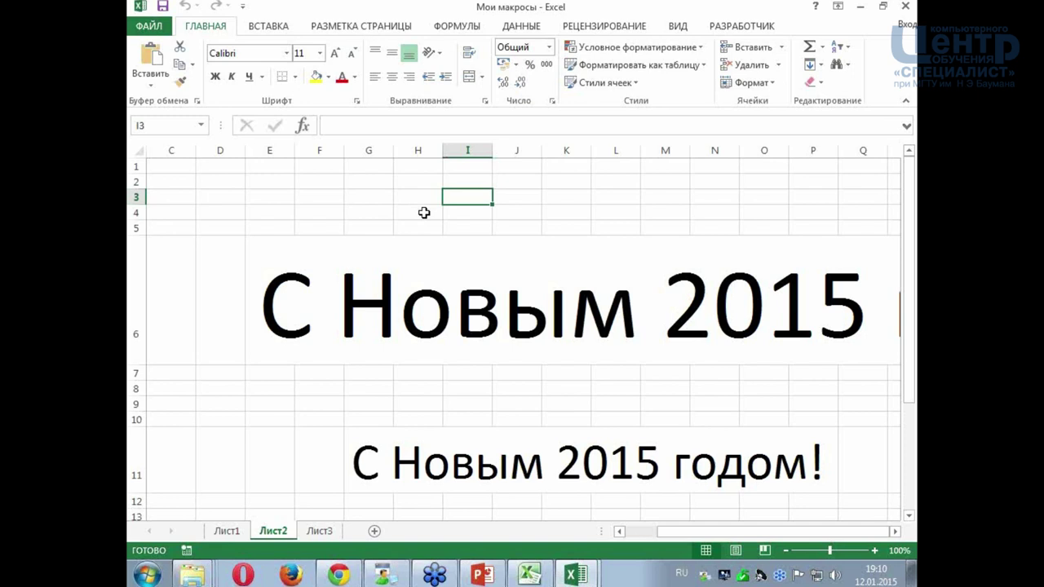
- Select empty cells G3, J3 and I5, then open the Visual Basic editor from the Developer tab
left_click(384, 194)
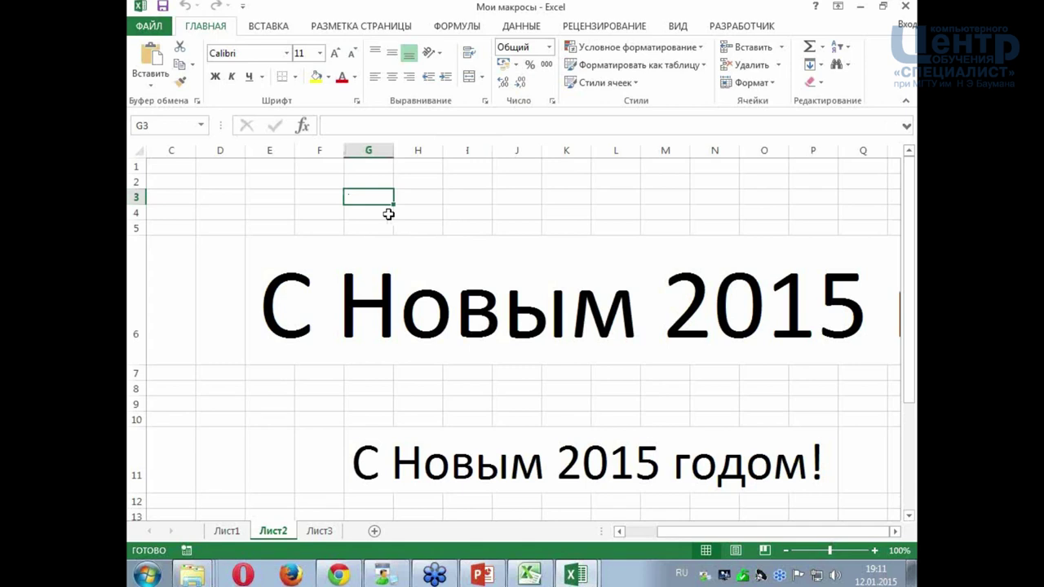
left_click(516, 197)
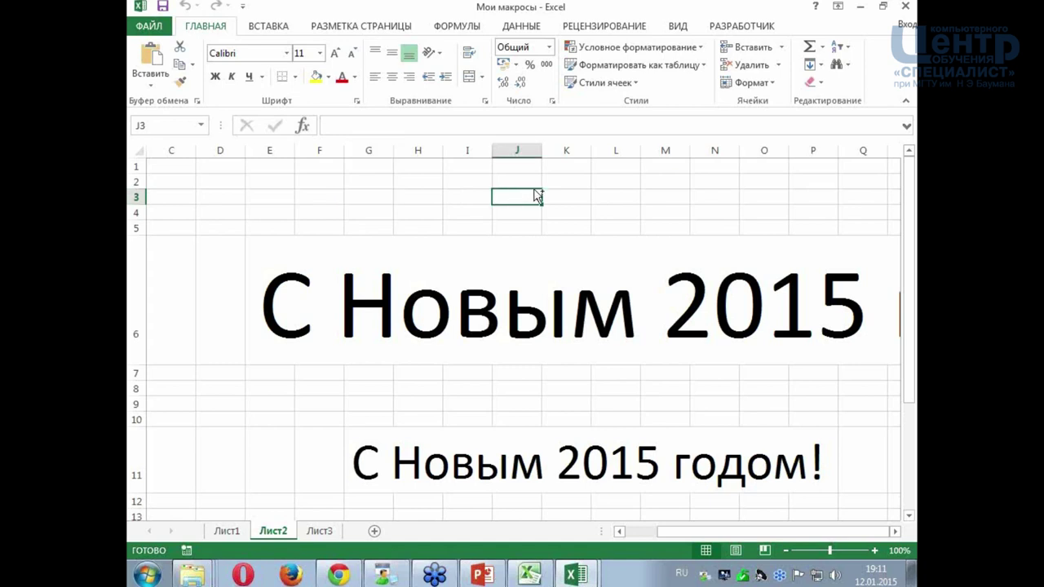
left_click(444, 224)
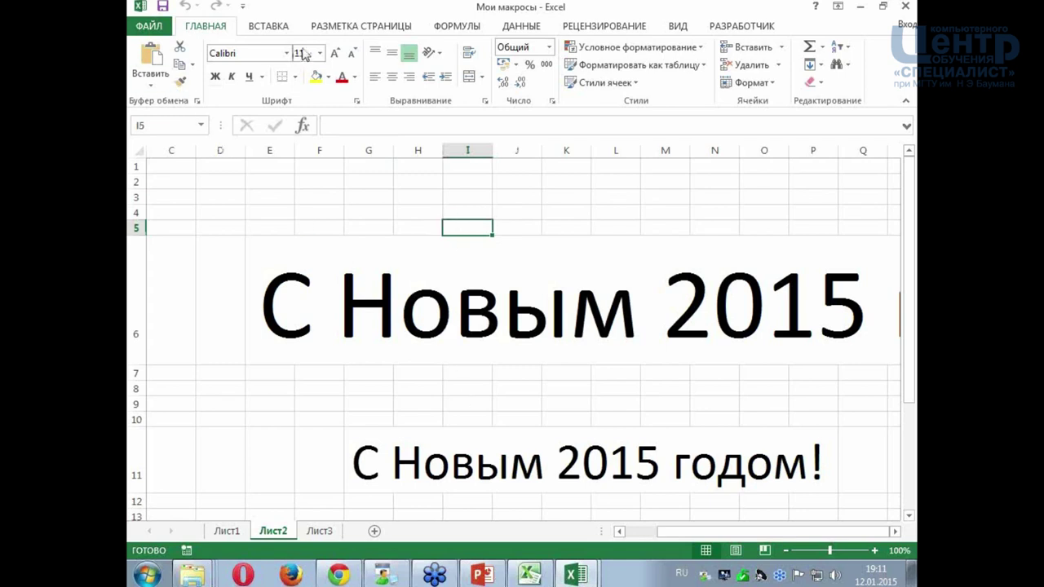
left_click(743, 27)
left_click(145, 65)
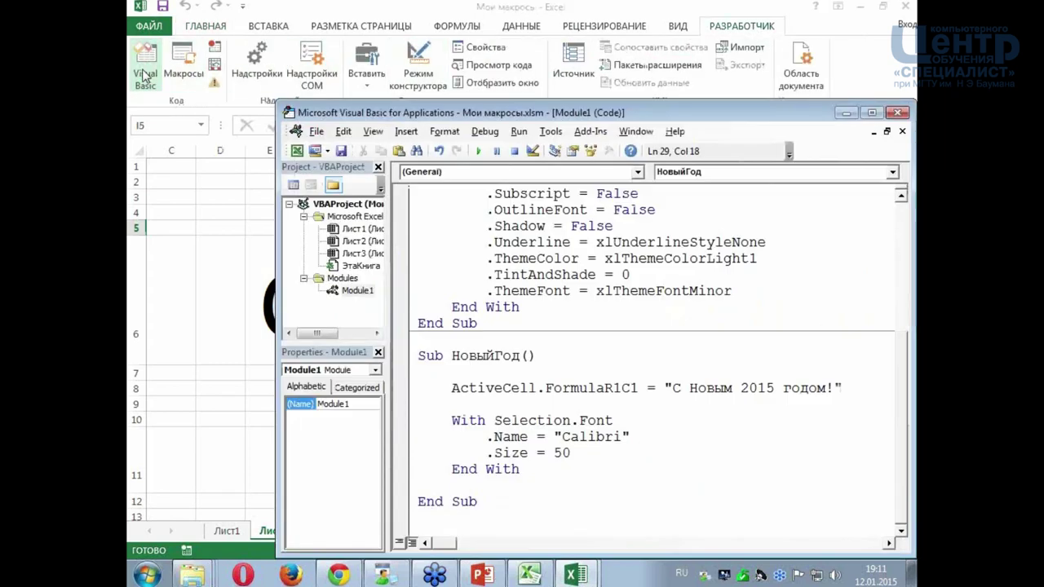
- Maximize the VBA editor, widen the project panel, and insert a new module, Module2
double_click(525, 114)
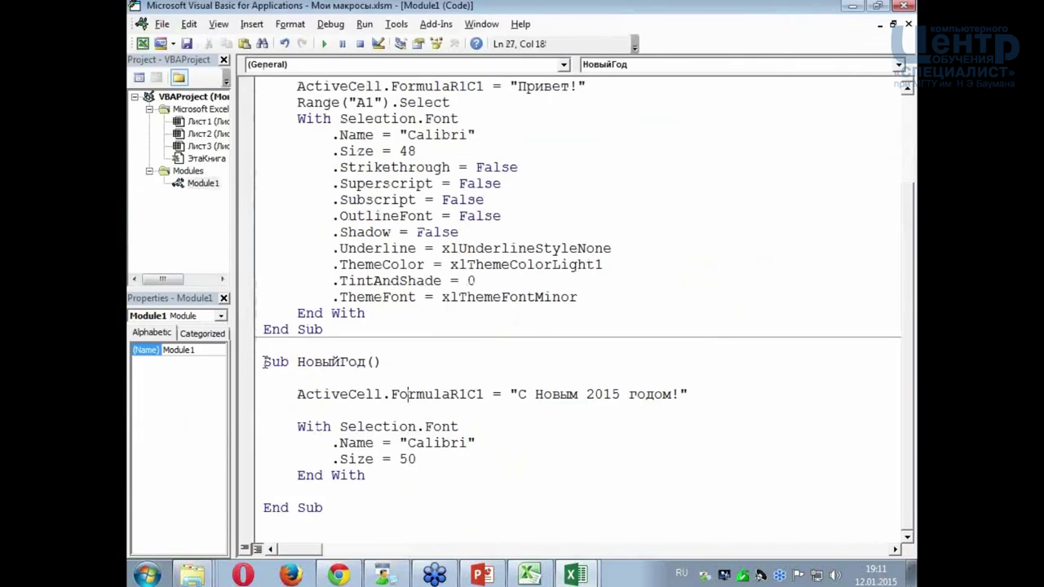
left_click_drag(233, 352, 282, 356)
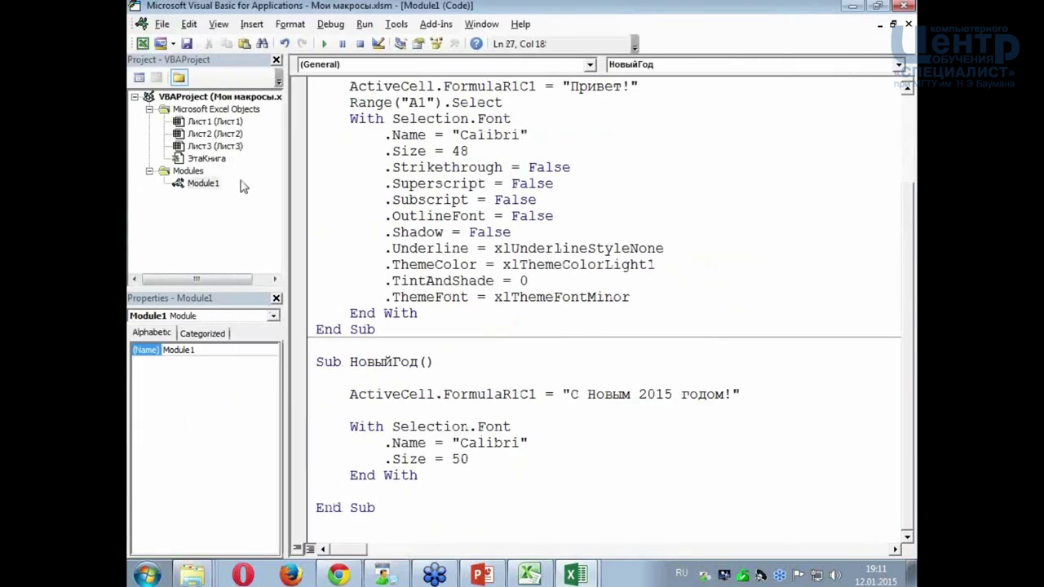
left_click(405, 372)
mouse_move(316, 360)
left_mouse_down()
mouse_move(453, 426)
mouse_move(410, 502)
mouse_move(379, 509)
left_mouse_up()
left_click(484, 265)
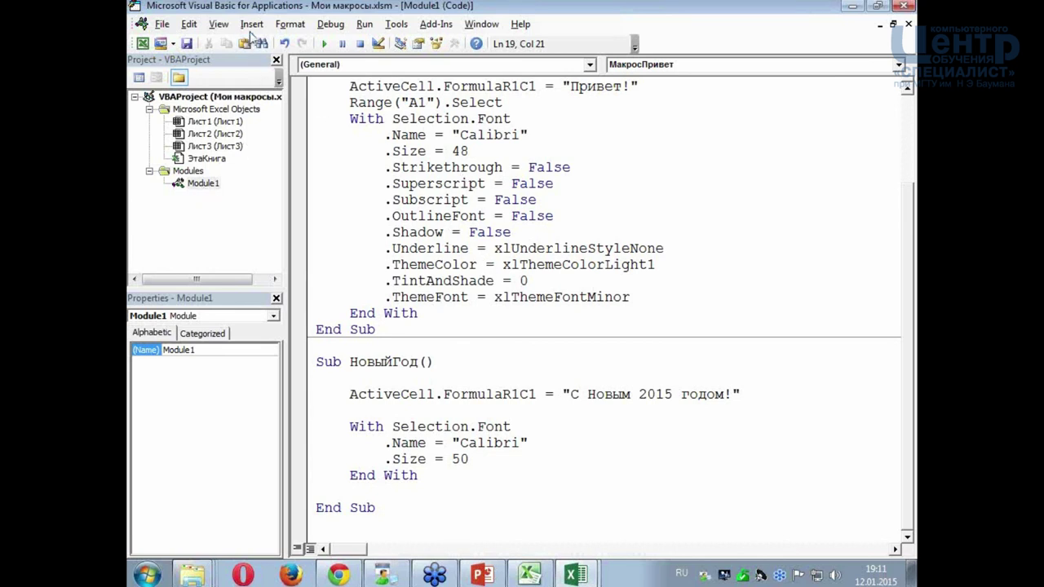
left_click(252, 25)
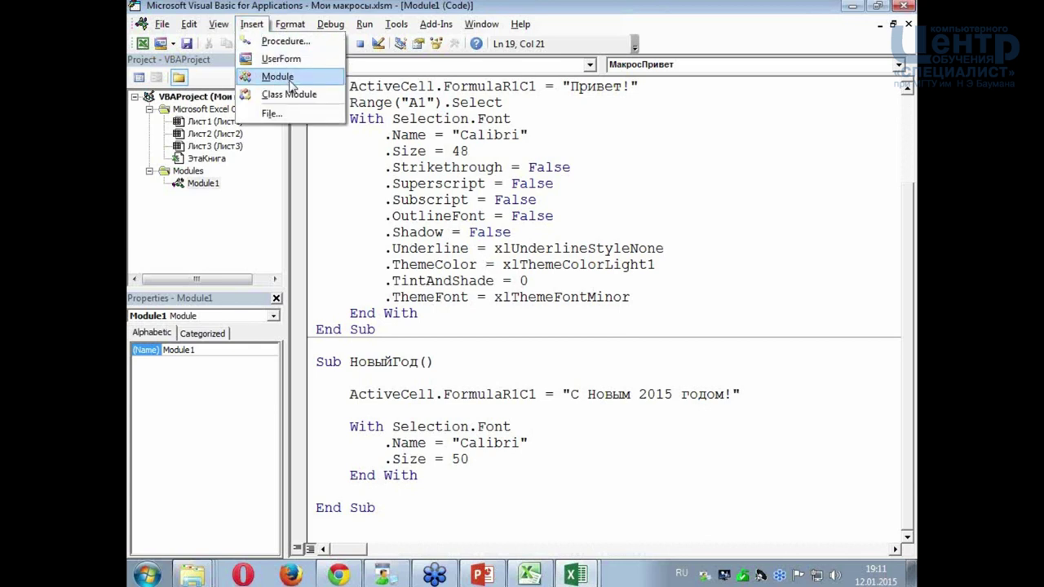
left_click(290, 82)
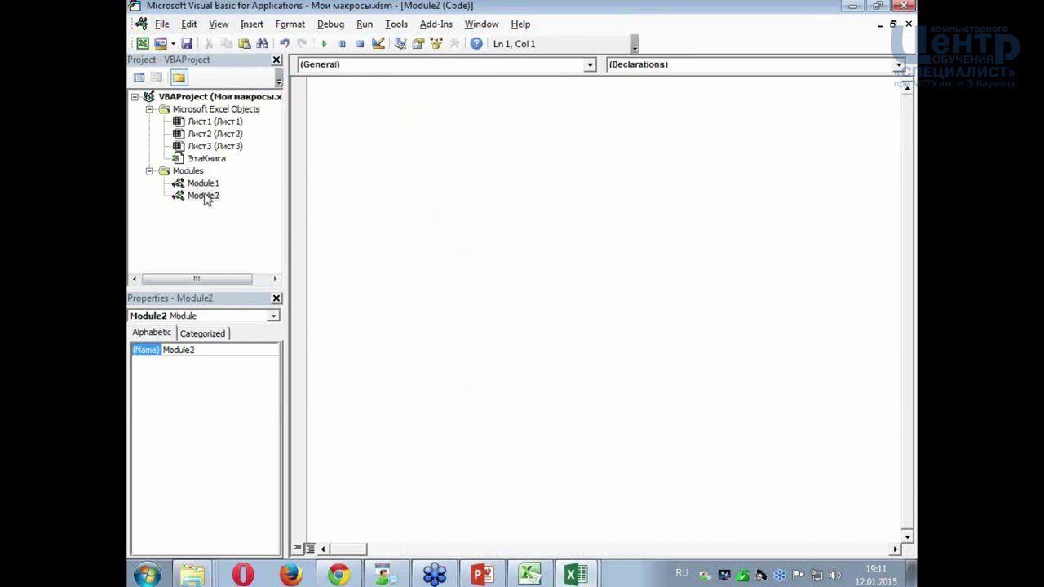
- Restore the code windows, arrange Module1 beside Module2, and select the whole НовыйГод procedure
left_click(893, 23)
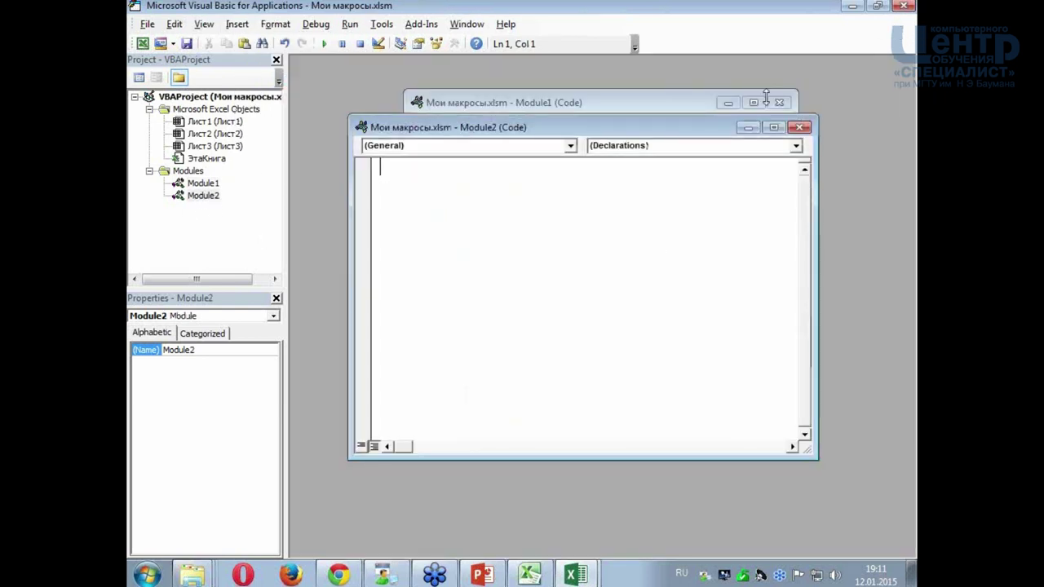
left_click_drag(676, 133, 779, 237)
left_click_drag(581, 103, 509, 87)
scroll(719, 313, "down", 2)
scroll(719, 359, "down", 1)
left_click(525, 320)
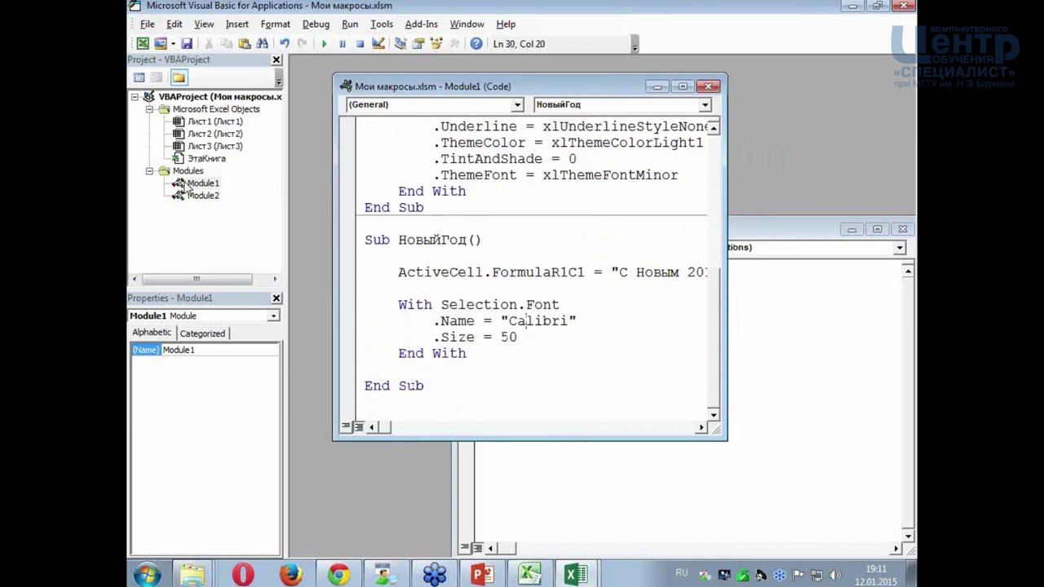
left_click(528, 238)
mouse_move(725, 439)
left_mouse_down()
mouse_move(802, 371)
mouse_move(846, 445)
left_mouse_up()
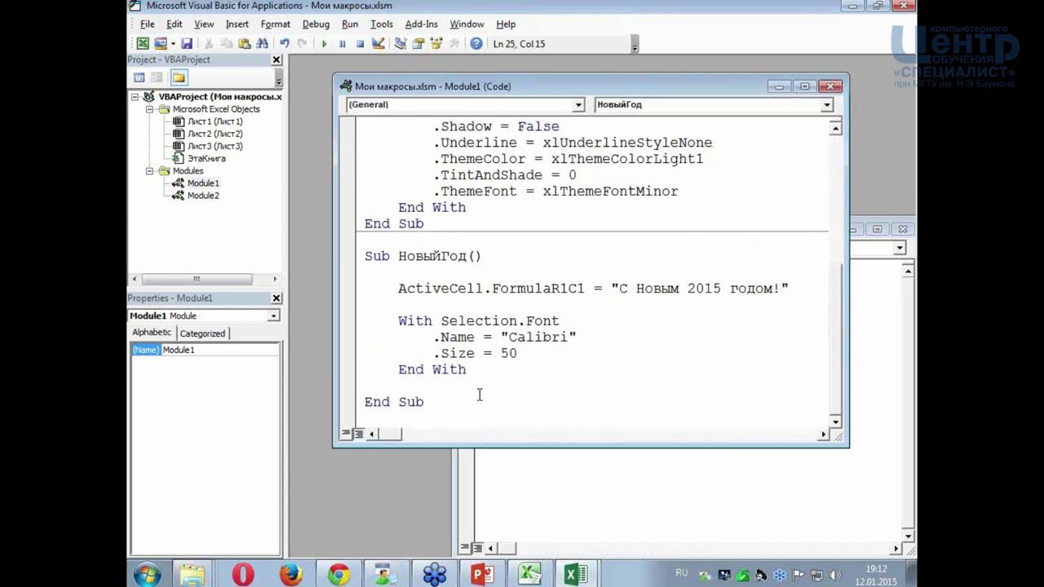
left_click_drag(426, 402, 357, 253)
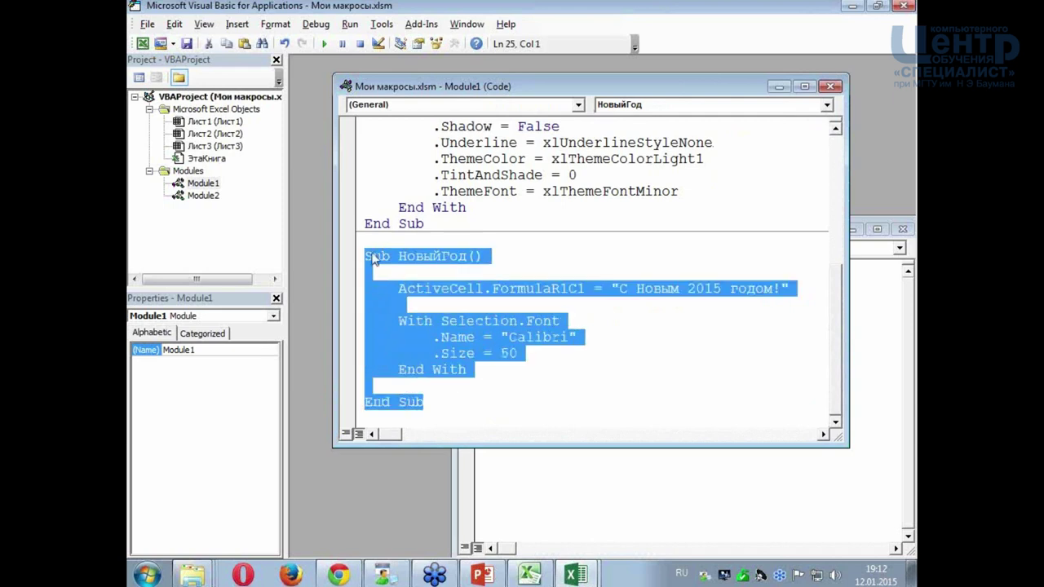
- Cut the НовыйГод procedure from Module1 and paste it into Module2
left_click(208, 43)
left_click(561, 462)
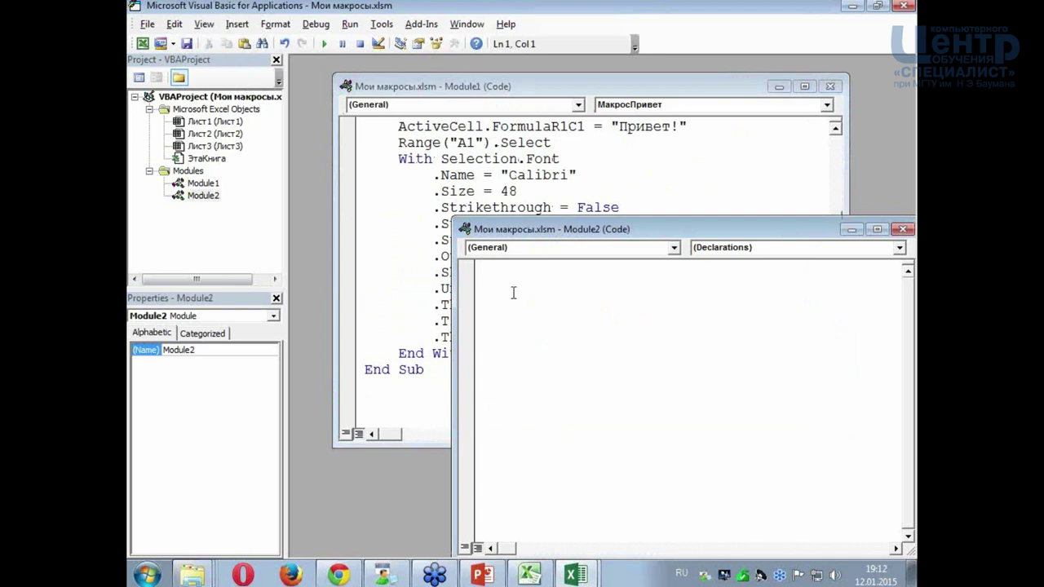
left_click(243, 44)
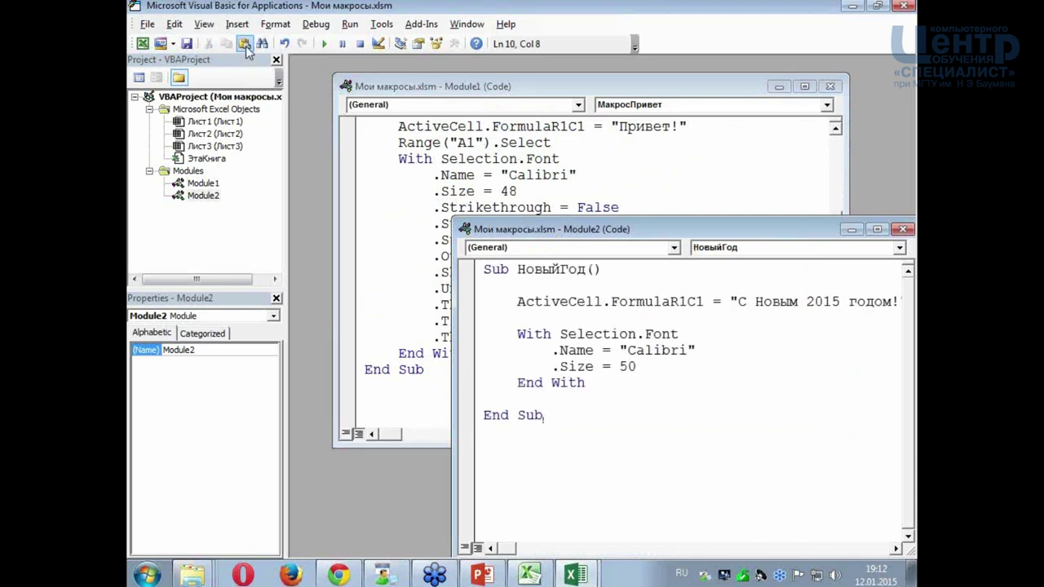
left_click(363, 126)
left_click(623, 487)
- Reposition the Module1 window and switch between Module1 and Module2 to compare them
left_click(500, 146)
scroll(763, 214, "up", 3)
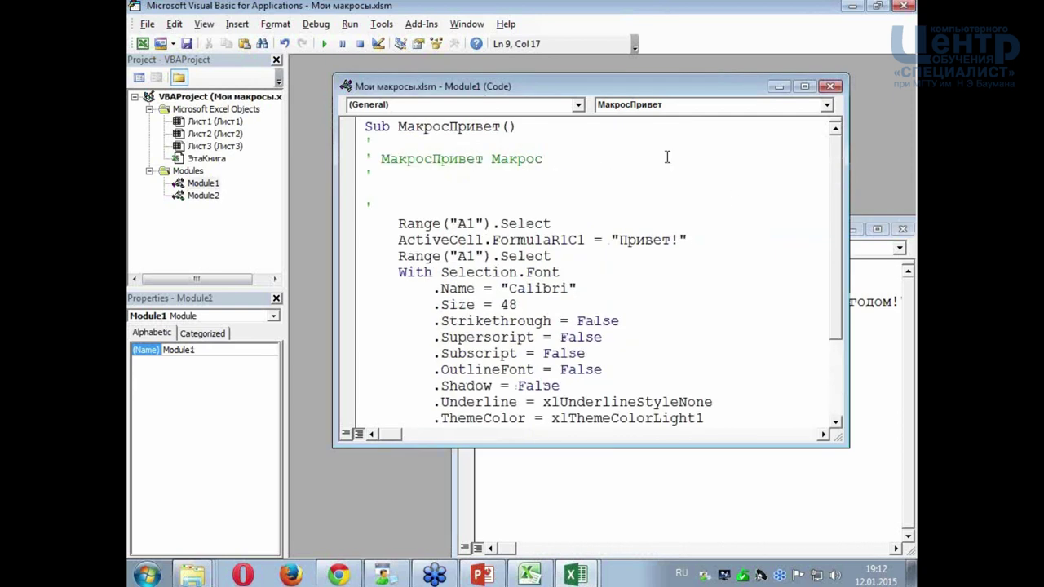
left_click_drag(571, 87, 551, 82)
left_click(609, 481)
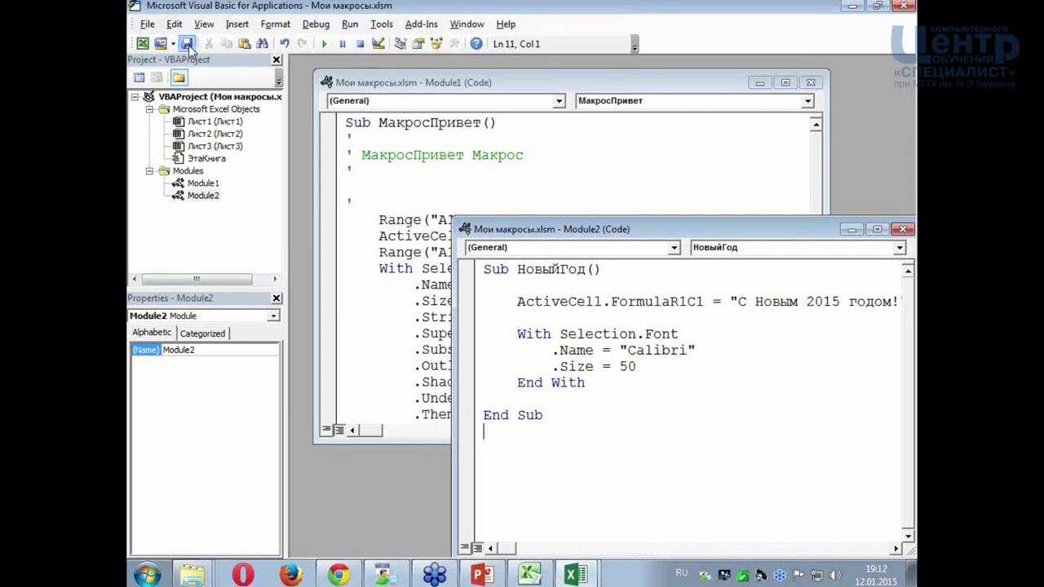
left_click(478, 172)
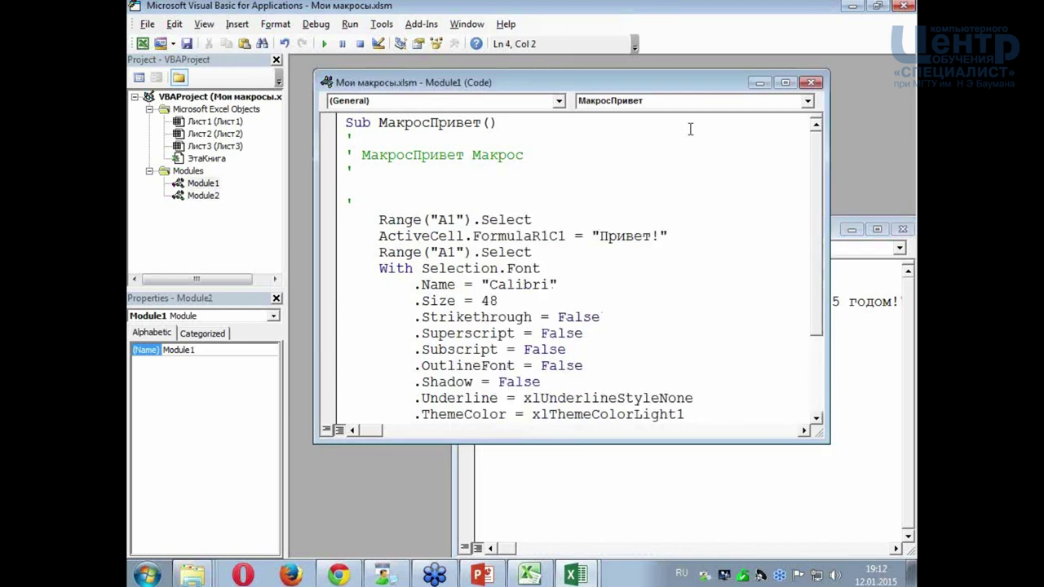
- Close the VBA editor, select E6 on Лист1 and run НовыйГод there
left_click(903, 7)
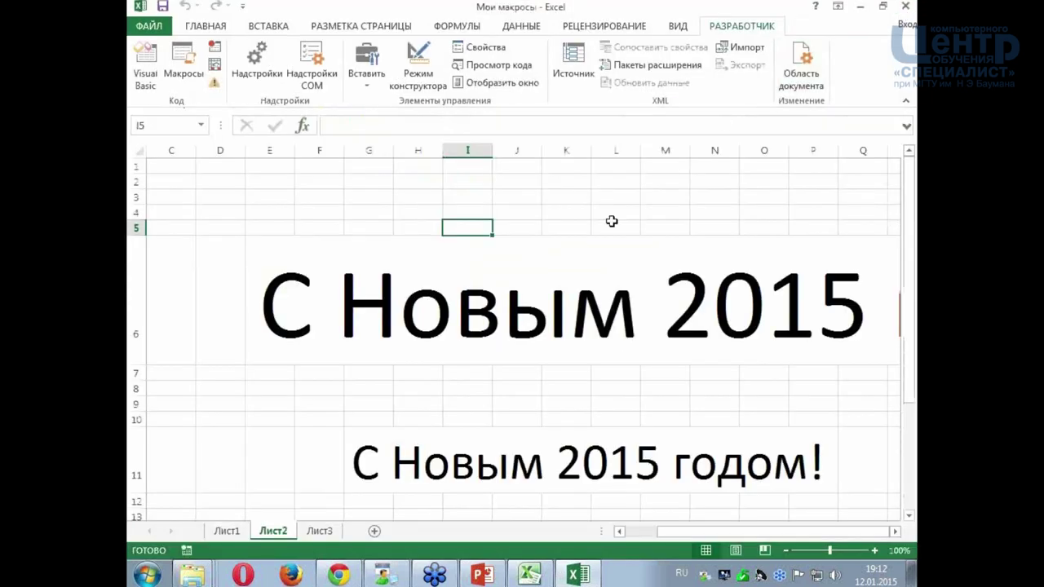
left_click(228, 530)
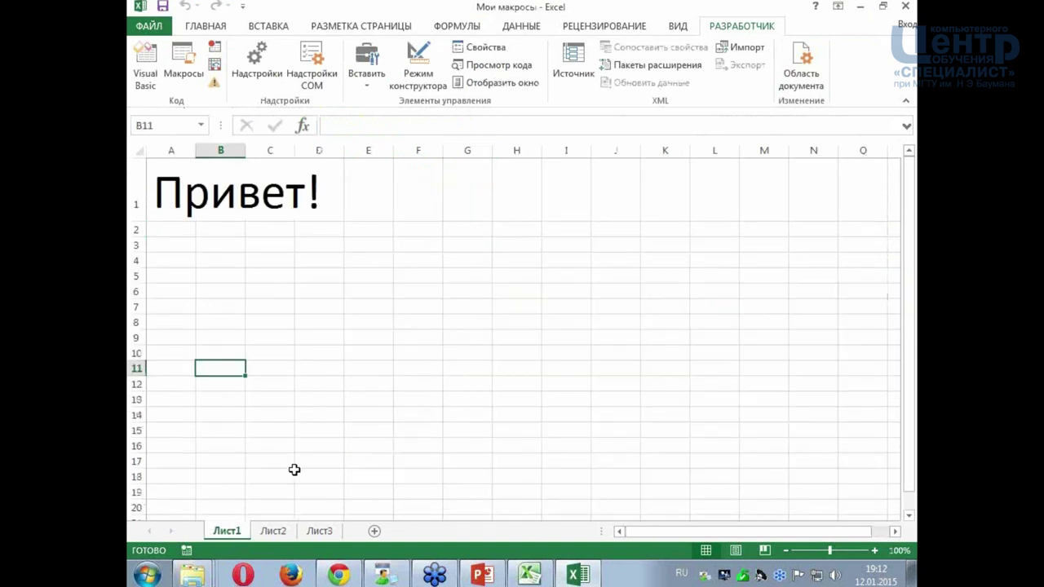
left_click(298, 401)
left_click(318, 341)
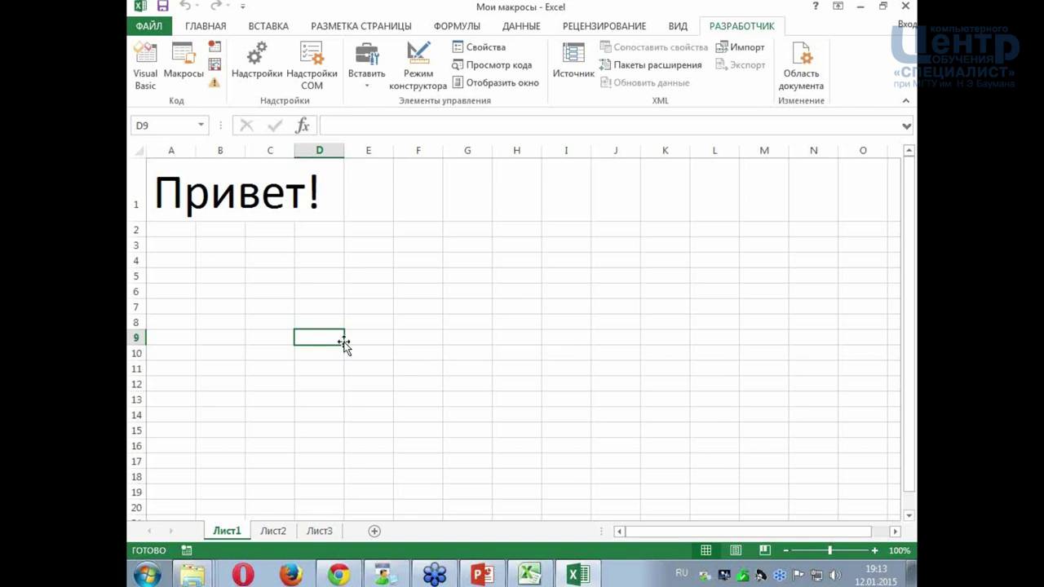
left_click(374, 292)
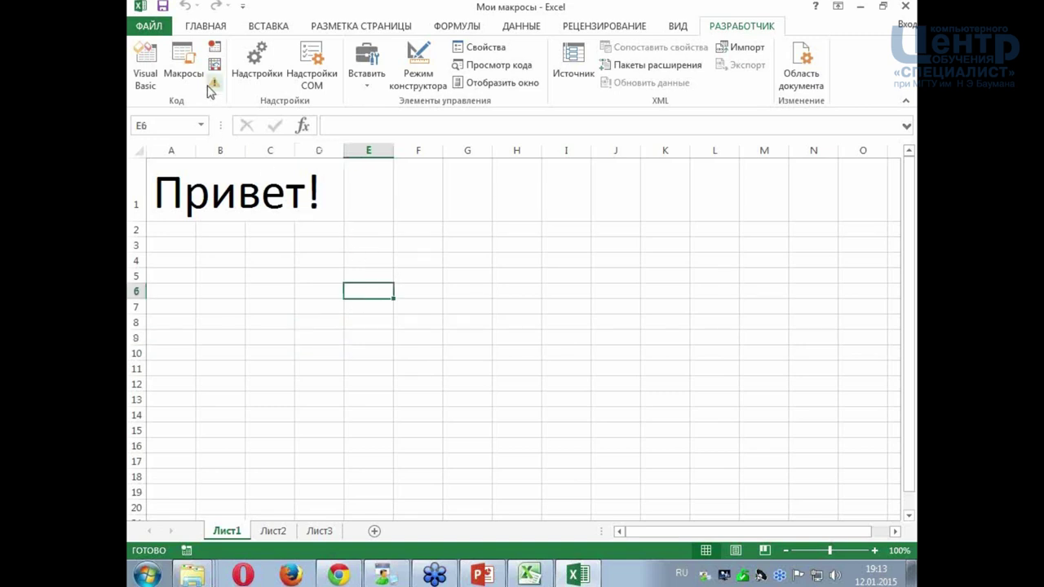
left_click(183, 65)
left_click(399, 210)
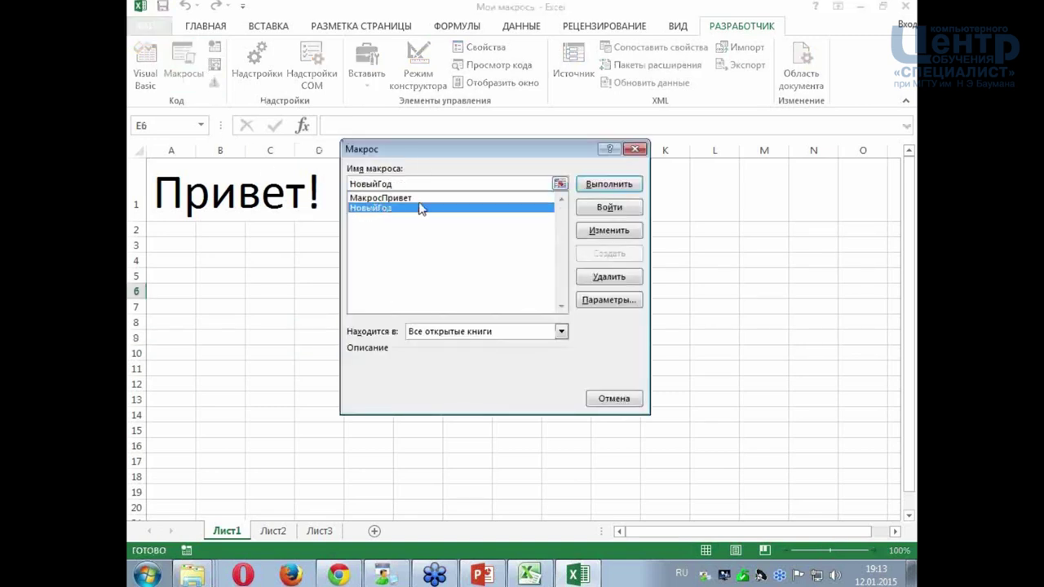
left_click(608, 184)
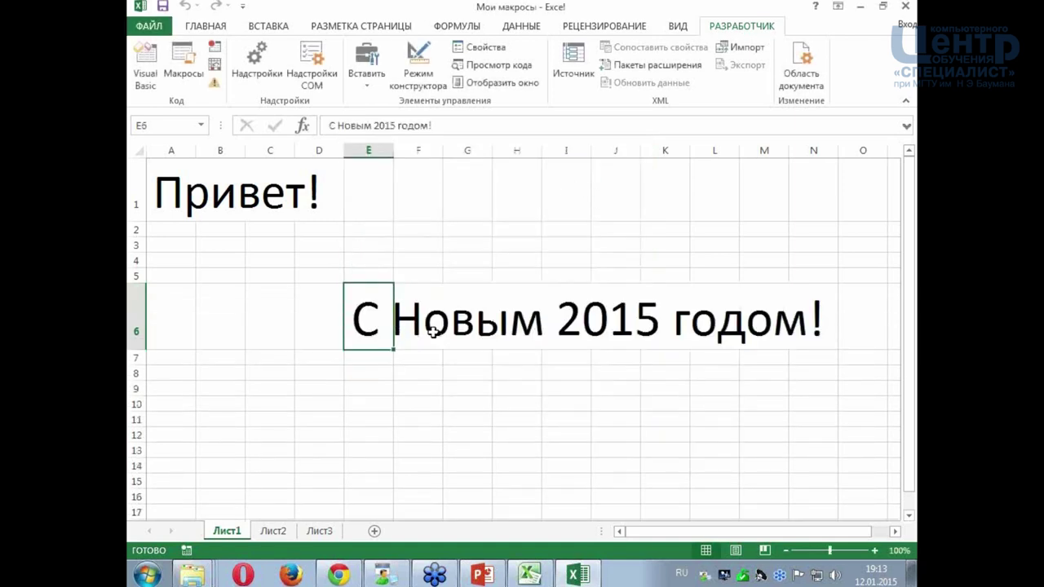
- Select several empty cells (F3, J2, H10) and go to the File Info page
left_click(427, 247)
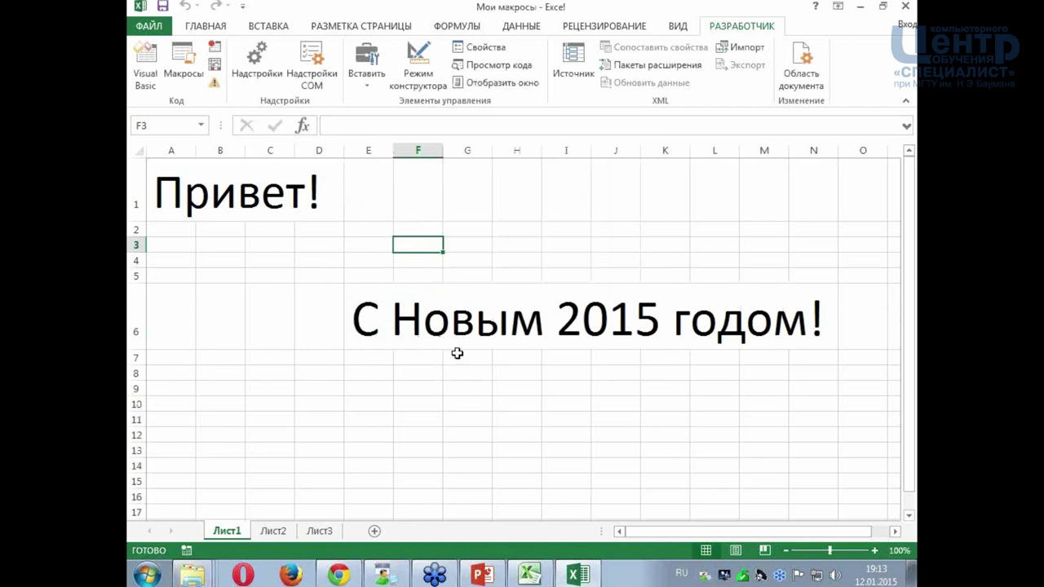
left_click(632, 226)
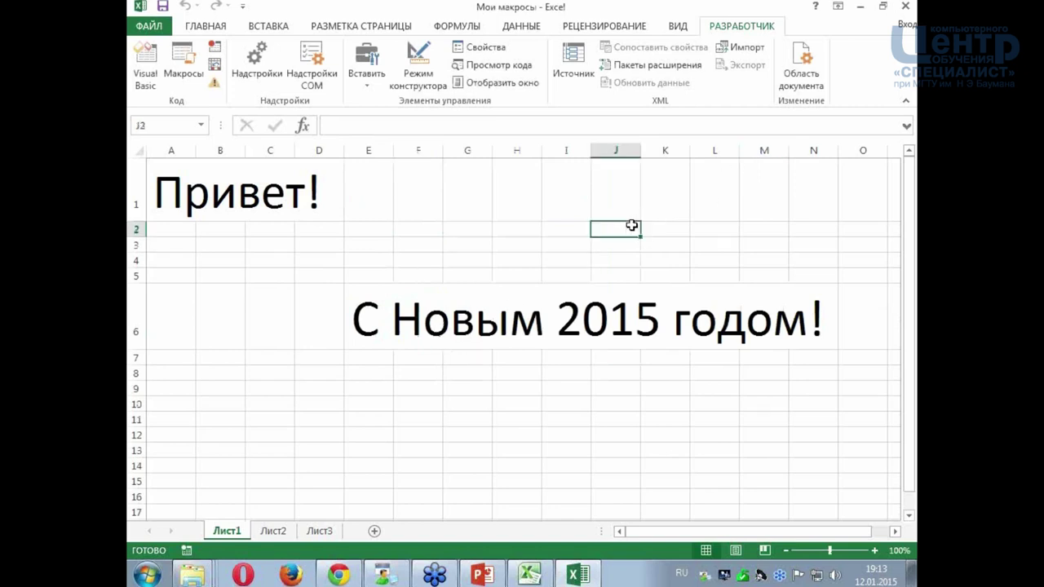
left_click(552, 255)
left_click(519, 403)
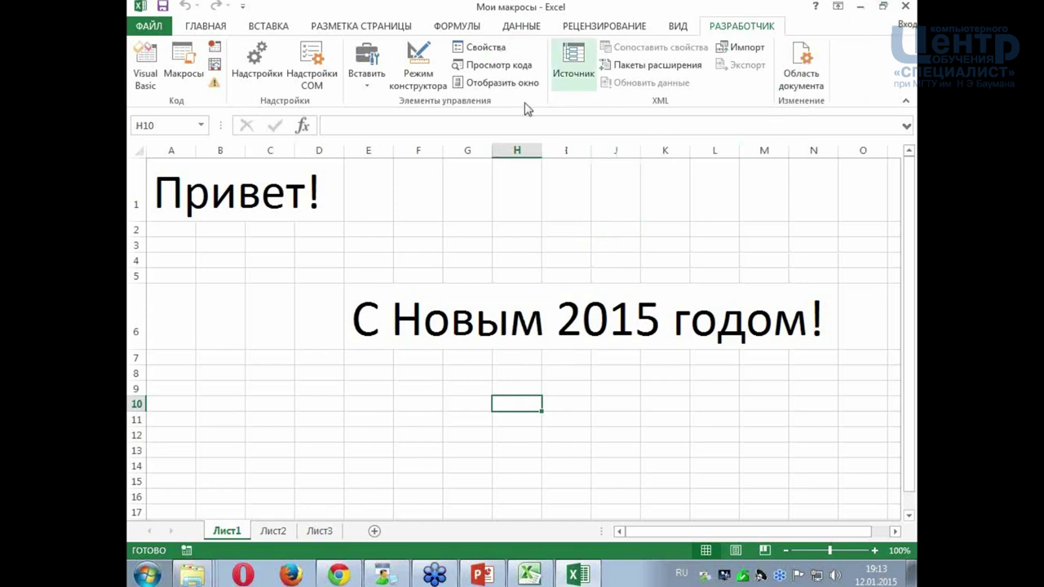
left_click(149, 27)
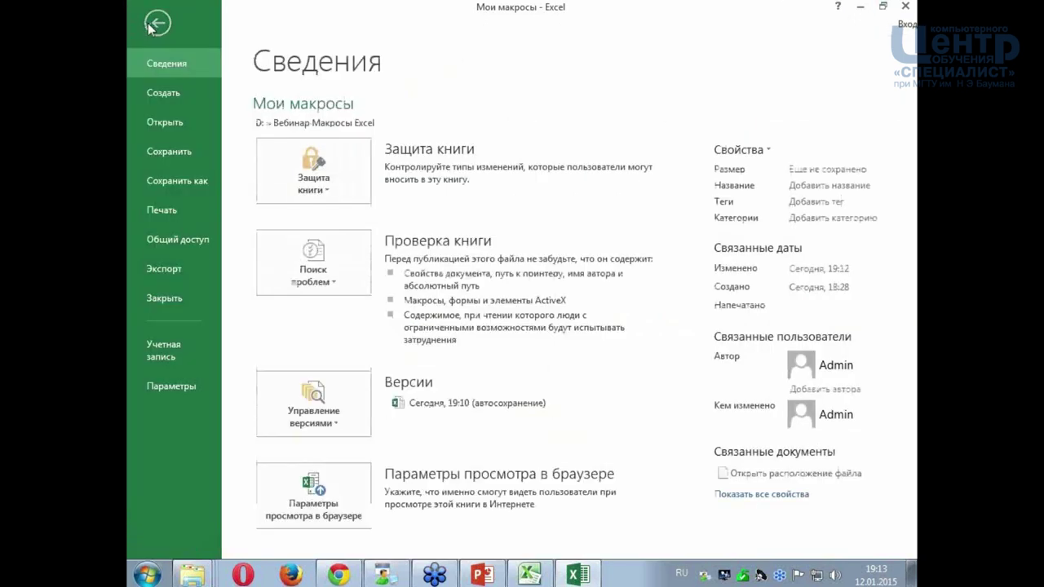
- Create blank workbook Книга2, briefly restore its window, then maximize it again
left_click(168, 98)
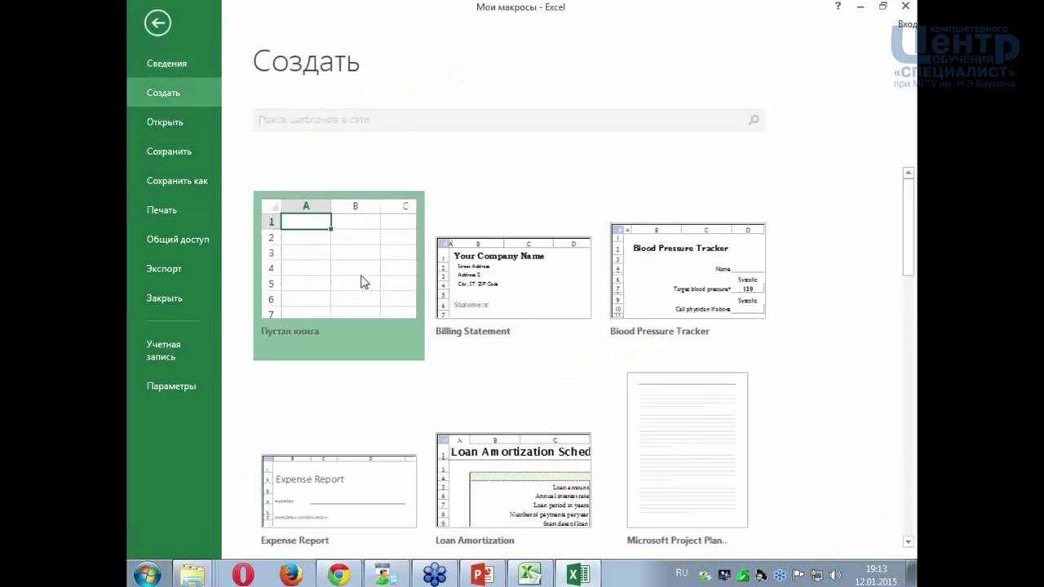
key("Escape")
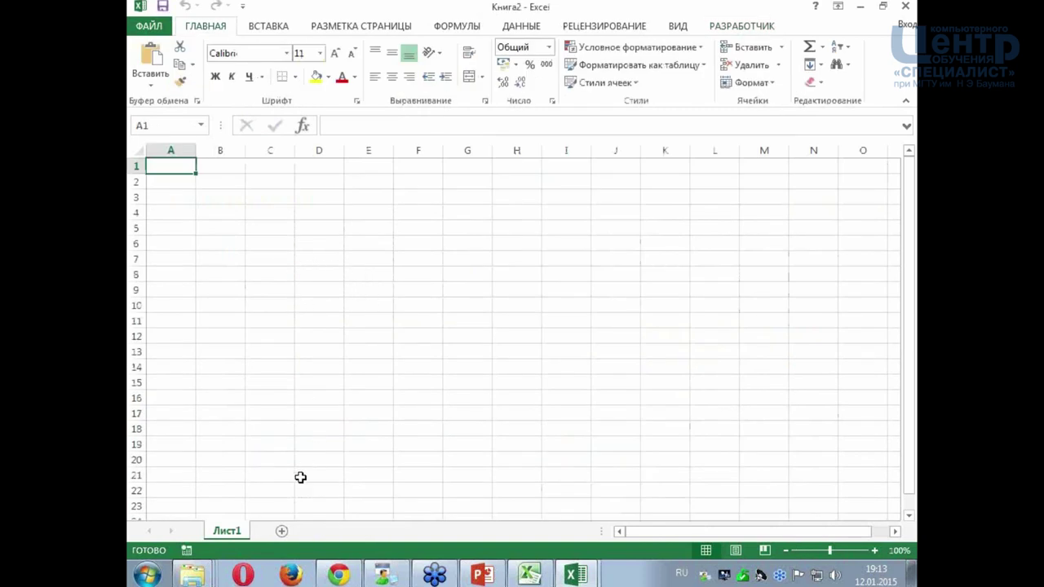
left_click(882, 7)
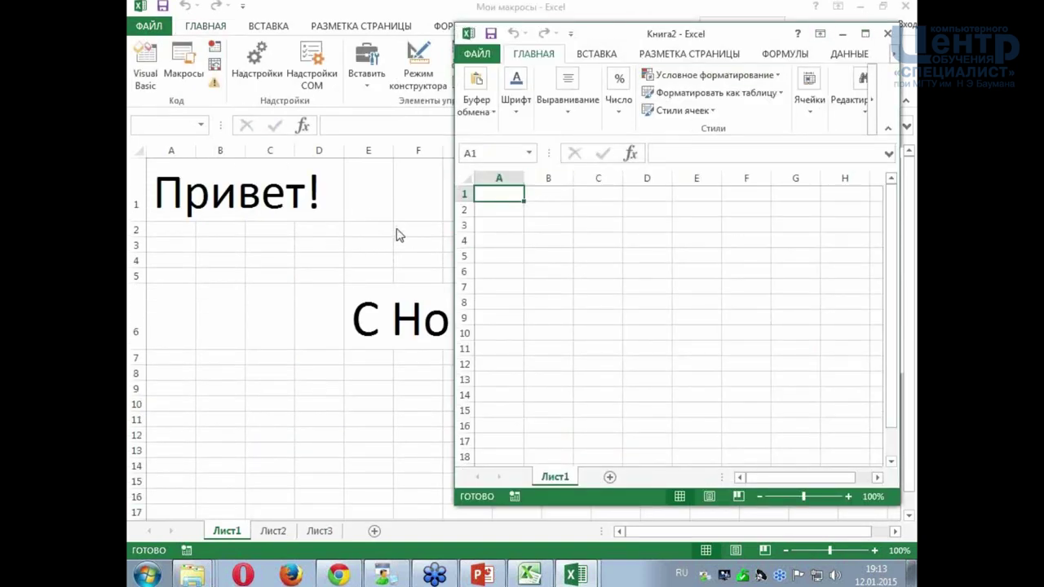
left_click(548, 270)
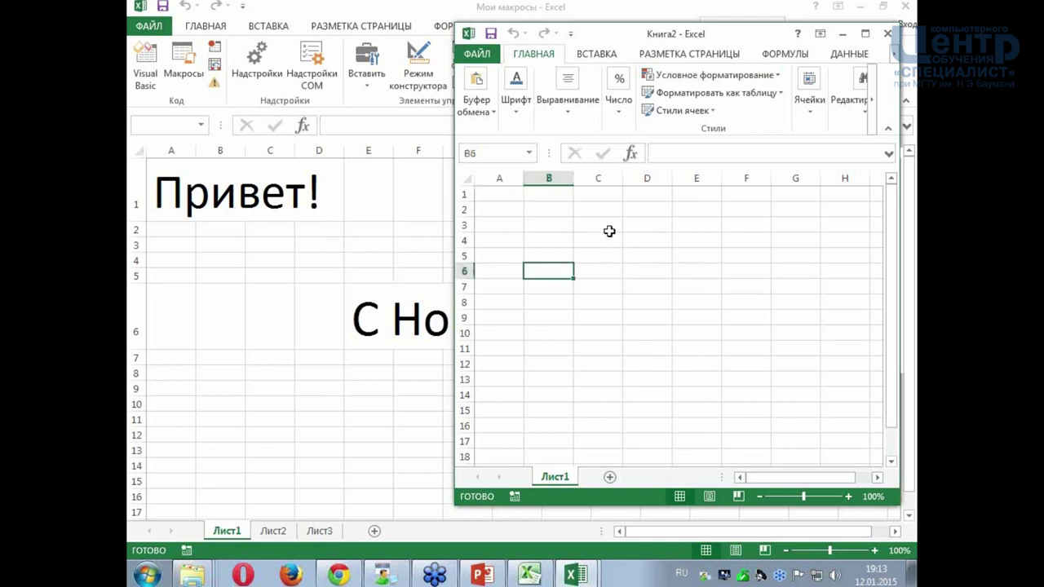
left_click(865, 34)
left_click(382, 263)
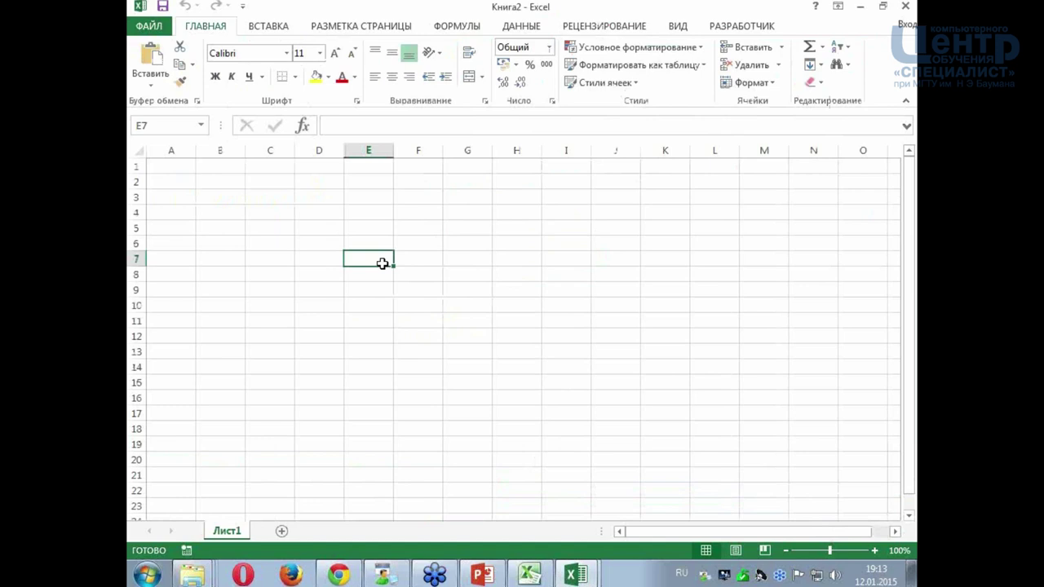
- Run МакросПривет in Книга2 to write 'Привет!' into A1
left_click(724, 28)
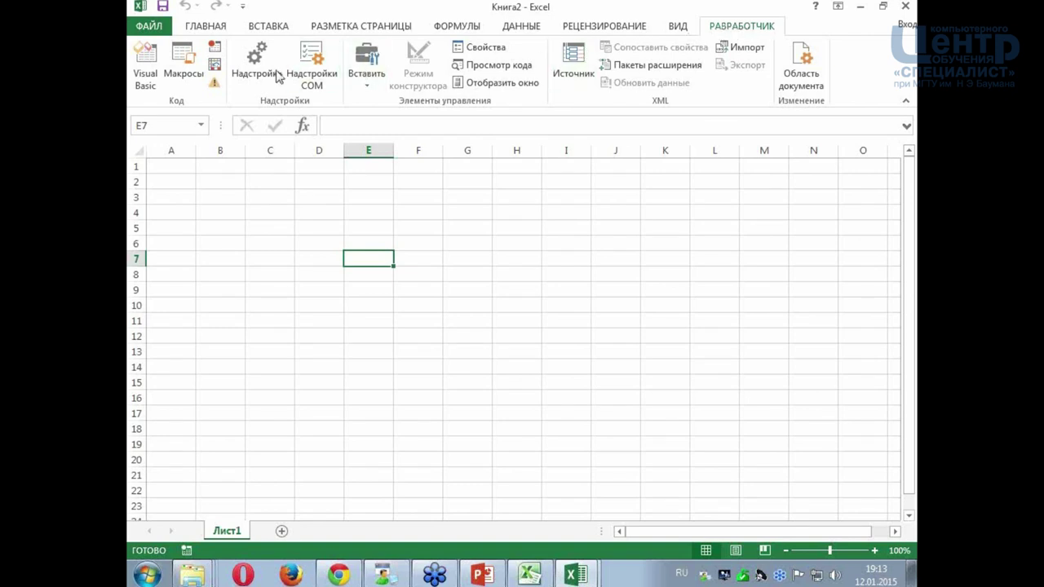
left_click(186, 75)
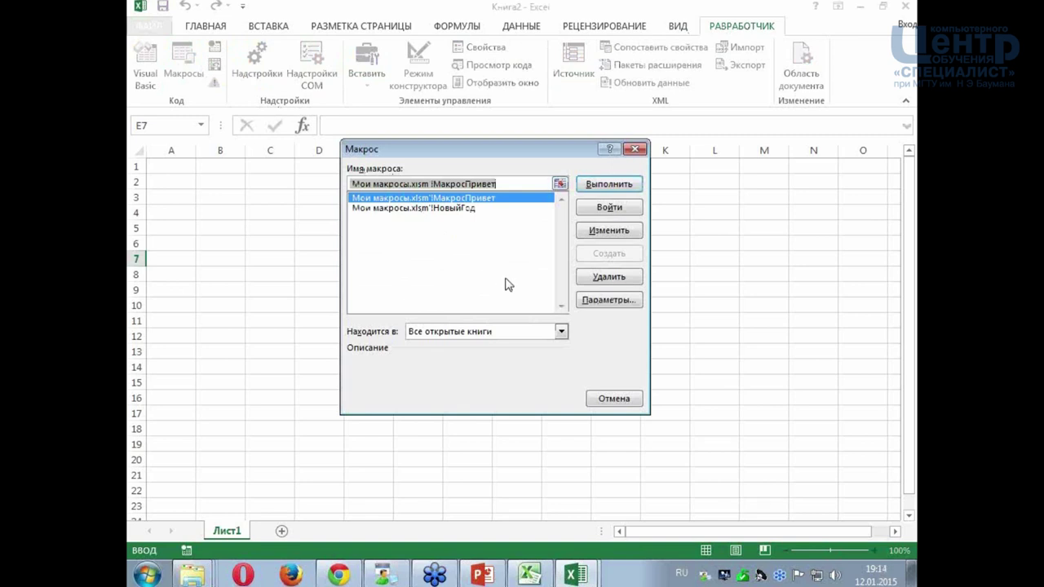
left_click(418, 208)
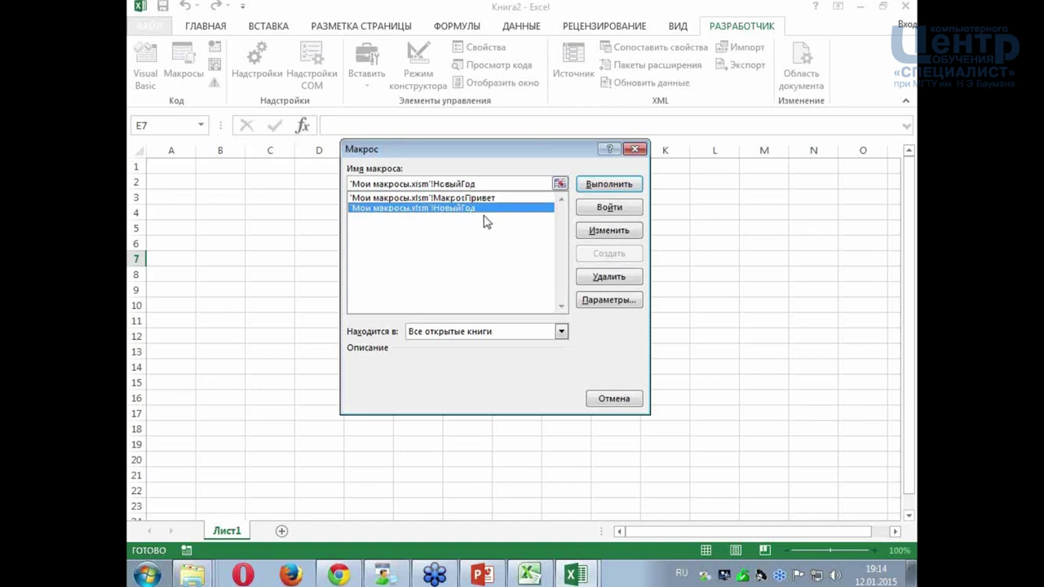
left_click(471, 198)
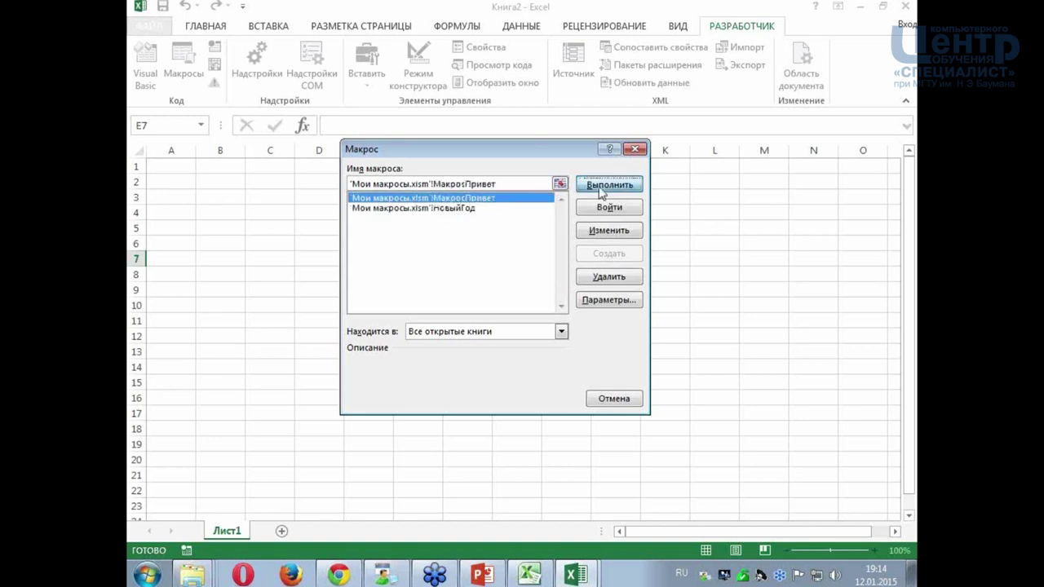
left_click(599, 186)
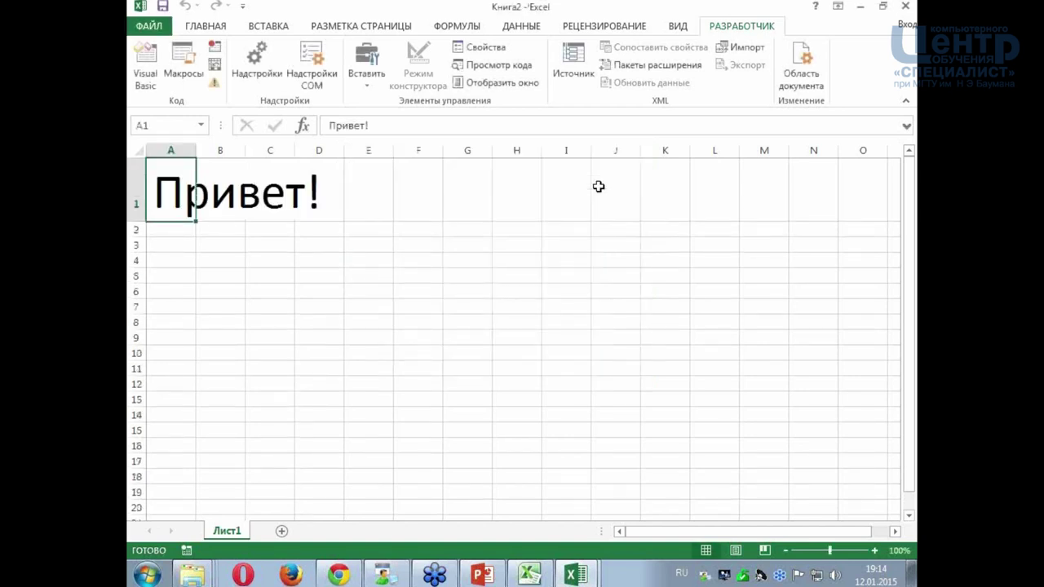
- Select H8 and run НовыйГод to write the New Year greeting there
left_click(514, 322)
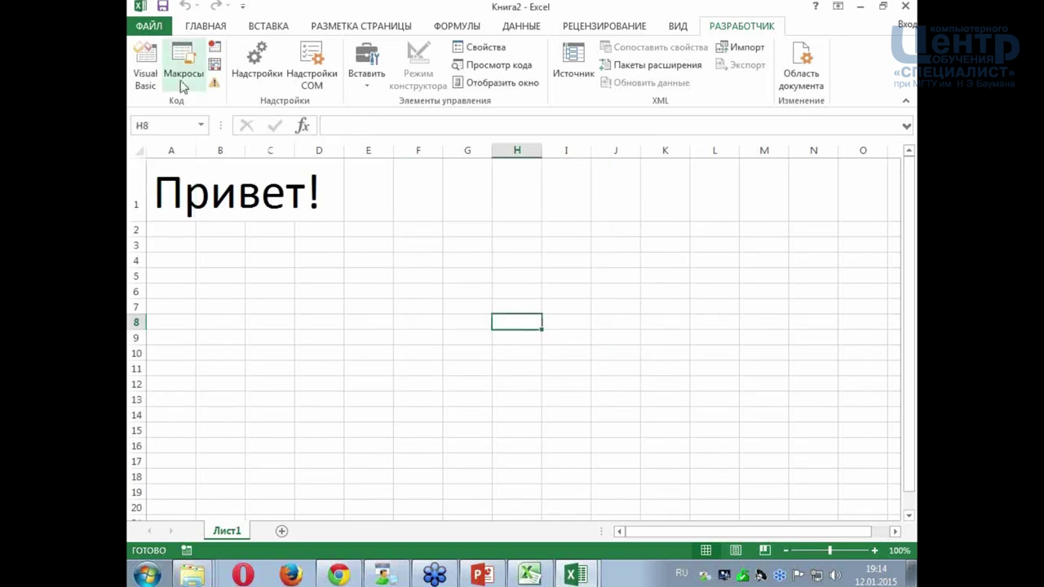
left_click(183, 82)
left_click(428, 209)
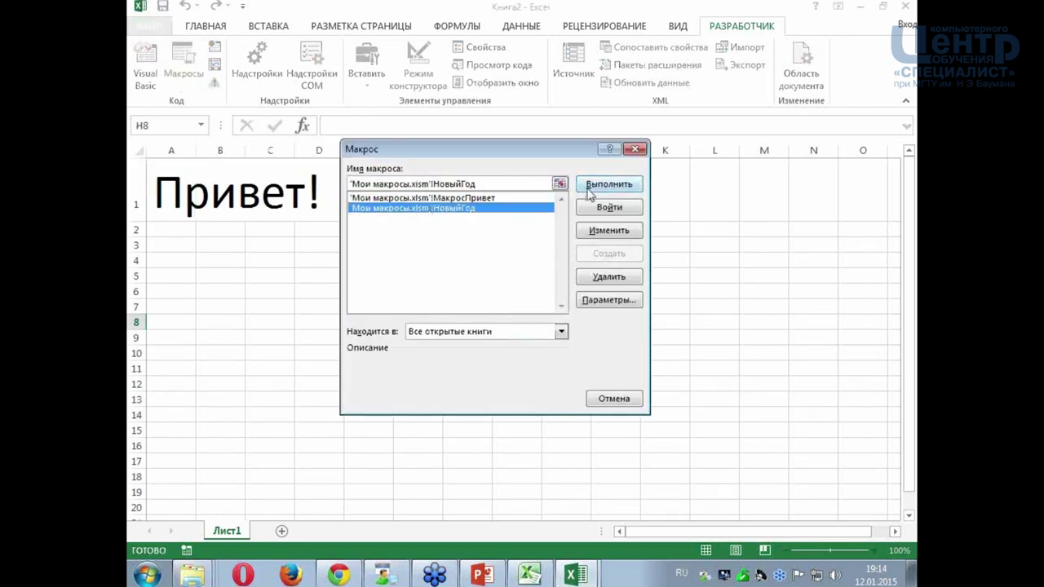
left_click(603, 185)
- Select empty cells G3, E5, H1 and E12, then restore the Книга2 window
left_click(473, 239)
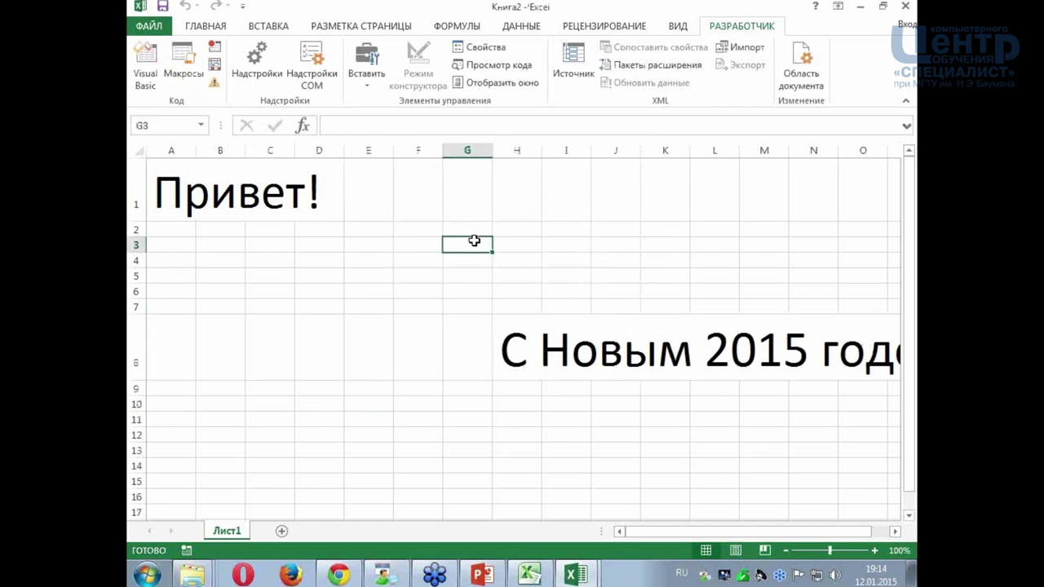
left_click(385, 275)
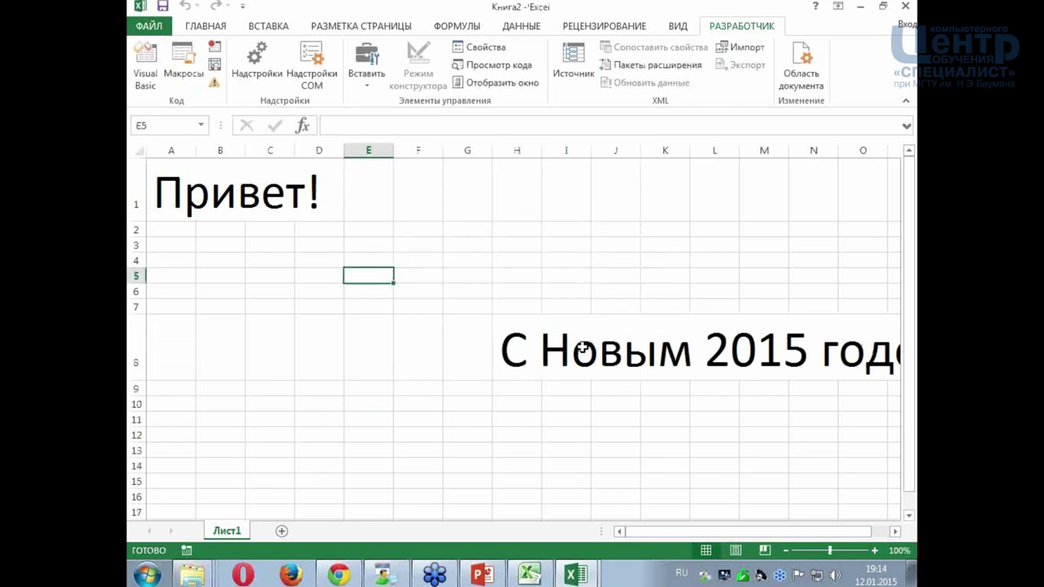
left_click(520, 217)
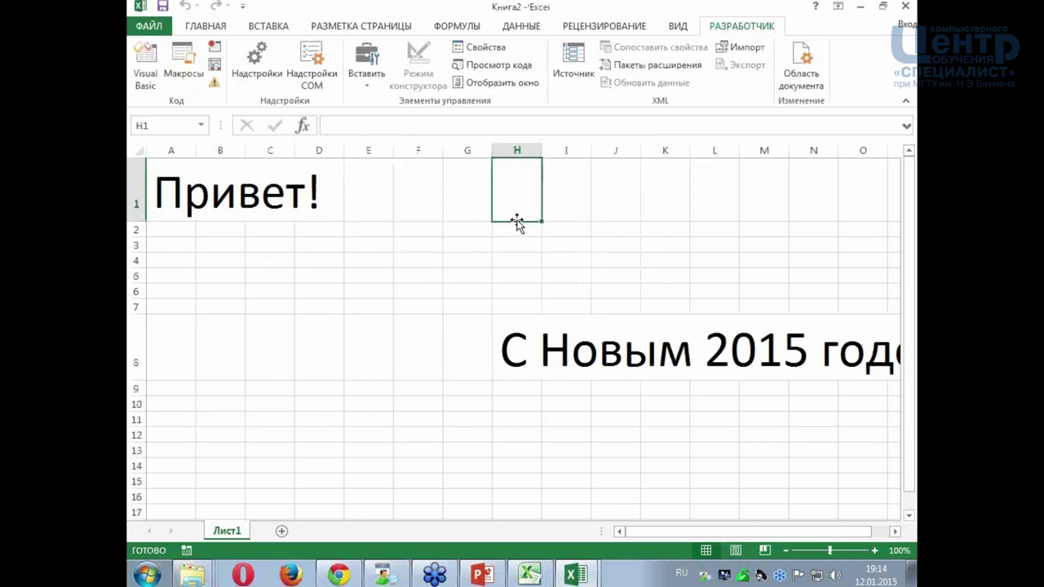
left_click(384, 432)
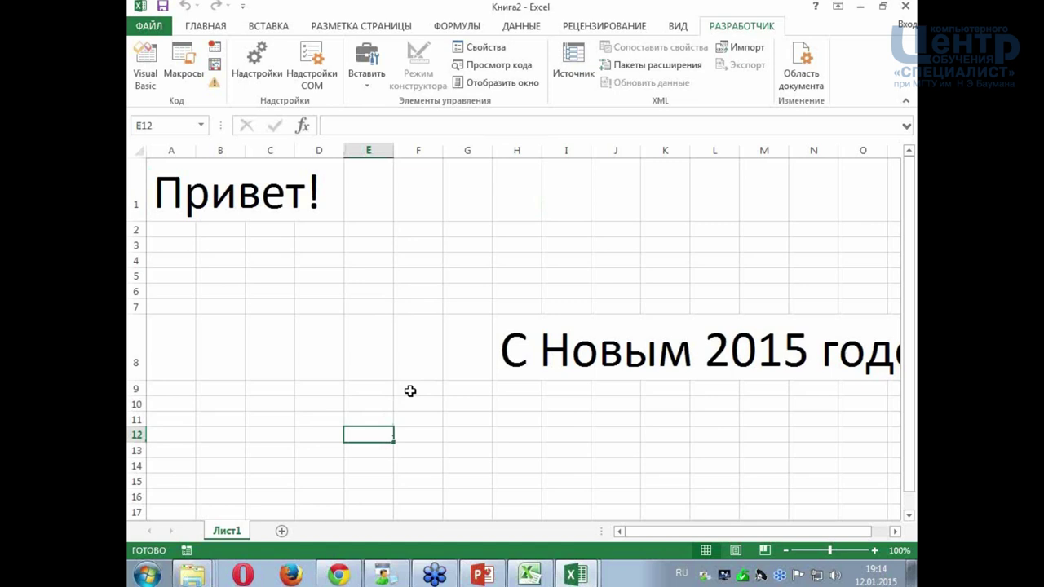
left_click(883, 6)
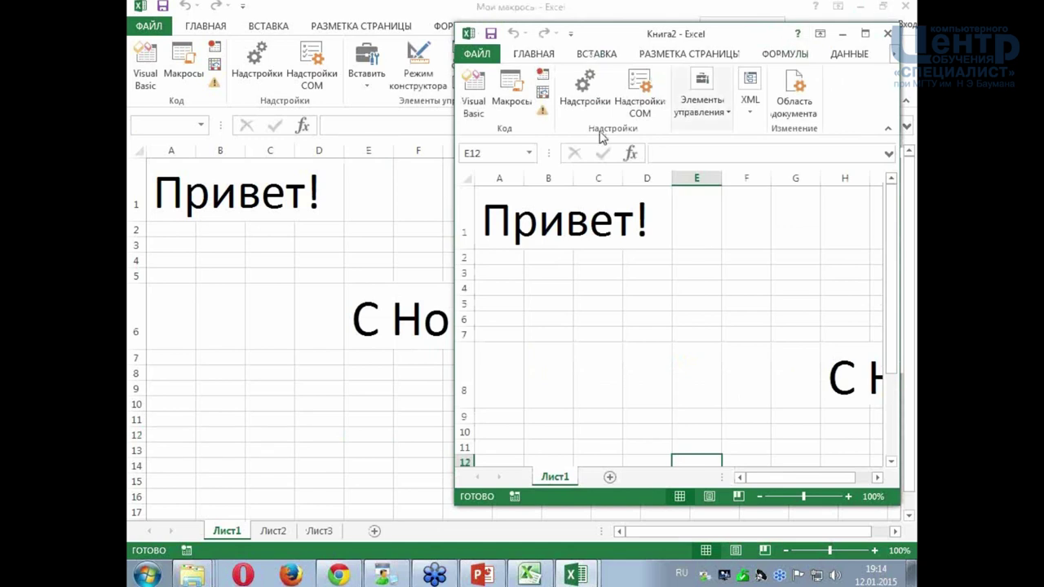
- Review slide 6 on working with ready macros in the PowerPoint presentation
left_click(396, 261)
left_click(861, 13)
left_click(305, 295)
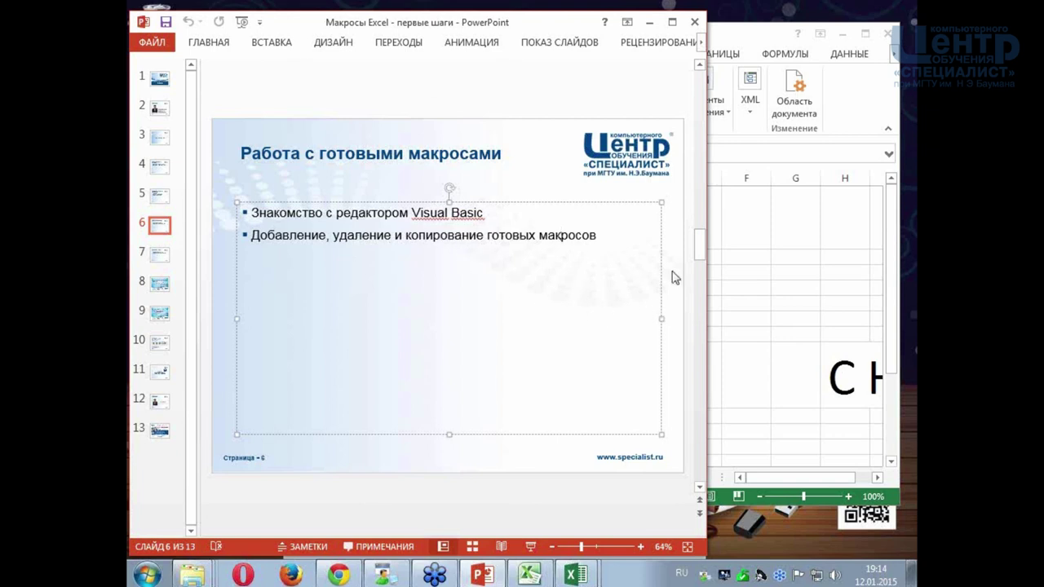
- Close Книга2 without saving its changes
left_click(740, 291)
left_click(719, 289)
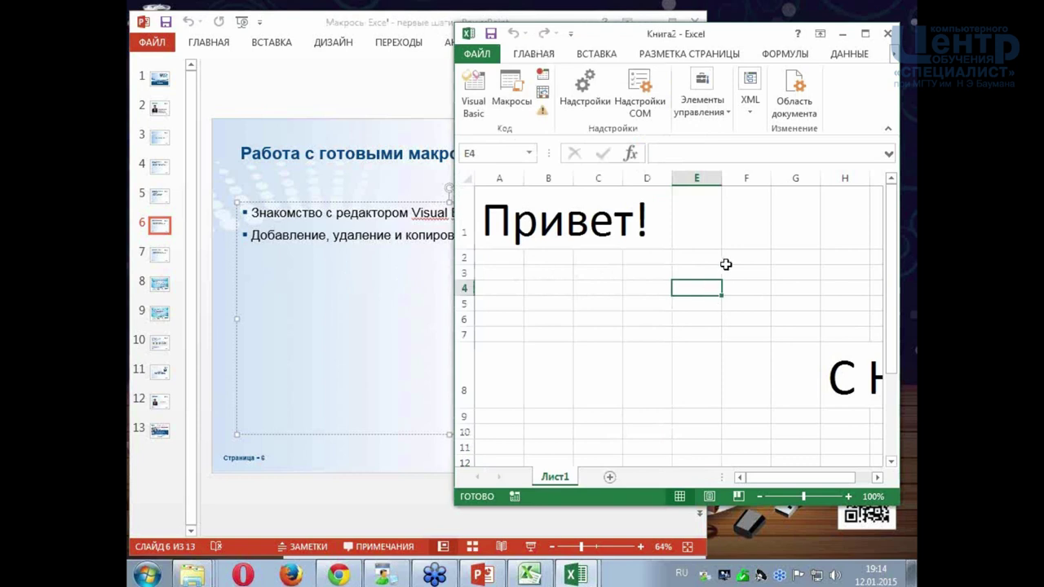
left_click(864, 36)
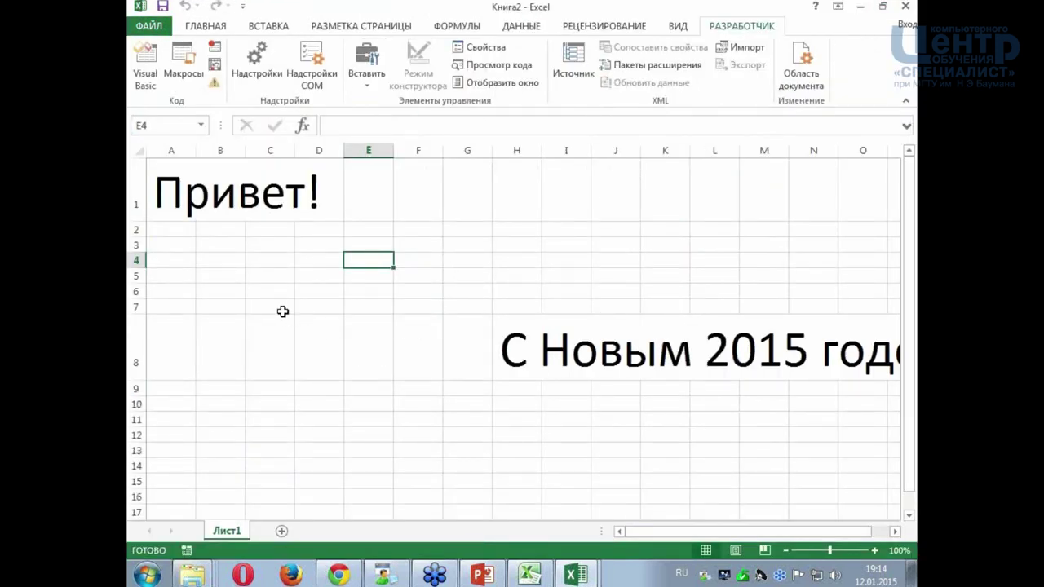
left_click(904, 7)
left_click(541, 304)
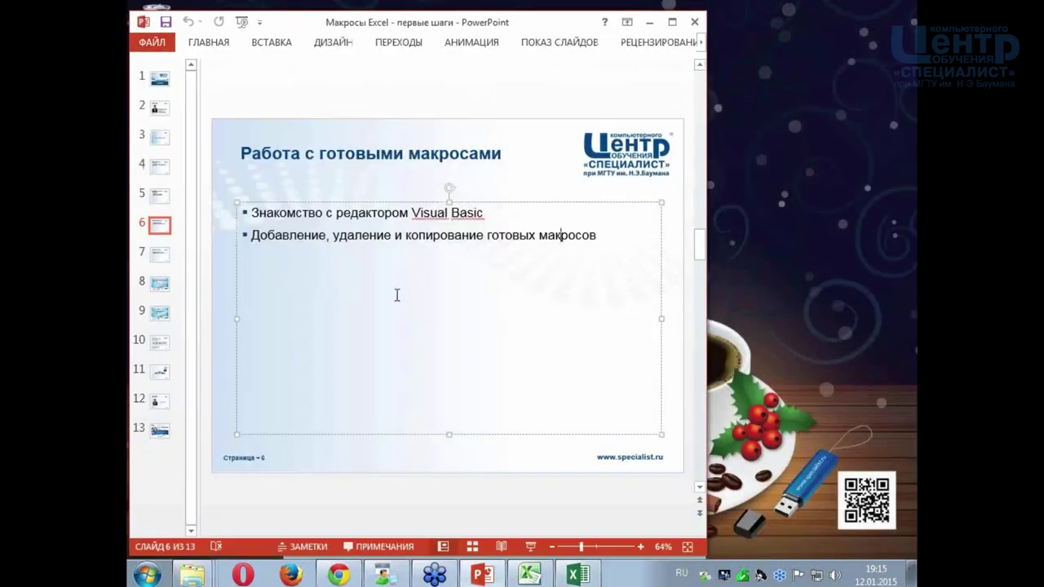
- Bring Мои макросы to the front and select cells F10 and F8
left_click(576, 575)
left_click(434, 406)
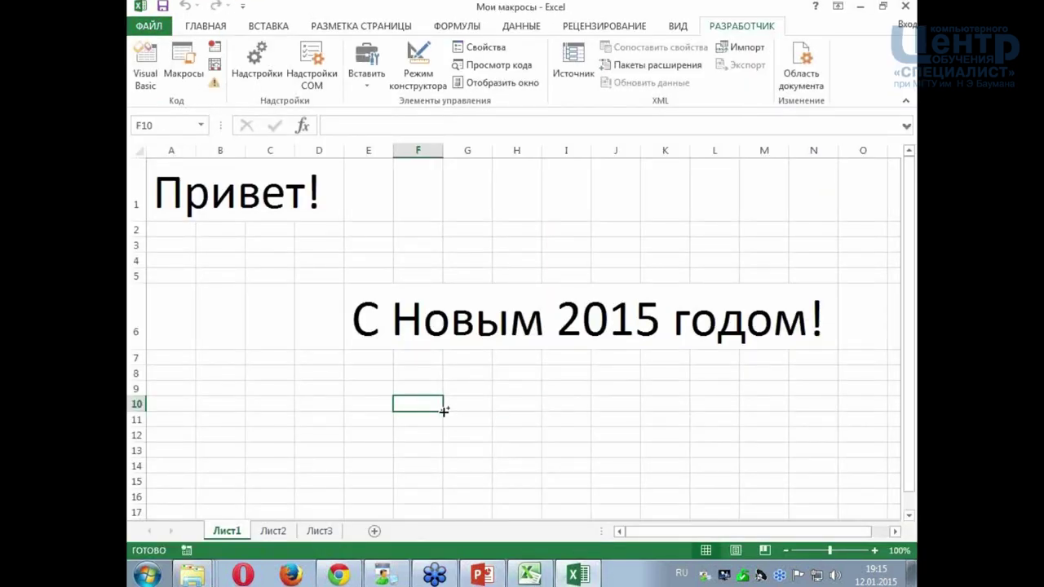
left_click(433, 372)
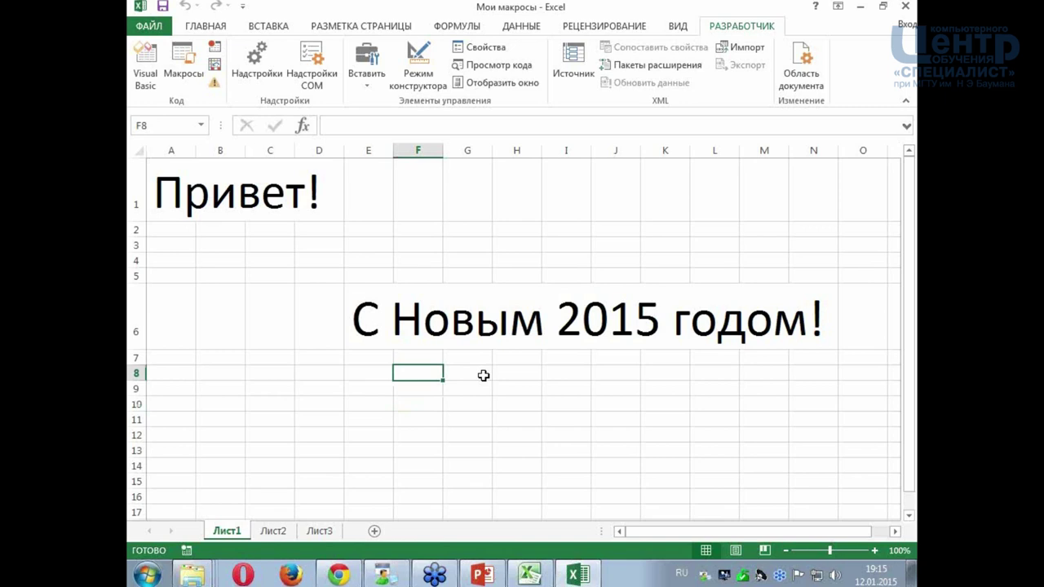
- Copy the НовыйГод procedure from Module2 and paste it below End Sub in Module1
key("alt+F11")
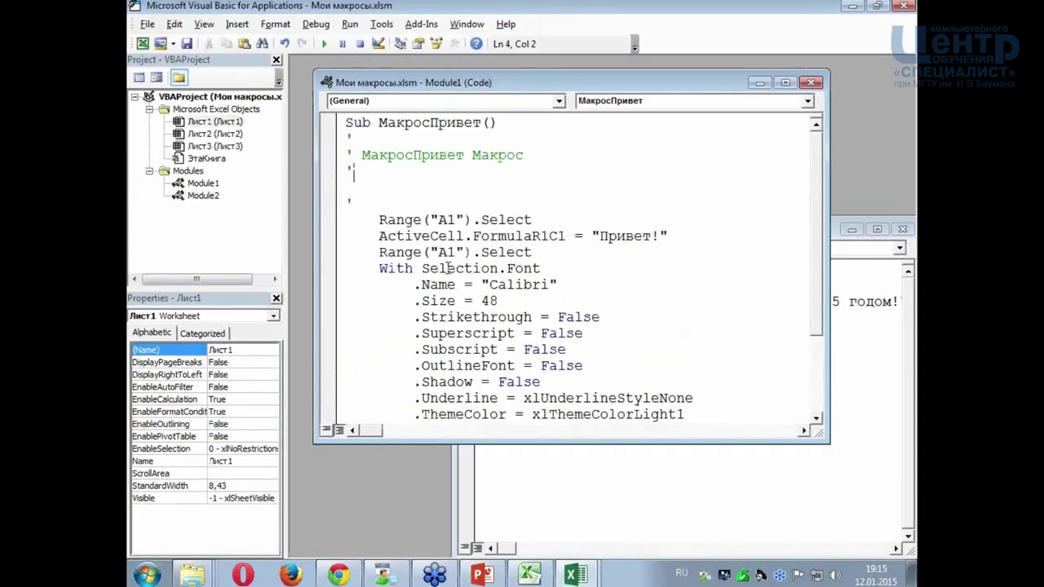
left_click(448, 269)
left_click(551, 481)
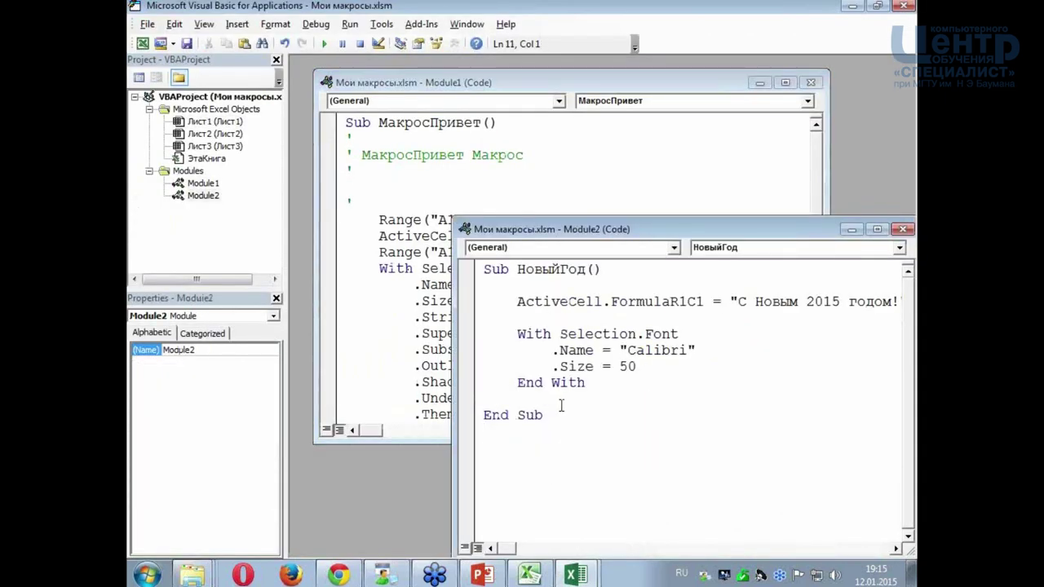
left_click_drag(551, 416, 471, 280)
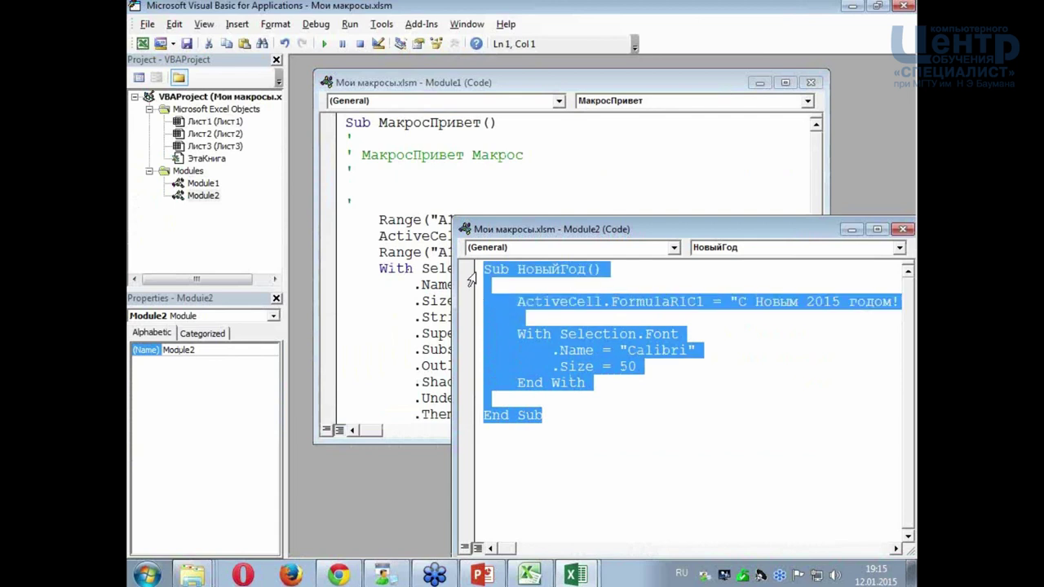
left_click(422, 170)
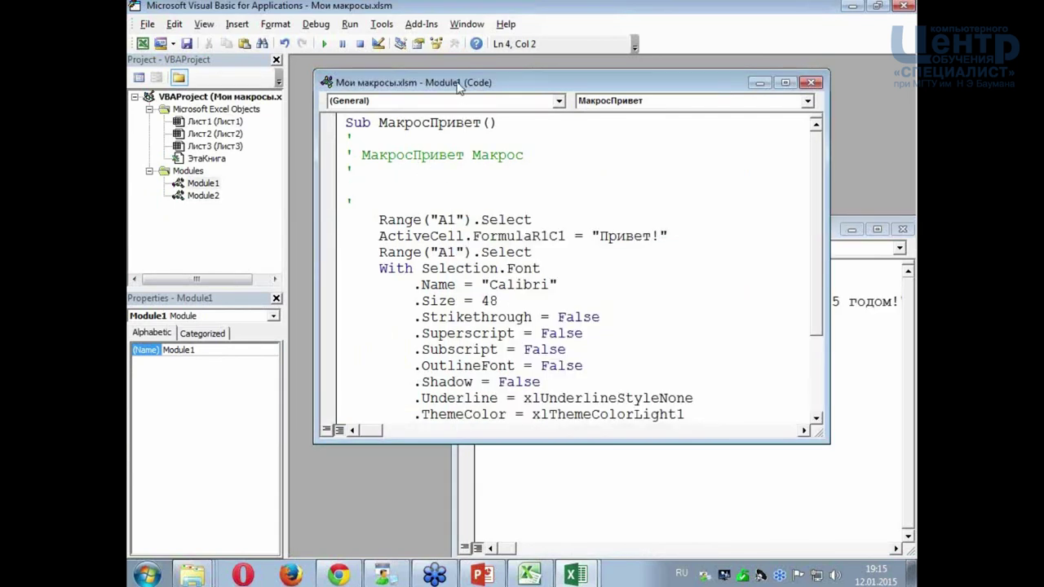
double_click(462, 84)
left_click(334, 473)
type("Sub НовыйГод()      ActiveCell.FormulaR1C1 = \"С Новым 2015 годом!\"      With Selection.Font         .Name = \"Calibri\"         .Size = 50     End With  End Sub")
- Rename the Module2 procedure from НовыйГод to НовыйГод2 by appending 2 to its Sub line
left_click(392, 411)
left_click(445, 264)
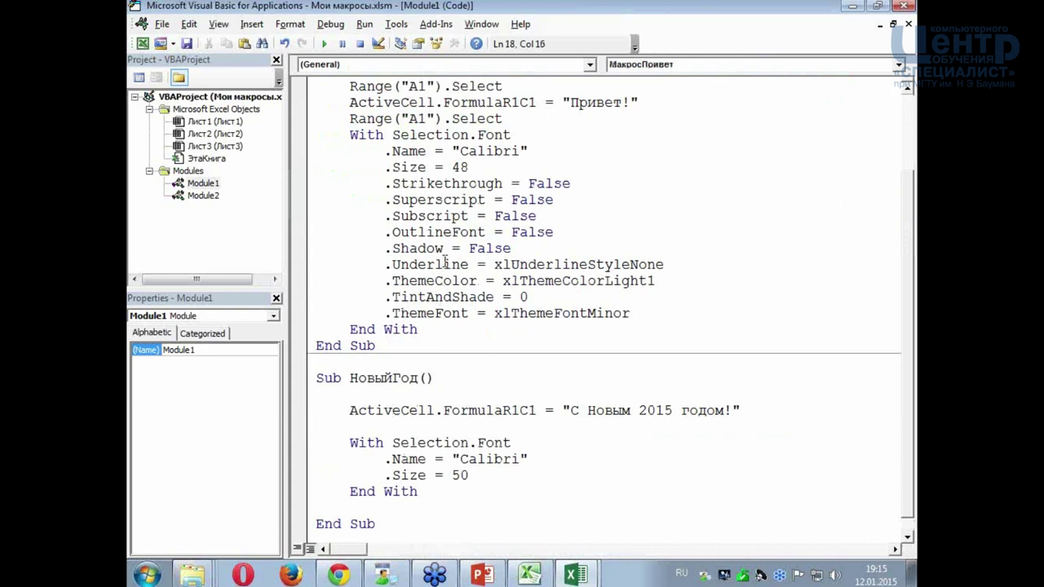
left_click(204, 186)
left_click(204, 195)
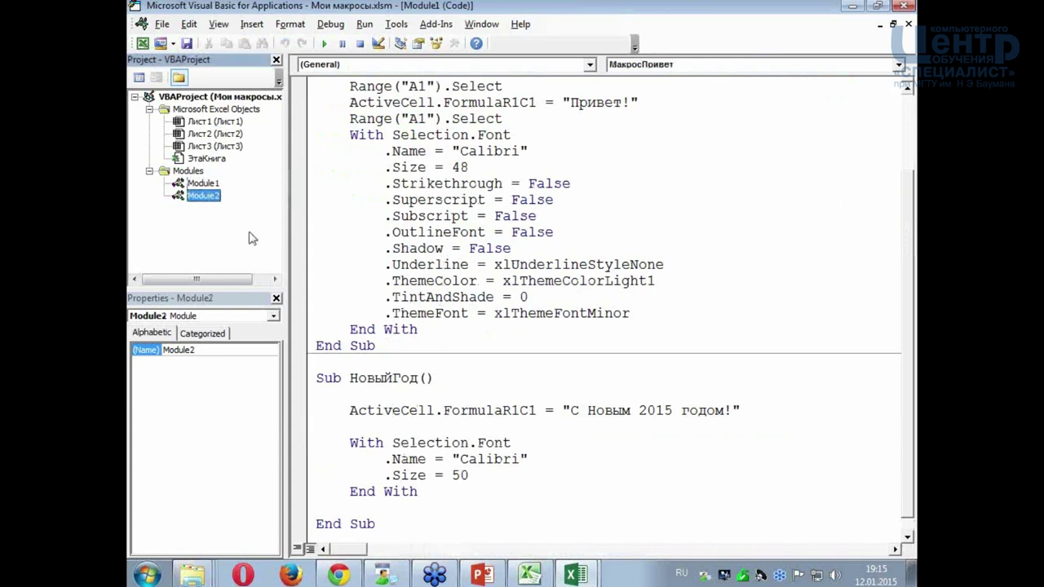
double_click(213, 206)
key("ctrl+c")
left_click(406, 137)
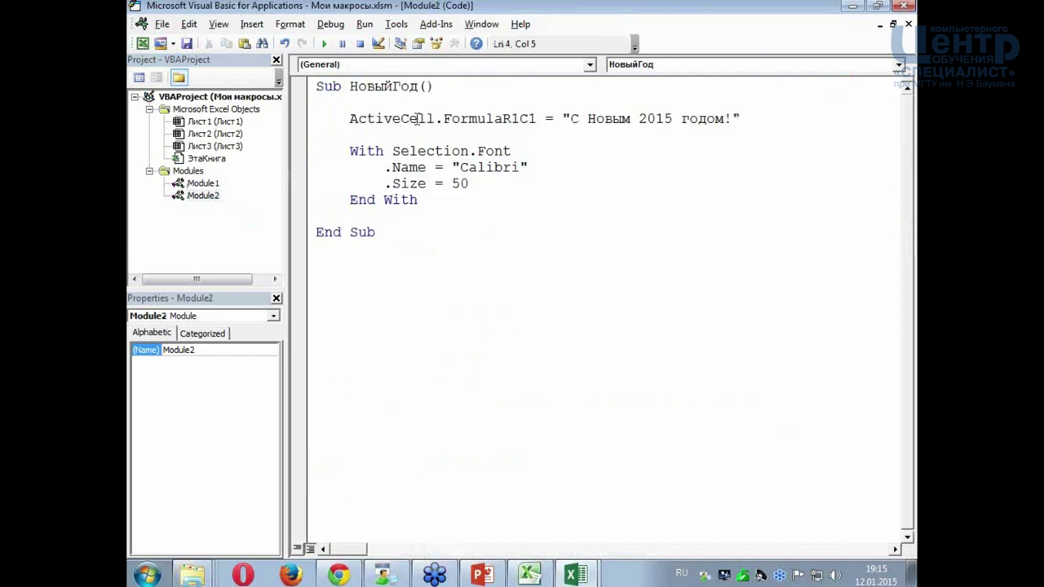
left_click(420, 88)
type("2")
left_click(455, 132)
- Review the НовыйГод and МакросПривет code in Module1 and the НовыйГод2 procedure in Module2
double_click(203, 183)
left_click(410, 410)
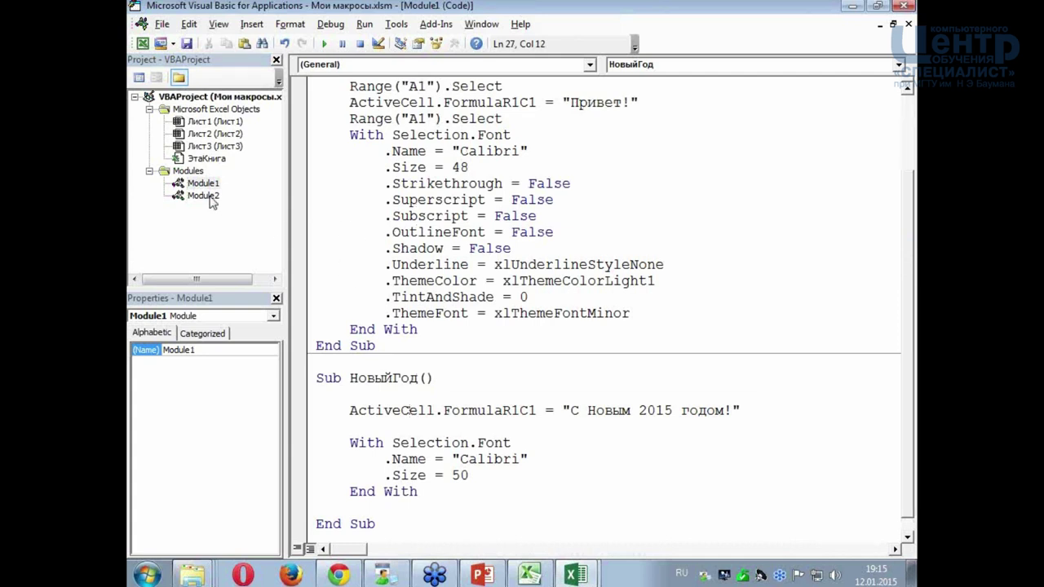
left_click(399, 199)
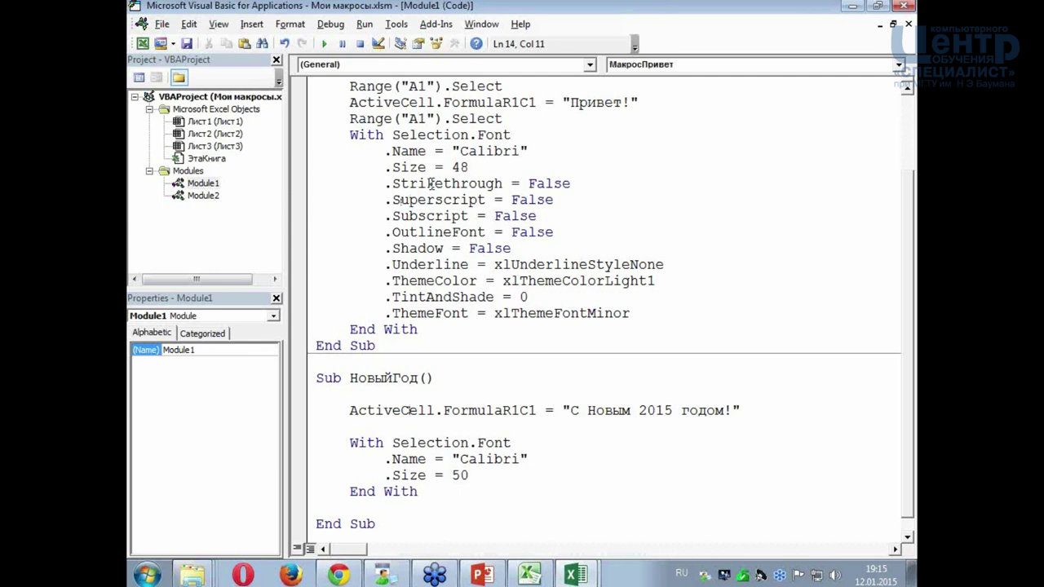
left_click(204, 196)
left_click(494, 200)
left_click(208, 198)
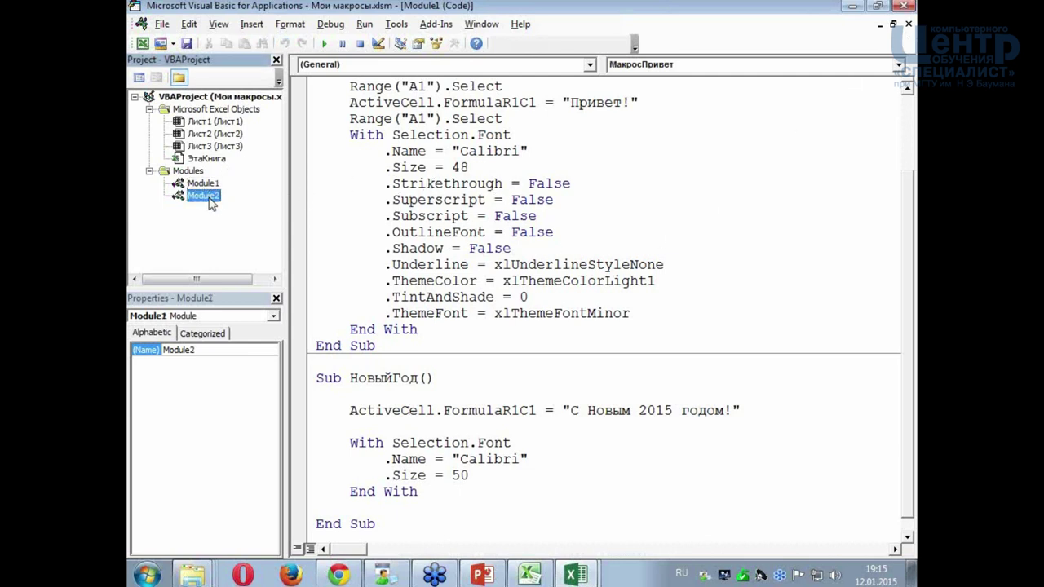
double_click(210, 198)
left_click_drag(376, 234, 303, 86)
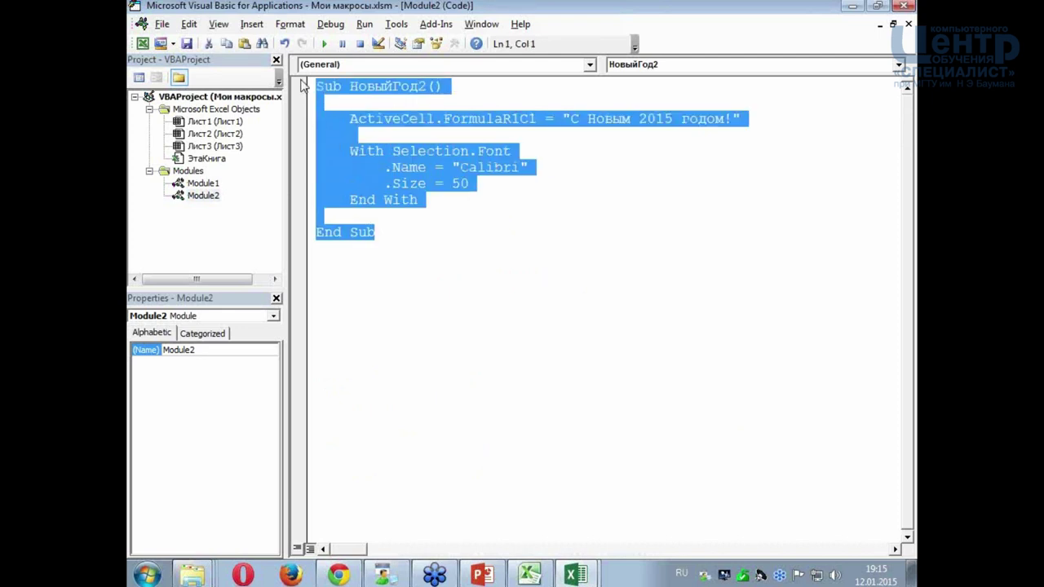
left_click(349, 135)
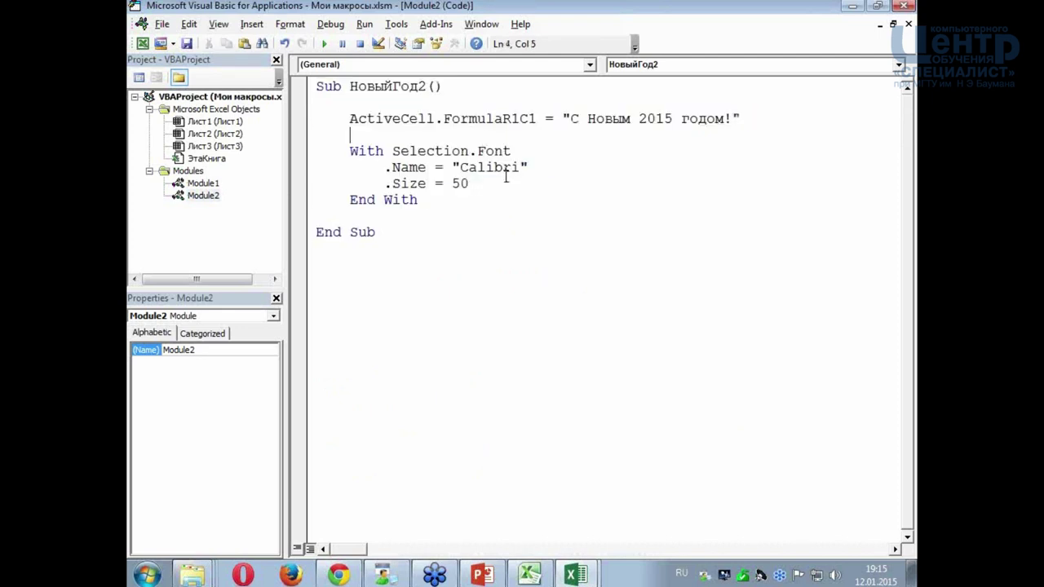
- Delete the НовыйГод2 macro through Excel's Macro dialog, confirming the removal with Да
left_click(852, 8)
left_click(194, 75)
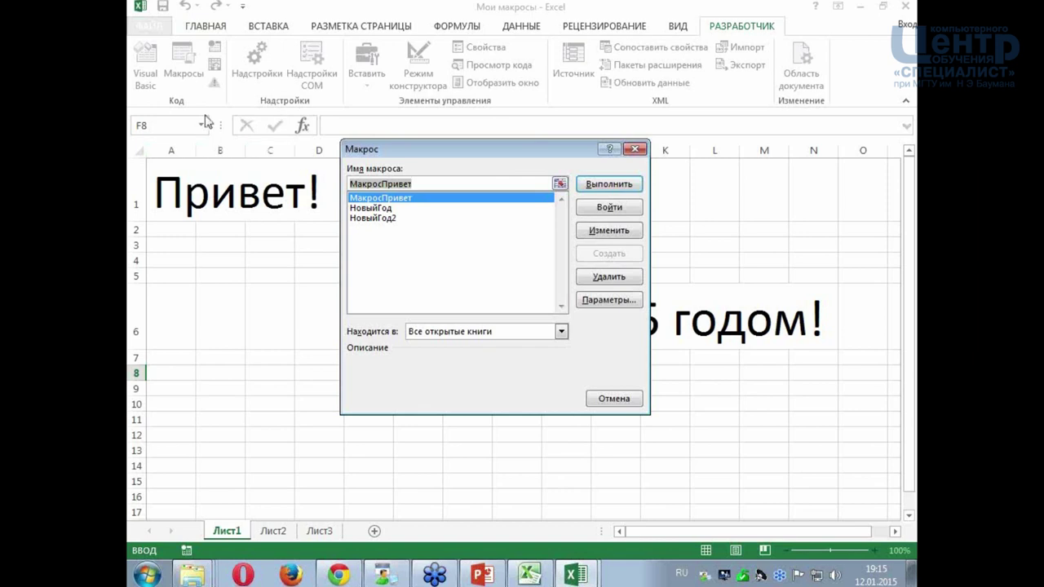
left_click(385, 219)
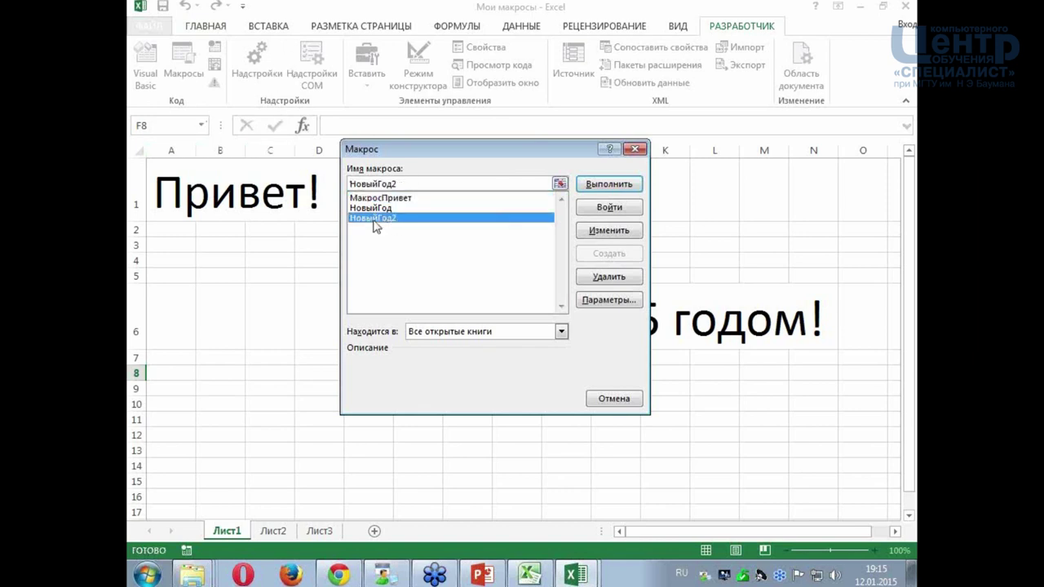
left_click(612, 278)
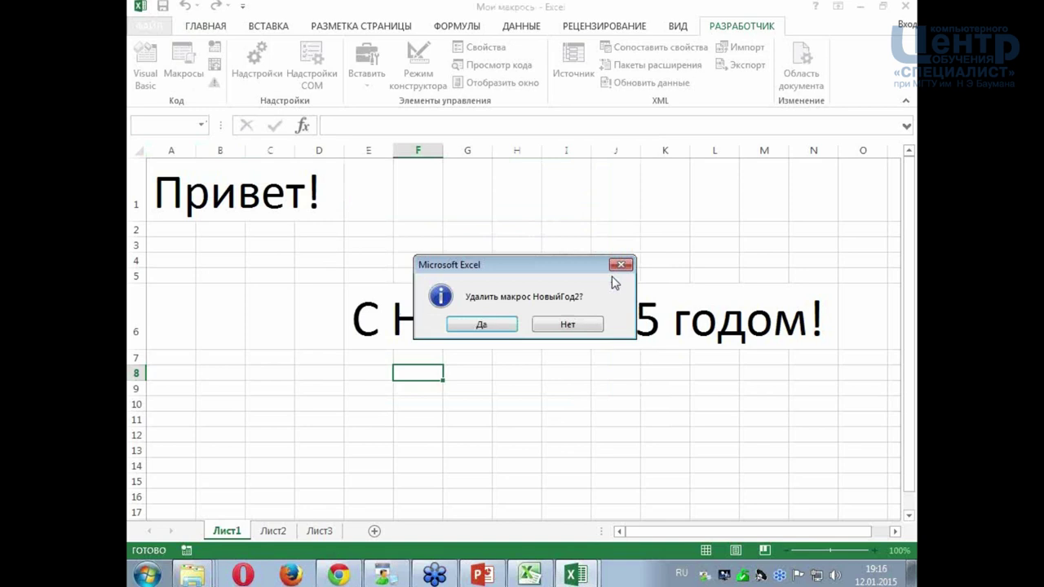
left_click(497, 325)
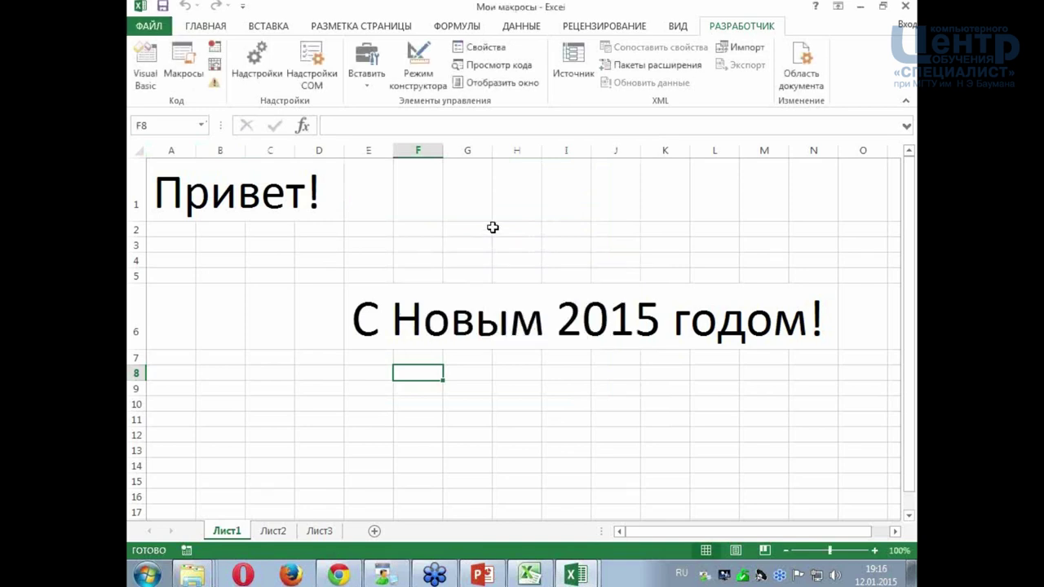
left_click(502, 226)
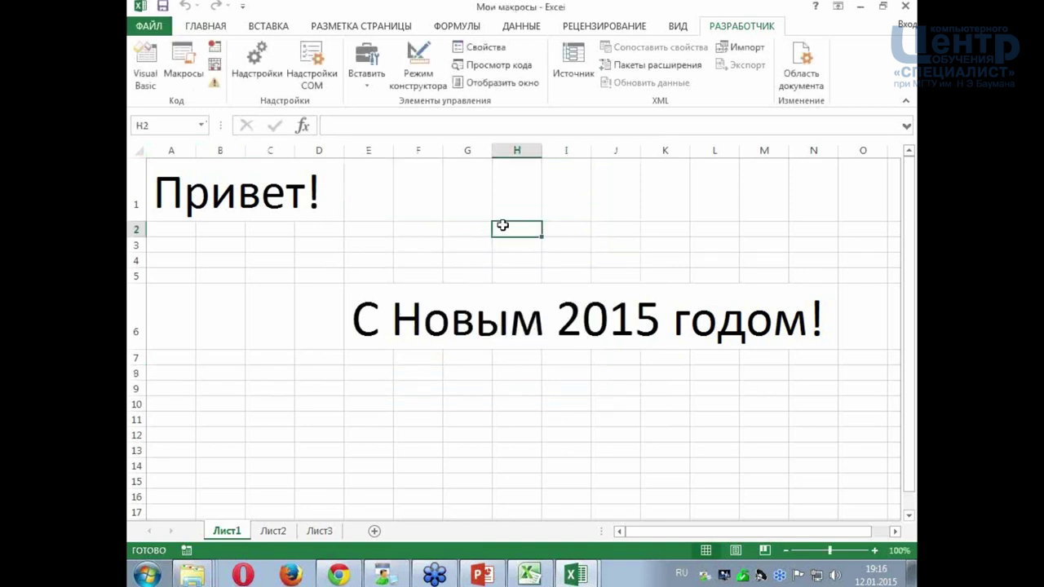
- Restore the deleted НовыйГод2 code in Module2 with Undo
key("alt+F11")
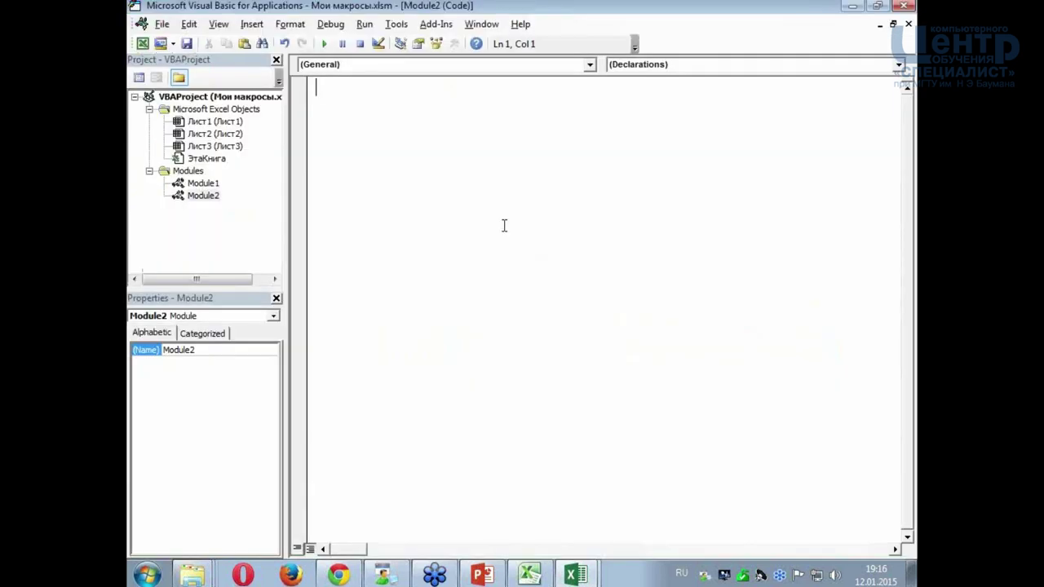
left_click(207, 199)
left_click(318, 177)
left_click(285, 44)
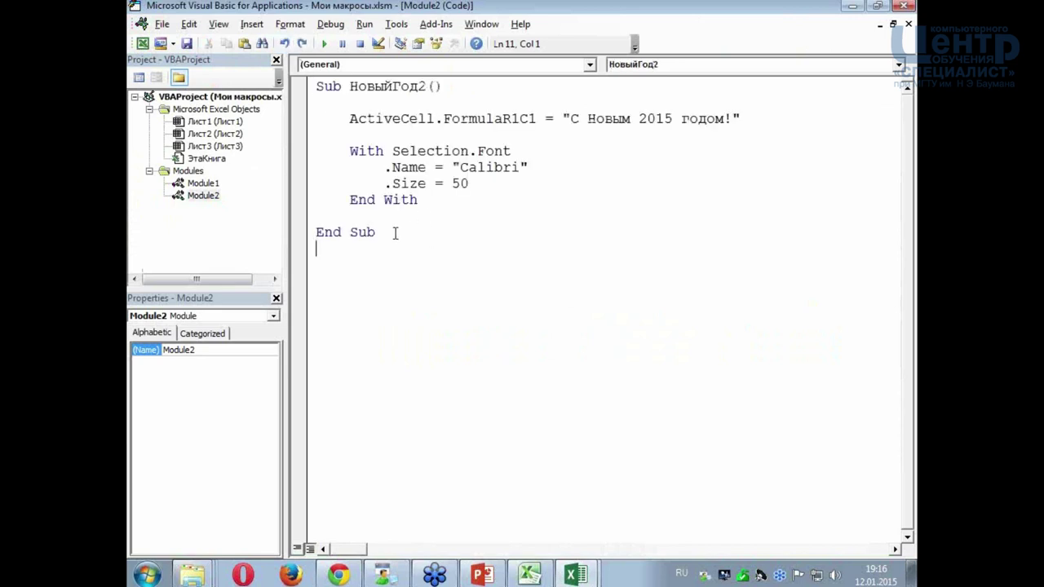
- Paste two copies of the macro below it and rename them НовыйГод3 and НовыйГод4
type("Sub")
key("ctrl+v")
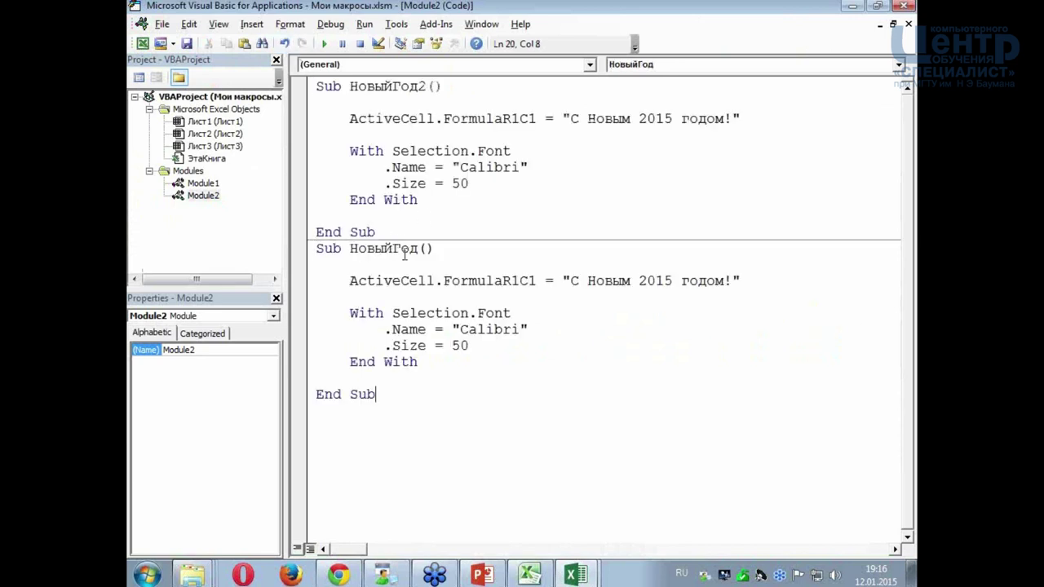
key("BackSpace")
type("3")
left_click(345, 420)
type("Sub НовыйГод()      ActiveCell.FormulaR1C1 = \"С Новым 2015 годом!\"      With Selection.Font         .Name = \"Calibri\"         .Size = 50     End With  End Sub")
left_click(421, 383)
type("4")
left_click(600, 318)
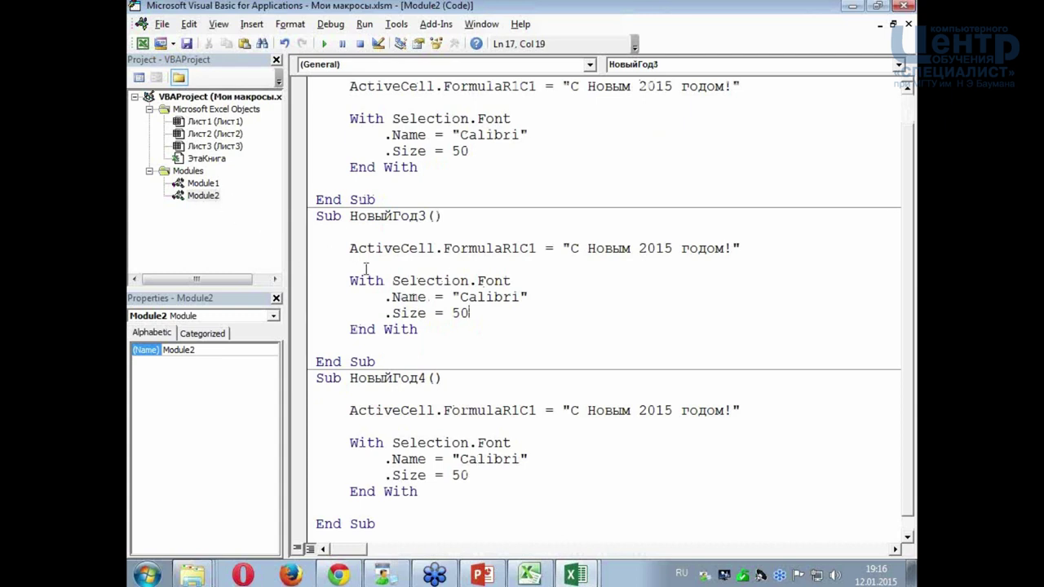
scroll(421, 188, "up", 1)
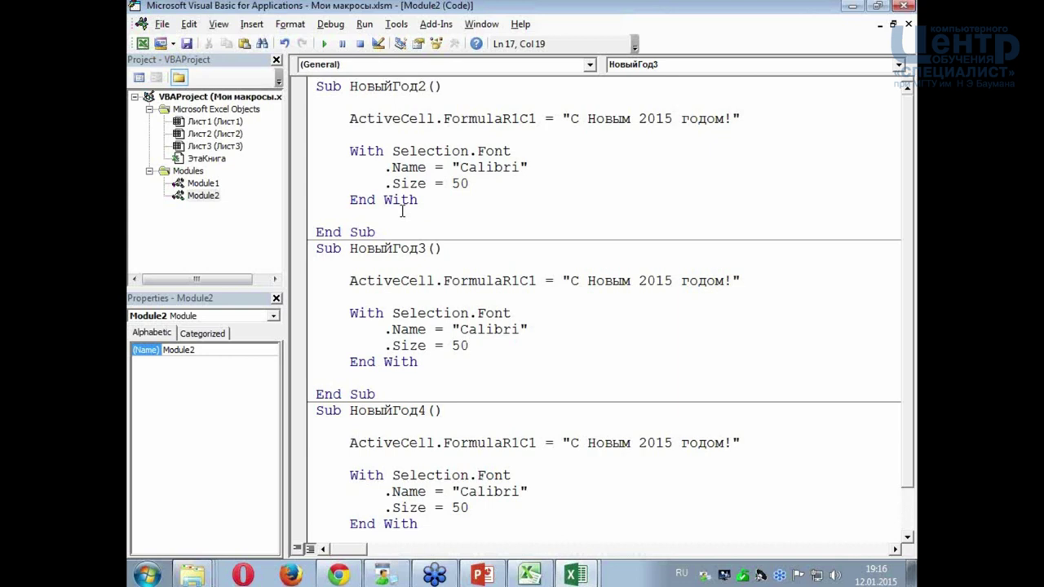
left_click(203, 199)
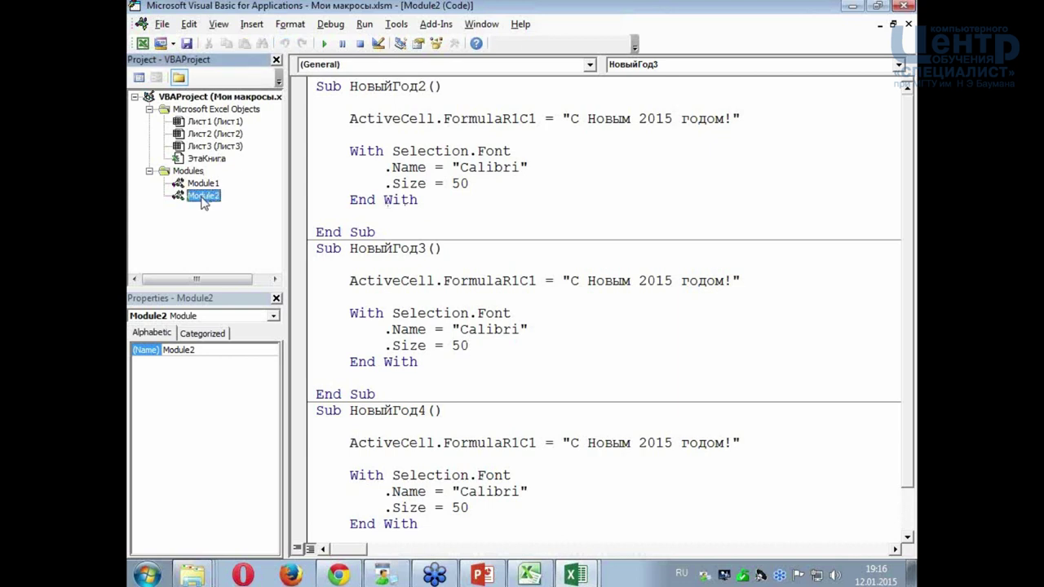
- Remove Module2 from the project, declining to export it, then save the workbook
right_click(203, 201)
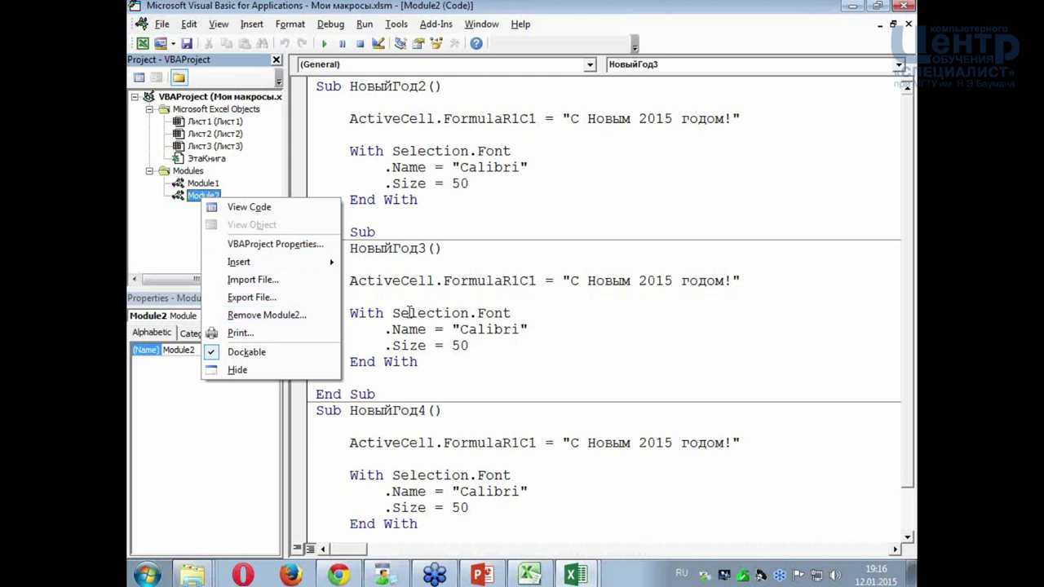
left_click(443, 314)
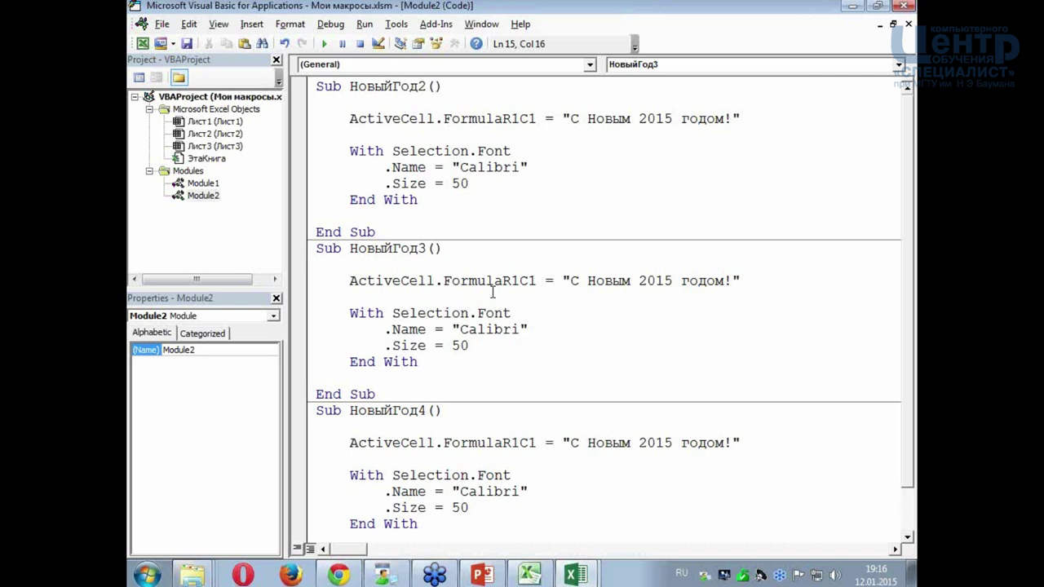
right_click(210, 197)
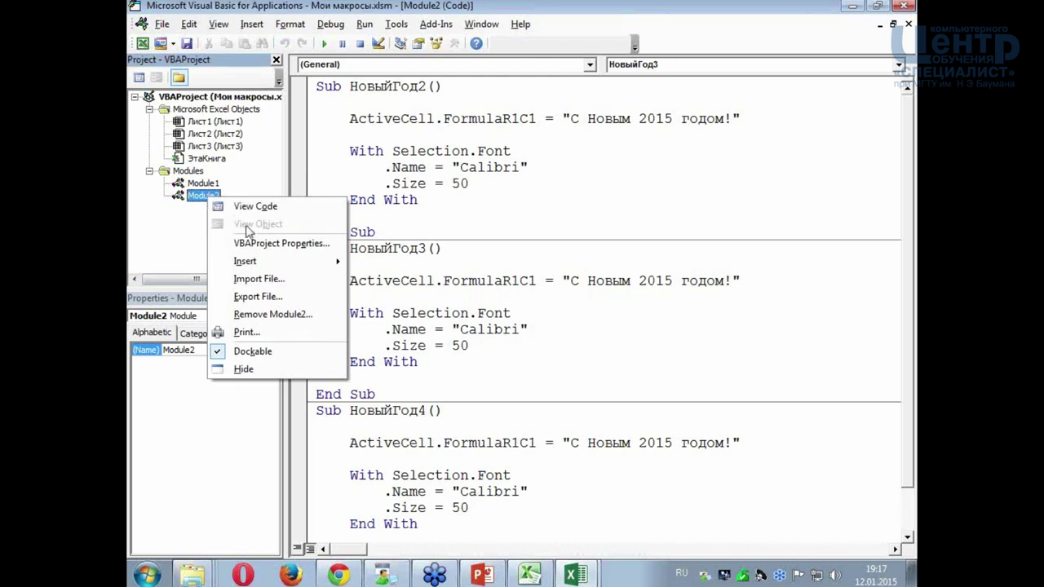
left_click(299, 316)
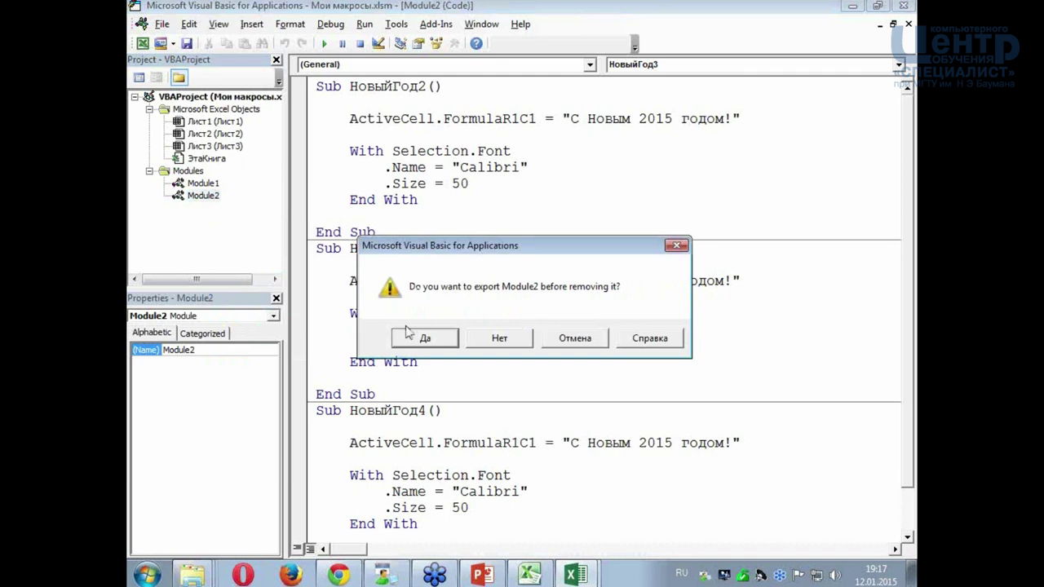
left_click(500, 338)
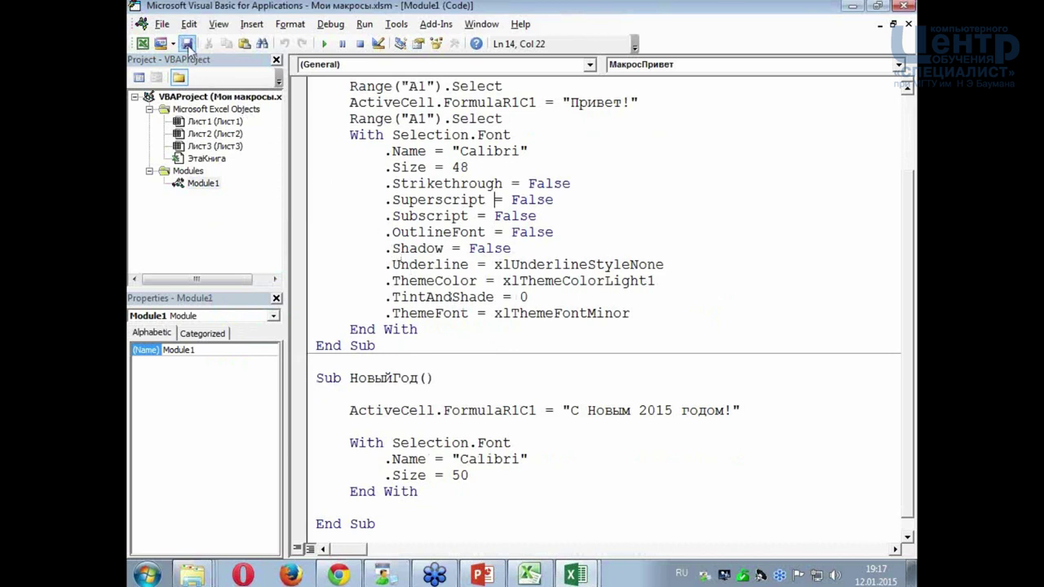
left_click(538, 232)
- Close the VBA editor and select cells I1, E4, C6, B6 and B4 on Лист1
scroll(537, 230, "up", 2)
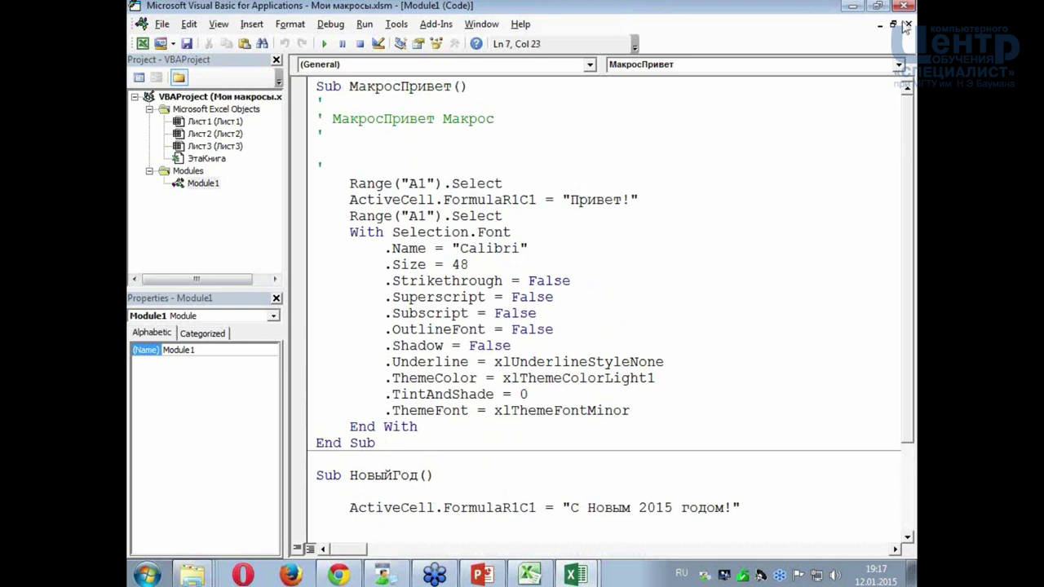
left_click(904, 6)
left_click(553, 185)
left_click(391, 261)
left_click(274, 326)
left_click(214, 292)
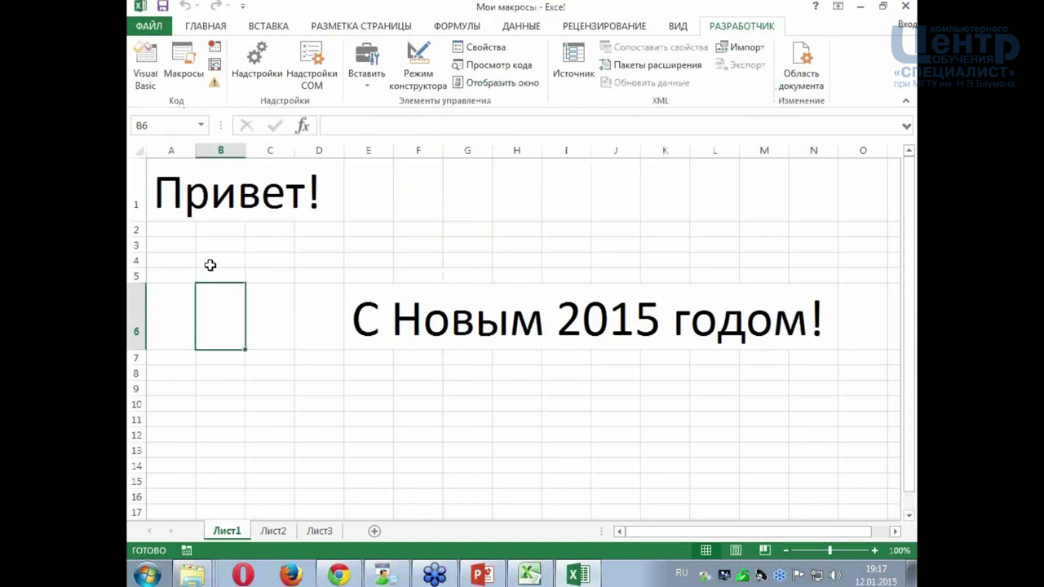
left_click(210, 264)
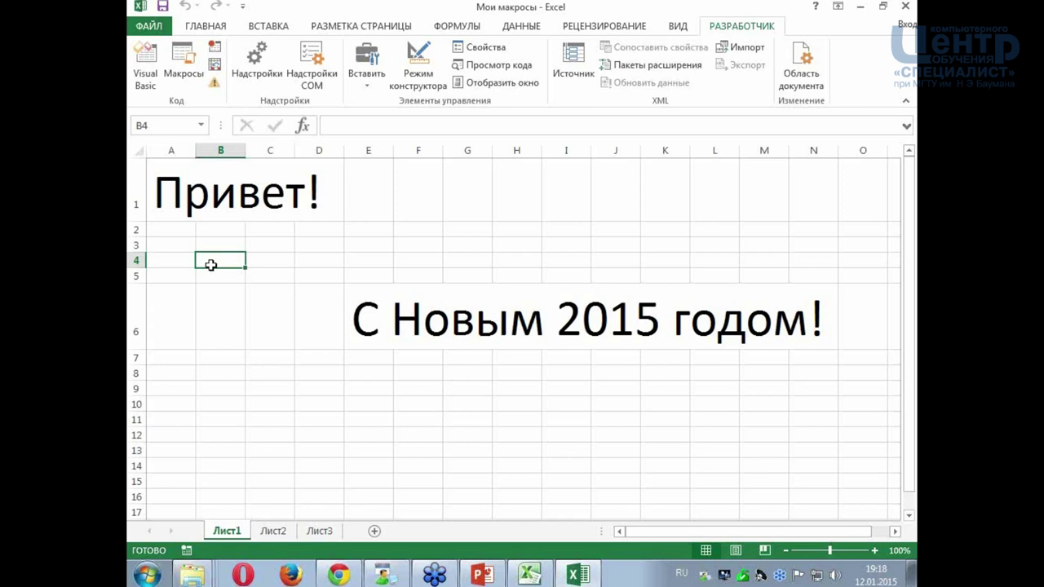
- Review the Лист2, Лист3 and Лист1 sheets, then add a new empty sheet, Лист4
left_click(273, 531)
left_click(326, 531)
left_click(273, 531)
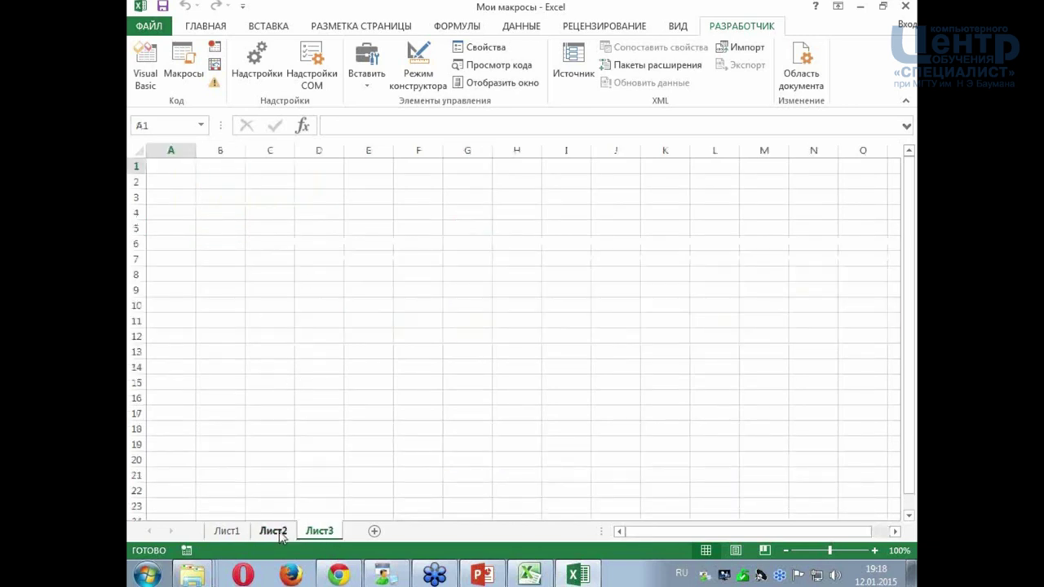
left_click(226, 531)
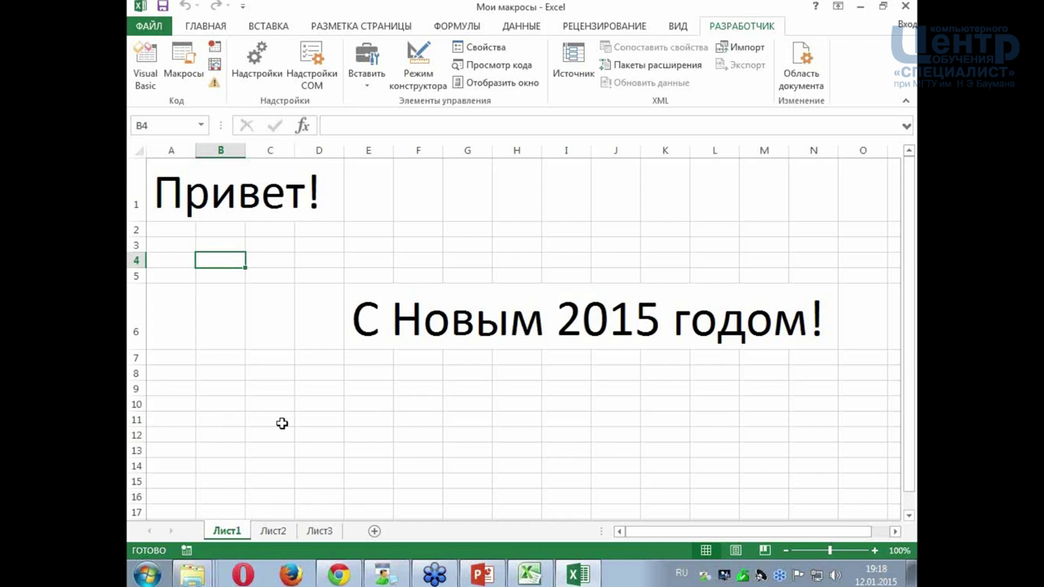
left_click(319, 531)
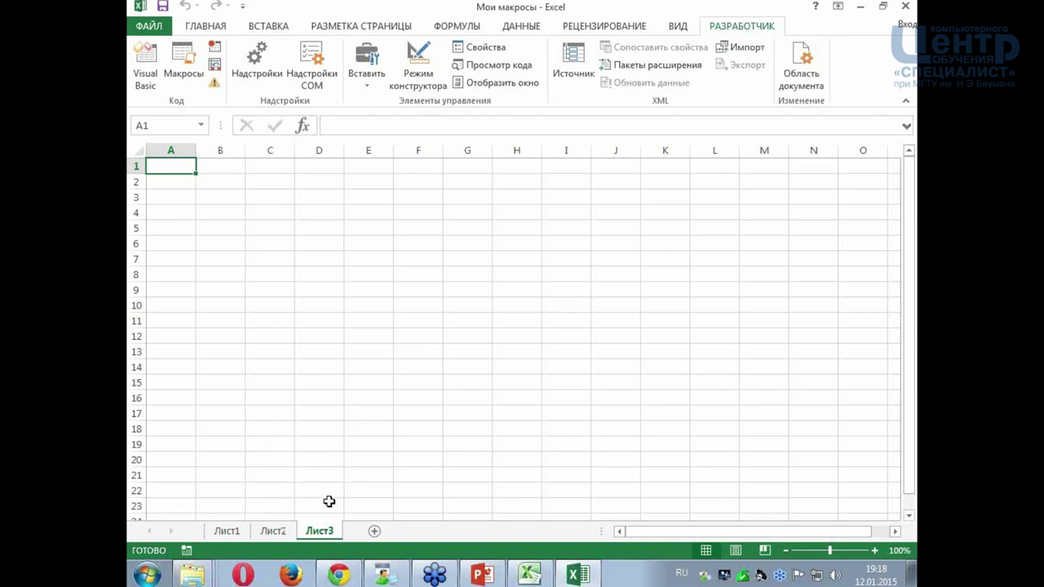
left_click(398, 331)
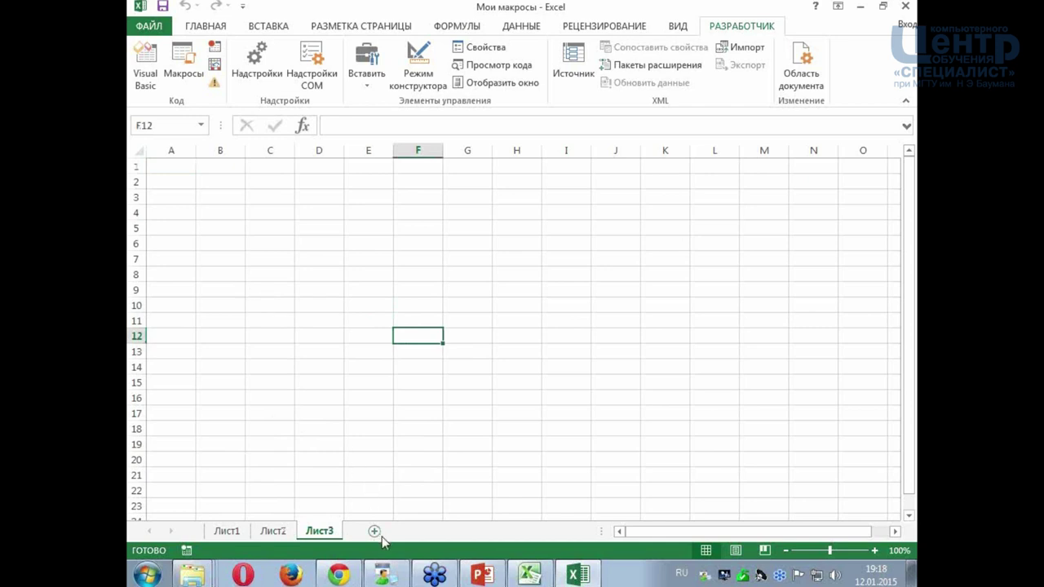
left_click(375, 531)
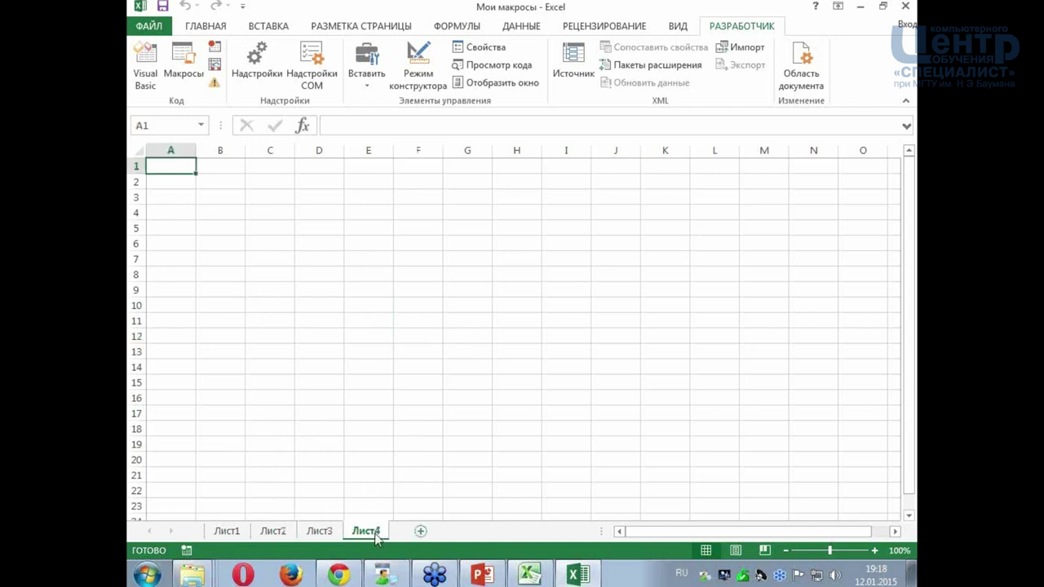
- Select cells B8 and A1 on Лист4 and show the ДАННЫЕ (Data) ribbon commands
left_click(268, 354)
left_click(225, 271)
left_click(170, 168)
left_click(519, 26)
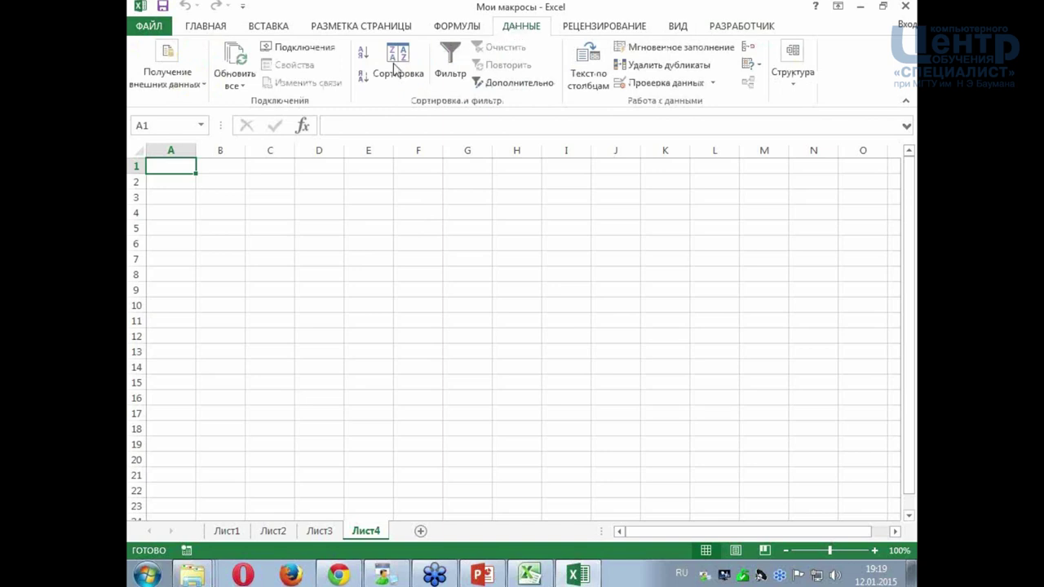
left_click(196, 85)
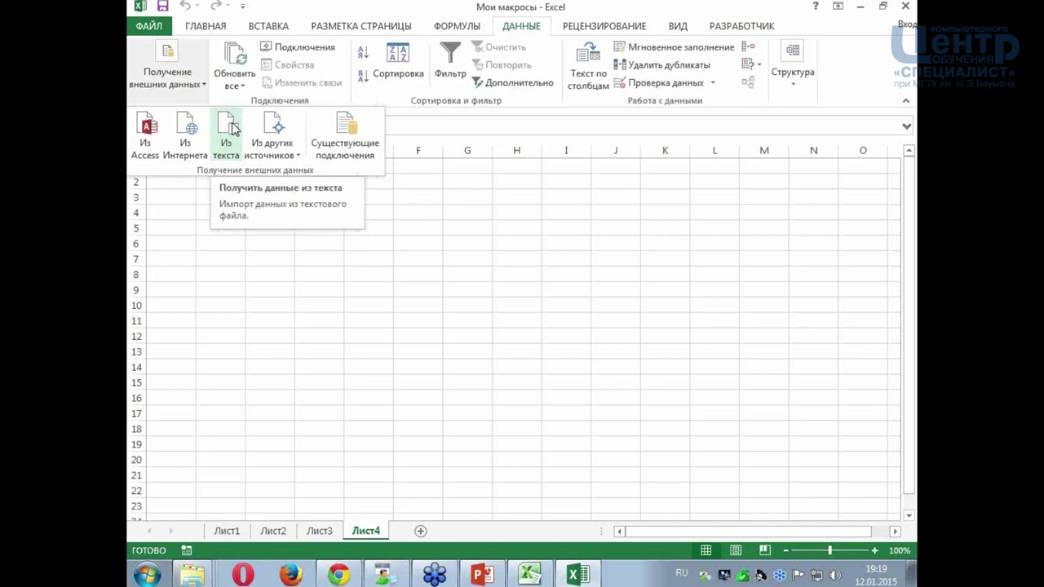
left_click(232, 129)
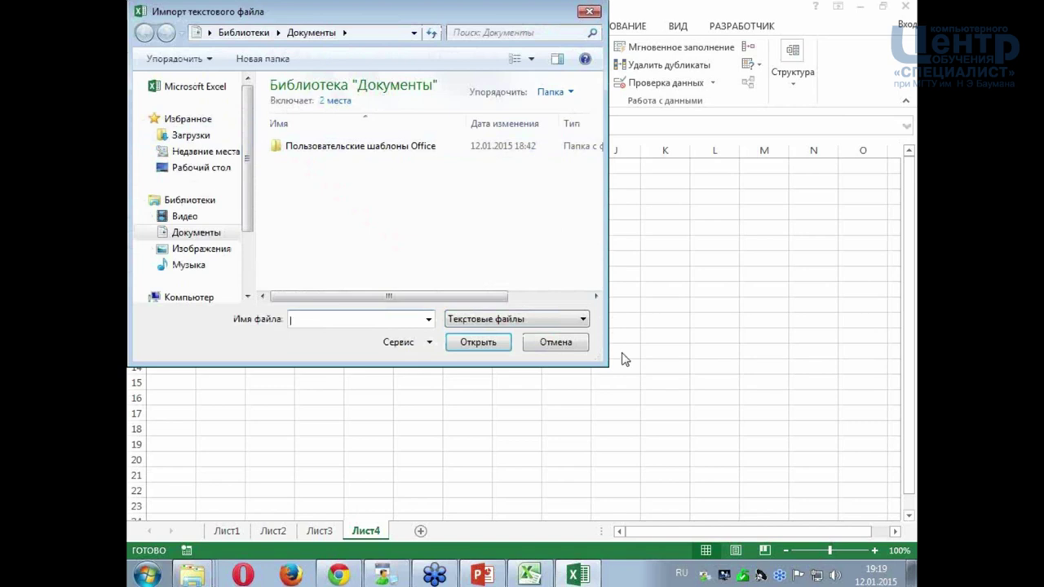
left_click(576, 343)
left_click(420, 295)
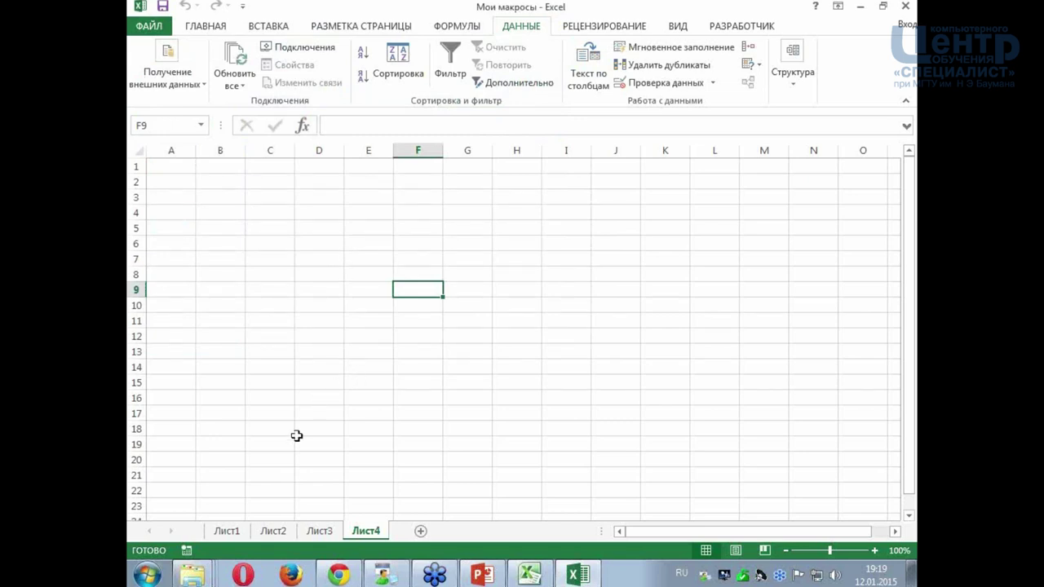
right_click(199, 578)
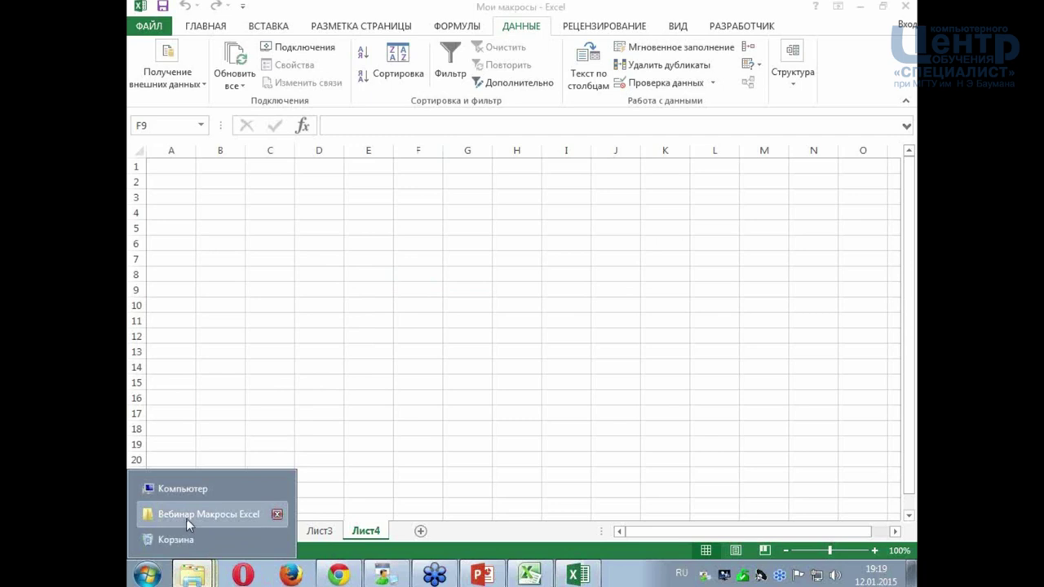
left_click(186, 515)
left_click_drag(522, 267, 529, 218)
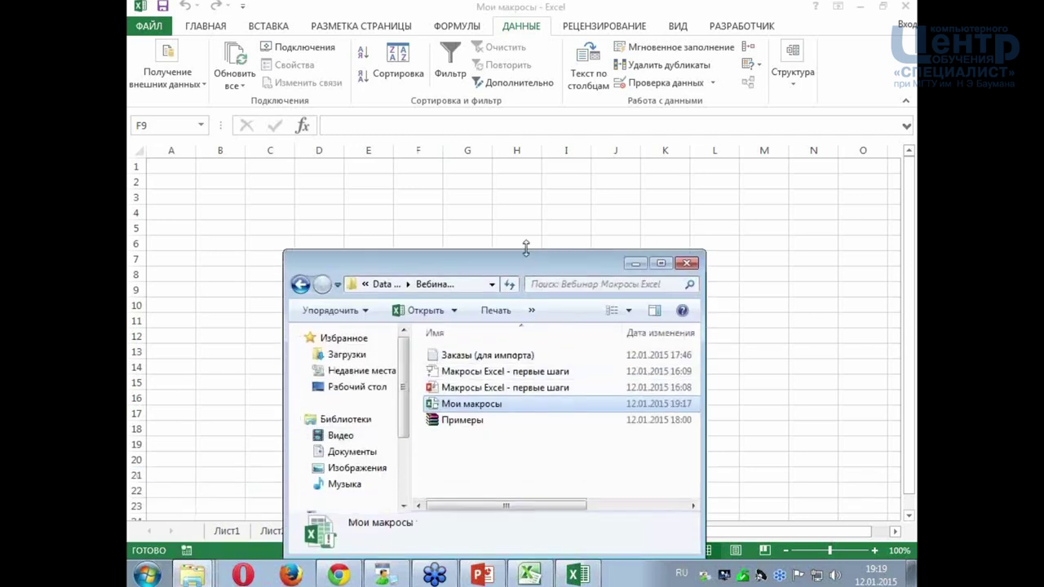
left_click(490, 323)
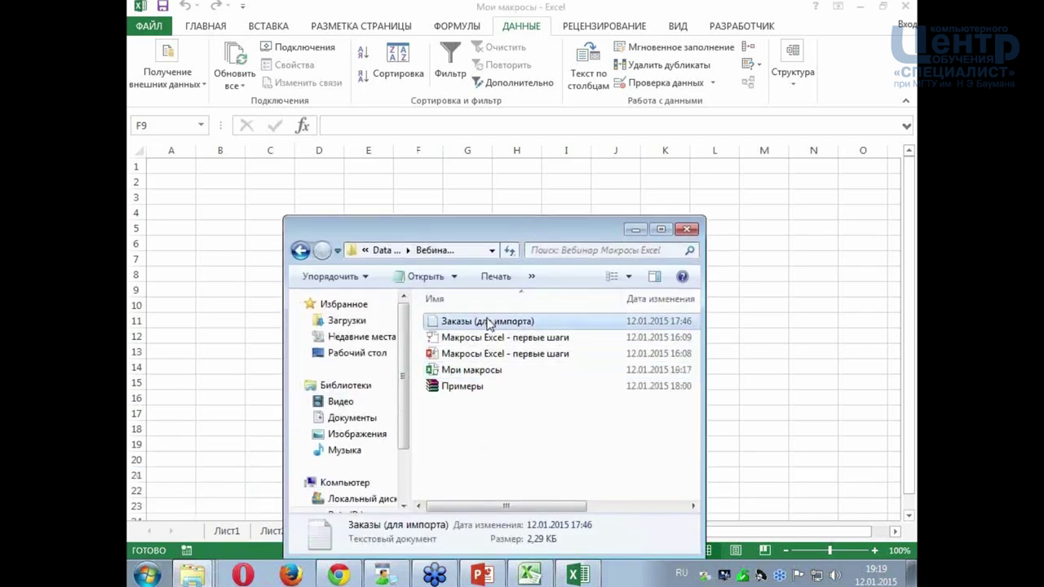
mouse_move(488, 356)
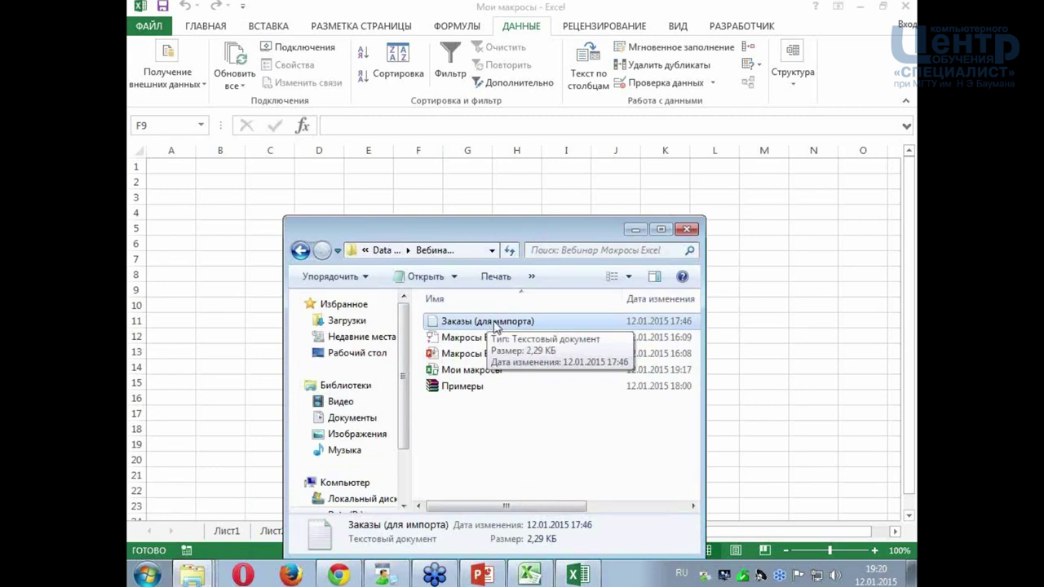
double_click(486, 323)
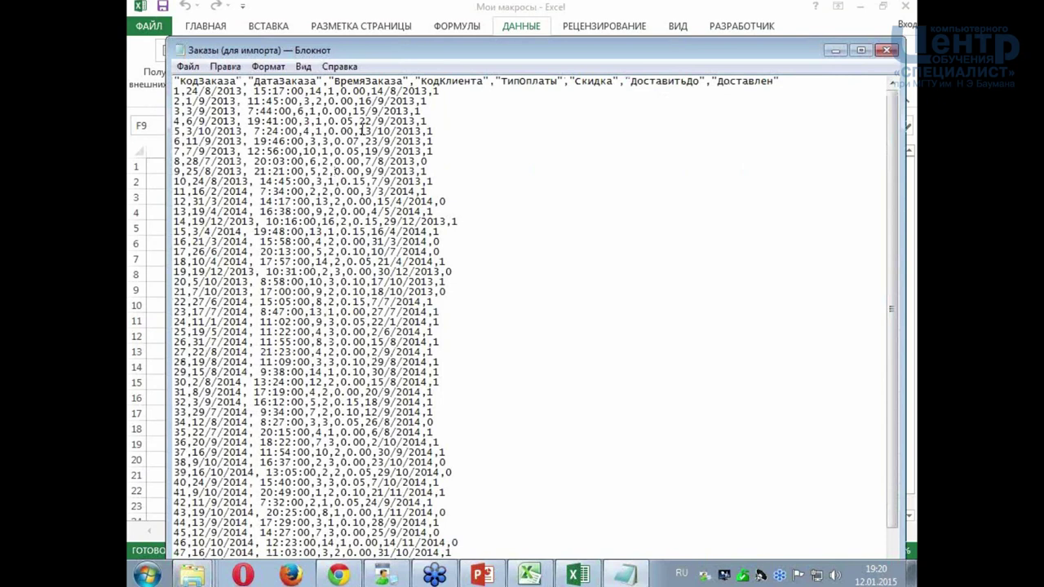
scroll(361, 130, "down", 1)
scroll(361, 130, "up", 1)
mouse_move(310, 53)
left_mouse_down()
mouse_move(326, 182)
mouse_move(362, 79)
left_mouse_up()
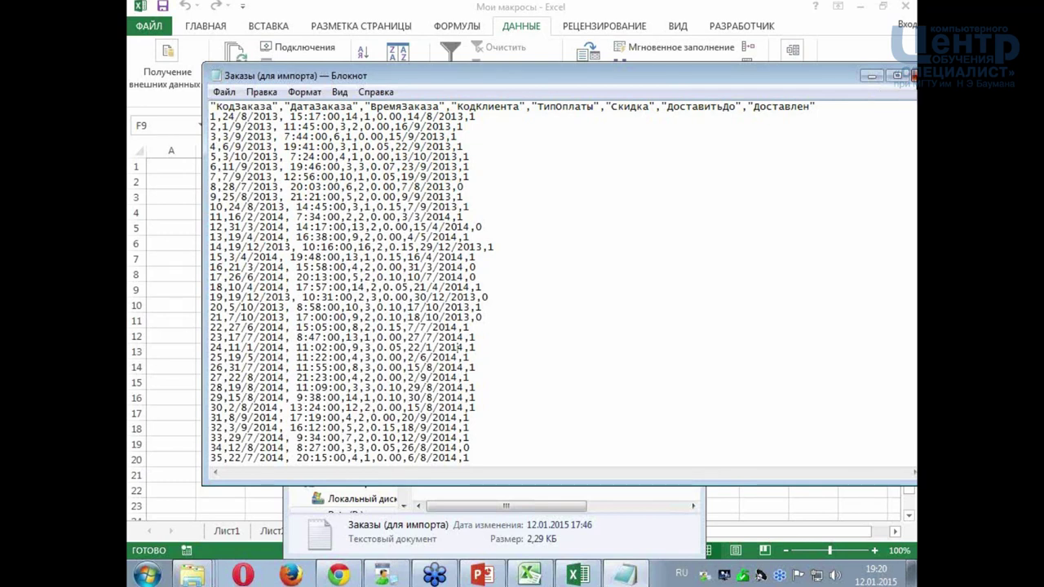
left_click(911, 75)
left_click(261, 199)
left_click(209, 201)
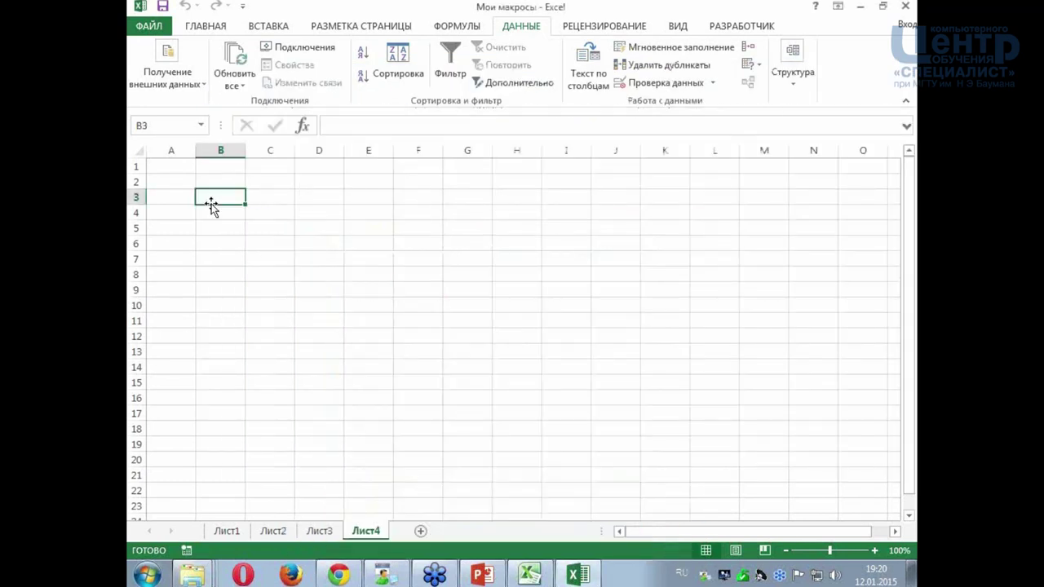
- From cell A1, start recording macro МакросИмпорт described 'Импорт из текстового файла' in this workbook
left_click(251, 240)
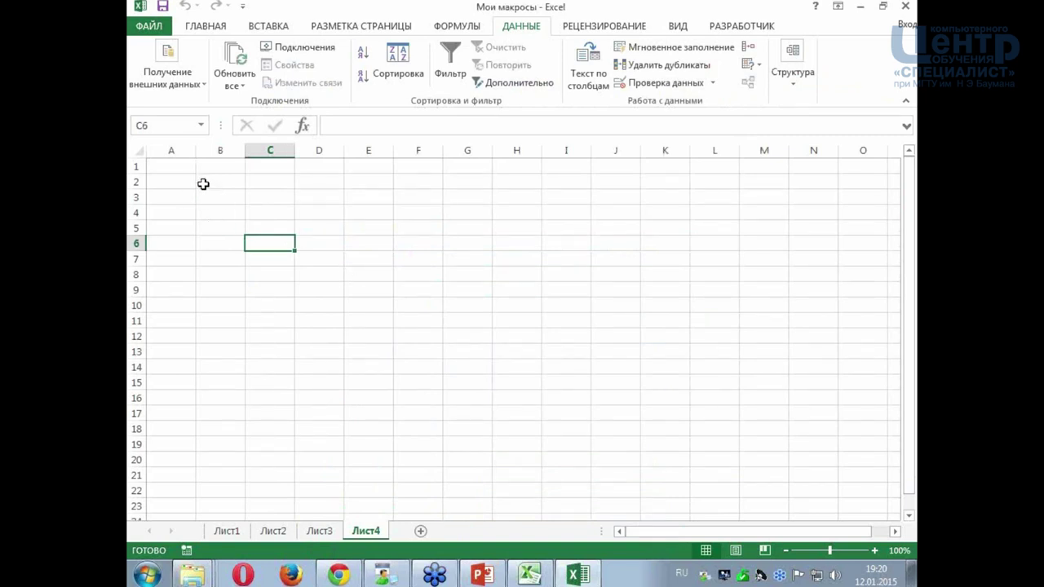
left_click(173, 168)
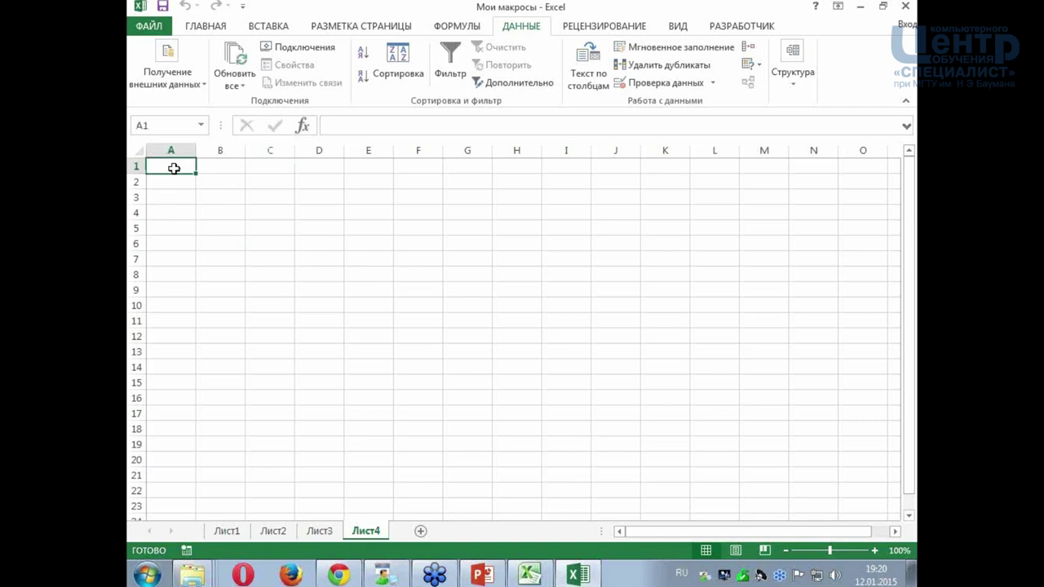
left_click(719, 27)
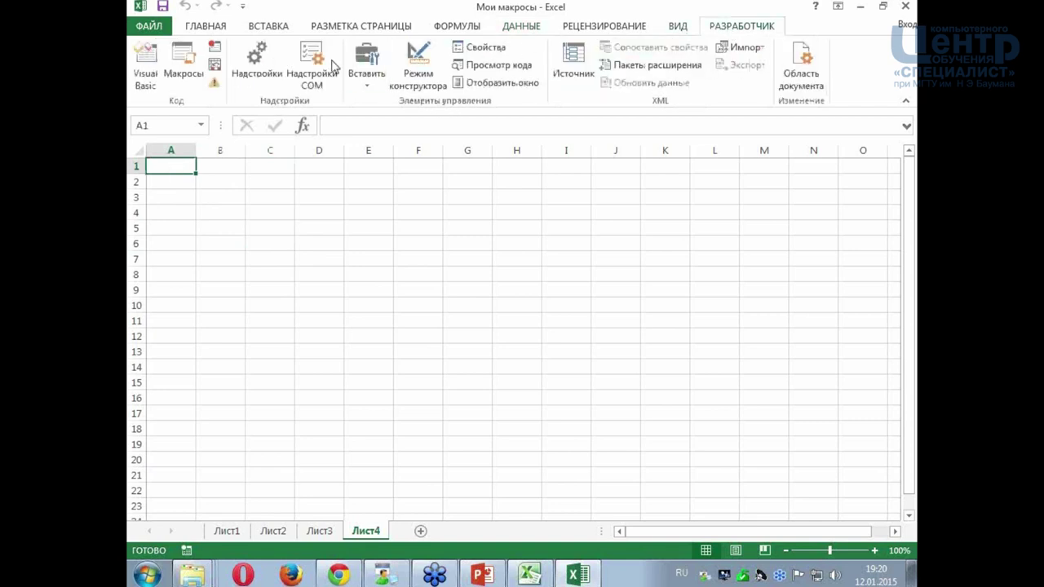
left_click(214, 47)
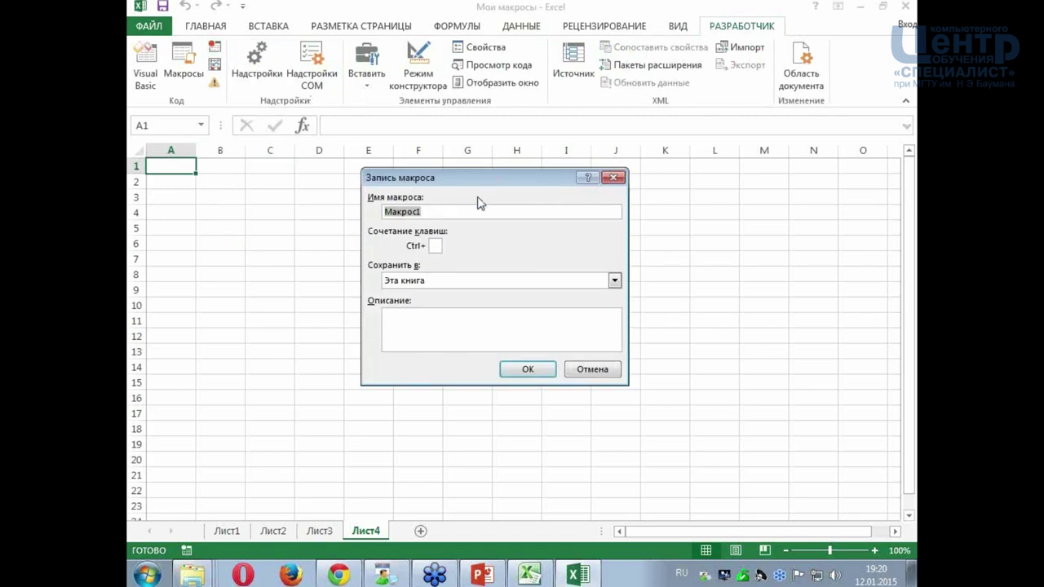
left_click(425, 212)
key("BackSpace")
type("Импорт")
left_click(436, 318)
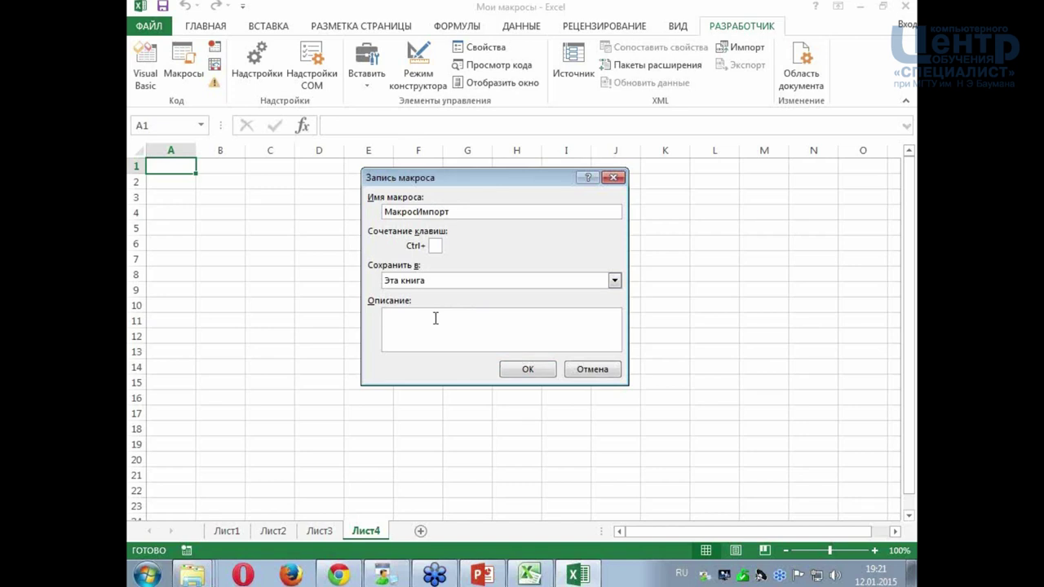
type("Импорт из текстового файла")
left_click(528, 369)
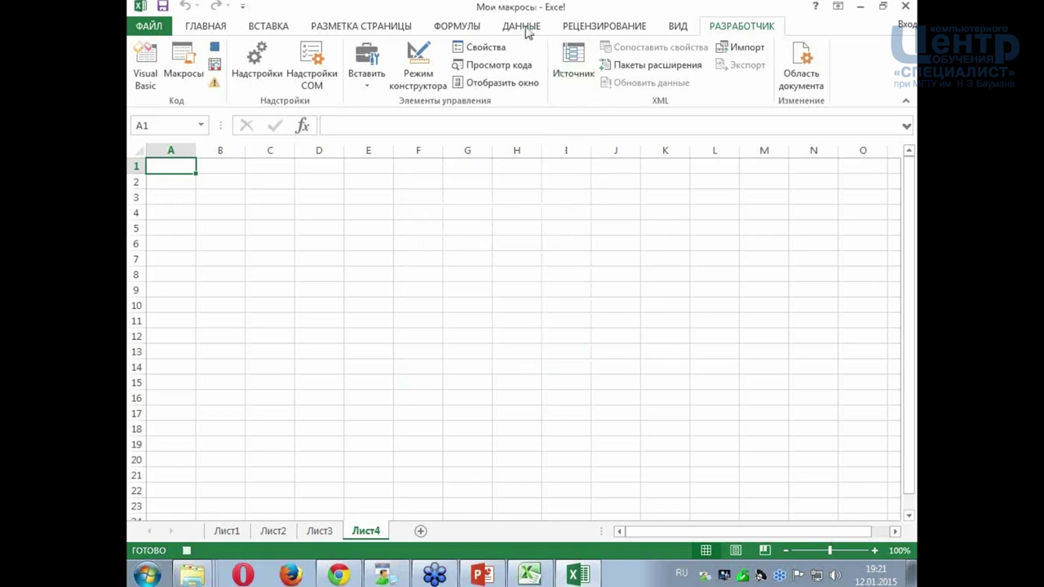
left_click(526, 29)
left_click(200, 87)
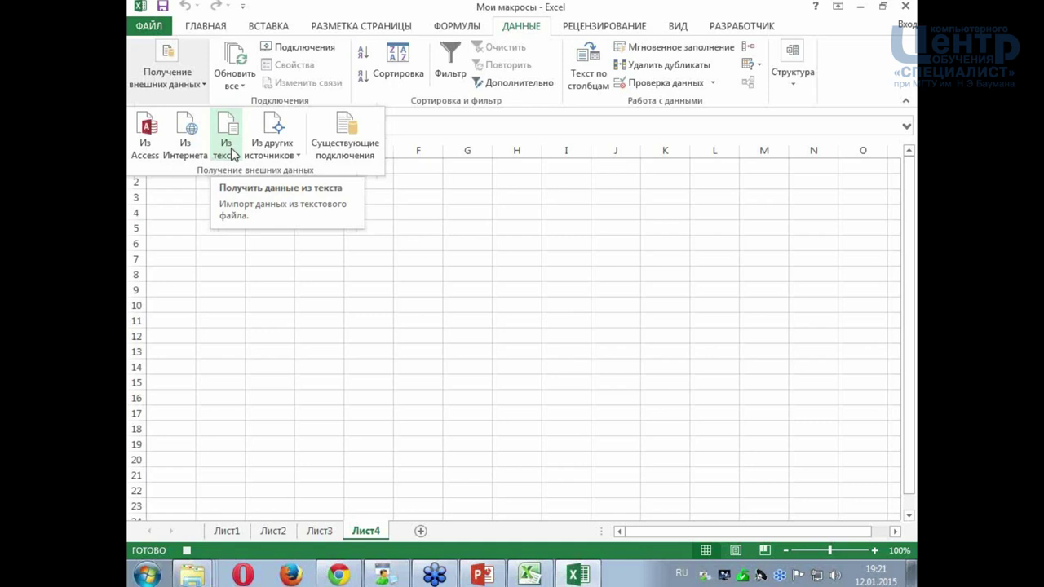
left_click(233, 154)
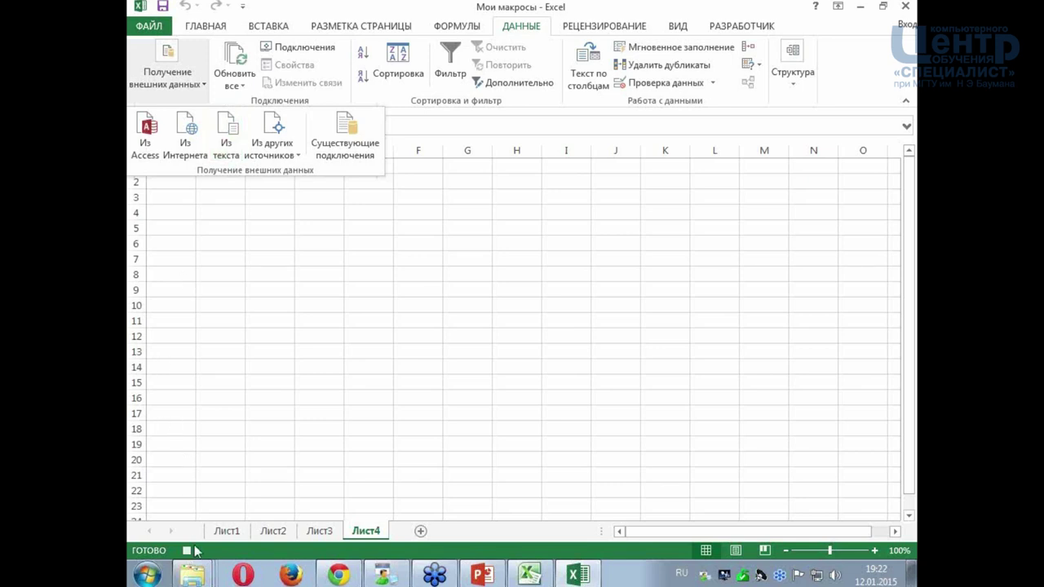
left_click(742, 26)
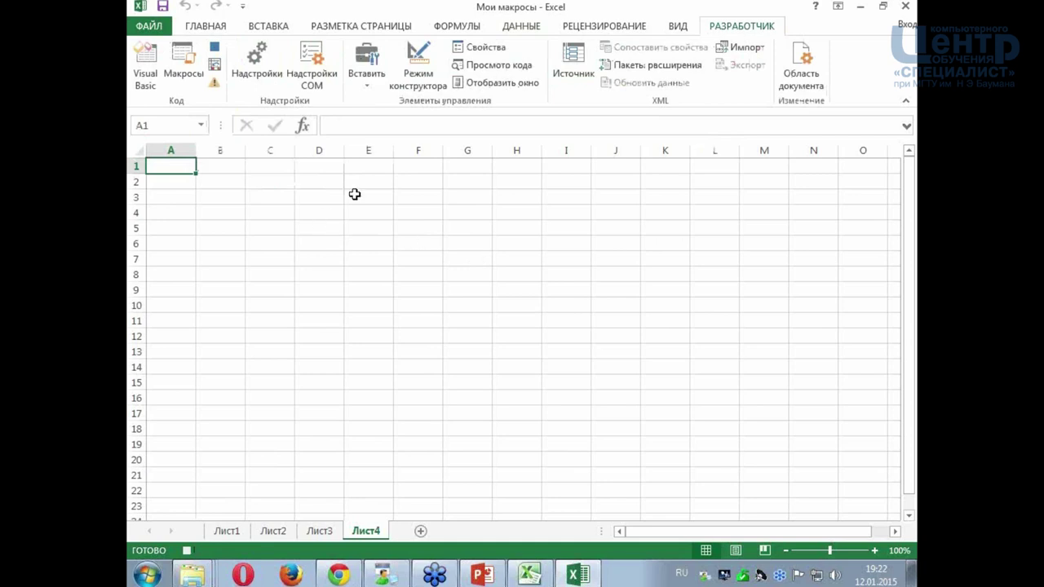
- On the ДАННЫЕ tab, choose to get external data from a text file
left_click(598, 26)
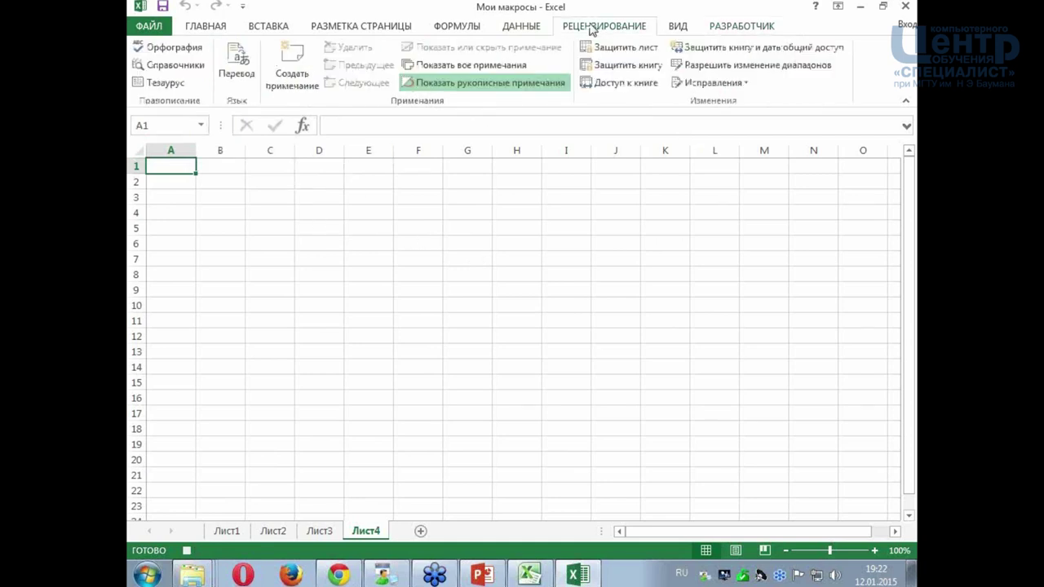
left_click(522, 26)
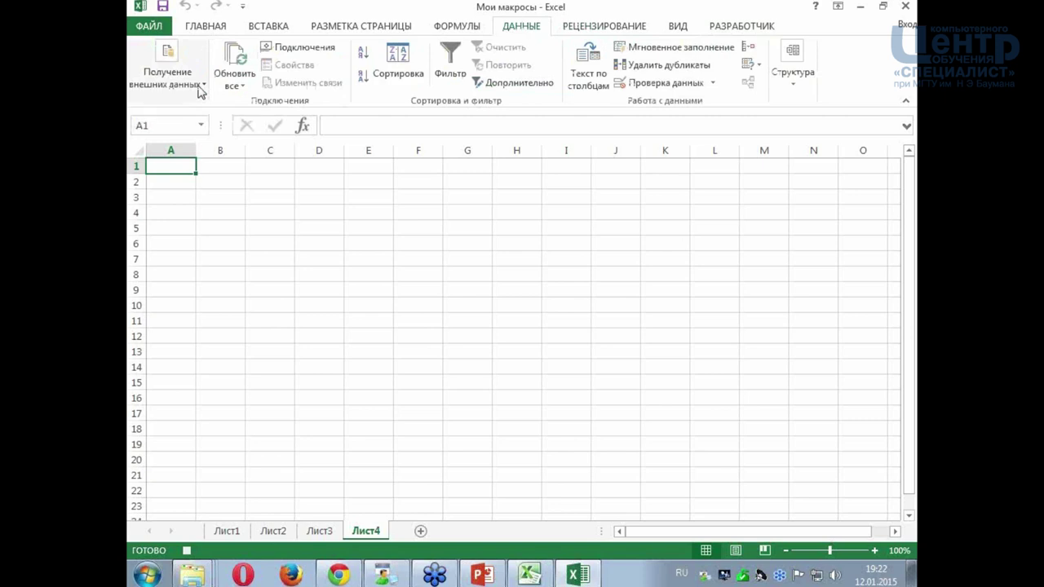
left_click(200, 90)
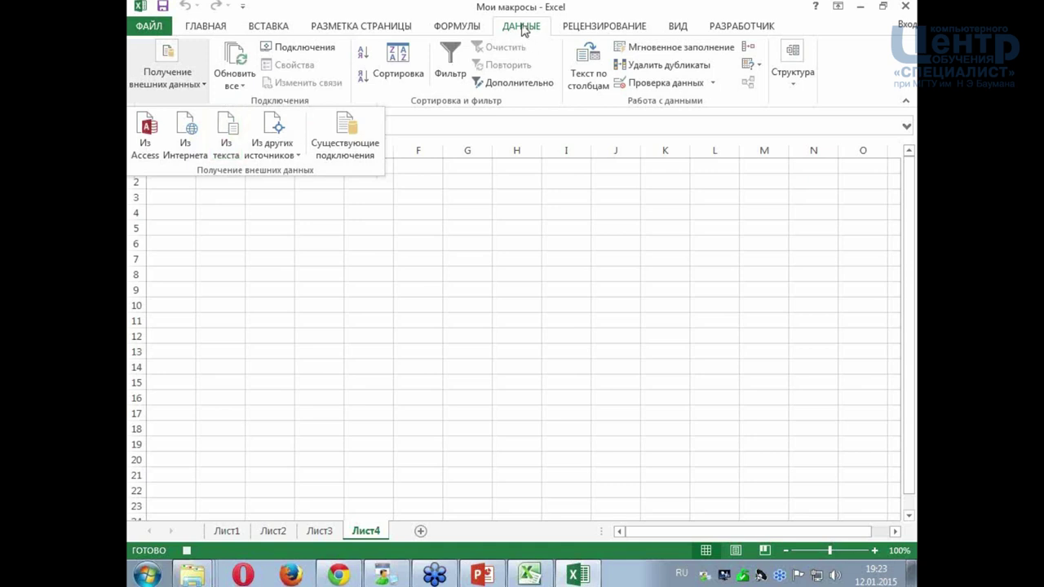
left_click(230, 132)
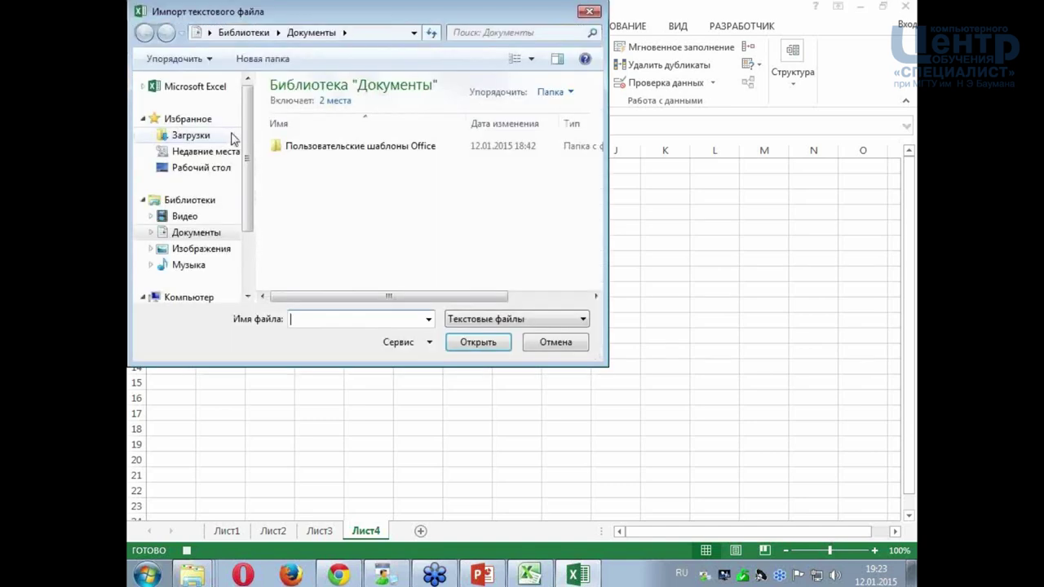
- Browse to Data (D:) > Вебинар Макросы Excel and import the Заказы (для импорта) file
left_click_drag(305, 20, 393, 60)
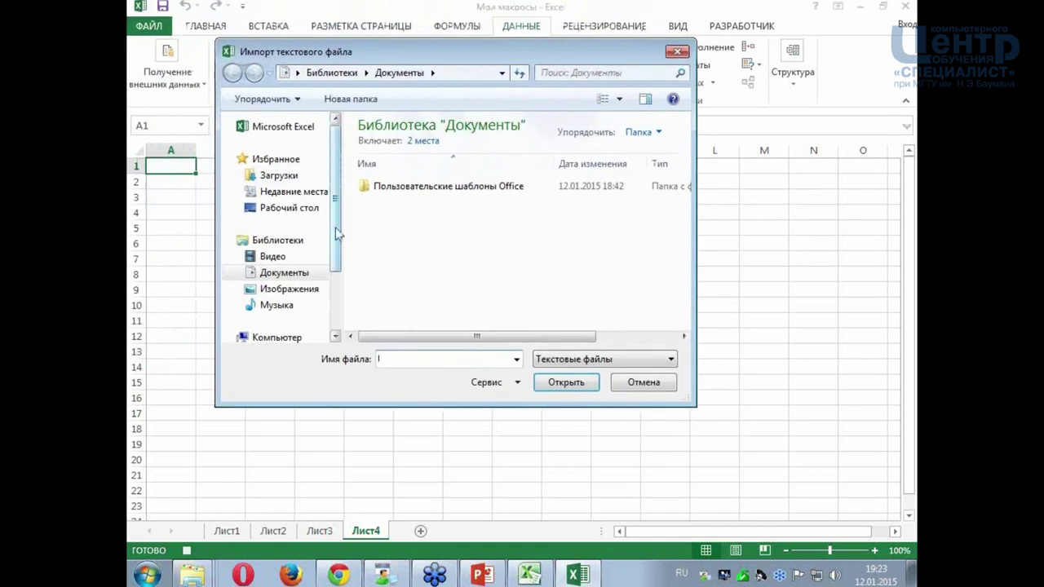
left_click_drag(339, 234, 342, 253)
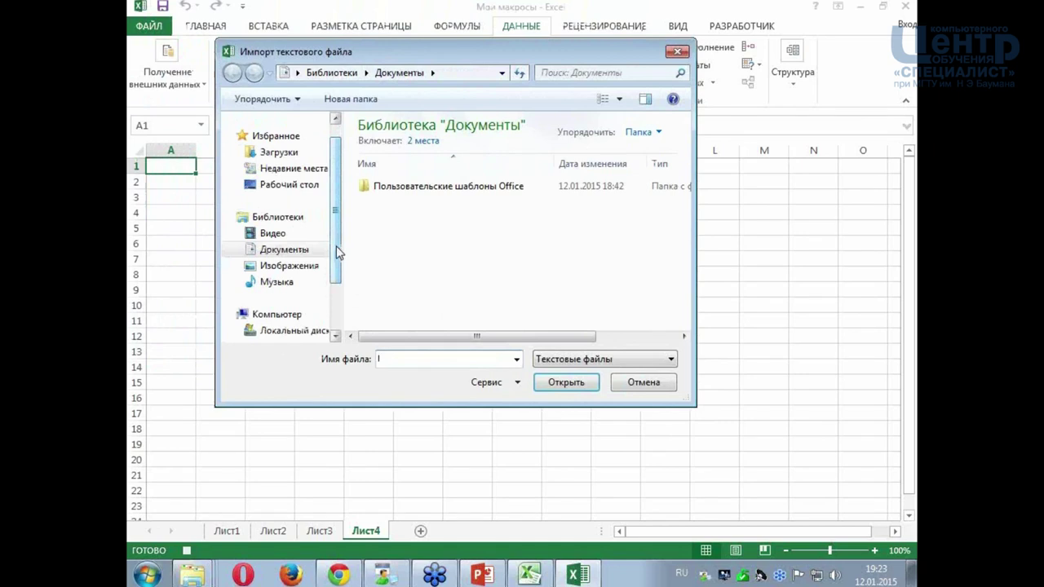
left_click_drag(338, 253, 338, 263)
scroll(338, 263, "up", 1)
left_click_drag(337, 261, 338, 285)
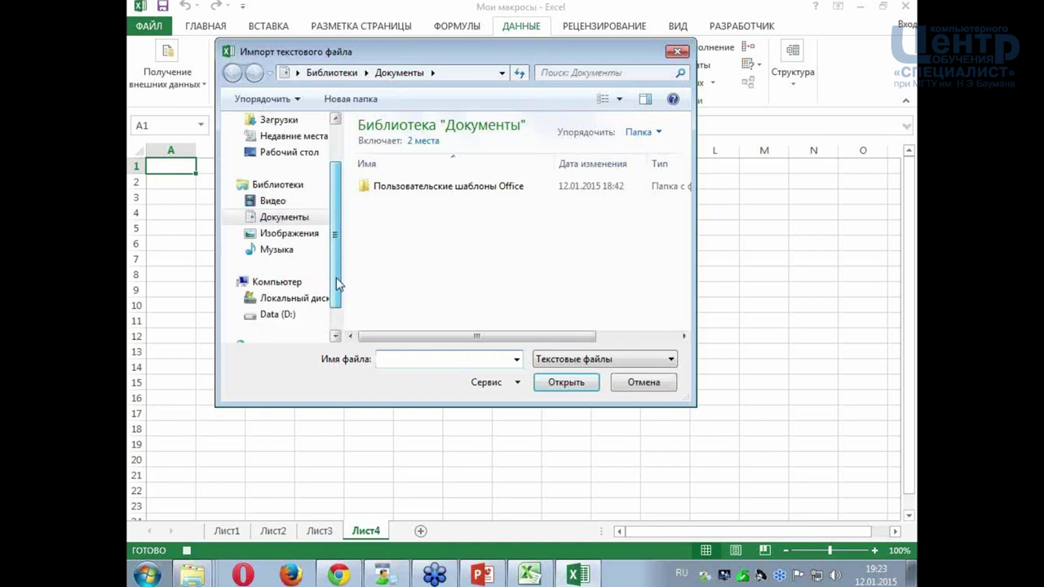
left_click(278, 317)
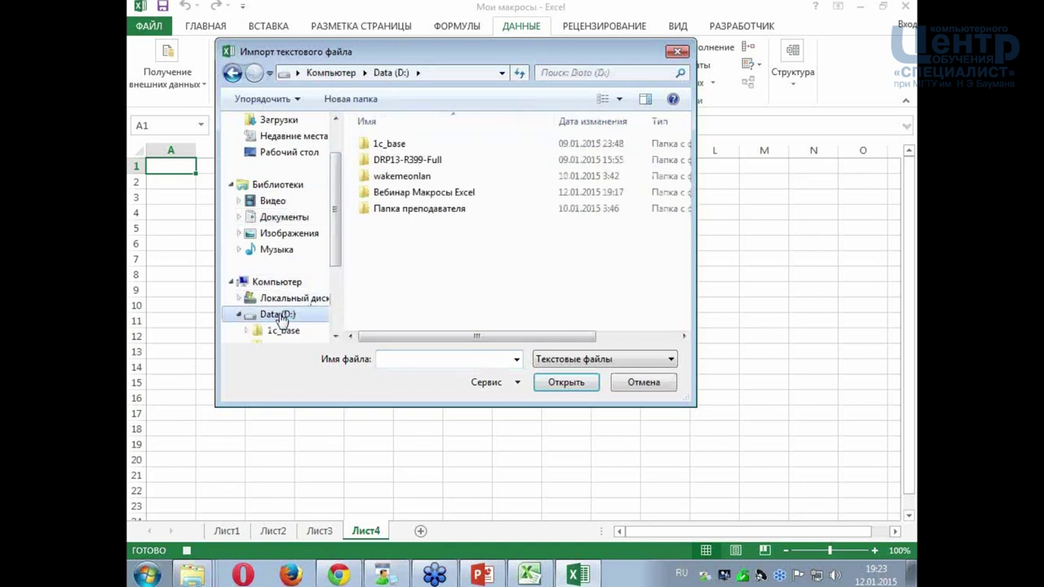
double_click(406, 194)
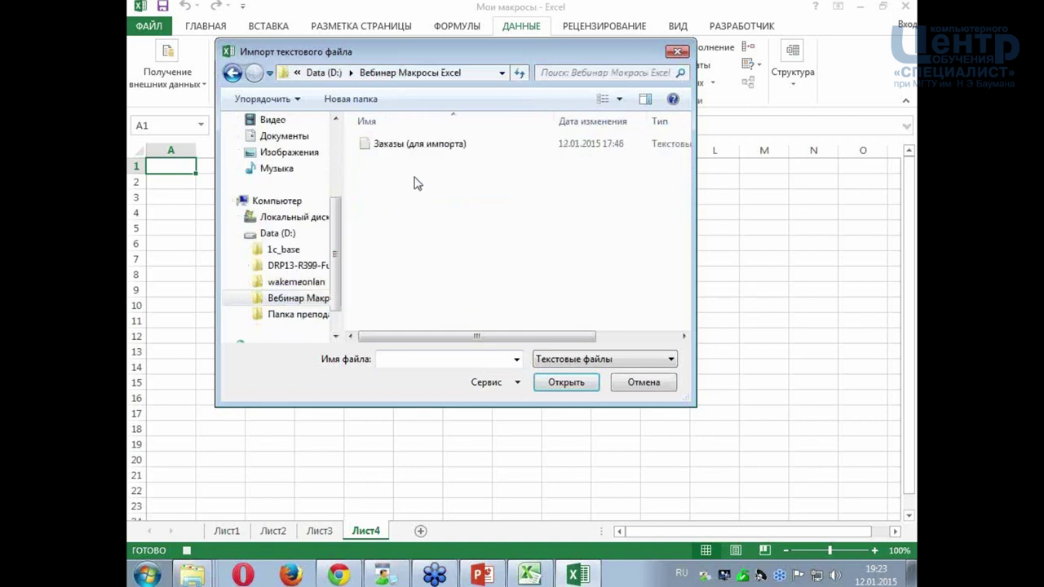
left_click(383, 152)
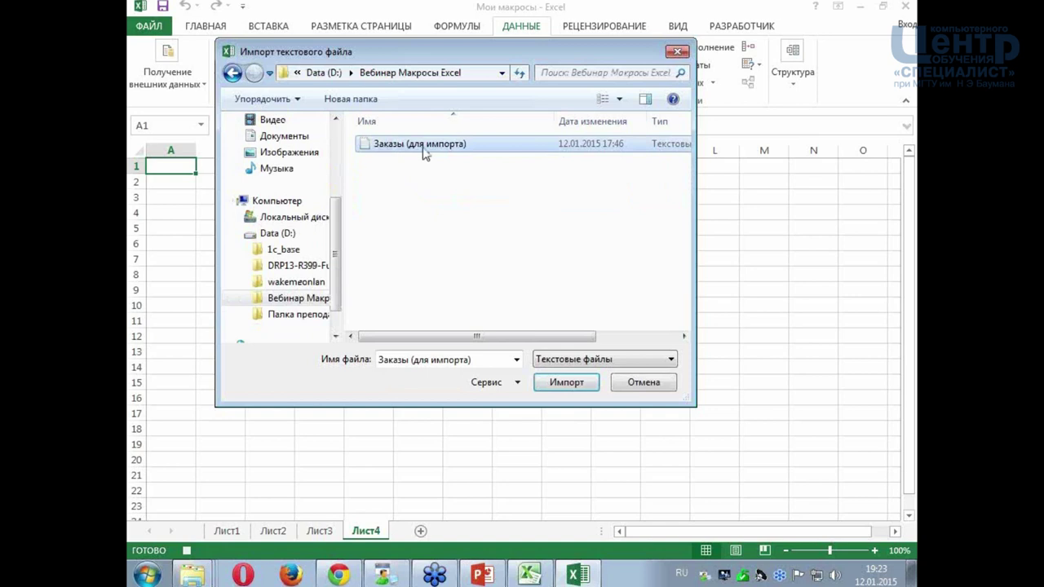
left_click(541, 381)
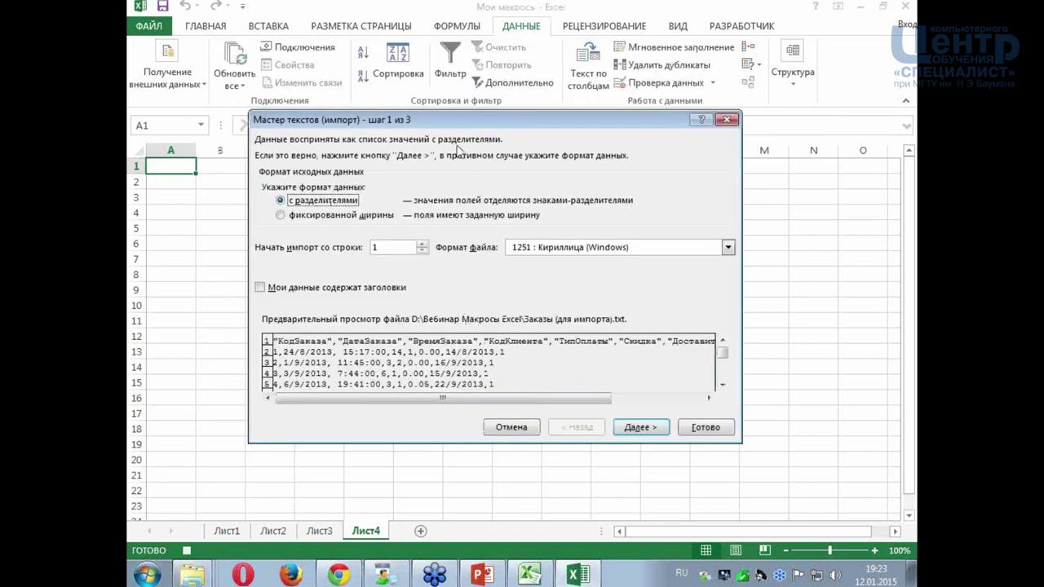
- Keep the 'с разделителями' (delimited) format in wizard step 1 and continue to step 2
left_click_drag(447, 113, 423, 67)
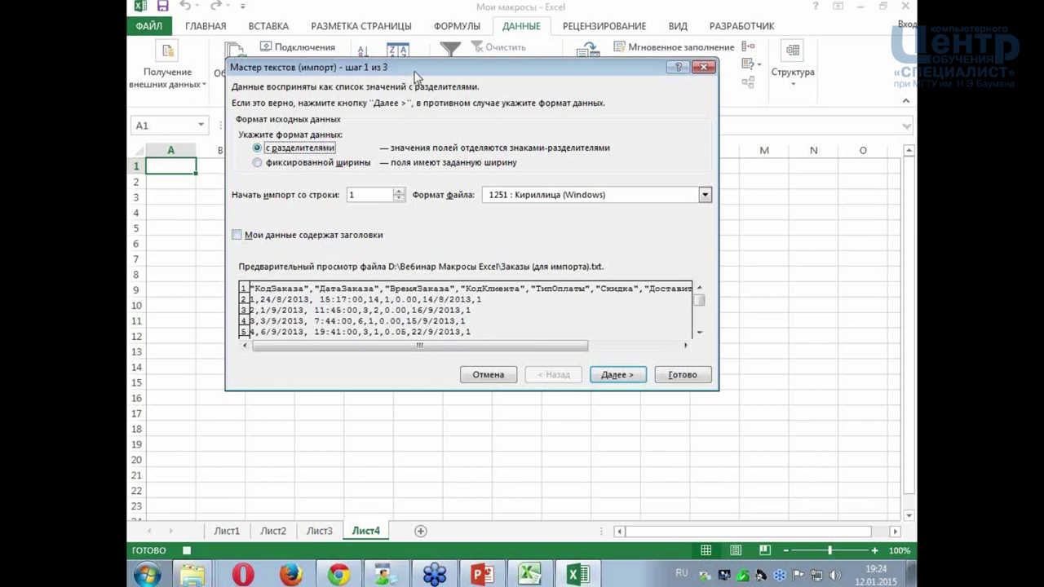
left_click_drag(416, 76, 450, 115)
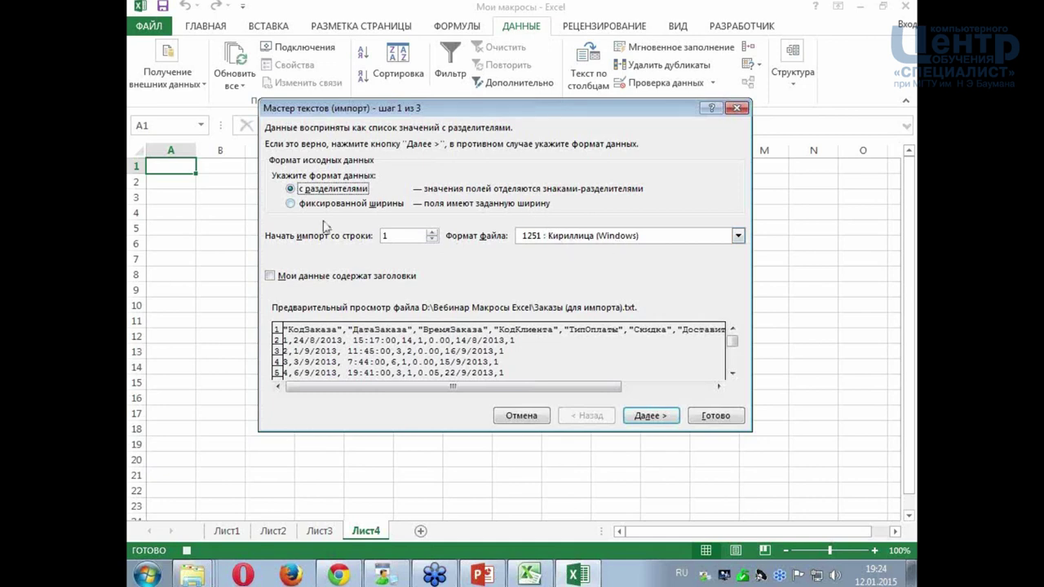
left_click(652, 417)
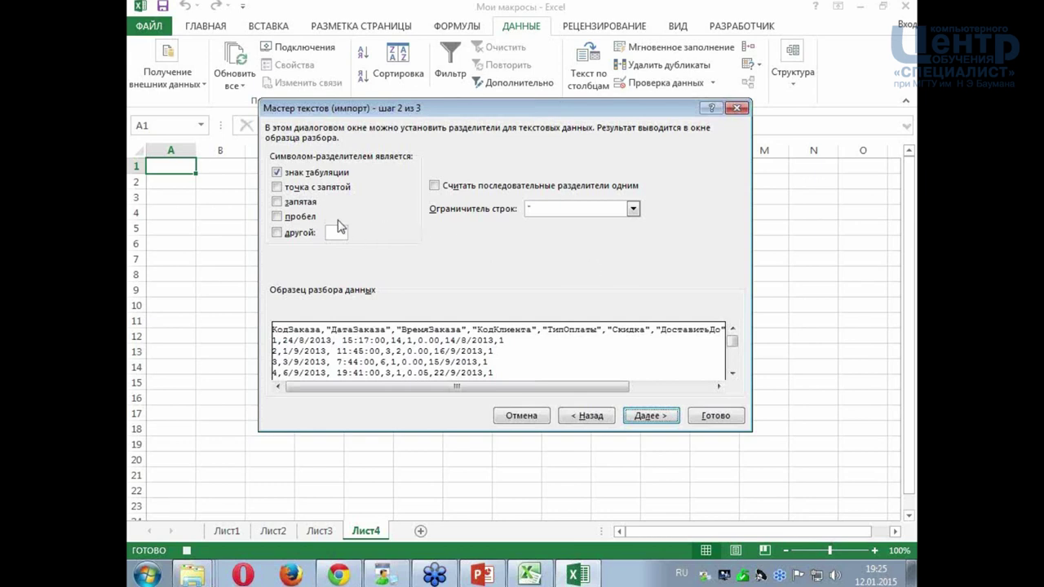
- Use comma instead of tab as the delimiter, keeping the double-quote text qualifier
left_click(277, 172)
left_click(277, 202)
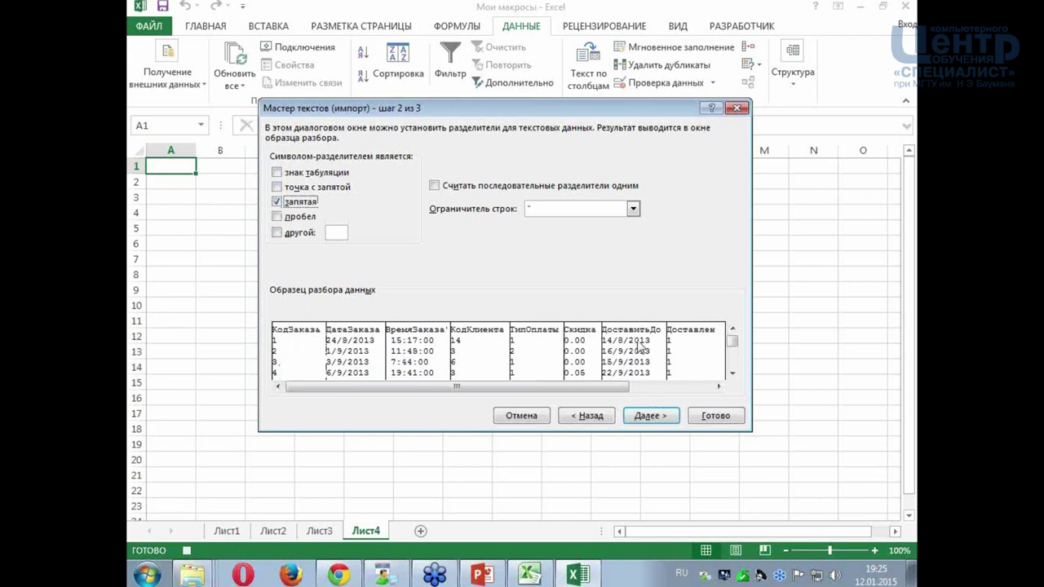
left_click(632, 210)
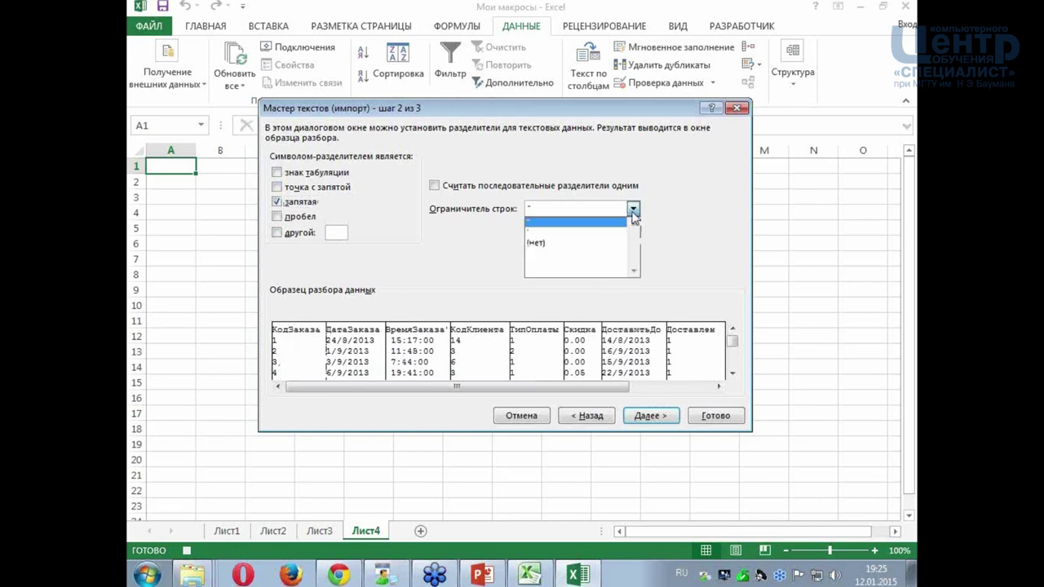
left_click(633, 211)
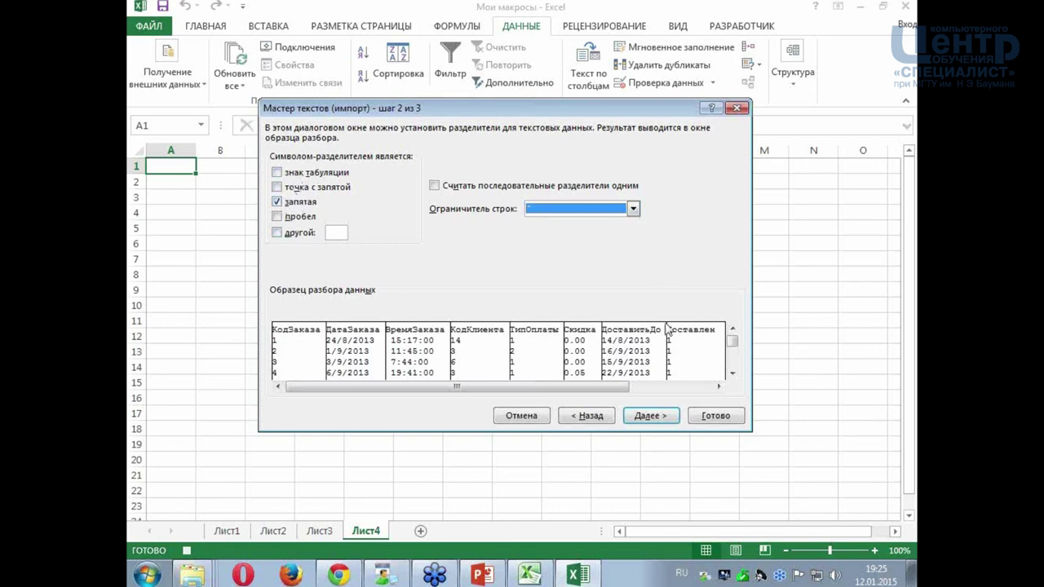
left_click(665, 417)
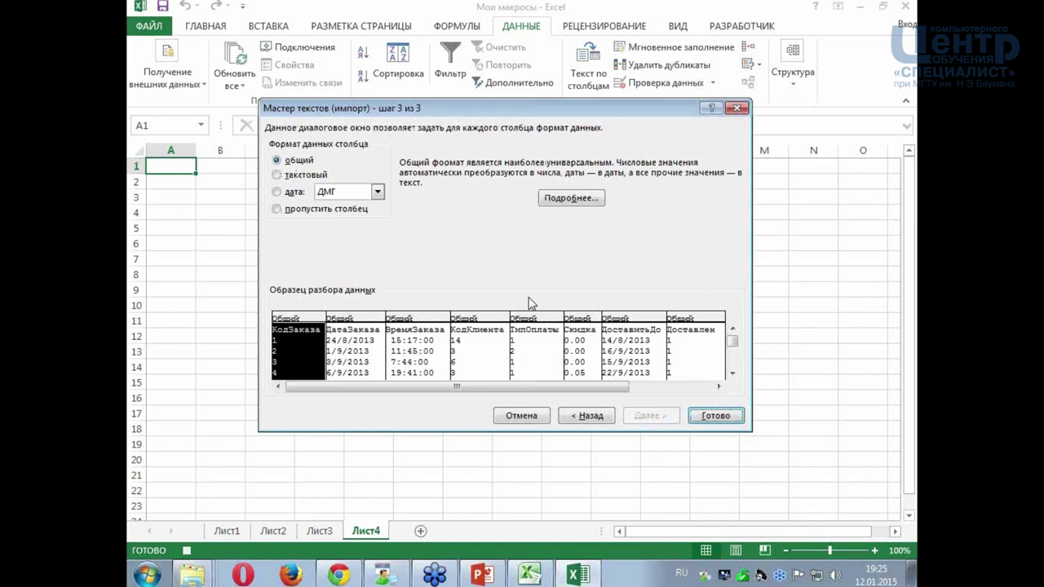
- Set ДатаЗаказа and ДоставитьДо to ДМГ date format, keep ВремяЗаказа general, then select Скидка
left_click(377, 327)
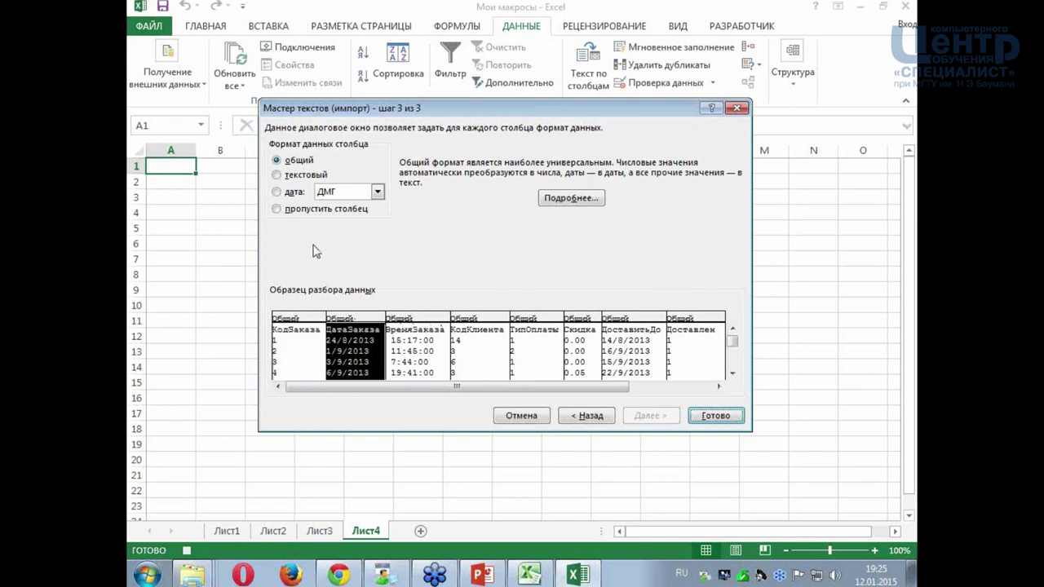
left_click(279, 193)
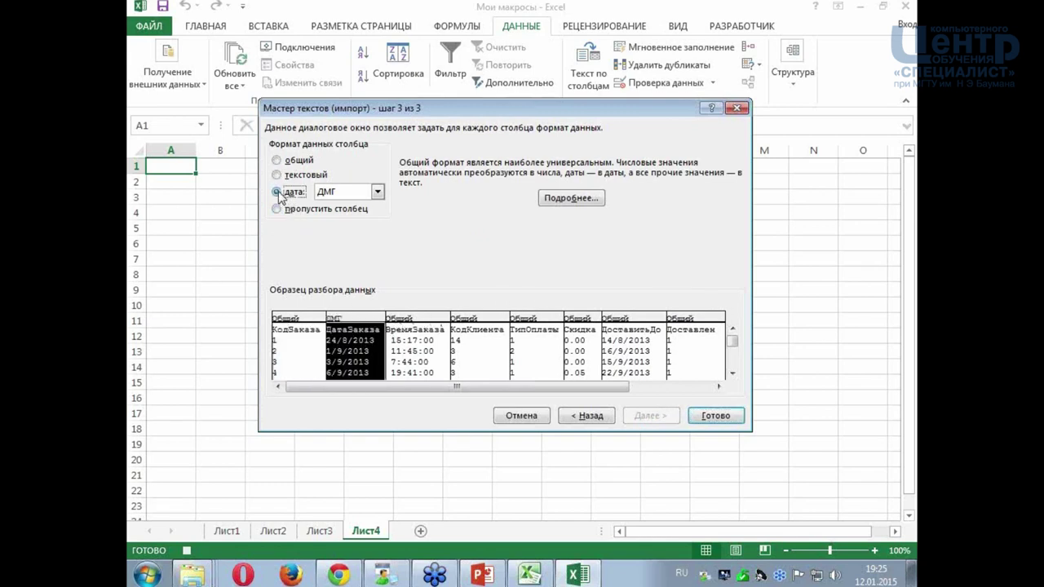
left_click(422, 320)
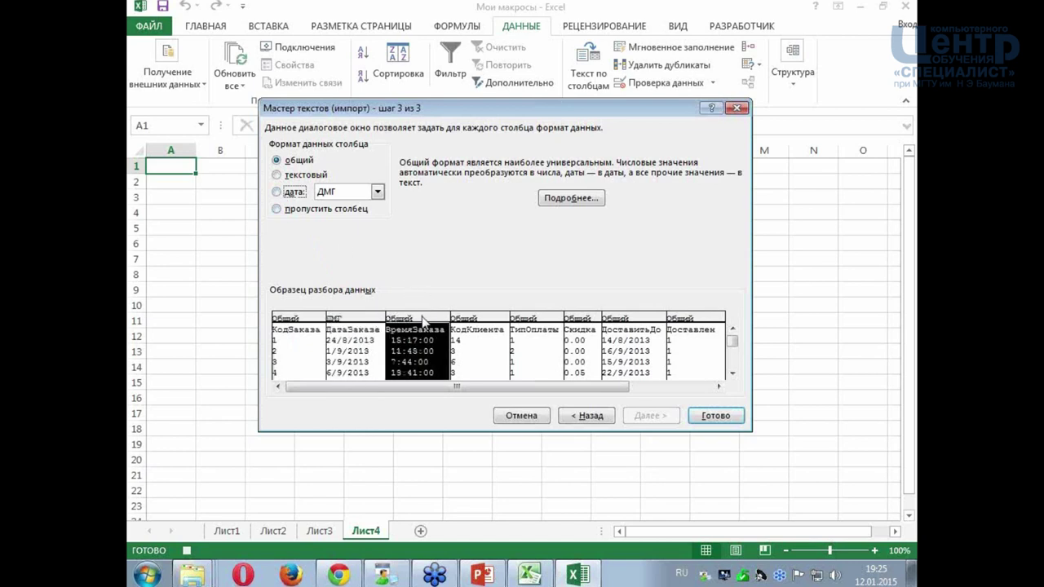
left_click(378, 193)
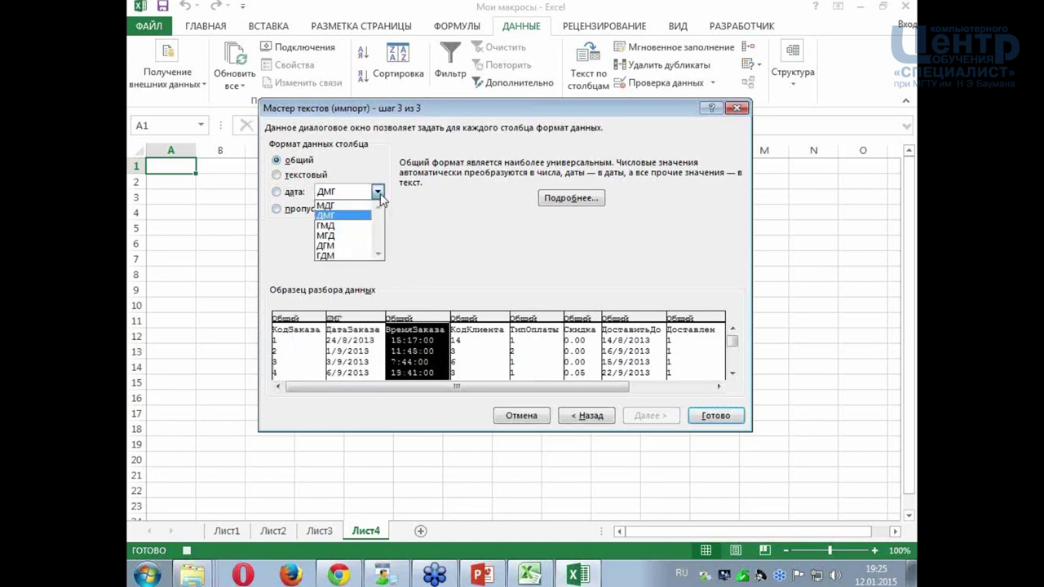
left_click(380, 255)
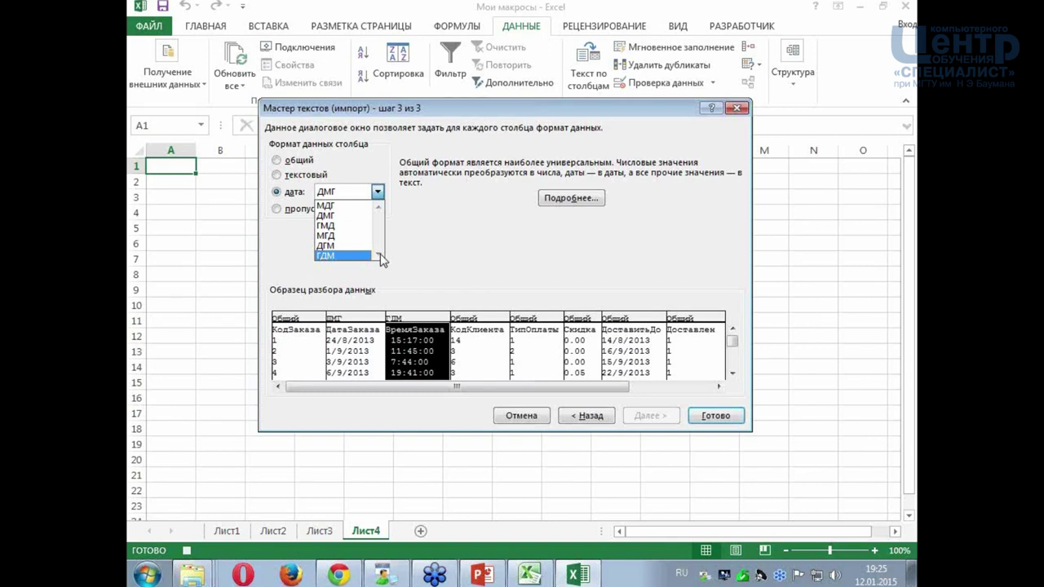
left_click(406, 230)
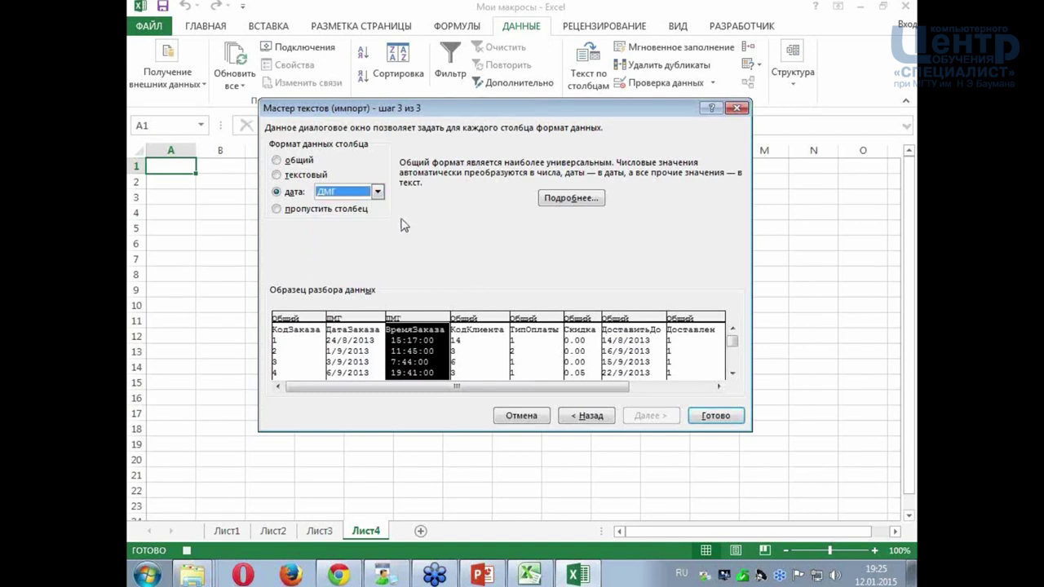
left_click(278, 160)
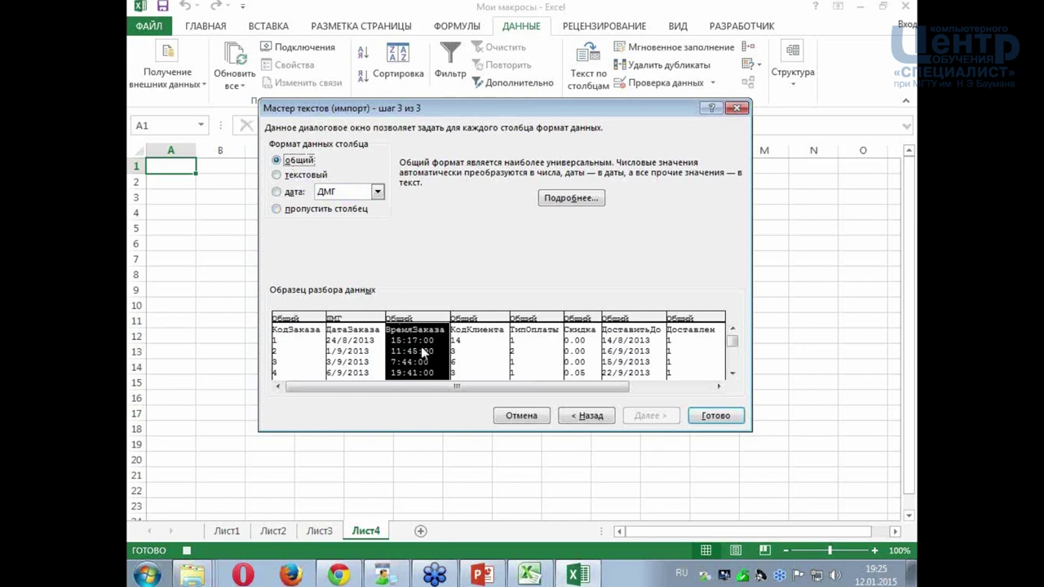
left_click(636, 322)
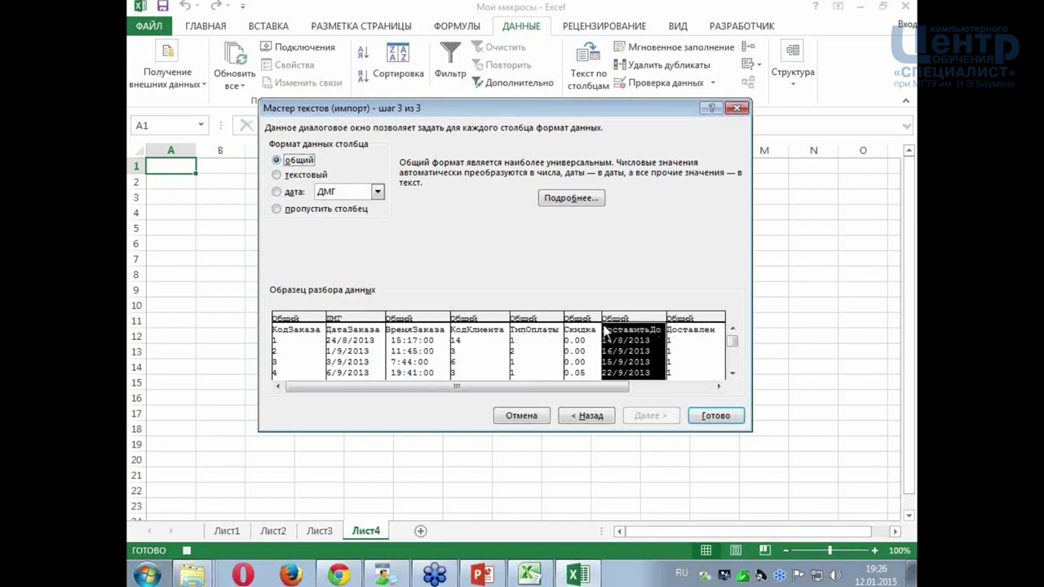
left_click(291, 194)
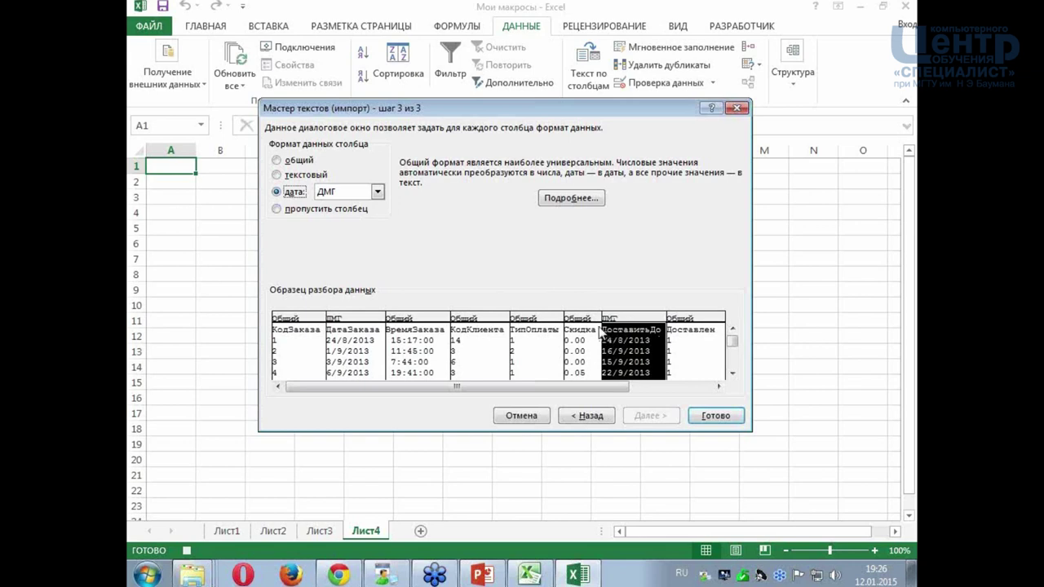
left_click(581, 328)
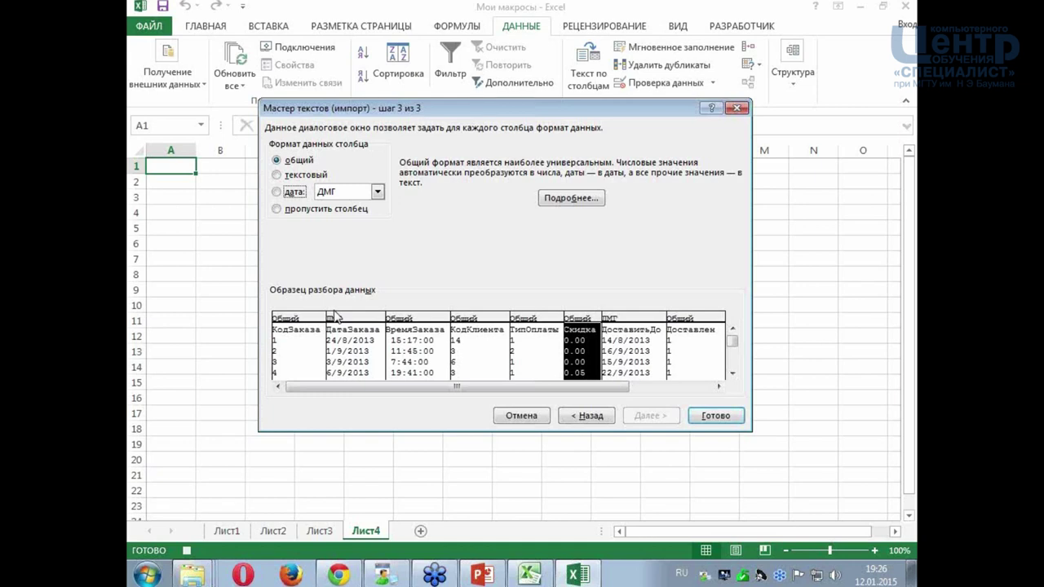
- Choose the decimal separator in the advanced number settings for the import and confirm
left_click(571, 198)
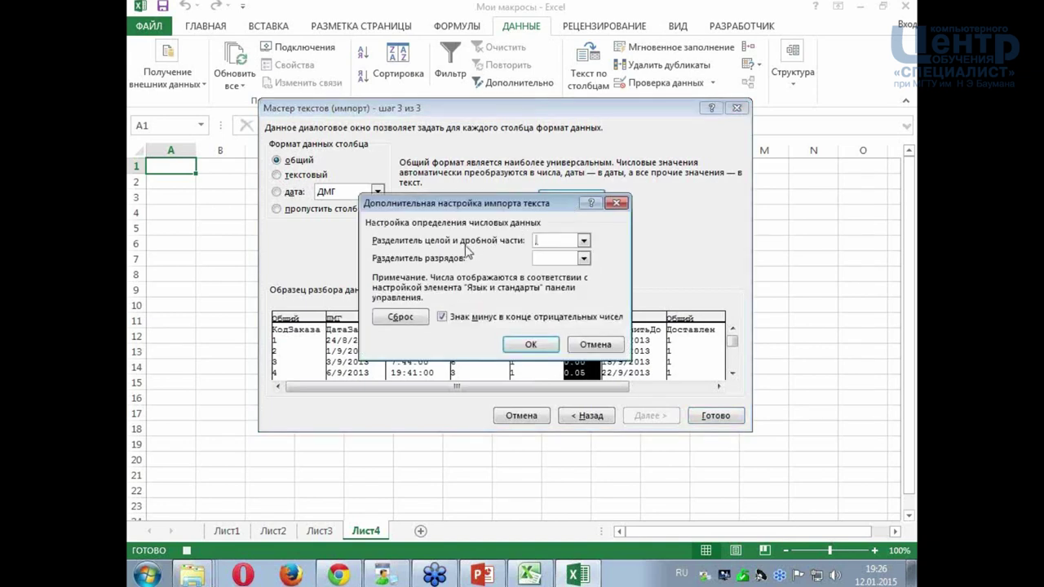
left_click(583, 241)
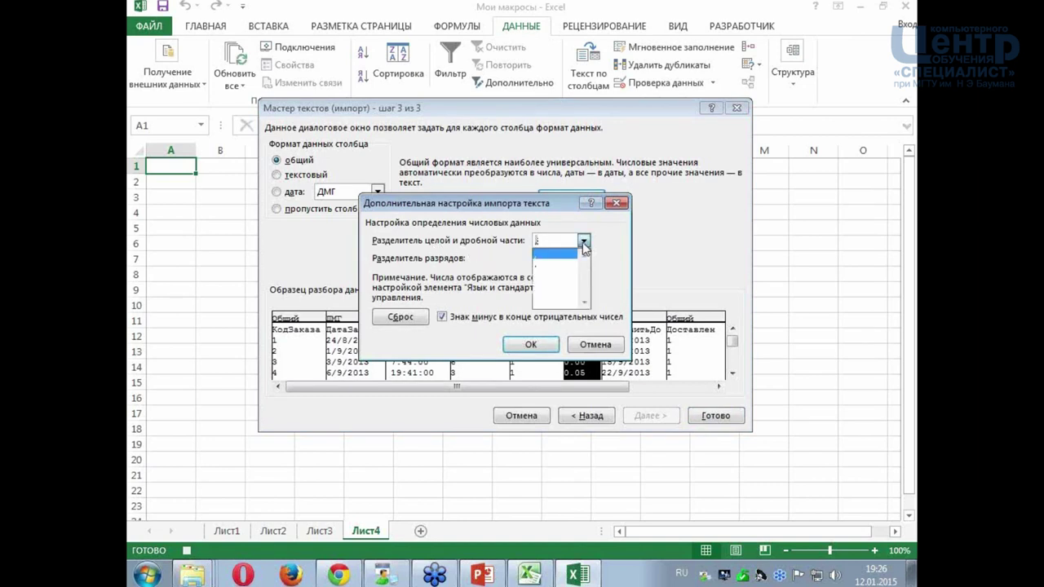
left_click(555, 262)
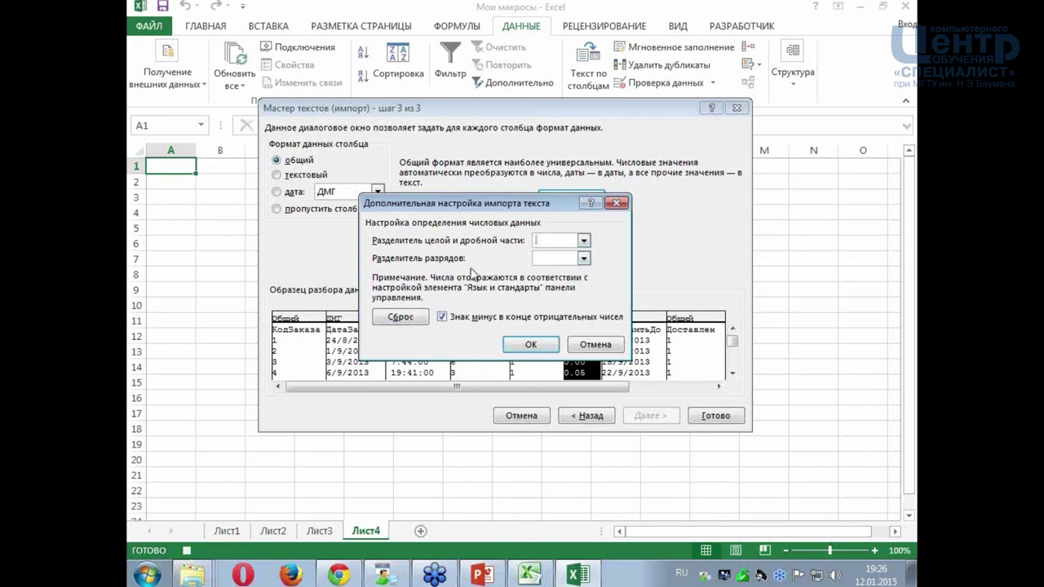
left_click(531, 347)
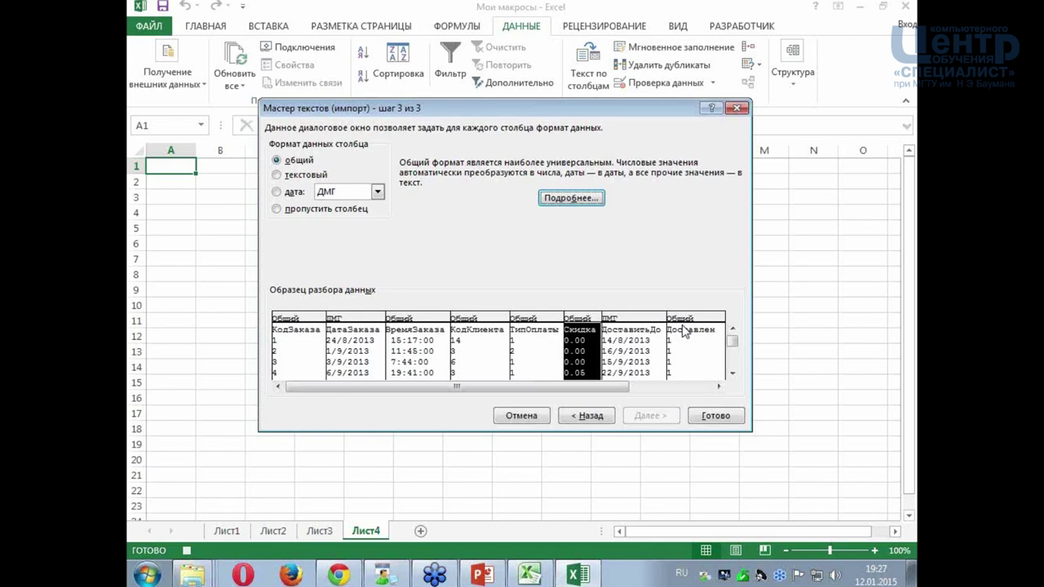
- Finish the import, placing the orders data on the existing sheet at $A$1
left_click(715, 416)
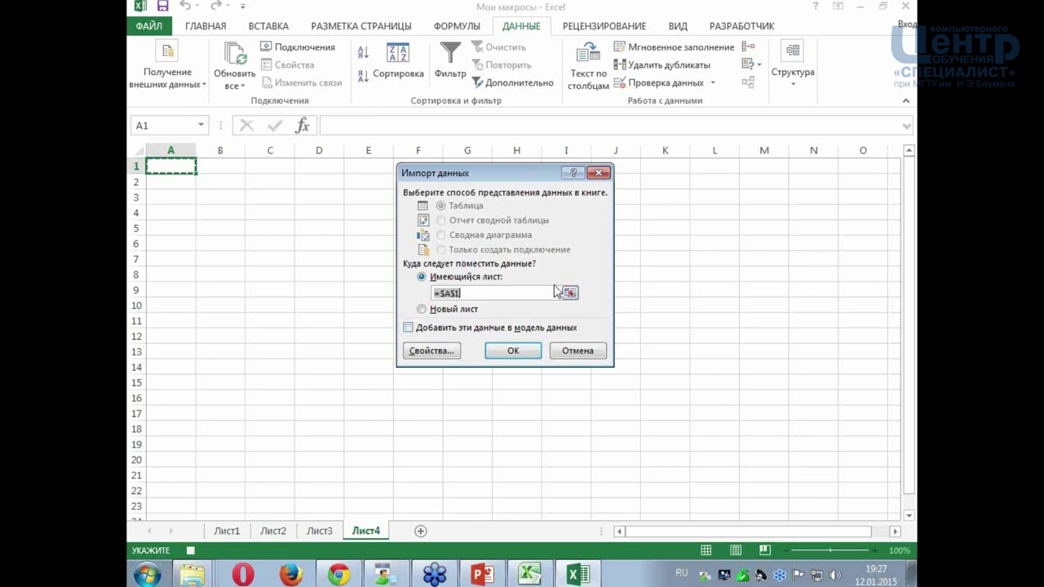
left_click(527, 353)
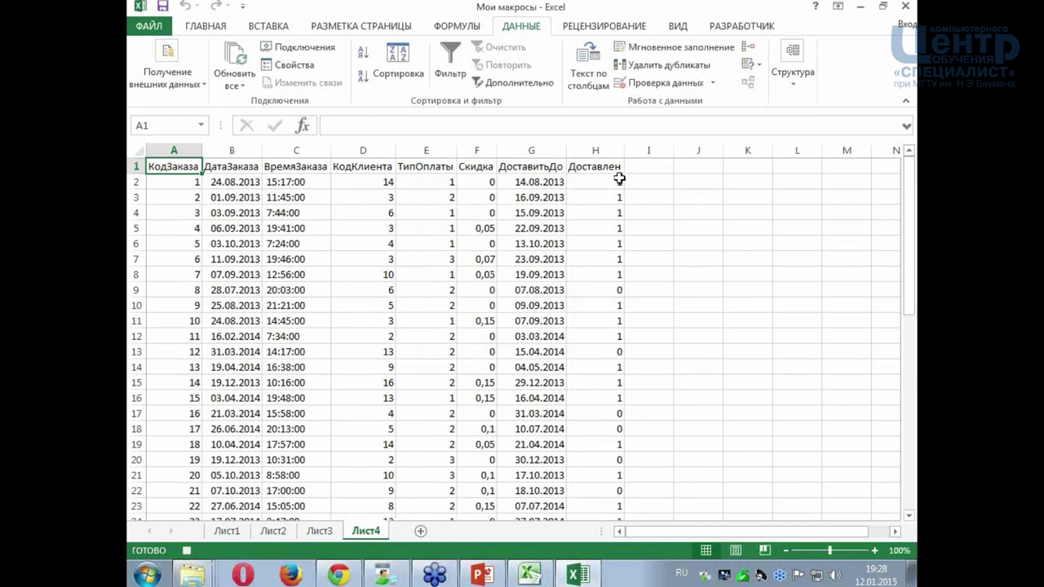
left_click(741, 27)
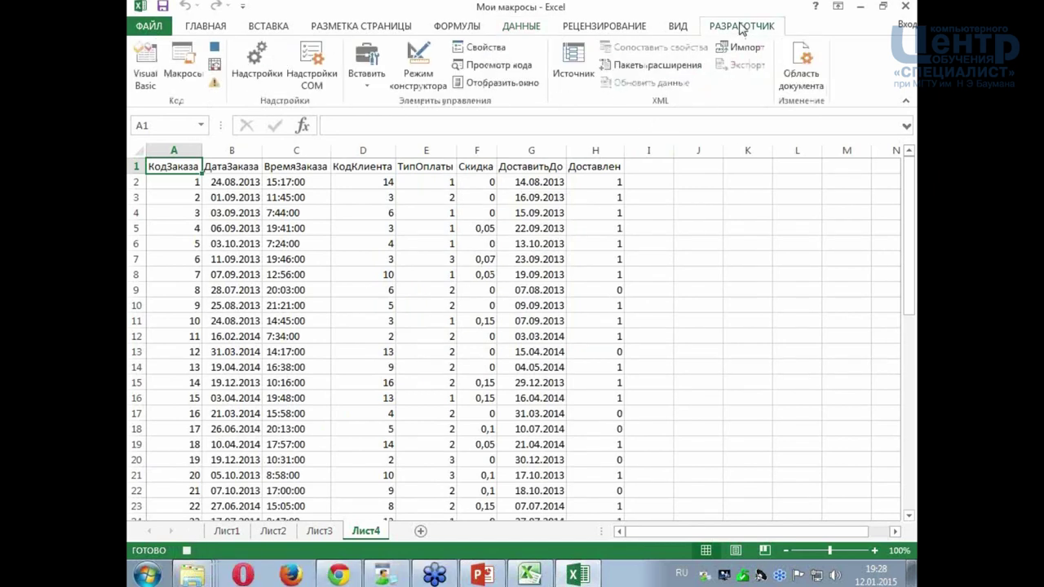
- Stop the macro recording and delete all the imported order data on Лист4
left_click(215, 51)
left_click(297, 274)
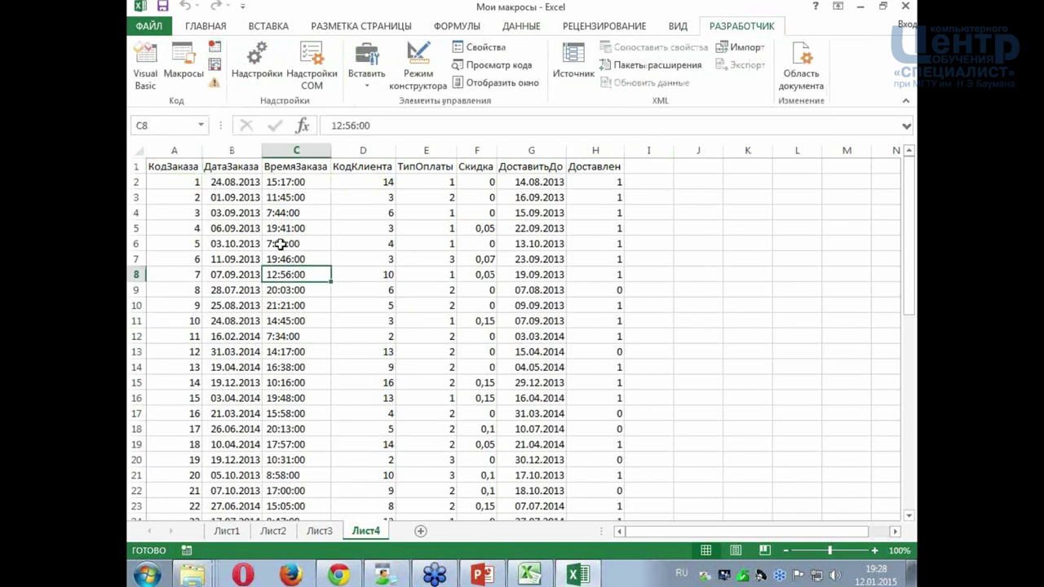
left_click(139, 152)
left_click(196, 29)
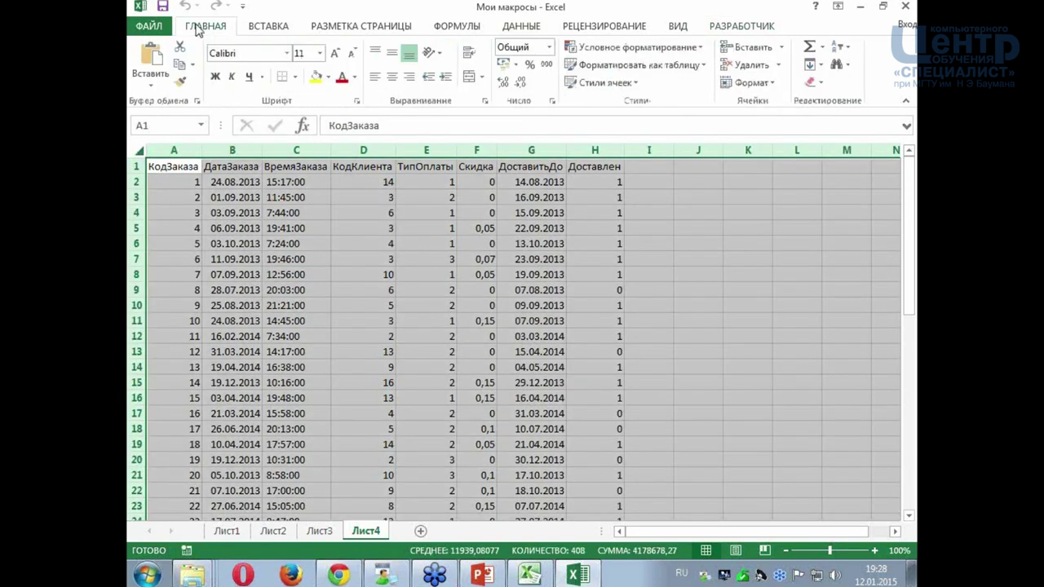
left_click(746, 64)
left_click(554, 230)
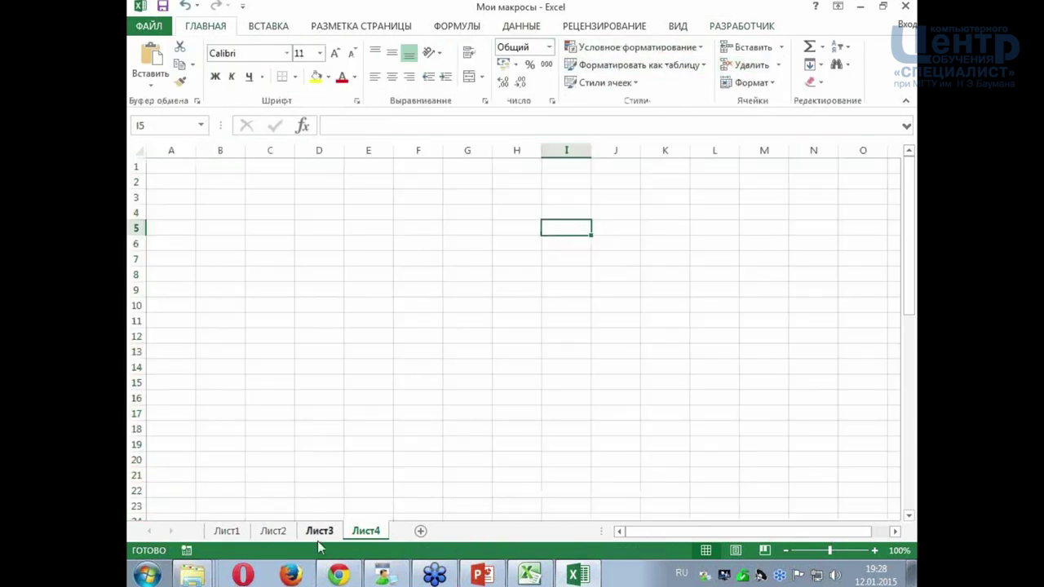
- Switch to the empty Лист3 and select cell F10
left_click(319, 531)
left_click(268, 363)
left_click(428, 311)
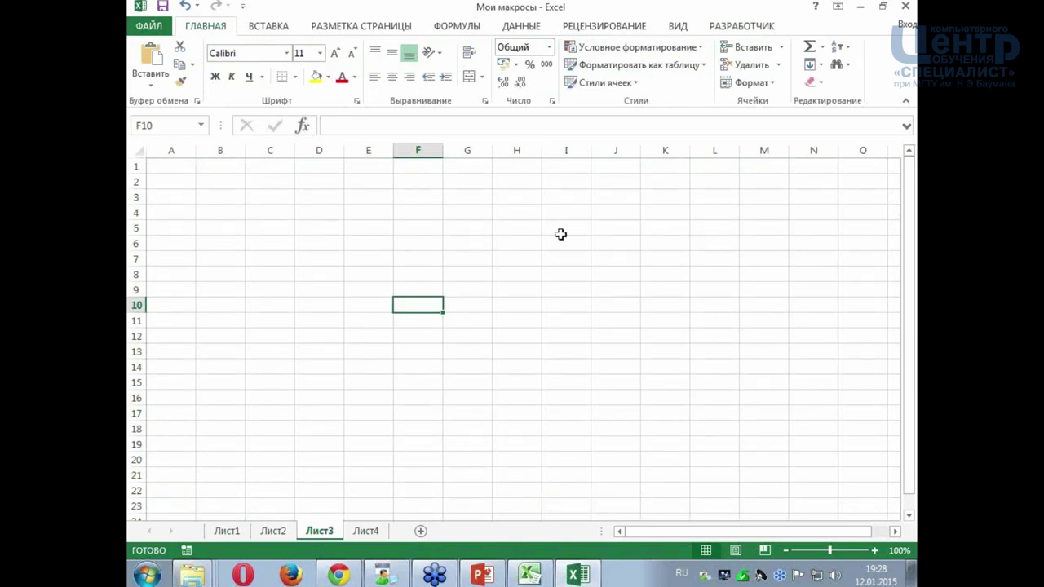
left_click(732, 28)
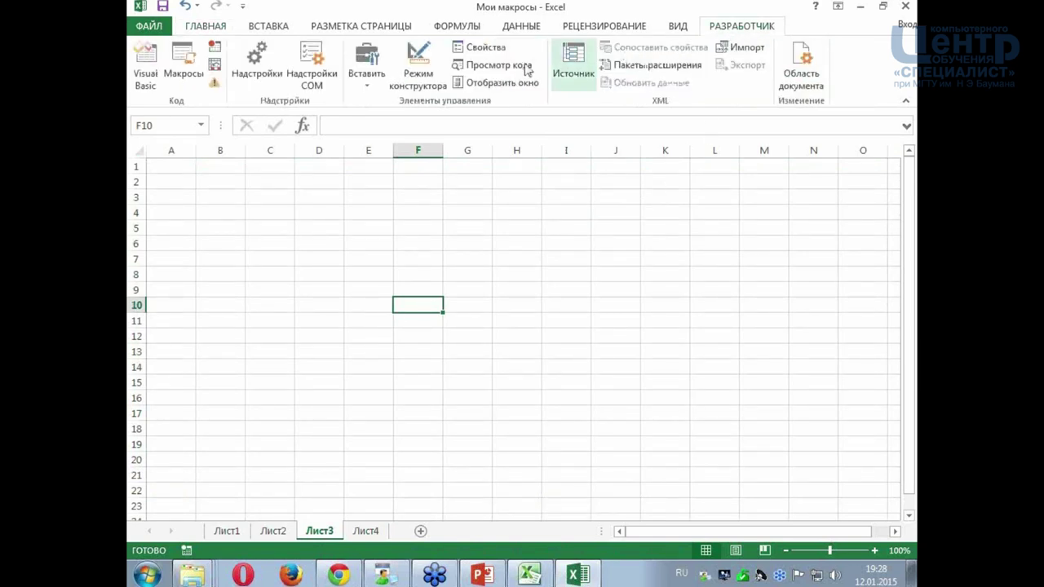
left_click(191, 73)
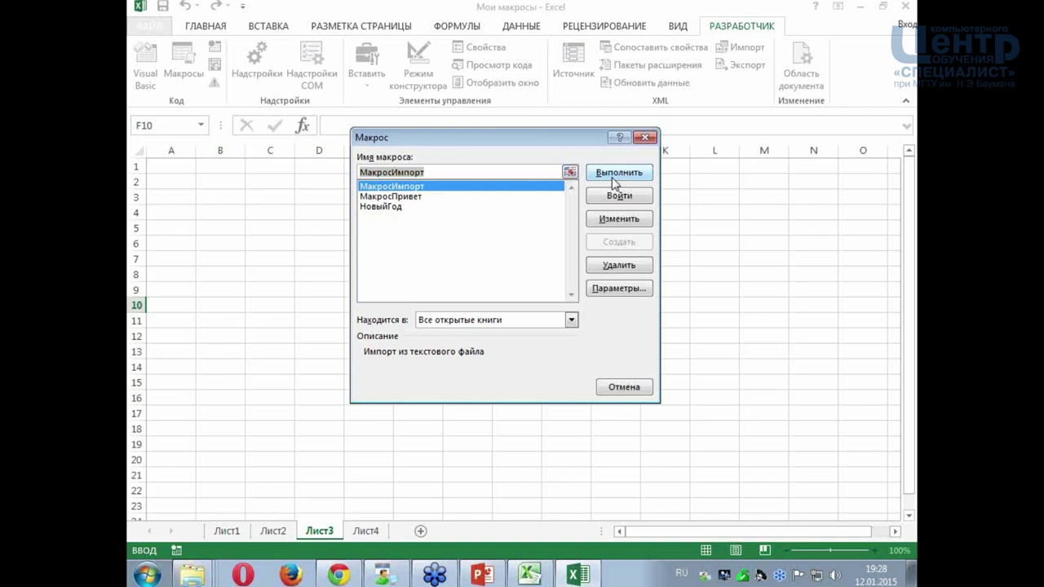
left_click(614, 179)
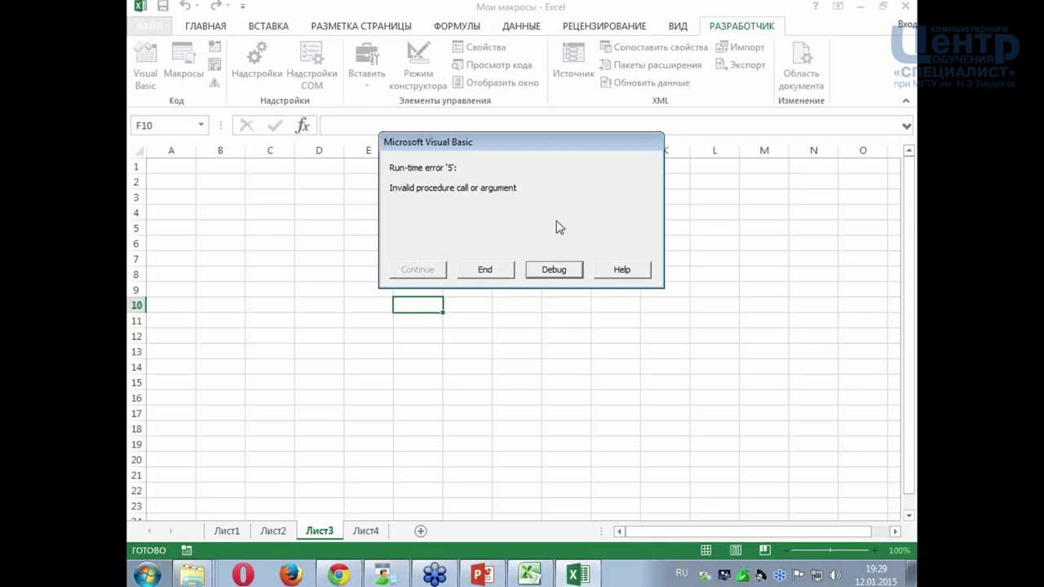
left_click(492, 272)
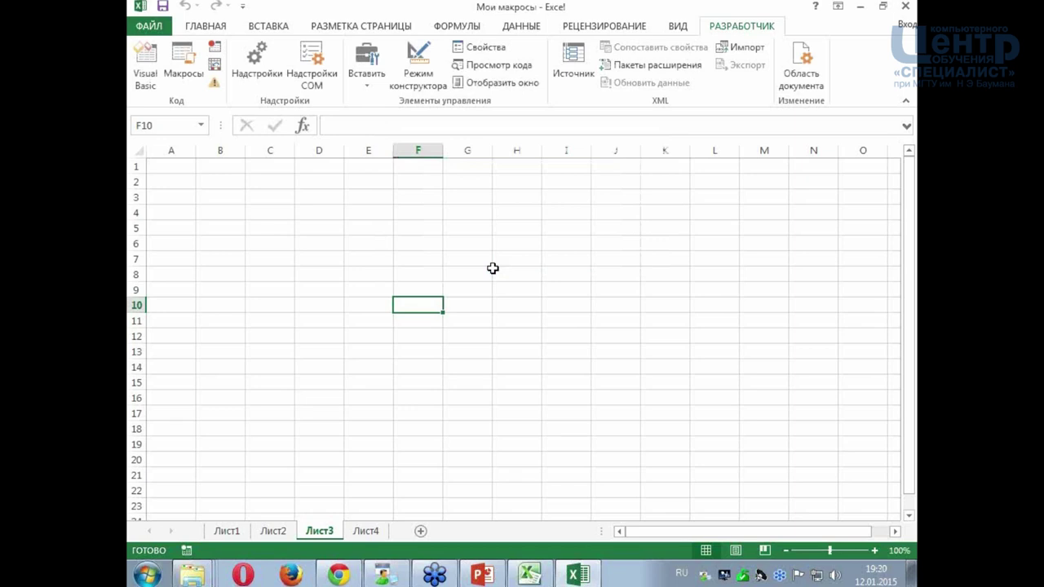
- Rerun МакросИмпорт and debug the error to open its code at the .CommandType = 0 line
left_click(184, 64)
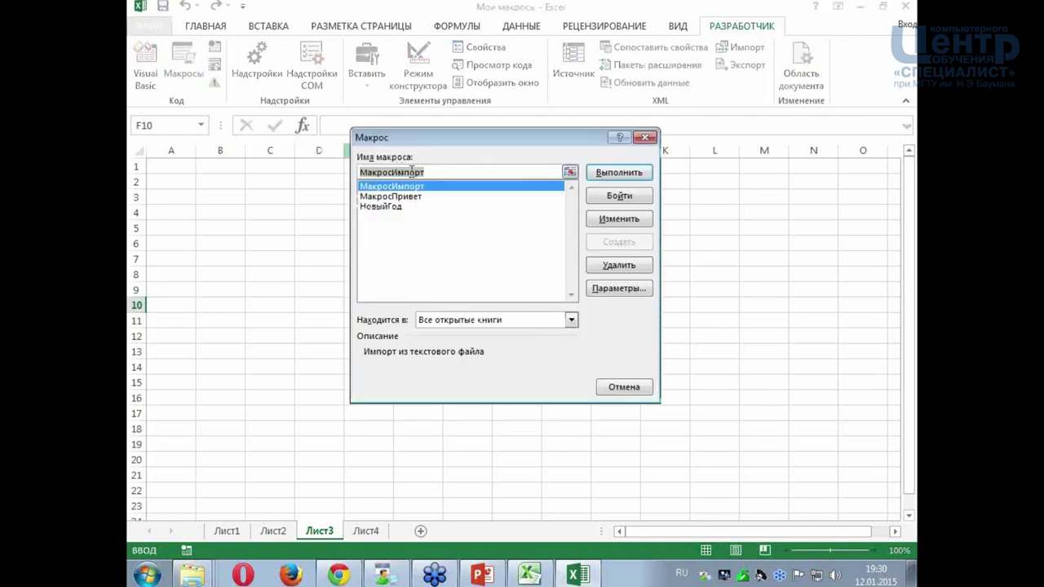
left_click(607, 175)
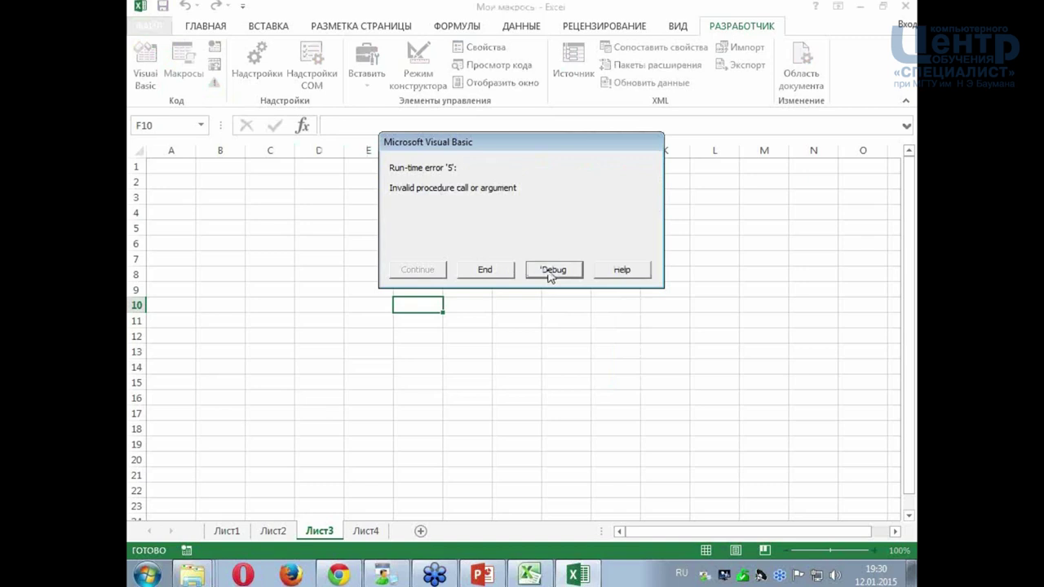
left_click(550, 271)
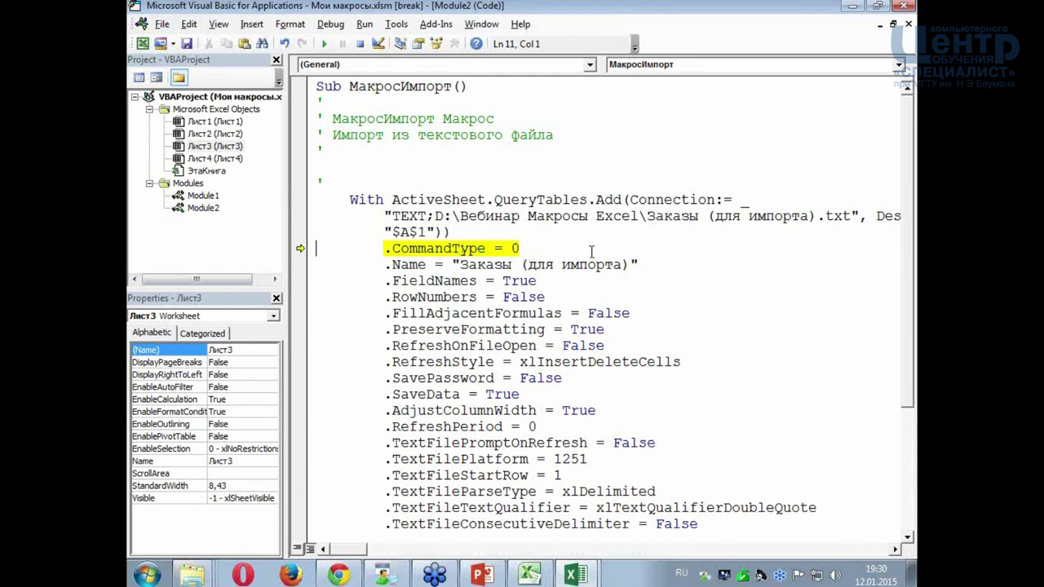
- Scroll through the МакросИмпорт code in Module2, then reset the paused macro run
scroll(624, 257, "down", 2)
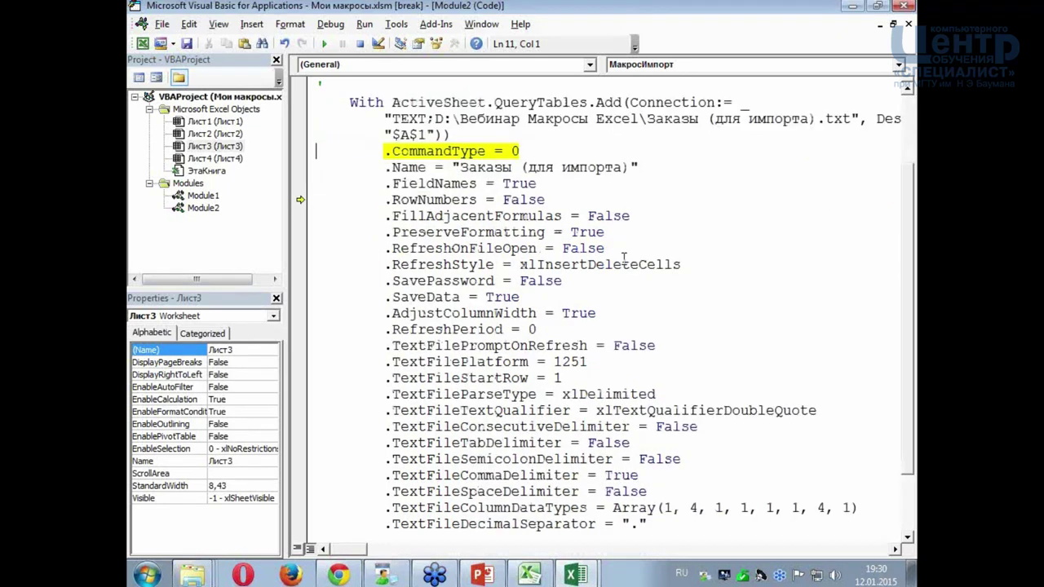
scroll(624, 258, "down", 2)
mouse_move(633, 265)
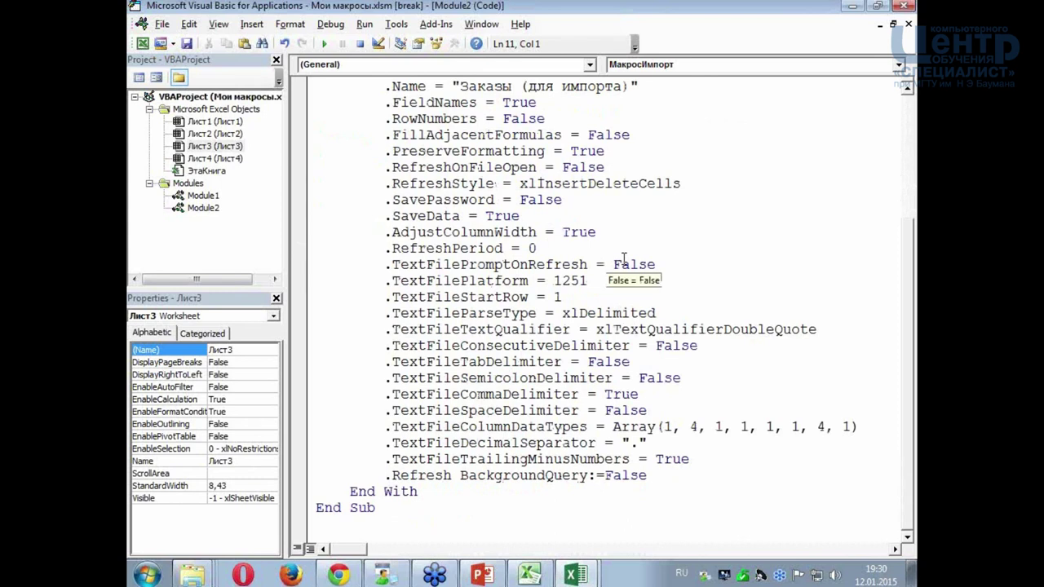
scroll(623, 257, "up", 2)
scroll(619, 293, "up", 1)
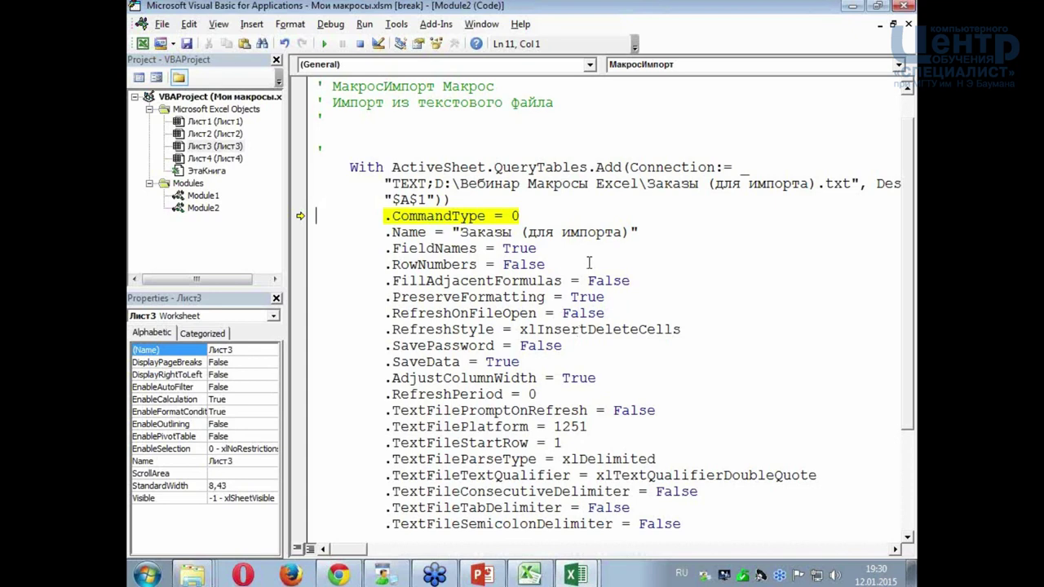
scroll(589, 263, "up", 1)
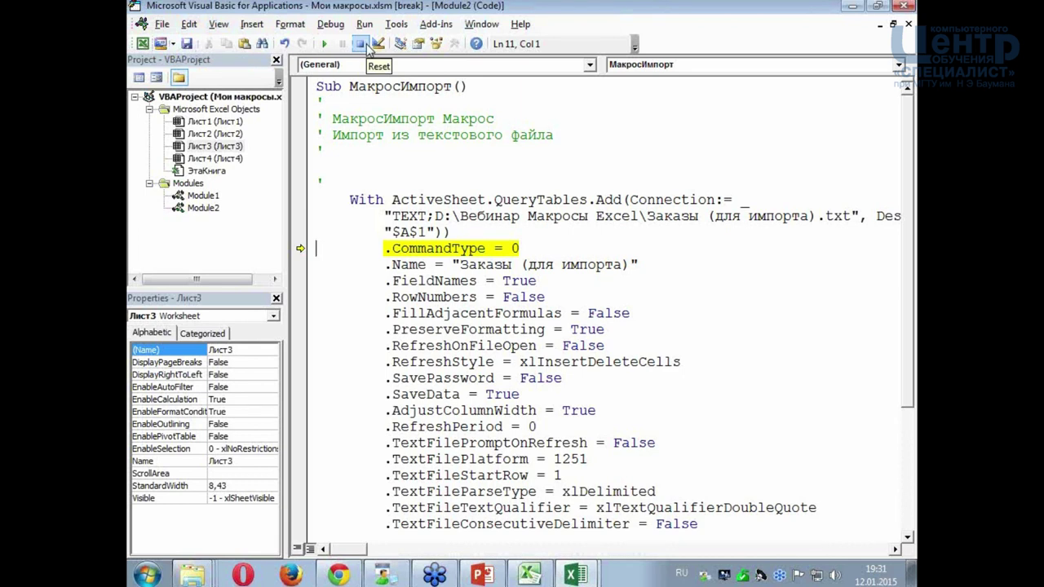
left_click(360, 44)
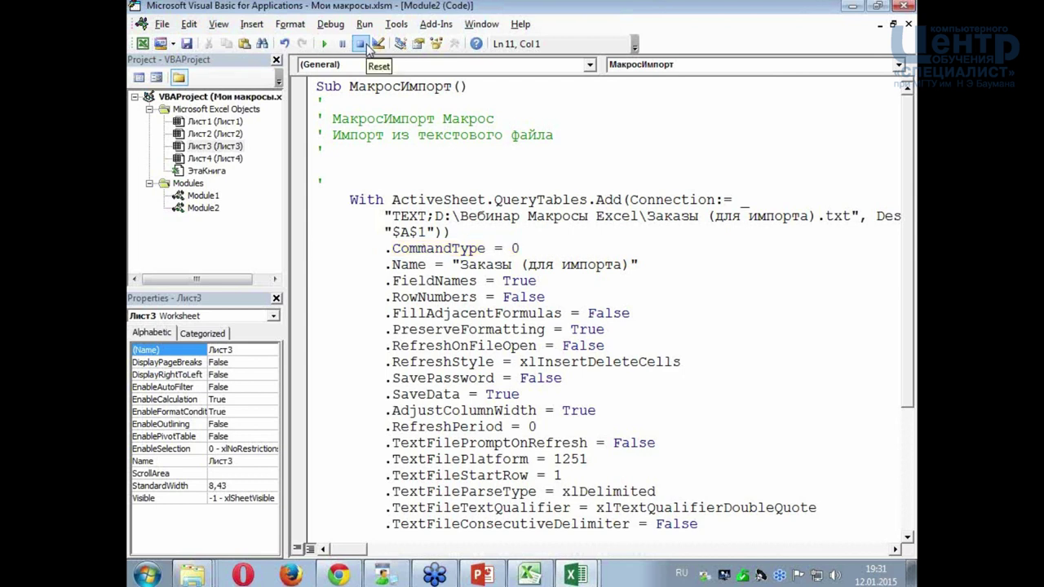
- Comment out the .CommandType = 0 line with an apostrophe, switching the keyboard to English
left_click(536, 248)
left_click_drag(536, 248, 340, 248)
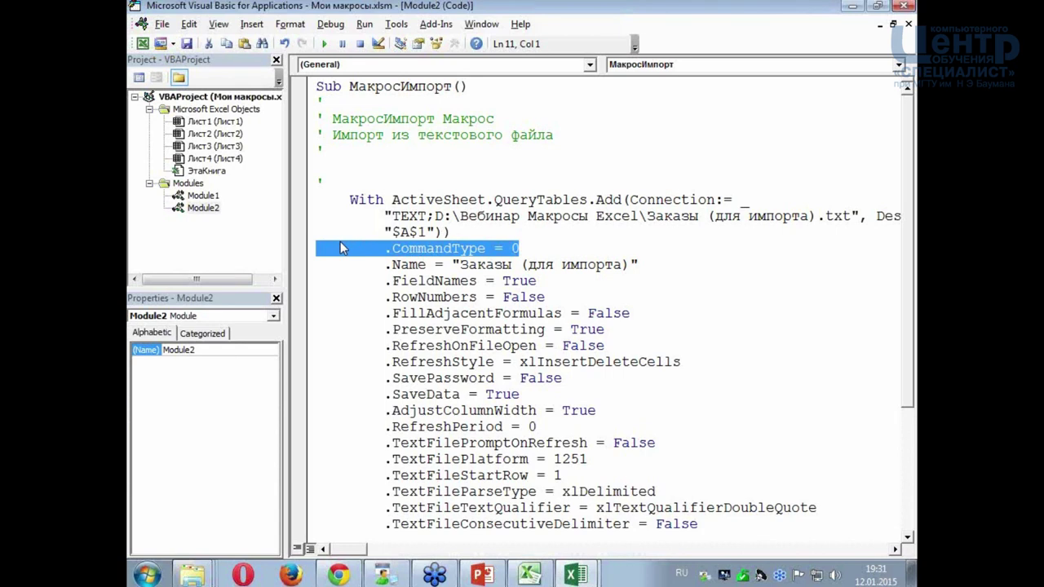
key("Right")
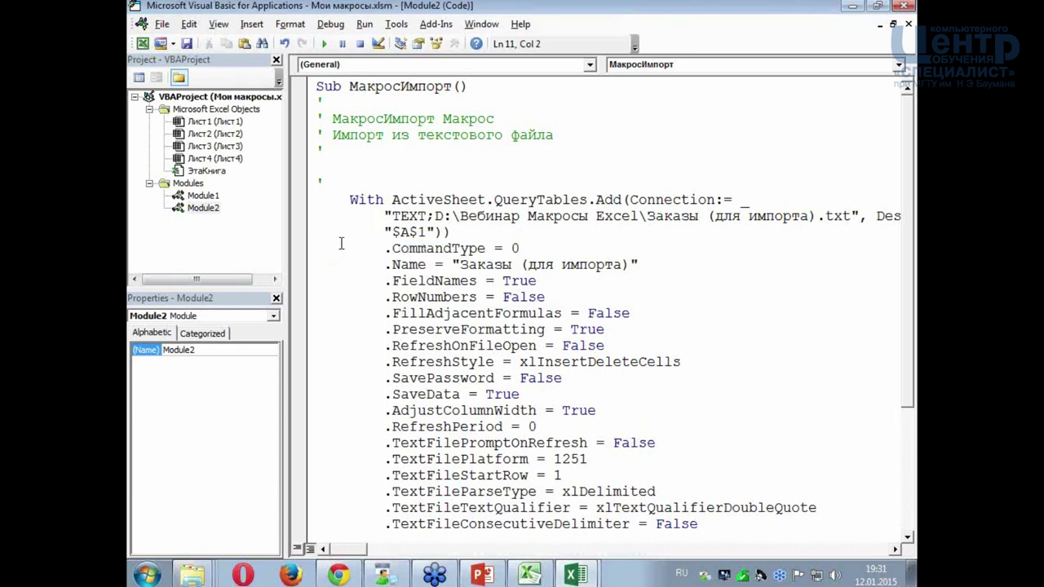
type("э")
key("BackSpace")
key("alt+shift")
type("'")
left_click(341, 280)
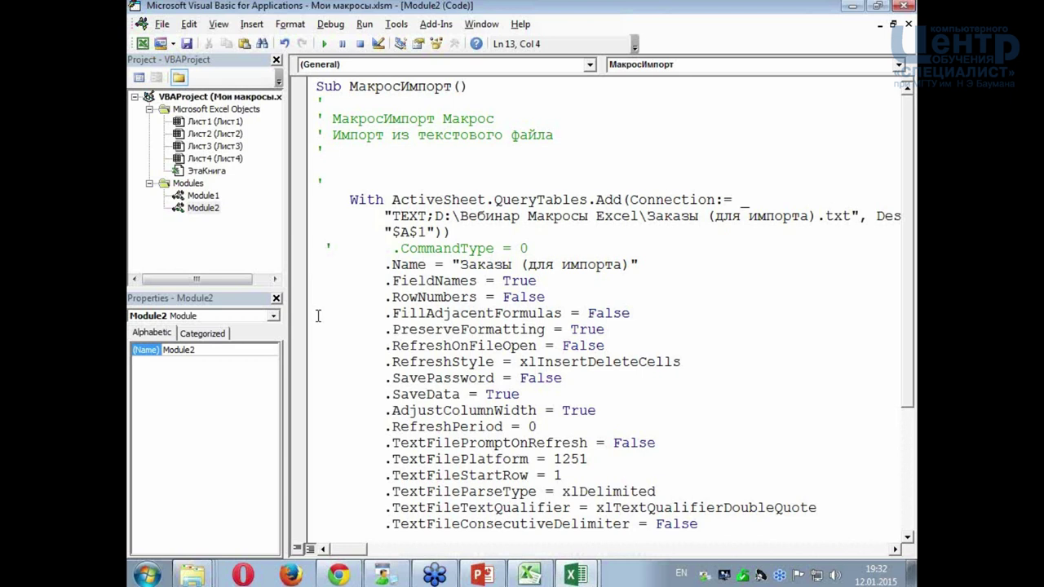
- Review the .FieldNames, .Name and With lines, retype the apostrophe, check the file path, and close the editor
left_click(350, 281)
left_click(446, 280)
left_click(308, 248)
left_click(357, 266)
left_click(446, 201)
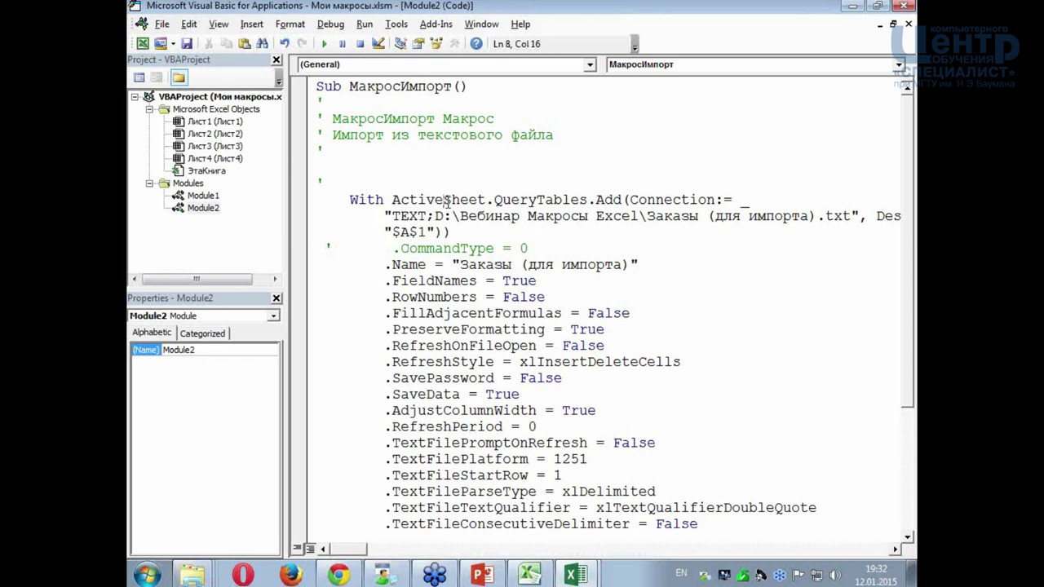
double_click(327, 248)
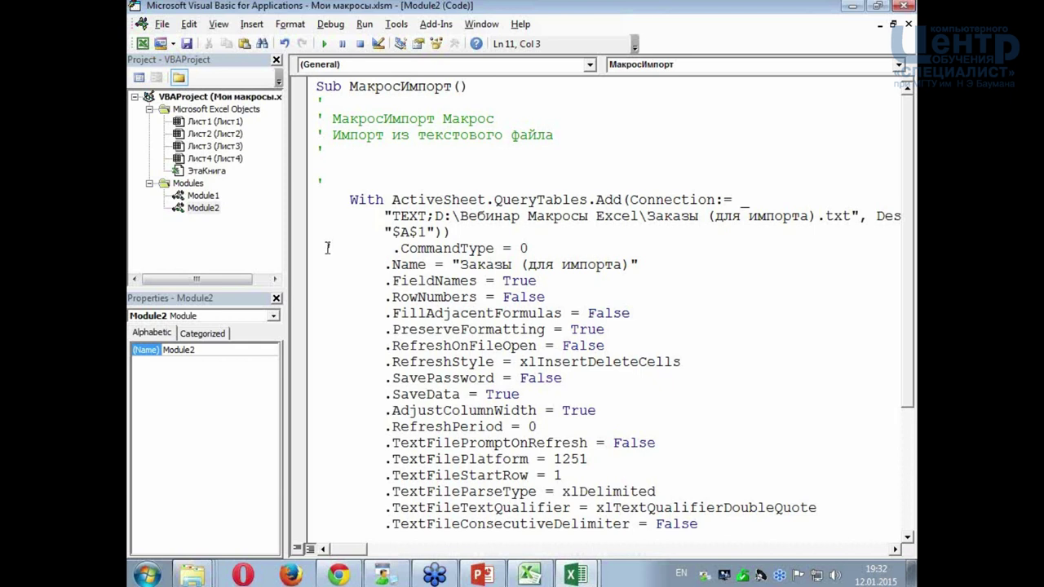
type("'")
left_click(358, 296)
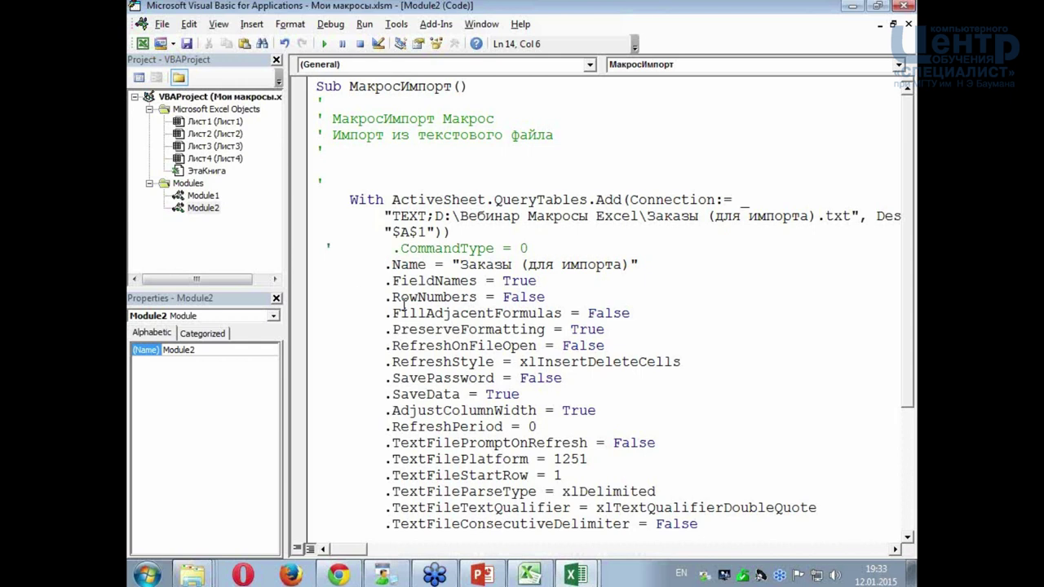
left_click(434, 216)
left_click(907, 8)
left_click(592, 290)
left_click(382, 257)
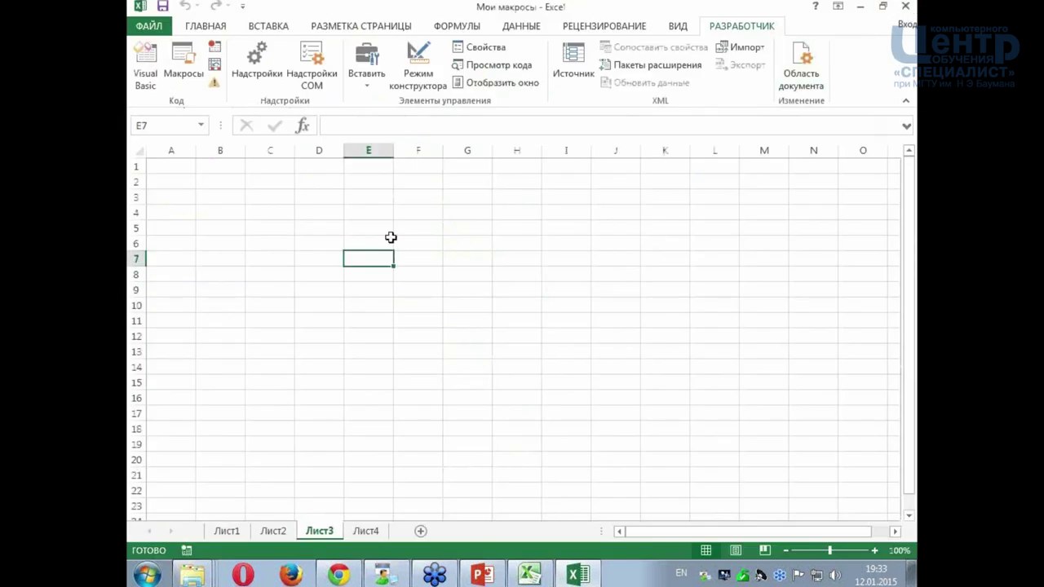
left_click(183, 64)
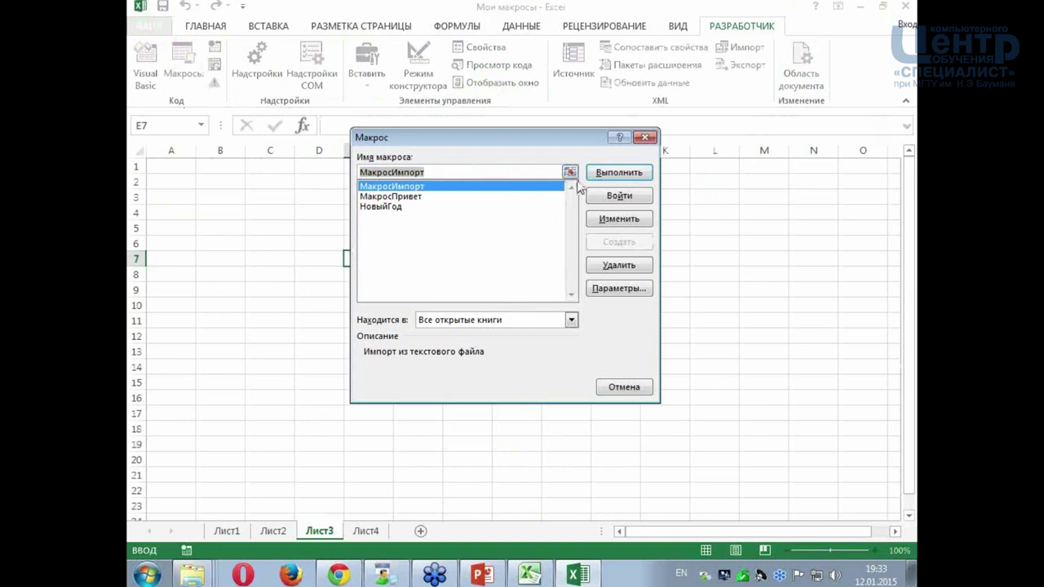
left_click(607, 176)
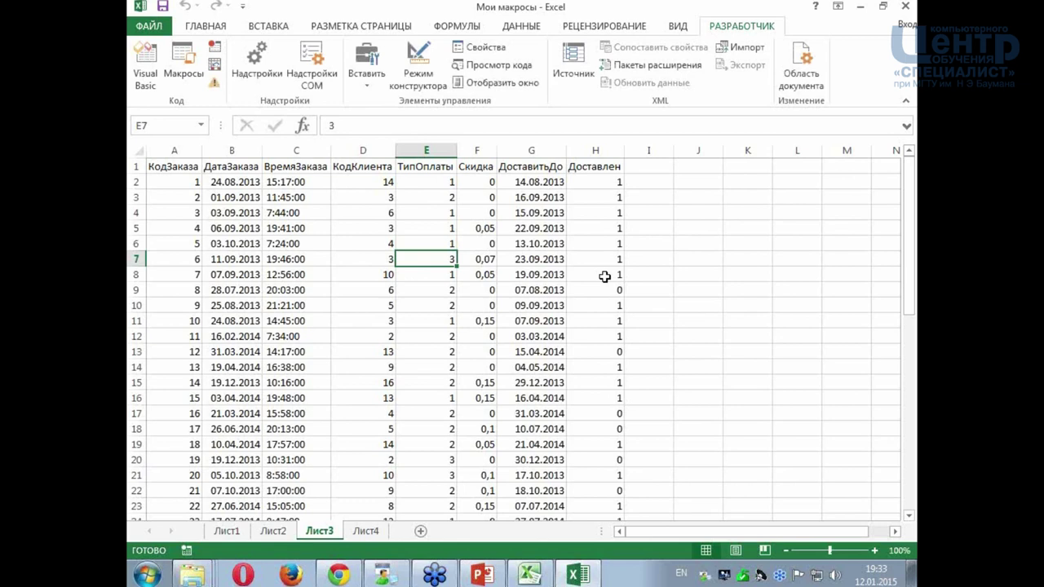
key("alt+F11")
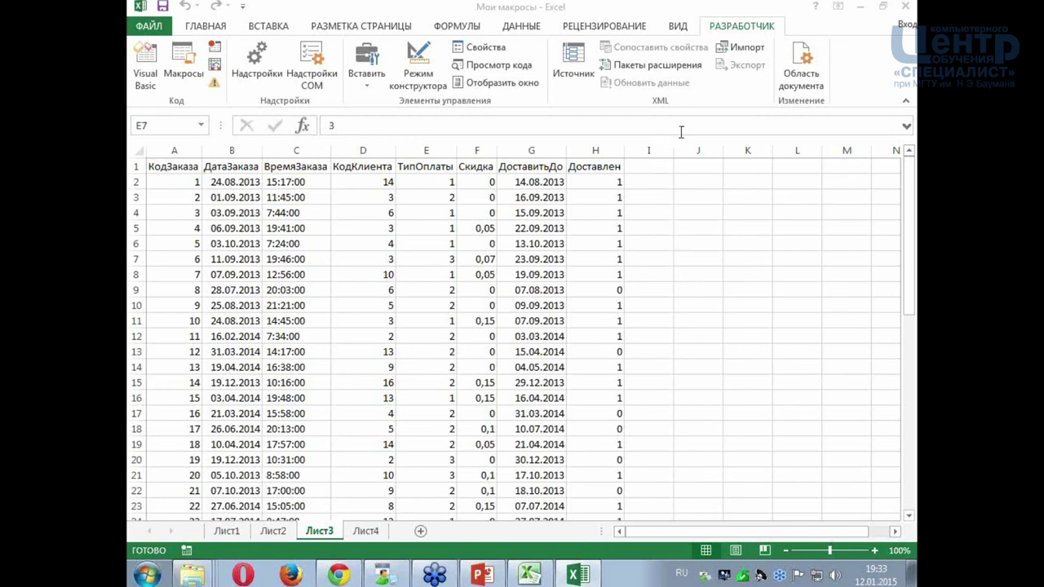
key("alt+Tab")
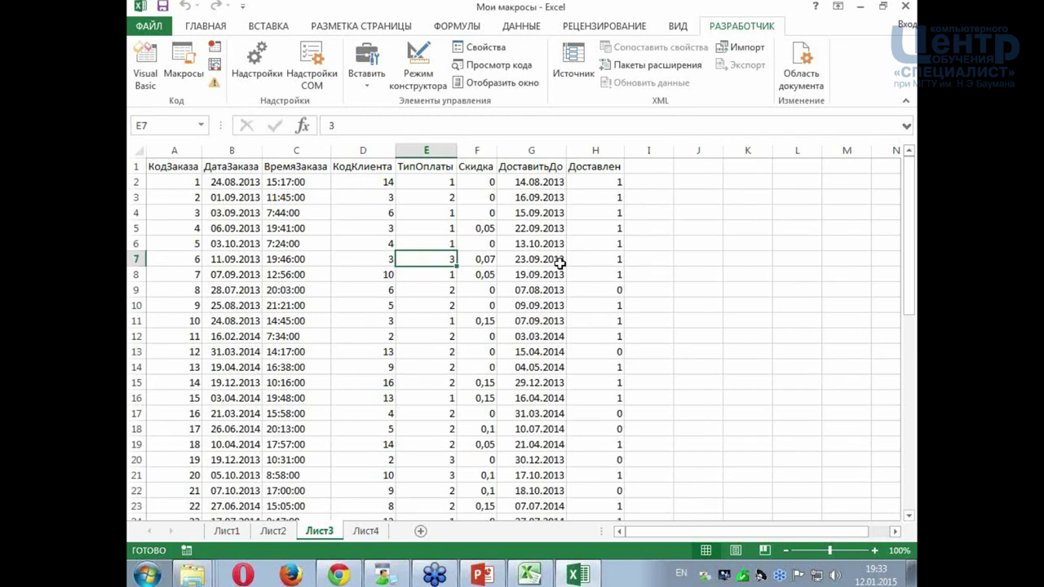
left_click(357, 322)
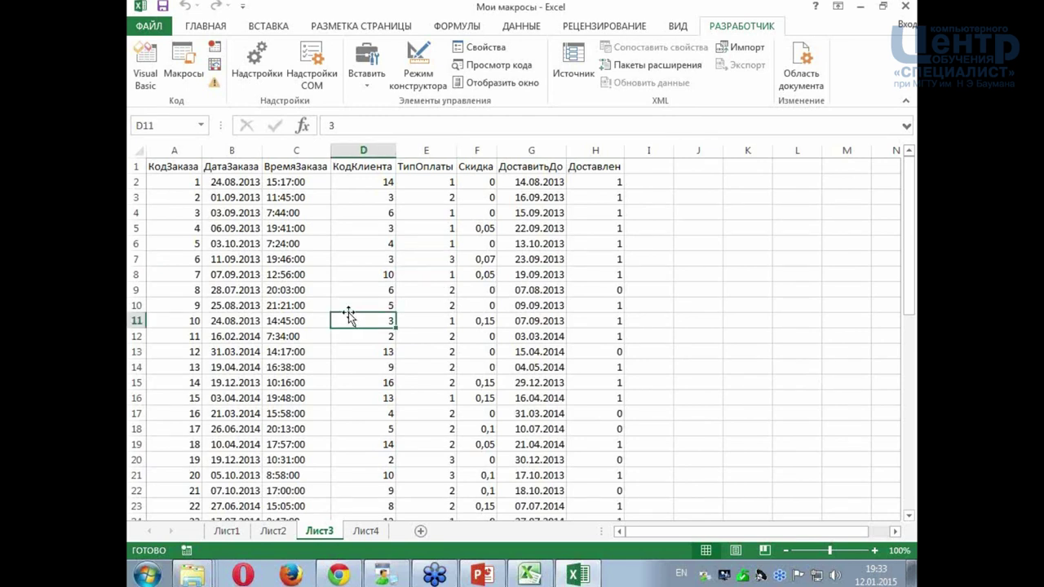
left_click(250, 244)
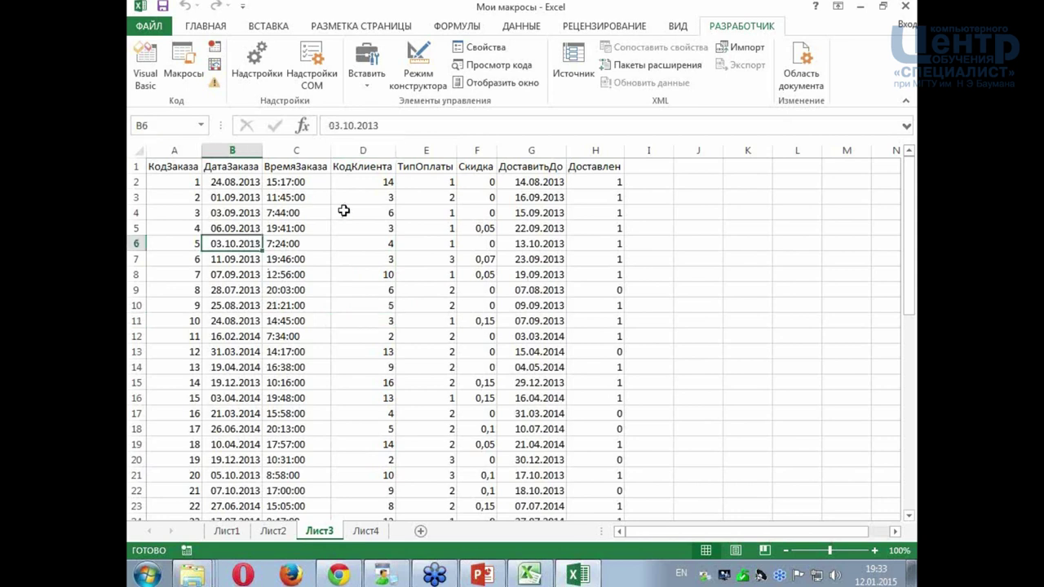
left_click(478, 150)
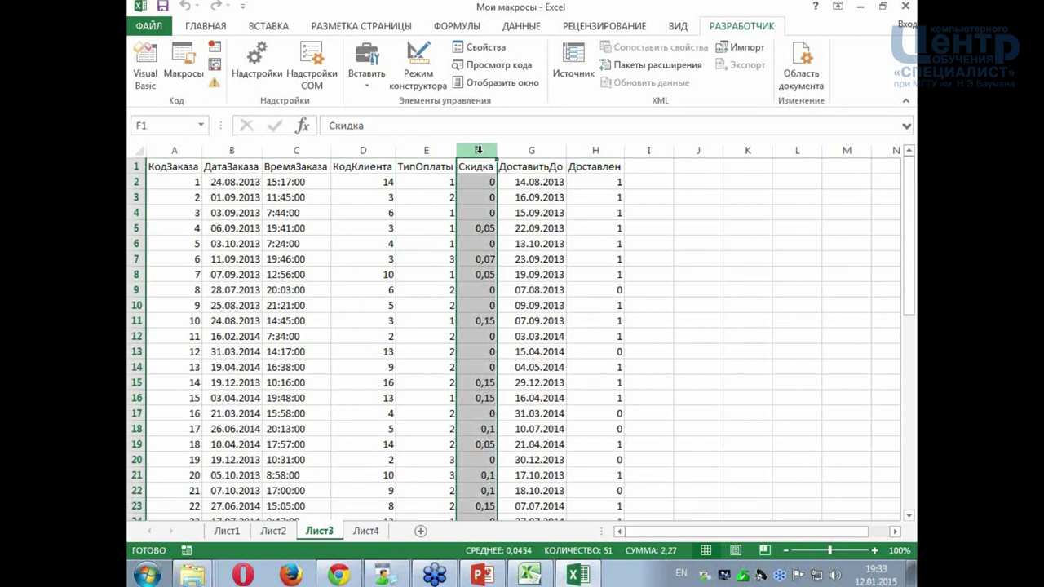
left_click(604, 186)
left_click(601, 218)
left_click(601, 281)
left_click(602, 319)
left_click(600, 187)
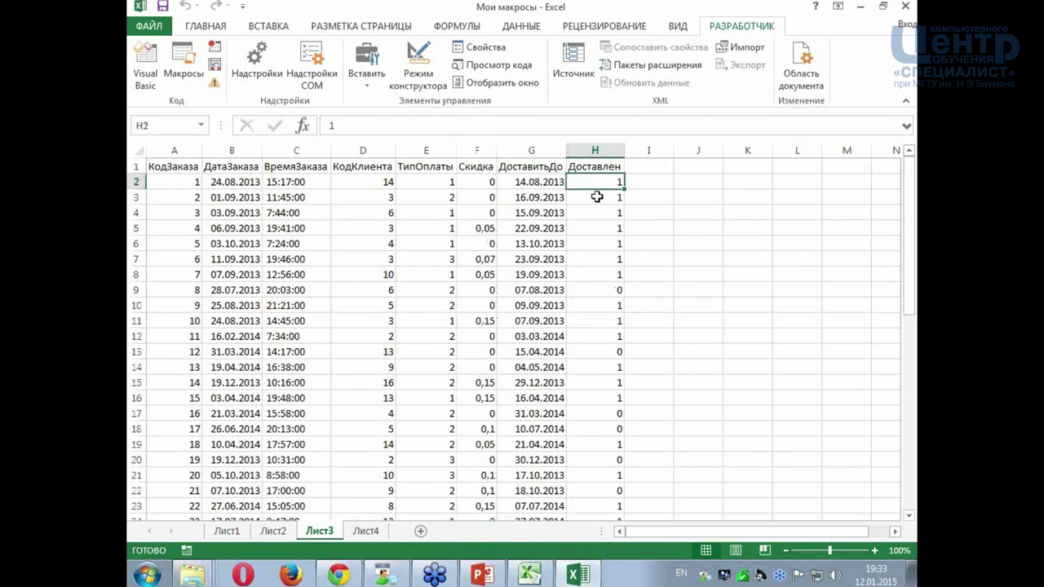
left_click(618, 288)
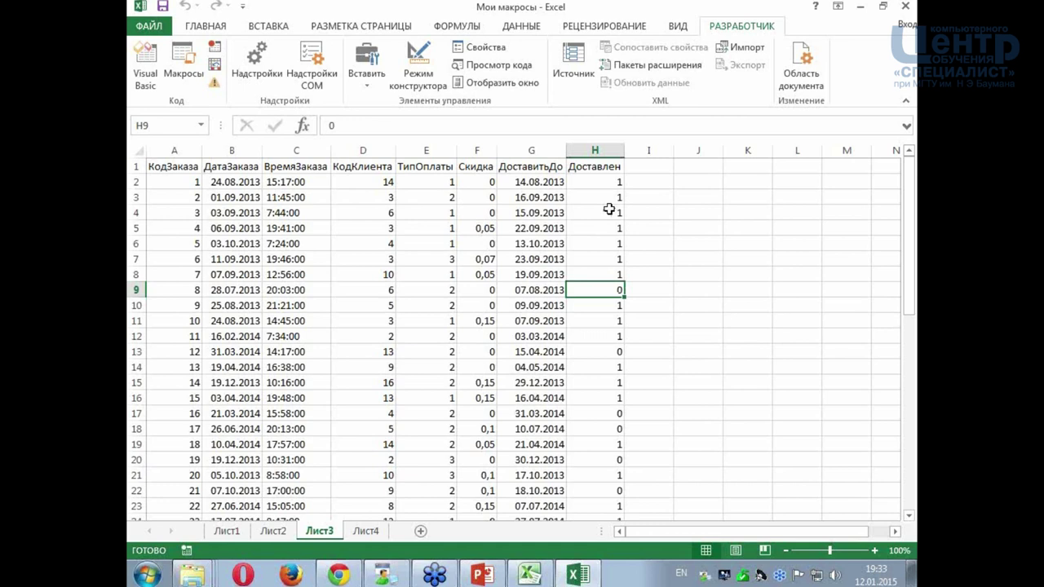
left_click(477, 150)
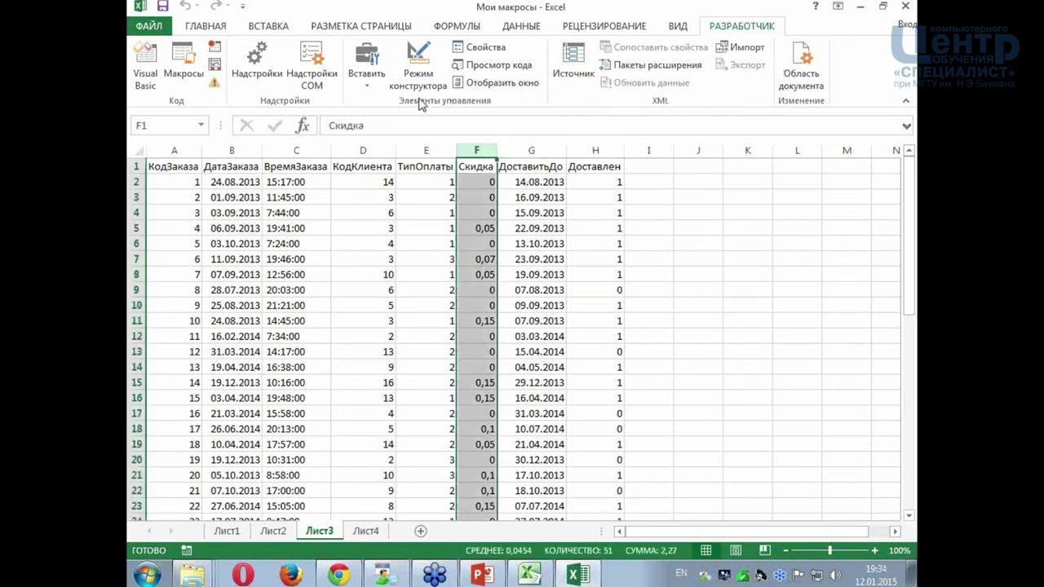
left_click(599, 150)
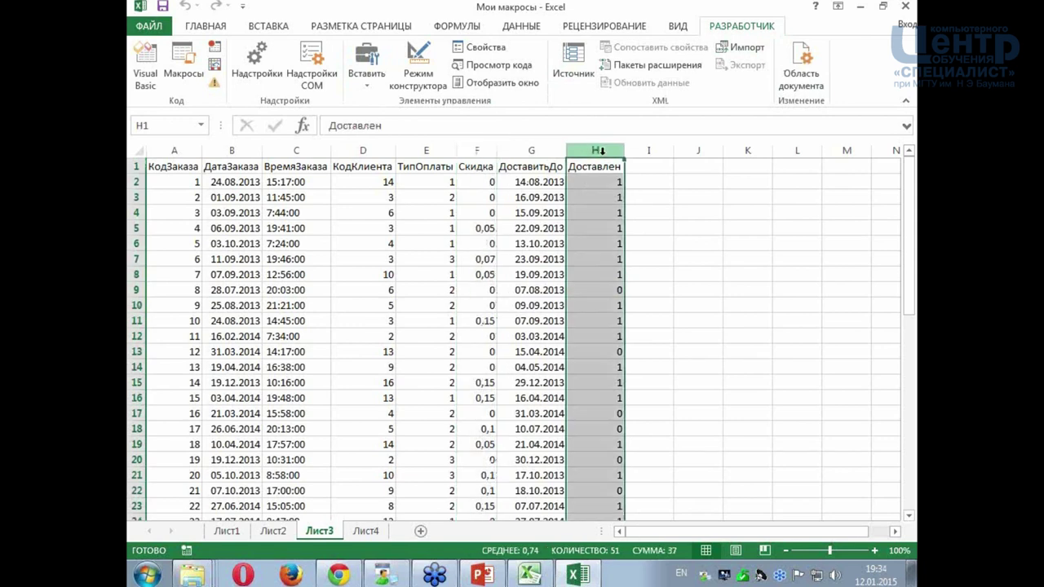
left_click(285, 167)
left_click_drag(171, 166, 600, 167)
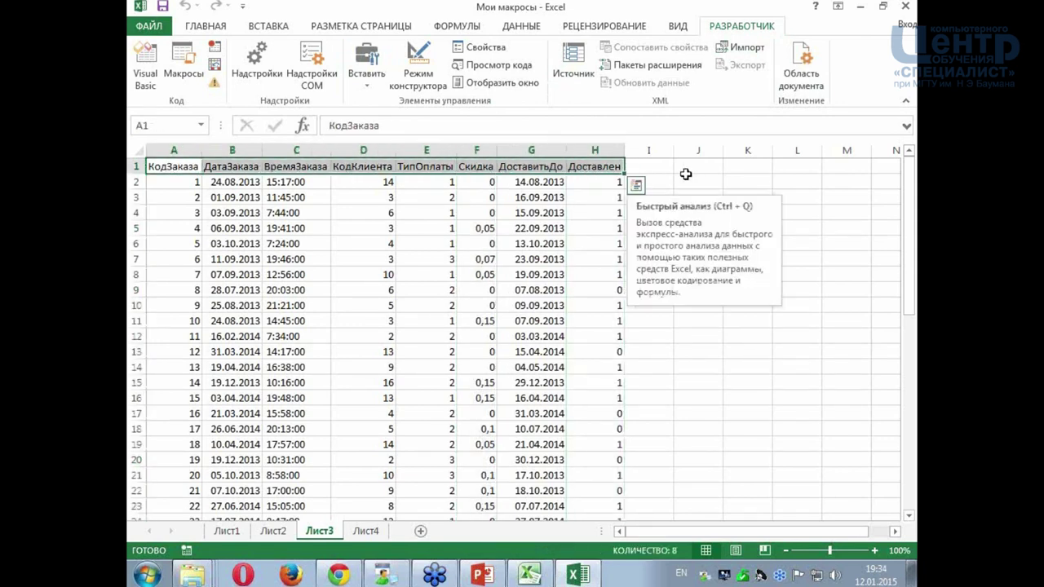
left_click(446, 304)
left_click(317, 359)
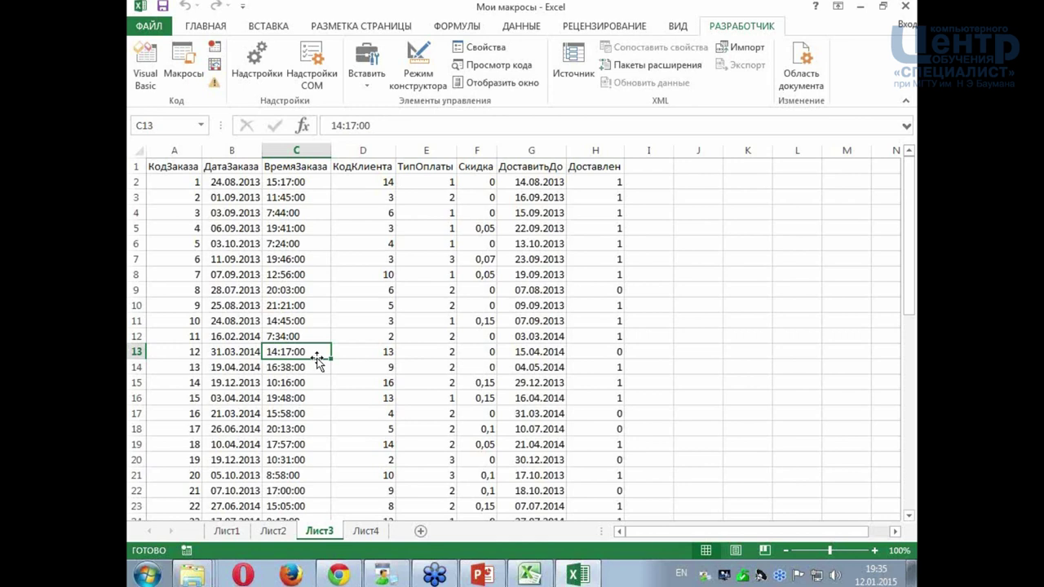
left_click(419, 278)
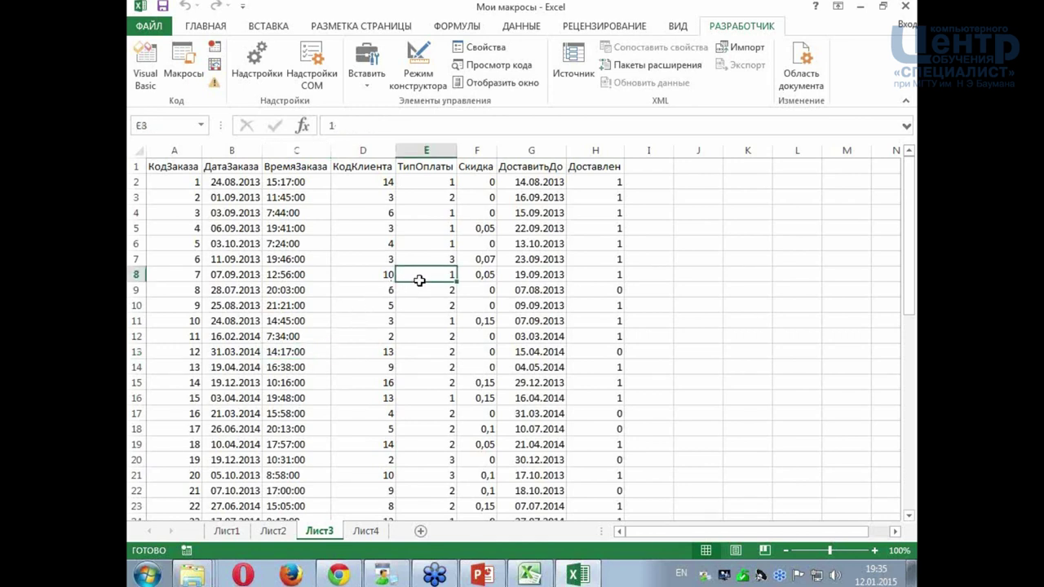
left_click(481, 278)
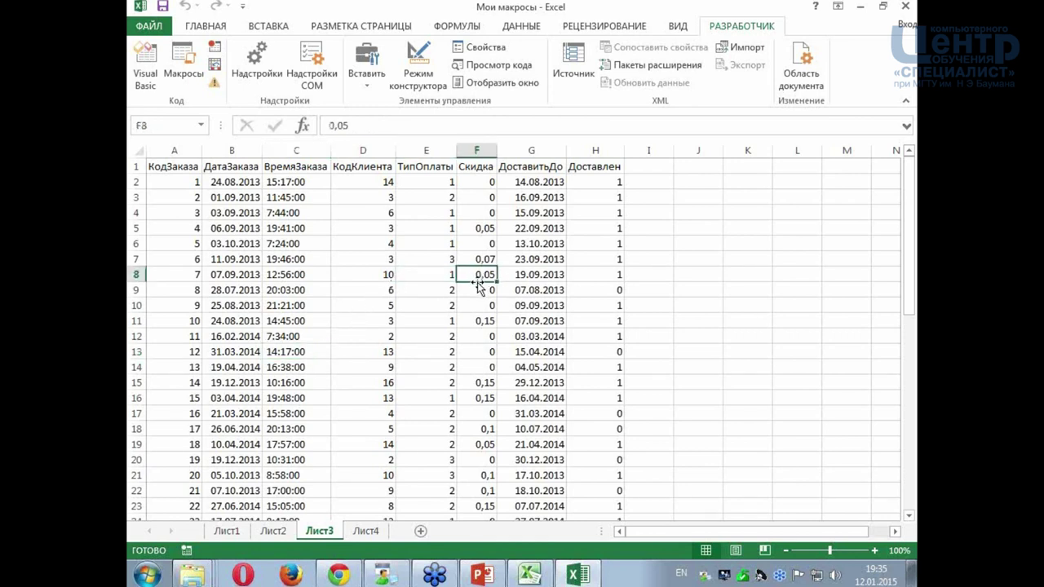
left_click(272, 303)
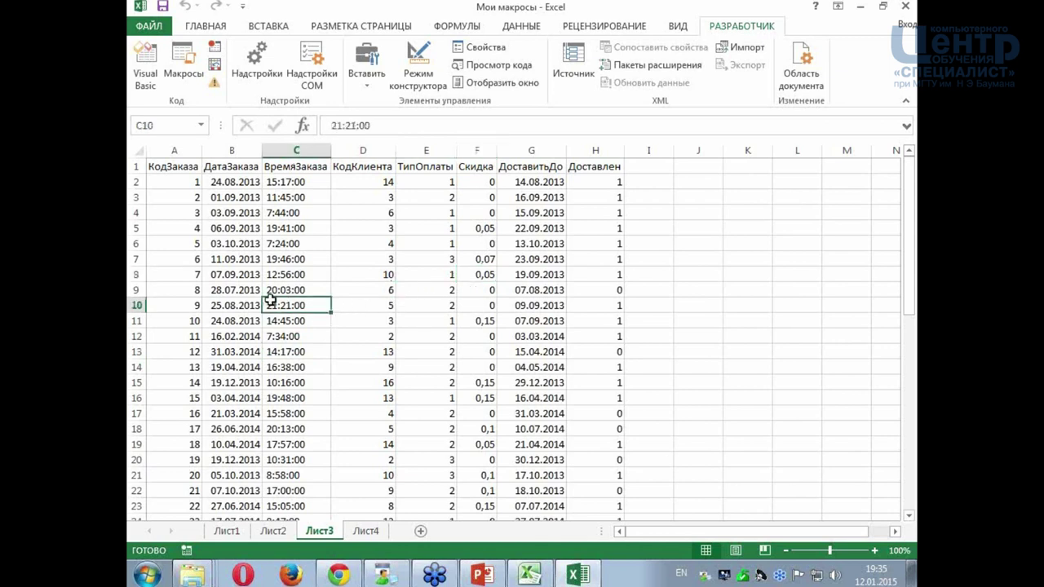
left_click(252, 303)
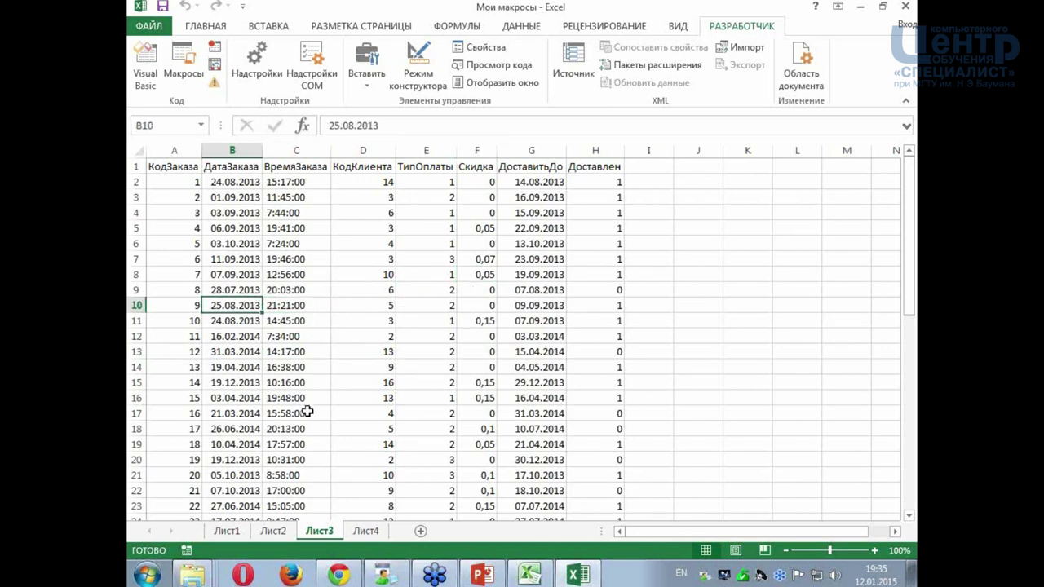
- Start recording a macro named МакросФормат stored in Эта книга, then select the Скидка column
left_click(187, 551)
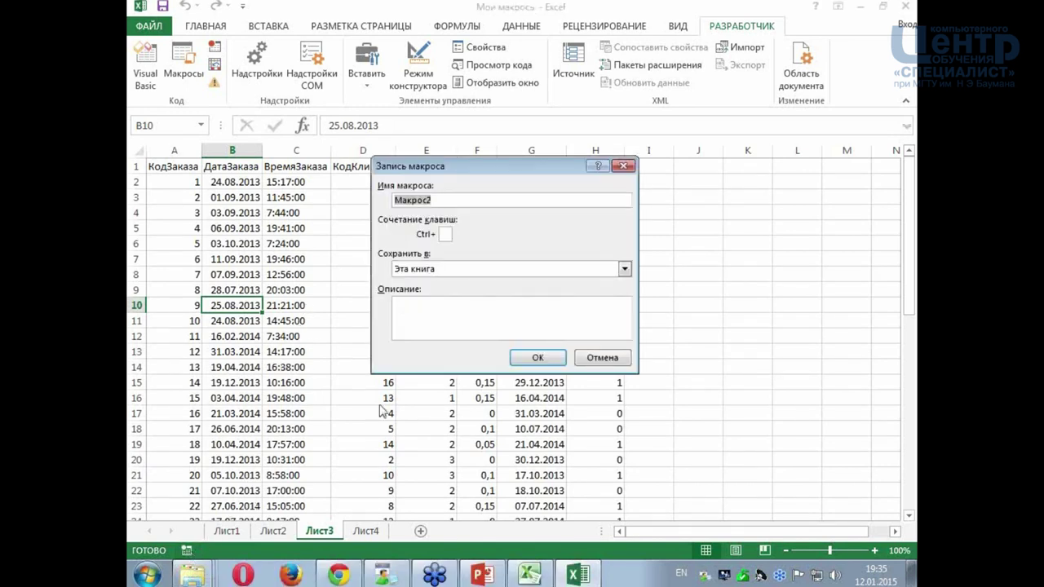
left_click(427, 200)
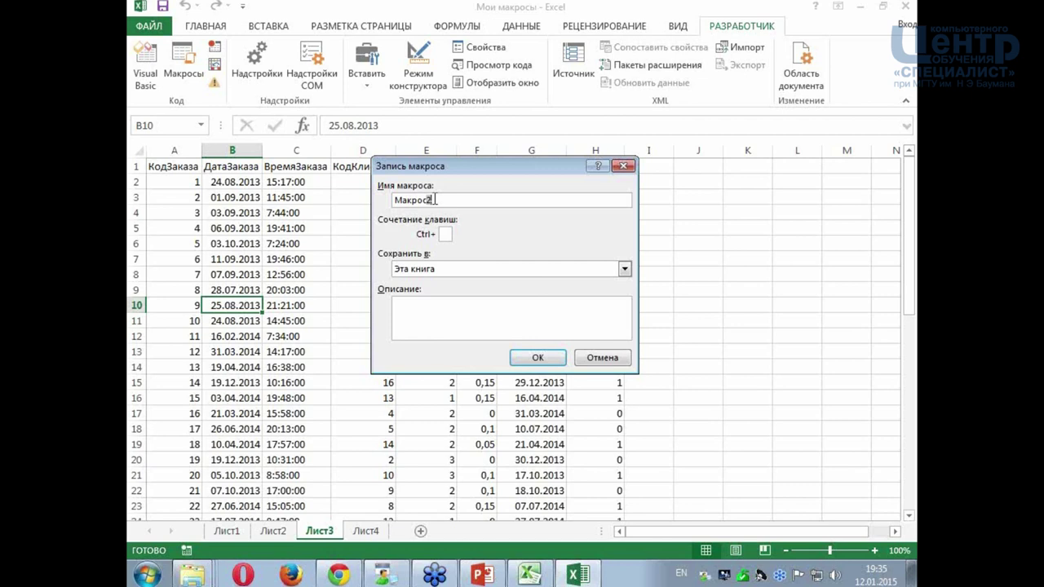
type("Автоф")
key("BackSpace")
key("BackSpace")
key("BackSpace")
key("BackSpace")
key("alt+shift")
type("Формат")
left_click(543, 357)
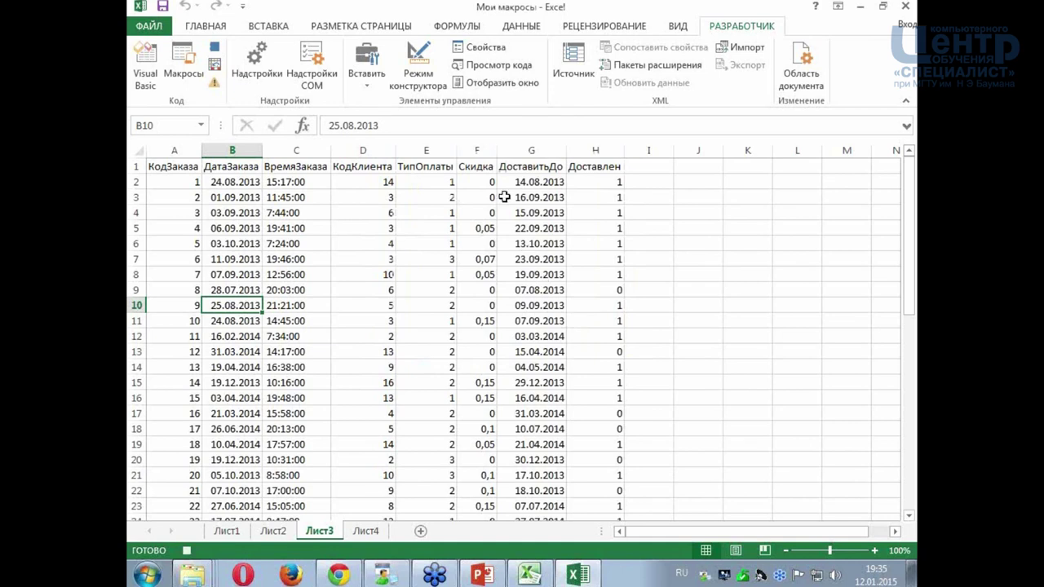
left_click(482, 152)
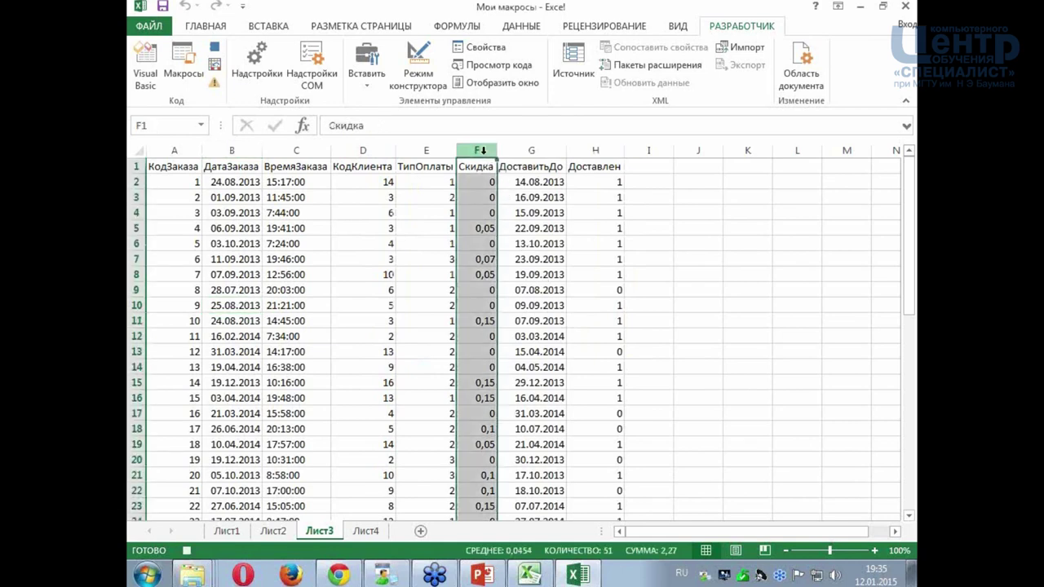
- Format Скидка as percentages and replace every 1 in the Доставлен column with ОК
left_click(208, 26)
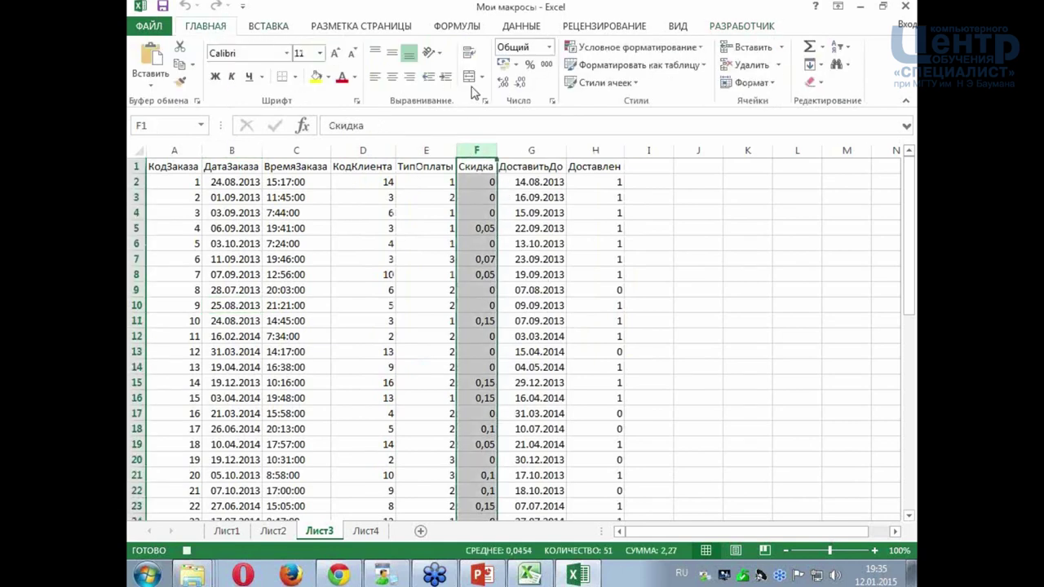
left_click(529, 65)
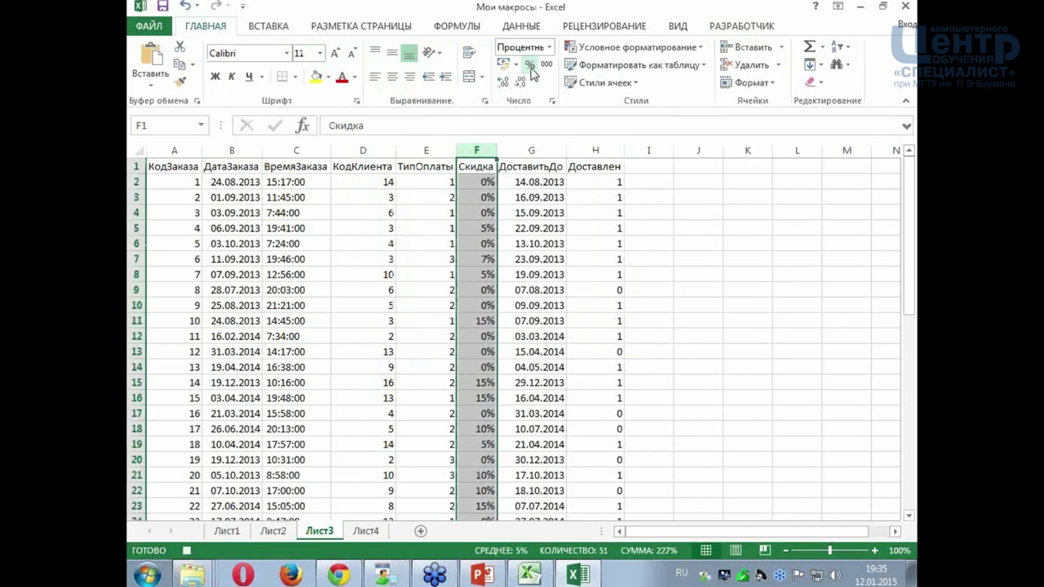
left_click(605, 152)
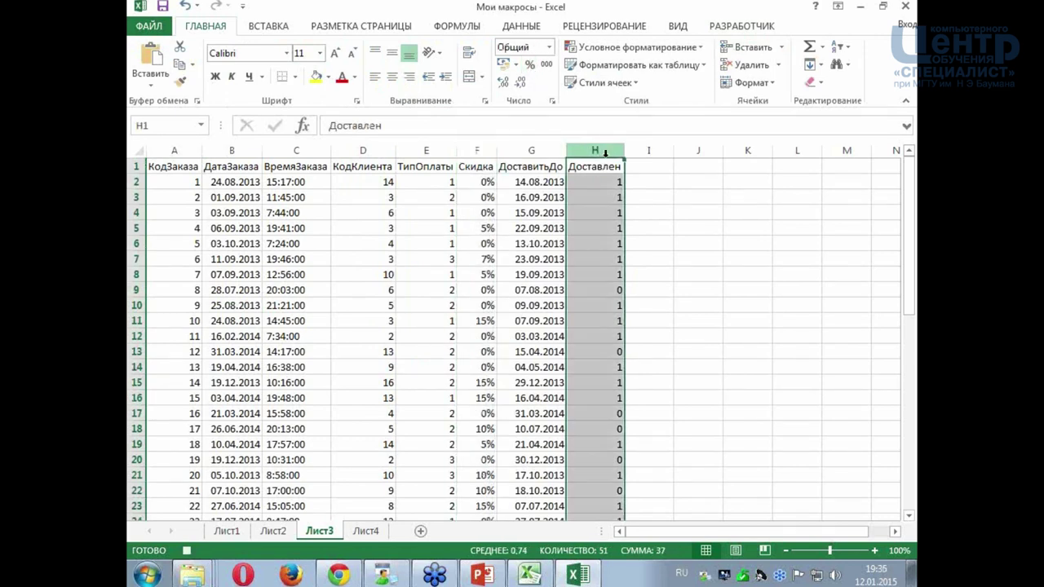
left_click(844, 65)
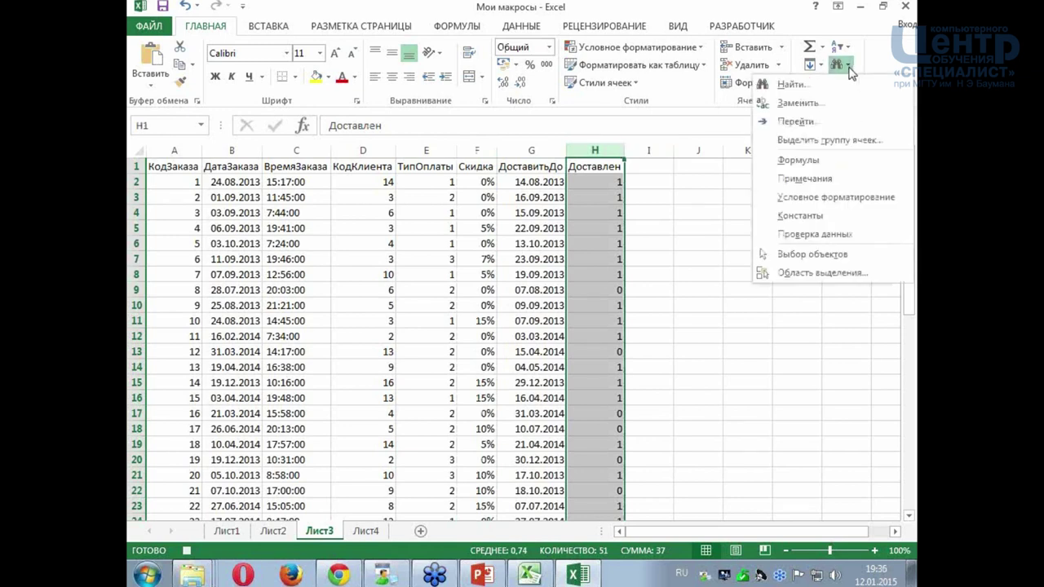
left_click(828, 104)
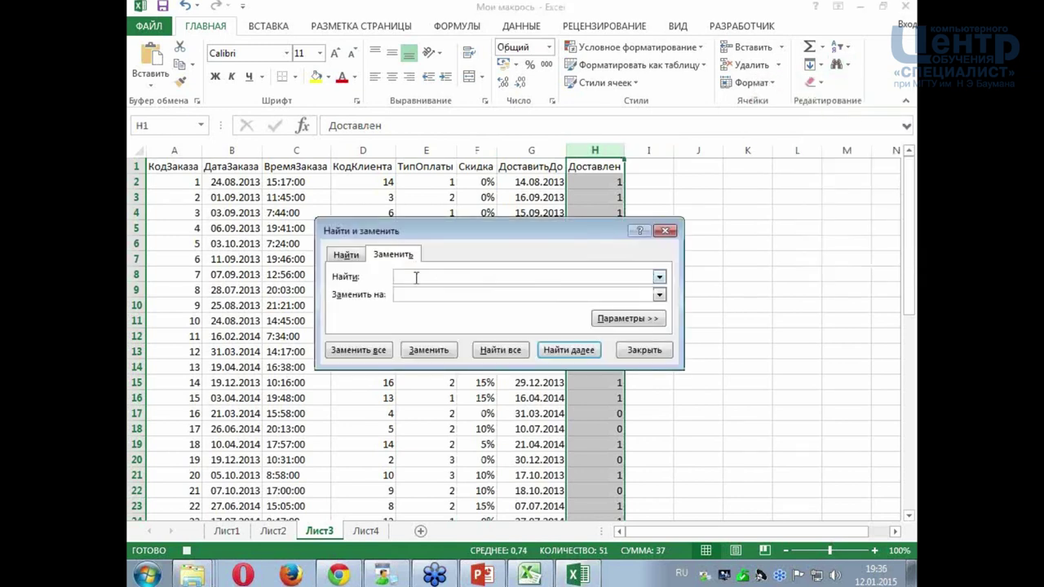
type("1")
left_click(405, 291)
type("0к")
left_click(379, 356)
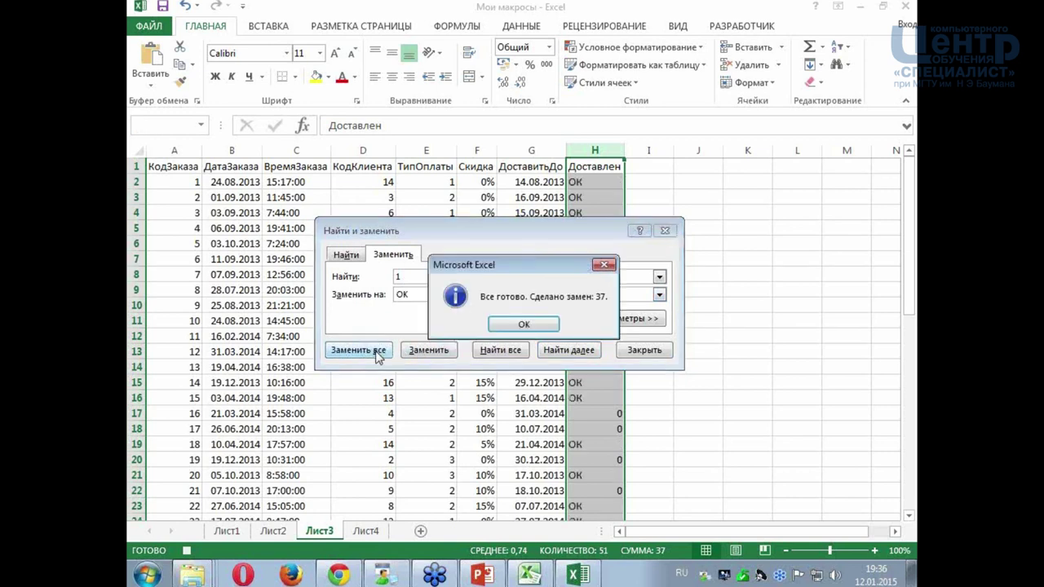
left_click(501, 325)
- Replace every 0 in the Доставлен column with nothing, then close Find and Replace
double_click(399, 278)
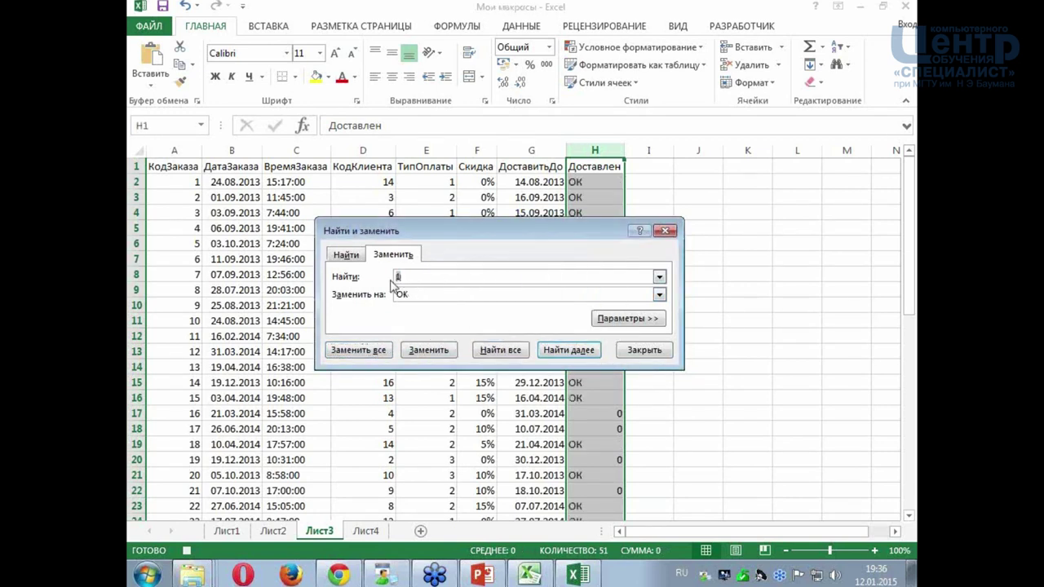
type("0")
double_click(416, 295)
key("BackSpace")
left_click(368, 351)
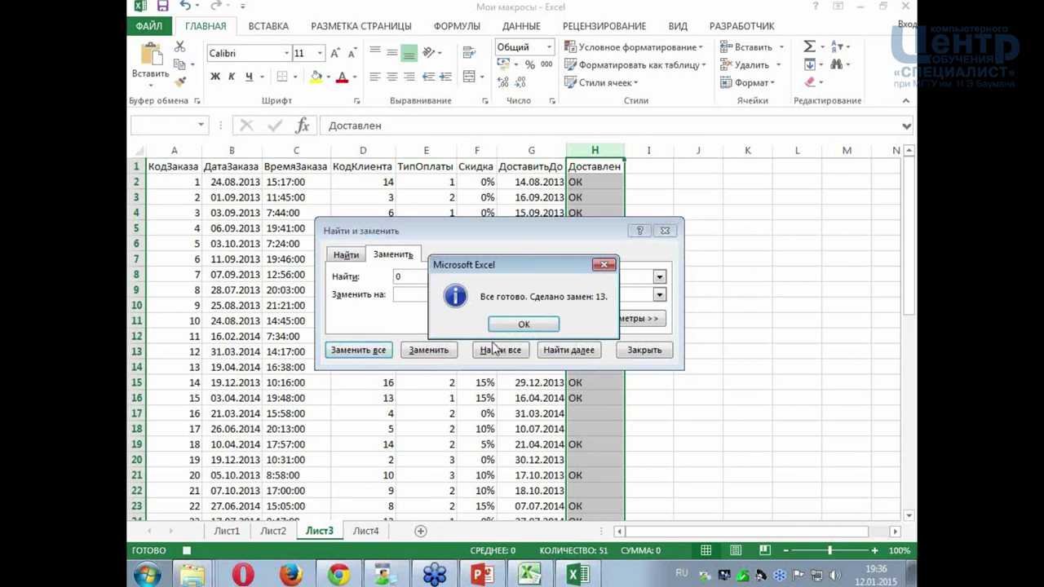
left_click(520, 327)
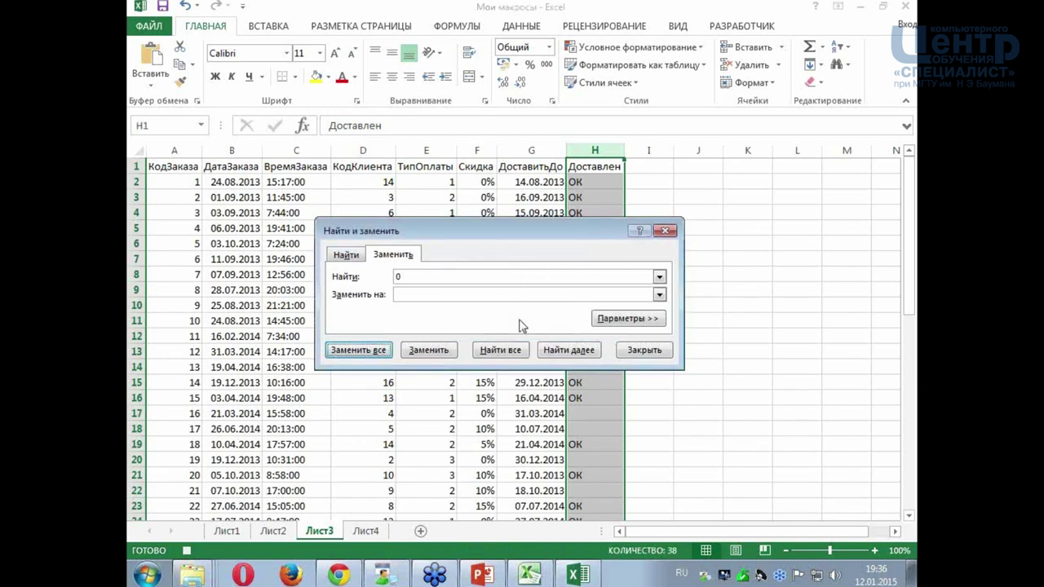
left_click(667, 232)
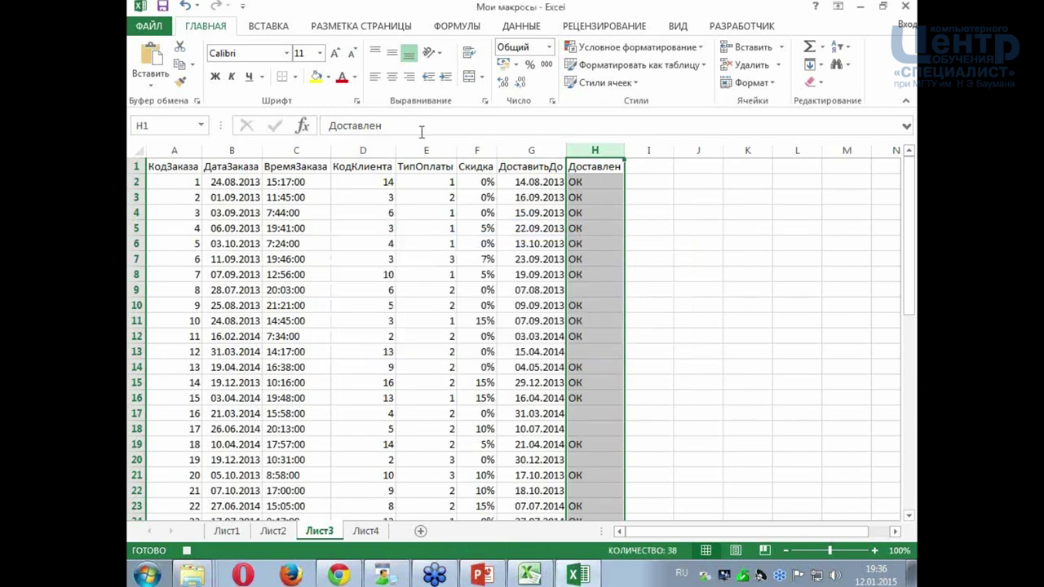
- Center column H, bold the A1:H1 header row, and stop recording МакросФормат
left_click(392, 78)
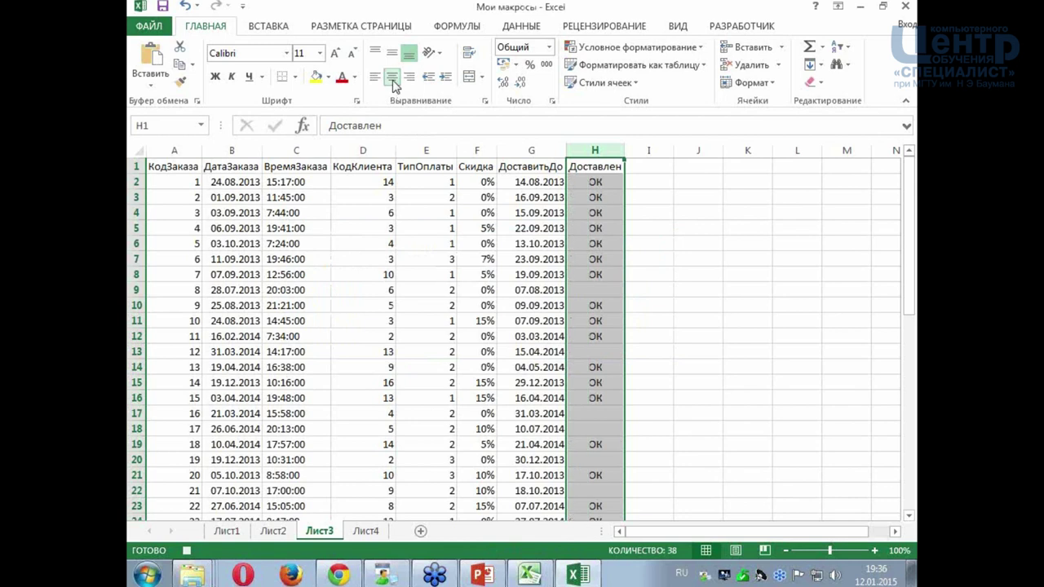
left_click_drag(180, 166, 608, 166)
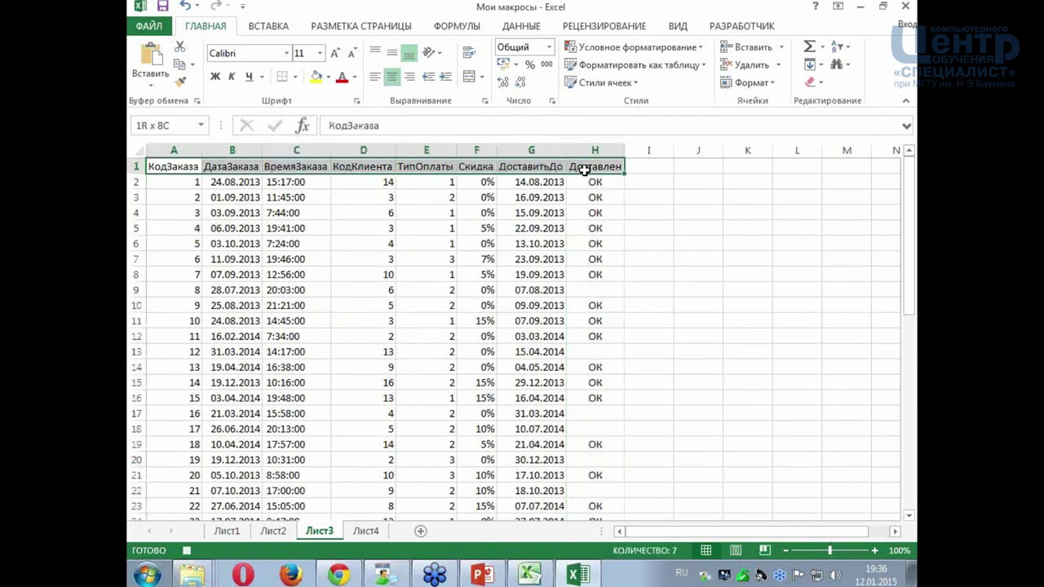
left_click(215, 77)
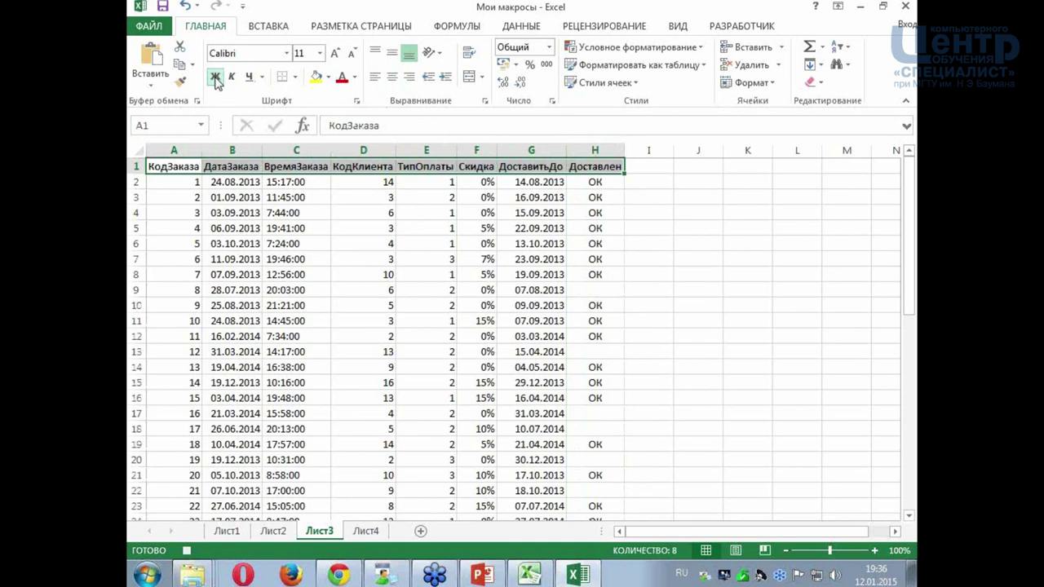
left_click(167, 163)
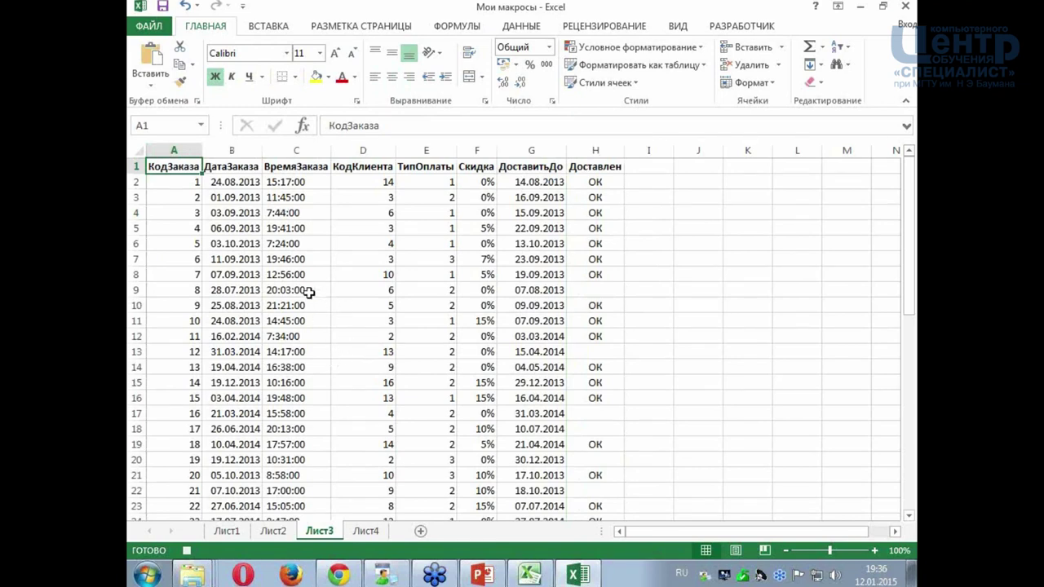
left_click(188, 553)
- Reselect column H, look through the Find & Select options, and go to Лист4
left_click(419, 327)
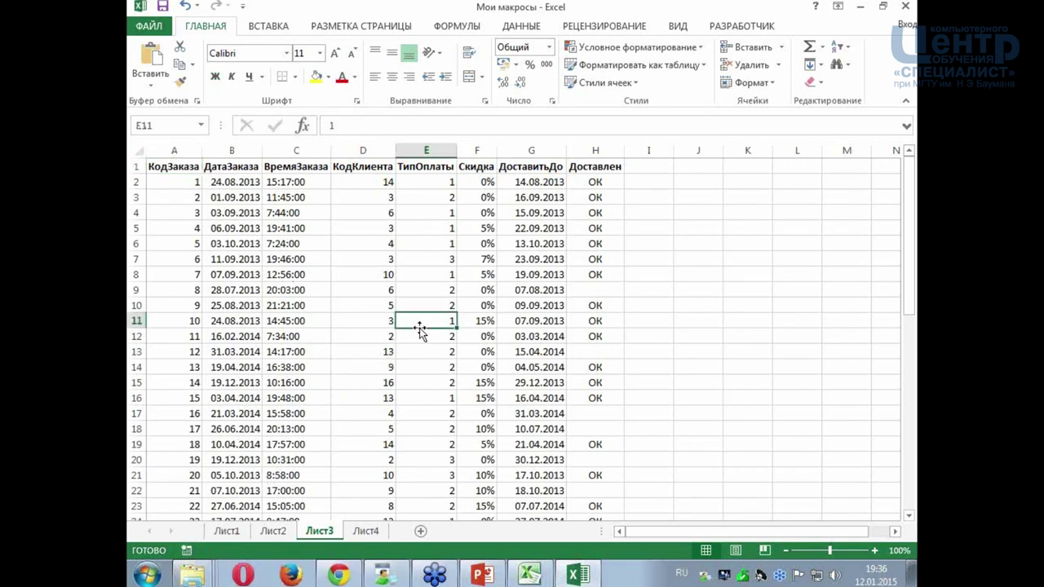
left_click(600, 151)
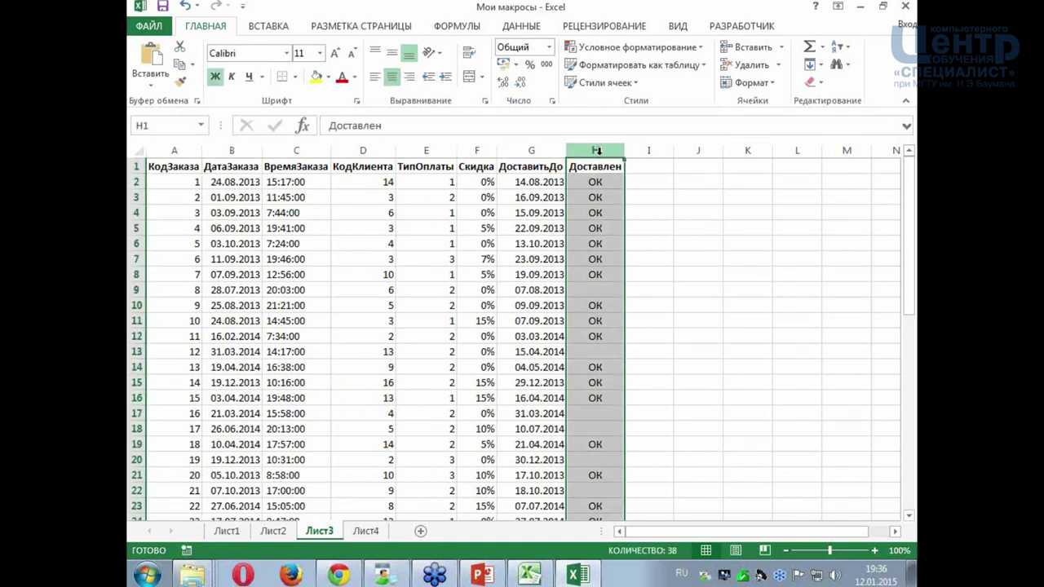
left_click(848, 71)
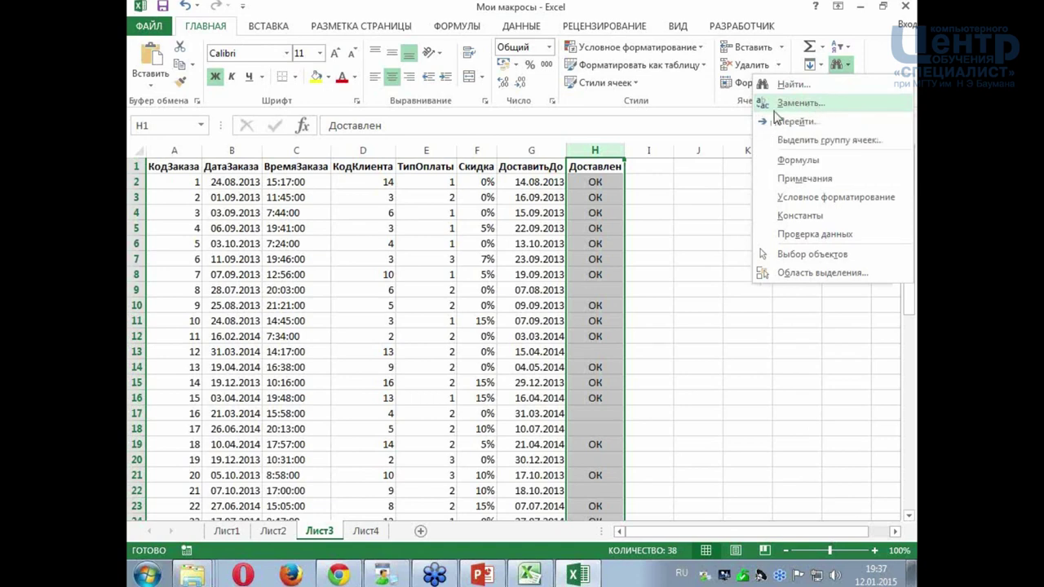
left_click(400, 181)
left_click(354, 200)
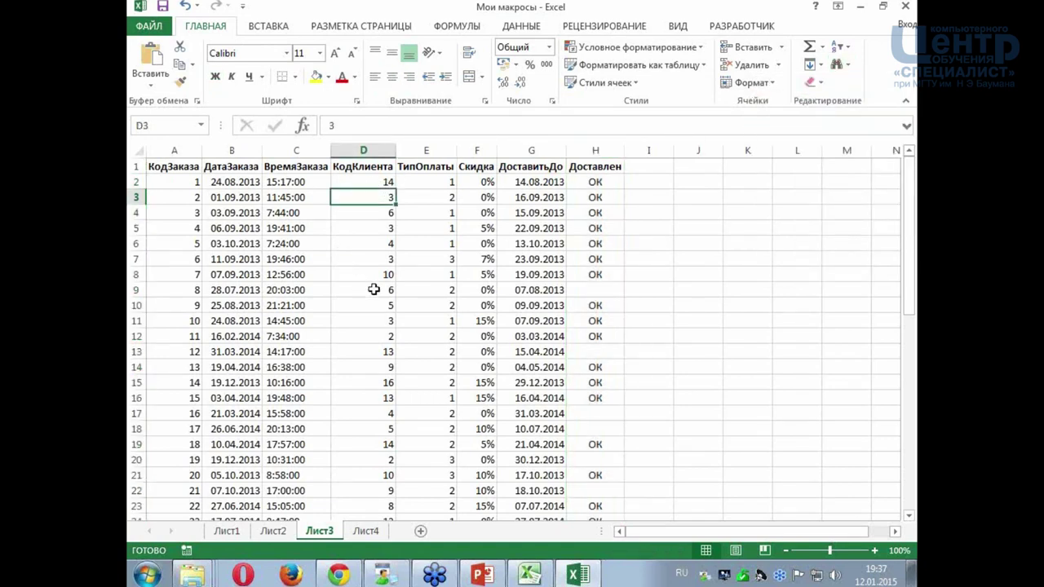
left_click(388, 532)
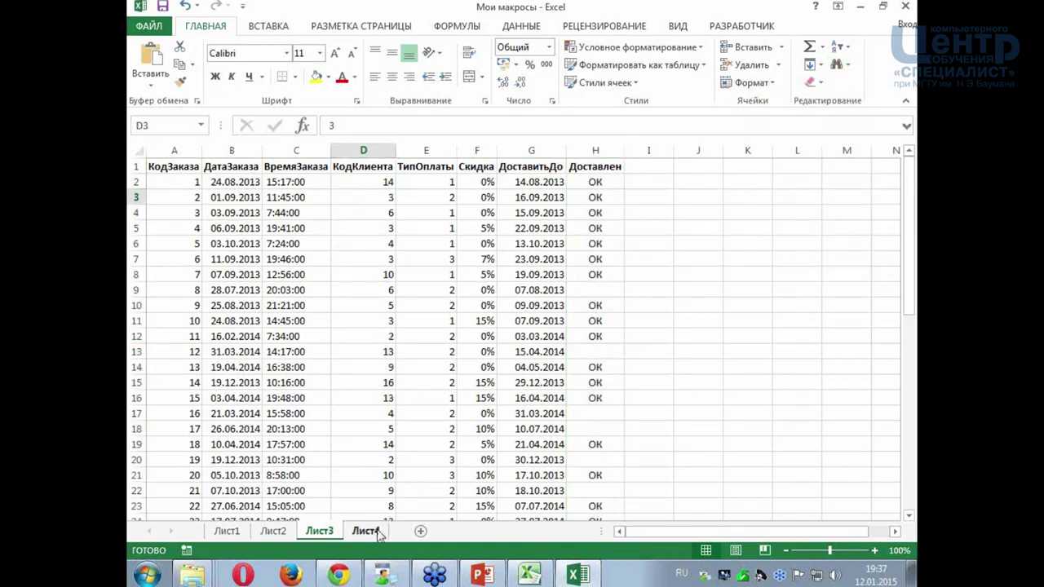
- On Лист4, run МакросИмпорт to import the orders, then МакросФормат to format them
left_click(363, 368)
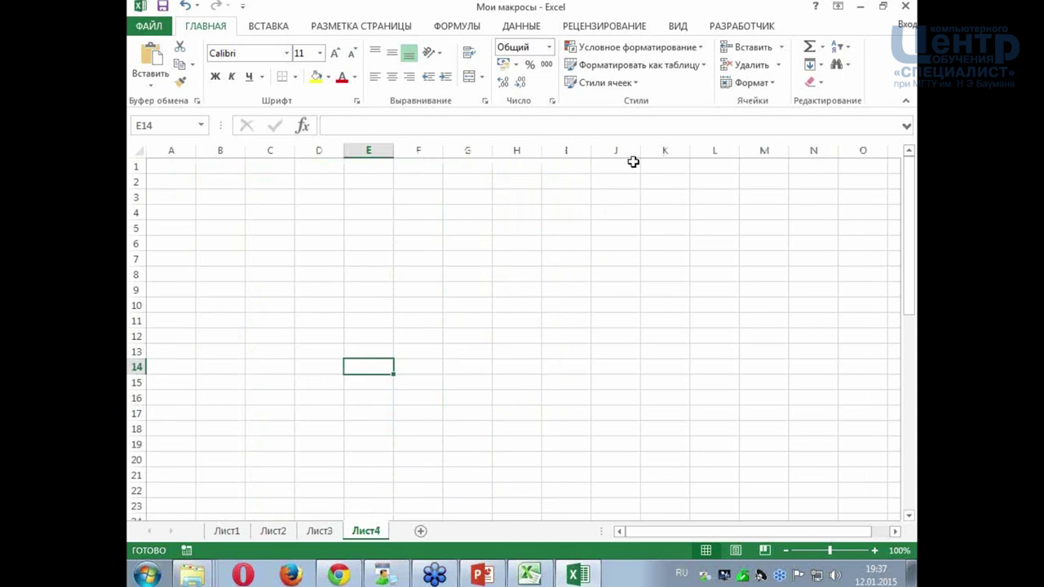
left_click(727, 29)
left_click(184, 80)
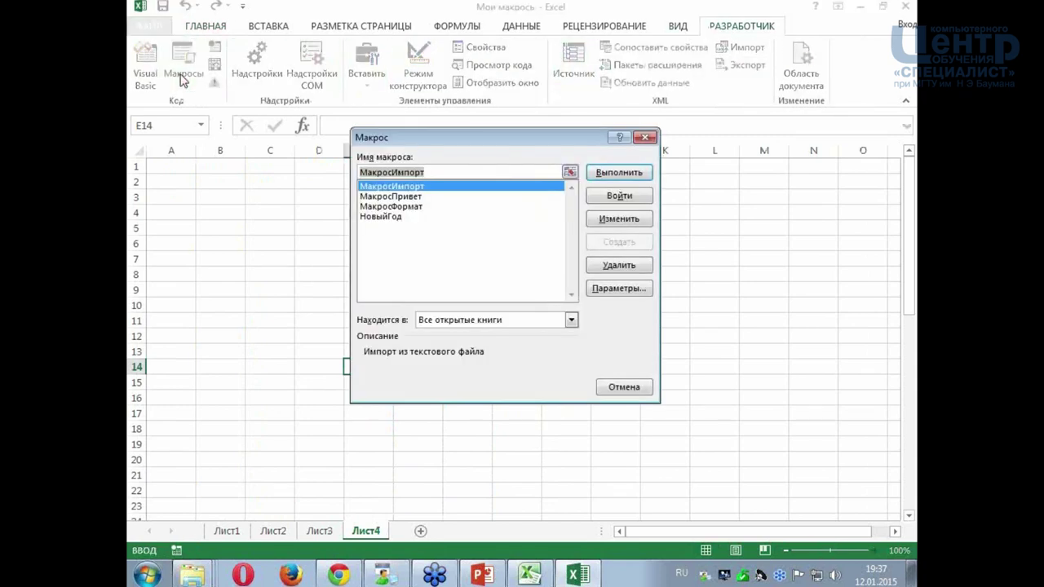
left_click(605, 173)
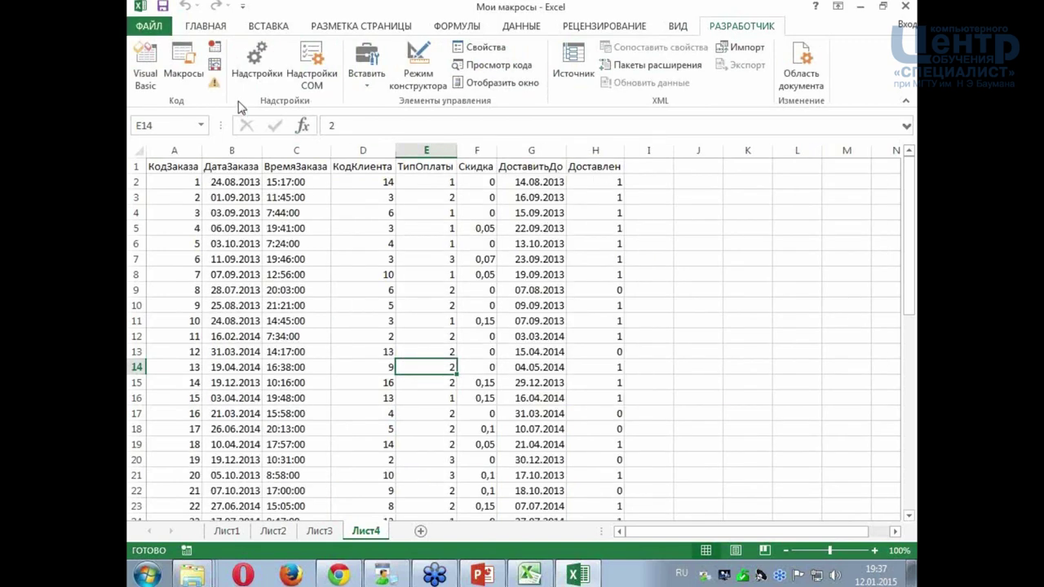
left_click(183, 74)
left_click(404, 206)
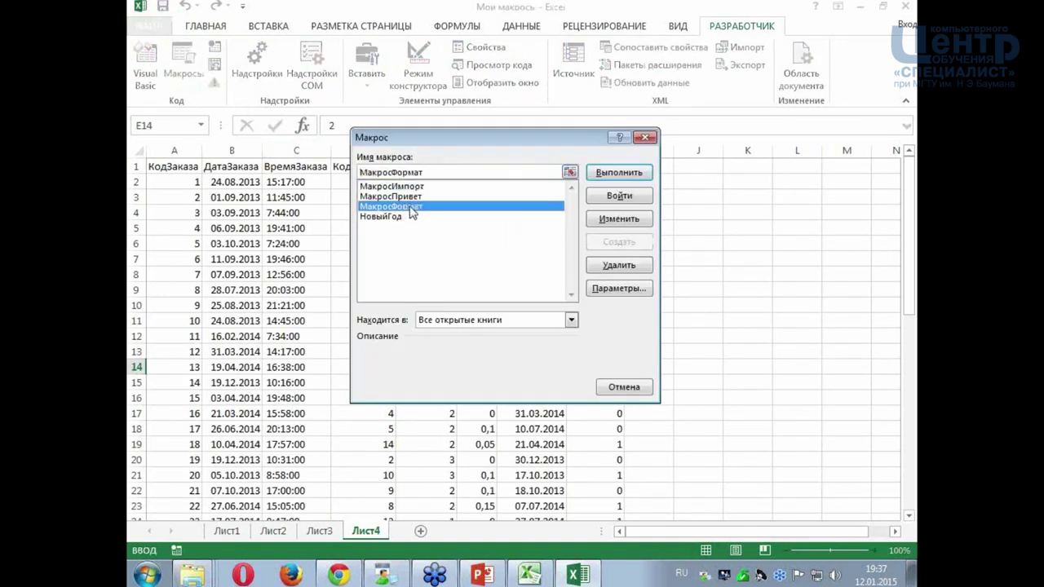
left_click(617, 173)
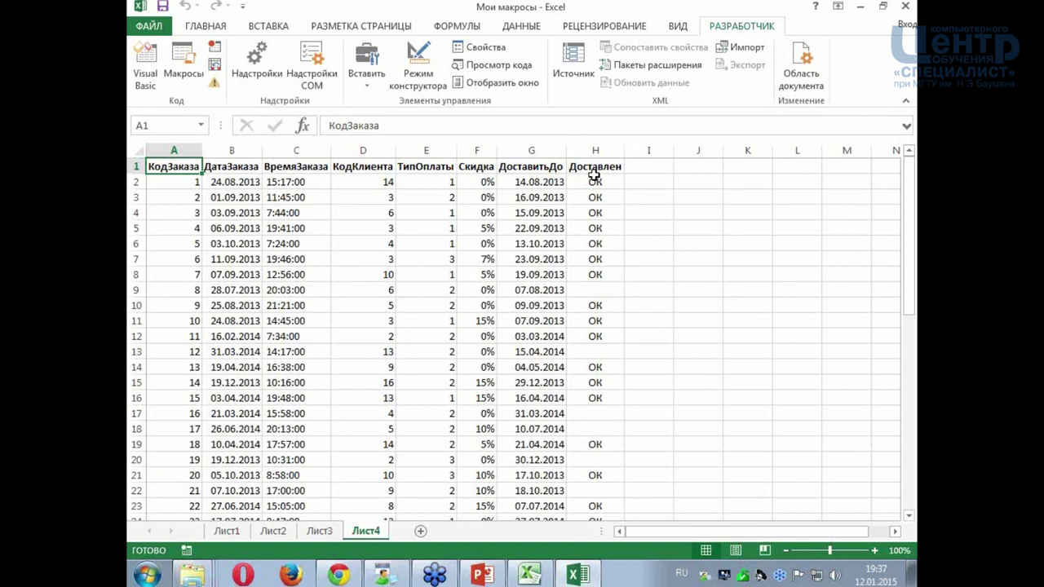
- Check the formatted Скидка column and cells, then restore the Excel window to a smaller size
left_click(477, 151)
left_click(213, 27)
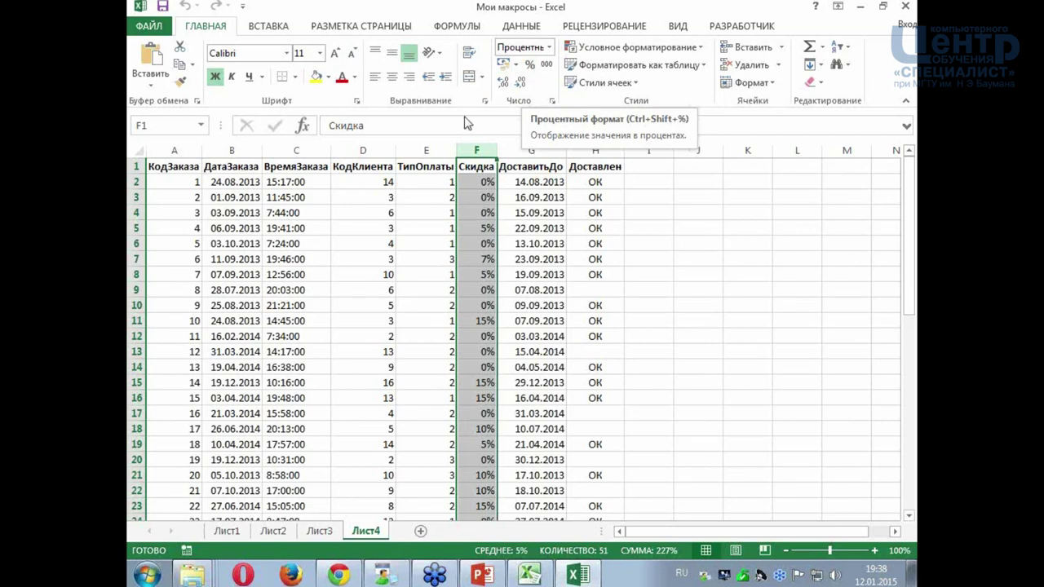
left_click(174, 168)
left_click(200, 210)
left_click(191, 243)
left_click(248, 256)
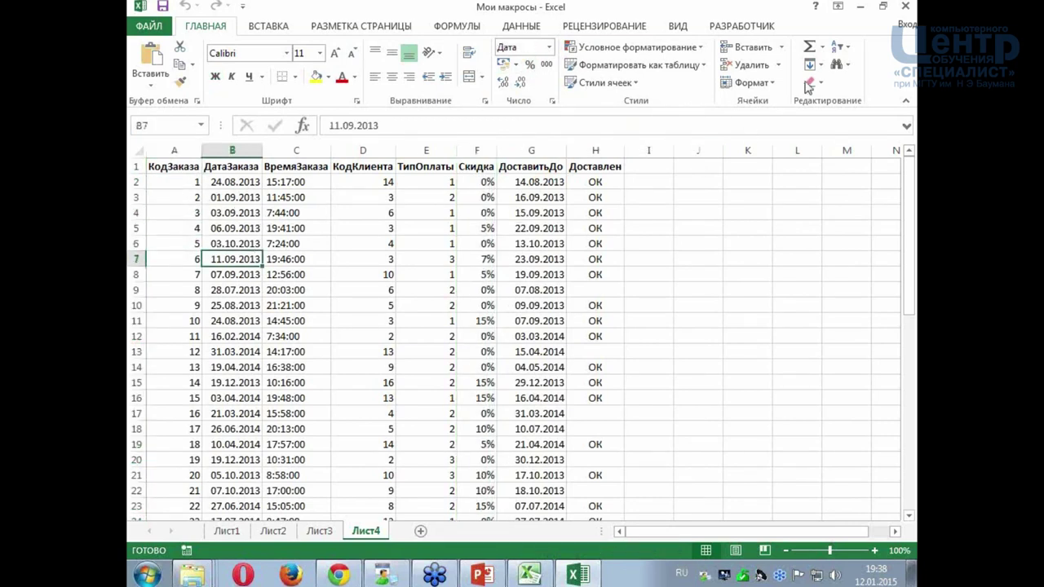
left_click(883, 6)
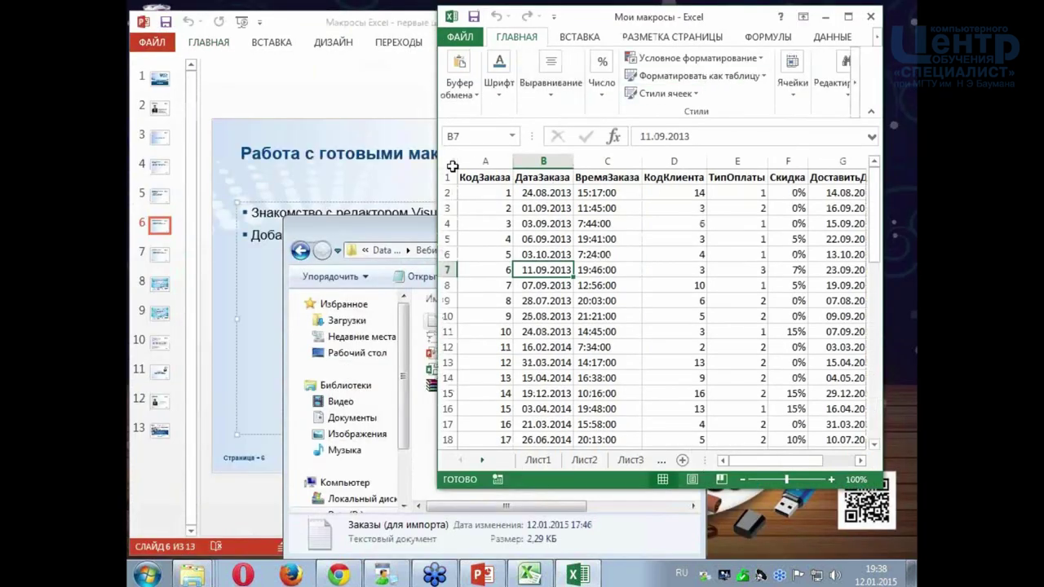
- Show slide 7 'Способы запуска макросов' in PowerPoint, then bring Excel back full screen
left_click(165, 259)
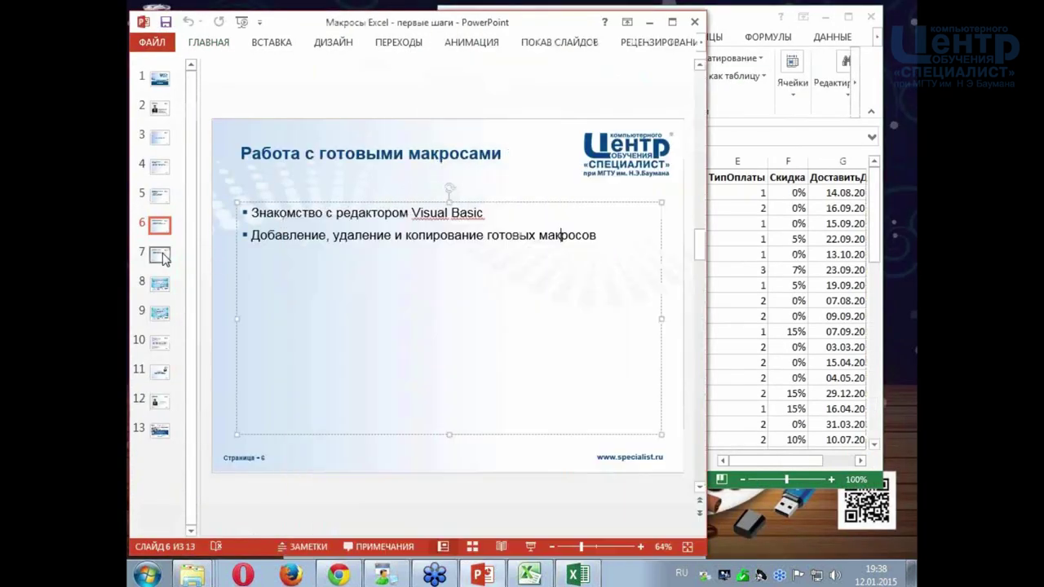
left_click(160, 261)
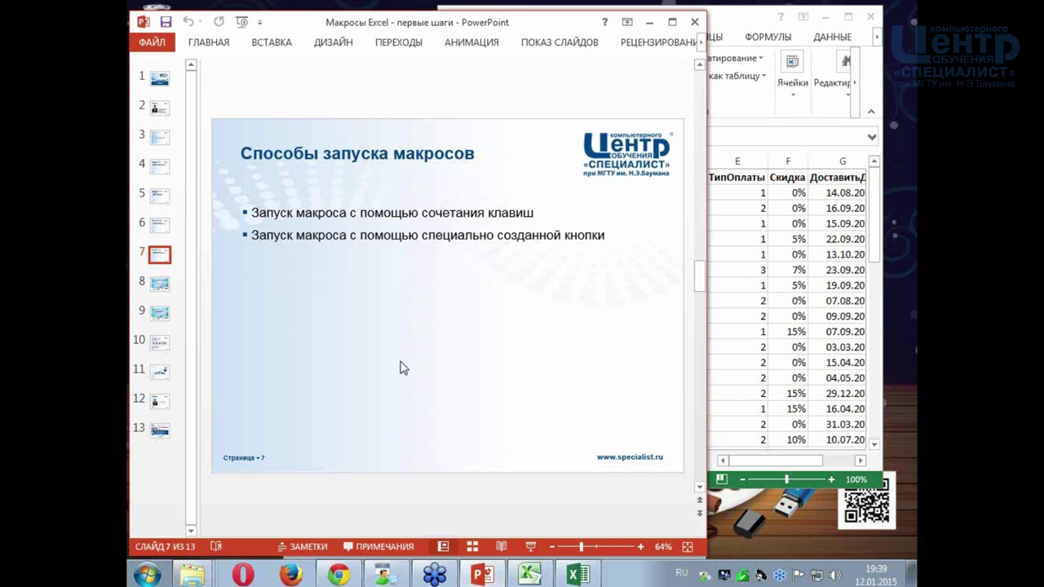
left_click(786, 287)
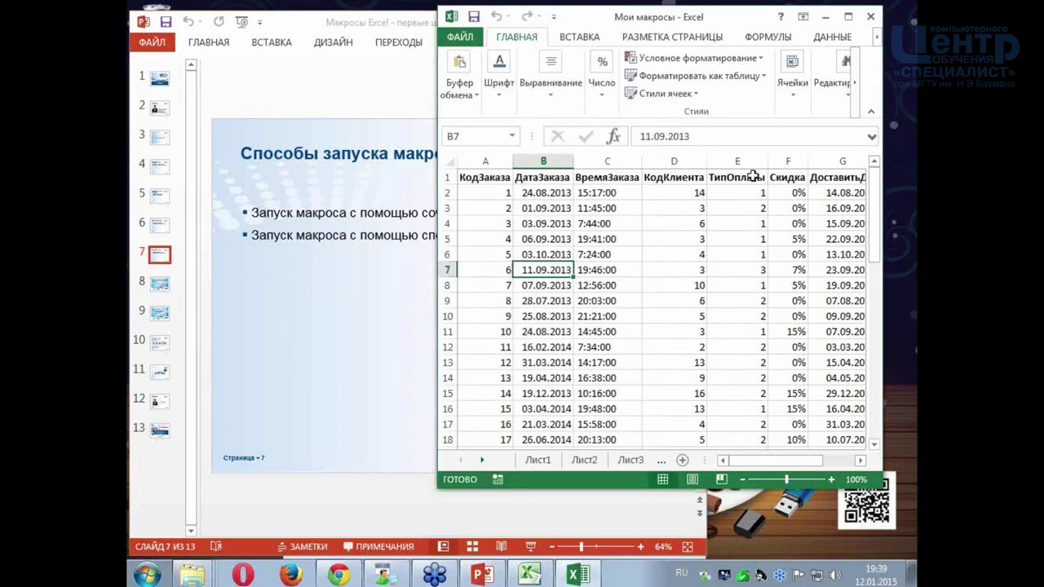
left_click(848, 17)
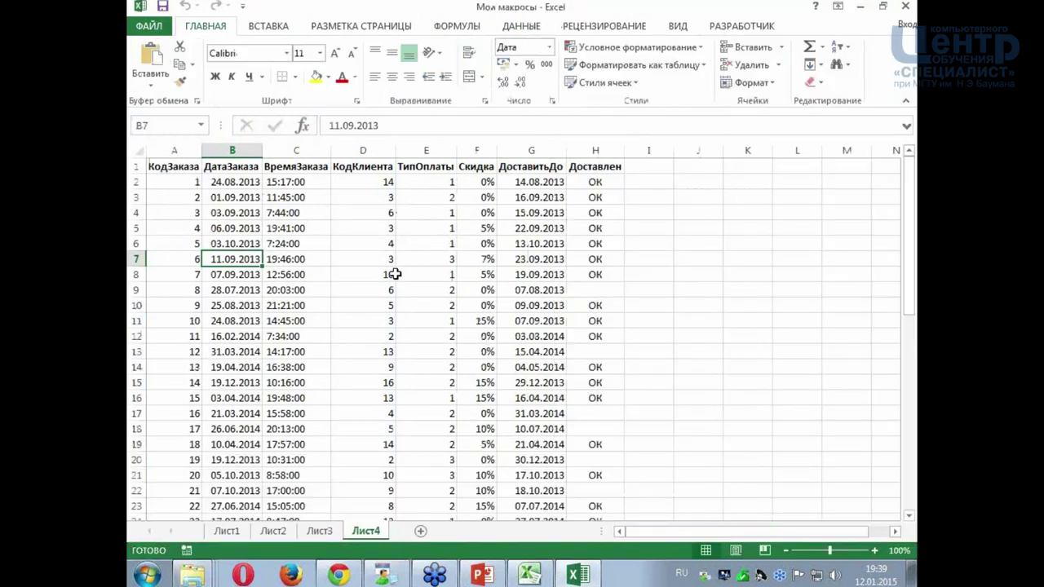
- Select the НовыйГод macro in the Macros list and open its options
left_click(726, 30)
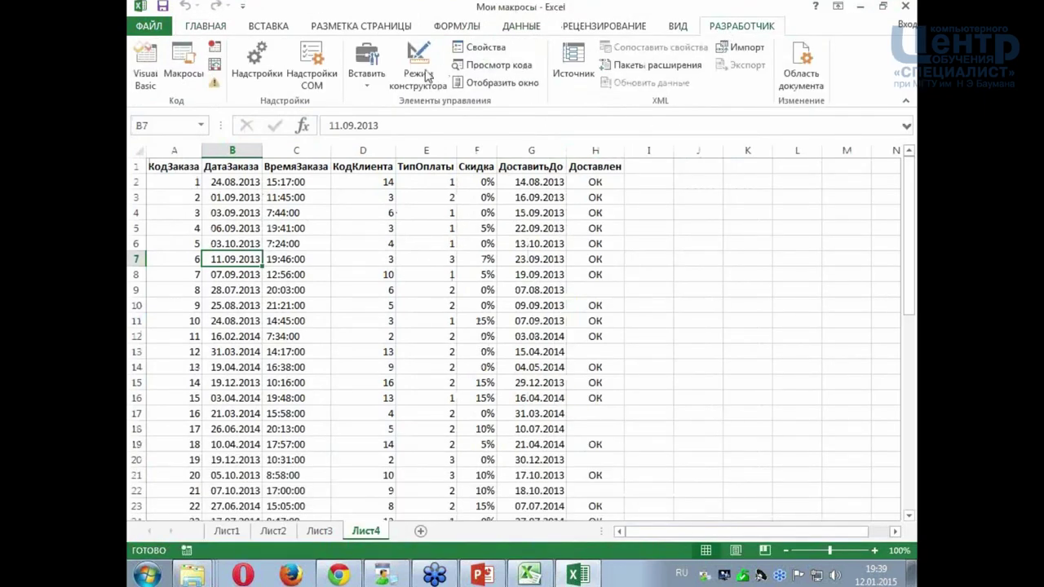
left_click(186, 60)
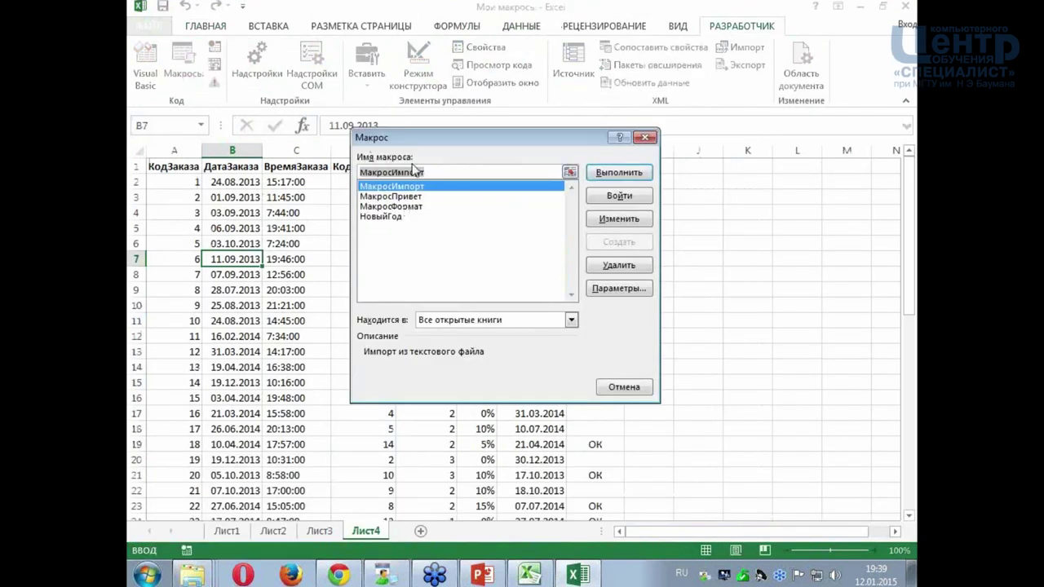
left_click(405, 197)
left_click(401, 207)
left_click(398, 216)
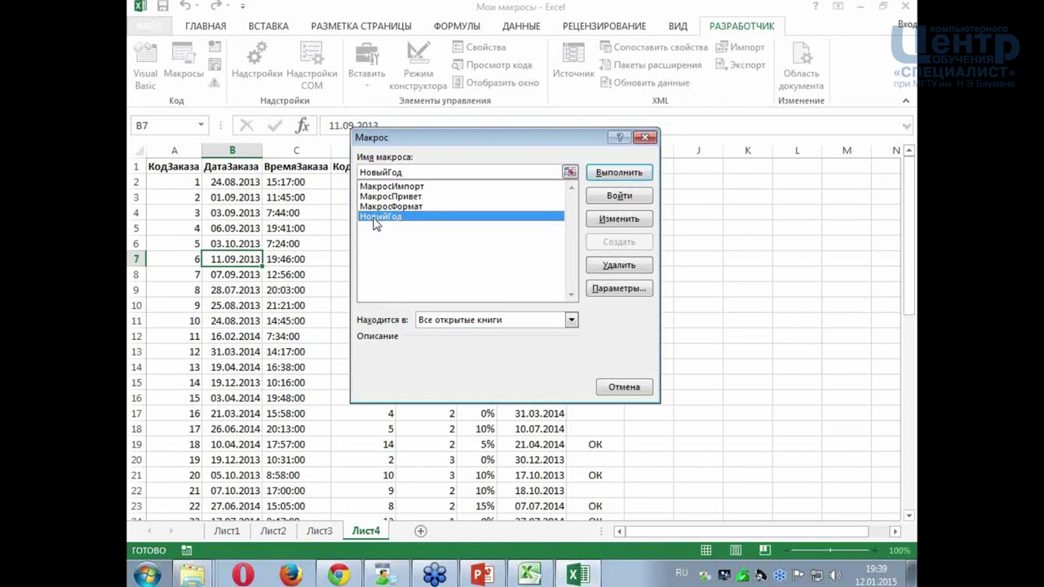
left_click(625, 289)
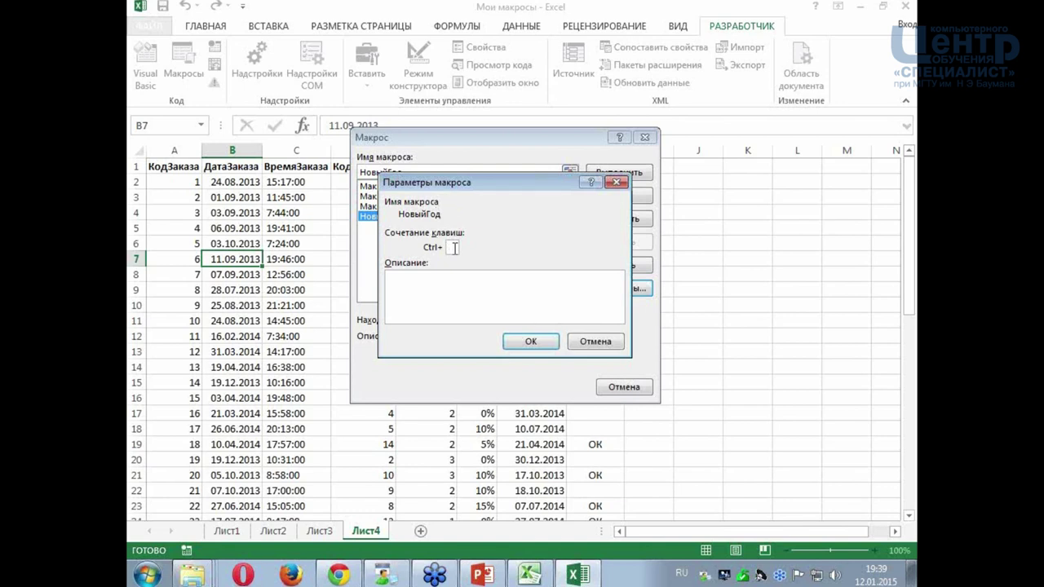
- Assign НовыйГод a shortcut key, close the Macros list unrun, and add new sheet Лист5
type("r")
key("alt+shift")
left_click(530, 342)
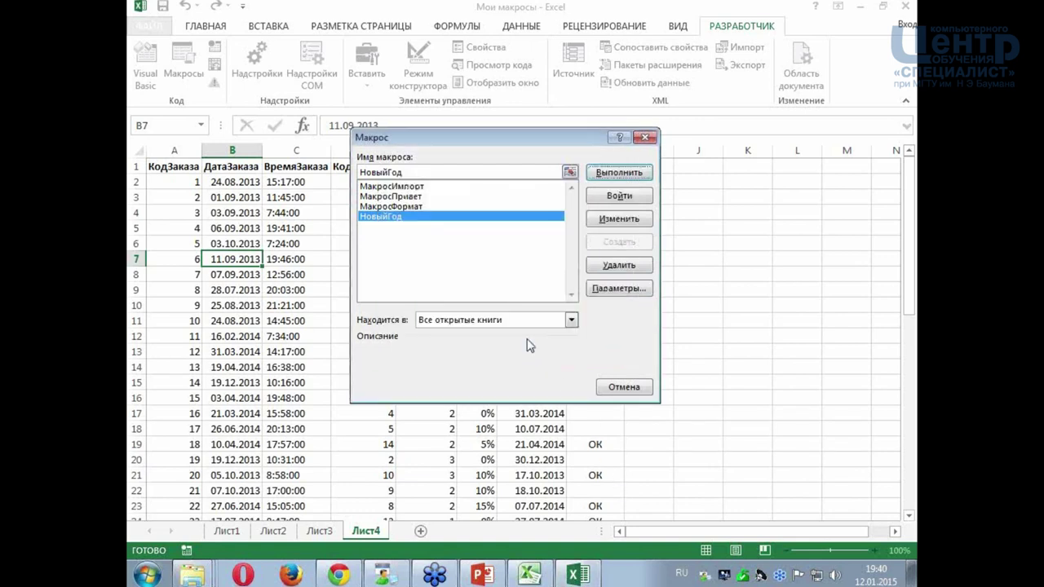
left_click(633, 388)
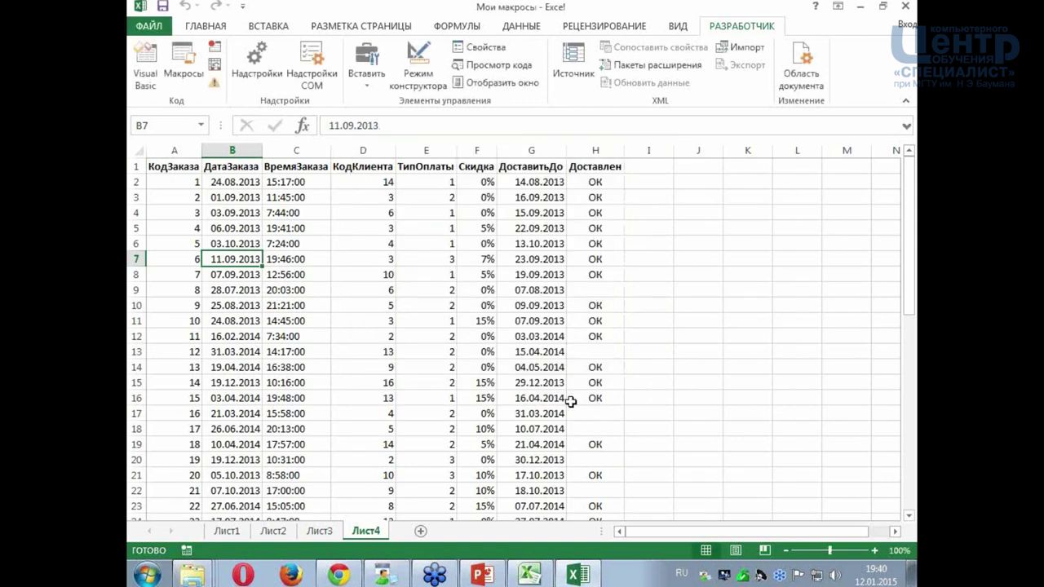
left_click(421, 531)
- Run the НовыйГод macro with Ctrl+Q in E7 and over test text in C11
left_click(390, 294)
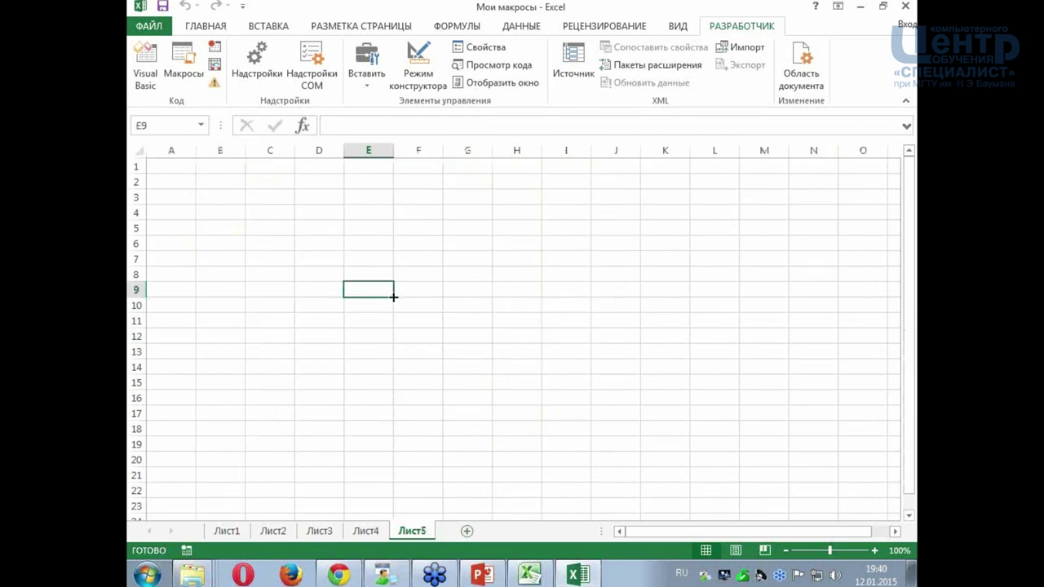
left_click(371, 263)
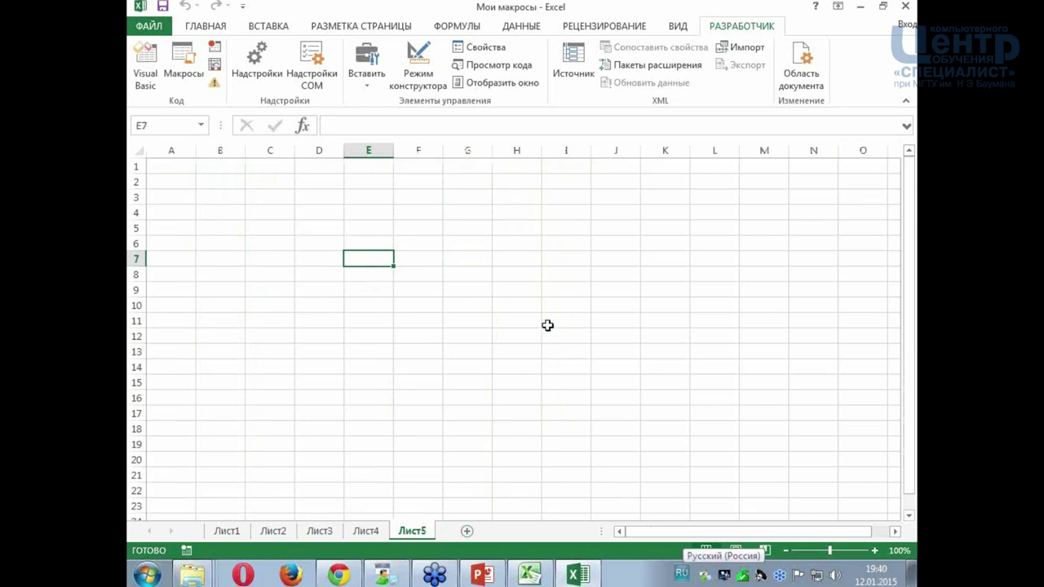
key("ctrl+q")
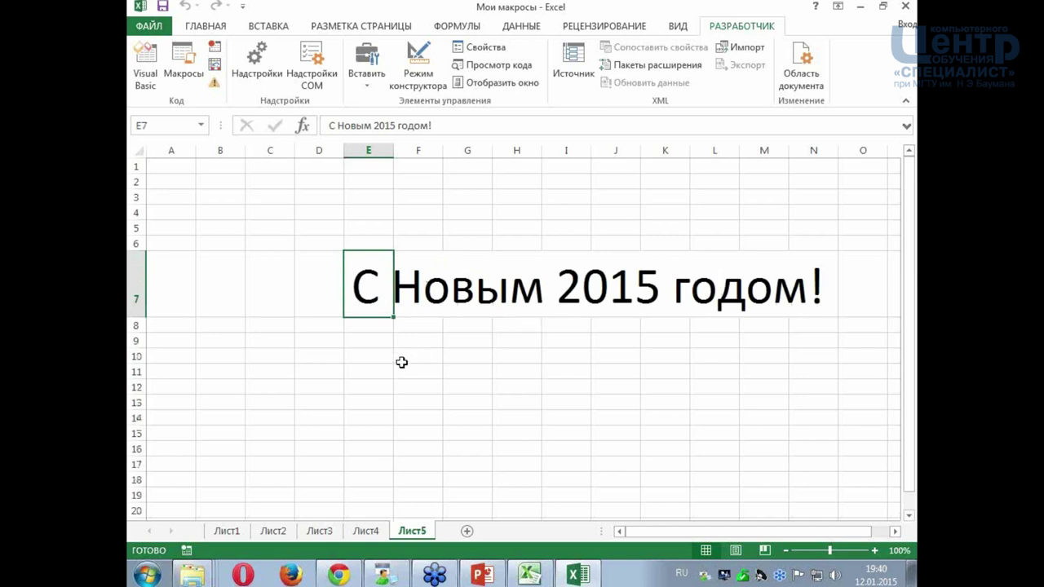
left_click(371, 374)
left_click(280, 374)
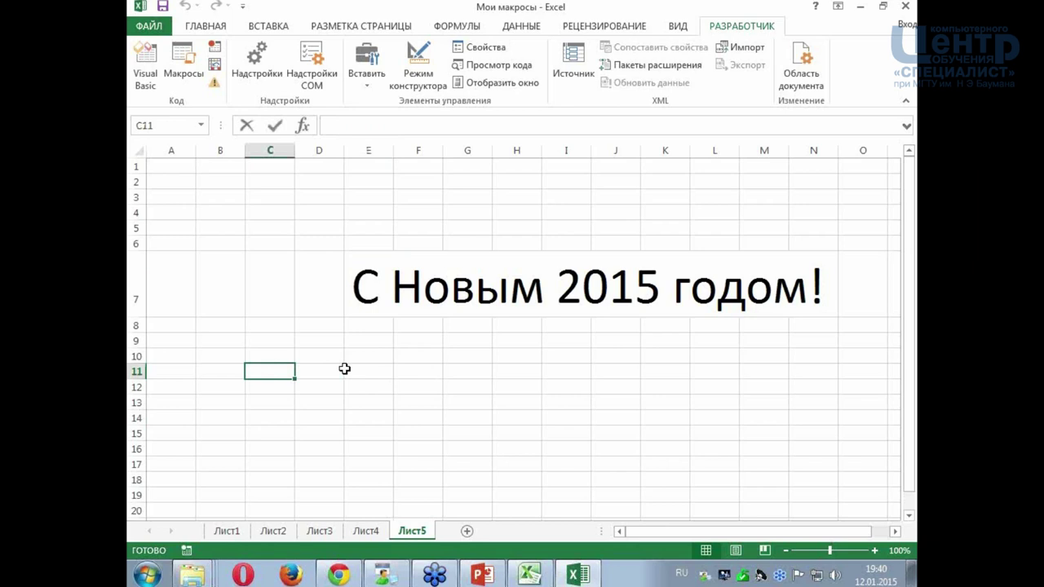
type("каепукенкуенкн")
left_click(322, 400)
left_click(280, 372)
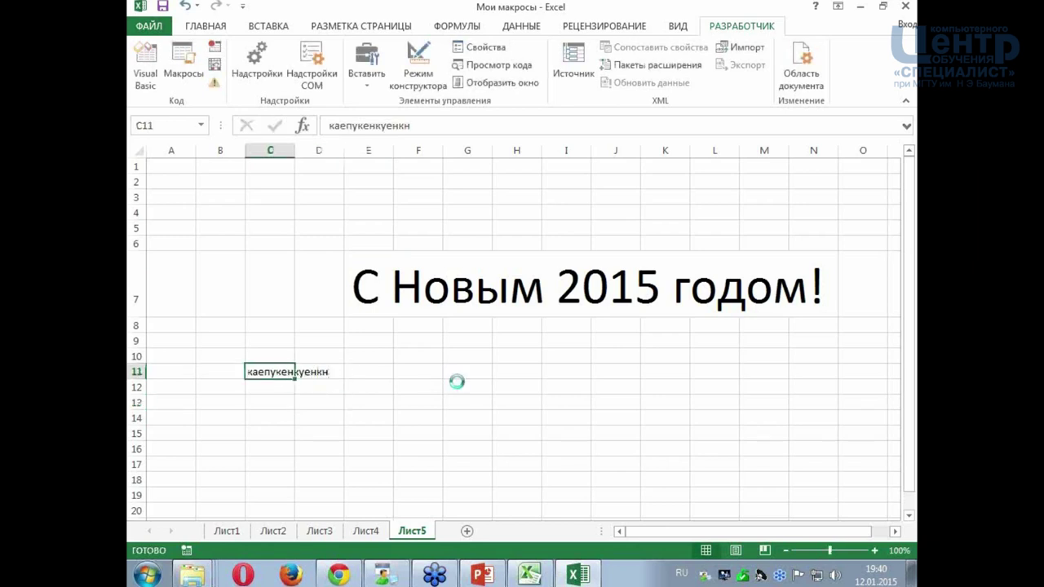
key("ctrl+q")
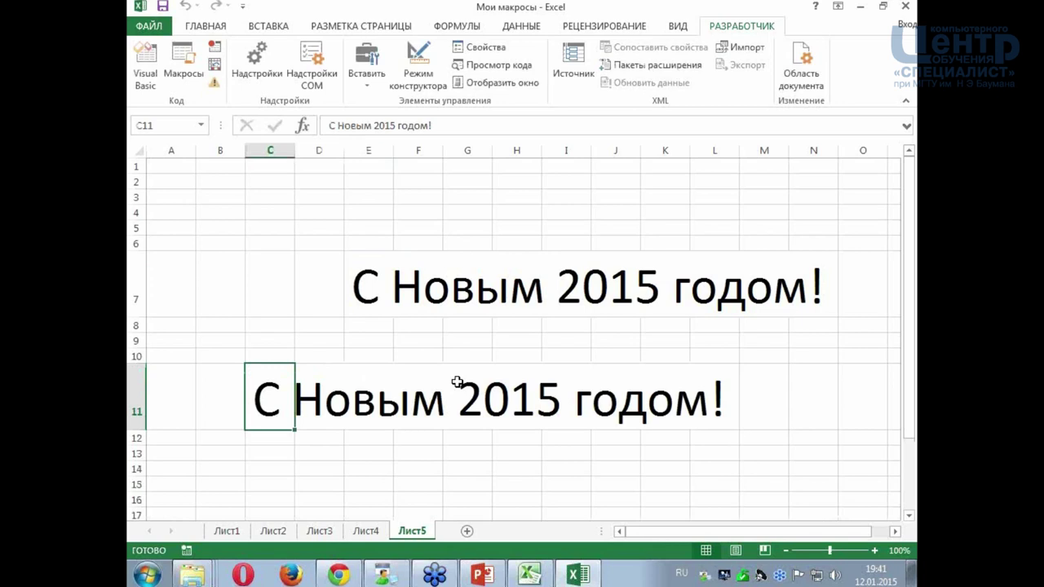
- Type sample text in C3 and underline it with Ctrl+U after switching input to English
left_click(273, 199)
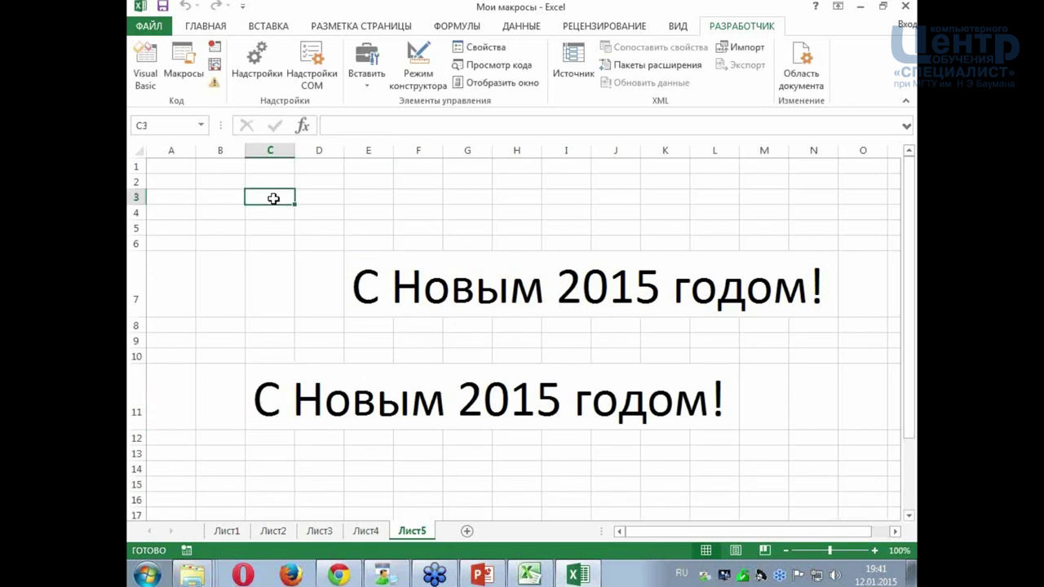
type("длывоадщщущ")
left_click(275, 242)
left_click(286, 199)
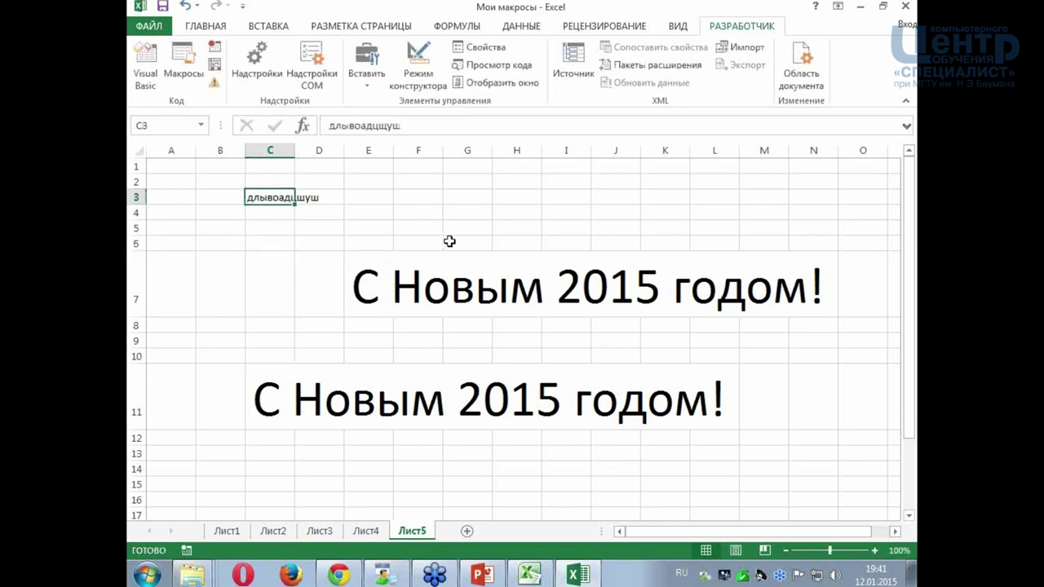
left_click(683, 577)
left_click(693, 525)
key("ctrl+u")
left_click(204, 30)
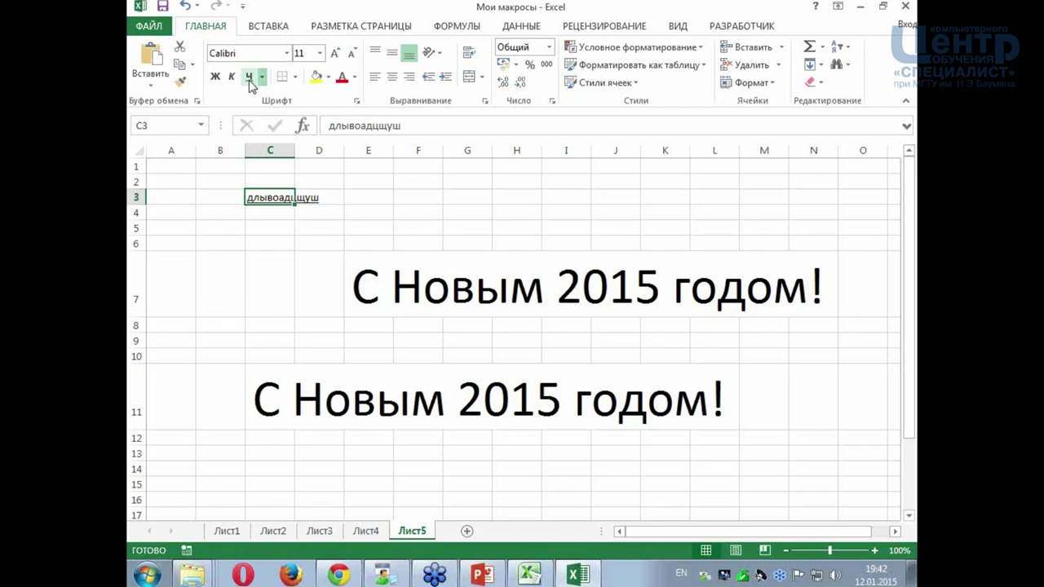
- Select empty cell E4 and switch the keyboard layout from EN back to Russian
left_click(377, 213)
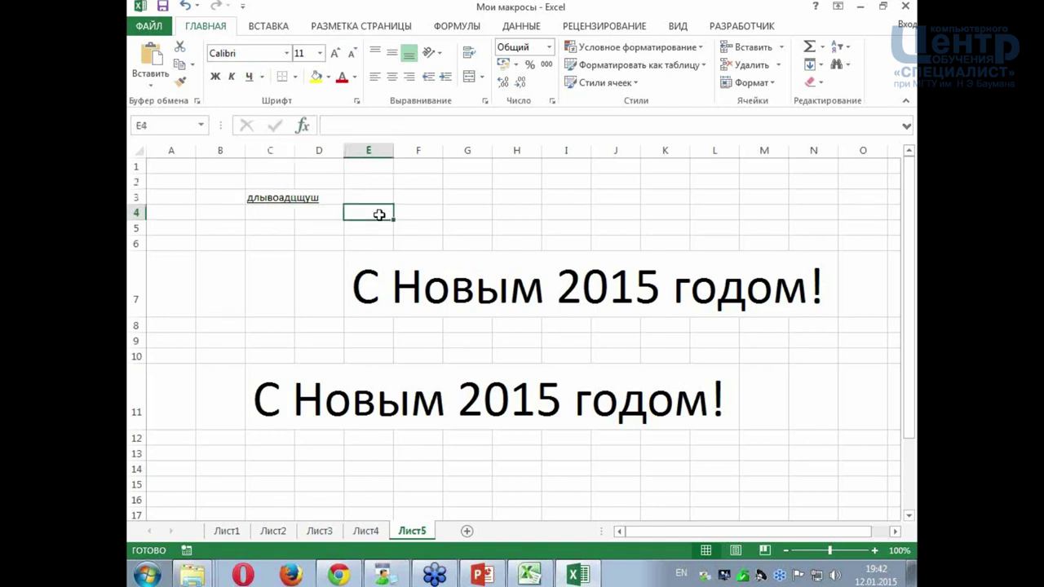
key("alt+shift")
- Go through the РАЗРАБОТЧИК and ВСТАВКА tabs, then bring up the Quick Access Toolbar customization list
left_click(714, 29)
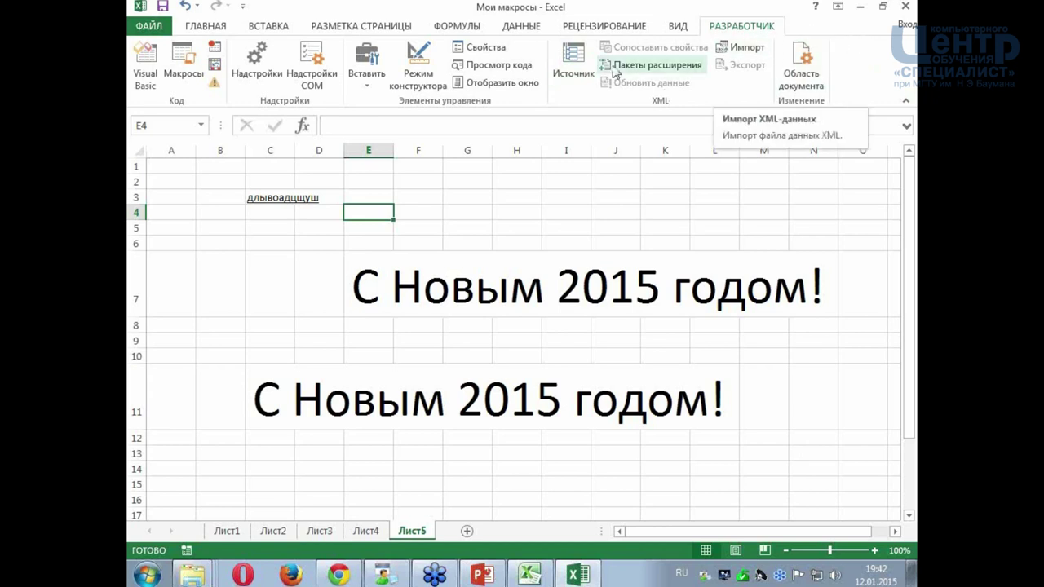
left_click(271, 27)
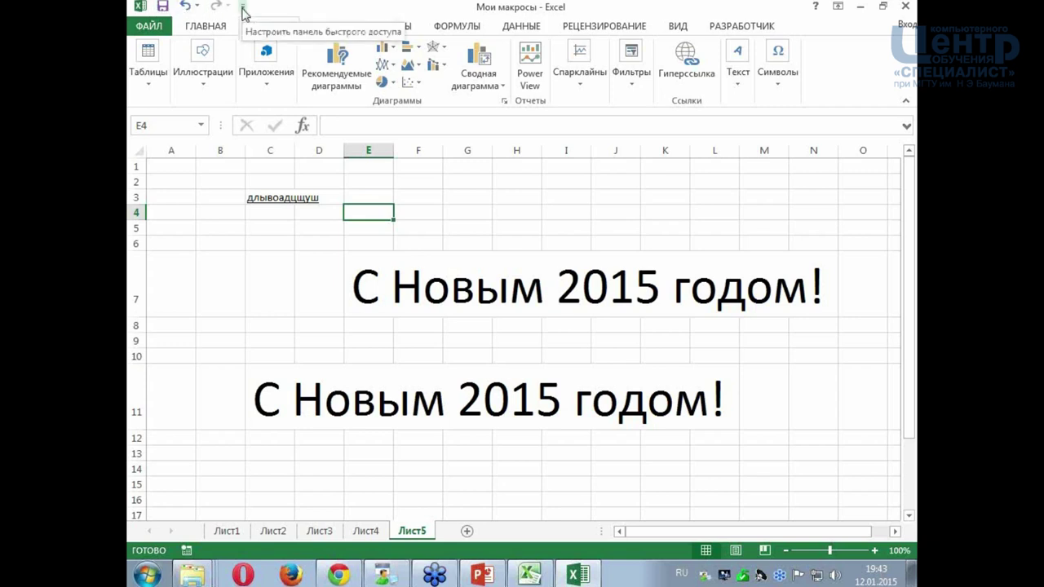
left_click(242, 9)
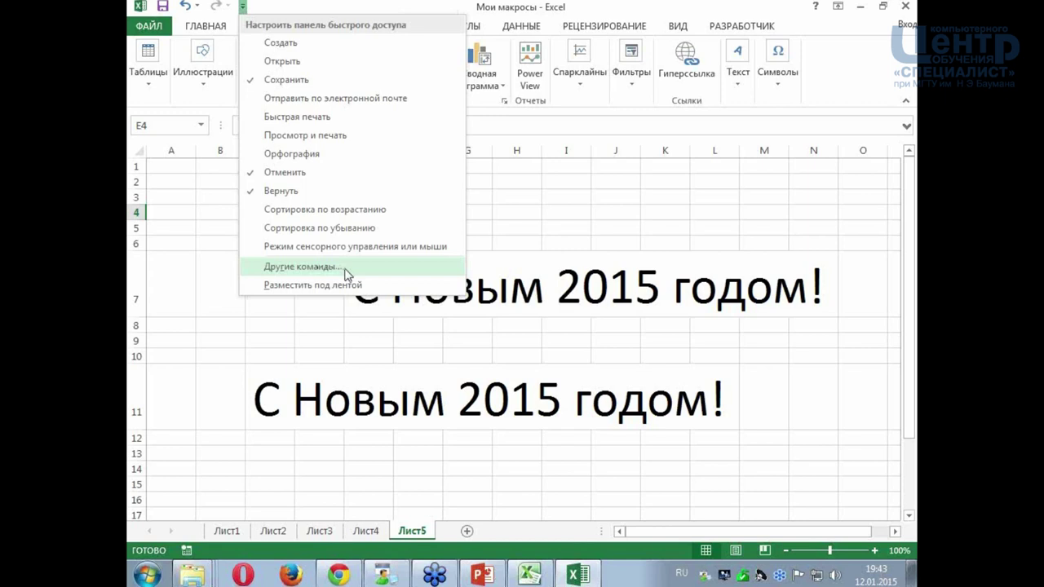
- Choose Другие команды to reach the Quick Access Toolbar page of Excel Options
left_click(344, 273)
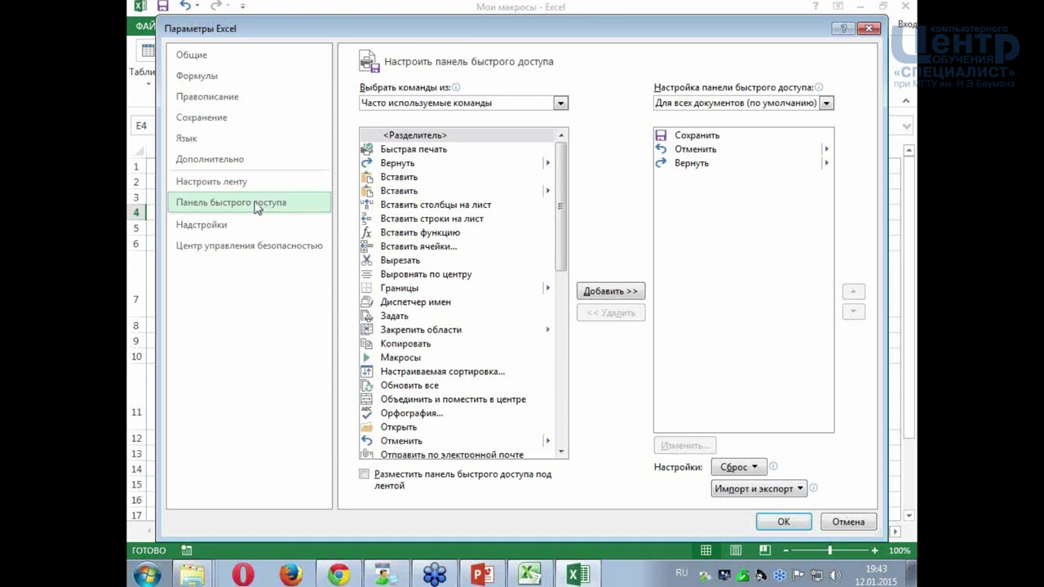
- Set Выбрать команды из to Макросы and add НовыйГод, МакросИмпорт and МакросФормат to the toolbar
left_click(560, 104)
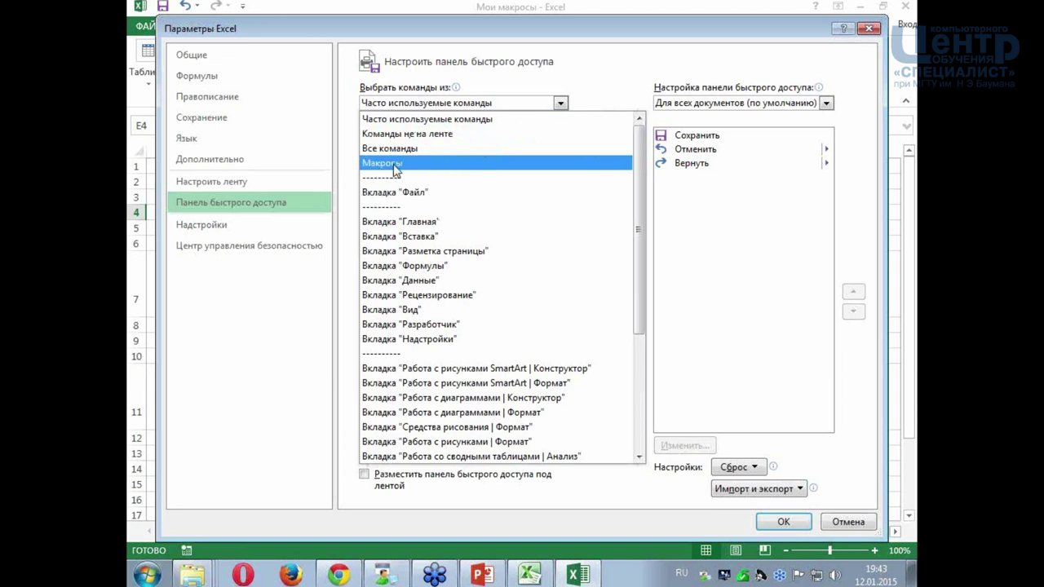
left_click(394, 166)
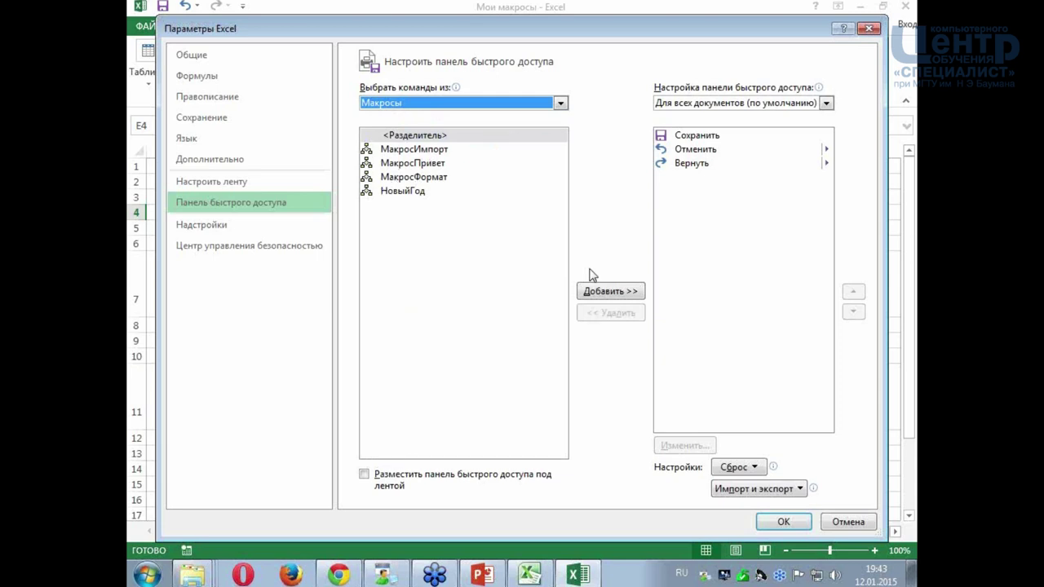
left_click(415, 199)
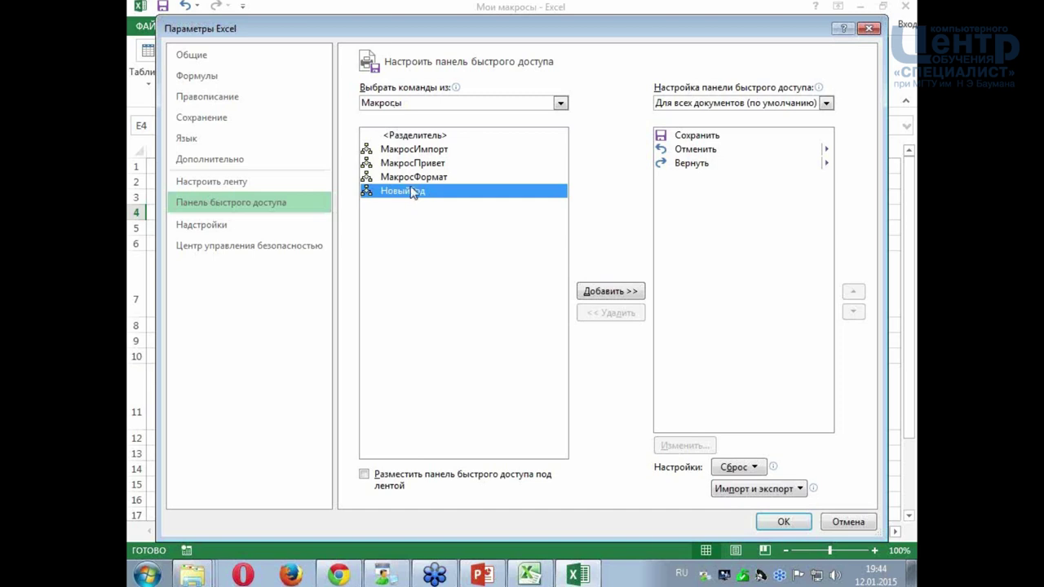
left_click(604, 292)
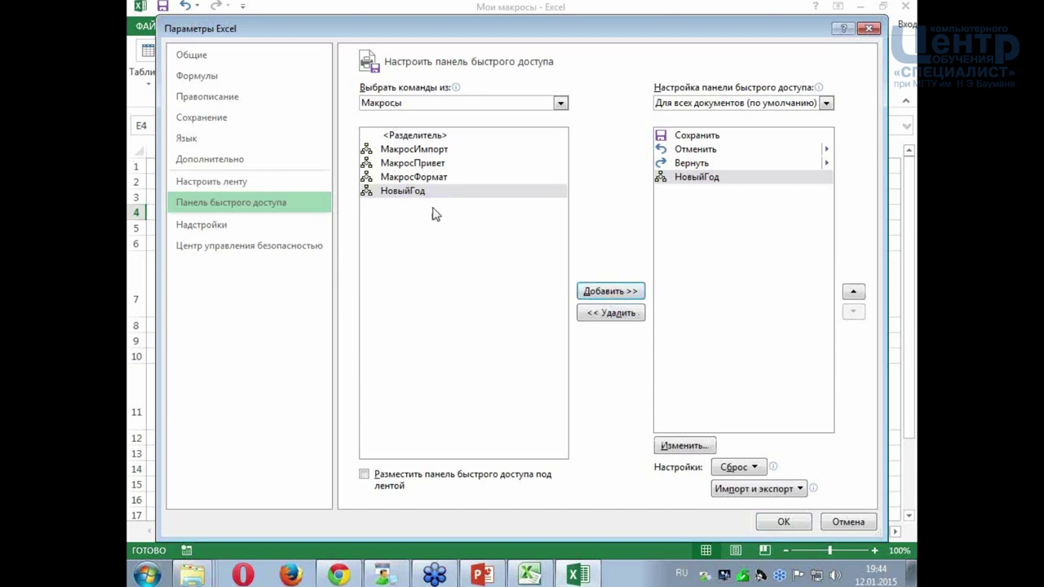
left_click(429, 151)
left_click(600, 292)
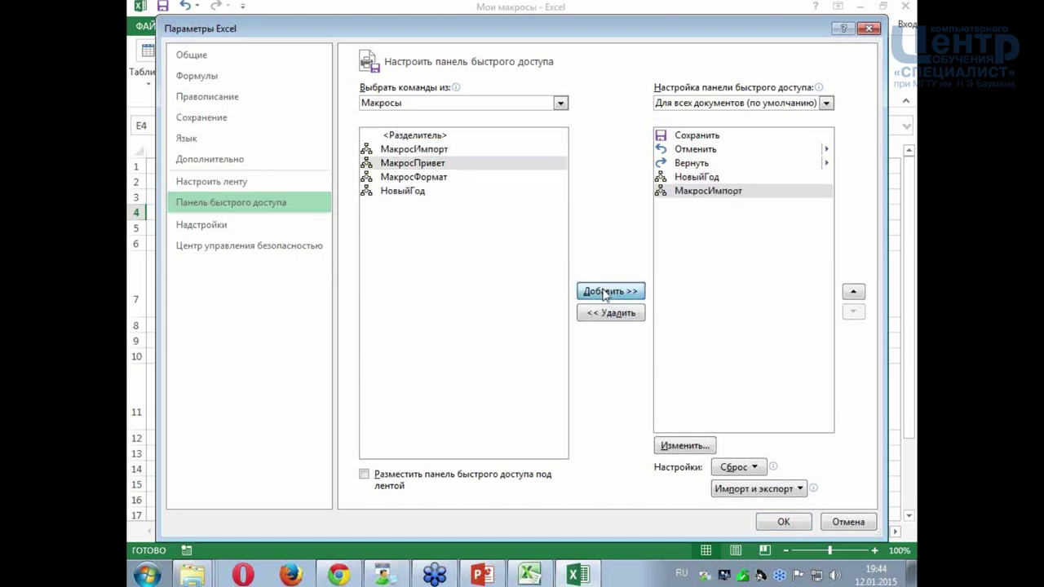
left_click(424, 177)
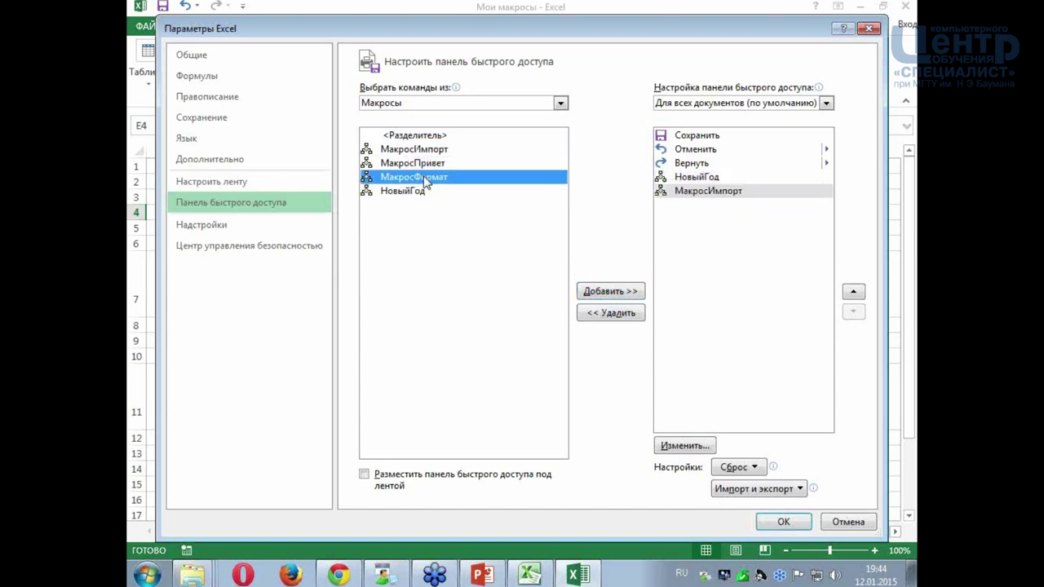
left_click(602, 294)
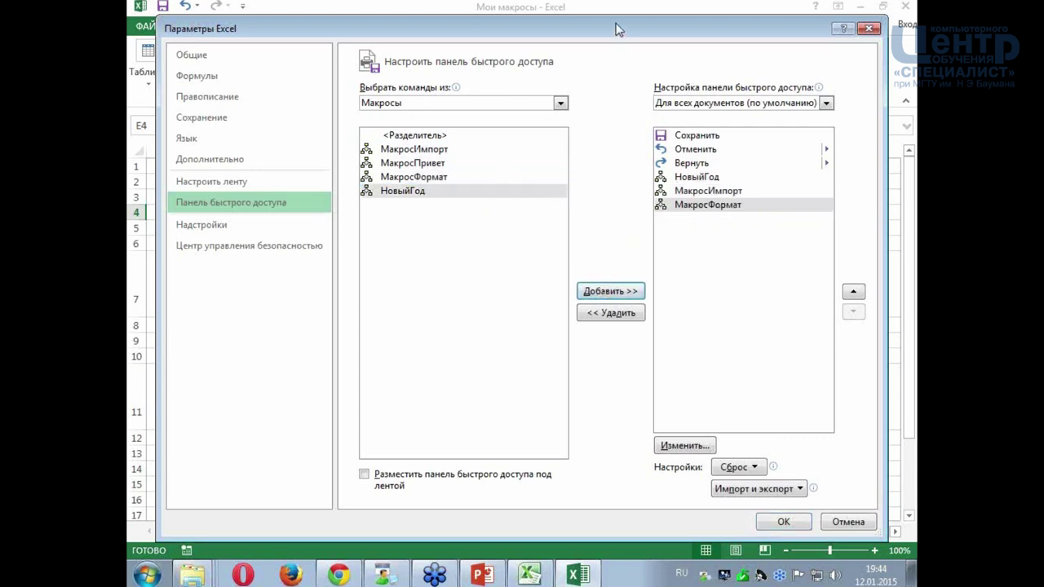
- Select the НовыйГод entry in the toolbar's command list
left_click_drag(615, 25, 614, 58)
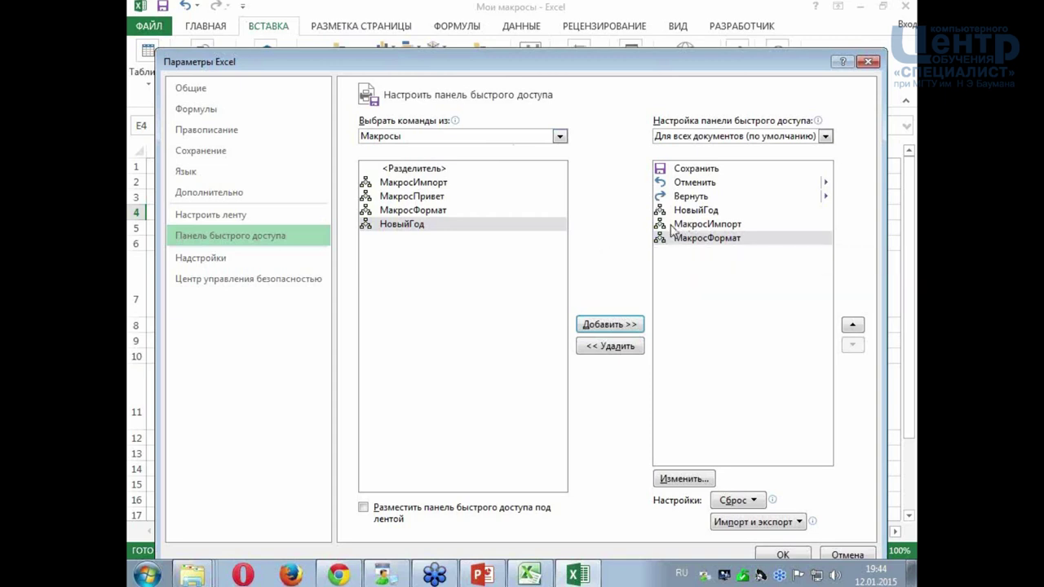
left_click(667, 214)
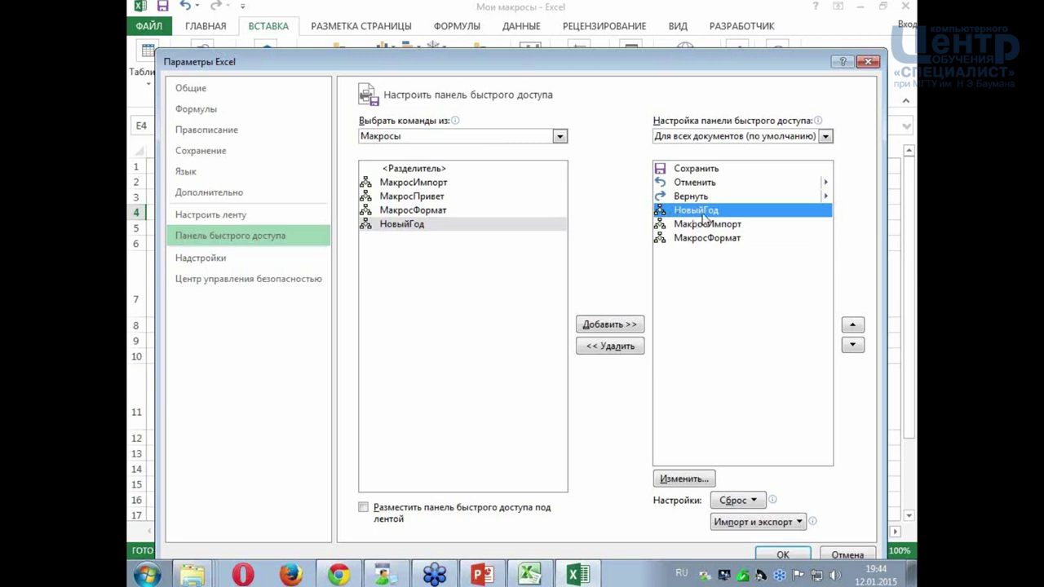
left_click_drag(680, 59, 662, 27)
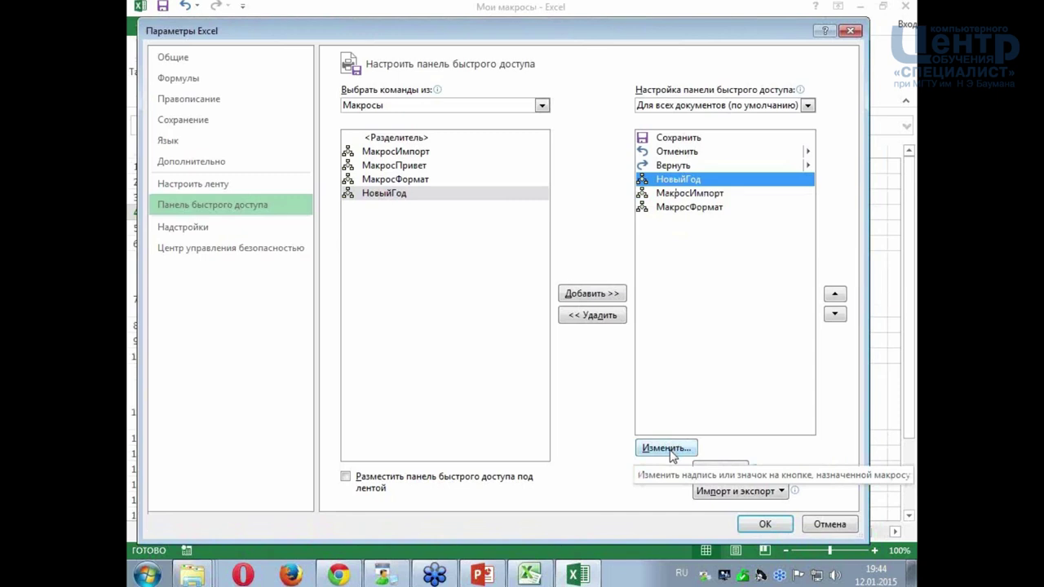
- Give the НовыйГод button a snowflake icon and the display name 'Новый Год'
left_click(667, 449)
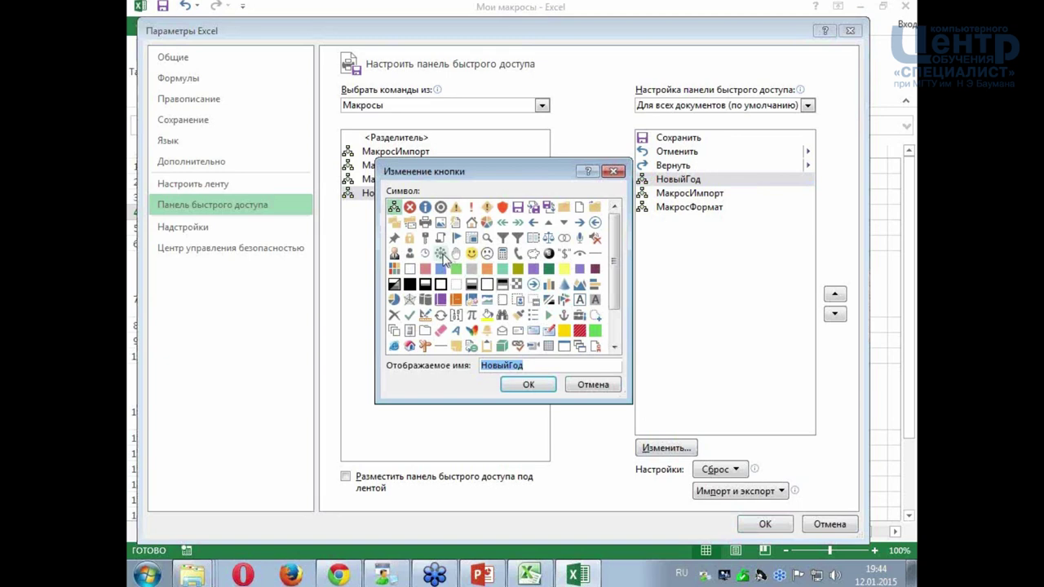
left_click(440, 253)
double_click(512, 365)
left_click(511, 367)
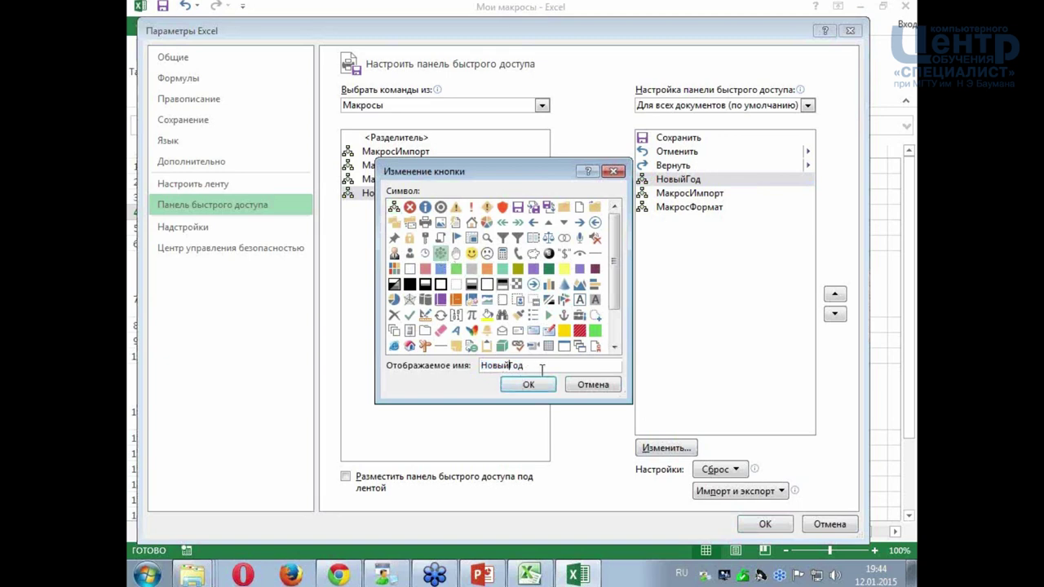
left_click(541, 387)
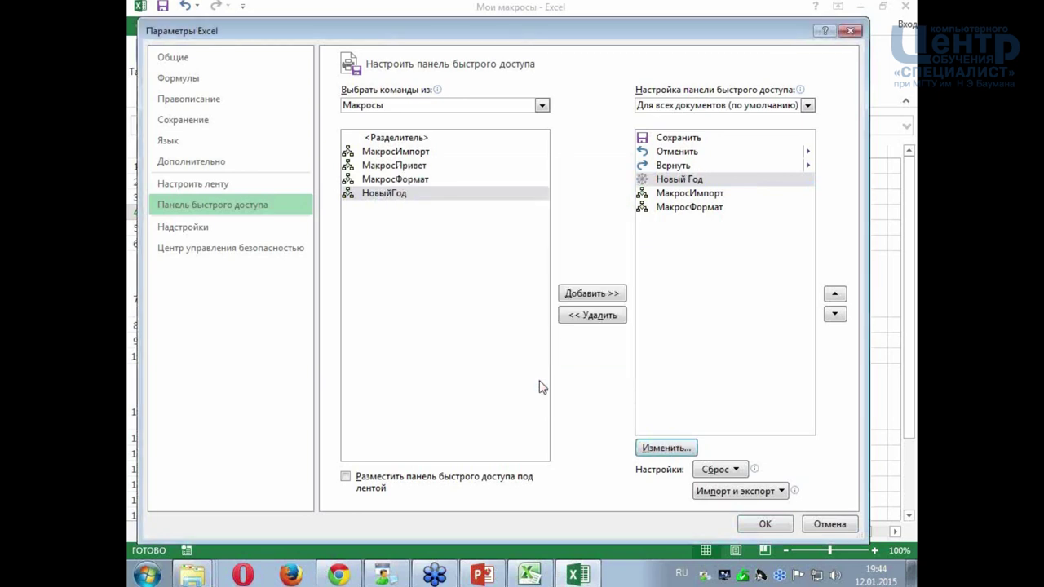
- Give the МакросИмпорт button a new icon and shorten its name to 'Импорт'
left_click(672, 194)
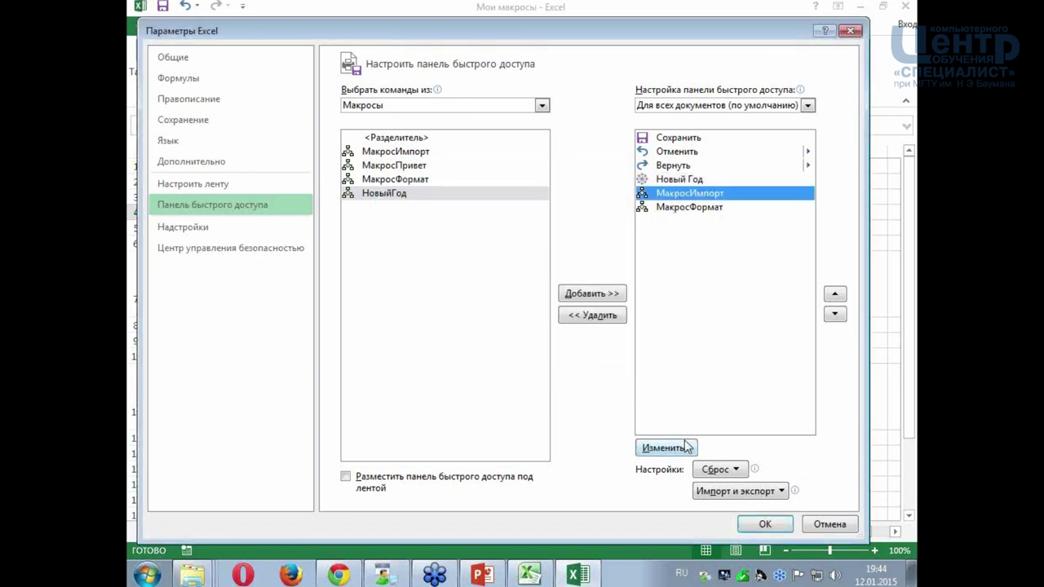
left_click(541, 106)
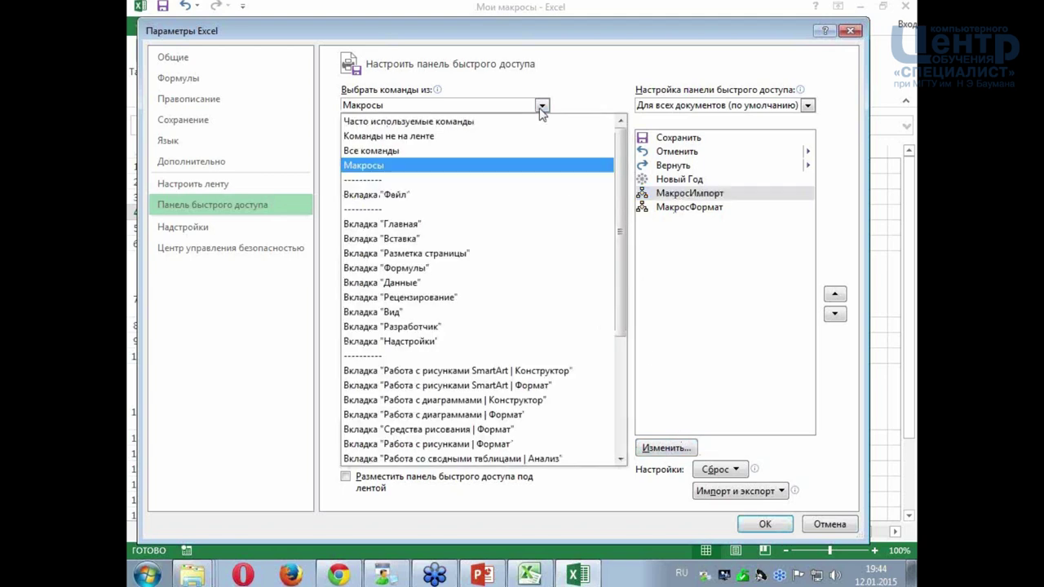
left_click(390, 165)
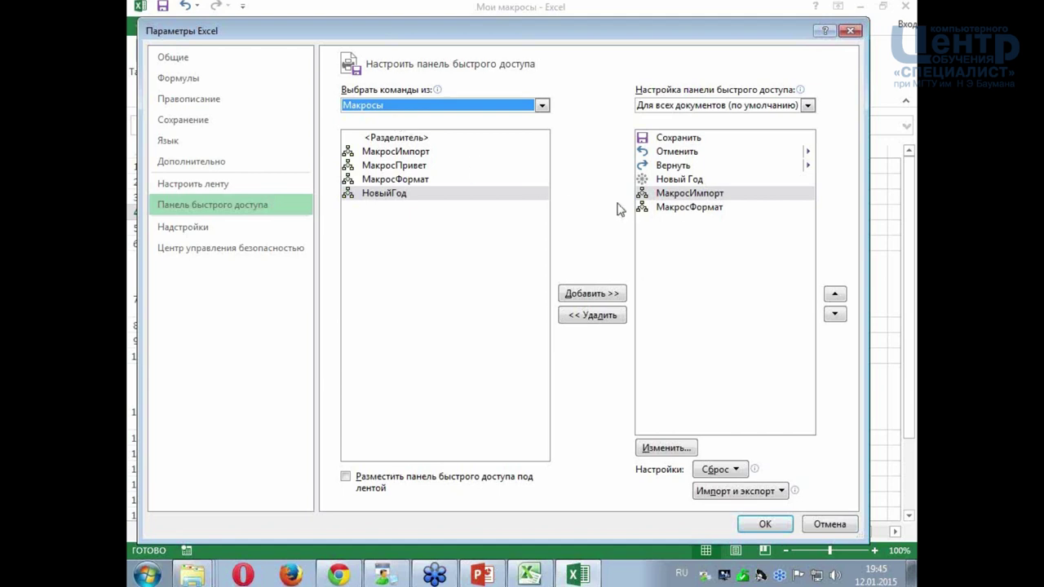
left_click(412, 179)
left_click(409, 194)
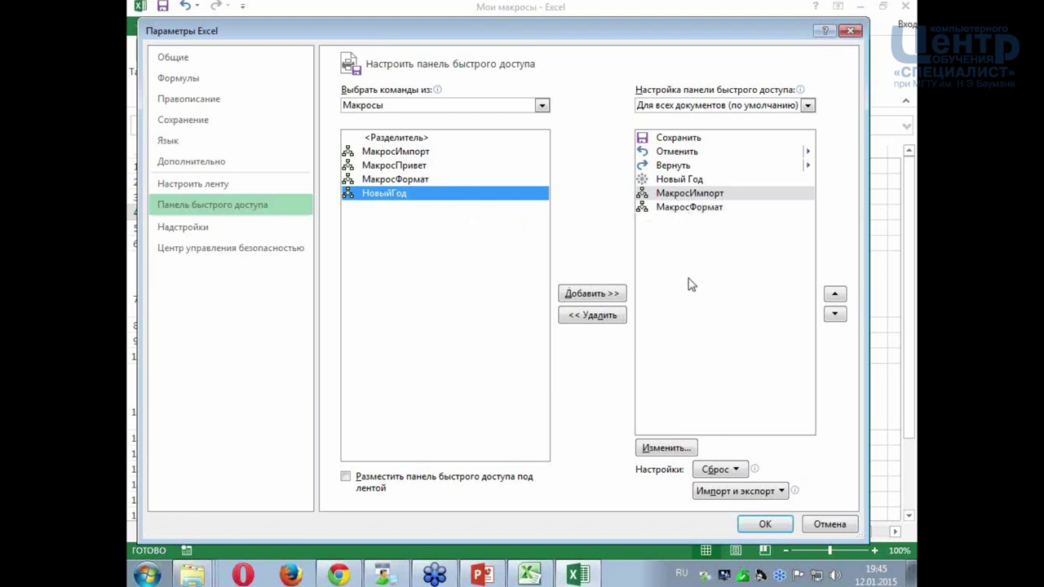
left_click(665, 448)
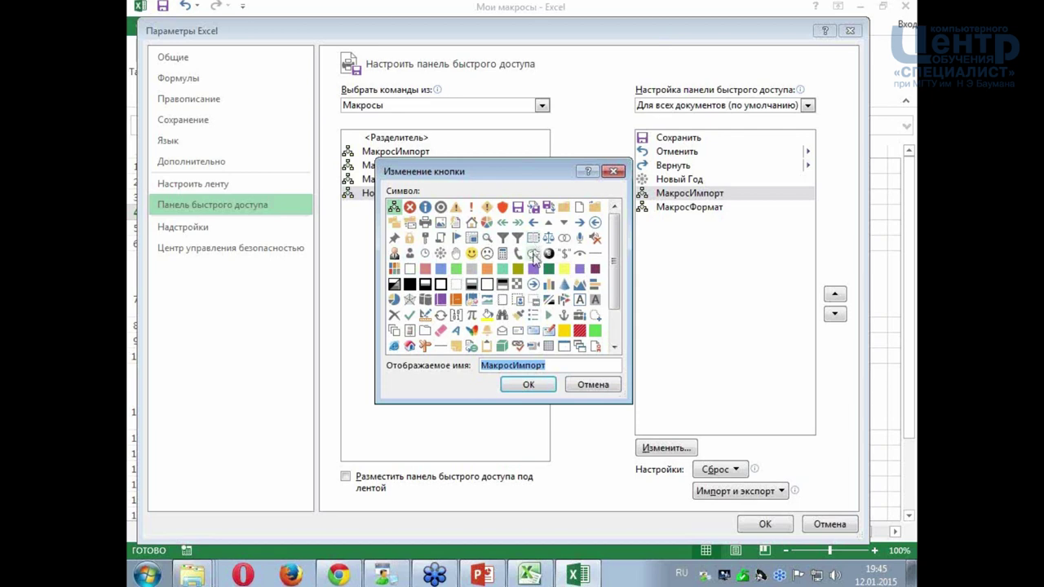
left_click(532, 253)
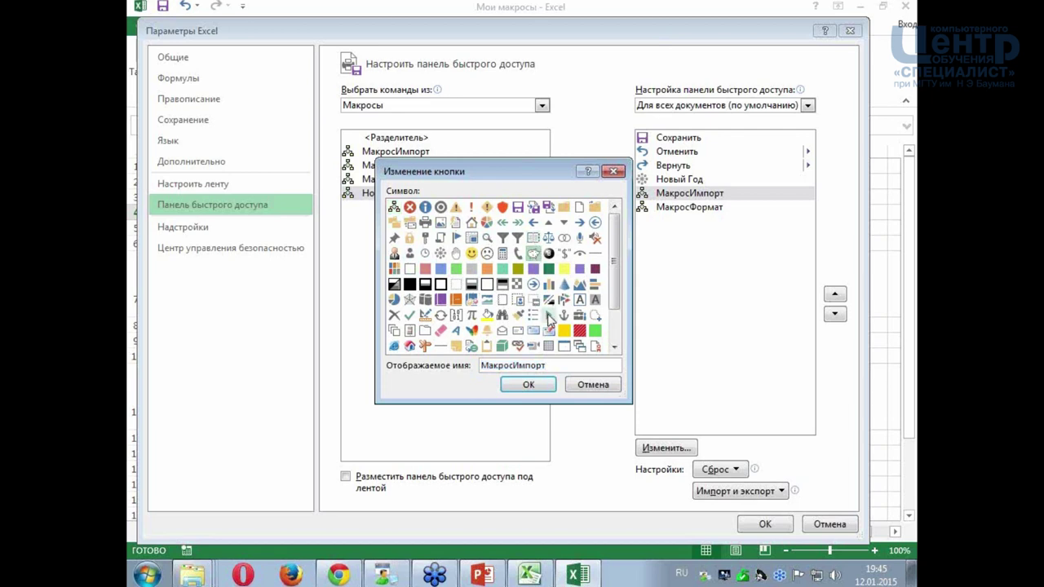
left_click(511, 365)
left_click_drag(511, 365, 474, 369)
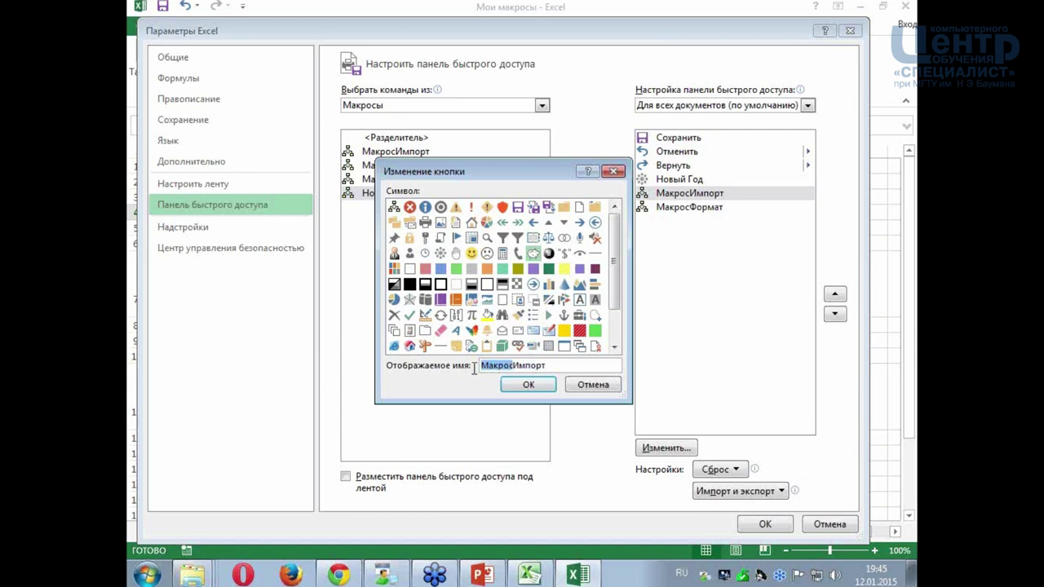
key("BackSpace")
left_click(529, 384)
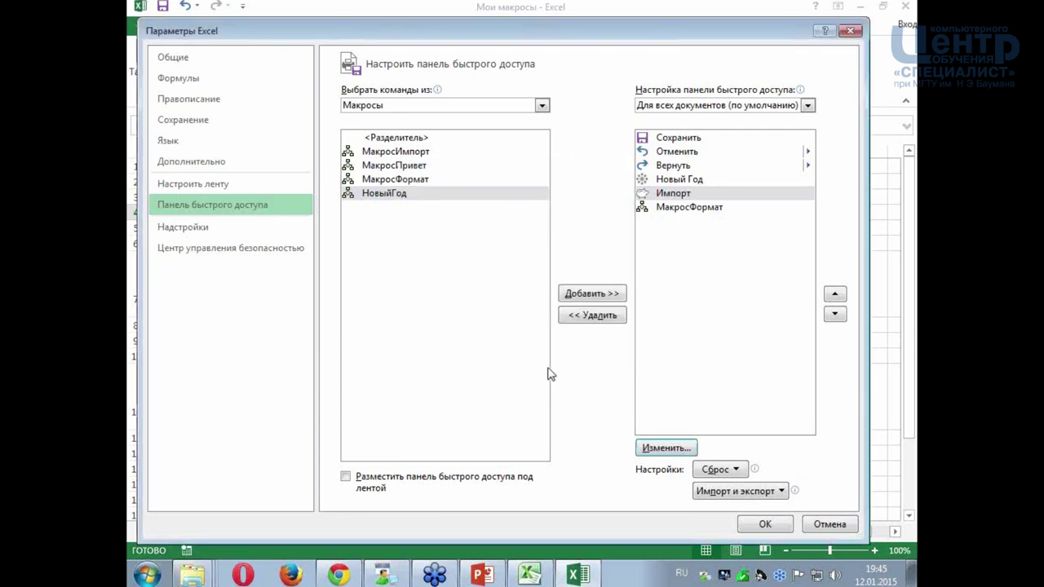
- Give the МакросФормат button a new icon, rename it 'Формат', and close the options with OK
left_click(673, 209)
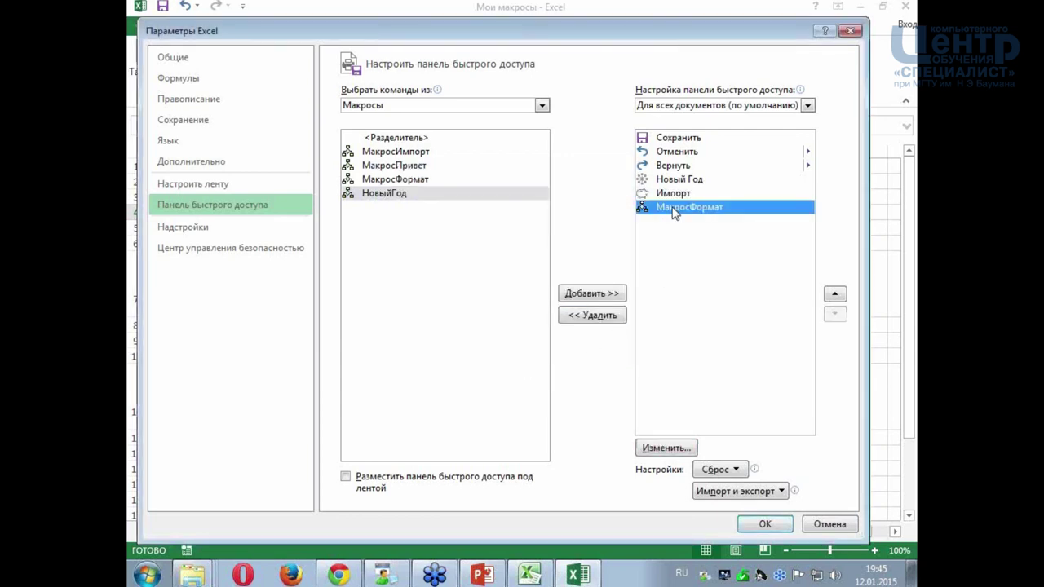
left_click(687, 448)
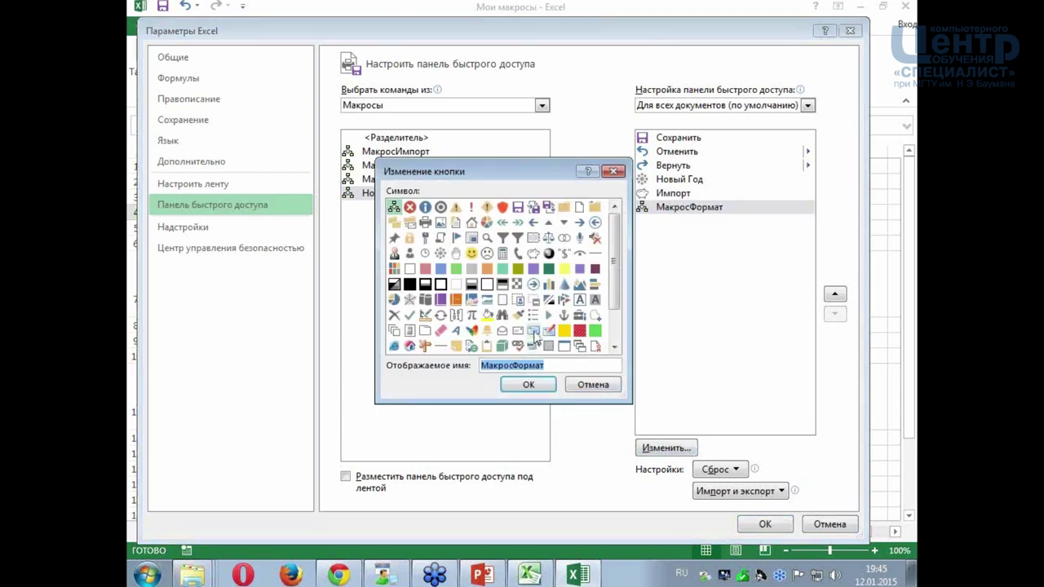
left_click(533, 237)
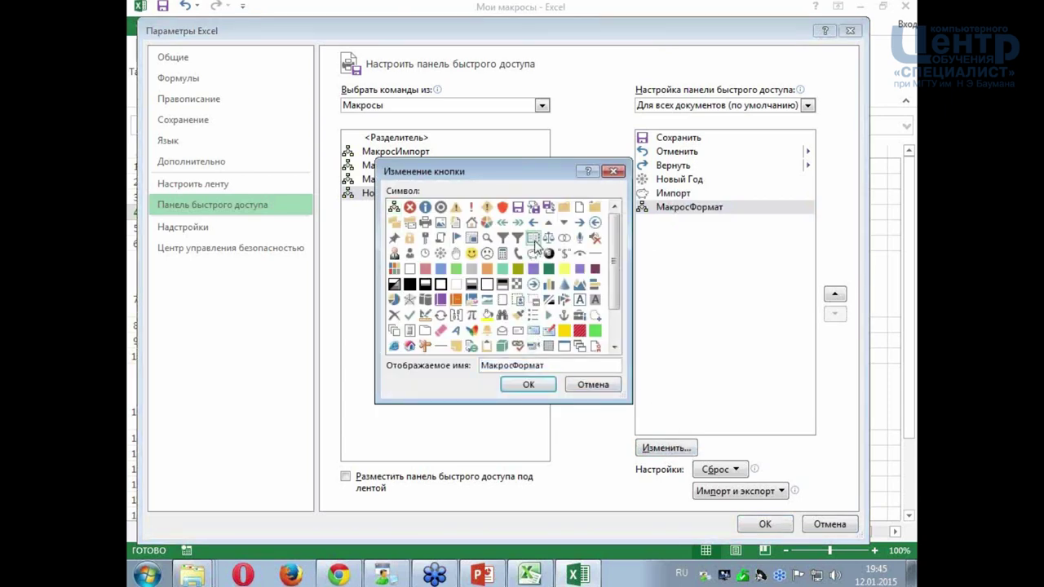
double_click(513, 366)
left_click(514, 365)
key("BackSpace")
key("BackSpace")
key("BackSpace")
left_click(534, 385)
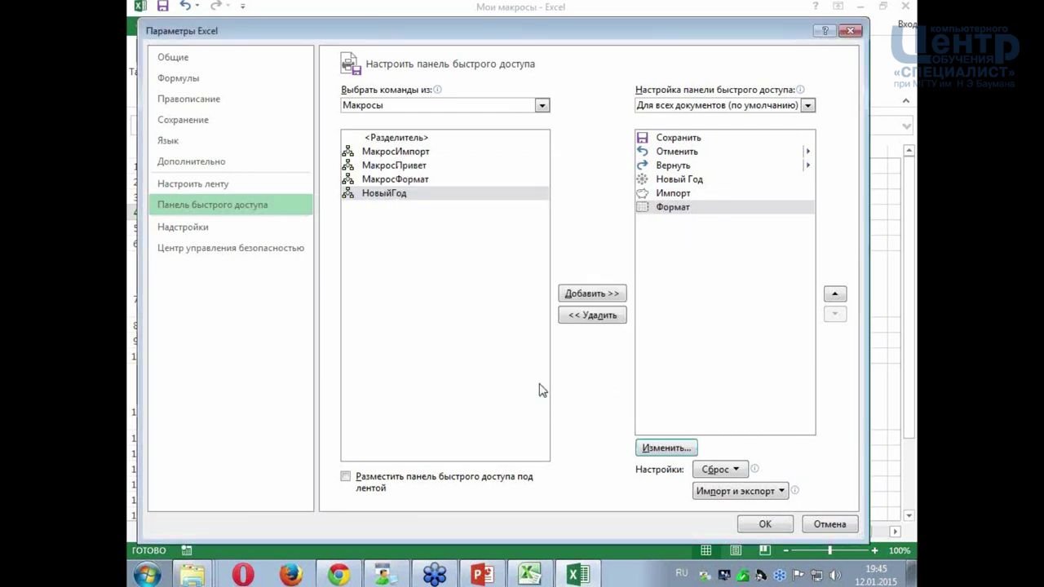
left_click(763, 525)
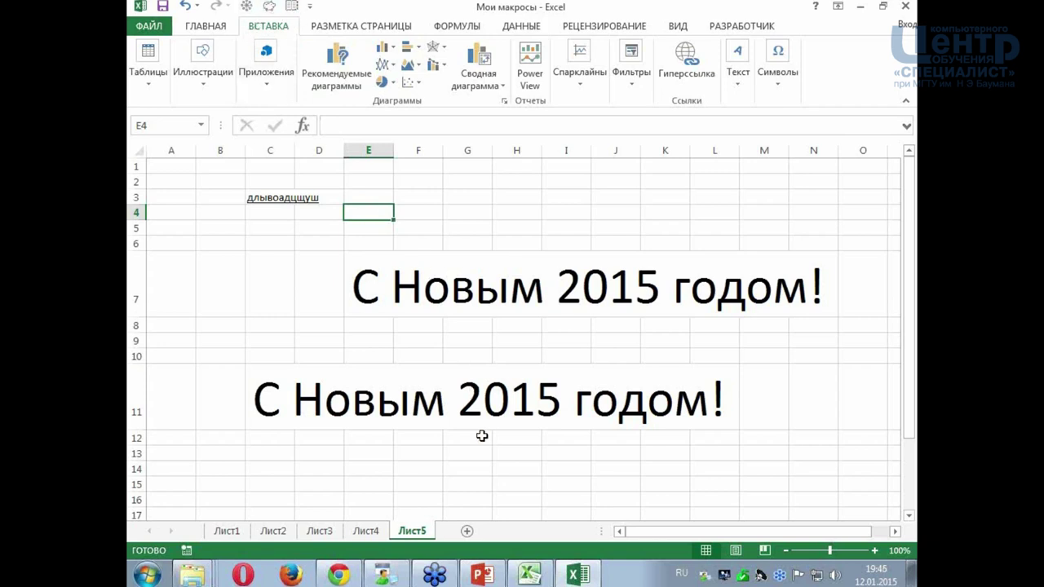
- Add sheet Лист6 and, starting at B5, run the Импорт and Формат toolbar macros
left_click(467, 531)
left_click(299, 305)
left_click(224, 229)
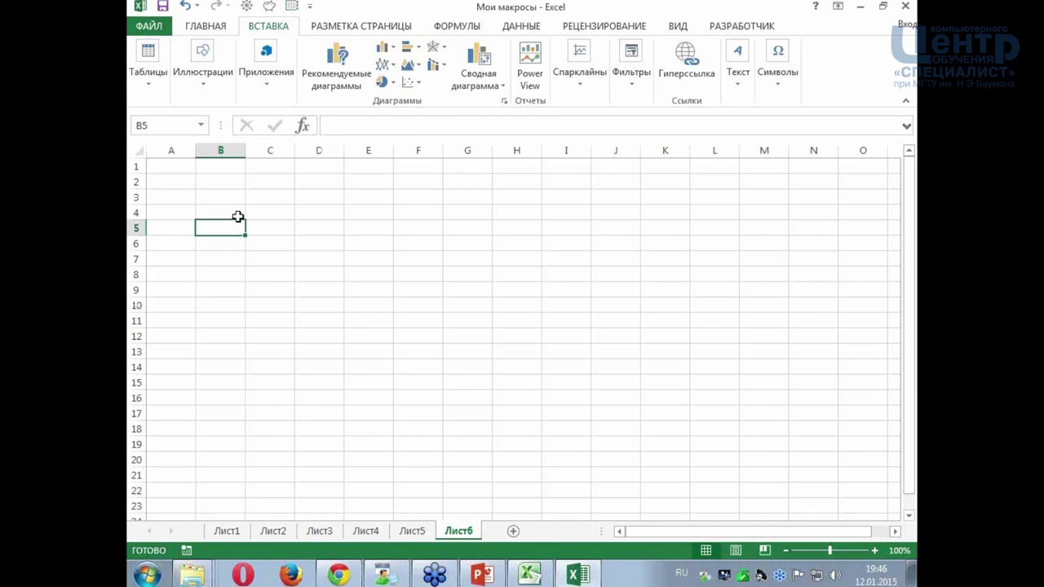
left_click(269, 10)
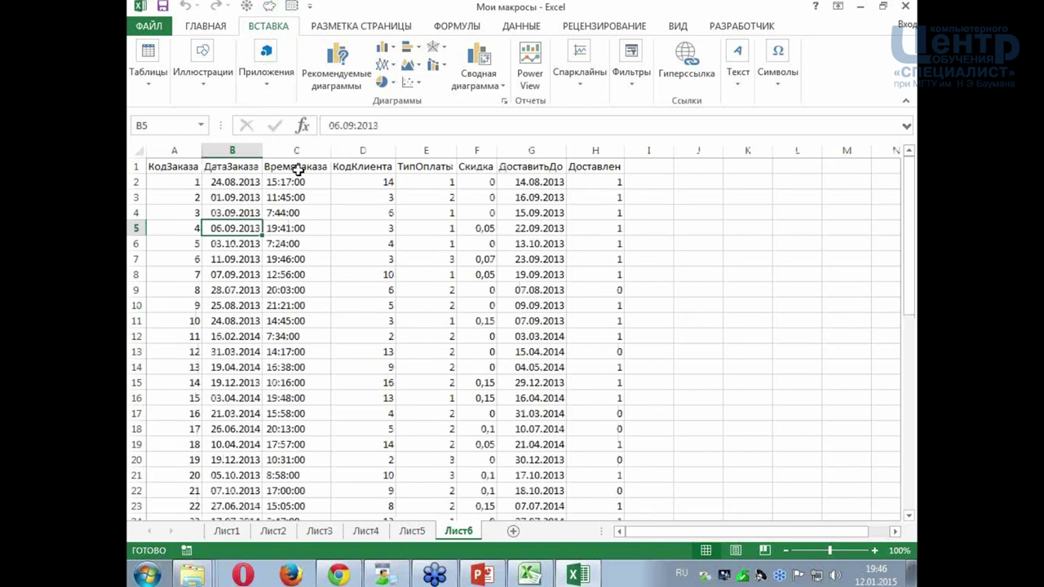
left_click(292, 8)
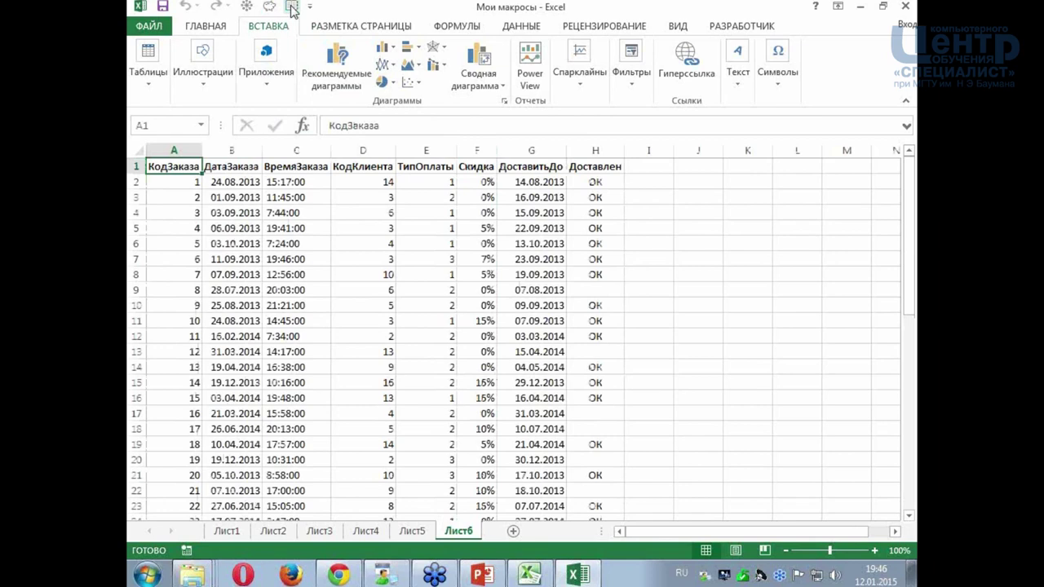
left_click(360, 249)
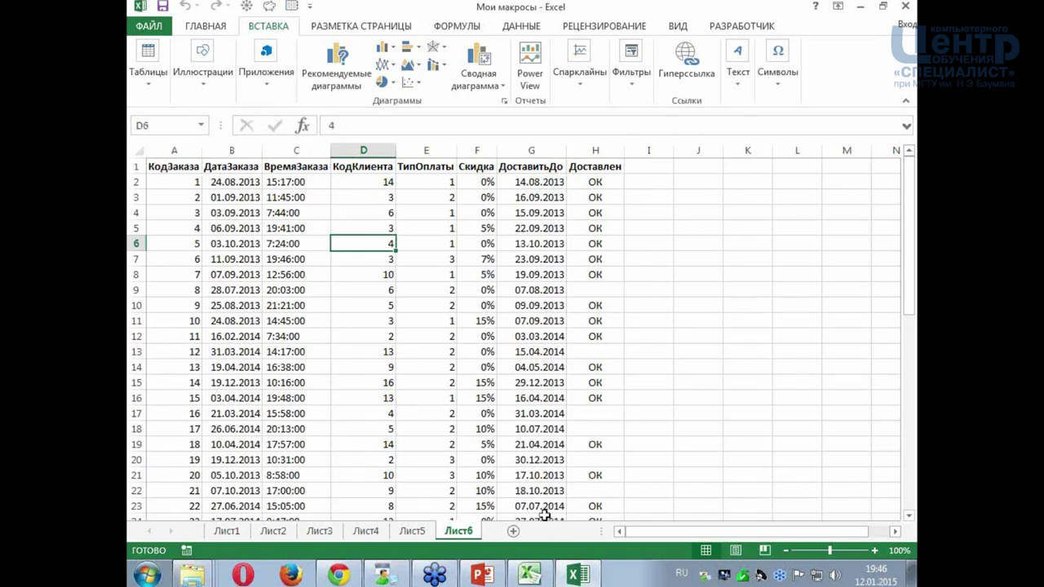
- Run the НовыйГод macro into Лист5 cell F4, then return to Лист6
left_click(422, 531)
left_click(419, 210)
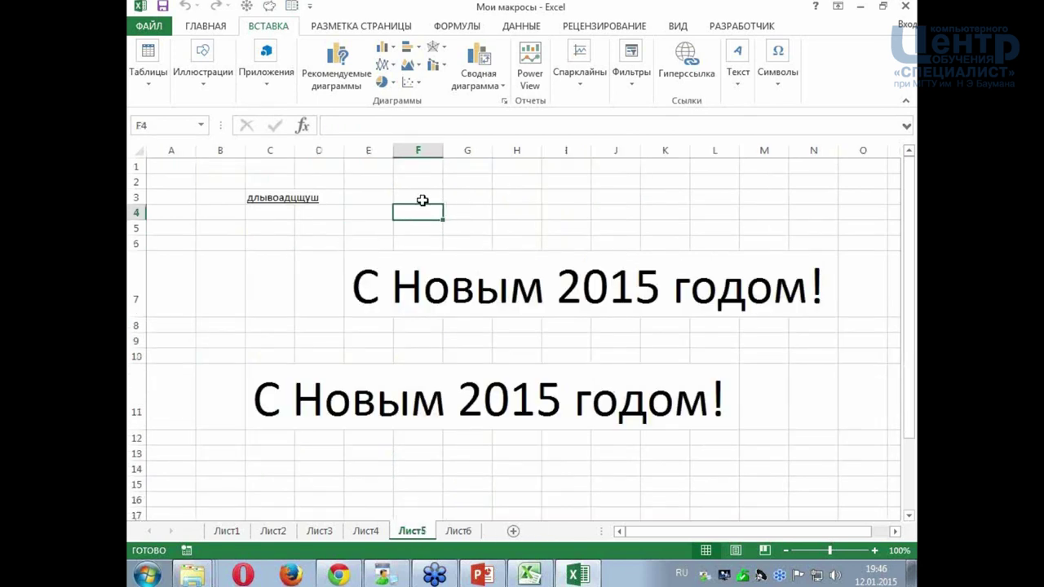
left_click(246, 7)
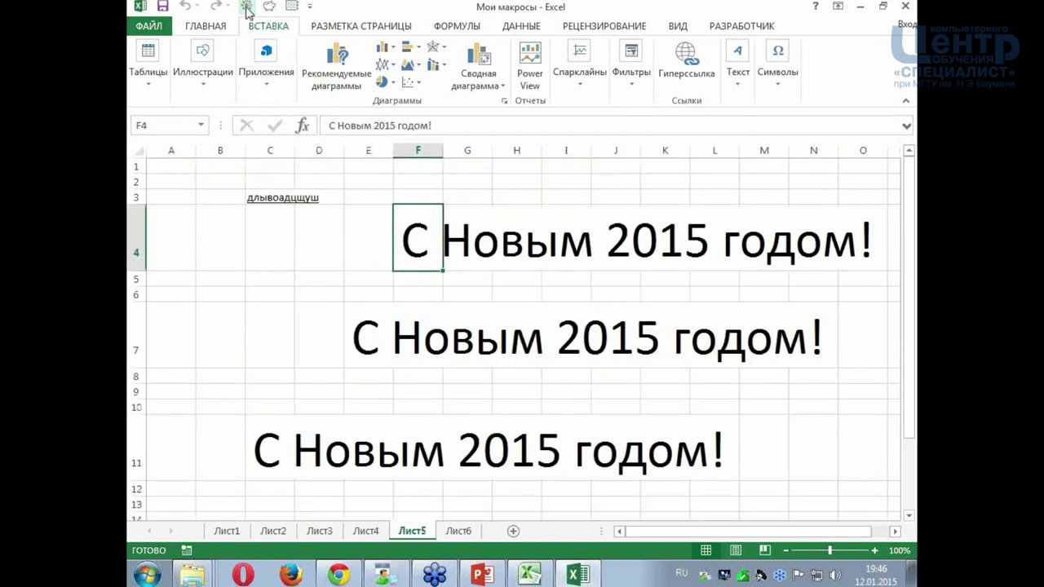
left_click(491, 199)
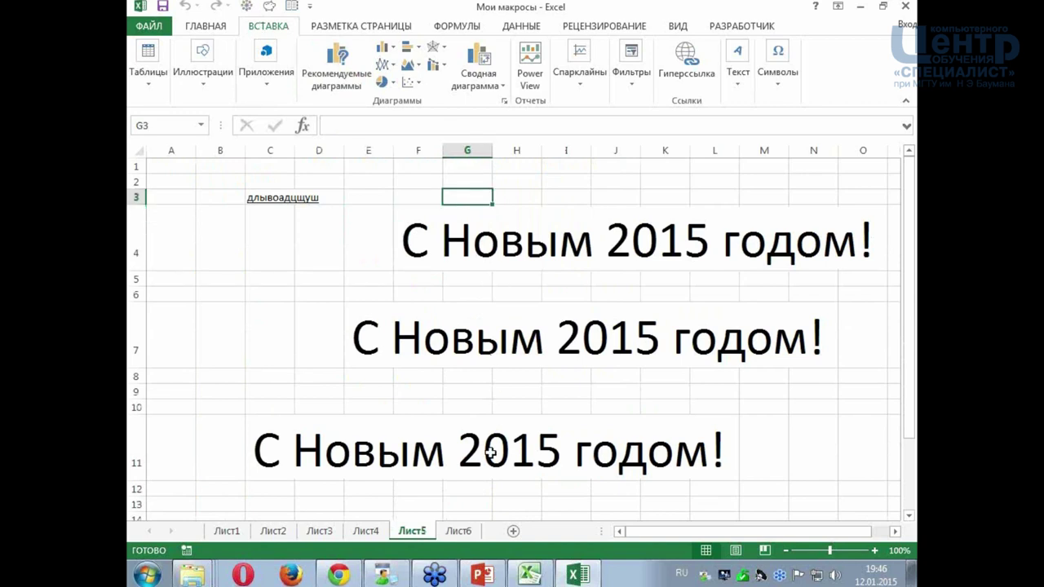
left_click(458, 532)
left_click(322, 380)
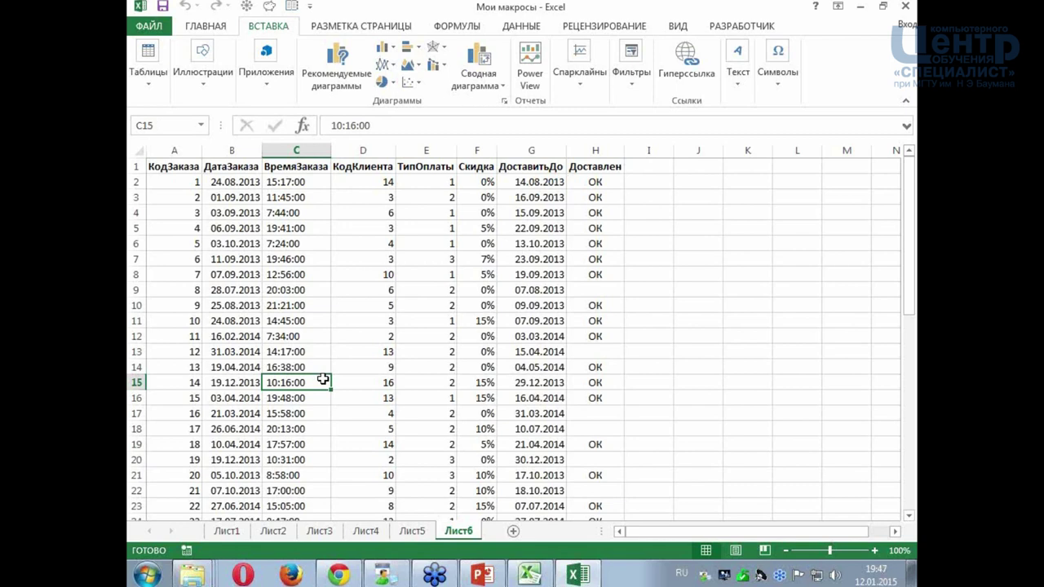
left_click(884, 11)
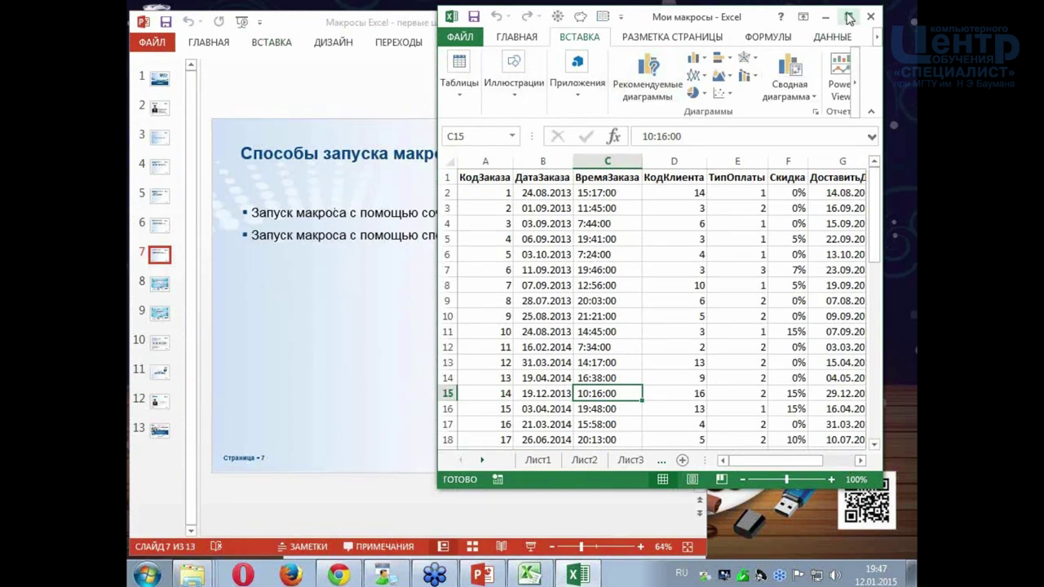
left_click(849, 18)
left_click(531, 244)
left_click(380, 259)
left_click(236, 259)
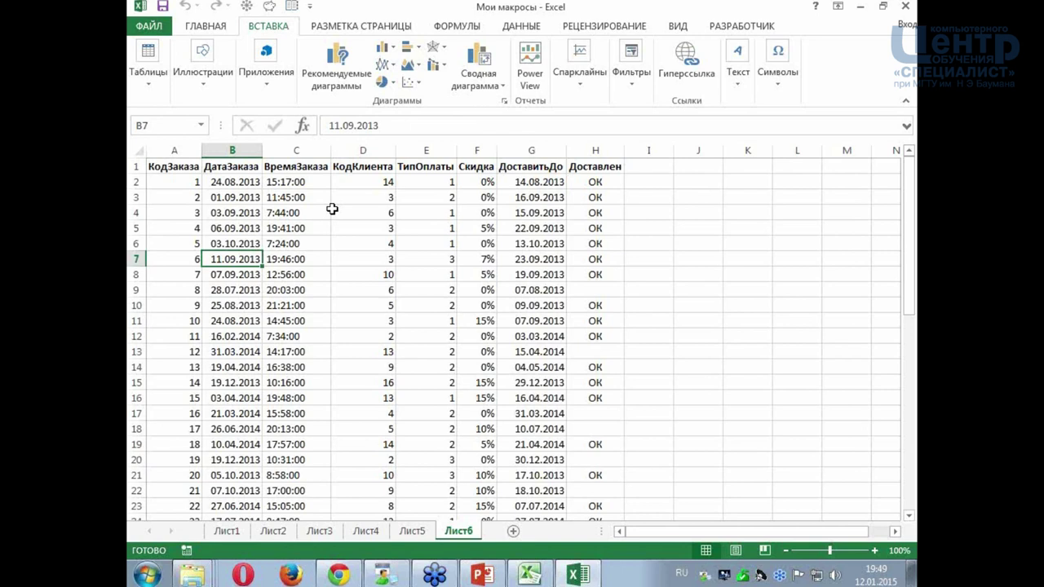
- Open the VBA editor with Alt+F11 and look through the МакросИмпорт and МакросФормат code
key("alt+F11")
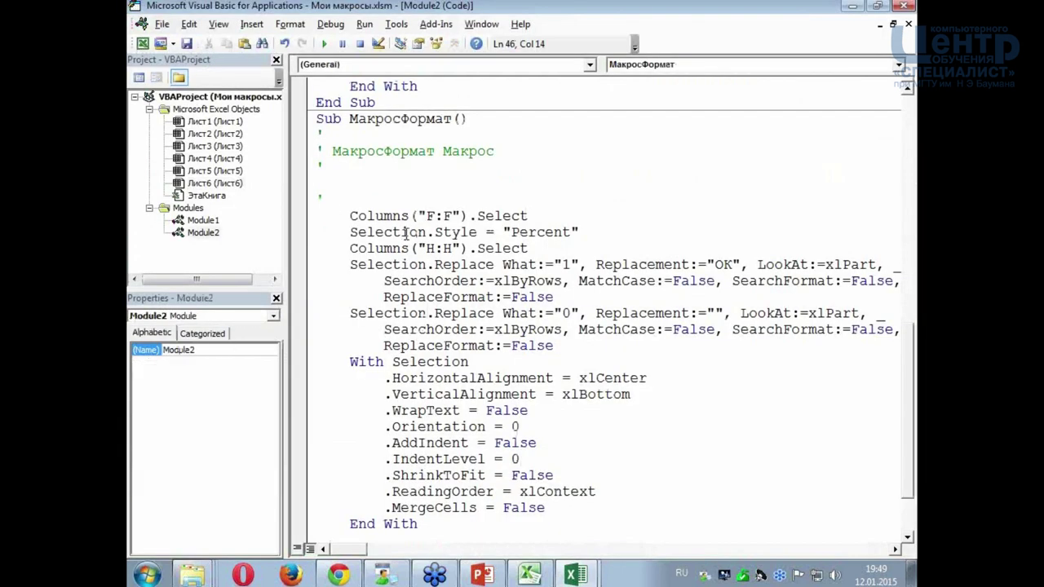
left_click_drag(288, 241, 229, 245)
left_click(364, 248)
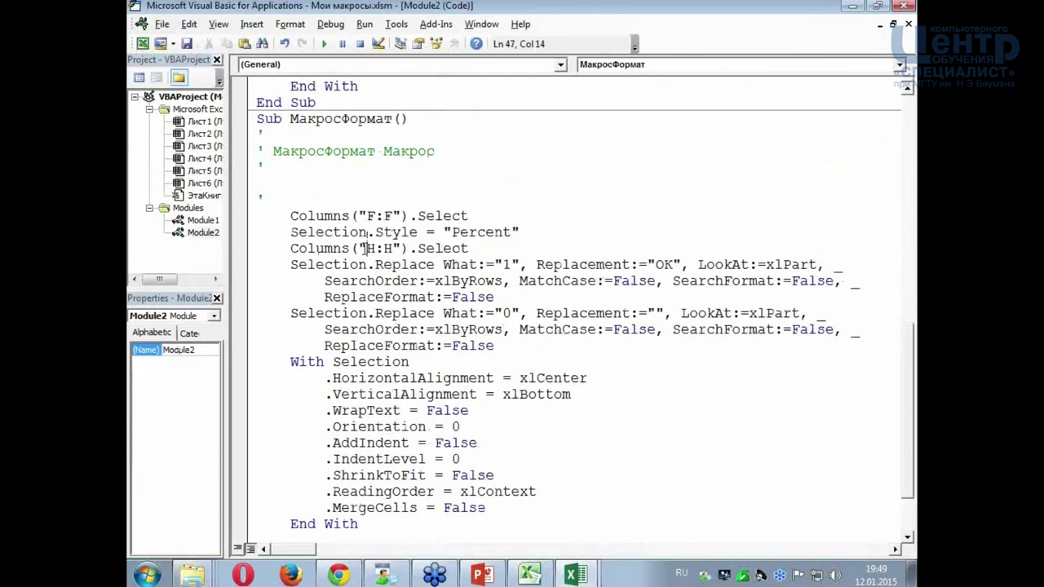
scroll(364, 248, "up", 5)
scroll(375, 248, "up", 5)
scroll(392, 249, "up", 2)
left_click(405, 248)
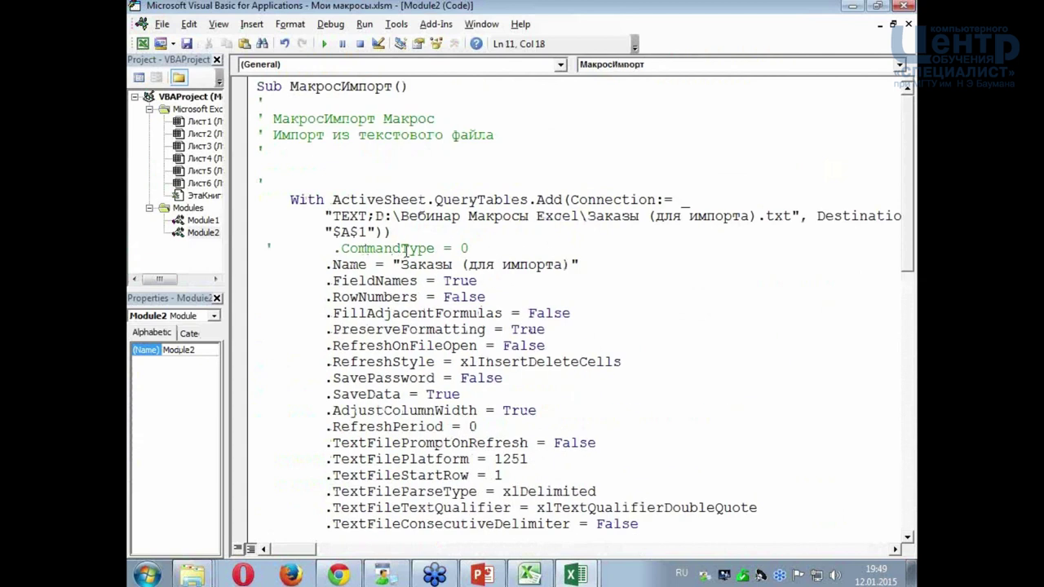
scroll(405, 249, "down", 7)
scroll(406, 249, "down", 5)
left_click(433, 281)
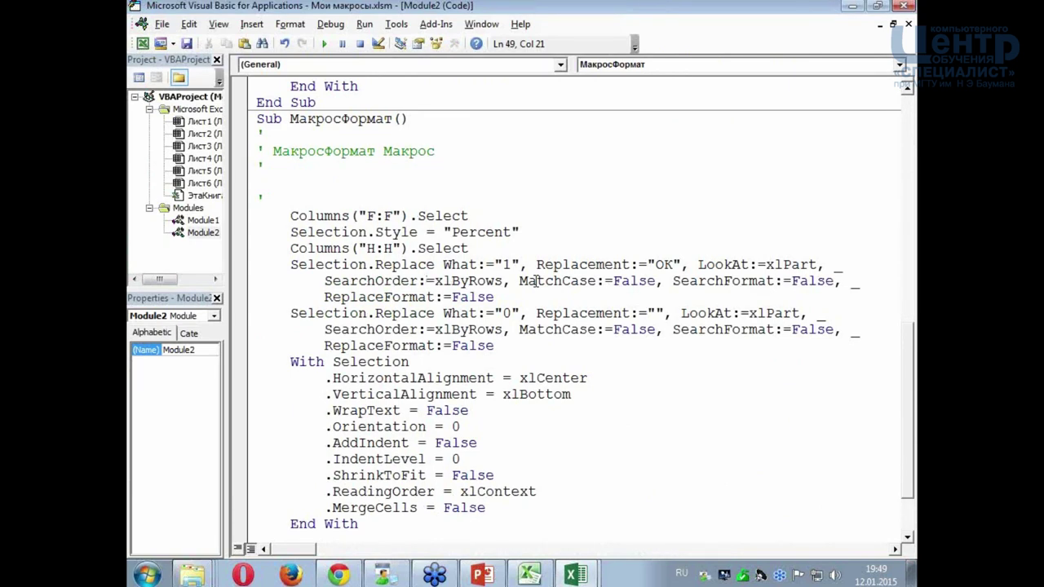
- Scroll back up through the code to the .FieldNames line and the МакросИмпорт macro
scroll(537, 285, "down", 2)
scroll(538, 293, "up", 2)
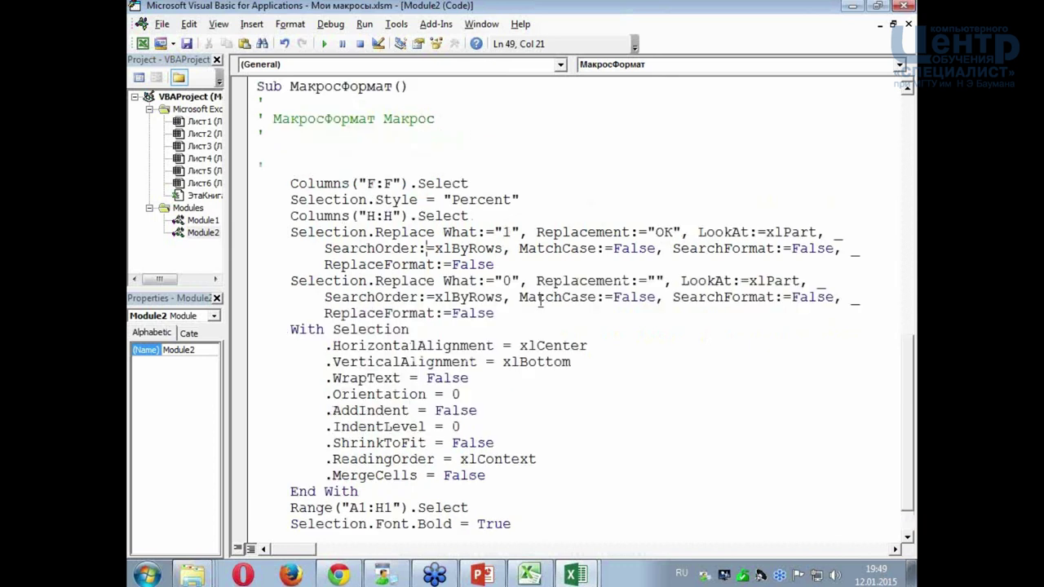
scroll(540, 301, "up", 2)
scroll(540, 300, "up", 3)
scroll(540, 301, "up", 2)
scroll(540, 301, "up", 2)
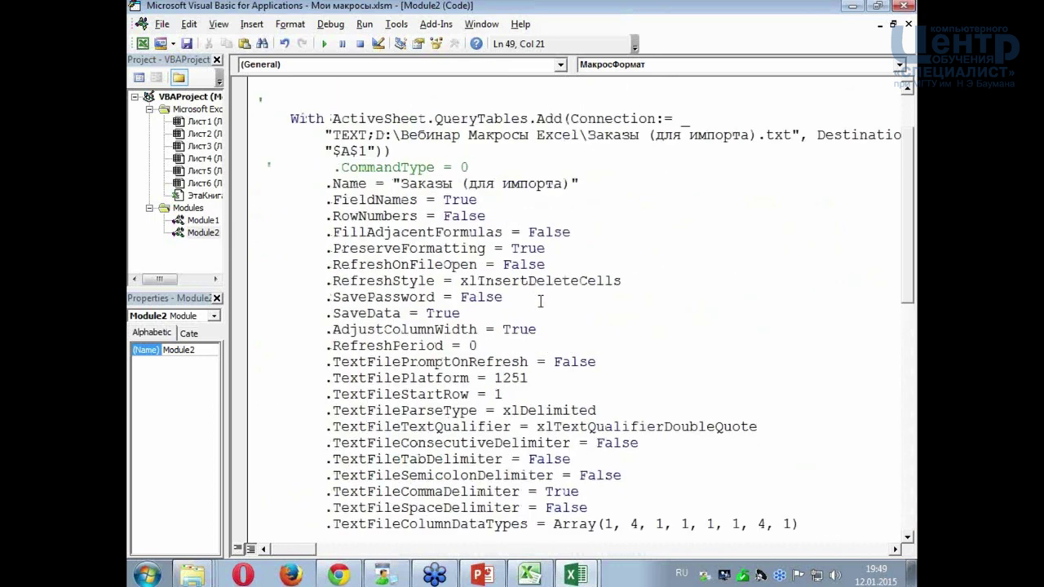
scroll(540, 301, "up", 2)
left_click(574, 283)
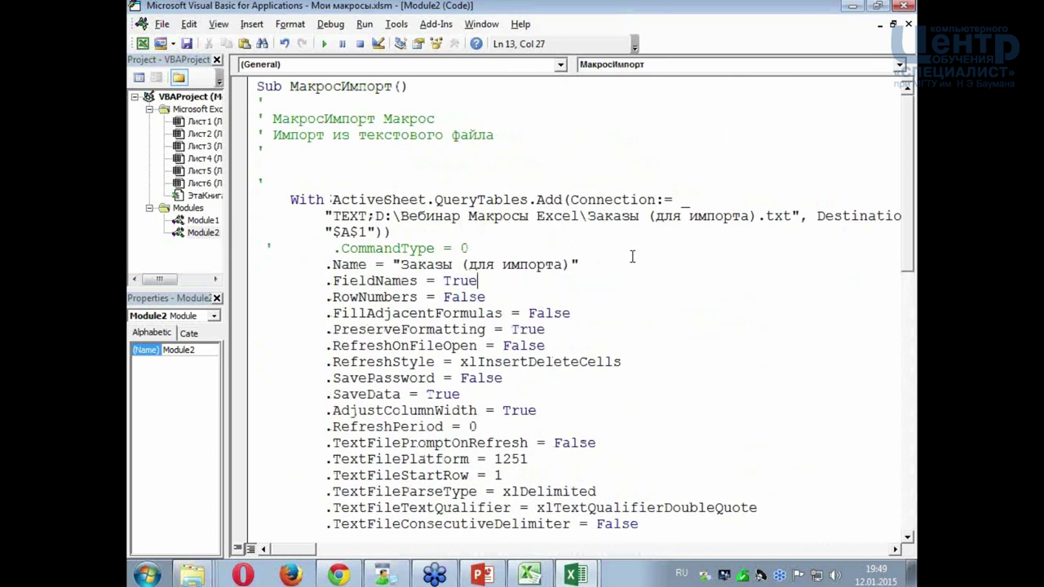
left_click(641, 169)
- Close the editor, minimise Excel and show PowerPoint slide 8, highlighting 'Автоматическая запись'
left_click(908, 9)
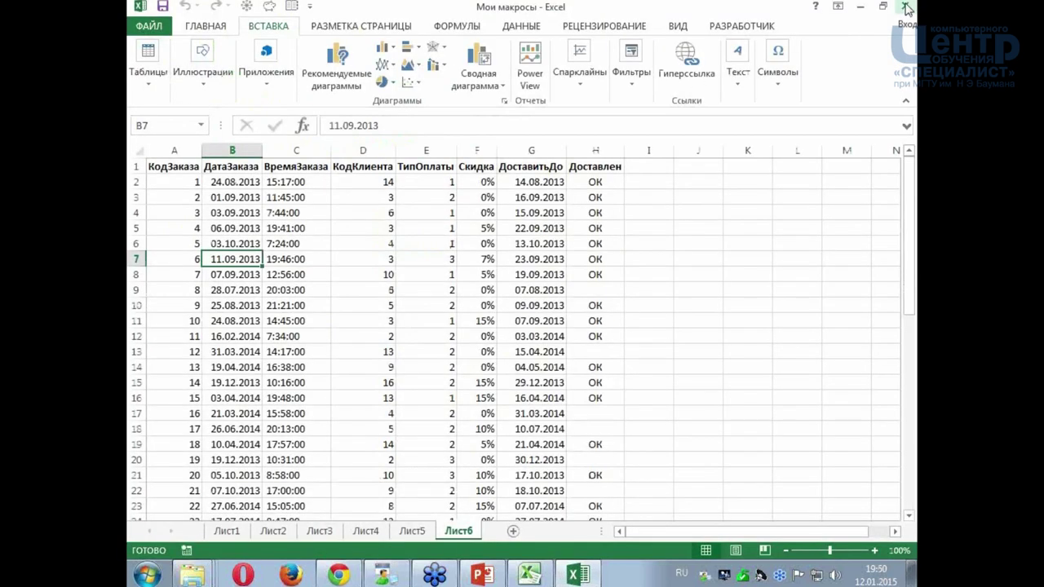
left_click(865, 13)
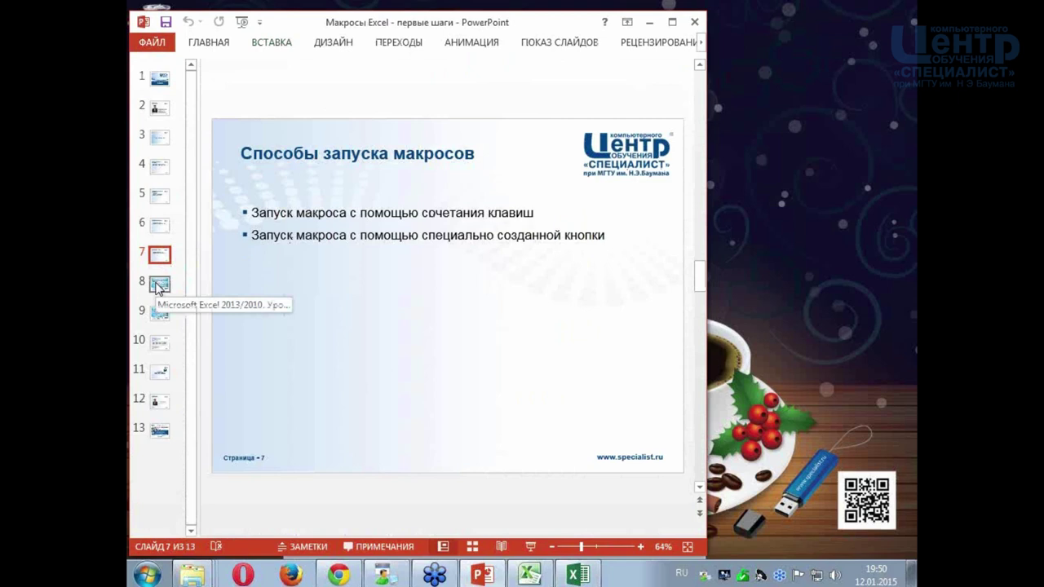
left_click(158, 285)
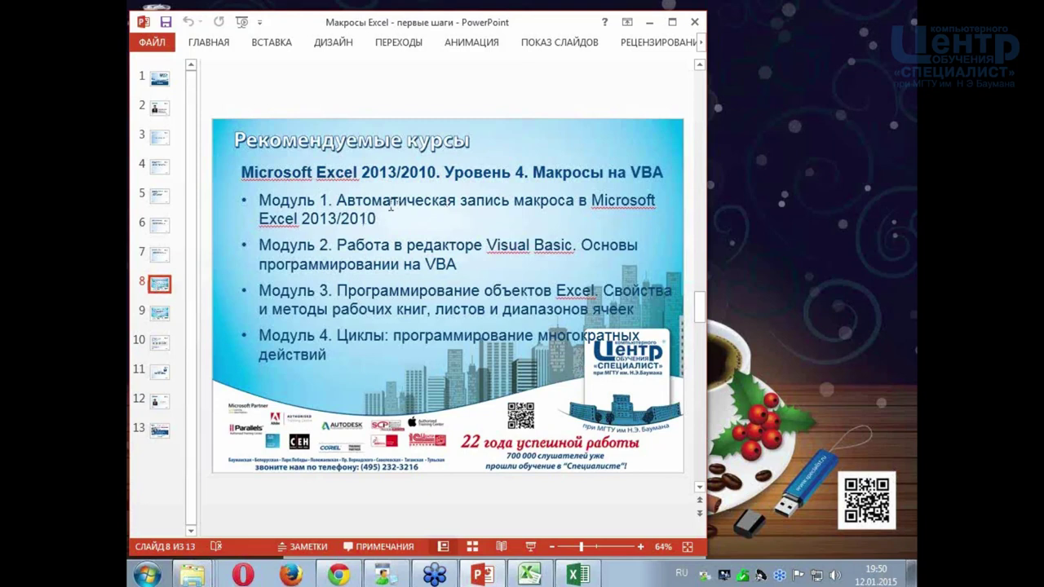
left_click_drag(336, 200, 549, 209)
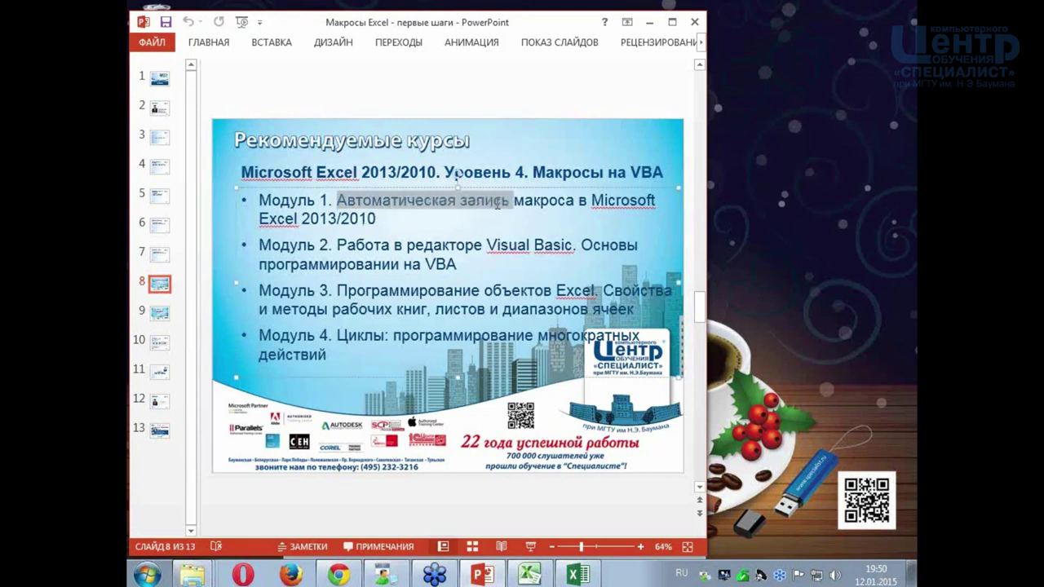
left_click(527, 212)
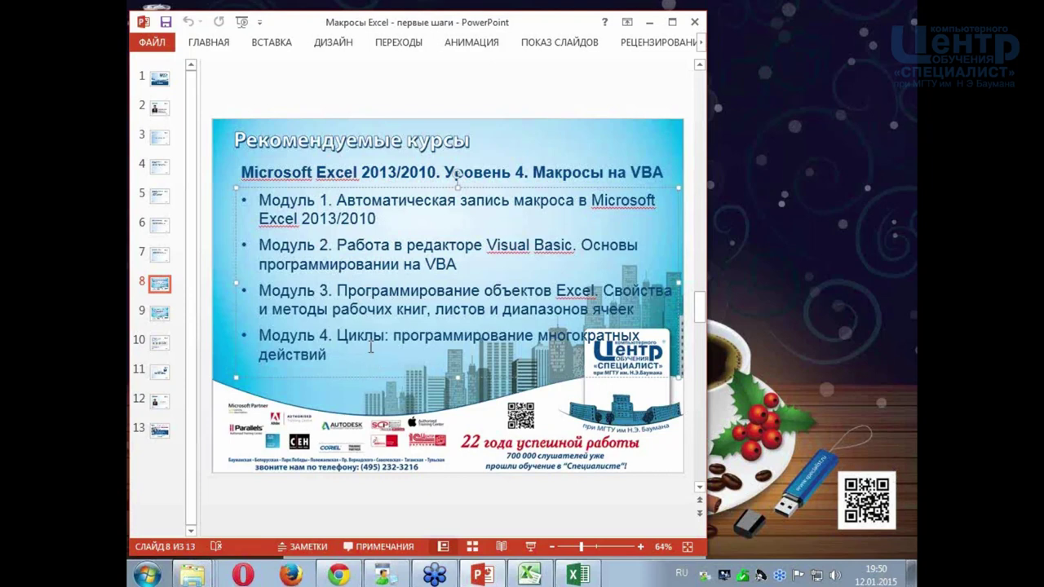
- Point into the slide 8 module list, then move on to slide 9
left_click(361, 369)
left_click(353, 398)
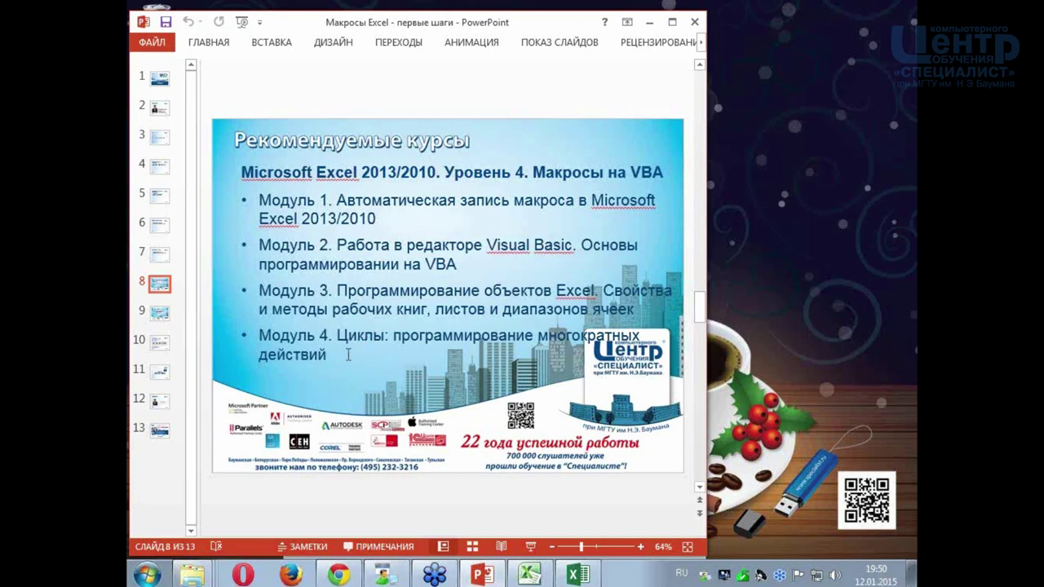
left_click(349, 346)
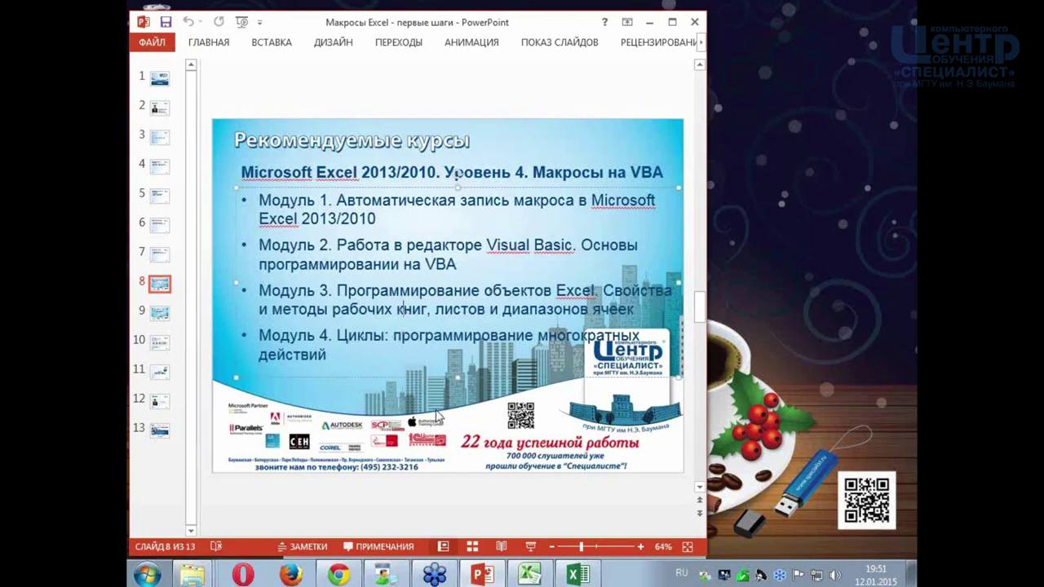
left_click(163, 316)
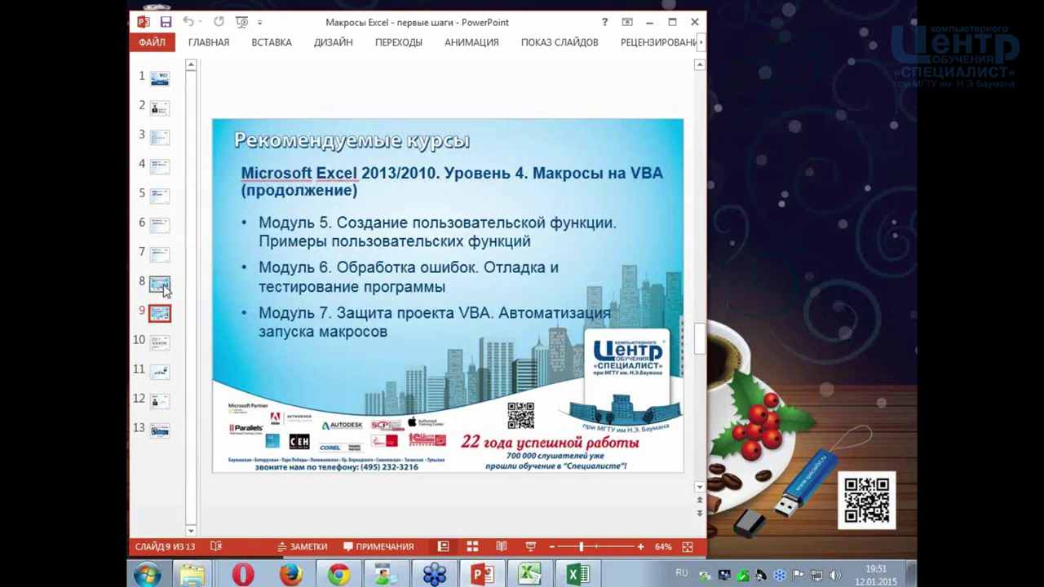
- Return to slide 8 and select its bullet list of course modules 1–4
left_click(161, 287)
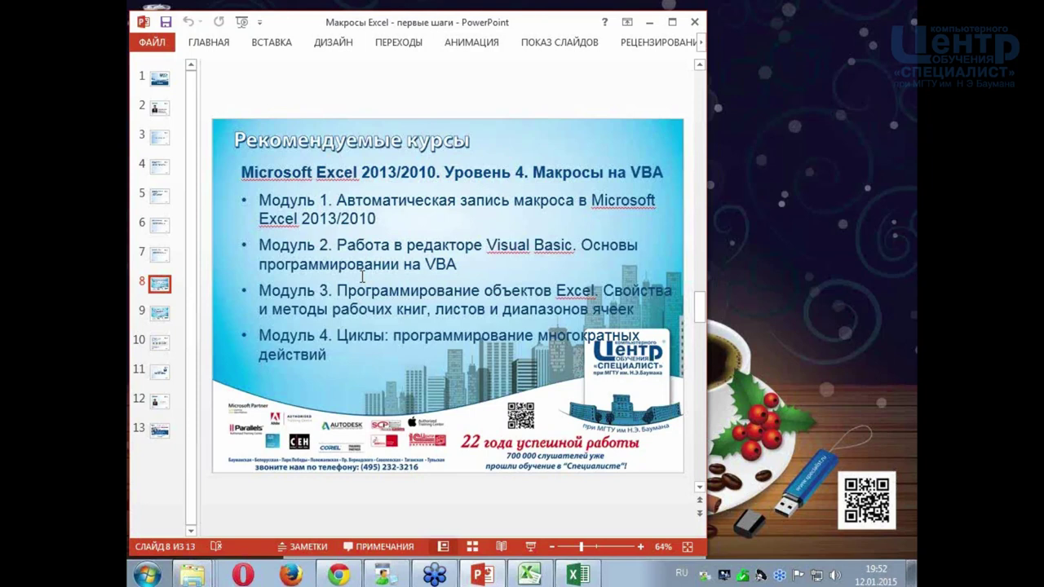
left_click(480, 172)
left_click(405, 254)
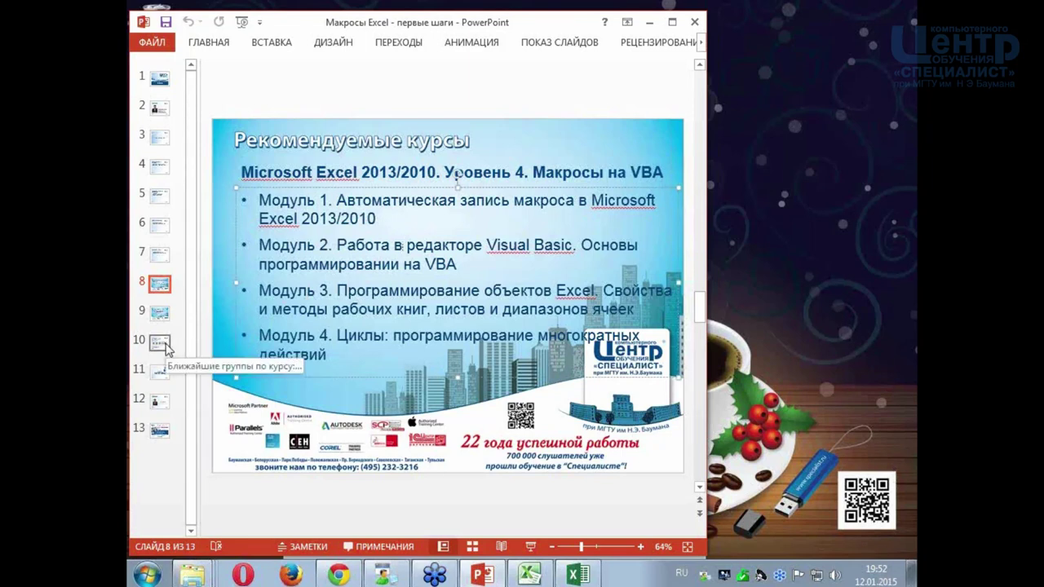
- Show slide 10 with the upcoming group dates, then minimise PowerPoint
left_click(165, 349)
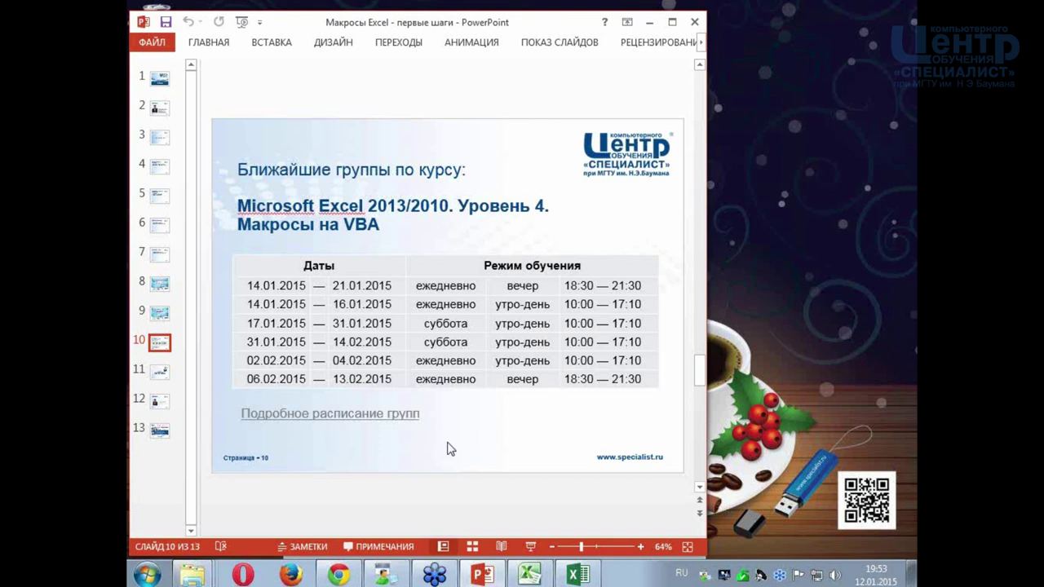
left_click(649, 23)
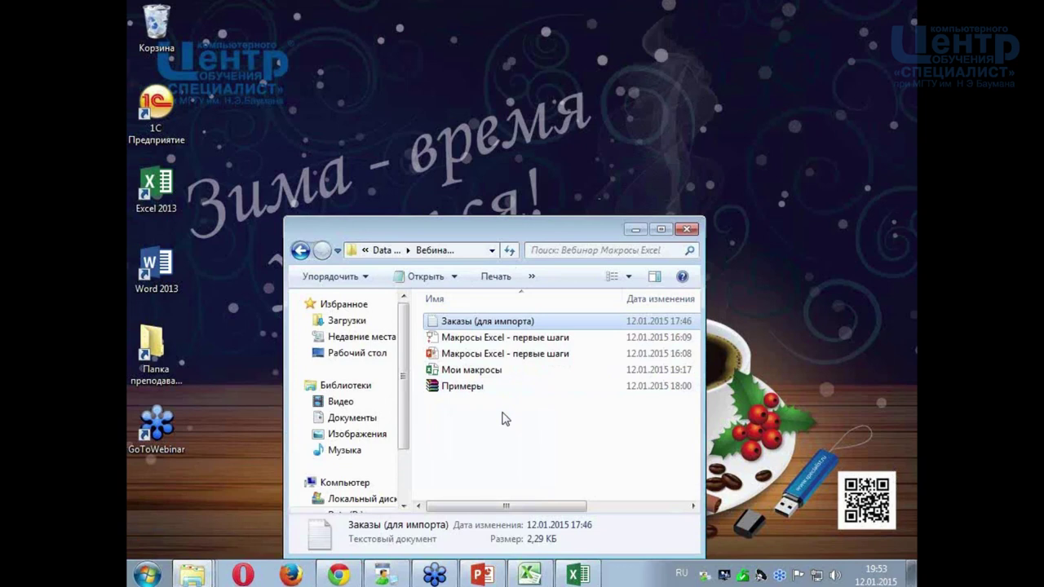
- Open Примеры.rar and extract its three .txt macro files into the webinar folder
left_click(473, 389)
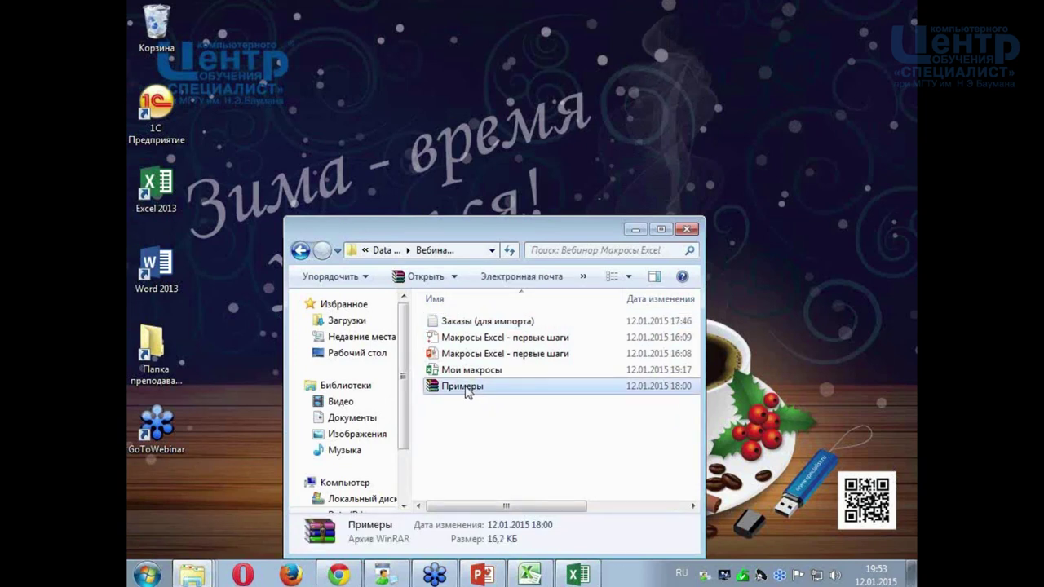
double_click(469, 390)
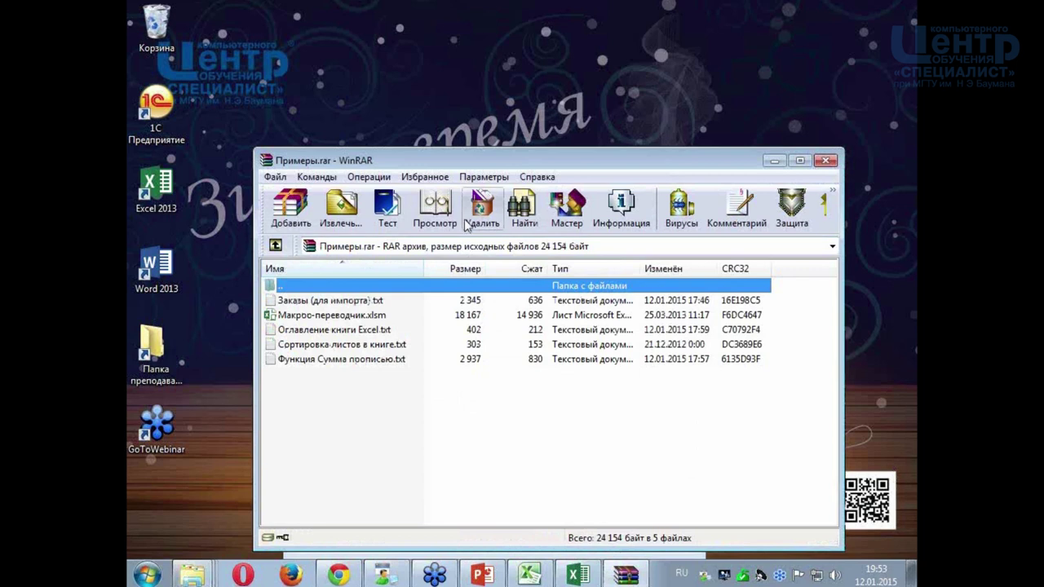
left_click_drag(458, 160, 660, 159)
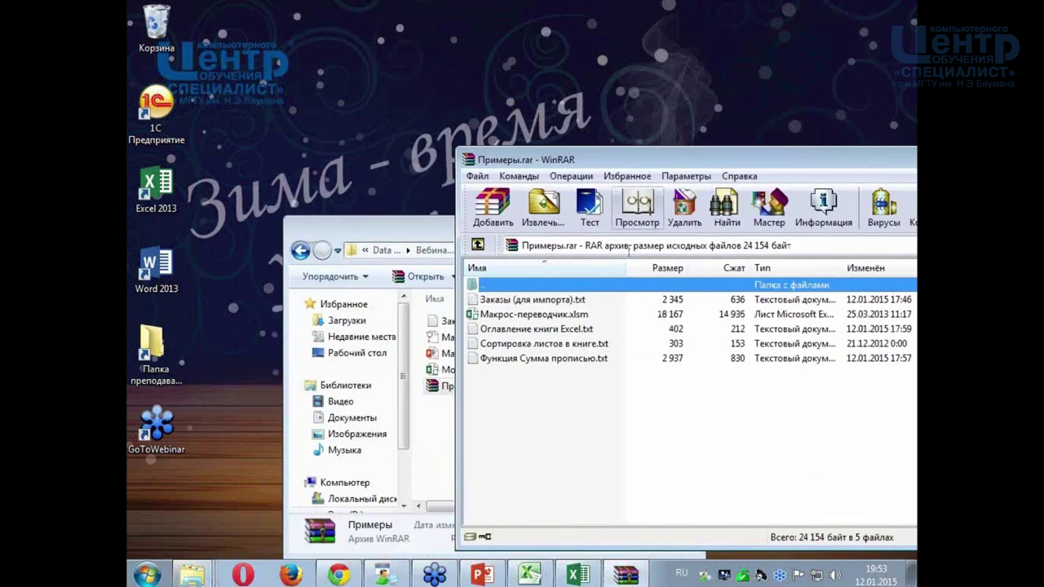
left_click(564, 360)
left_click_drag(564, 359, 533, 333)
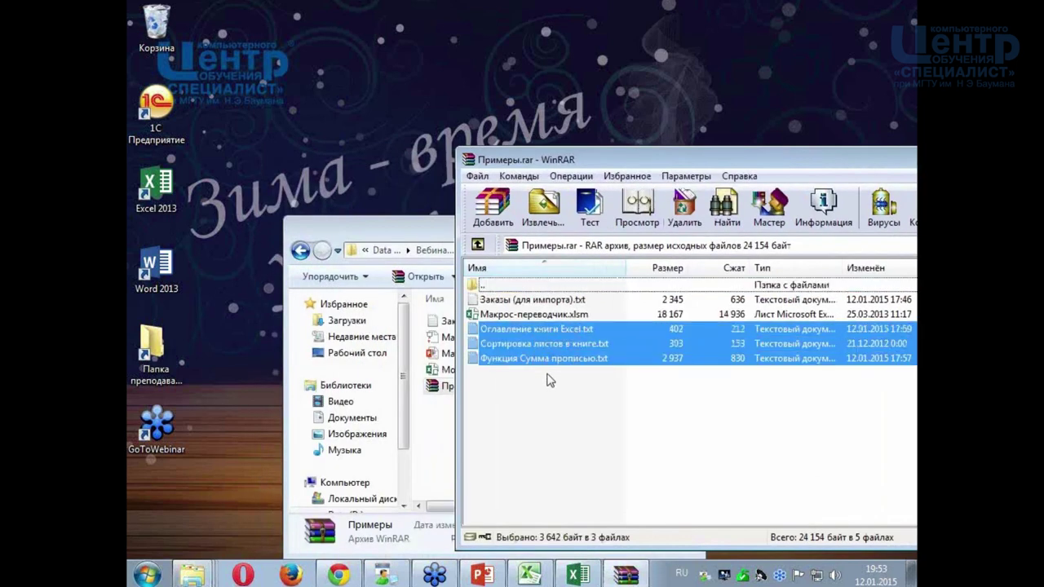
left_click_drag(541, 368, 449, 440)
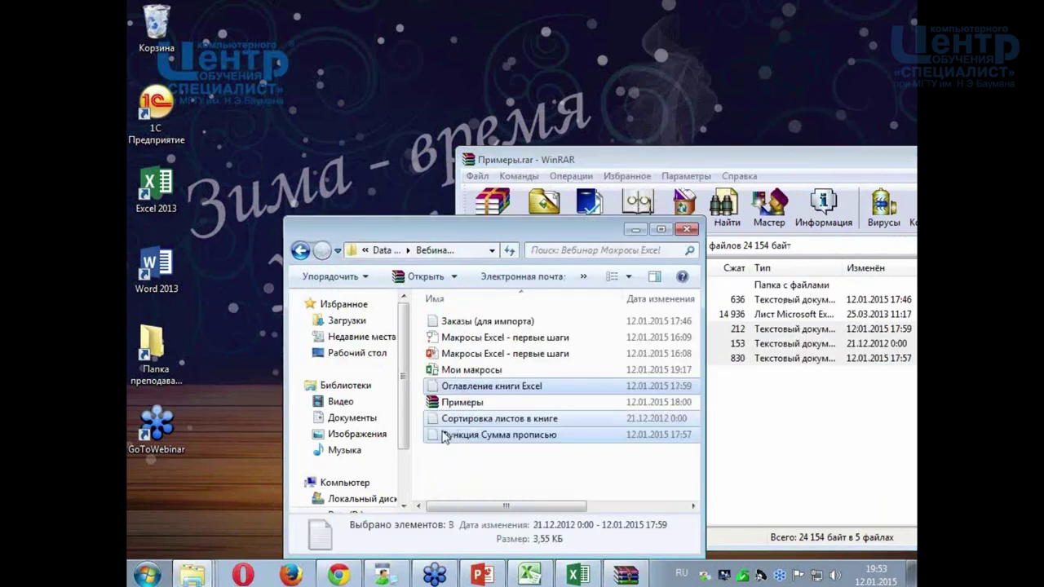
- Close WinRAR, select the Сортировка листов в книге file, and return to the Мои макросы workbook
left_click(709, 157)
left_click_drag(743, 161, 538, 89)
left_click(817, 90)
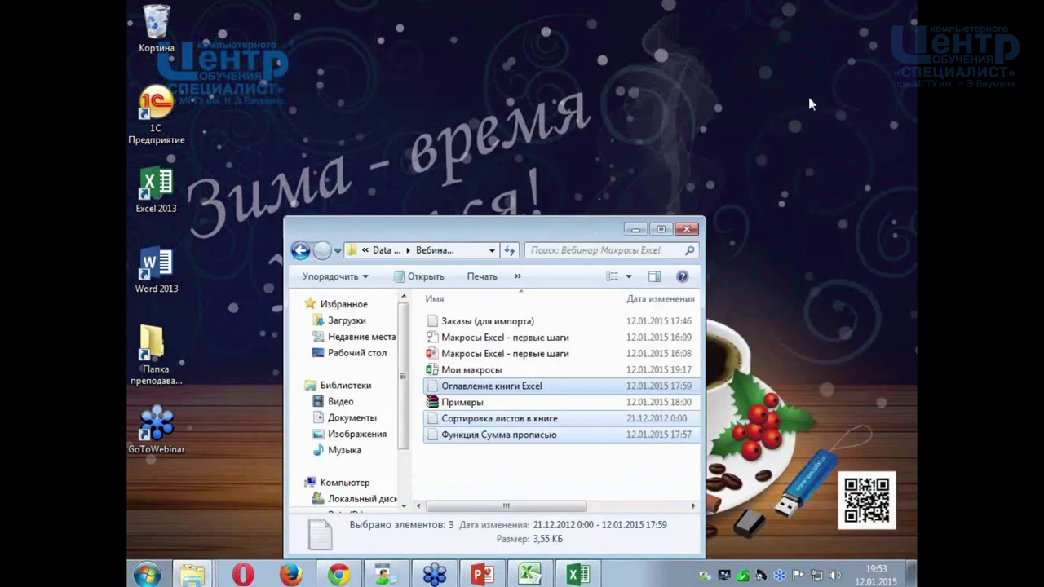
left_click(555, 469)
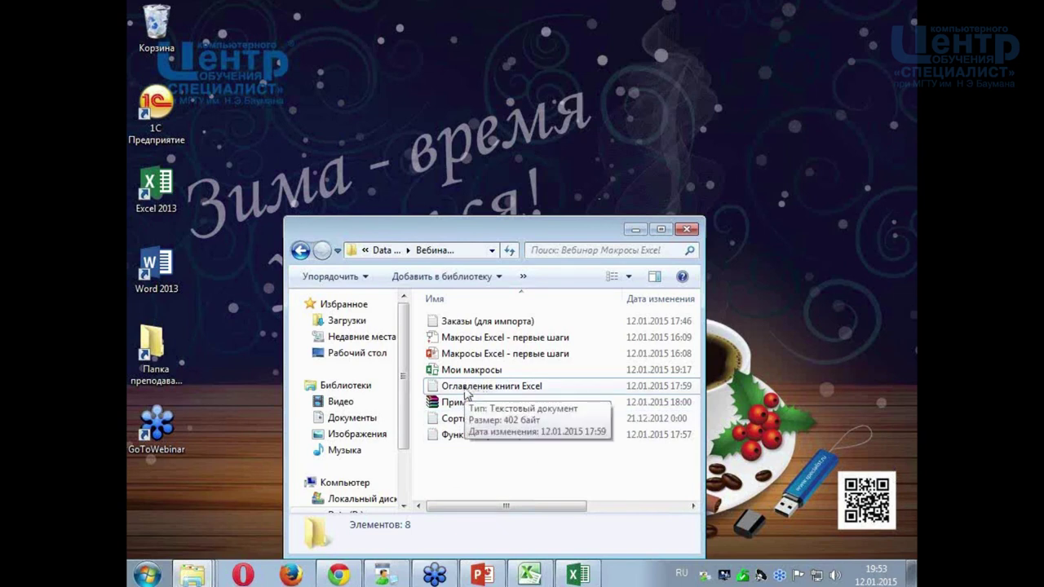
left_click(435, 421)
mouse_move(428, 422)
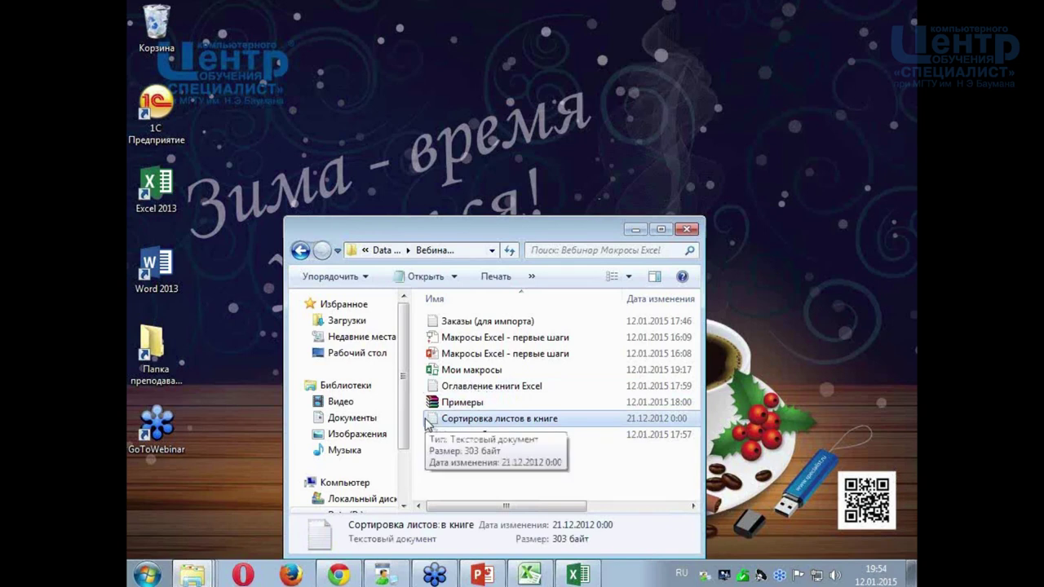
left_click(577, 574)
- Move Лист4 between Лист1 and Лист2, and Лист5 to the end after Лист6
left_click(424, 305)
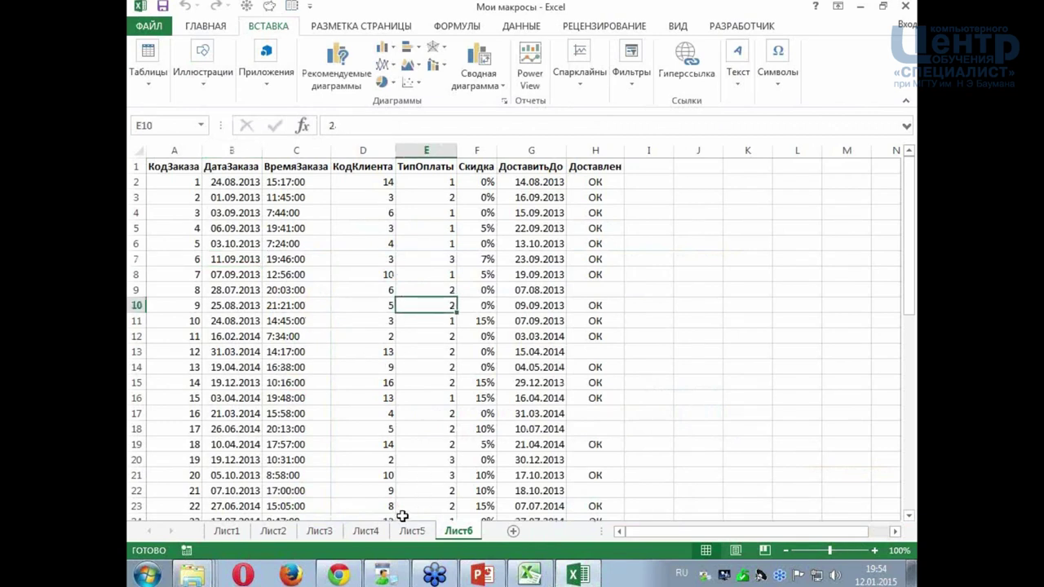
left_click(368, 532)
left_click(322, 532)
left_click(371, 534)
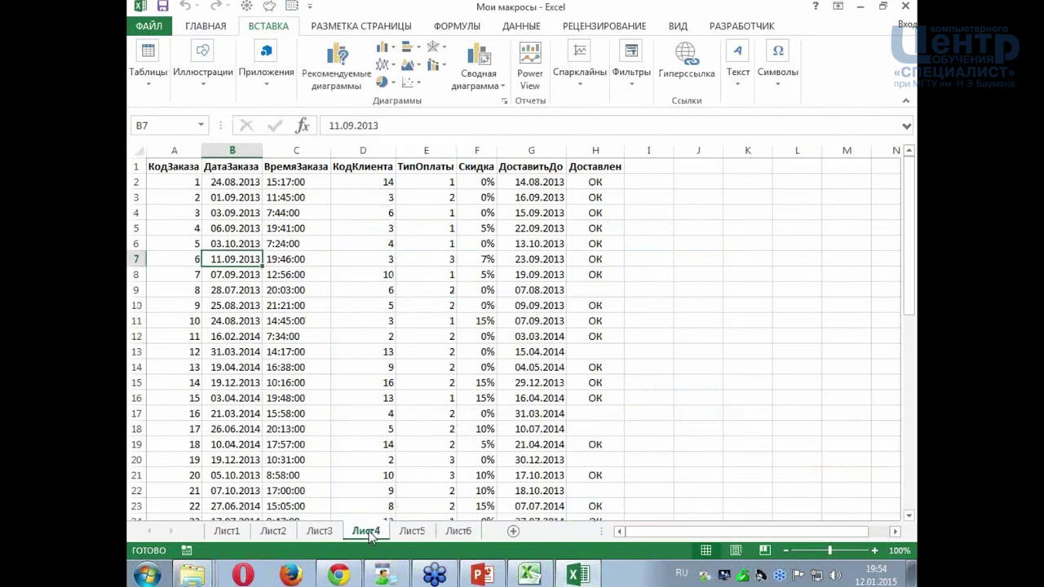
left_click_drag(371, 534, 269, 532)
left_click(412, 532)
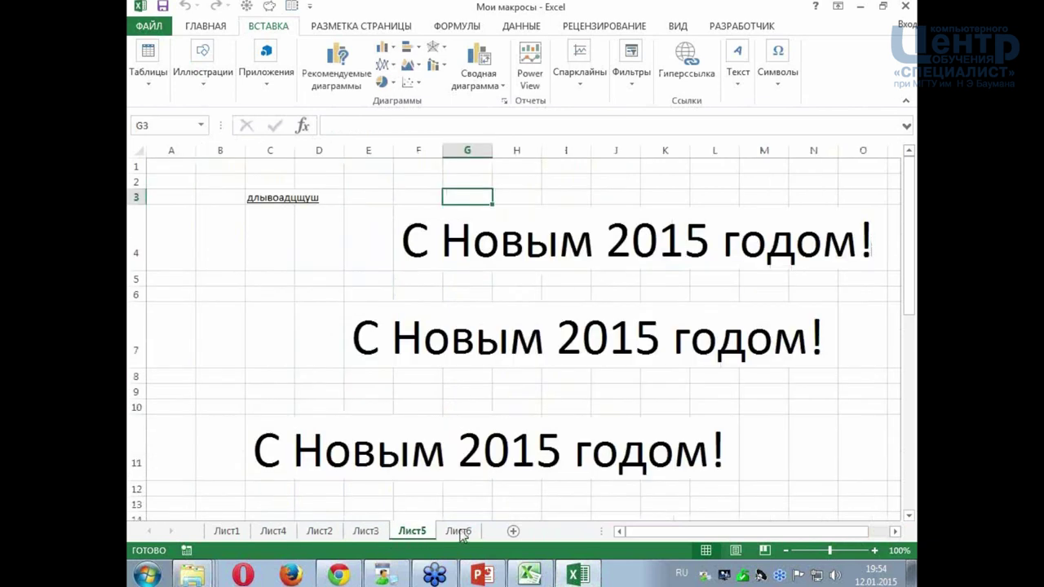
left_click_drag(428, 534, 487, 531)
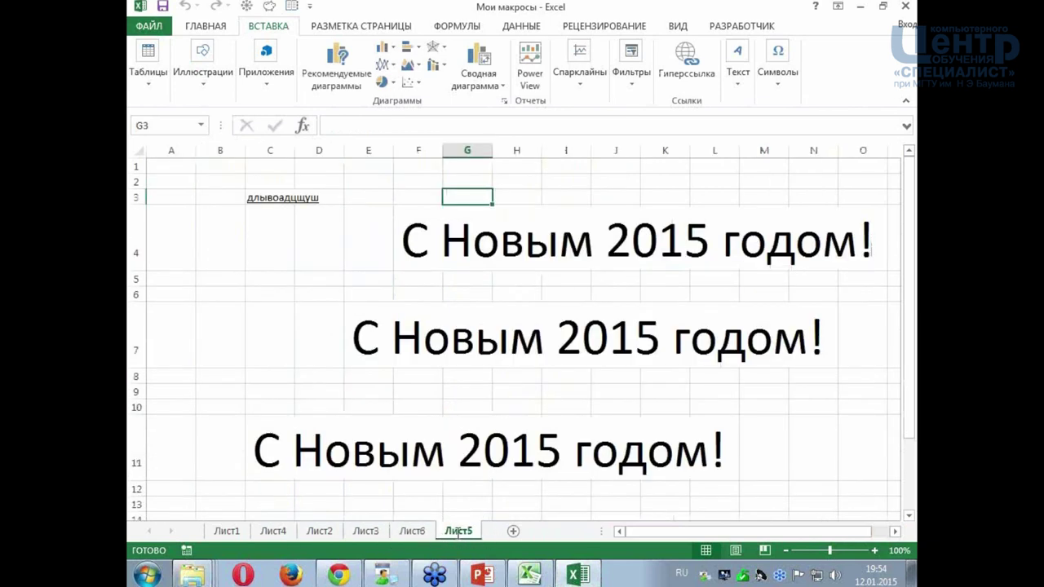
- Rename the sheets Лист5 to Мой, Лист3 to АААА and Лист1 to ББББ
double_click(458, 531)
type("Мой")
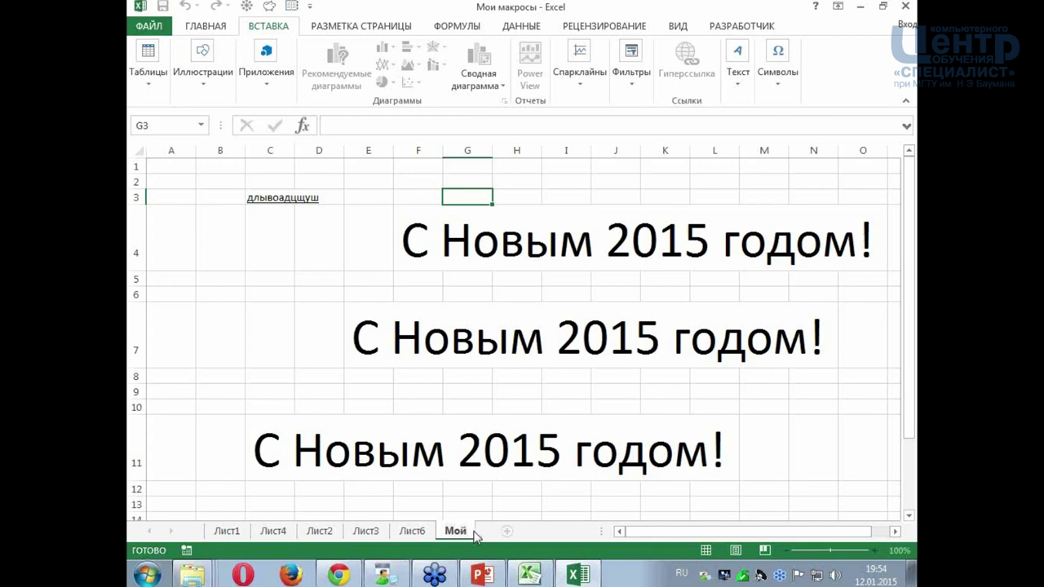
key("Return")
left_click(367, 531)
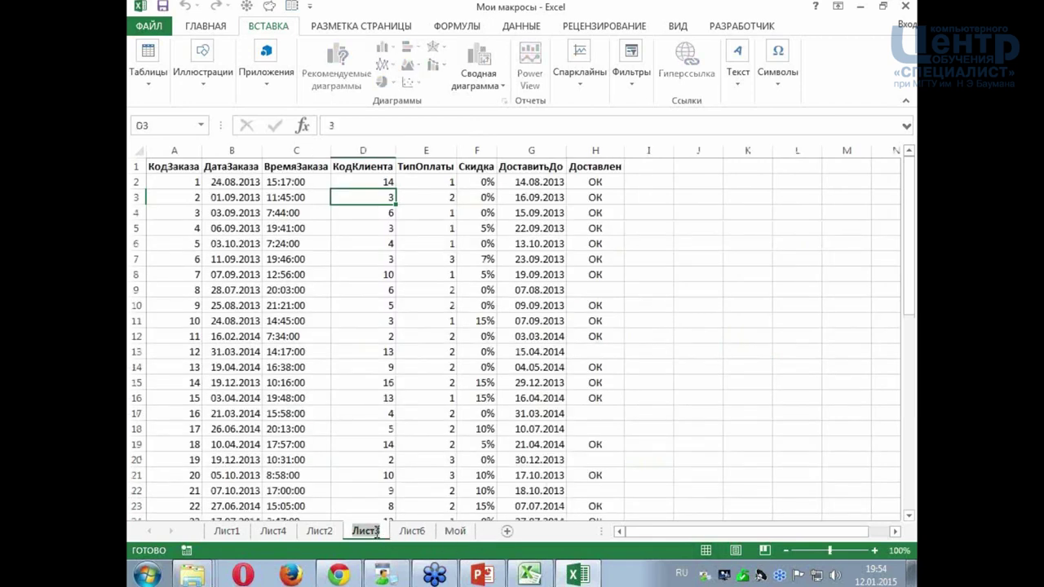
type("АААА")
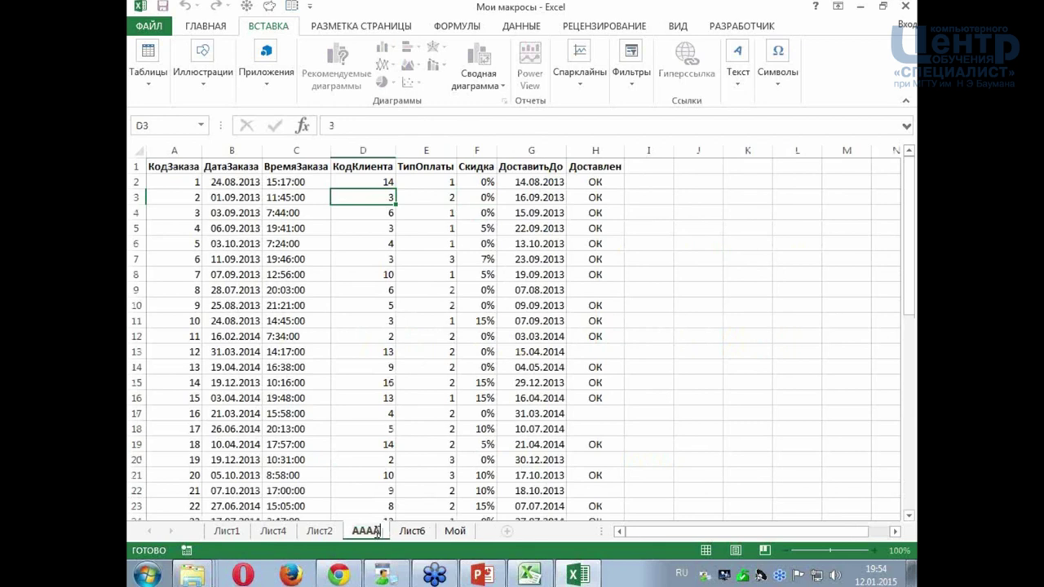
left_click(228, 531)
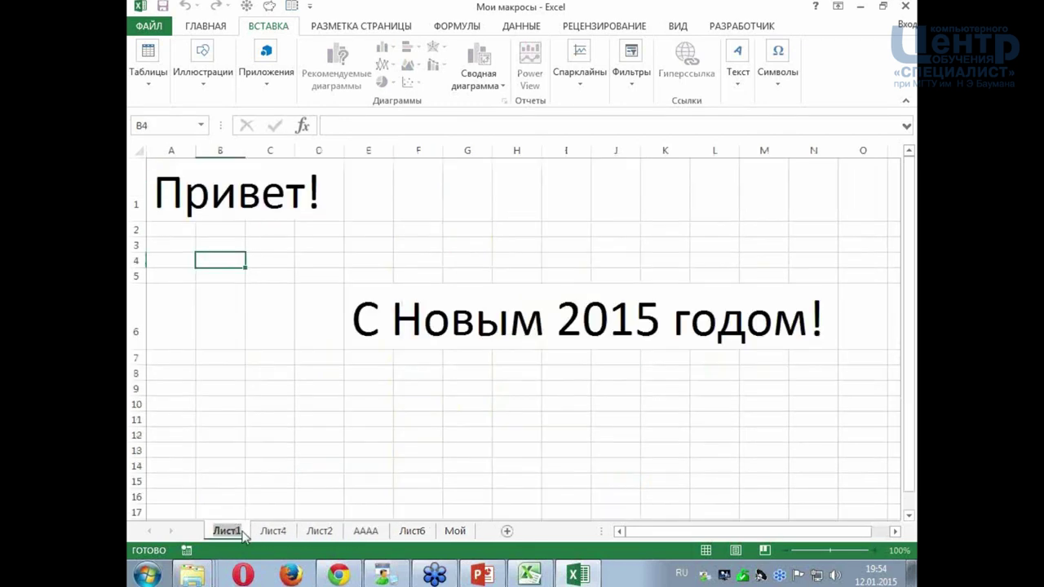
type("ББББ")
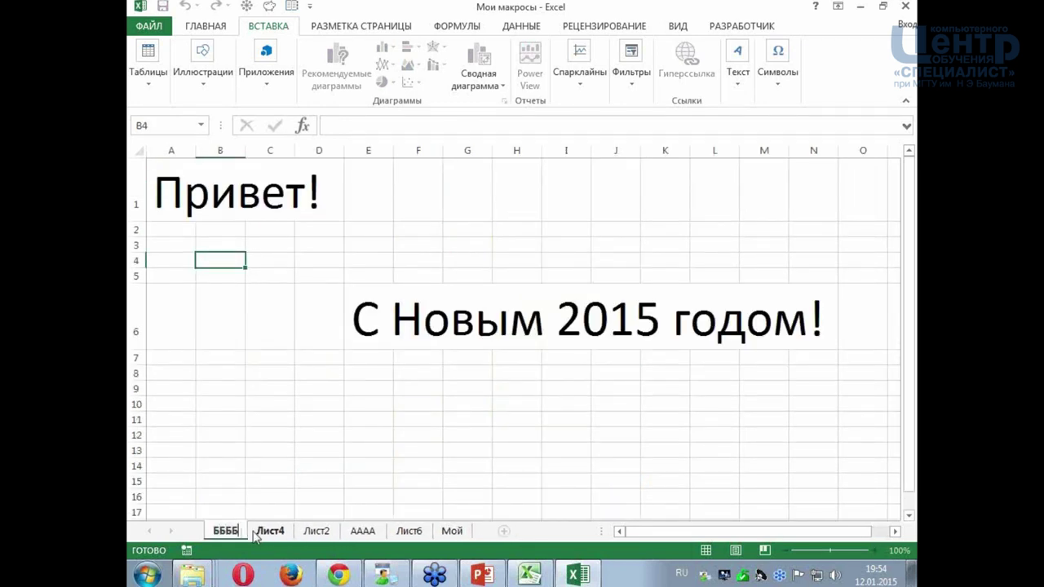
left_click(326, 467)
left_click(388, 437)
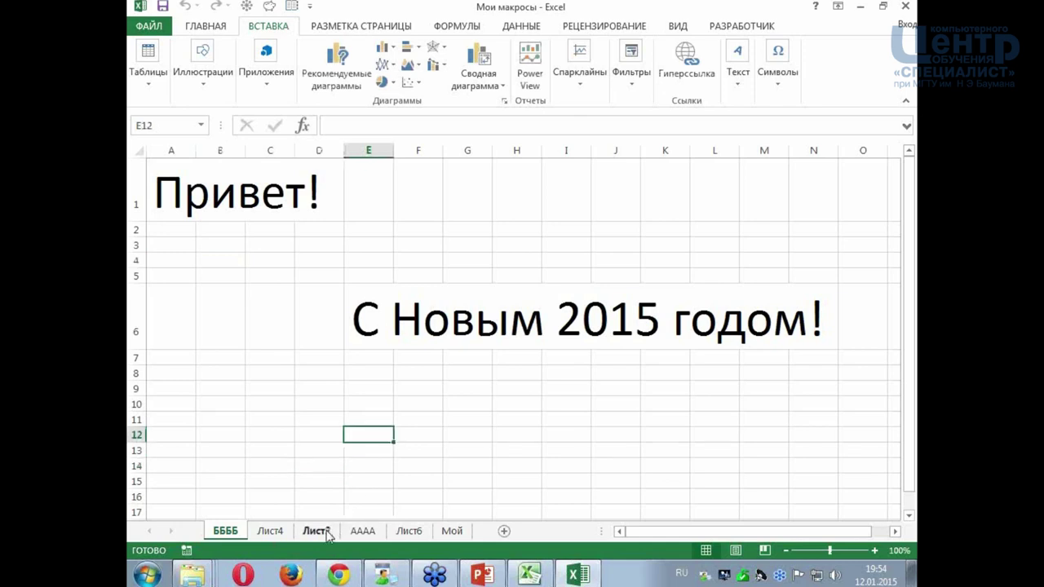
- Browse the Лист2 greeting sheet and the Лист4 orders table, selecting dates in B9 and B5
left_click(317, 531)
left_click(318, 533)
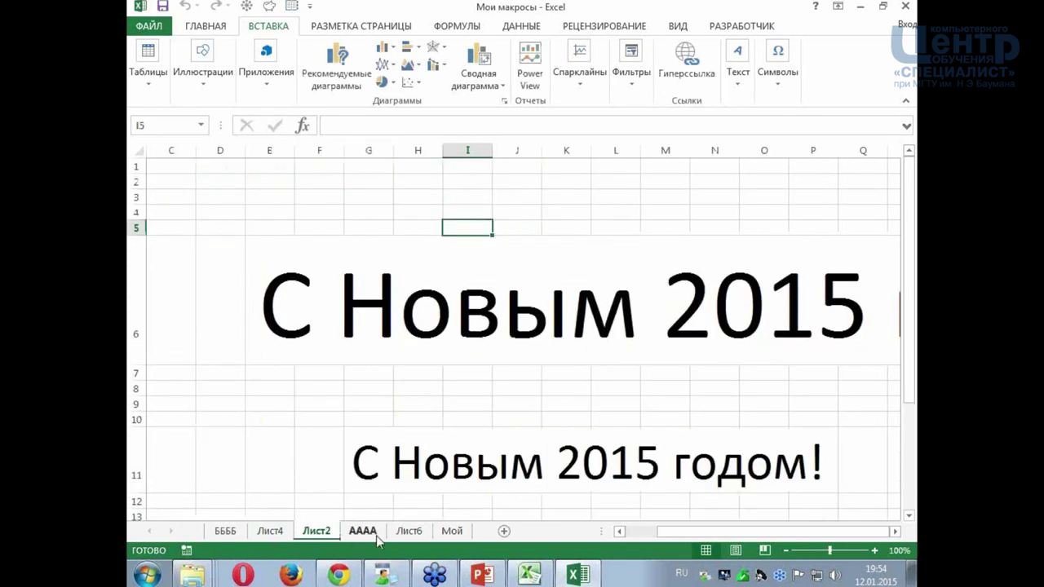
left_click(416, 421)
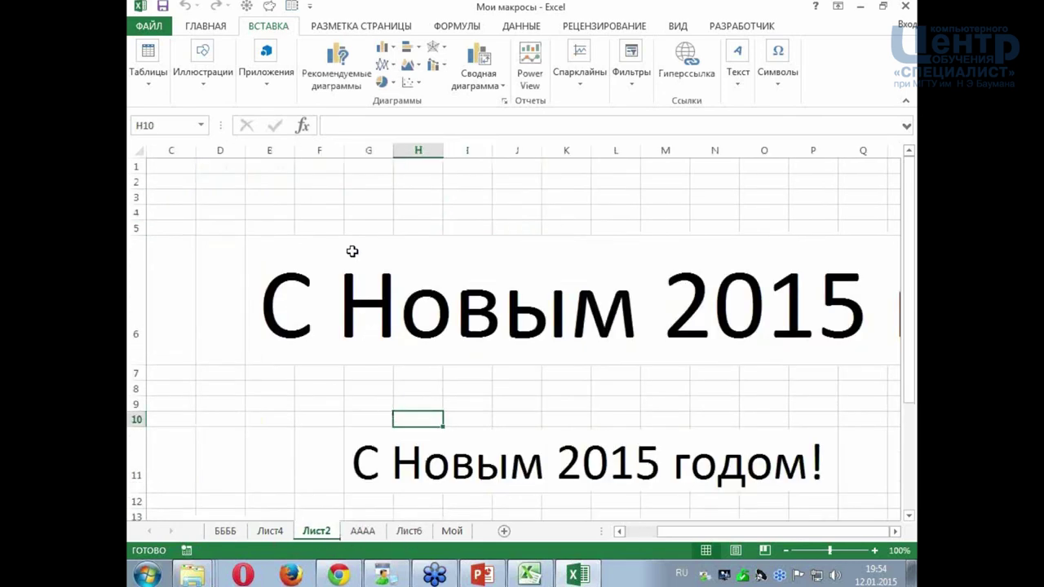
left_click(241, 251)
left_click(270, 531)
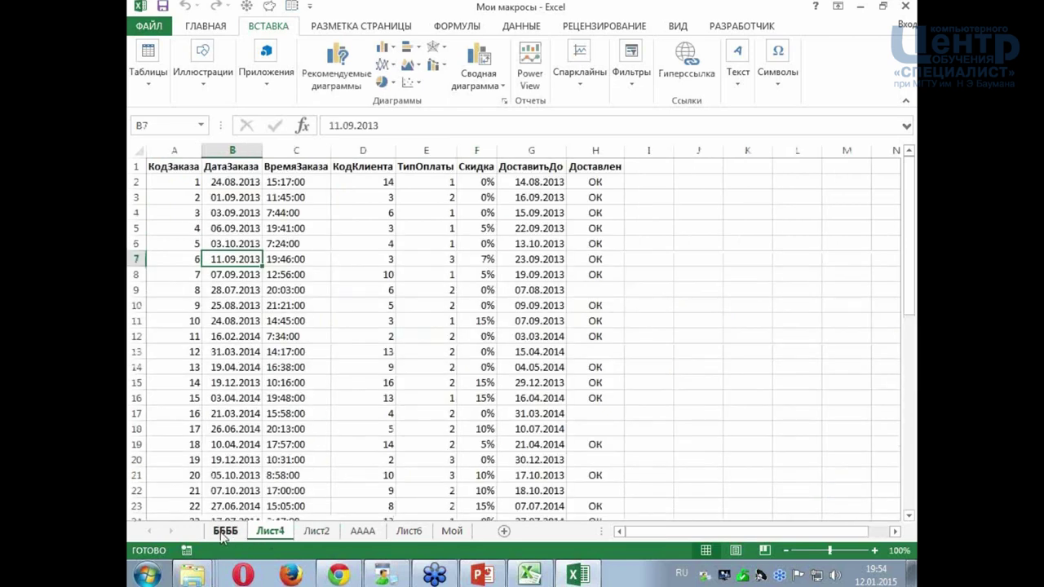
left_click(357, 386)
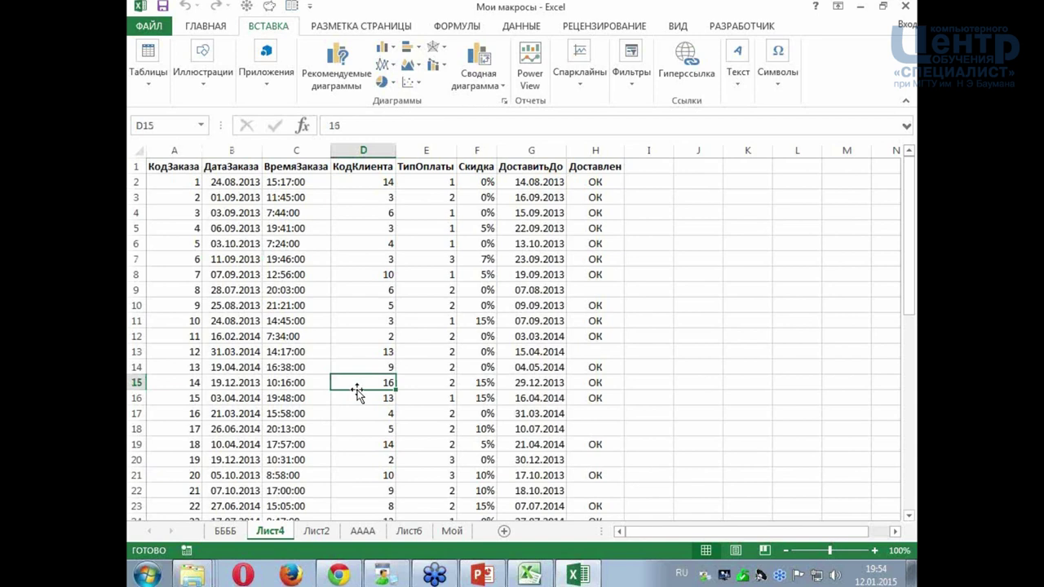
left_click(405, 287)
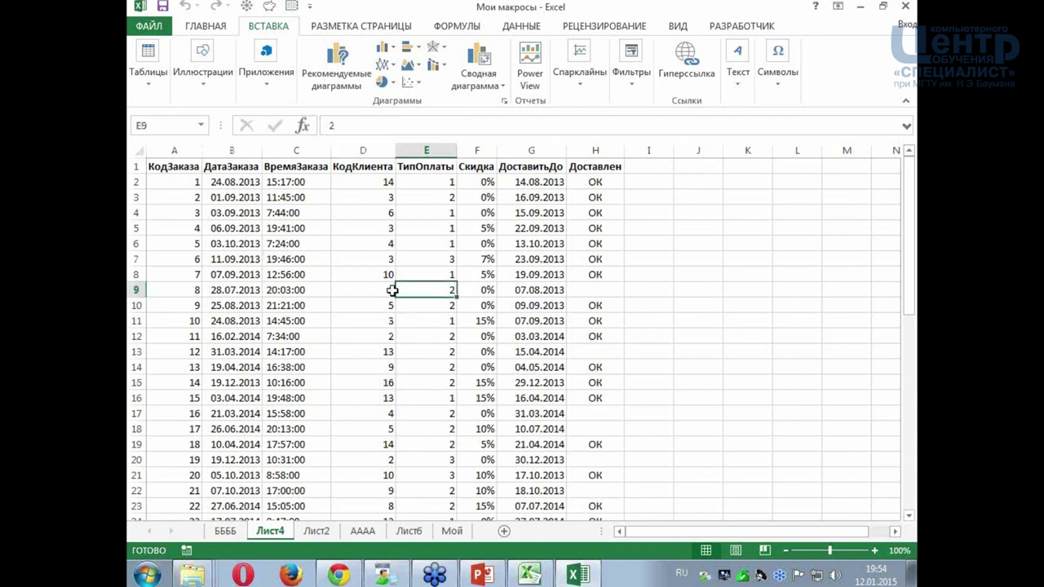
left_click(239, 289)
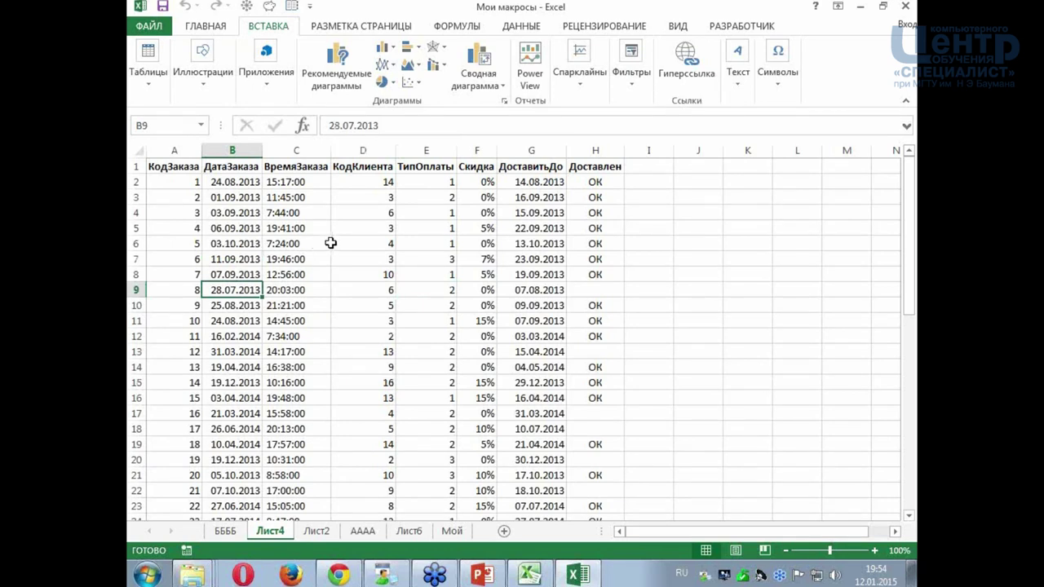
left_click(249, 226)
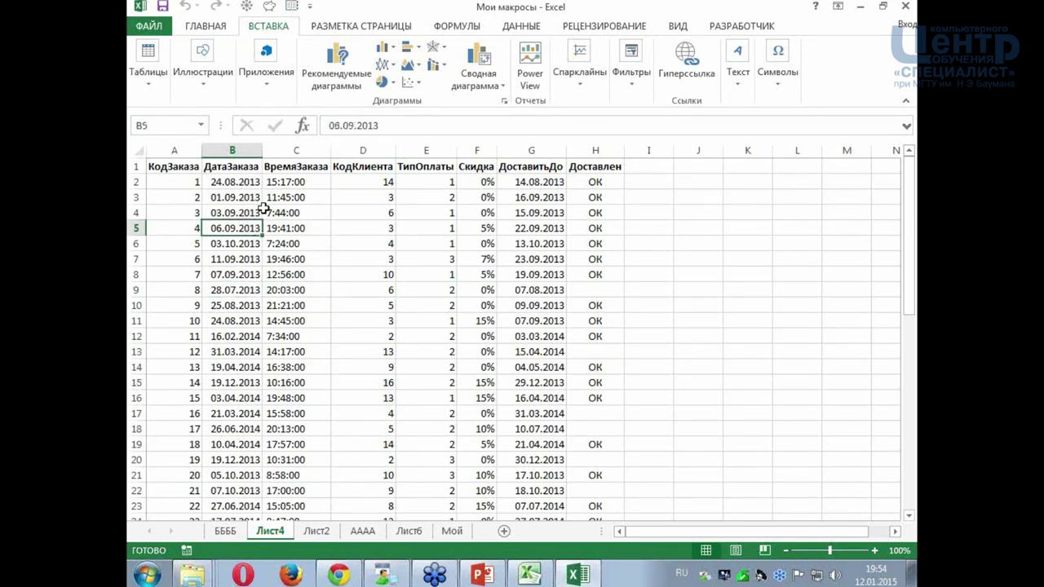
left_click(266, 211)
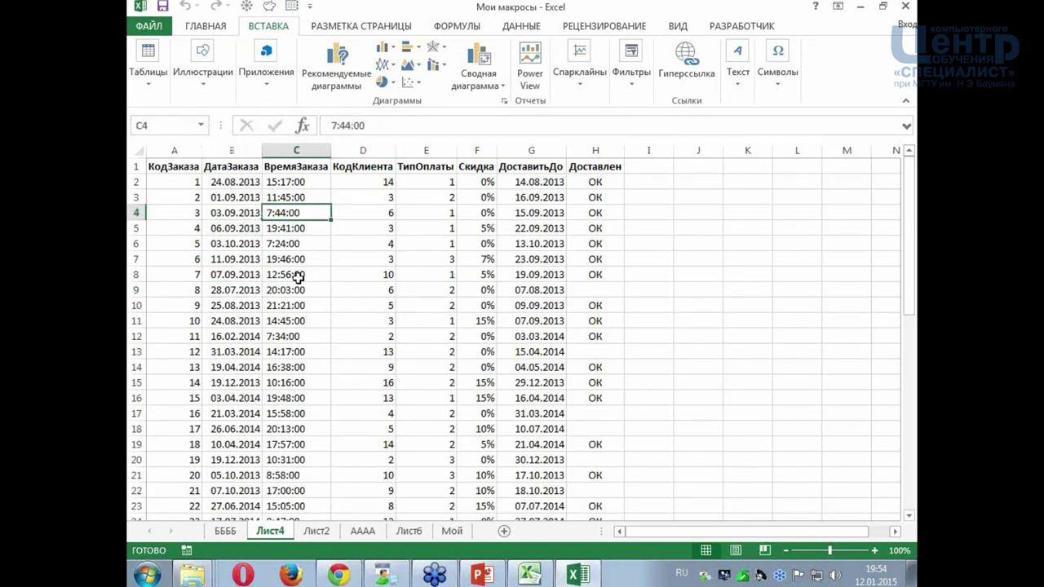
left_click(206, 27)
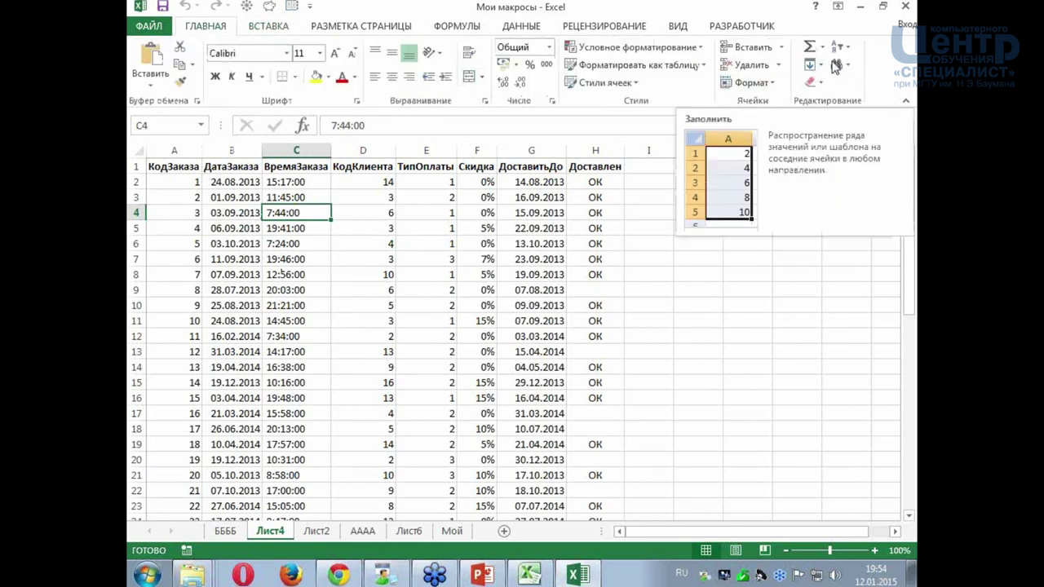
left_click(840, 46)
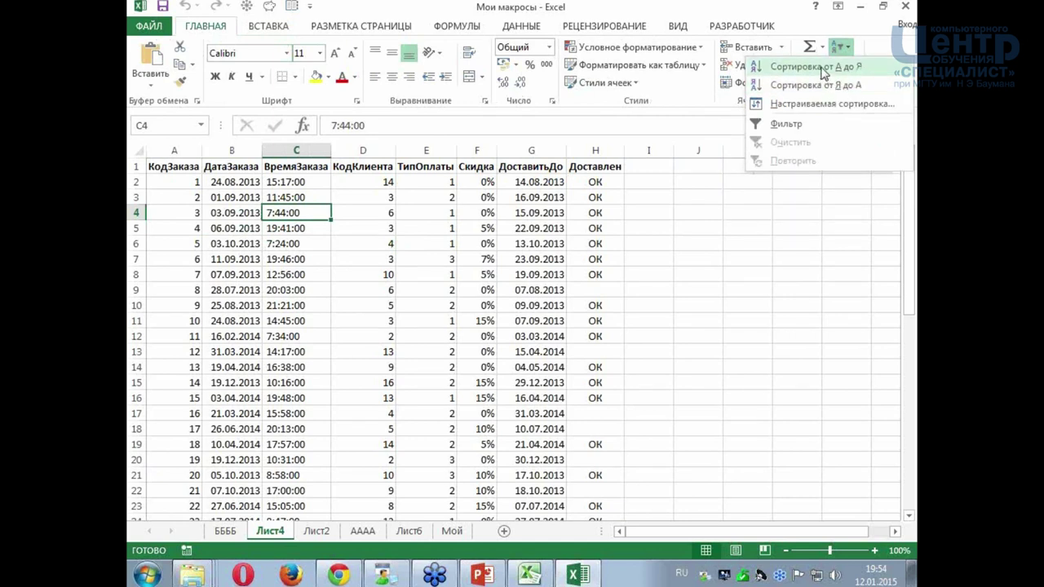
left_click(819, 84)
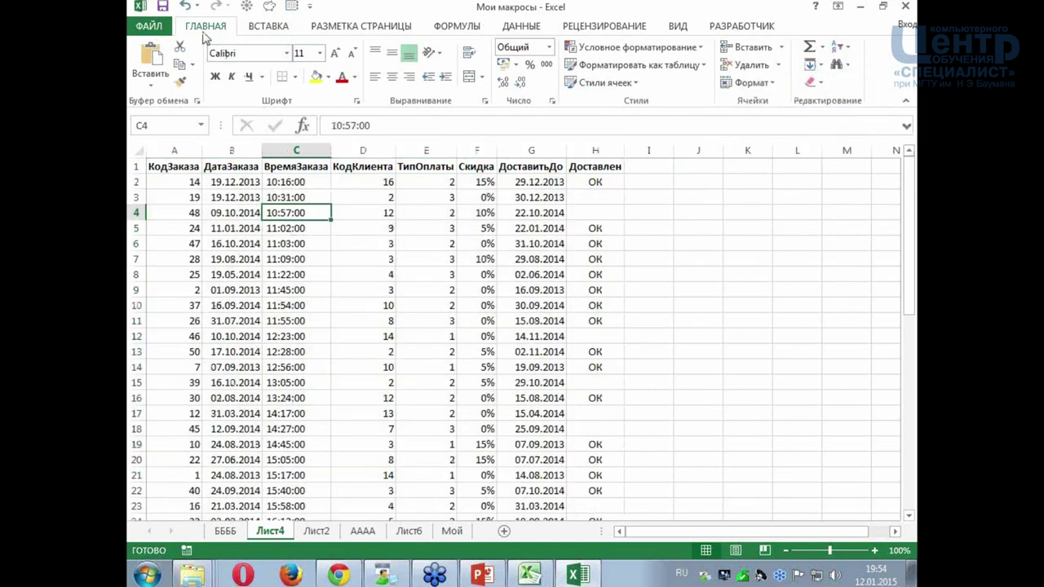
left_click(185, 6)
left_click(318, 256)
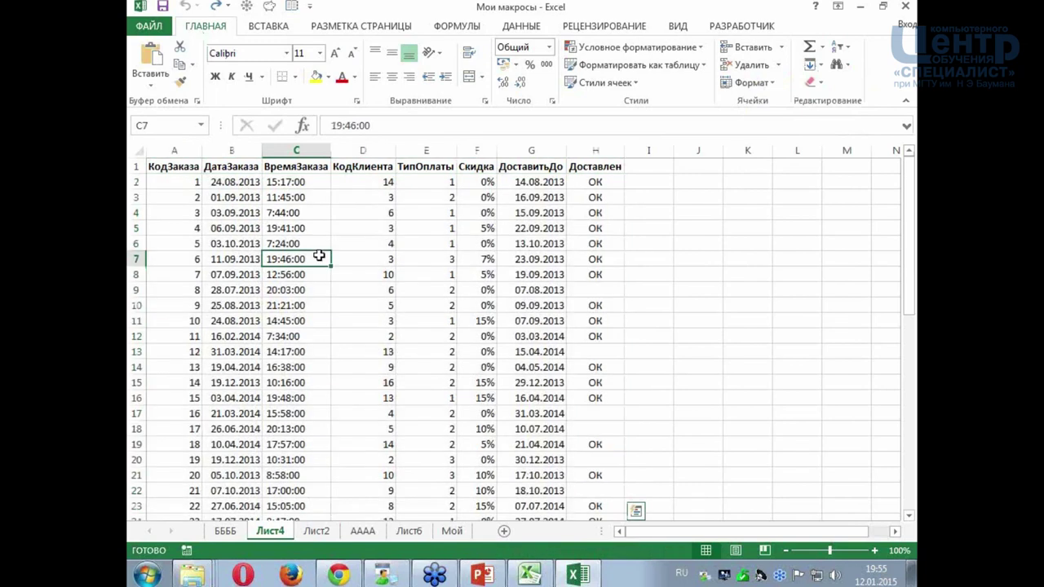
left_click(234, 306)
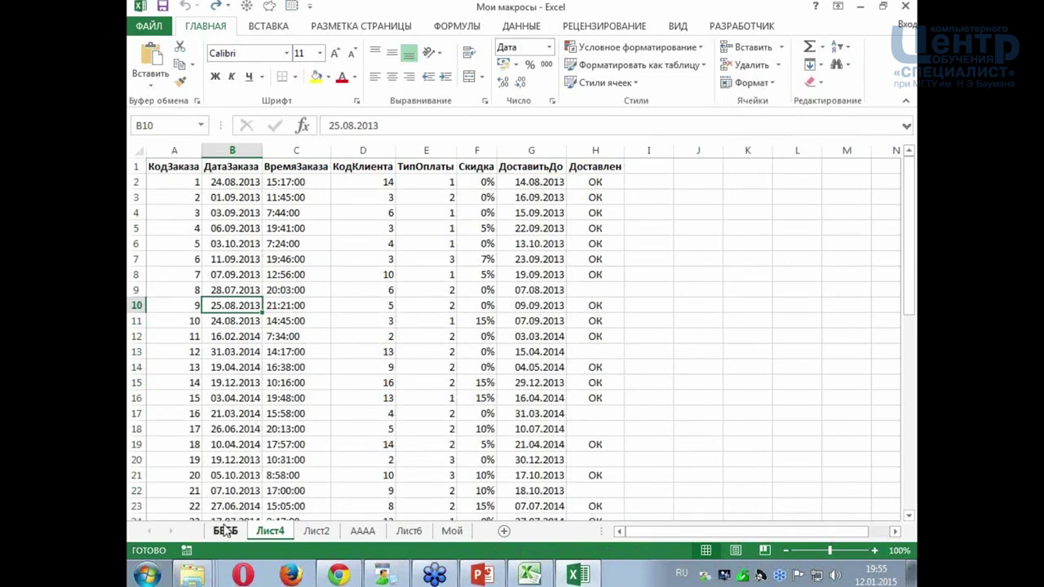
left_click(482, 368)
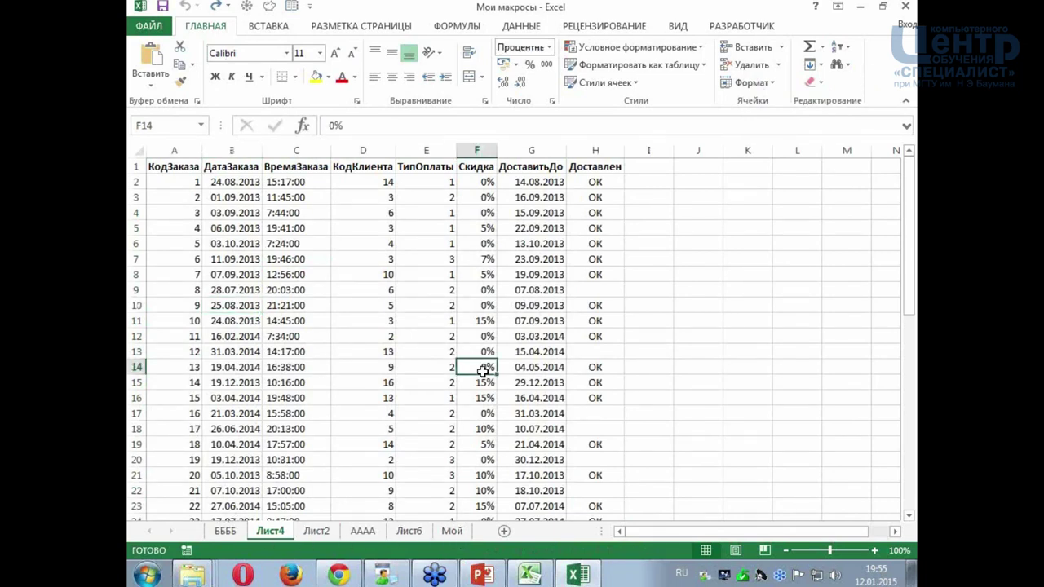
left_click(524, 259)
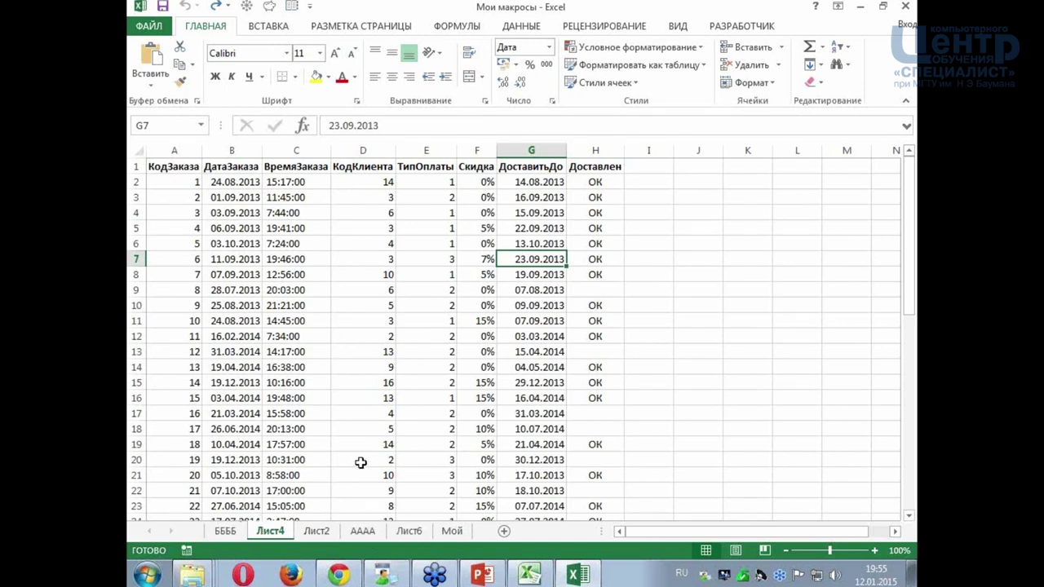
left_click(431, 440)
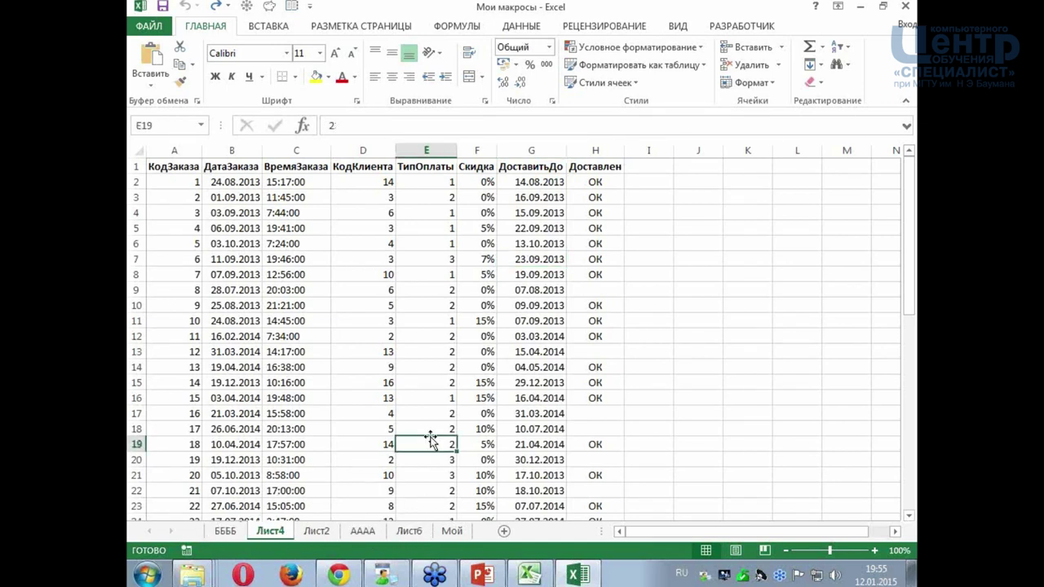
left_click(414, 531)
- Rename sheet Лист6 to ЯЯЯ
type("ЯЯЯ")
key("Return")
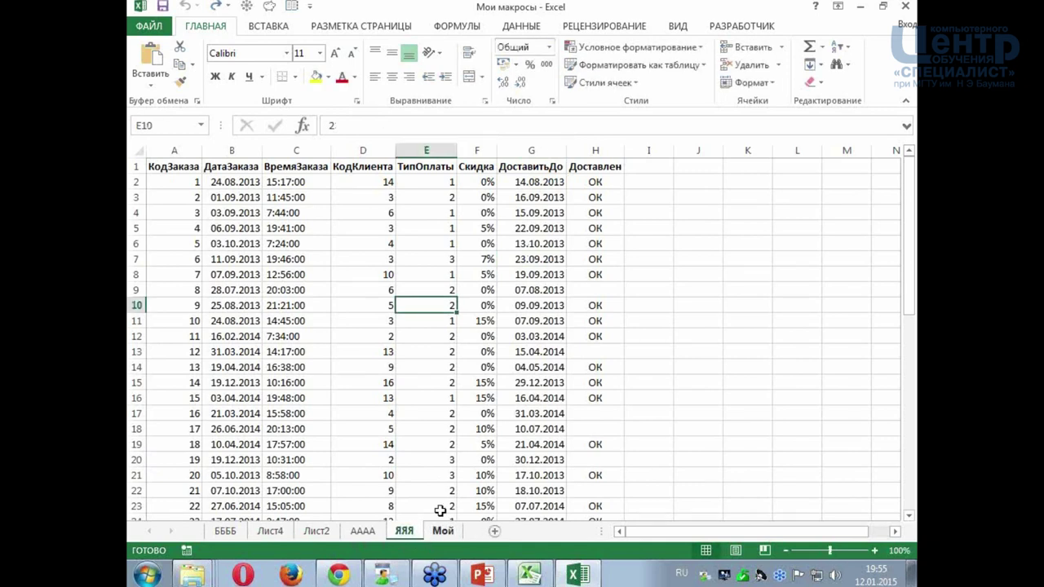
left_click(367, 383)
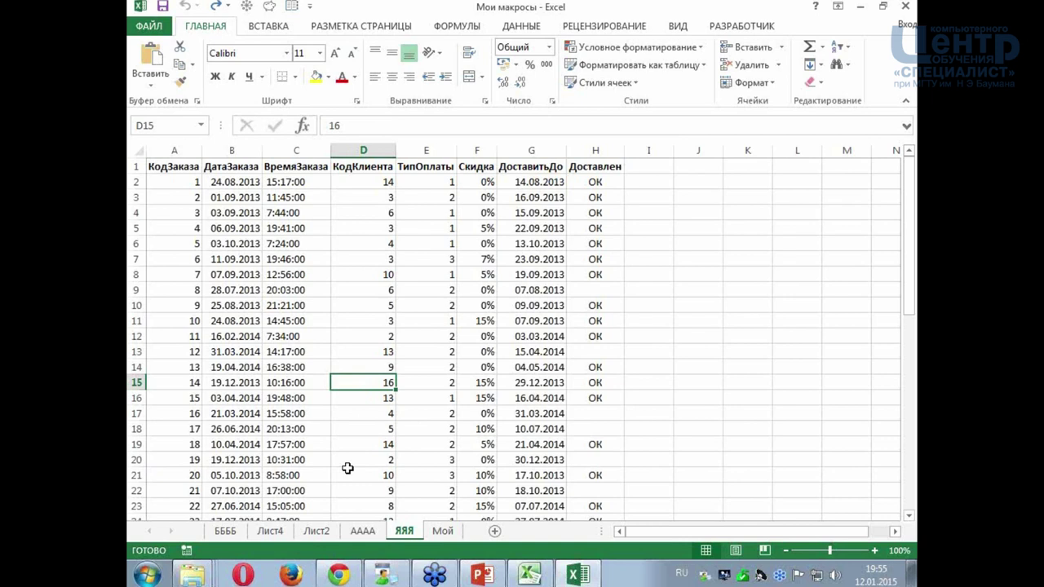
- Open Сортировка листов в книге in Notepad from the webinar folder and select the SortSheets code
right_click(192, 575)
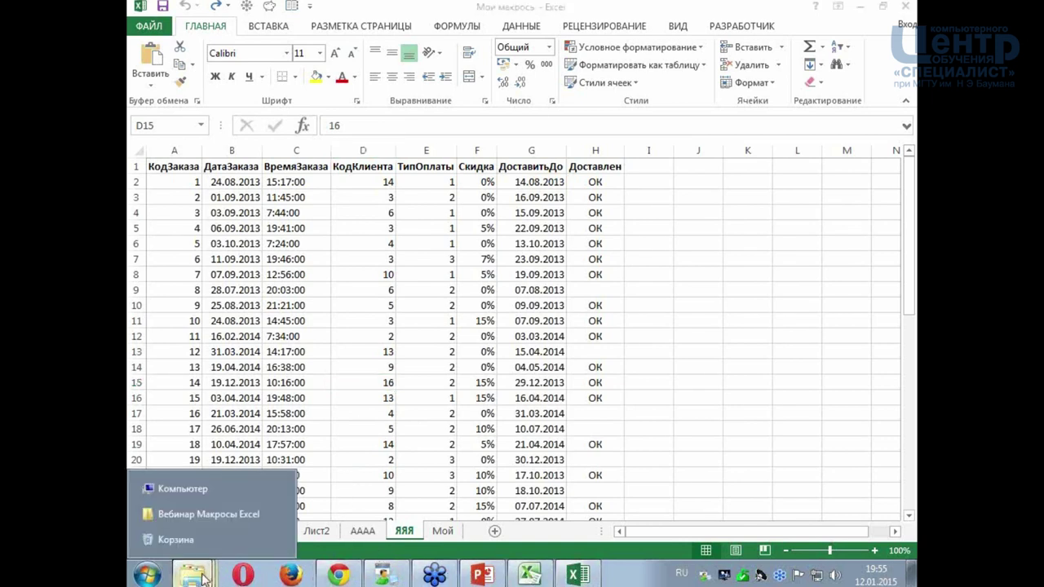
left_click(189, 519)
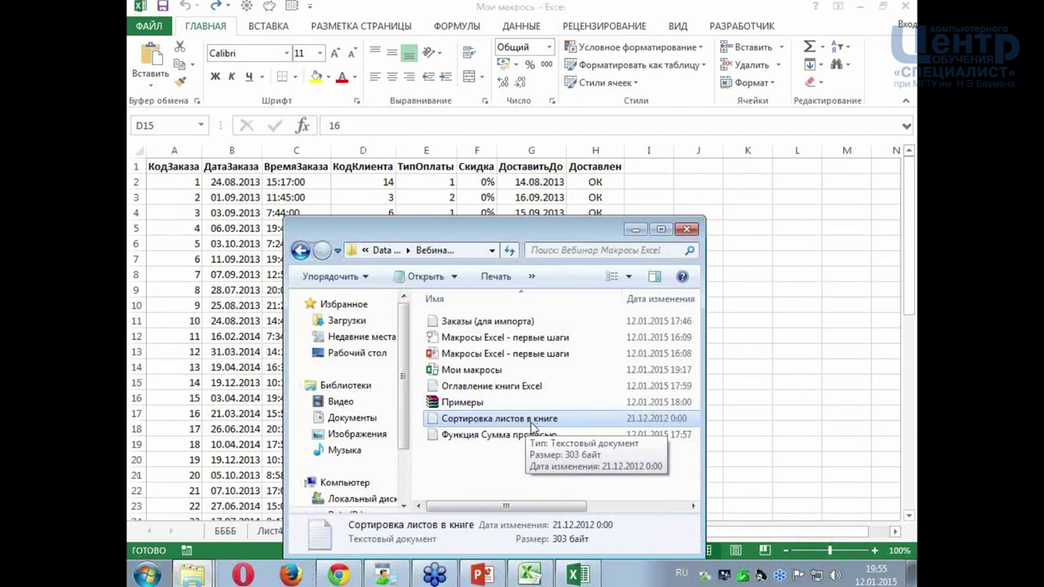
double_click(510, 426)
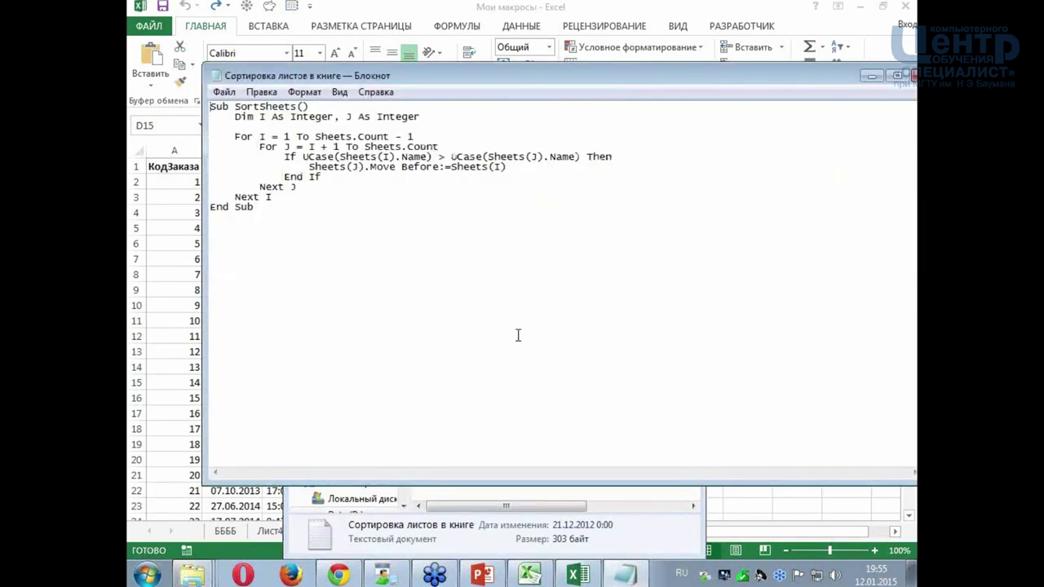
left_click_drag(259, 207, 198, 102)
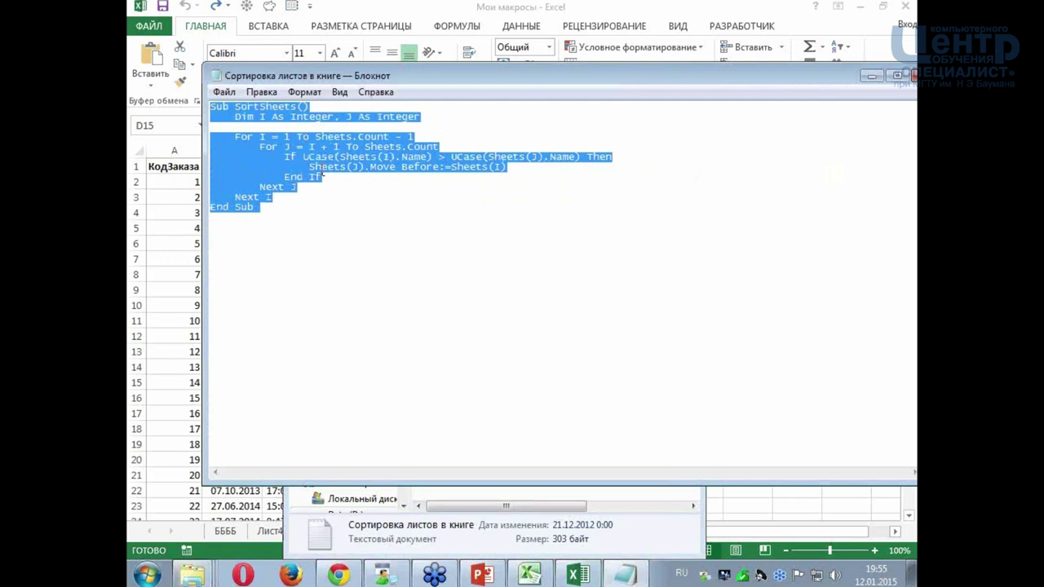
left_click(429, 10)
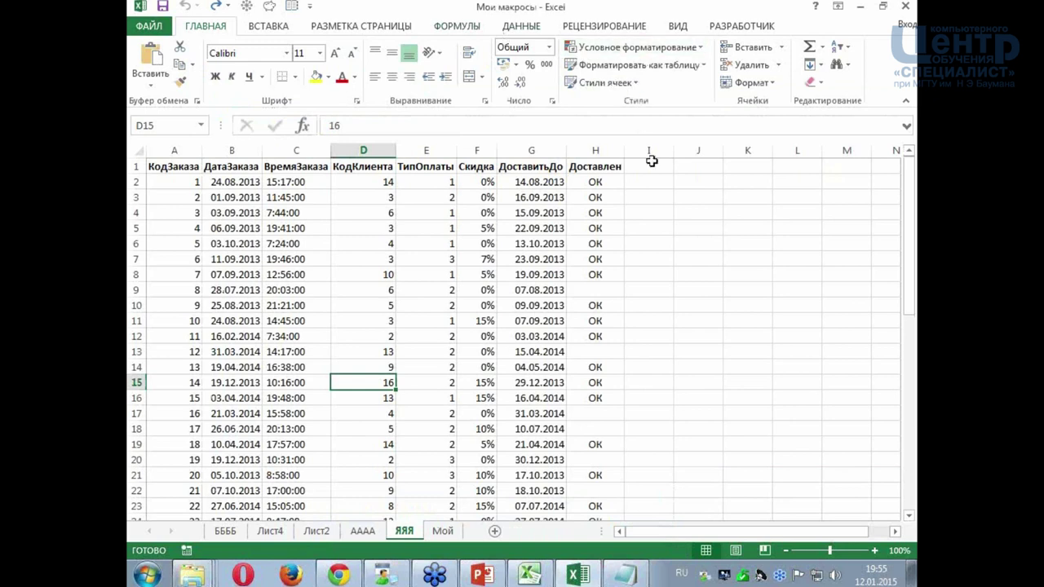
- On the Developer tab, check the macro list, then open the Visual Basic editor
left_click(679, 272)
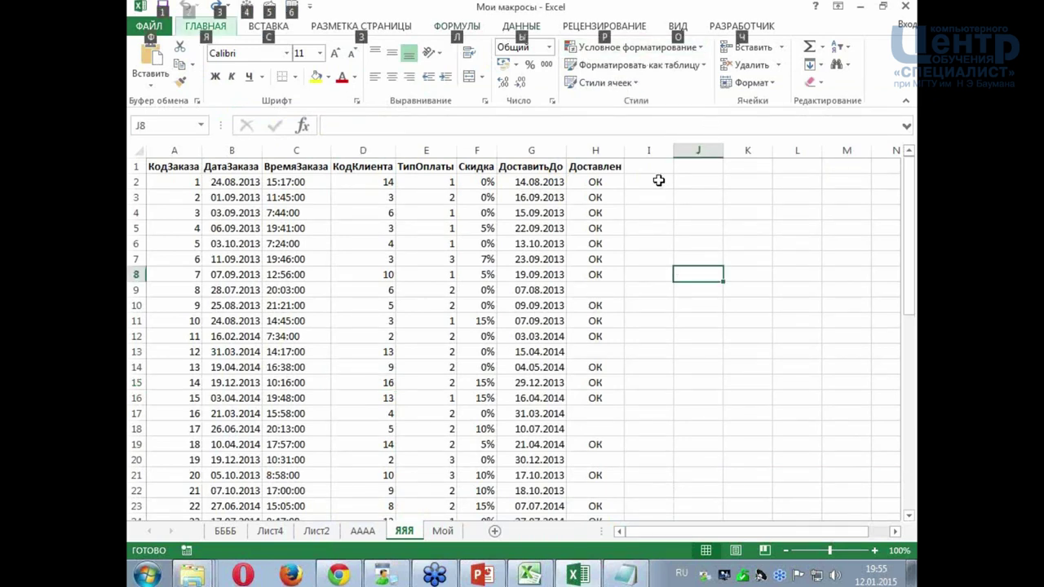
left_click(685, 244)
left_click(734, 31)
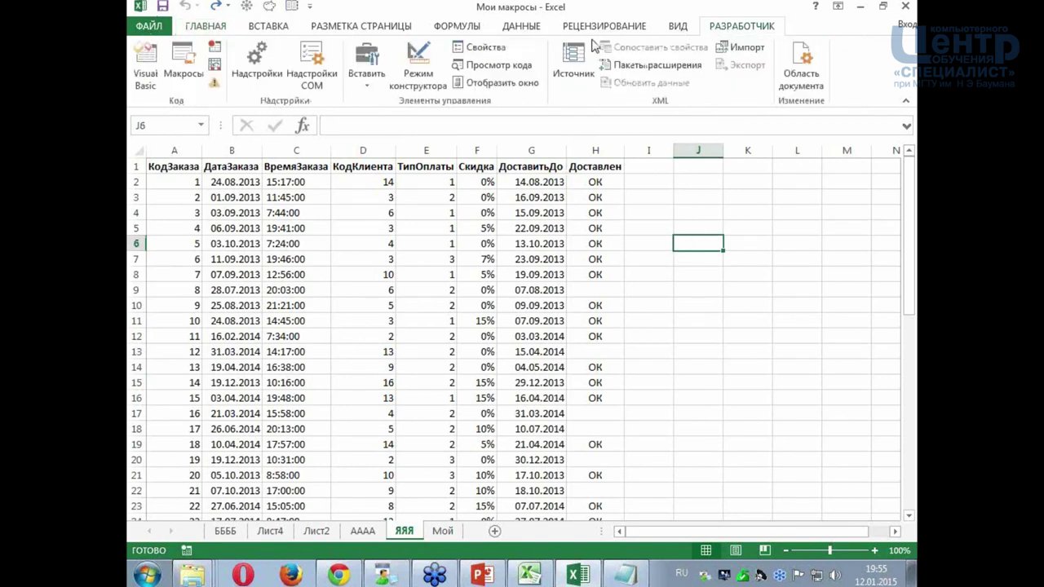
left_click(181, 72)
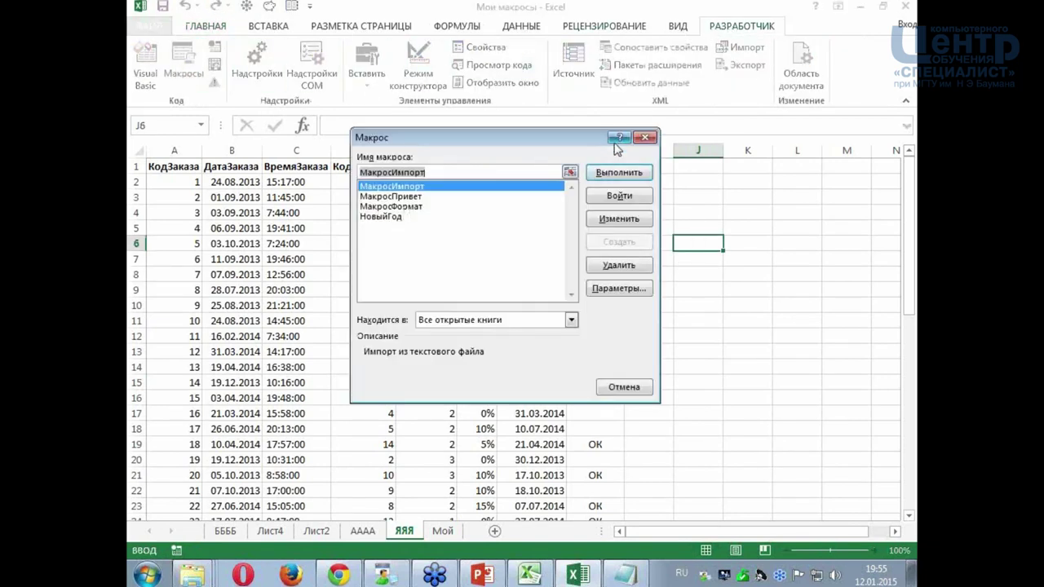
left_click(644, 137)
left_click(147, 77)
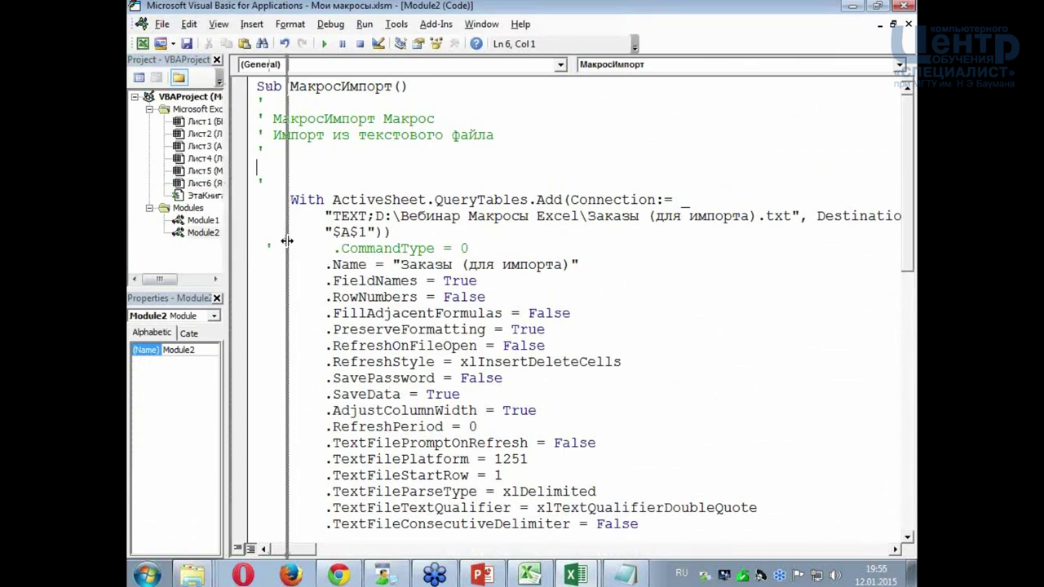
left_click_drag(228, 237, 287, 237)
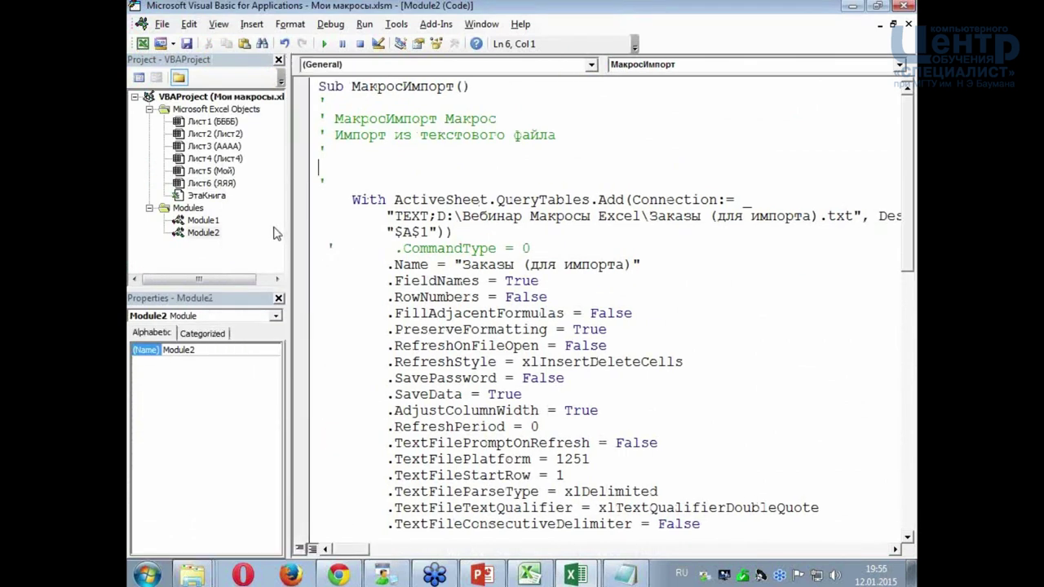
- Insert a new empty module into the project
left_click(258, 27)
left_click(269, 77)
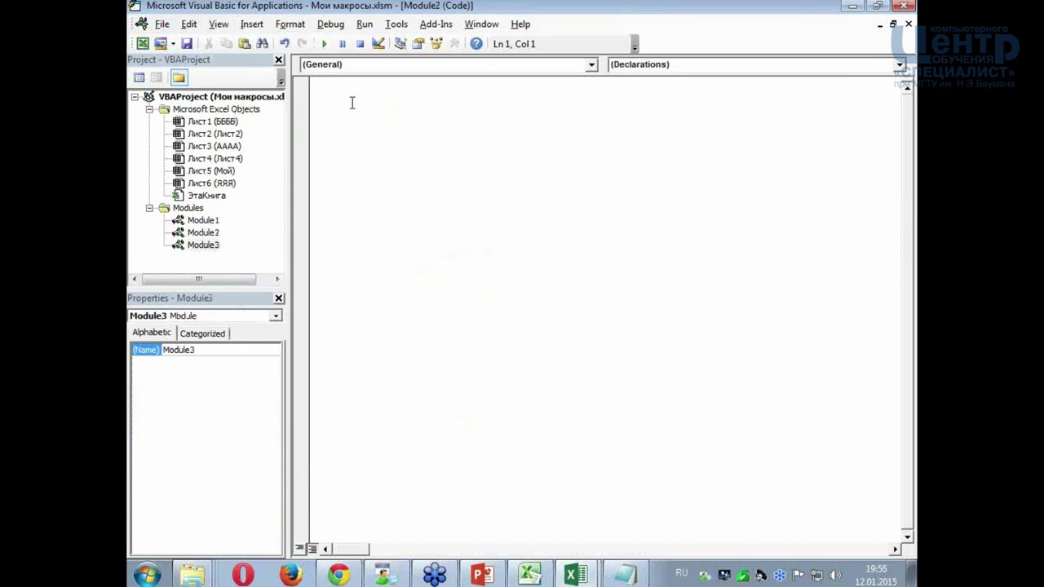
left_click(252, 23)
left_click(310, 77)
- Copy the SortSheets code from Notepad and paste it into the new Module3
left_click(624, 575)
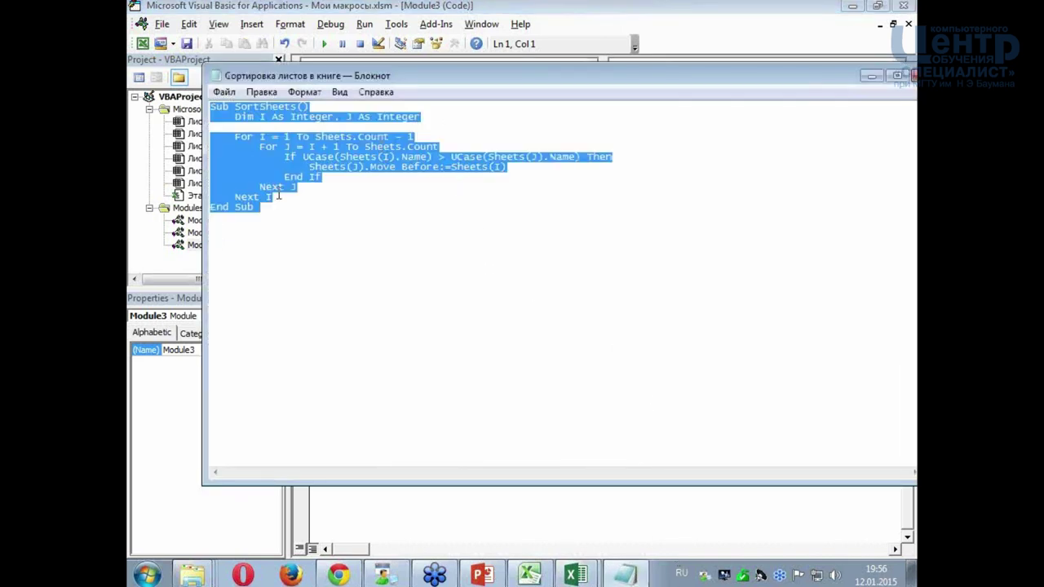
right_click(310, 149)
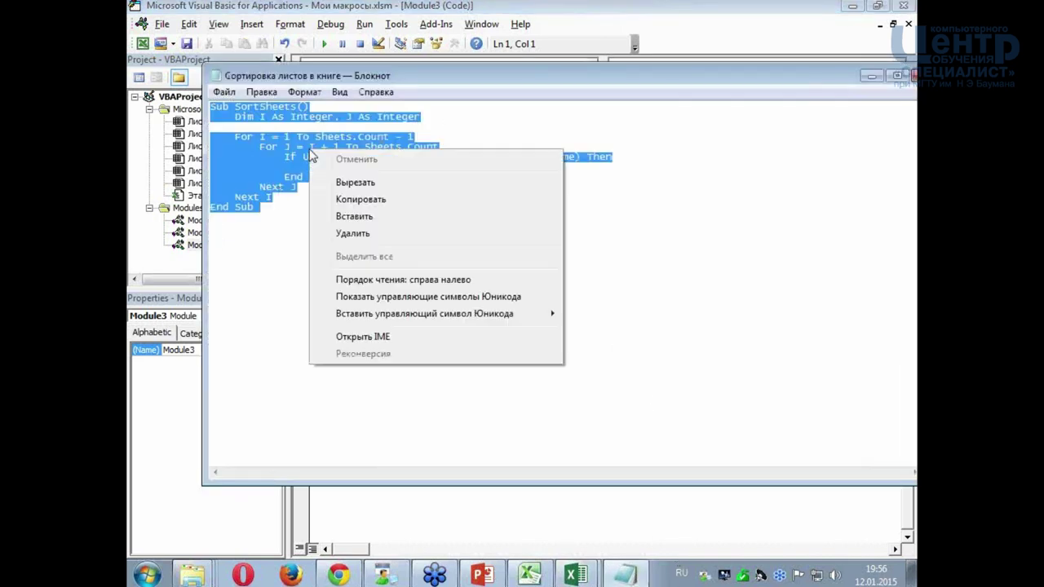
left_click(358, 199)
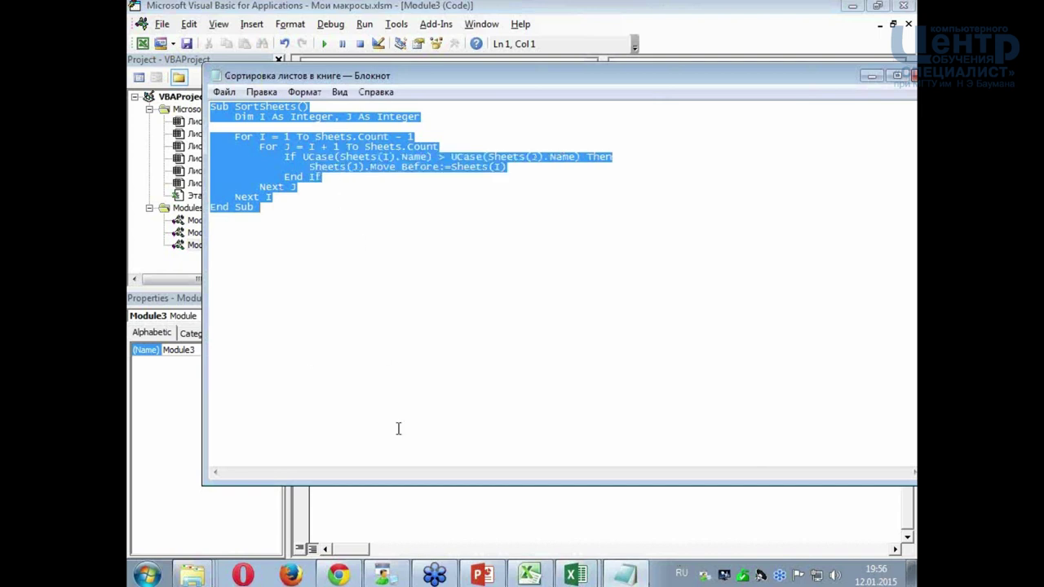
left_click(424, 503)
right_click(363, 156)
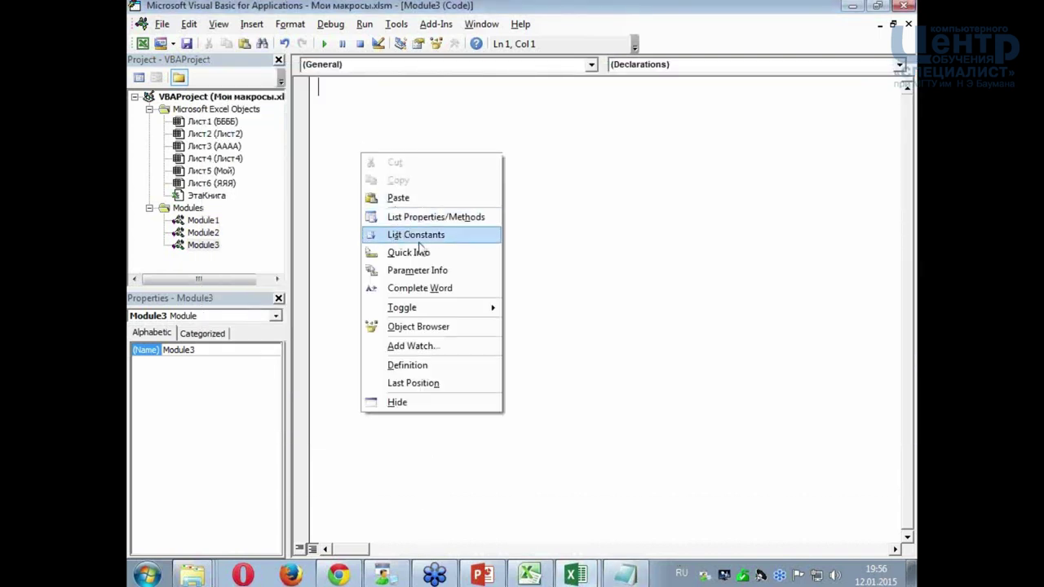
left_click(402, 198)
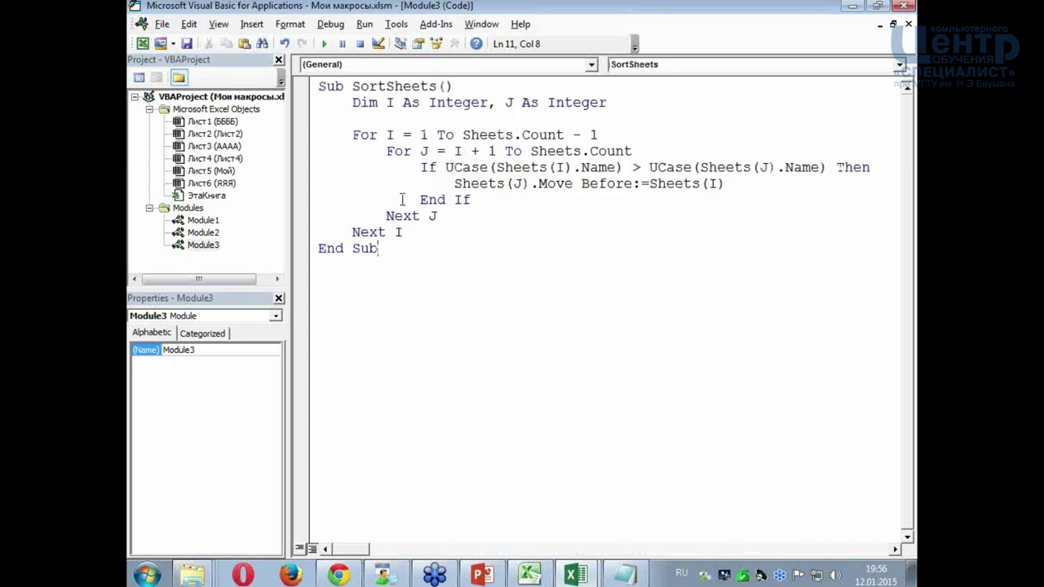
- Review the pasted SortSheets code, from the For J loop to the Sheets(J).Move line
left_click(455, 151)
left_click_drag(289, 217, 229, 216)
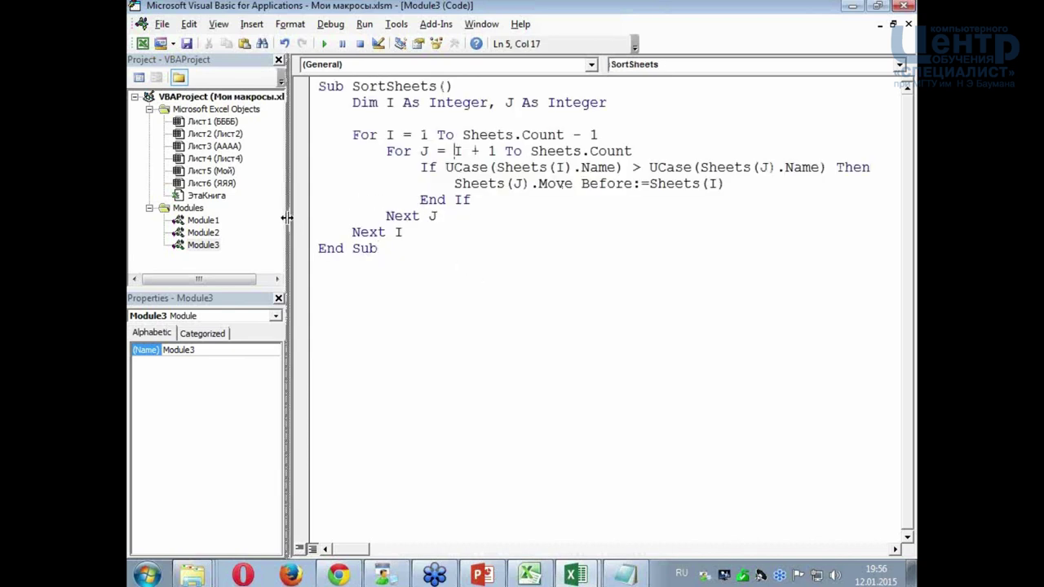
left_click(346, 198)
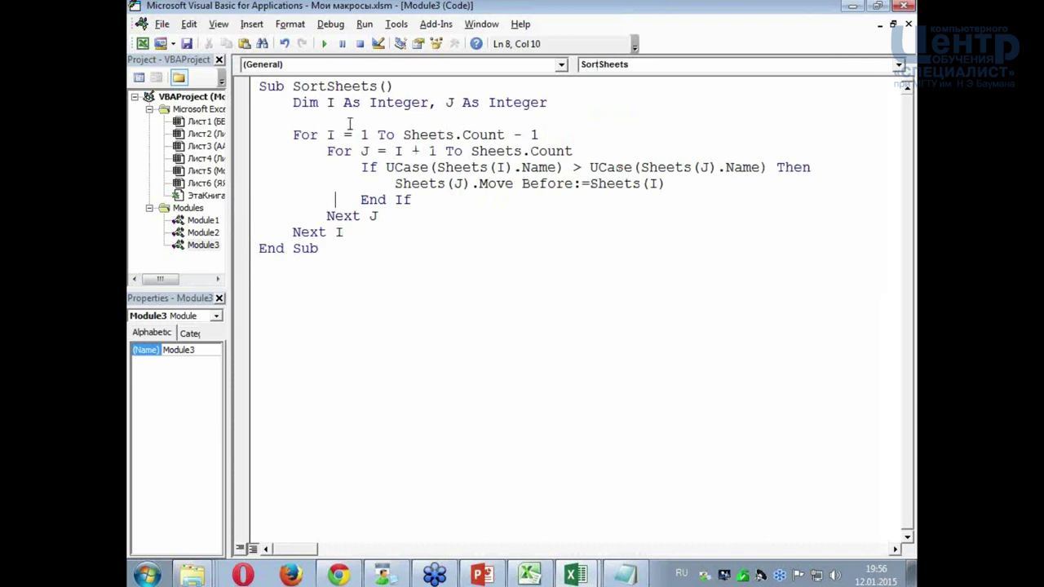
left_click(455, 183)
left_click_drag(367, 233, 254, 104)
left_click(397, 140)
- Close the VBA editor, check the macro list, and close the sorting Notepad file
left_click(904, 5)
left_click(390, 353)
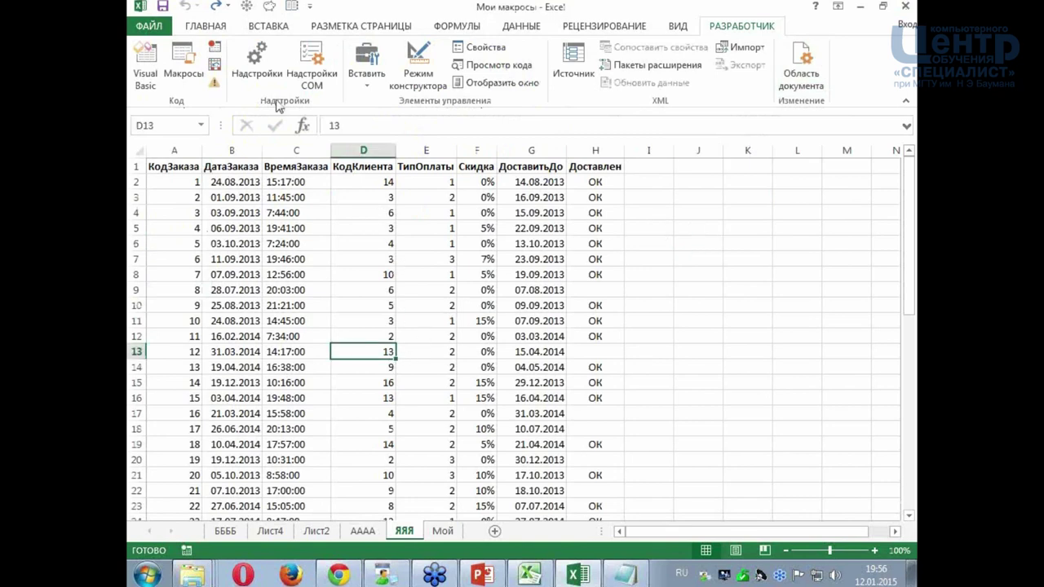
left_click(186, 70)
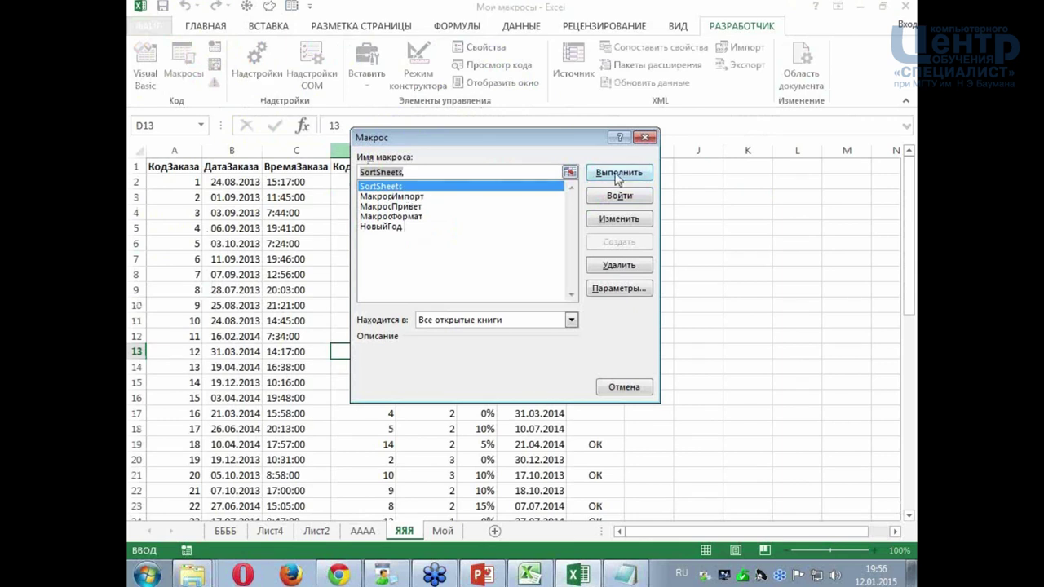
left_click(645, 137)
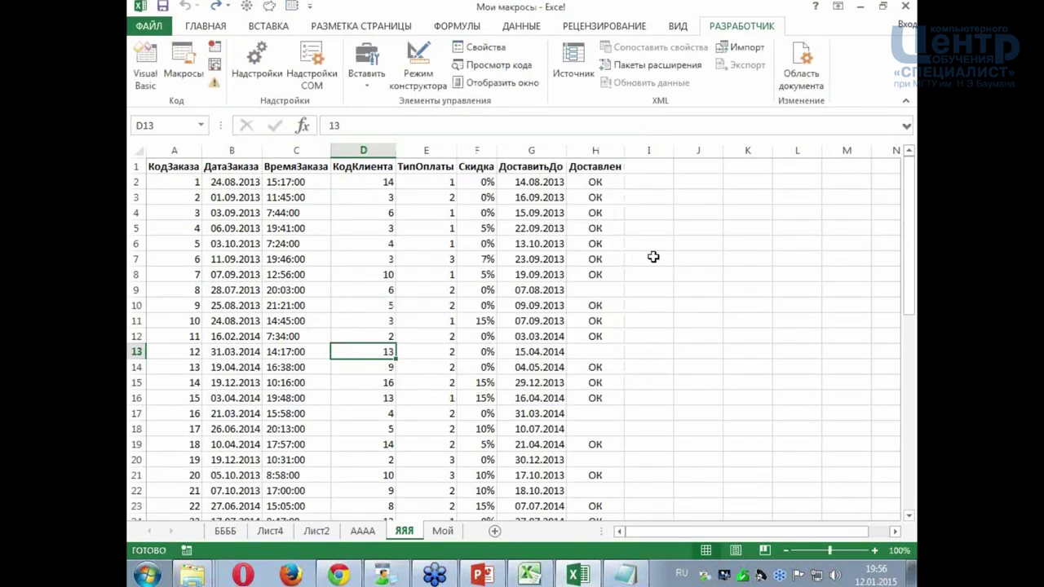
left_click(633, 574)
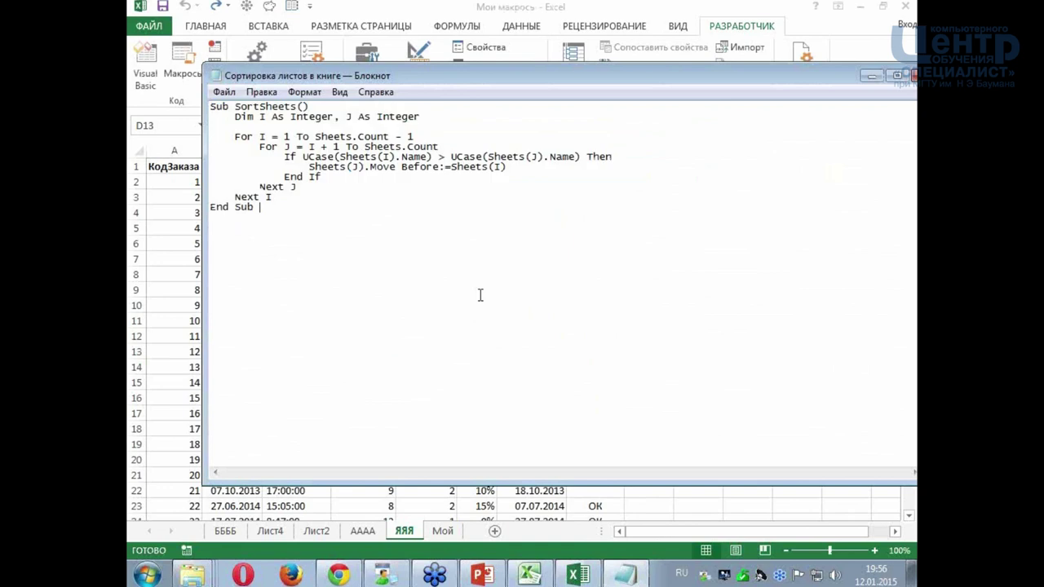
double_click(244, 107)
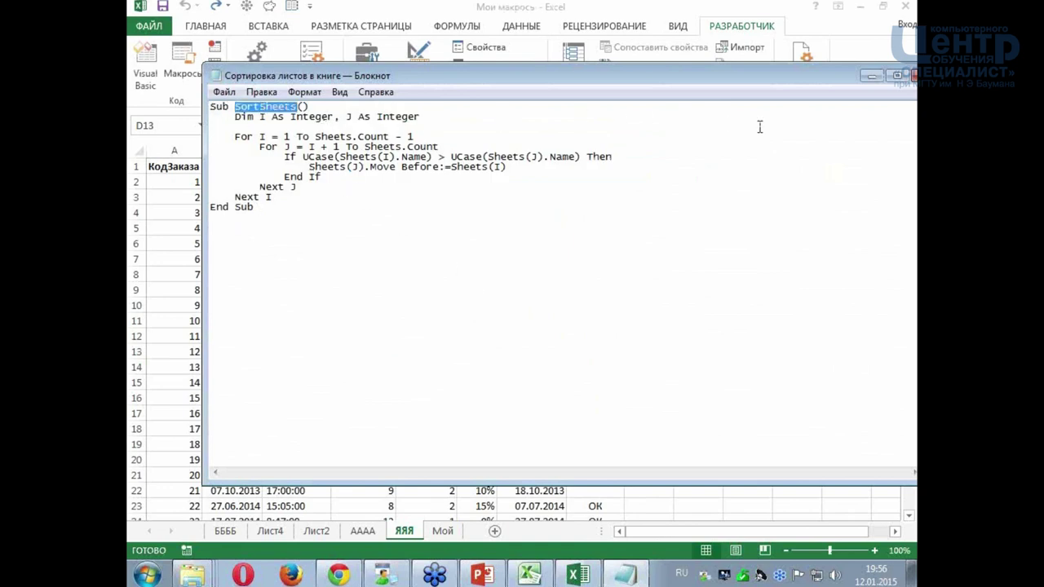
left_click(913, 75)
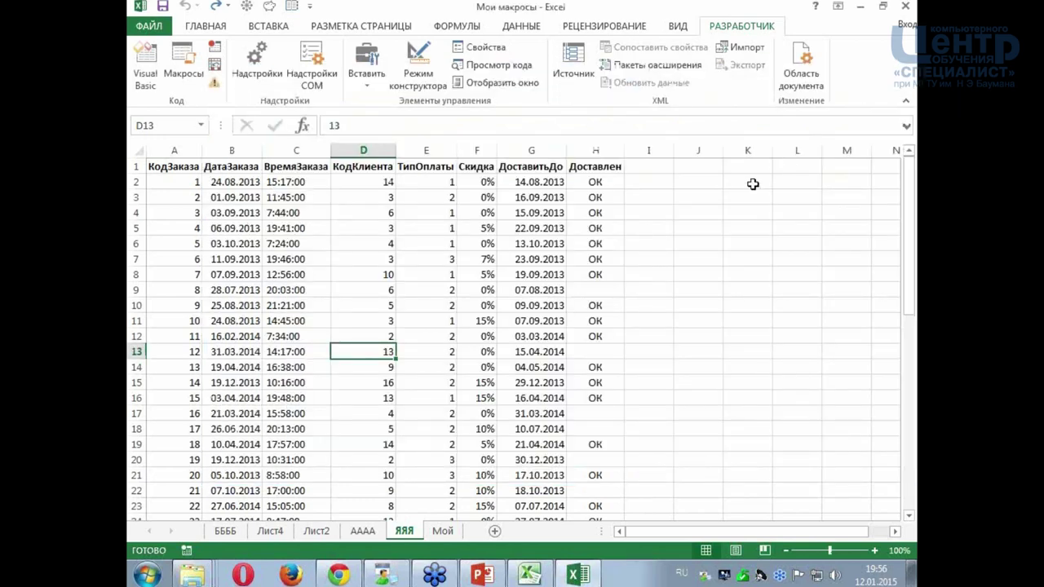
- Run the SortSheets macro from Developer > Macros
left_click(406, 261)
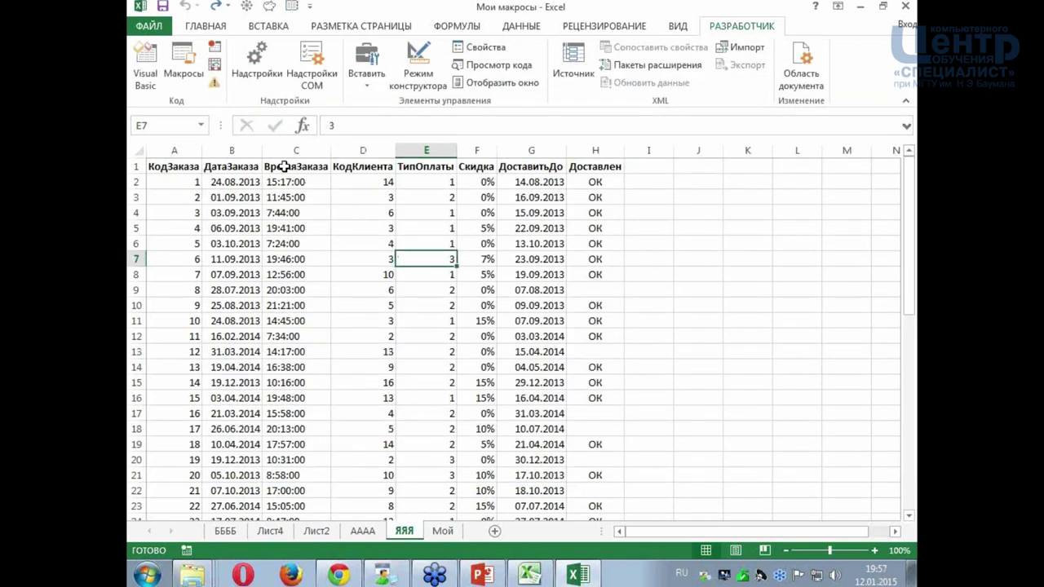
left_click(184, 88)
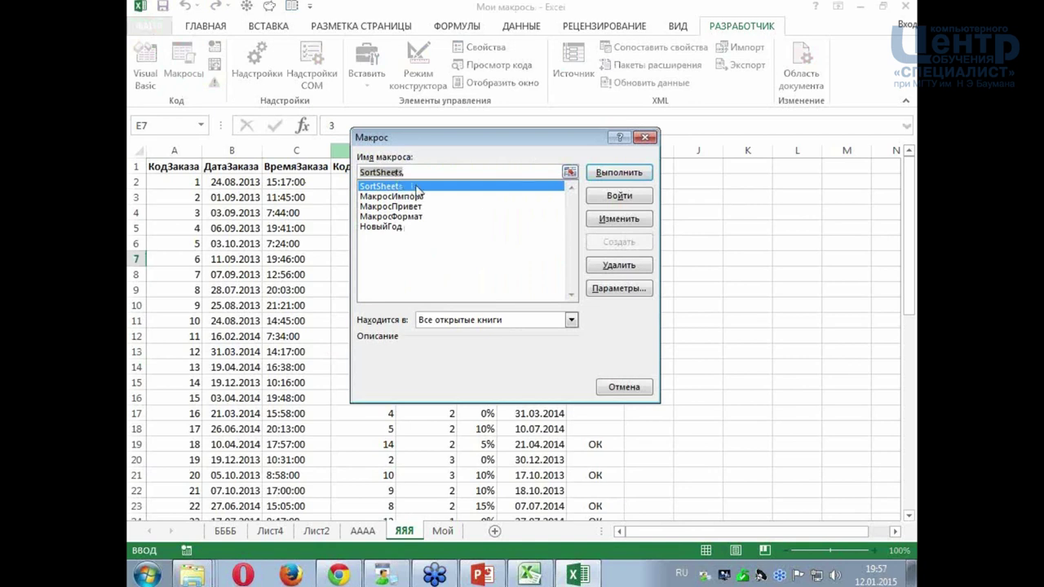
left_click(604, 173)
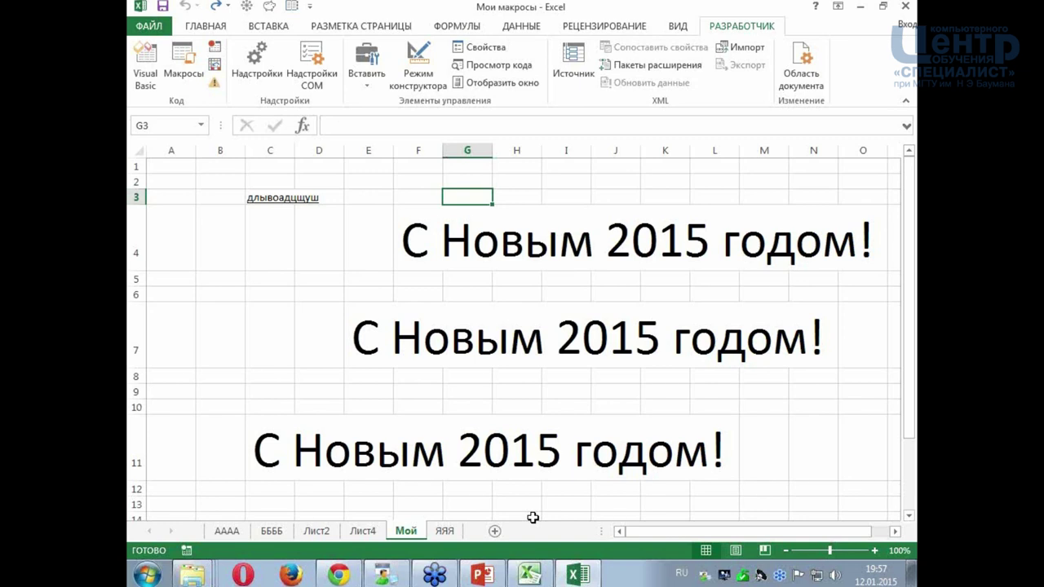
right_click(199, 577)
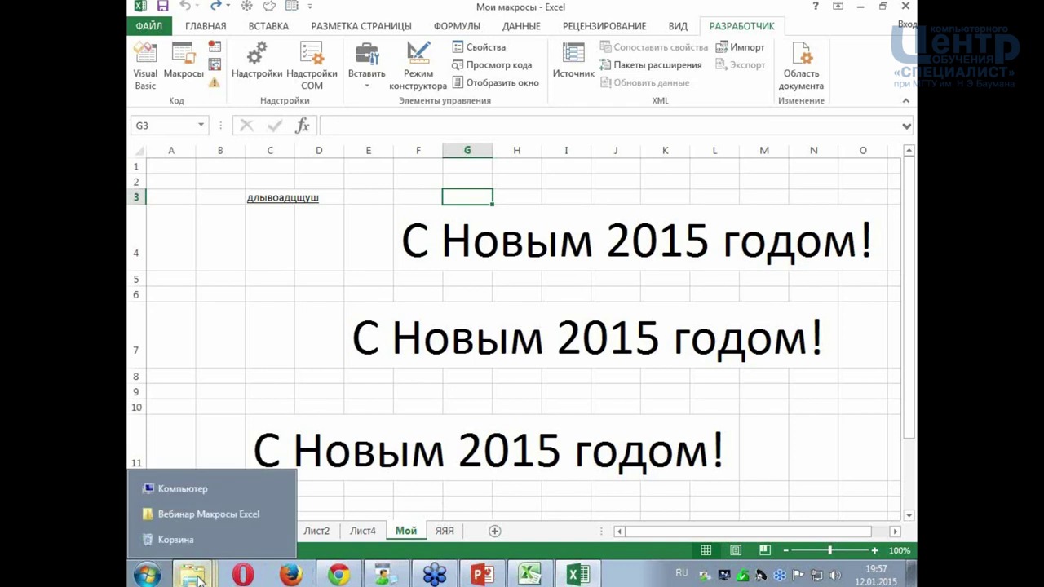
left_click(198, 514)
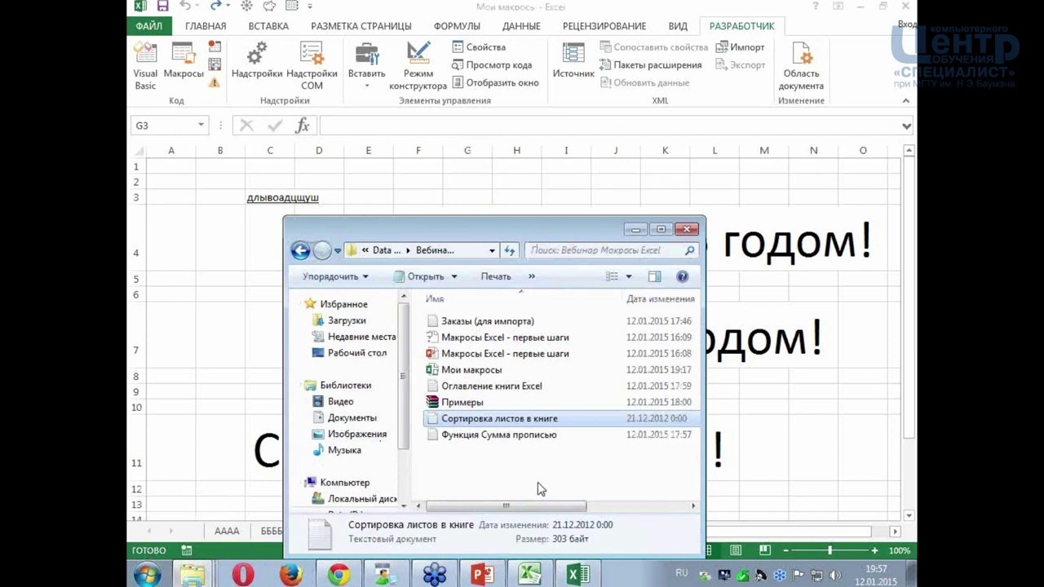
left_click(482, 388)
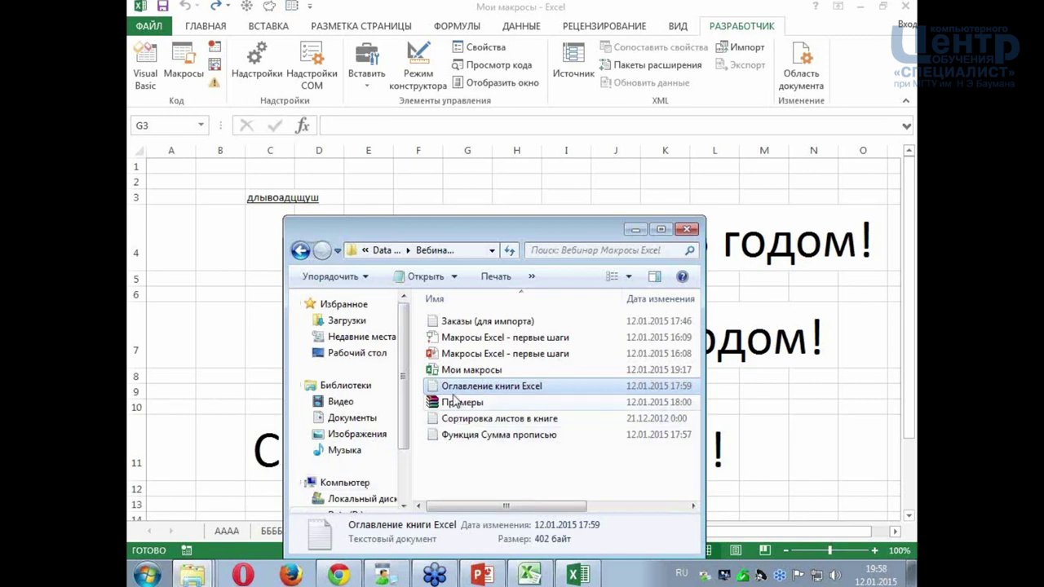
double_click(462, 387)
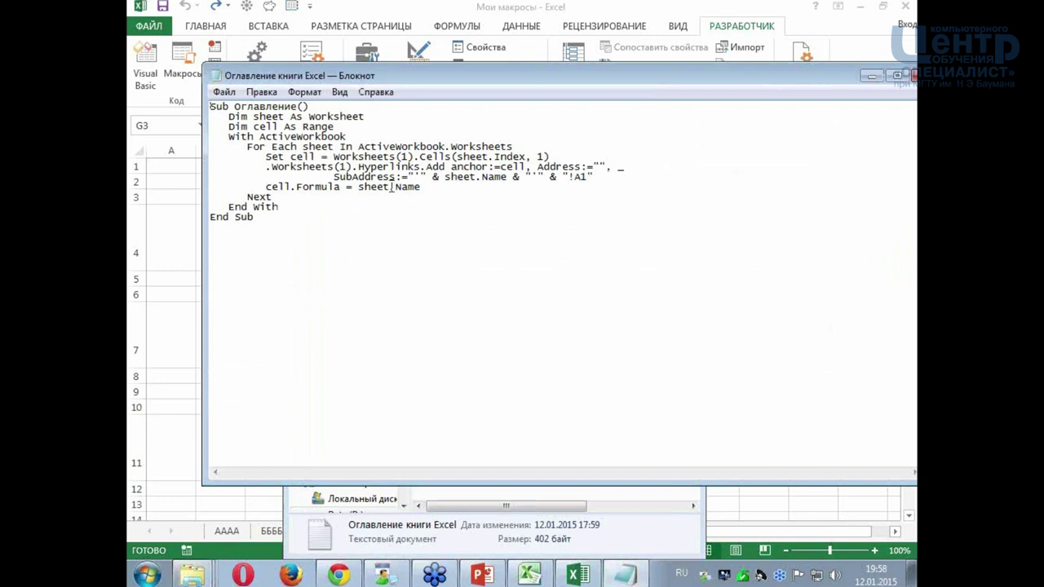
double_click(391, 168)
left_click(479, 221)
left_click_drag(224, 177, 204, 108)
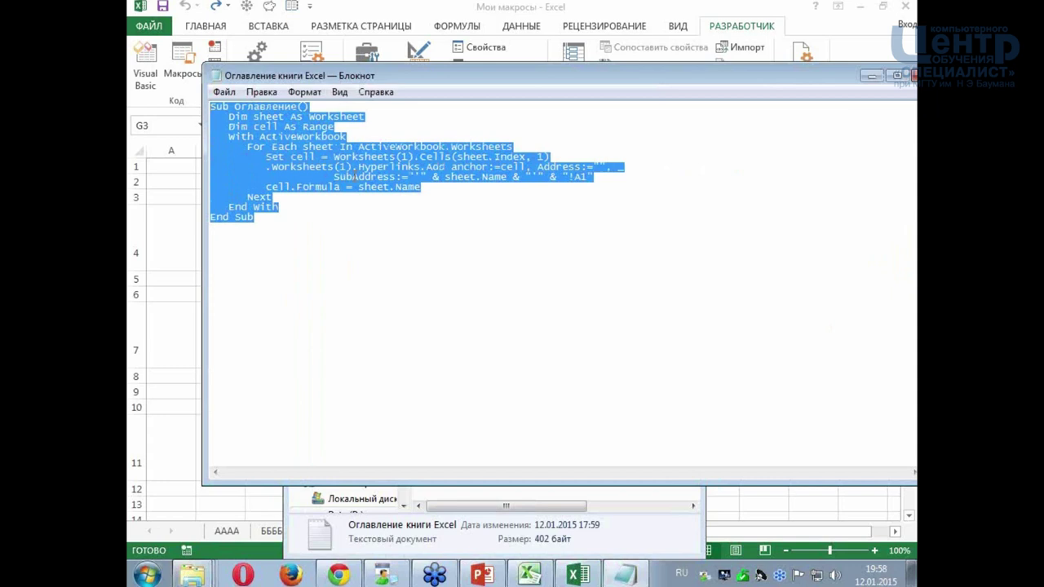
left_click(911, 75)
key("alt+Tab")
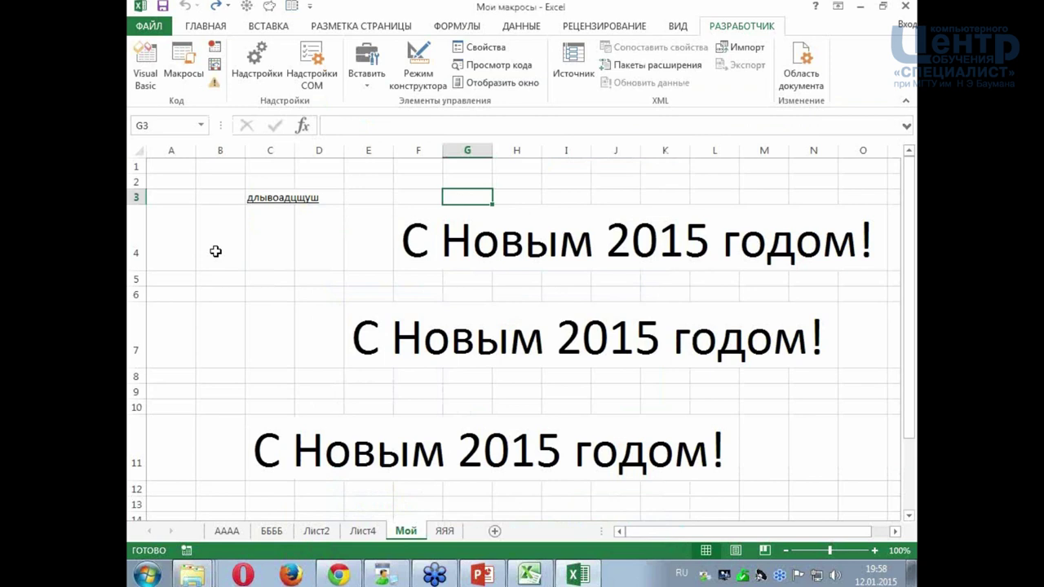
- Paste the Оглавление macro below SortSheets in Module3, then open Excel's macro list
key("alt+F11")
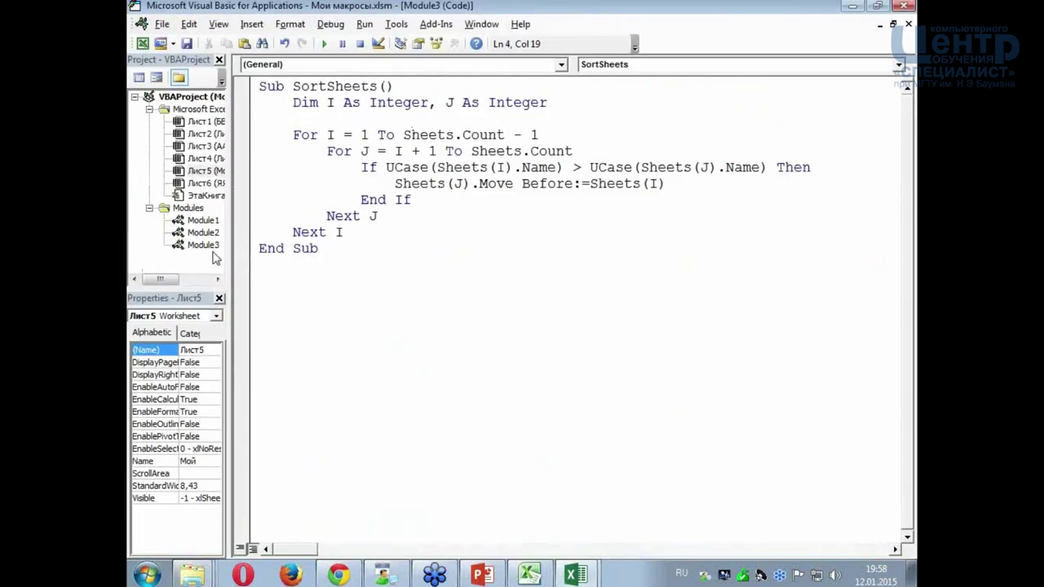
key("Return")
key("Return")
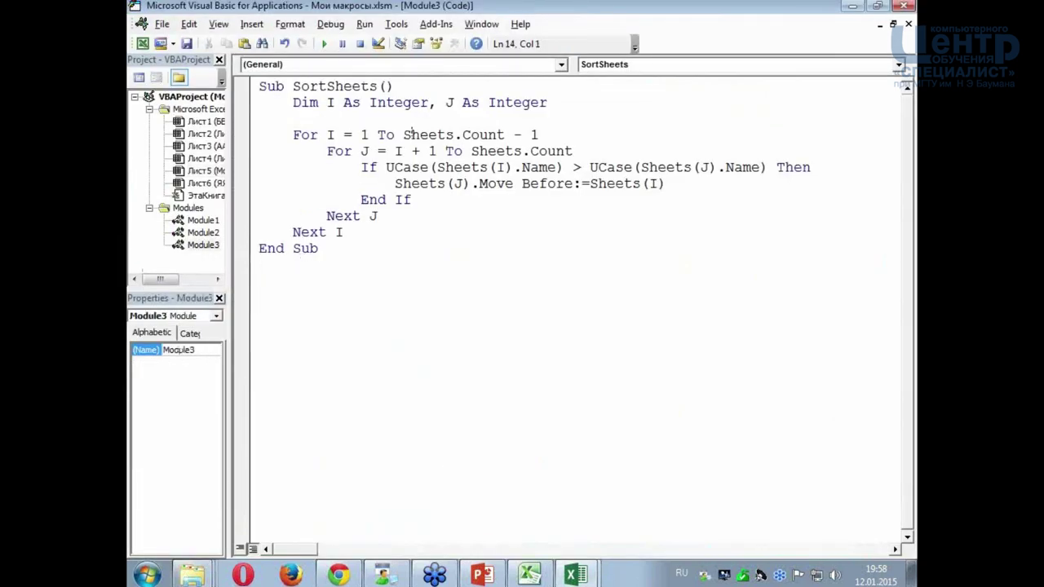
type("Sub Оглавление()    Dim sheet As Worksheet    Dim cell As Range    With ActiveWorkbook       For Each sheet In ActiveWorkbook.Worksheets          Set cell = Worksheets(1).Cells(sheet.Index, 1)          .Worksheets(1).Hyperlinks.Add anchor:=cell, Address:=\"\", _                     SubAddress:=\"'\" & sheet.Name & \"'\" & \"!A1\"          cell.Formula = sheet.Name       Next    End With End Sub")
left_click(369, 361)
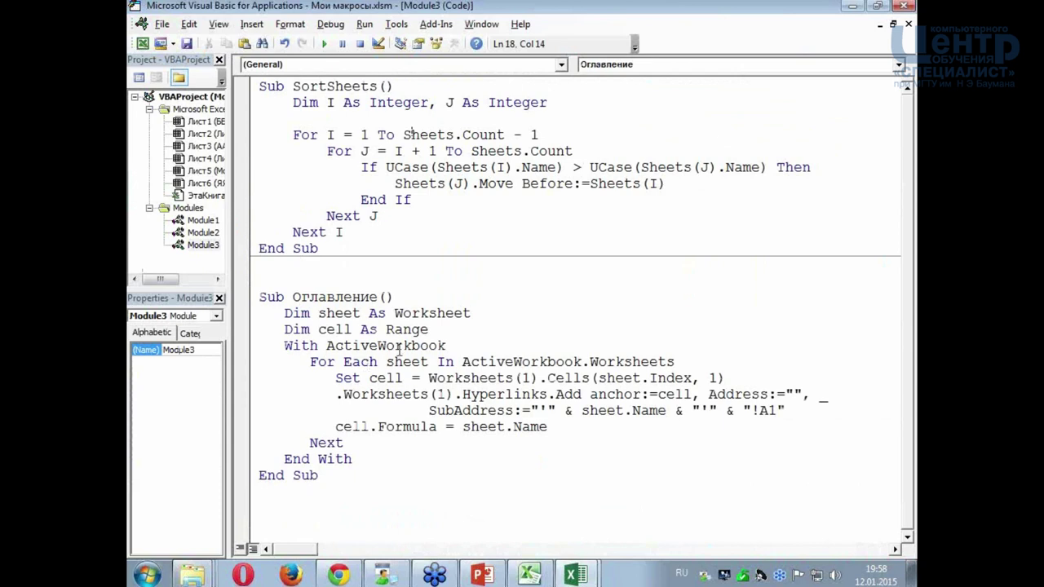
left_click(908, 6)
left_click(183, 71)
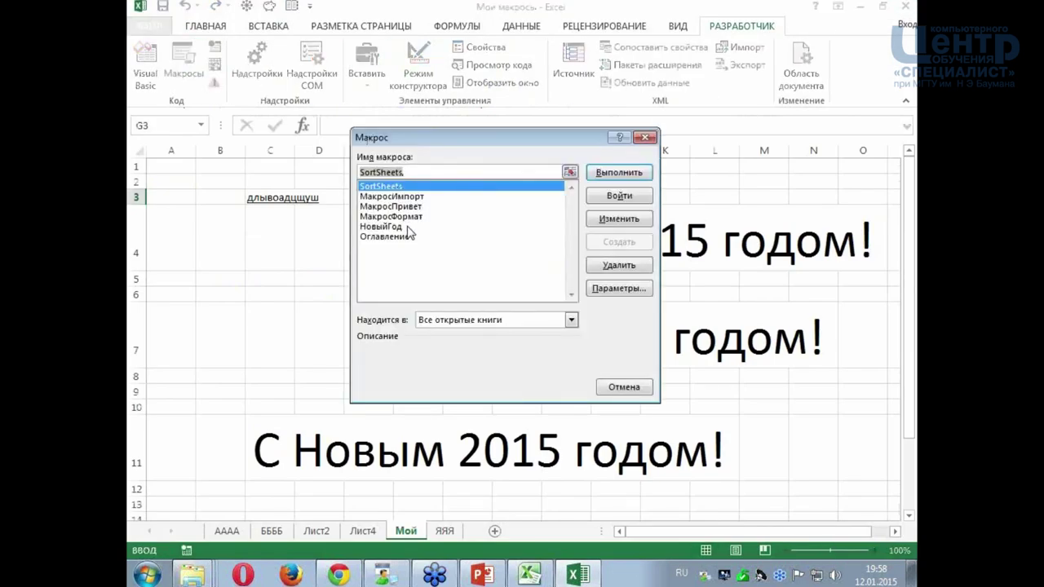
- Run Оглавление, then view sheet АААА's A1:A6 sheet hyperlinks and select columns B:I
left_click(433, 237)
left_click(608, 173)
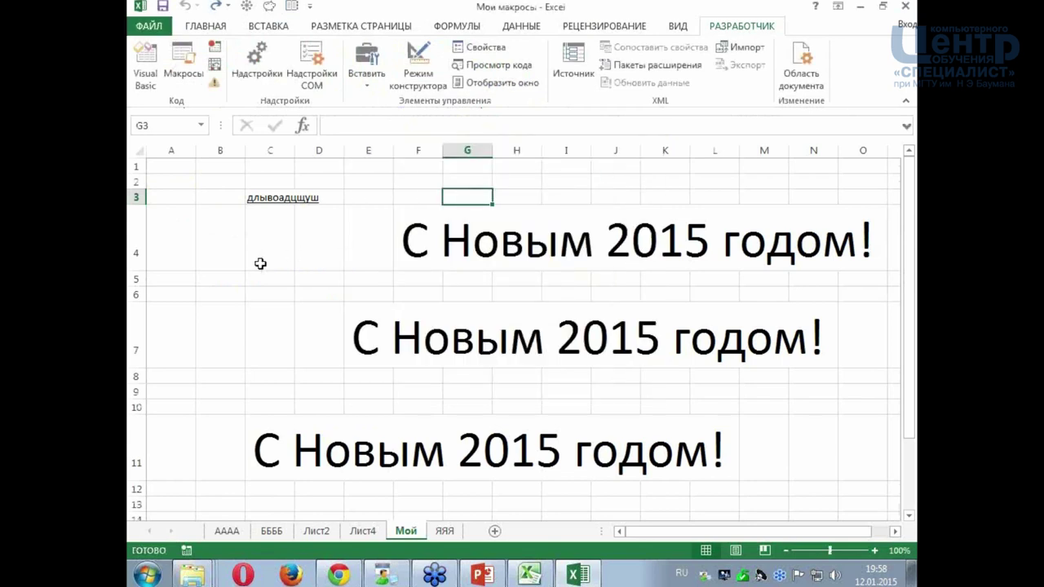
left_click(227, 531)
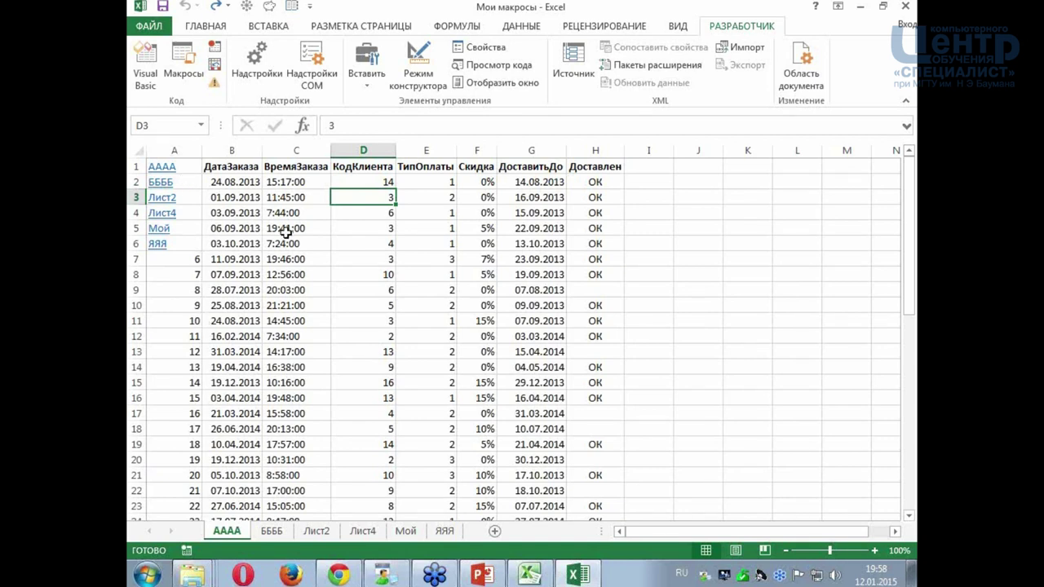
left_click_drag(232, 150, 644, 193)
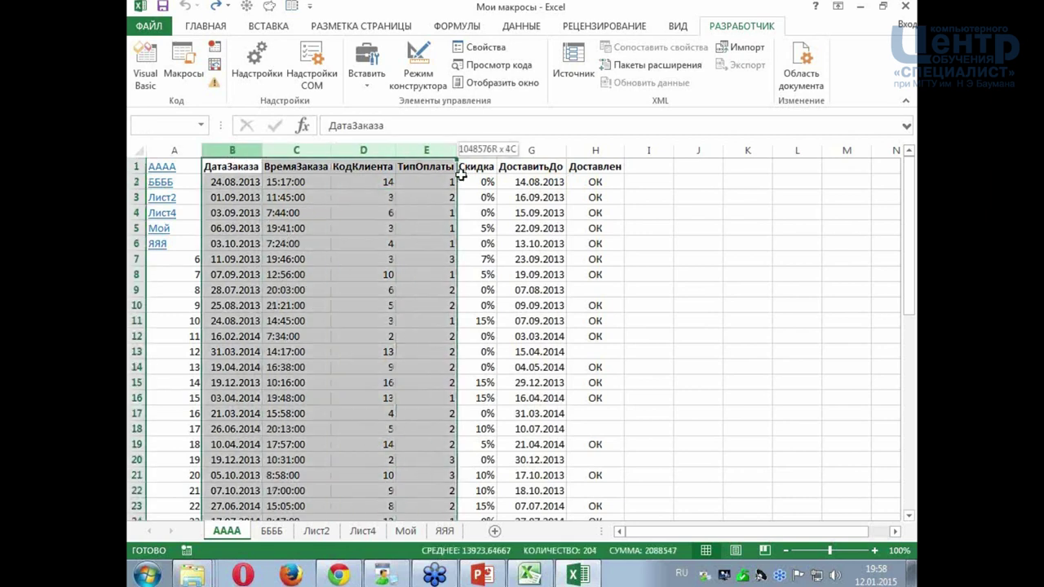
- Delete columns B through I, then permanently delete the АААА sheet
left_click(208, 27)
left_click(744, 64)
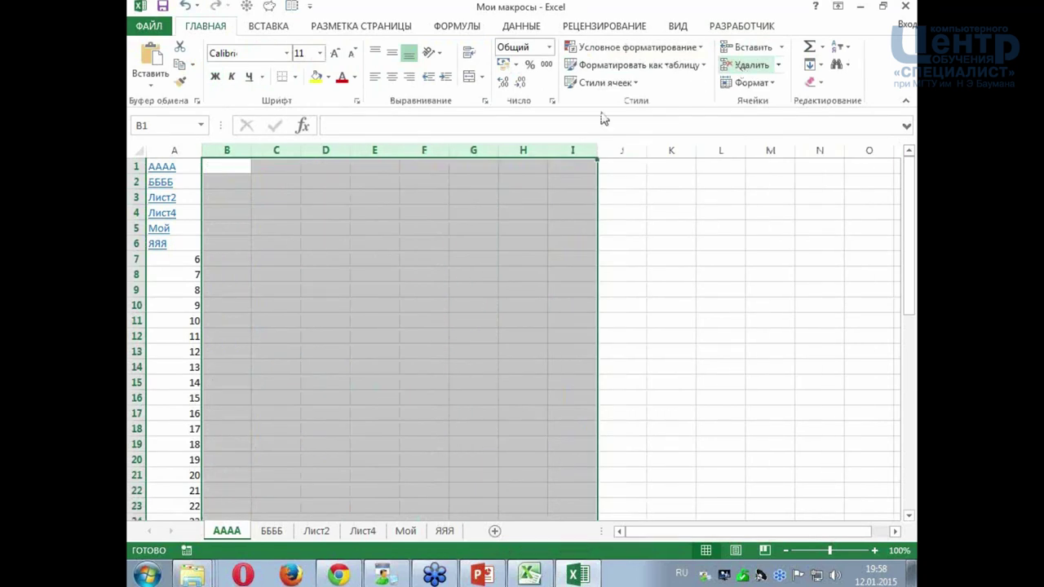
left_click(282, 293)
right_click(236, 536)
left_click(281, 368)
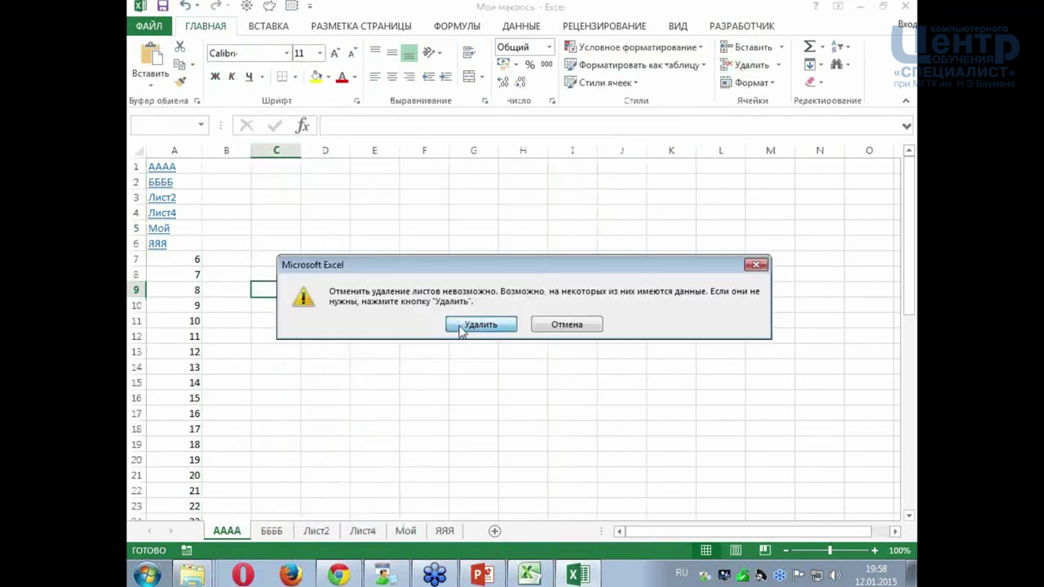
left_click(458, 326)
- Insert an empty Лист7, move it before ББББ as the first tab, and open the Macros list
left_click(448, 530)
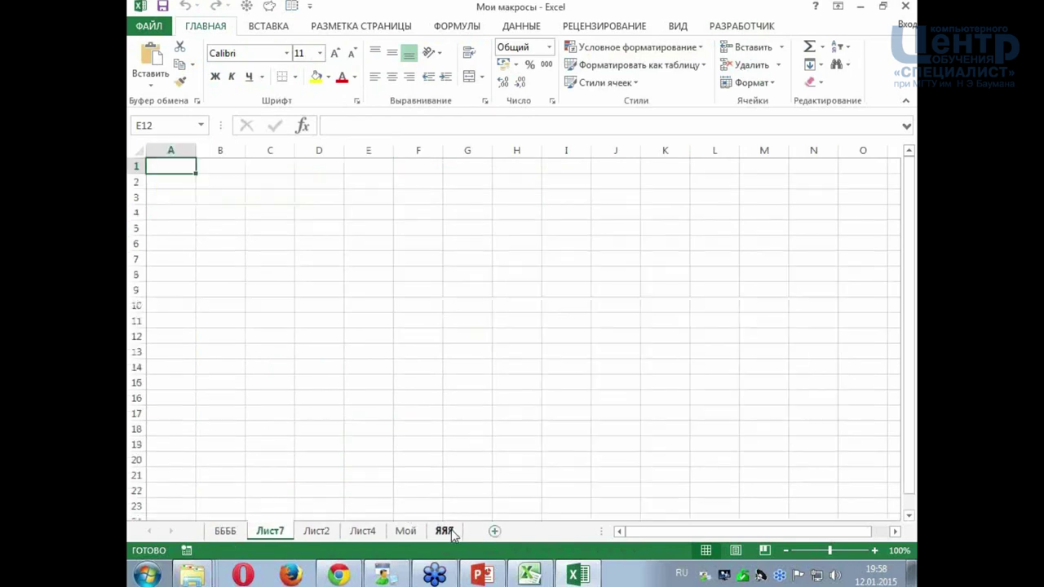
left_click_drag(270, 531, 219, 531)
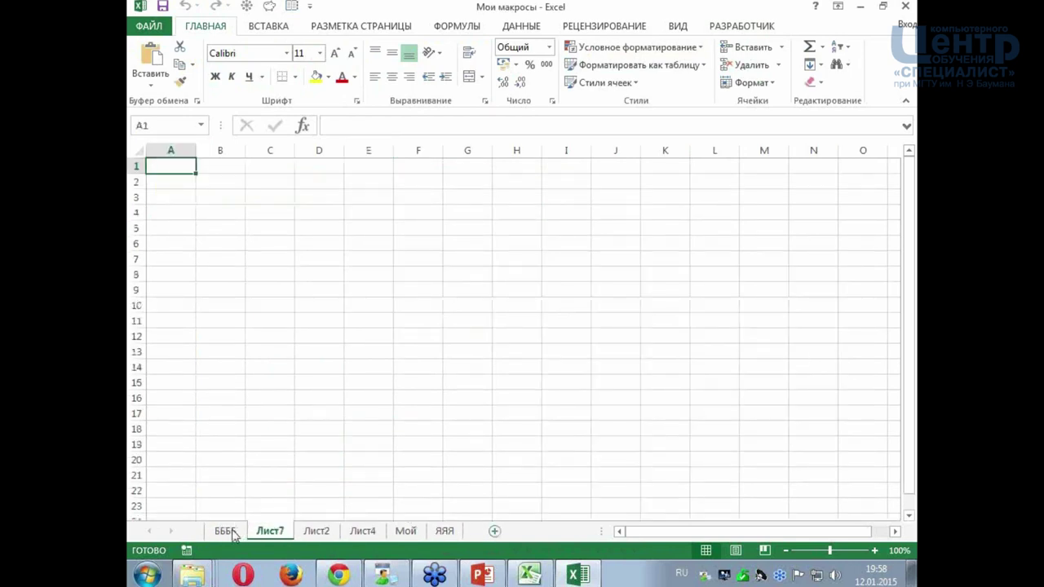
left_click(254, 400)
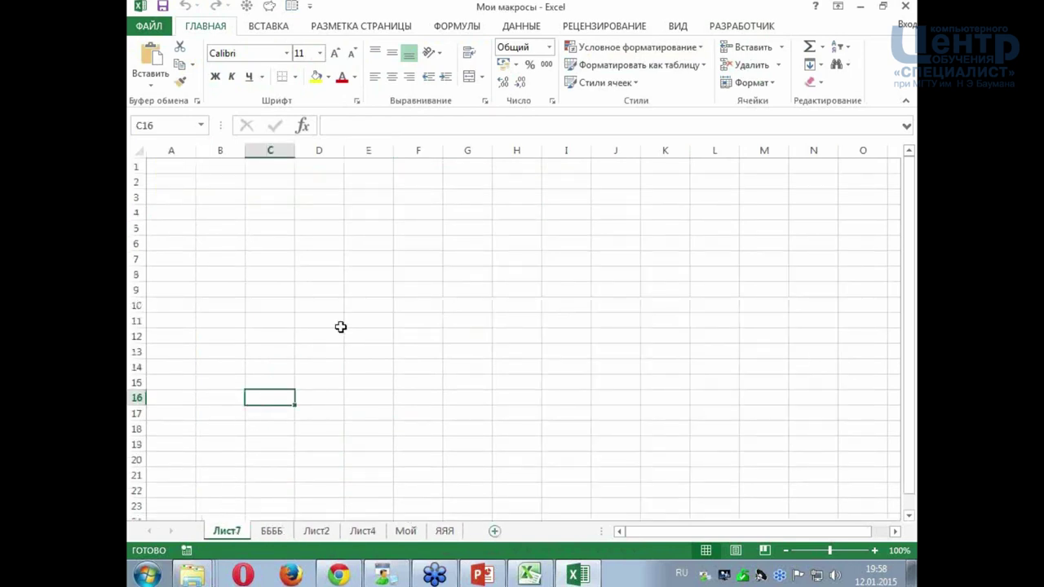
left_click(727, 30)
left_click(184, 78)
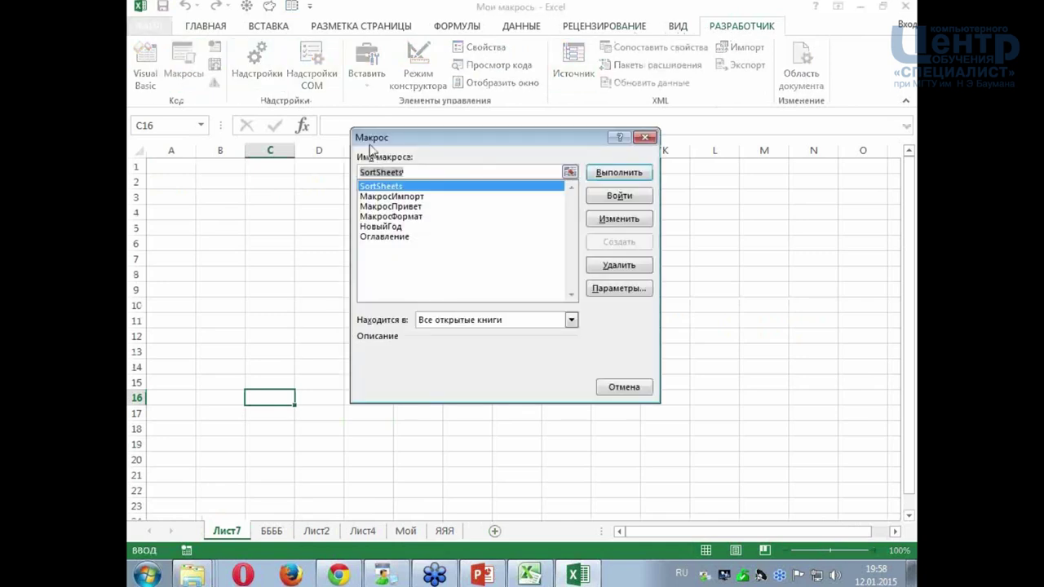
- Run the Оглавление macro, then follow the Мой hyperlink and return to Лист7
left_click(401, 237)
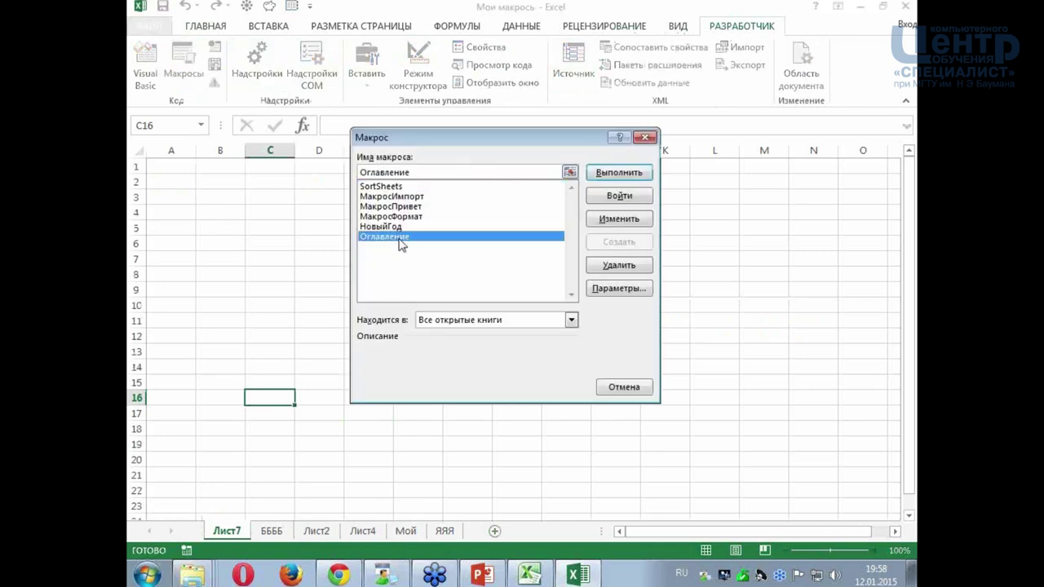
left_click(617, 179)
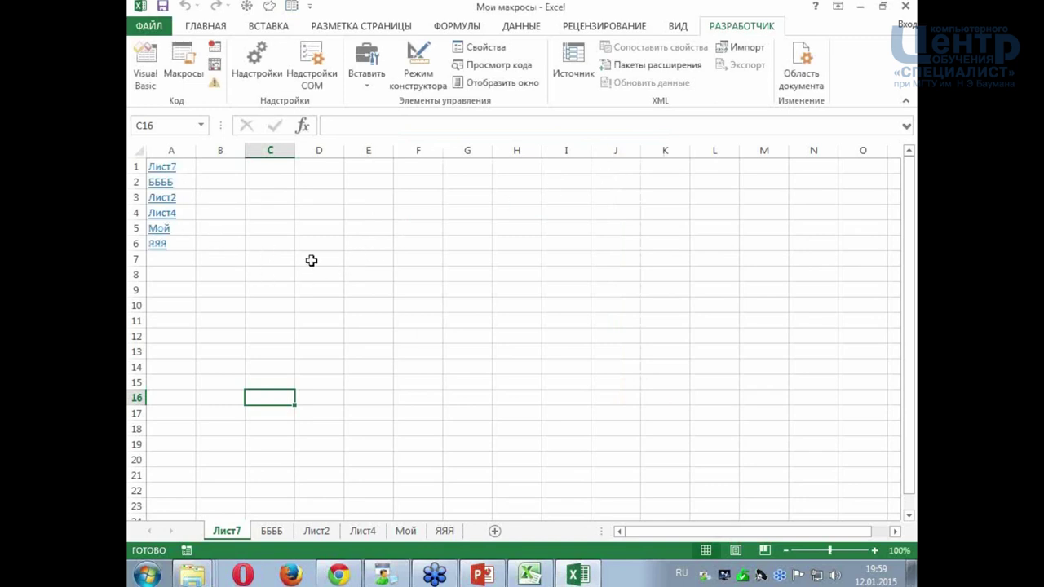
left_click(159, 230)
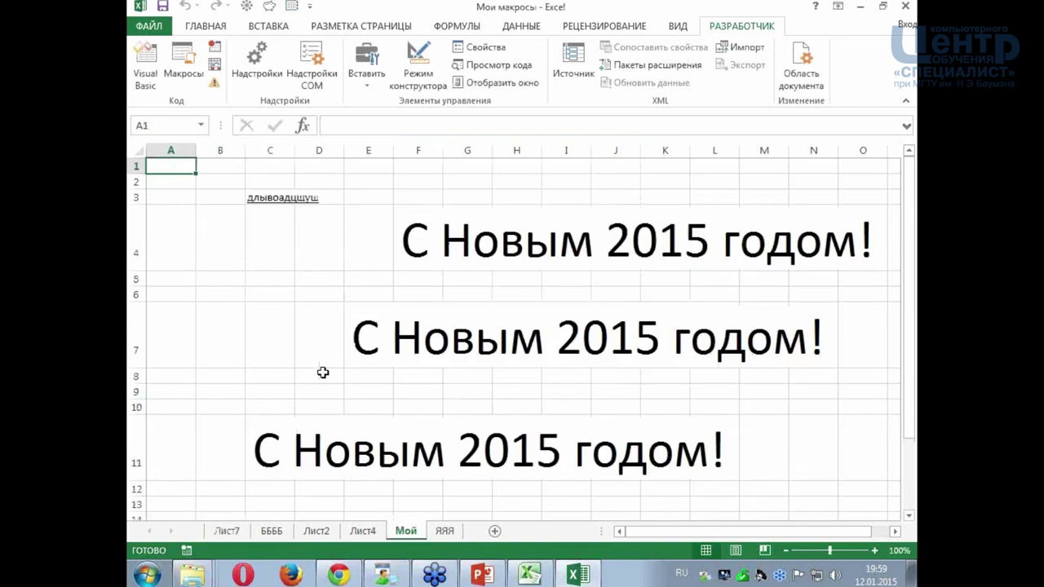
left_click(228, 531)
- Select cells D12 and H5, then close the Мои макросы workbook window
left_click(302, 335)
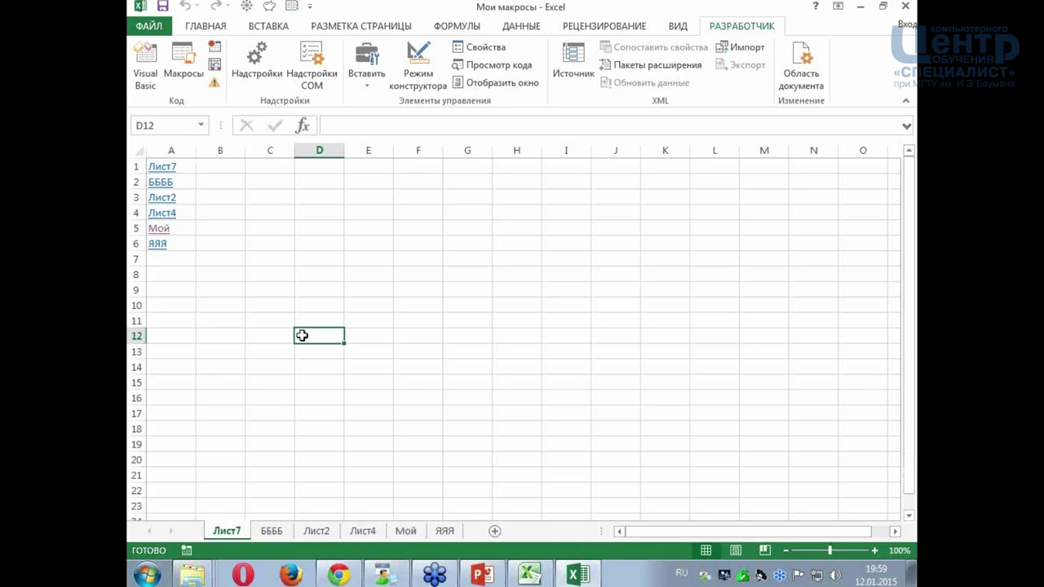
left_click(499, 227)
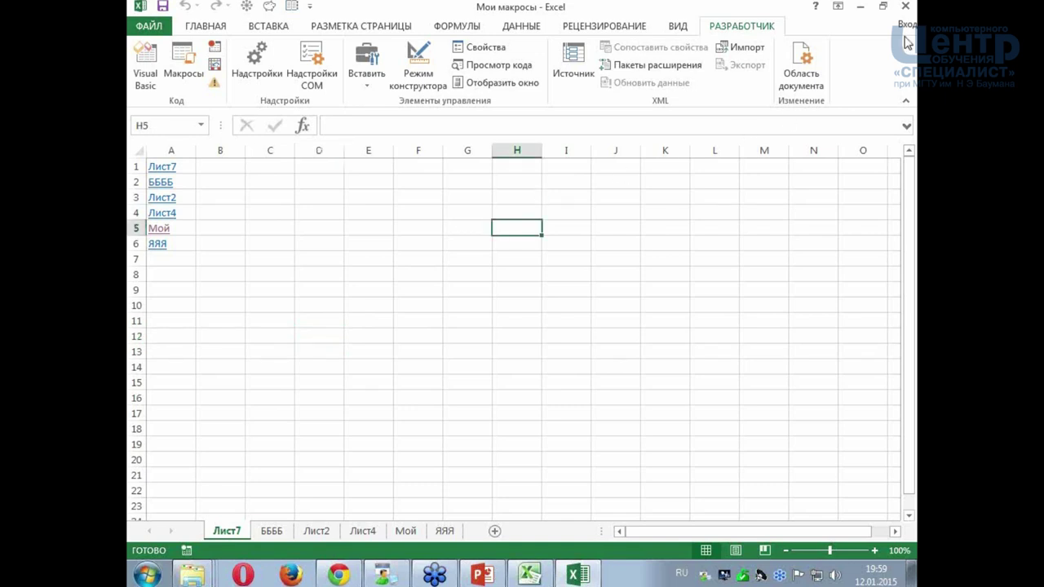
left_click(906, 6)
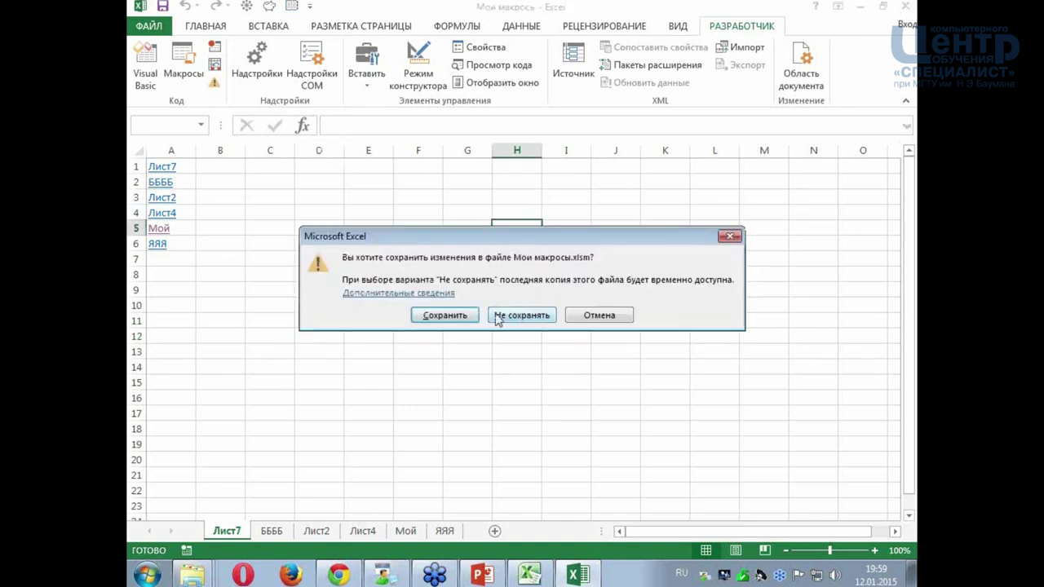
- Choose Сохранить in the save-changes prompt so Мои макросы is saved and closed
left_click(444, 316)
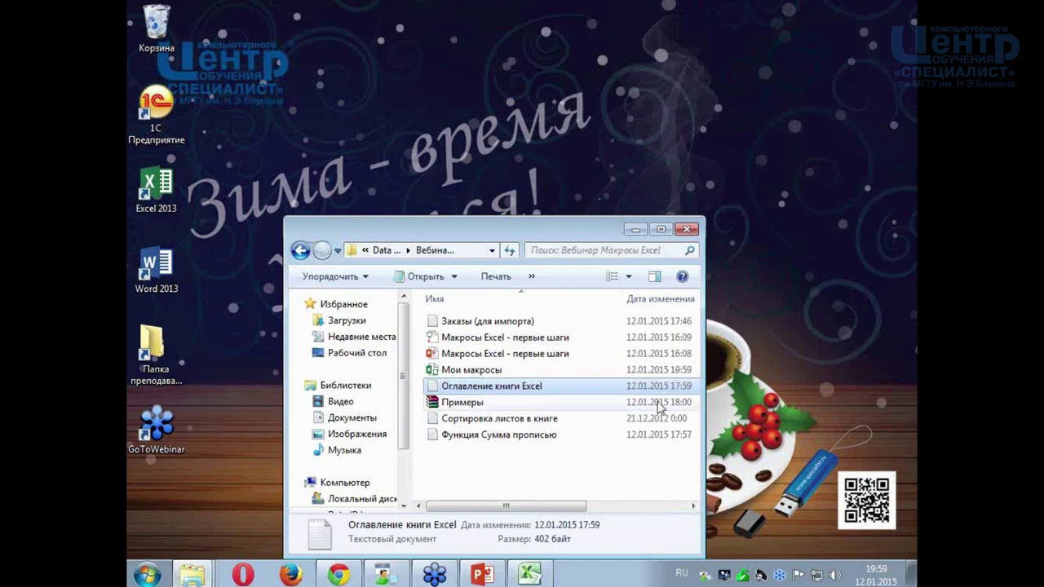
- Switch to PowerPoint and go to slide 11, ВОПРОСЫ
left_click(484, 576)
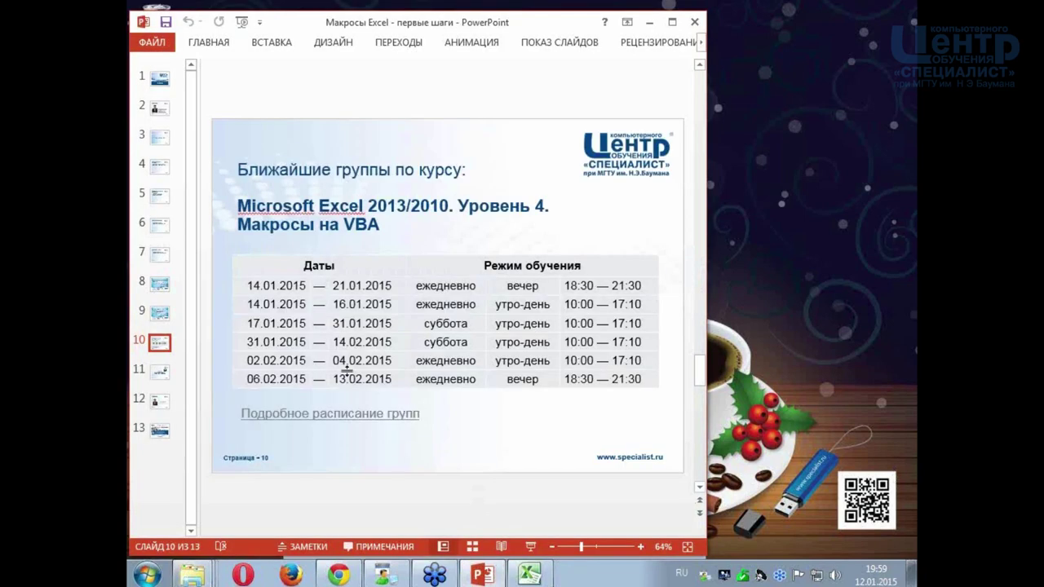
left_click(160, 372)
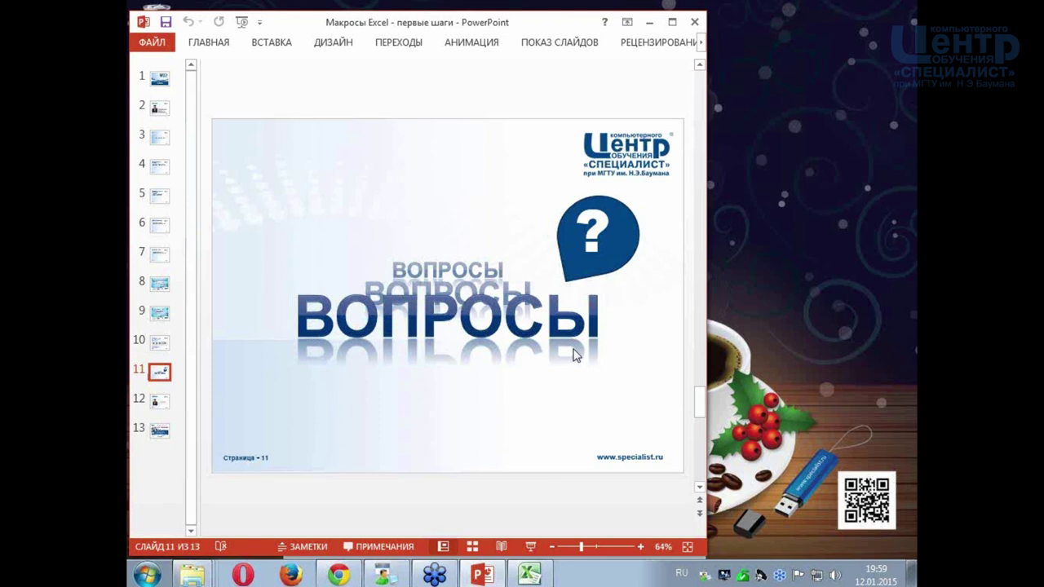
left_click(900, 166)
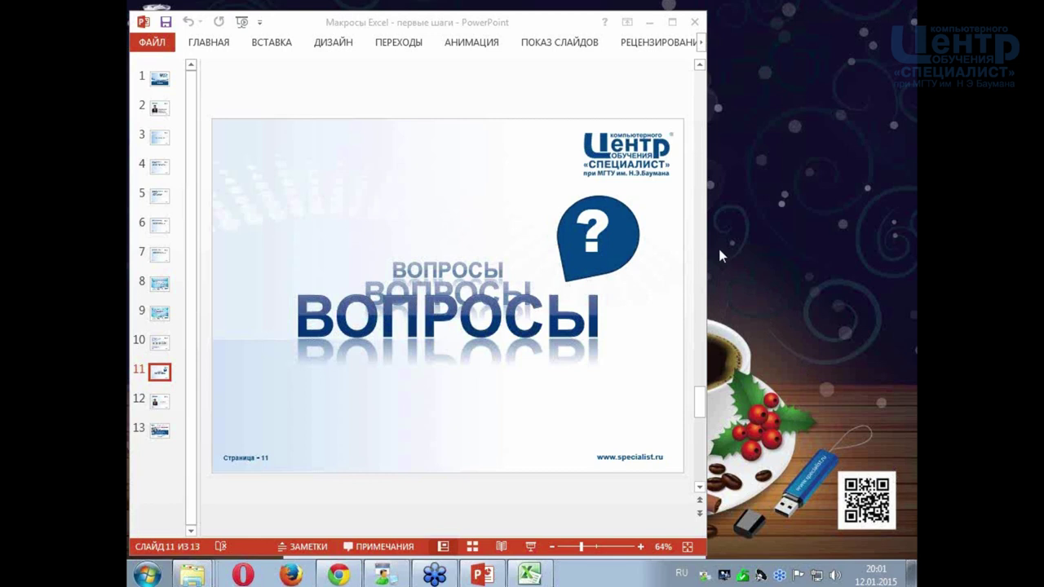
- Open Мои макросы from the Вебинар Макросы Excel folder, enable its macros, and maximize the window
left_click(530, 576)
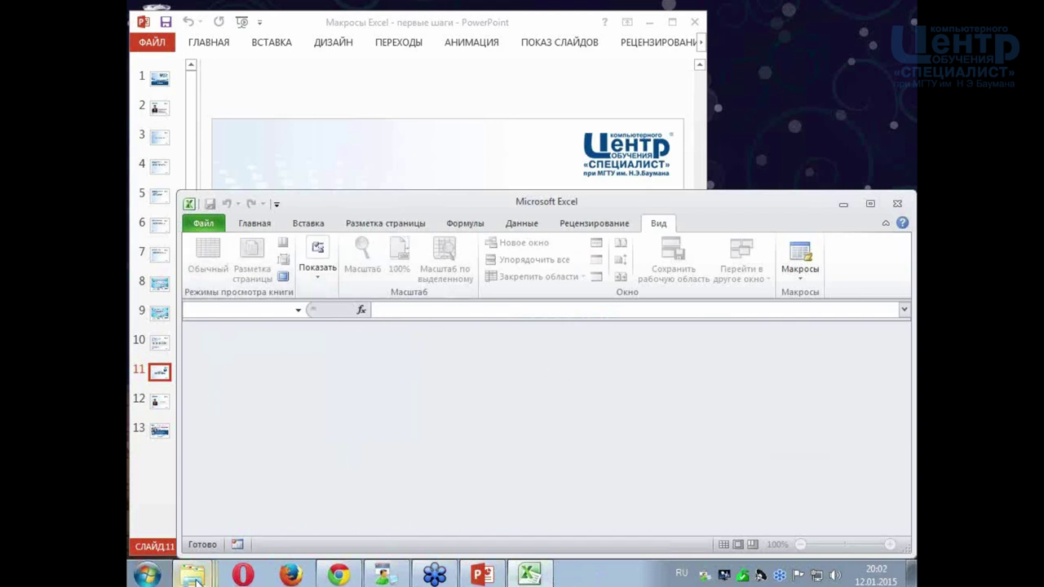
right_click(196, 577)
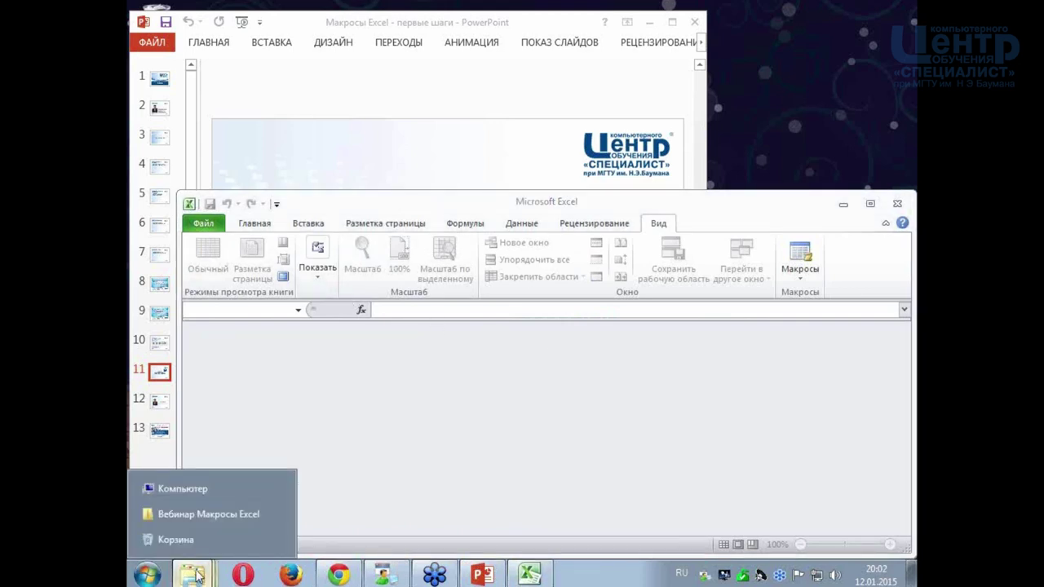
left_click(201, 515)
double_click(472, 371)
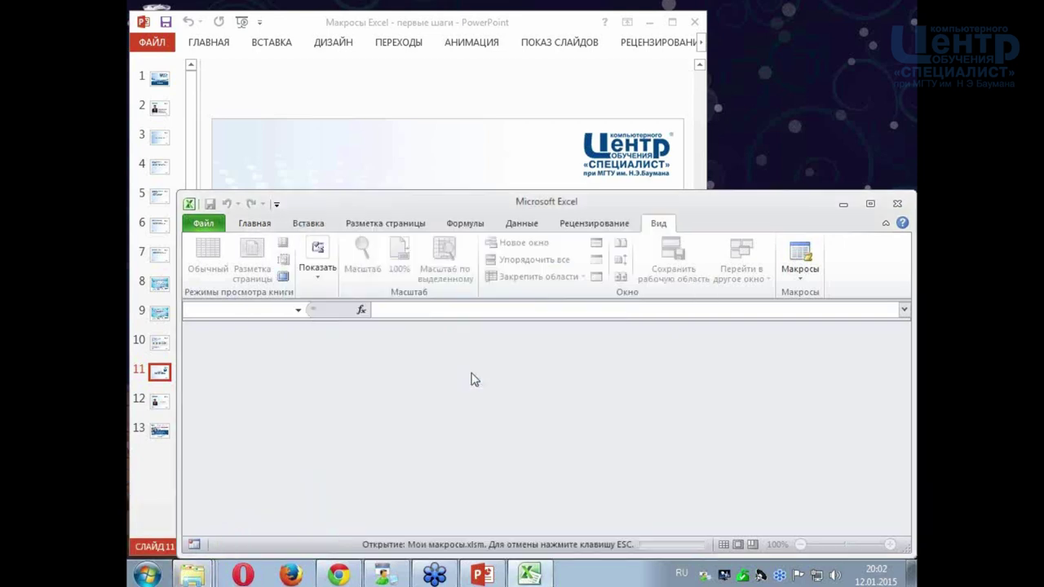
left_click(709, 163)
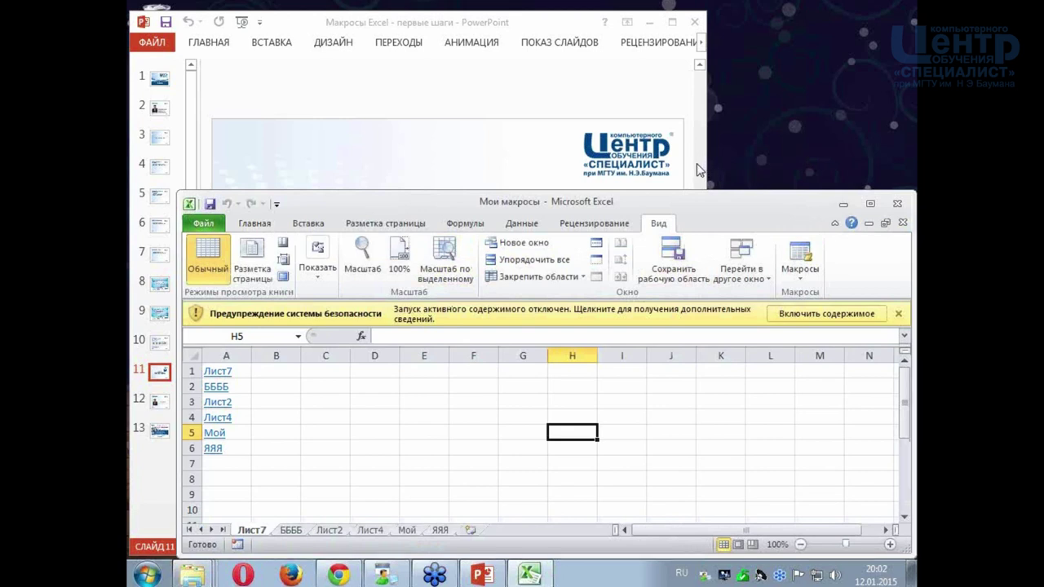
left_click(817, 318)
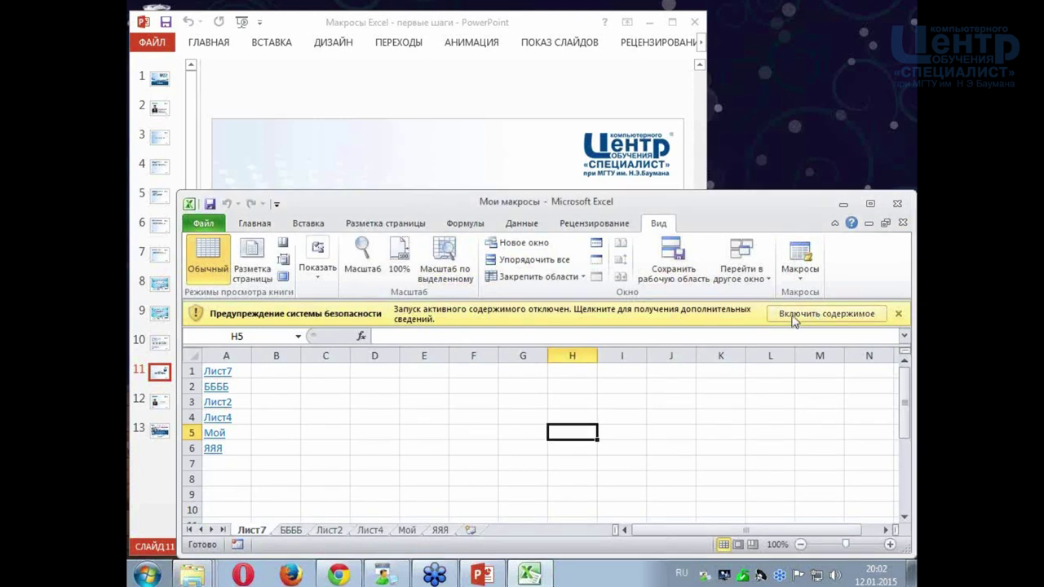
left_click(792, 318)
double_click(689, 203)
left_click(441, 300)
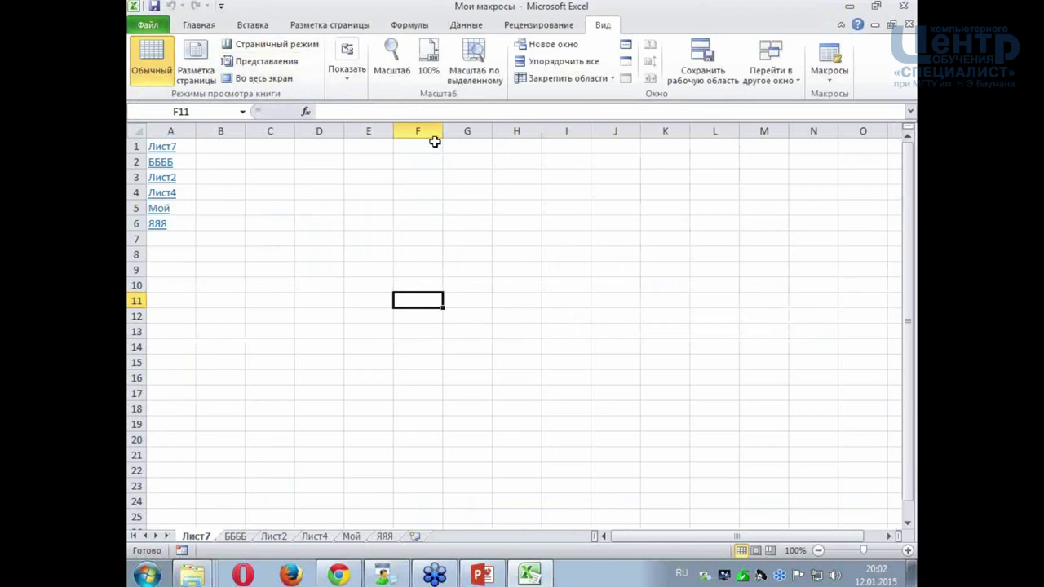
- Launch Excel 2013, close the workbook in the older Excel, and reopen Мои макросы from Recent
left_click(149, 576)
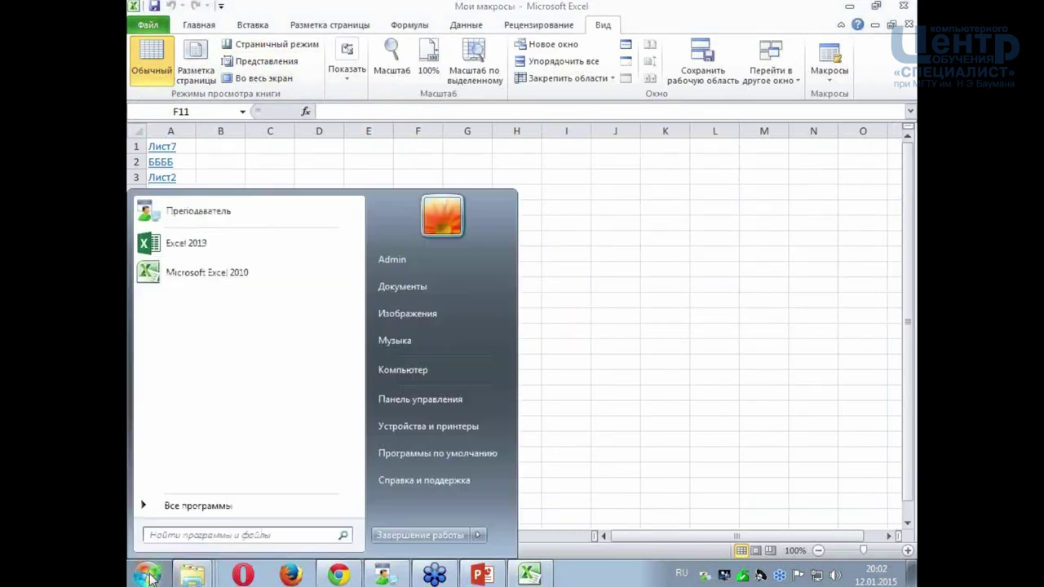
left_click(203, 266)
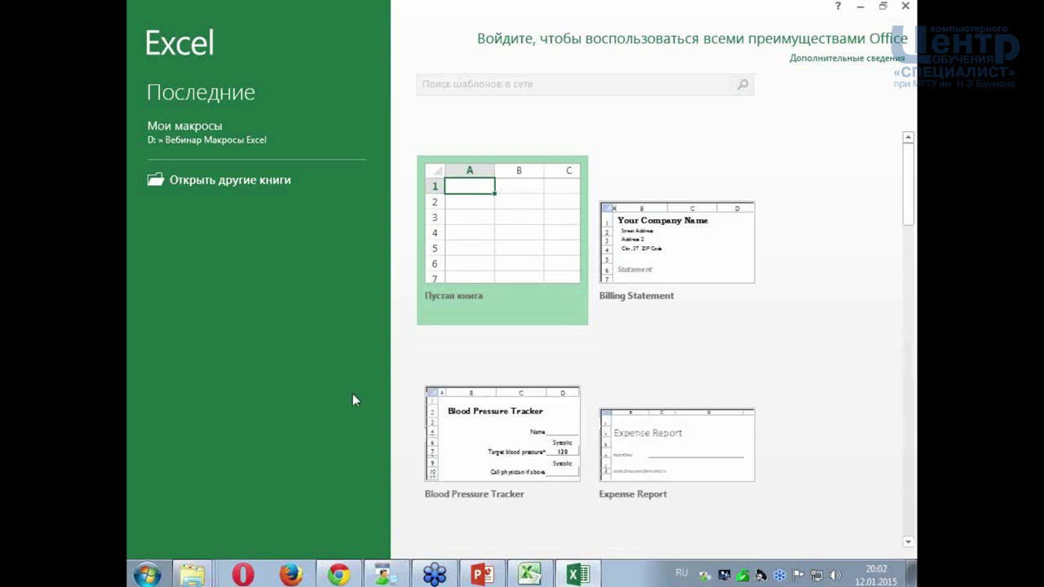
left_click(530, 575)
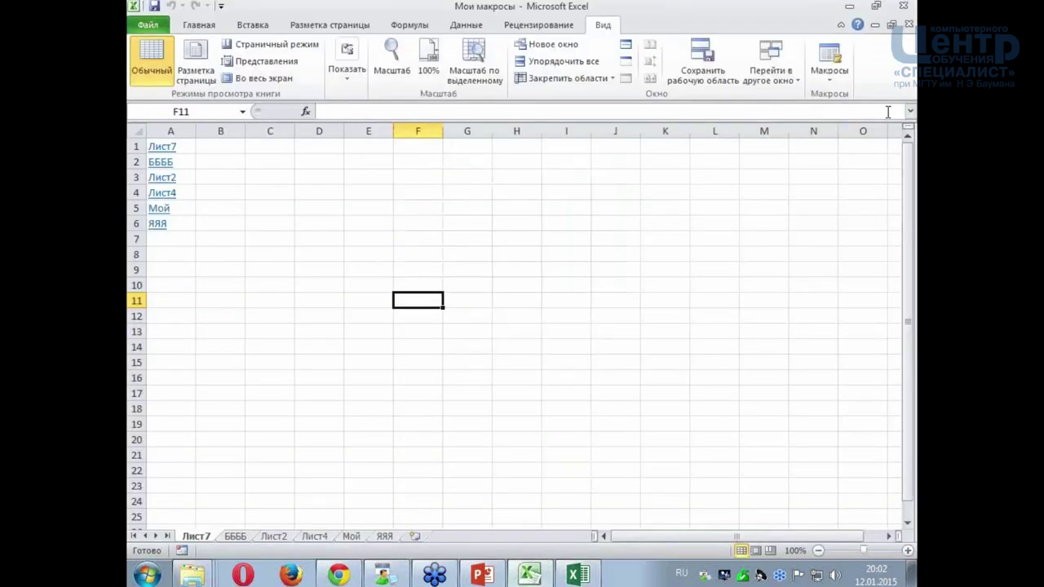
left_click(909, 25)
left_click(578, 574)
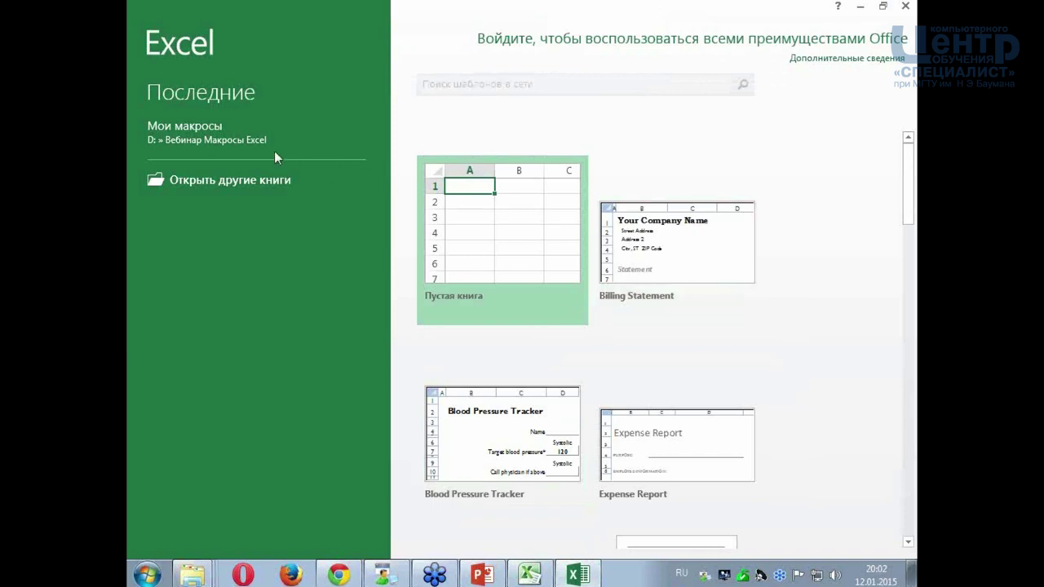
left_click(232, 136)
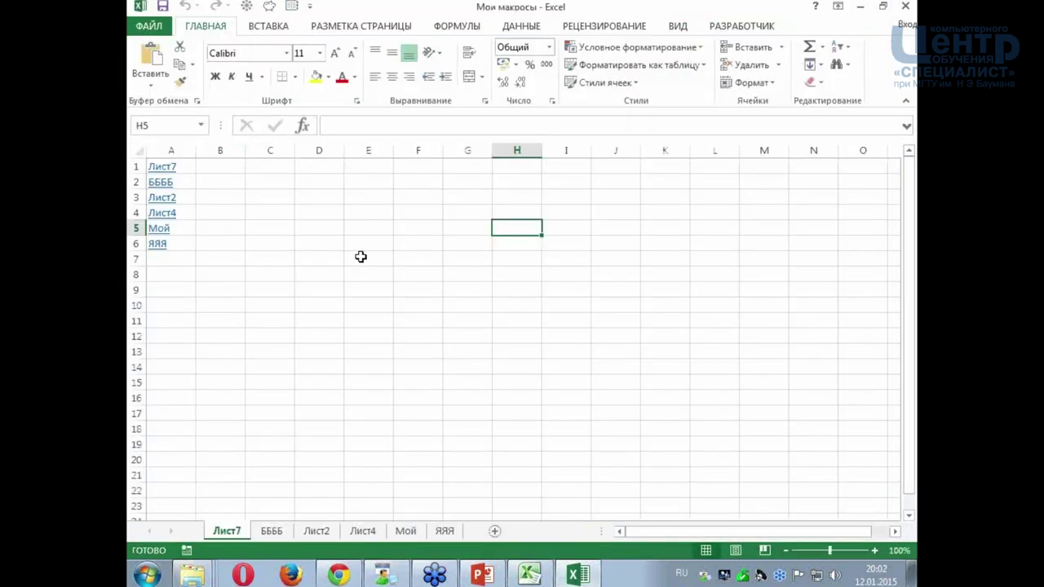
- On Лист7, switch to the Разработчик tab and open the Вставить controls dropdown
left_click(358, 256)
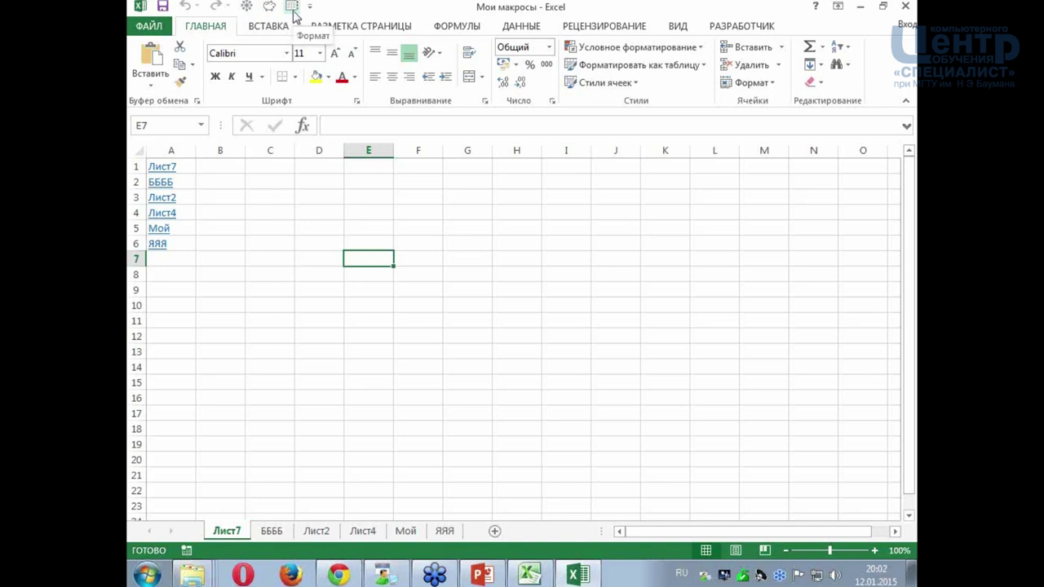
left_click(270, 27)
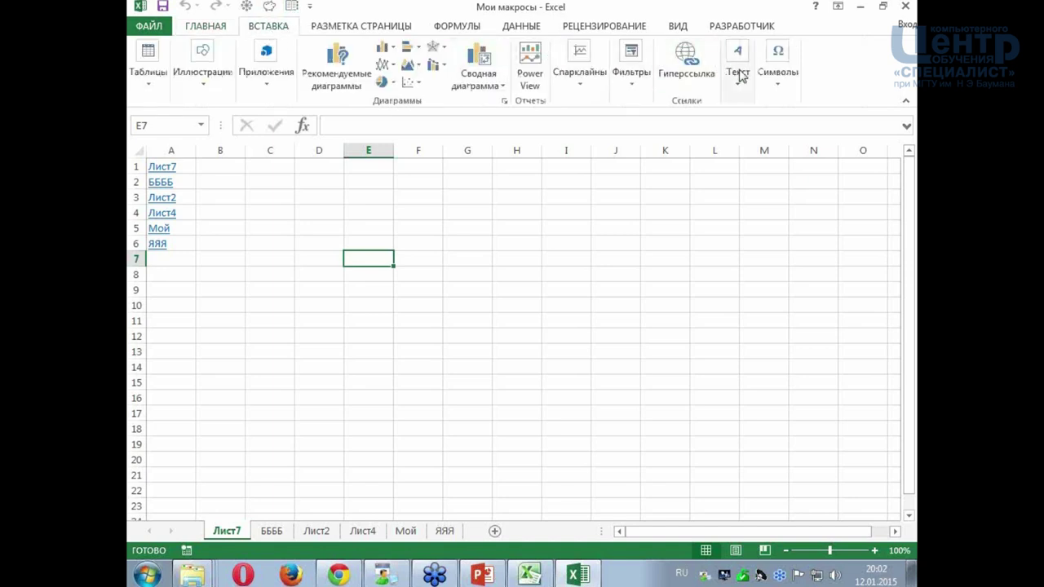
left_click(751, 28)
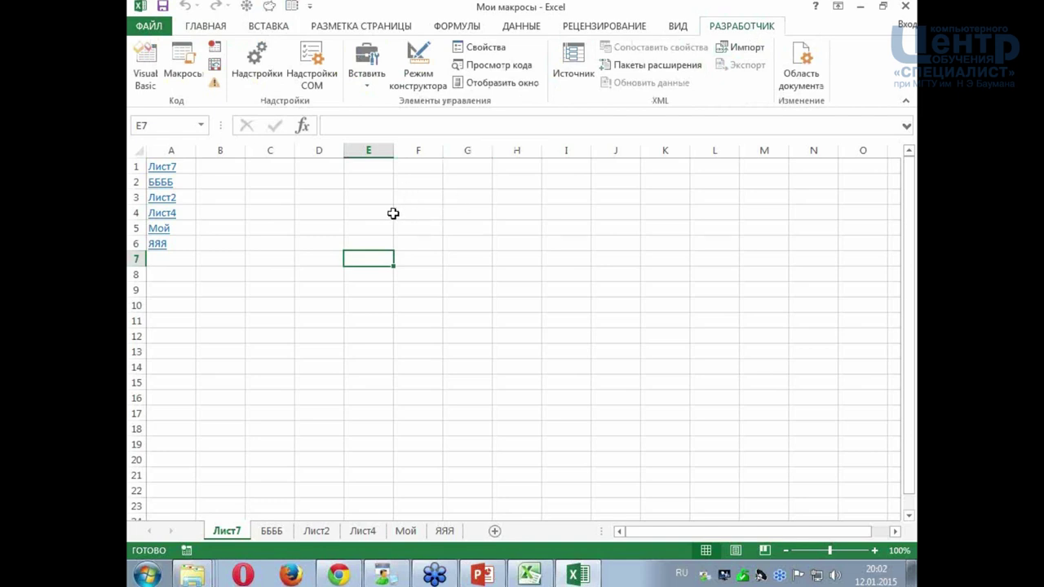
left_click(350, 211)
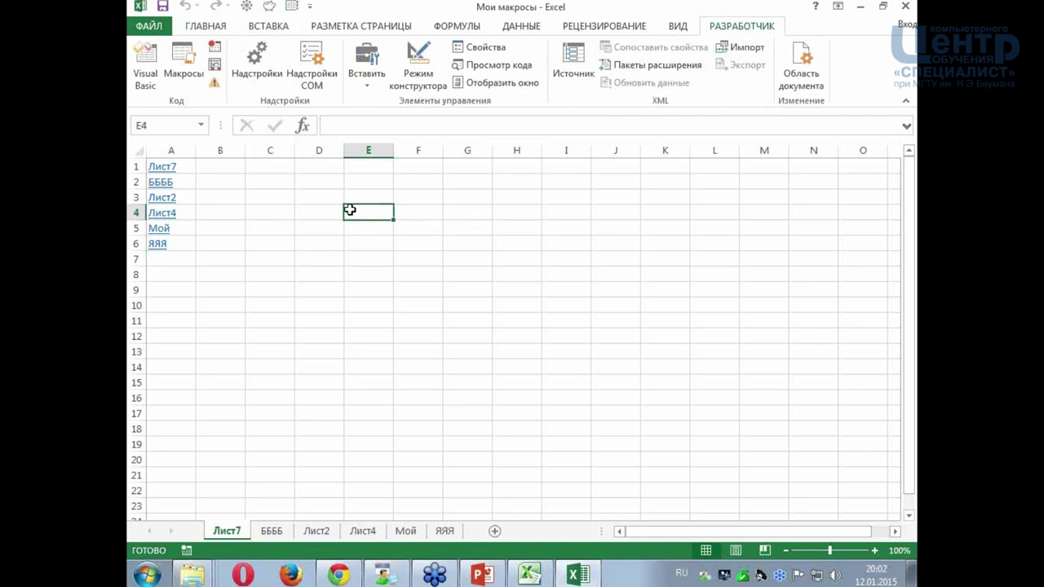
left_click(324, 199)
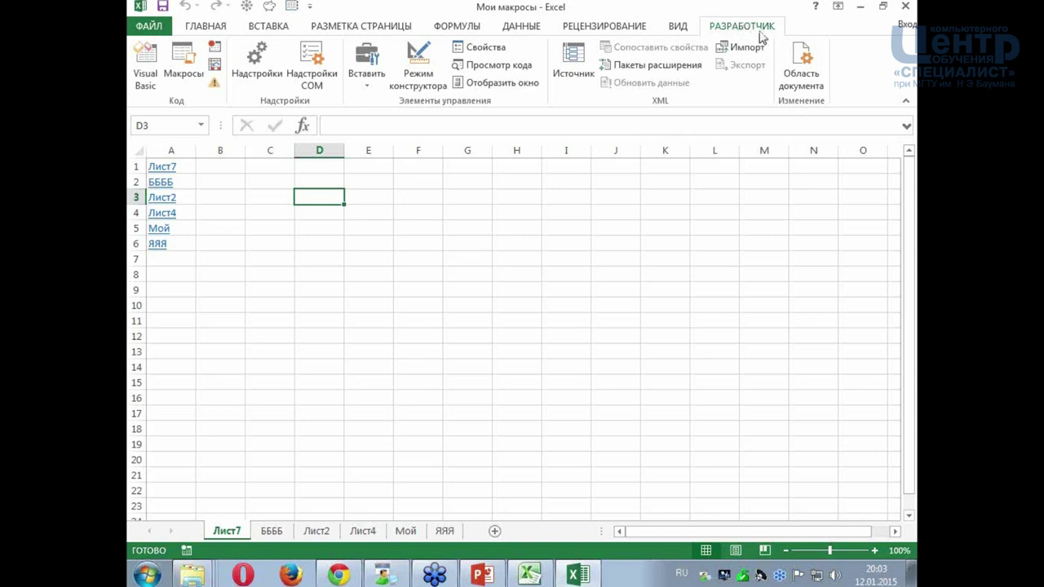
left_click(367, 90)
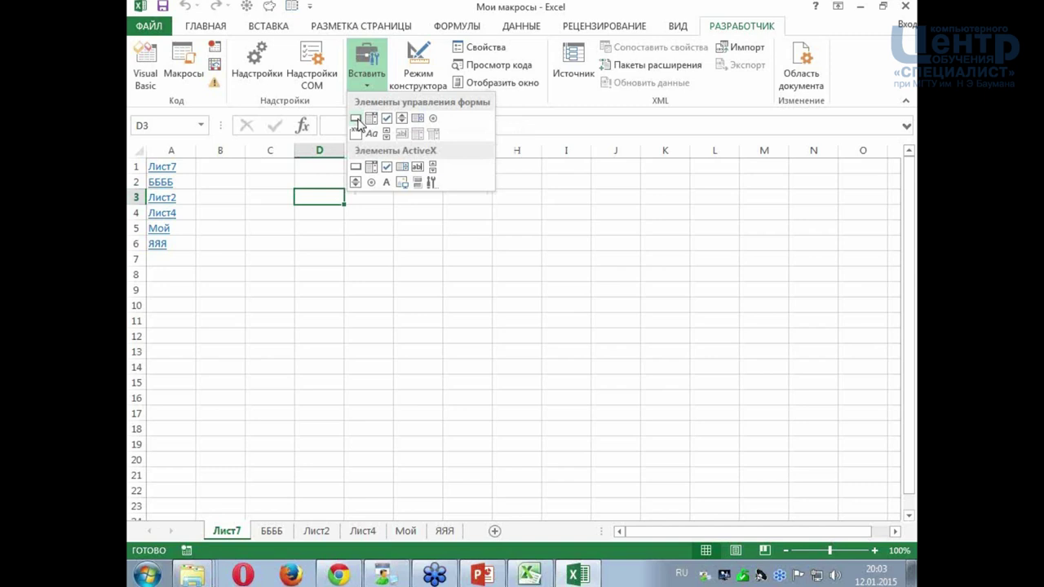
- Draw a form button over D2:F4, assign it the Оглавление macro, and caption it 'Оглавление'
left_click(356, 119)
mouse_move(331, 183)
left_mouse_down()
mouse_move(380, 212)
mouse_move(439, 220)
left_mouse_up()
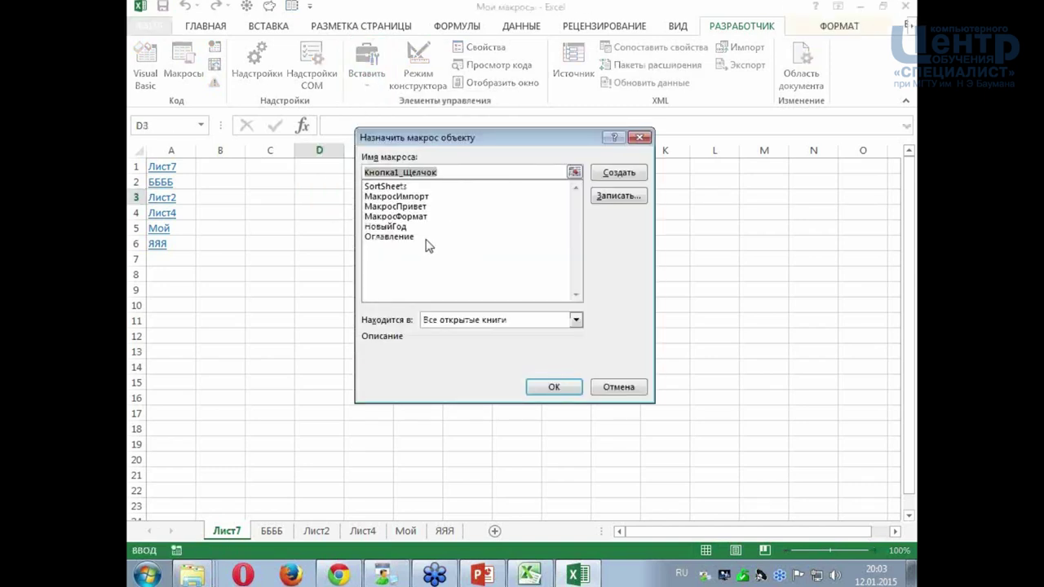
left_click(415, 237)
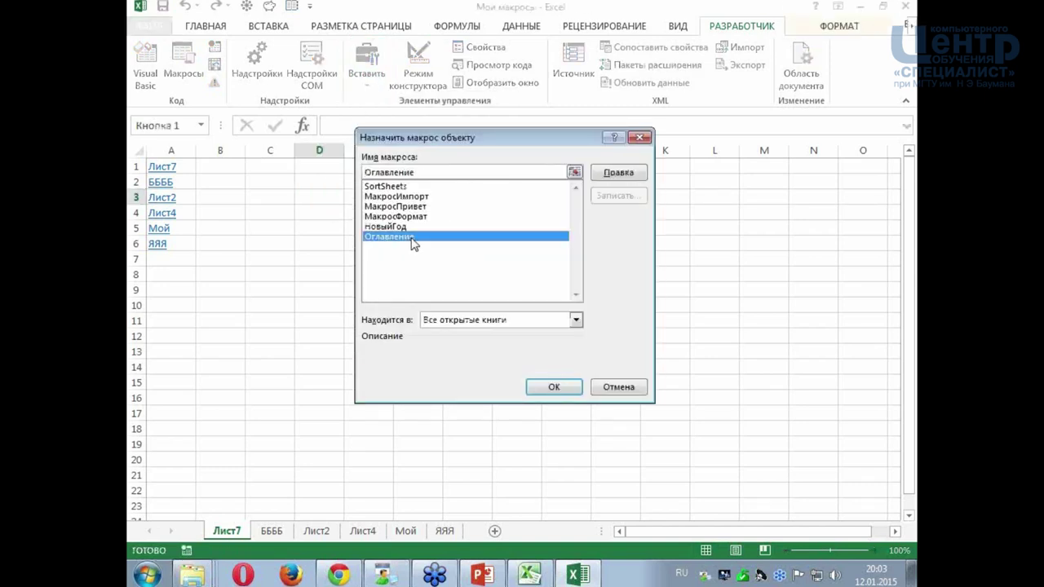
left_click(561, 389)
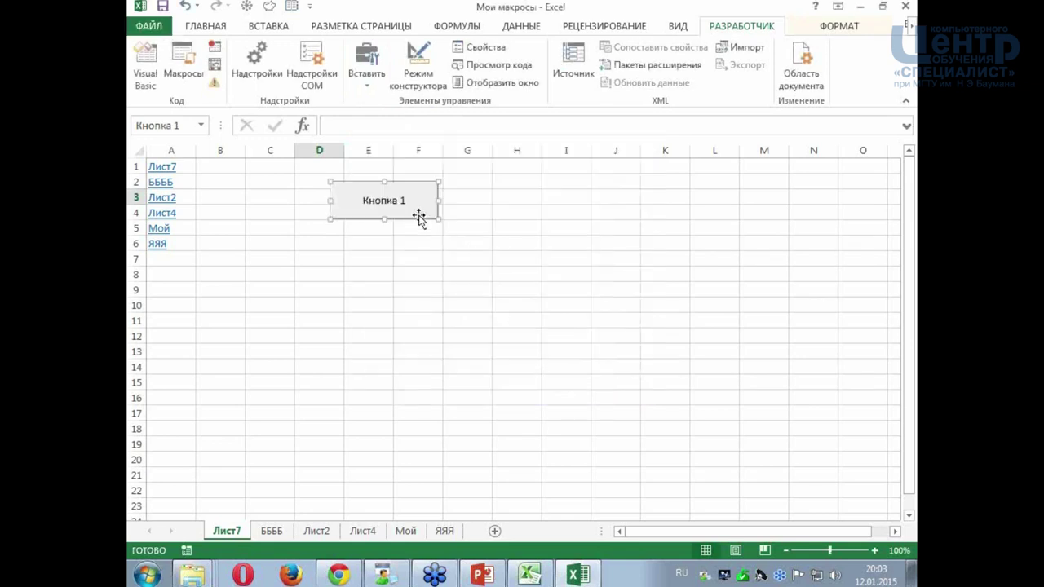
left_click(409, 201)
key("Delete")
key("Delete")
key("Delete")
key("Delete")
key("Delete")
key("Delete")
key("Delete")
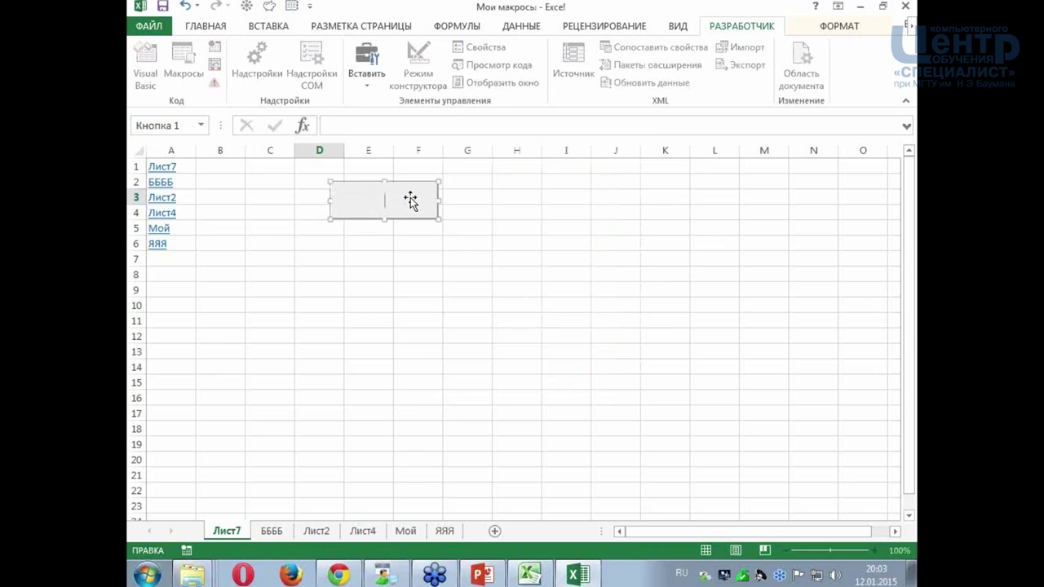
type("Оглавление")
left_click(471, 229)
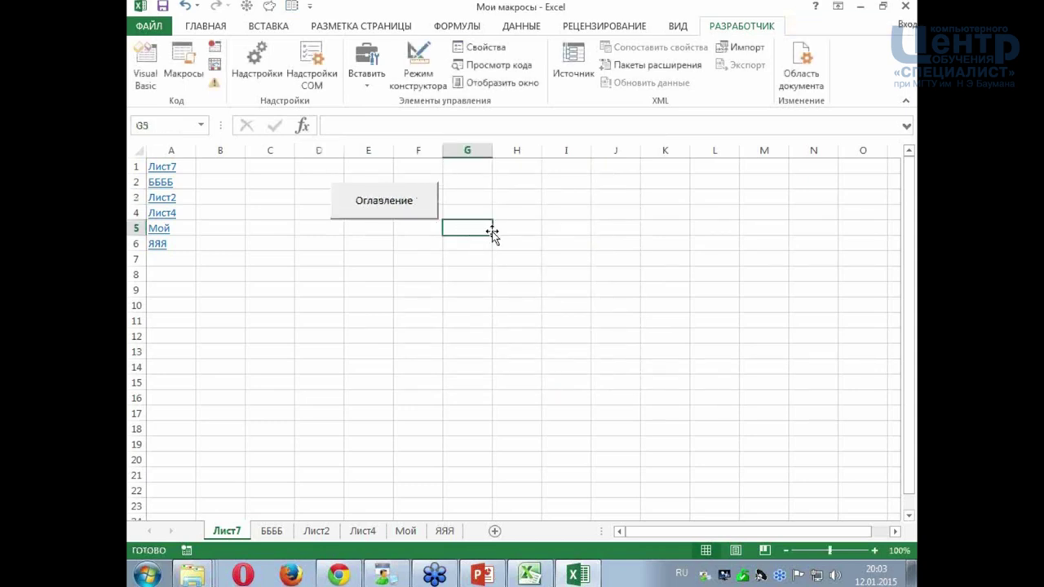
- Draw a second form button over G2:I4 and assign it the НовыйГод macro
left_click(373, 91)
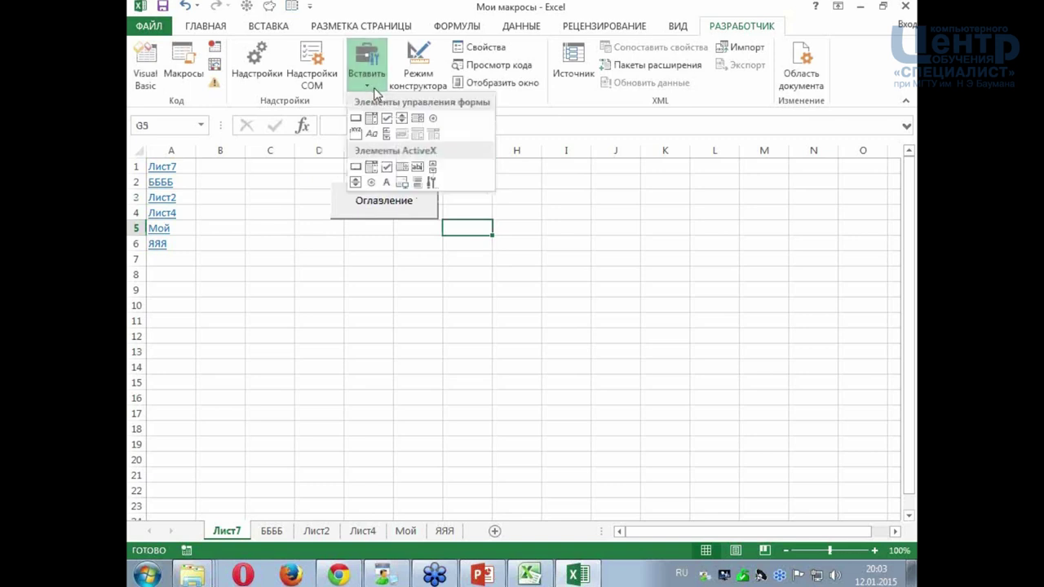
left_click(353, 116)
left_click_drag(483, 185, 593, 222)
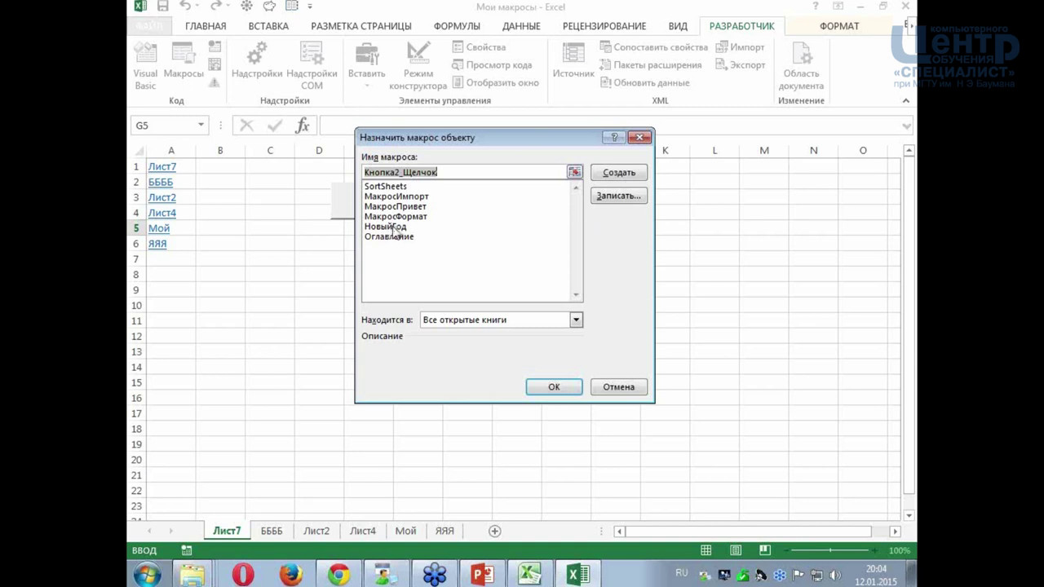
left_click(390, 229)
left_click(550, 388)
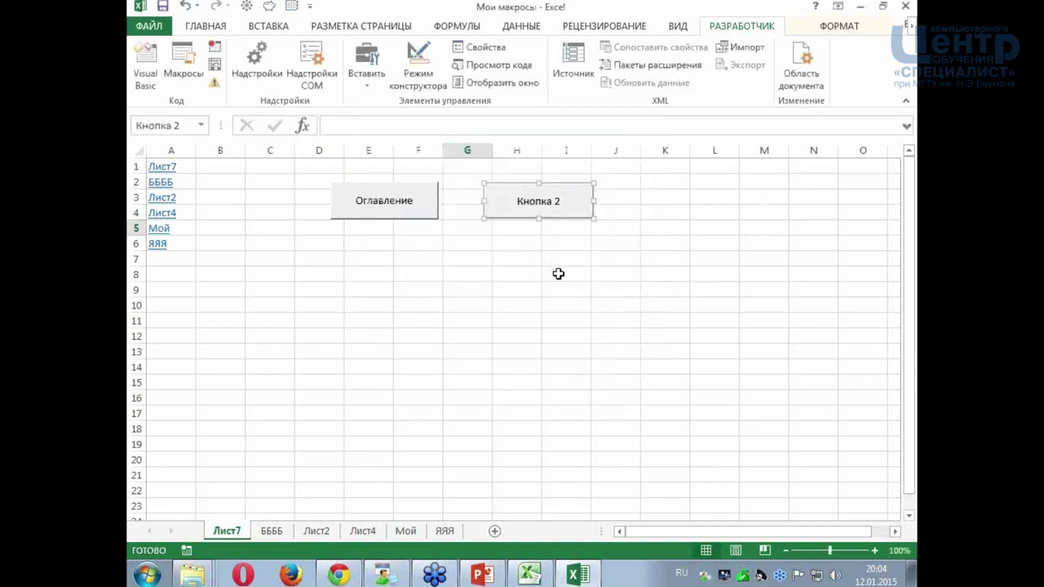
- Replace the default caption Кнопка 2 with 'Новый год'
left_click(560, 202)
key("BackSpace")
key("shift+End")
key("Delete")
type("Новый год")
left_click(447, 319)
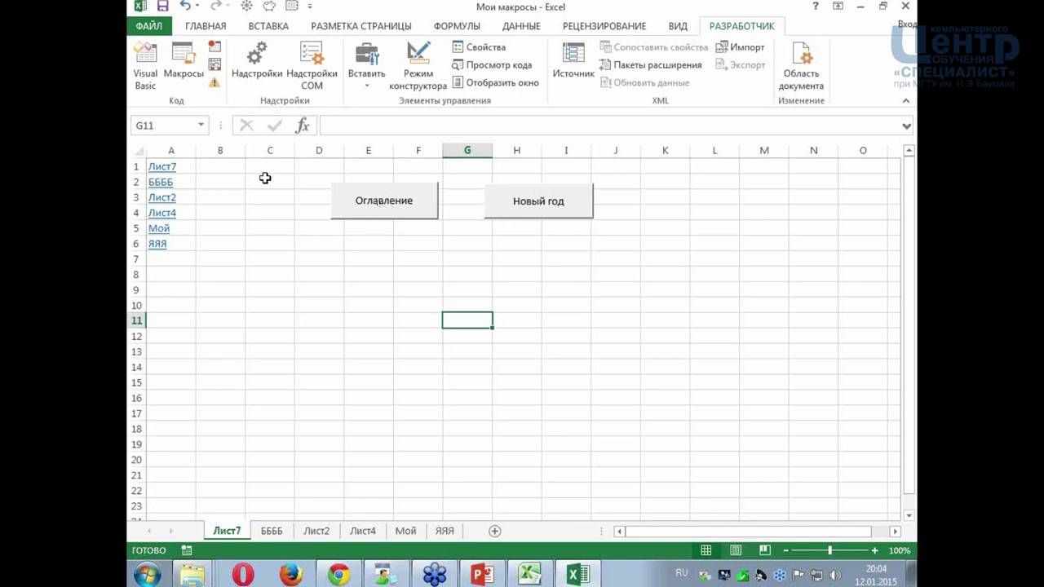
left_click(181, 152)
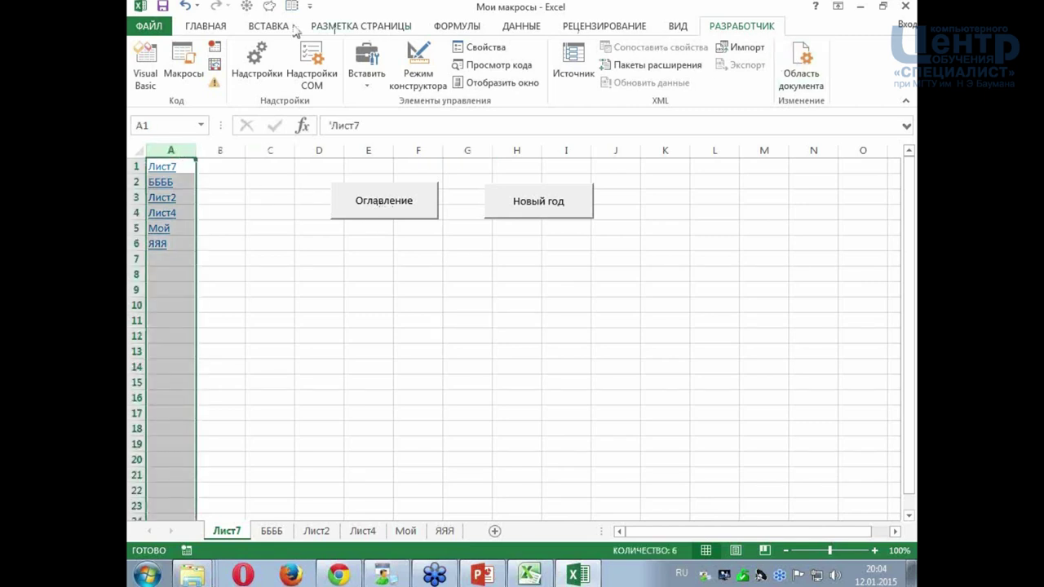
- Delete column A along with its old sheet hyperlinks
left_click(217, 26)
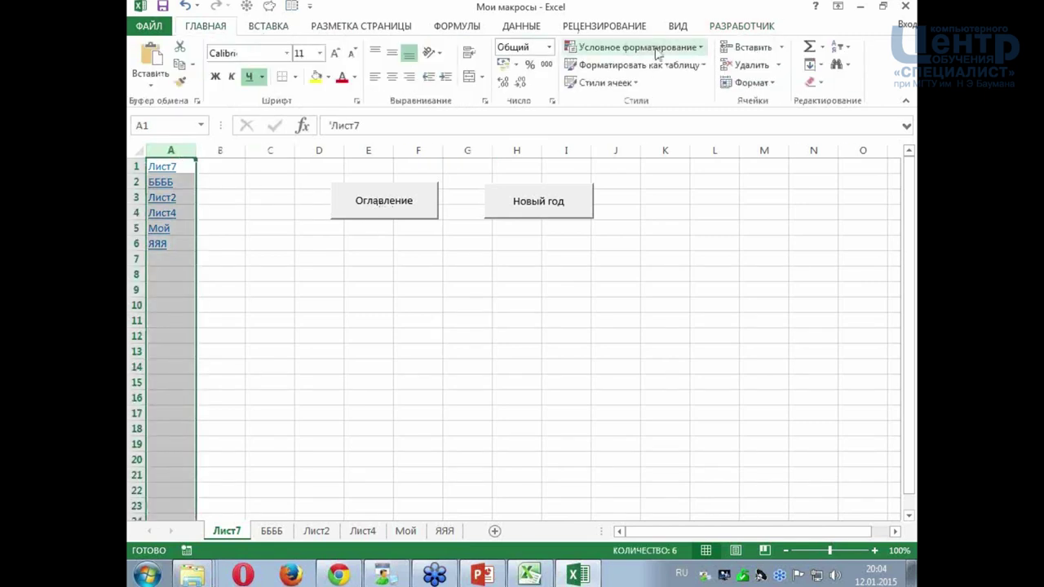
left_click(742, 65)
left_click(546, 318)
- Use the Оглавление and Новый год buttons to rebuild the sheet list and show the 2015 greeting
left_click(343, 221)
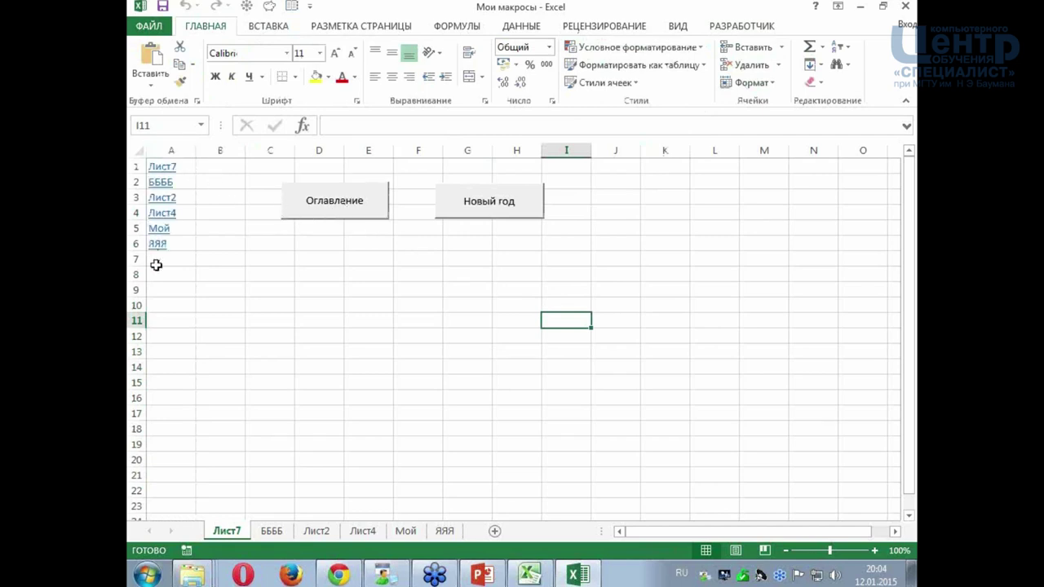
left_click(497, 214)
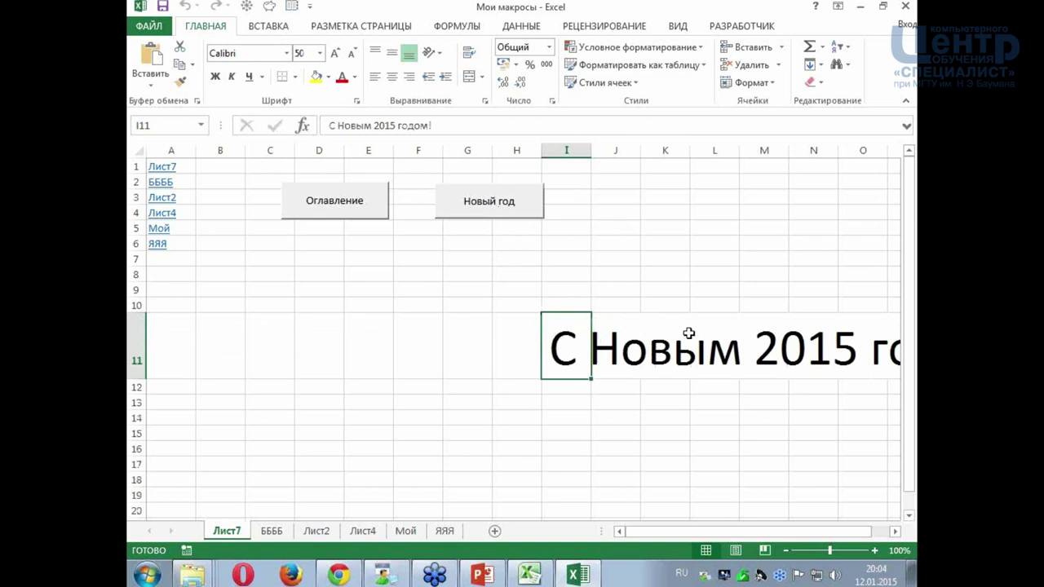
left_click(424, 290)
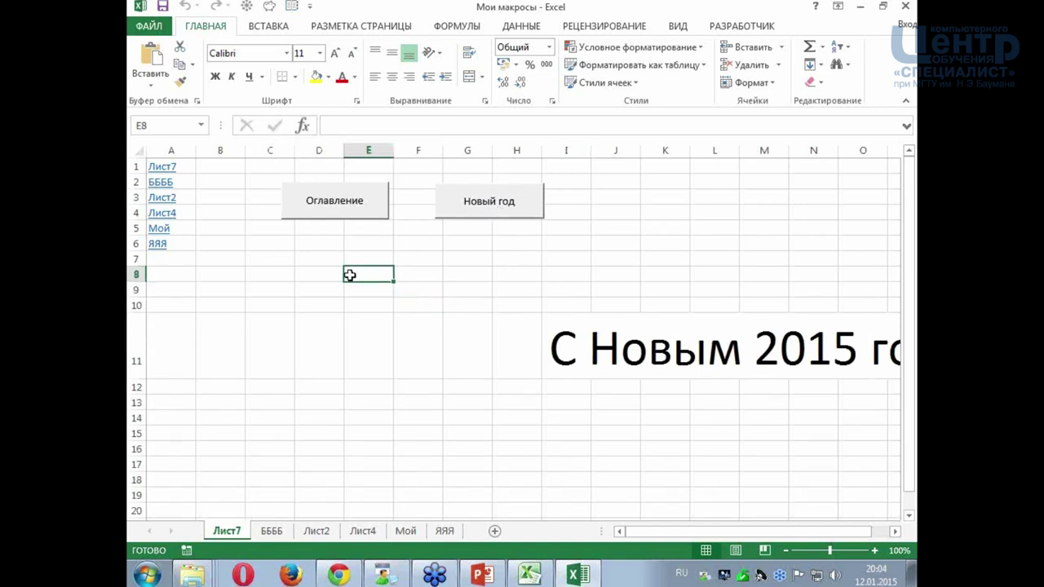
left_click(280, 255)
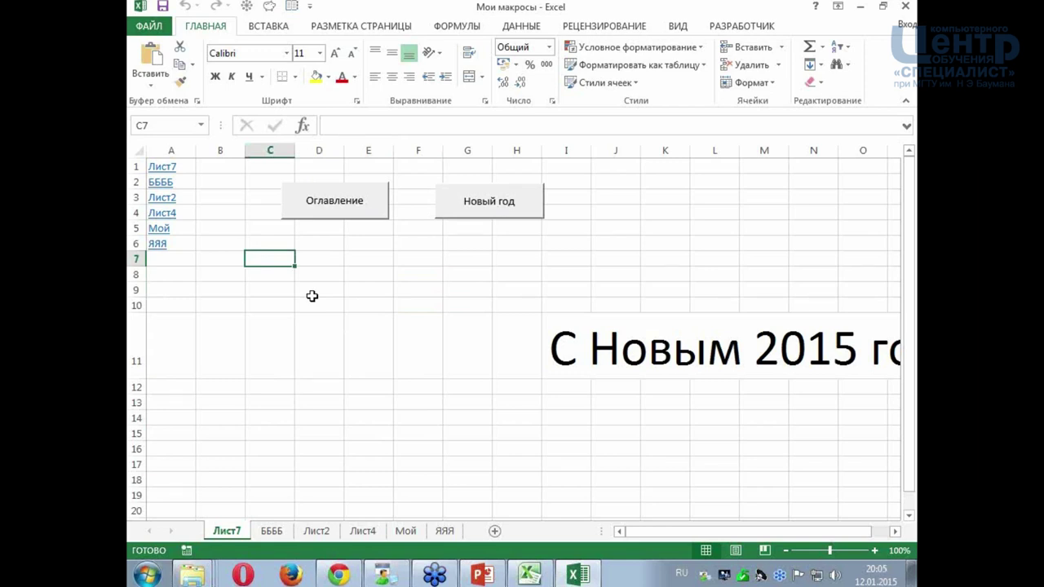
left_click(760, 30)
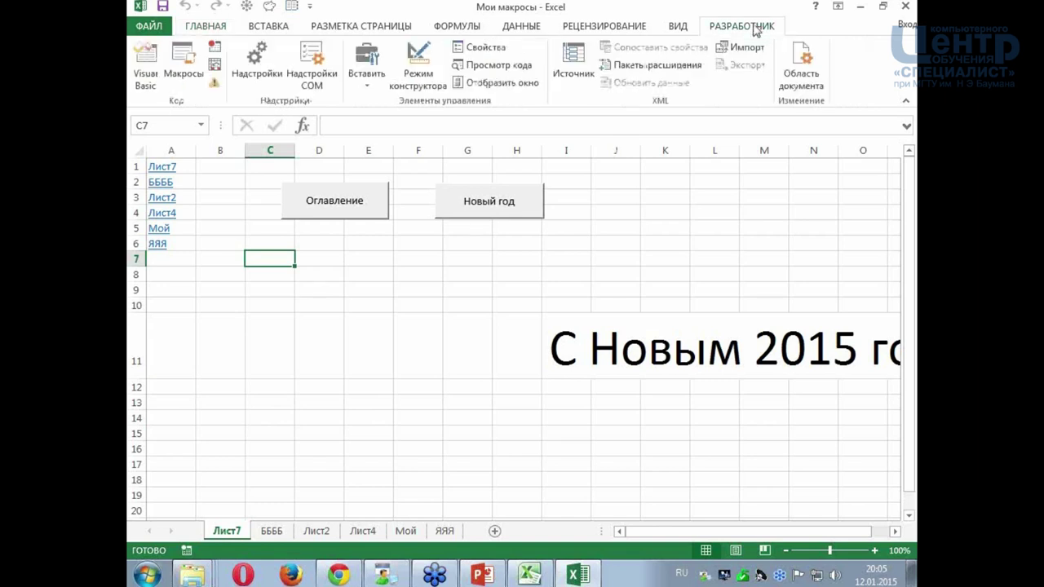
- Assign the МакросПривет macro to the Новый год button
left_click(367, 65)
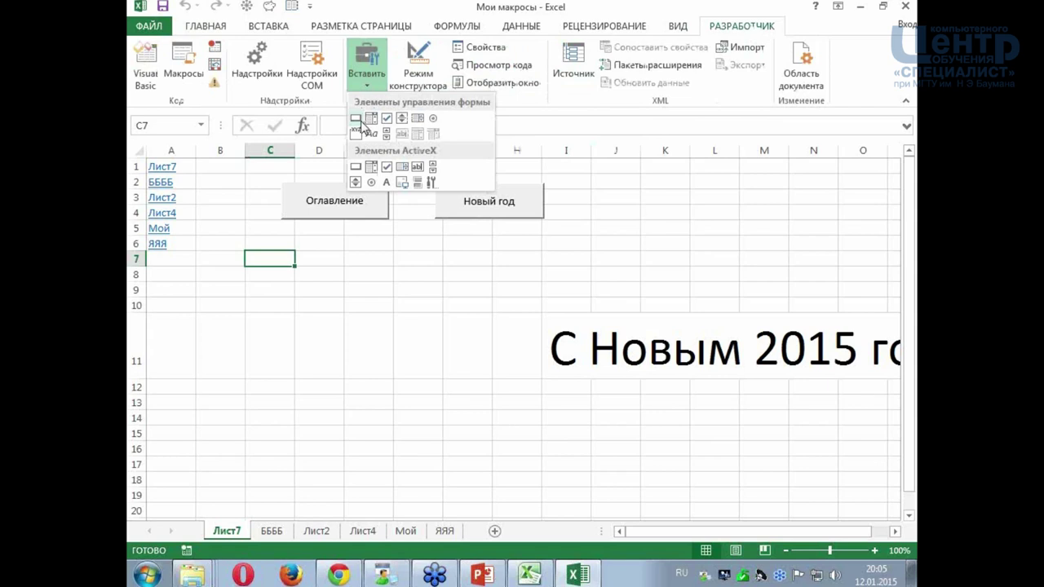
left_click(355, 119)
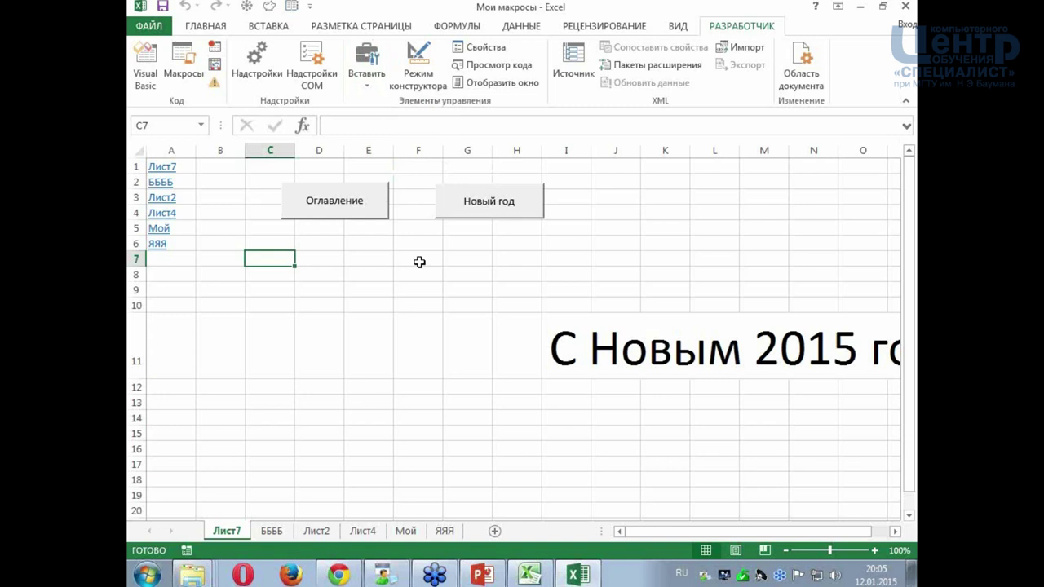
right_click(480, 214)
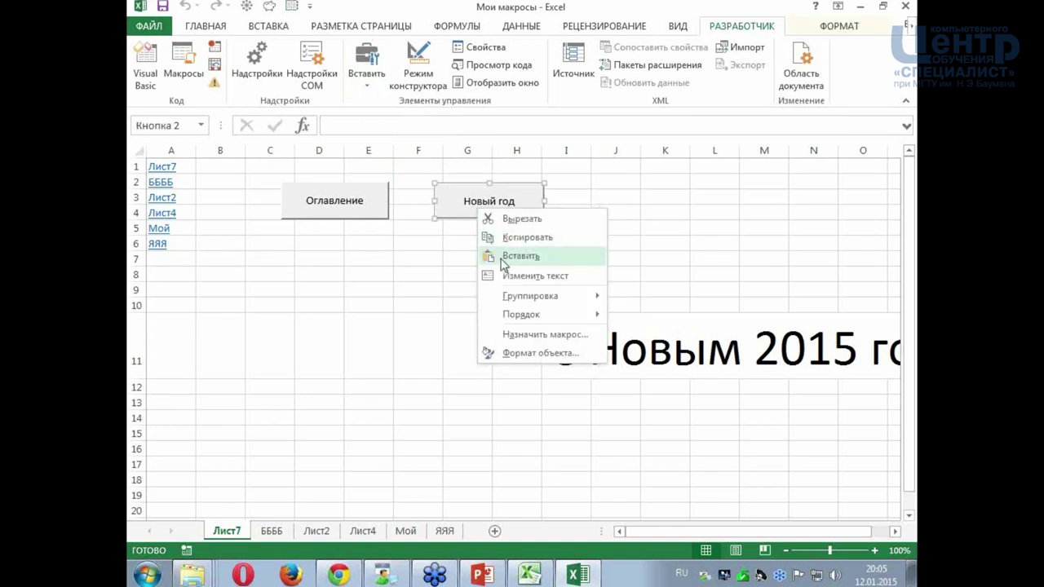
left_click(559, 336)
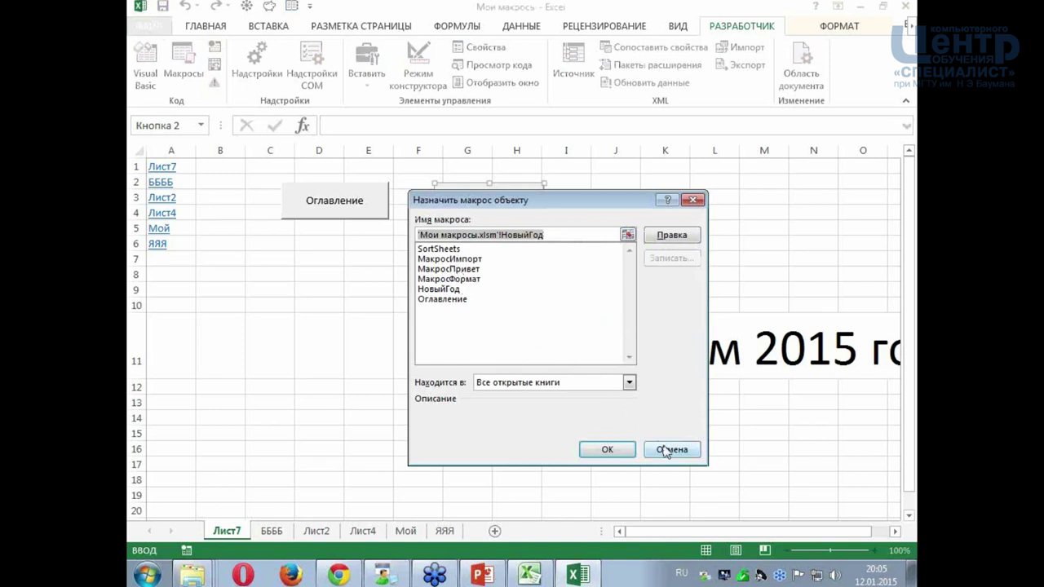
left_click(462, 269)
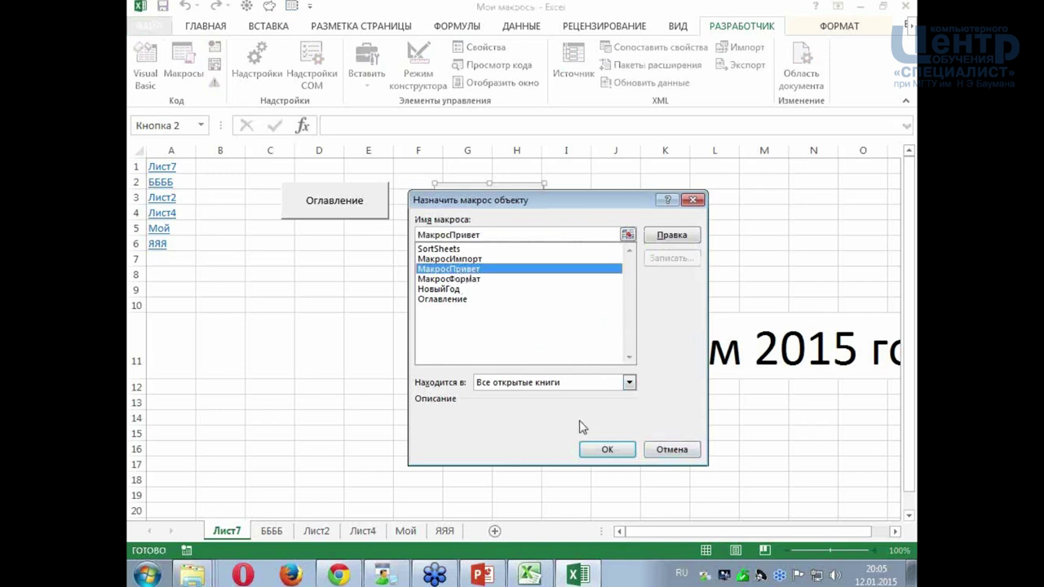
left_click(600, 449)
- Reassign the Новый год button to the НовыйГод macro, deselect it, and close the workbook
right_click(483, 202)
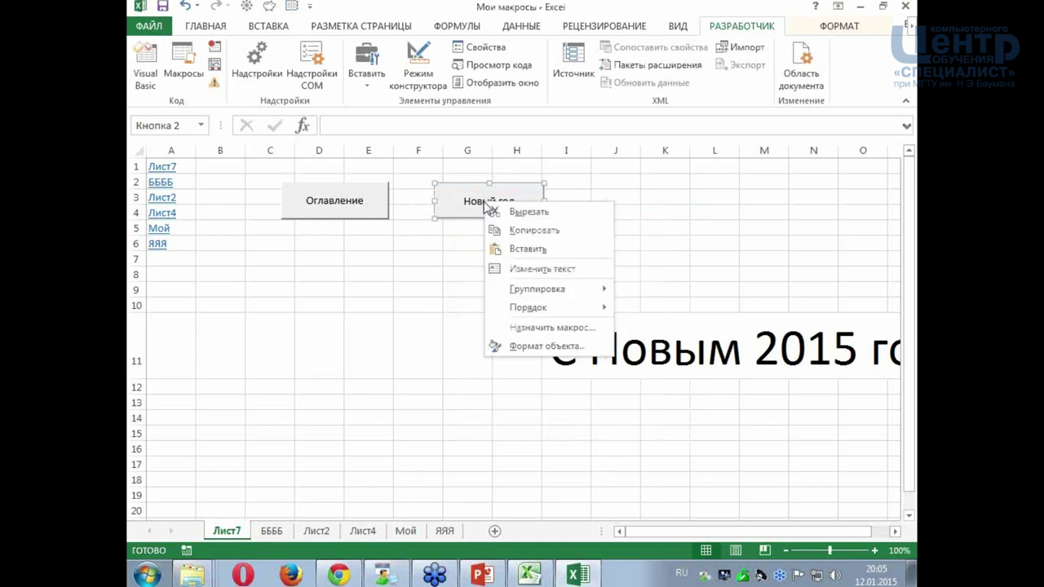
left_click(569, 330)
left_click(466, 285)
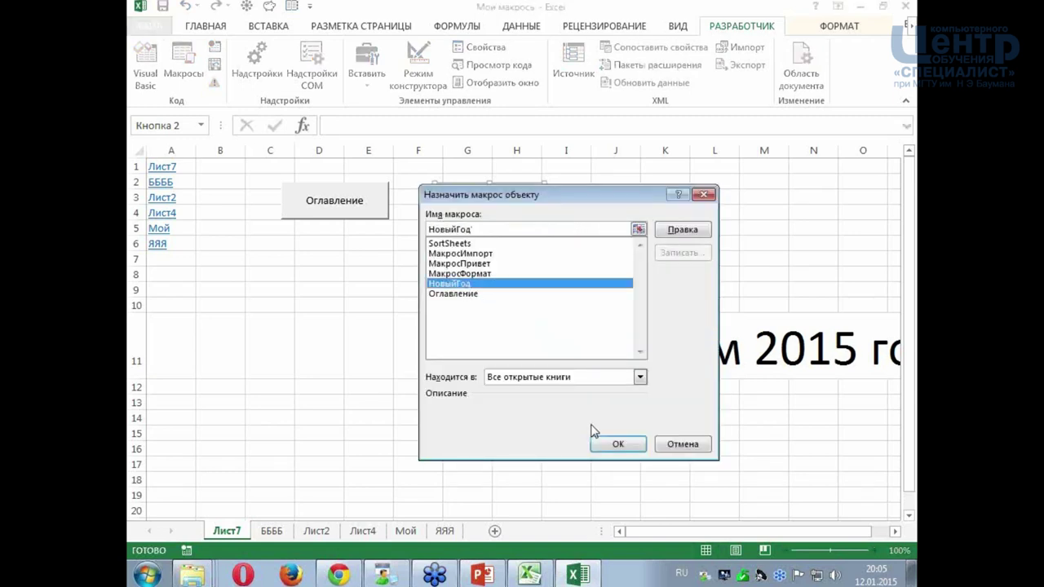
left_click(611, 442)
left_click(438, 307)
left_click(652, 230)
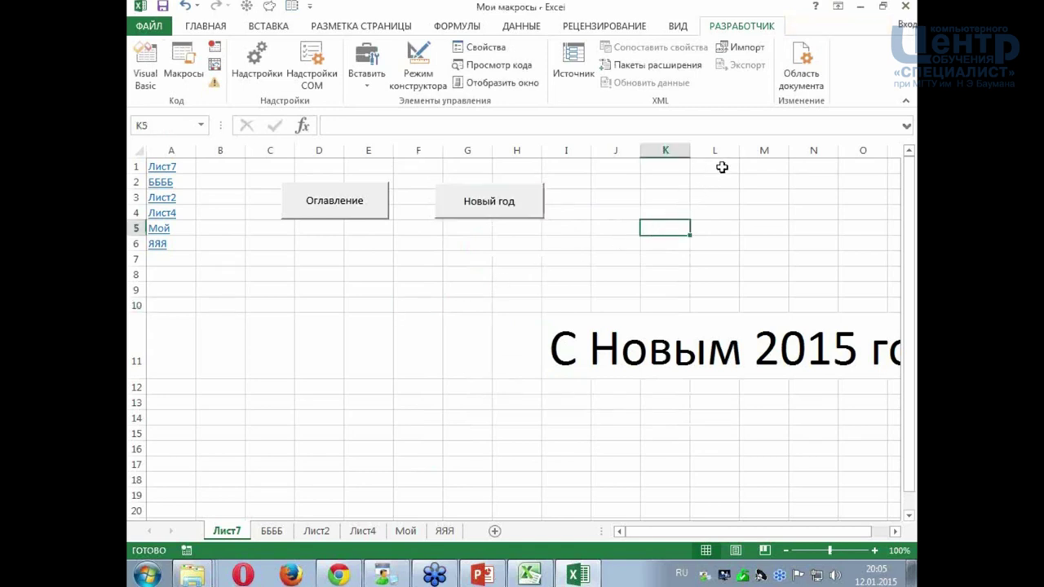
left_click(905, 6)
- Save and close the Excel workbook, then open the Примеры.rar archive
left_click(462, 305)
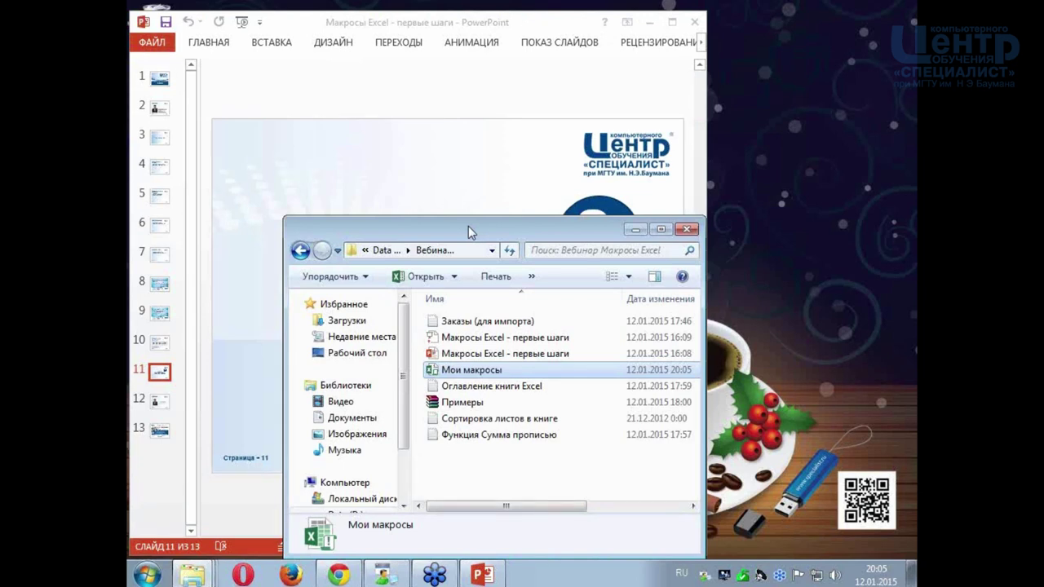
left_click(461, 404)
double_click(461, 406)
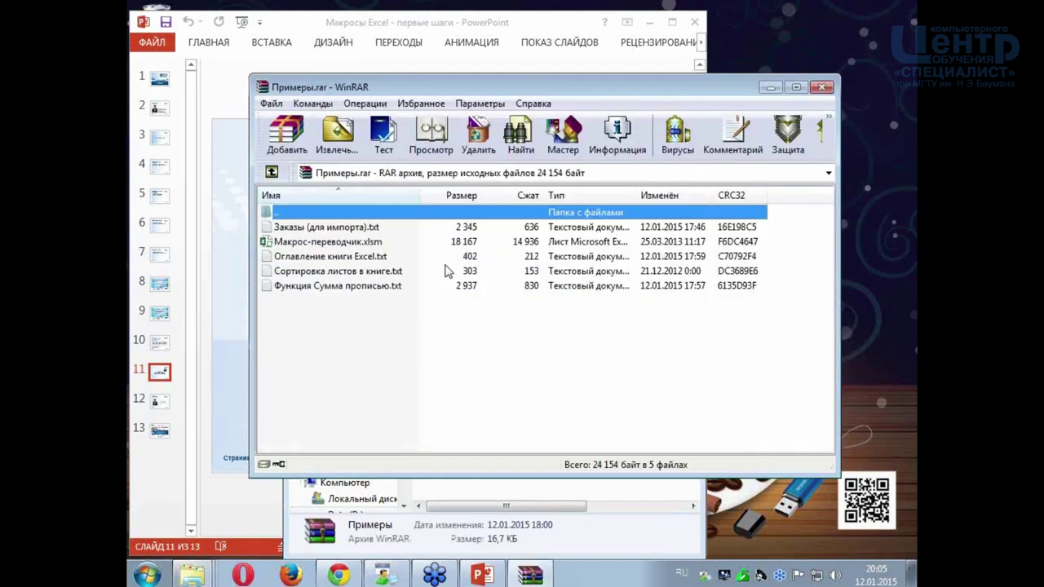
mouse_move(424, 92)
left_mouse_down()
mouse_move(477, 94)
mouse_move(682, 61)
left_mouse_up()
- Extract Макрос-переводчик.xlsm into the webinar folder, close WinRAR, and open the workbook
left_click(594, 211)
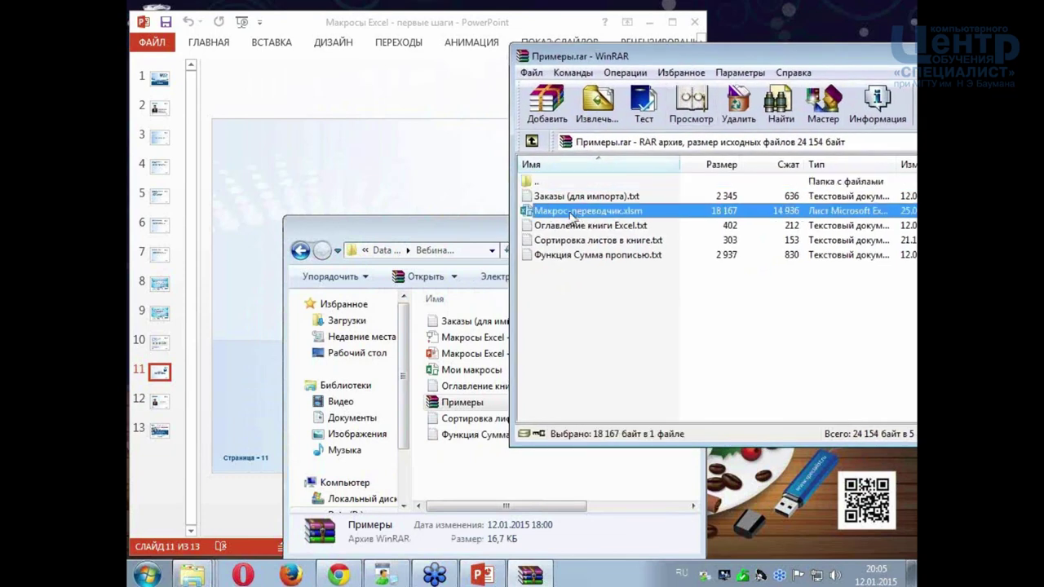
left_click_drag(572, 213, 466, 432)
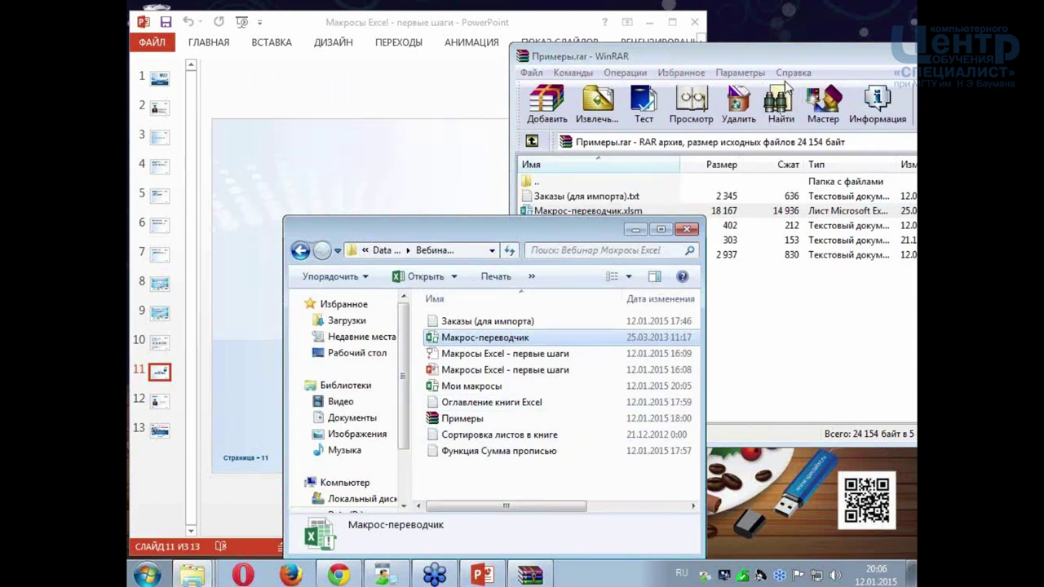
left_click_drag(784, 57, 590, 69)
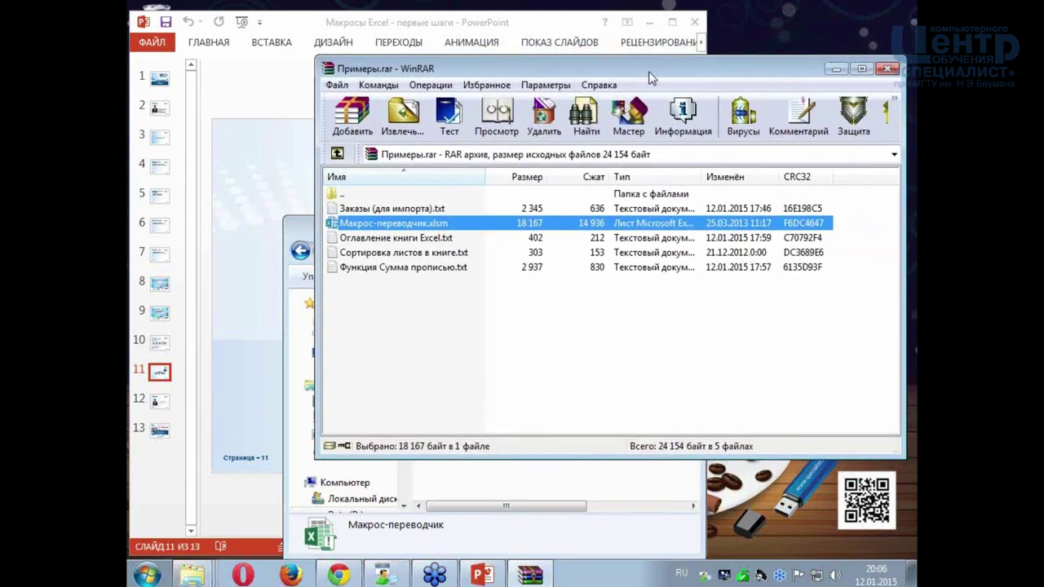
left_click(886, 69)
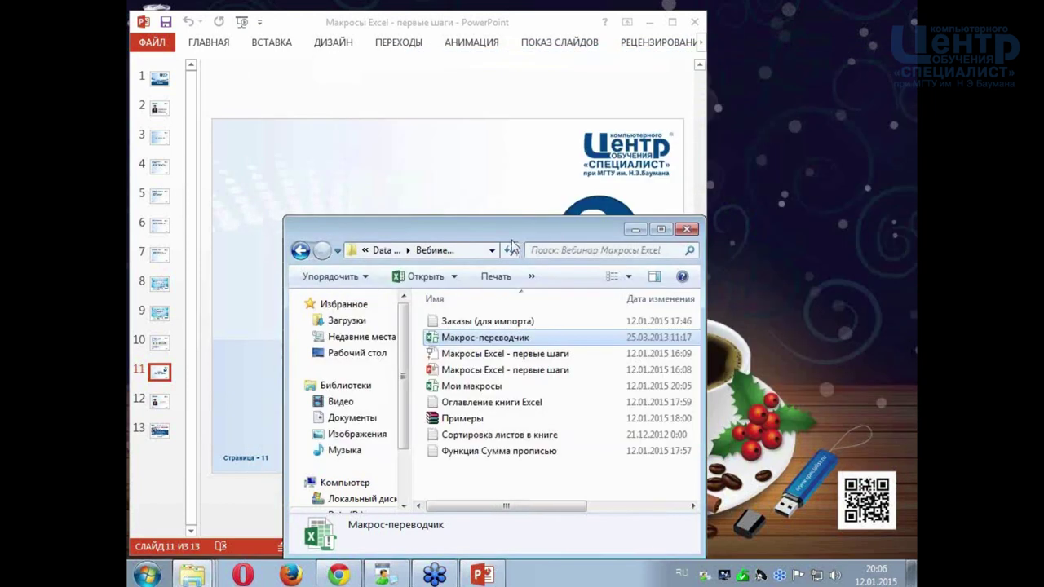
left_click_drag(508, 231, 629, 176)
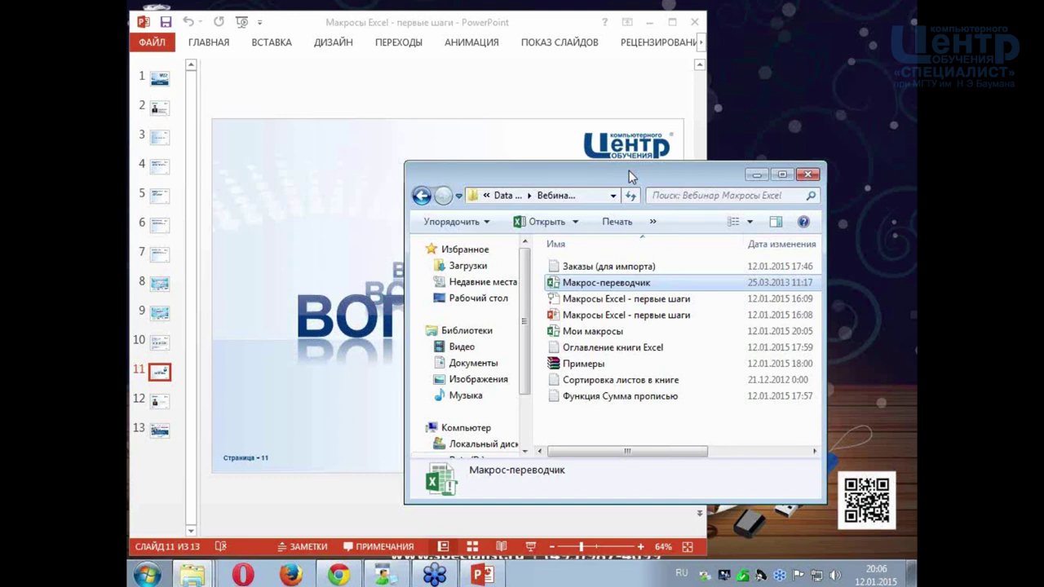
double_click(608, 282)
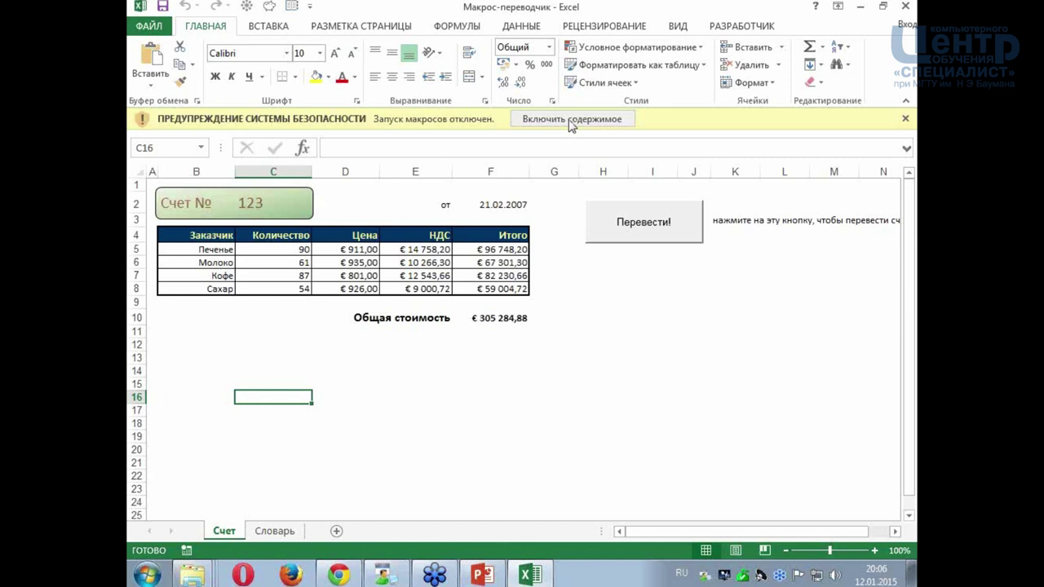
- Enable macros and cycle the invoice labels through English, German and Russian with Перевести!
left_click(571, 120)
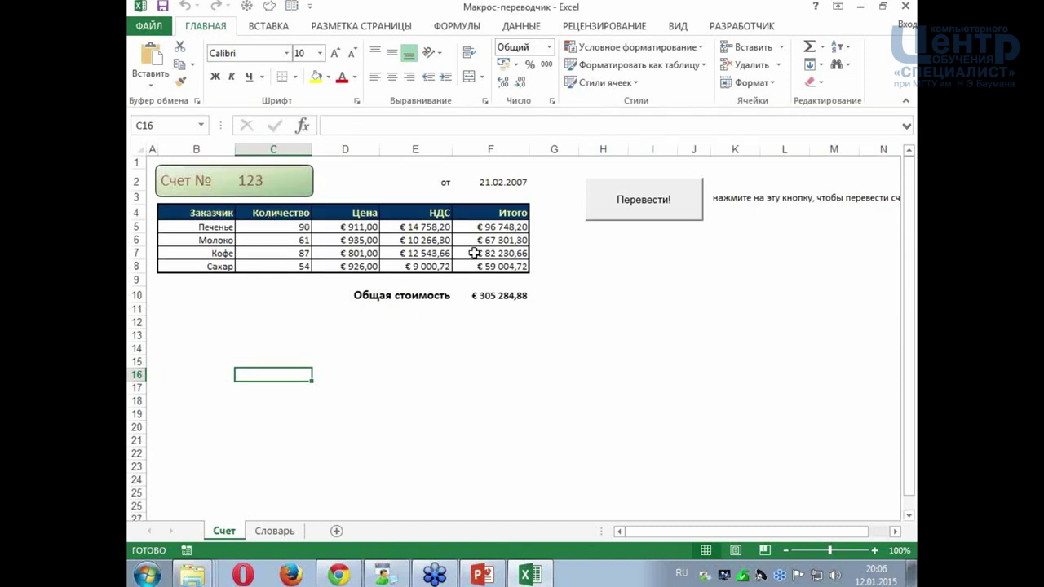
left_click(643, 209)
left_click(643, 209)
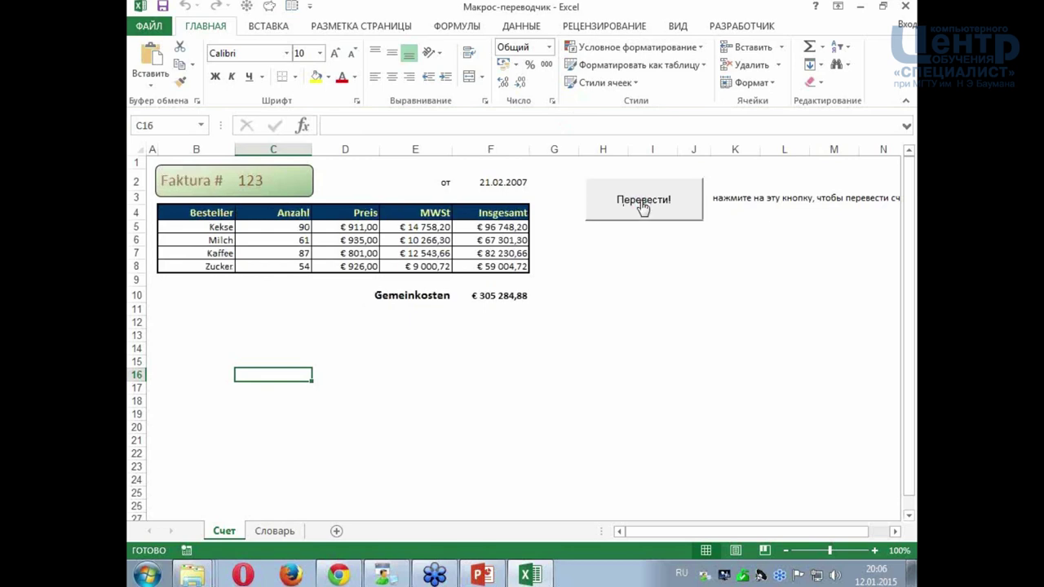
left_click(644, 209)
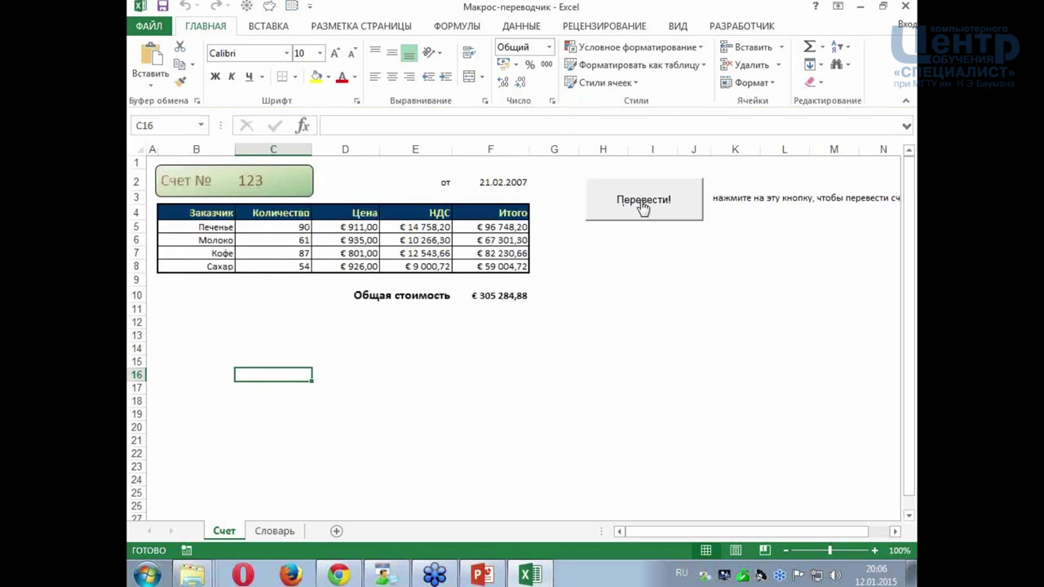
left_click(644, 209)
left_click(643, 209)
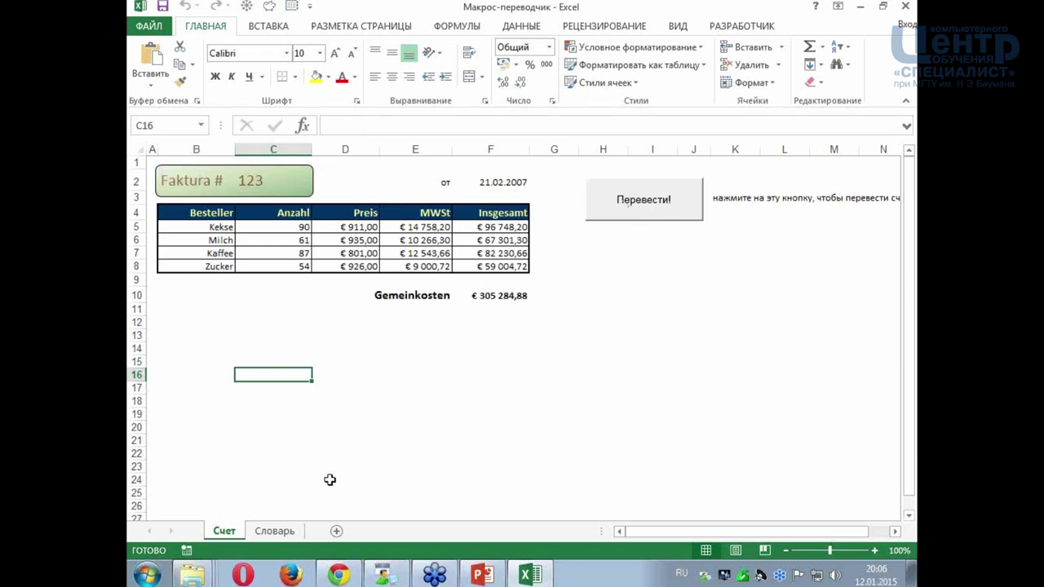
- View the Словарь dictionary sheet, then cycle the Счет invoice labels through Russian, English and German again
left_click(287, 532)
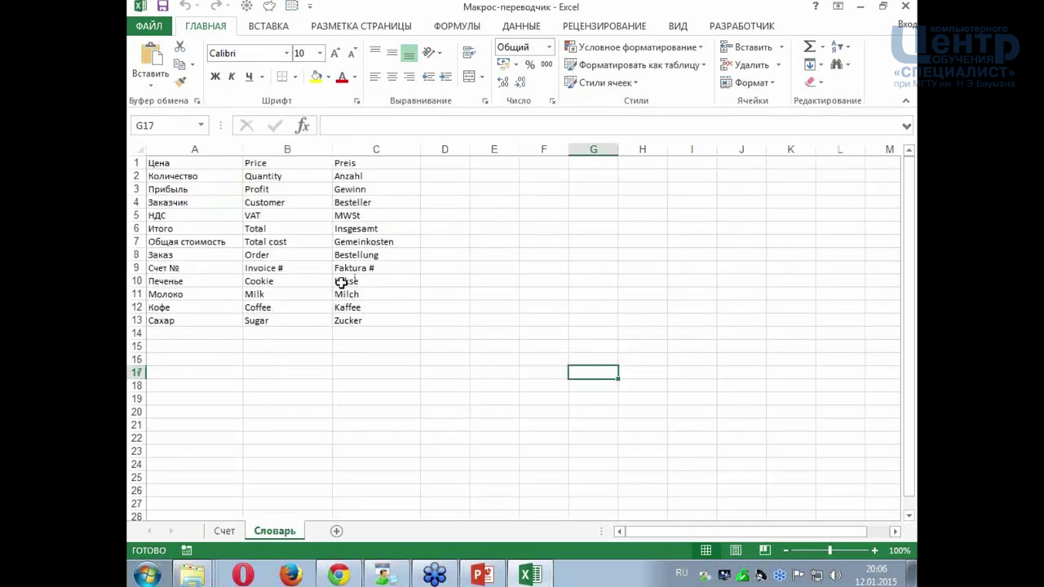
left_click(234, 532)
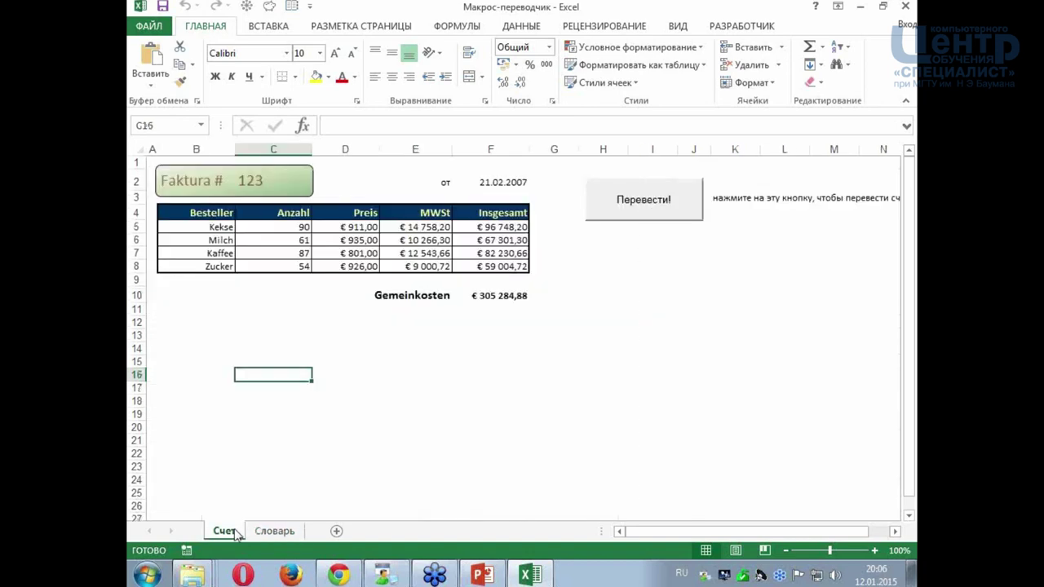
left_click(253, 336)
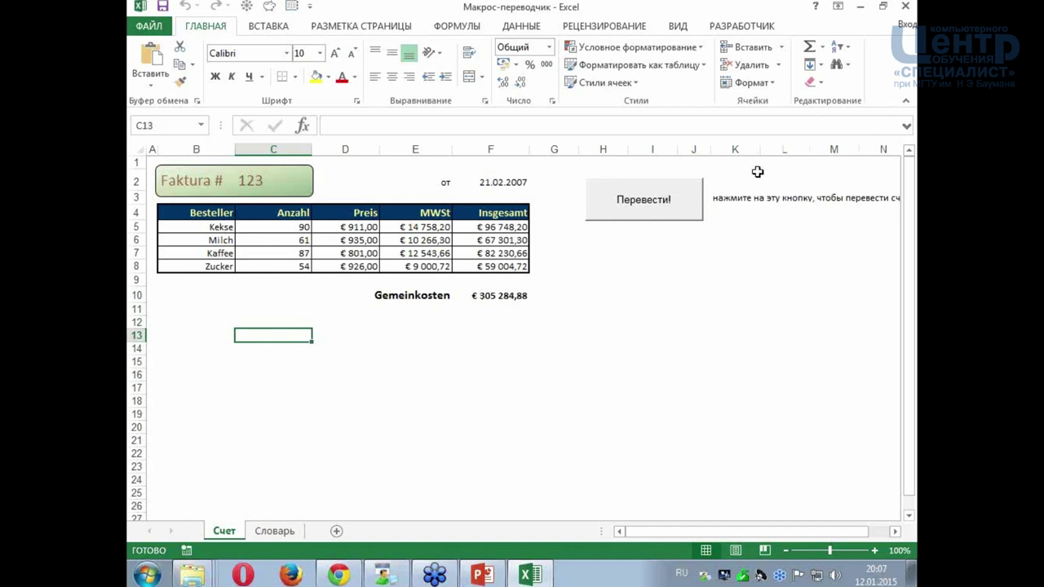
left_click(648, 218)
left_click(647, 217)
left_click(646, 217)
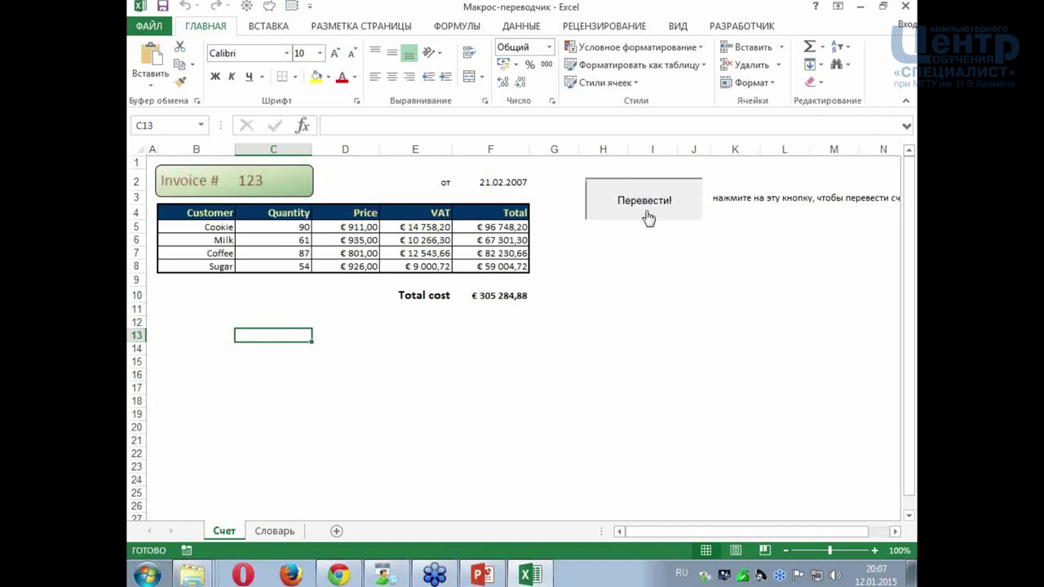
left_click(643, 217)
left_click(643, 217)
left_click(643, 217)
- Close Макрос-переводчик without saving and widen the PowerPoint window
left_click(644, 251)
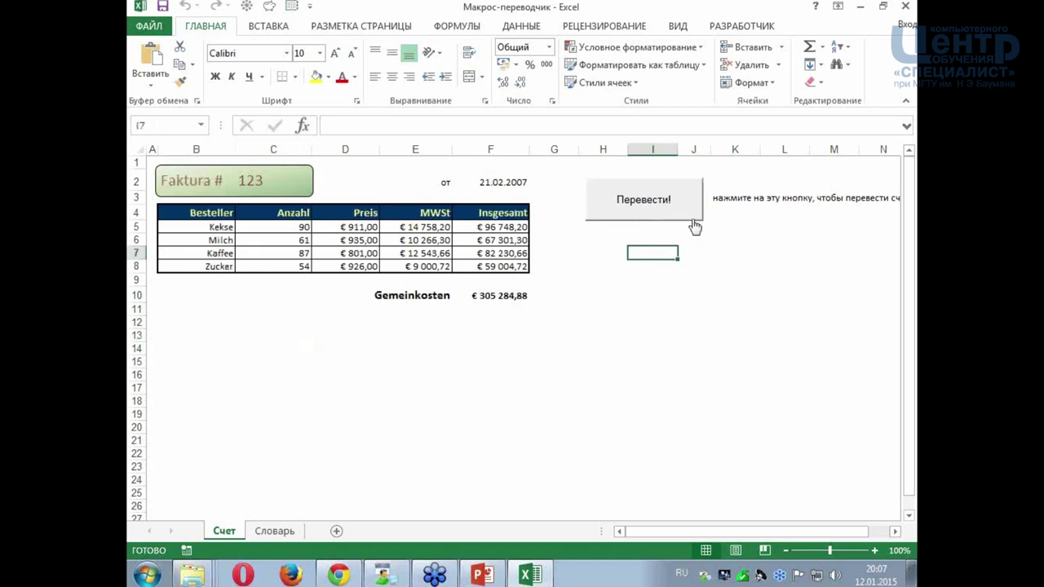
left_click(906, 8)
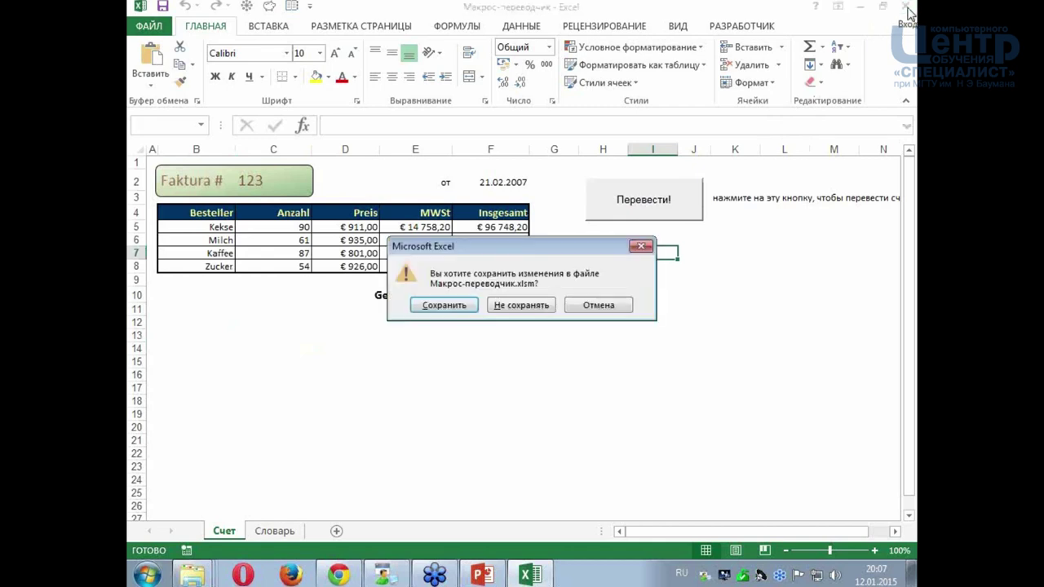
left_click(521, 305)
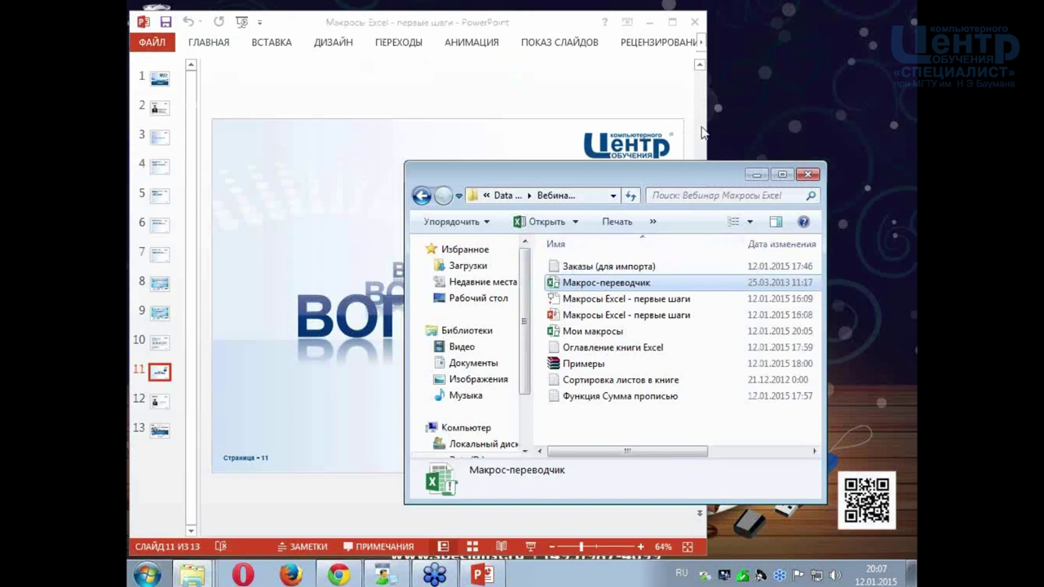
left_click_drag(707, 125, 826, 144)
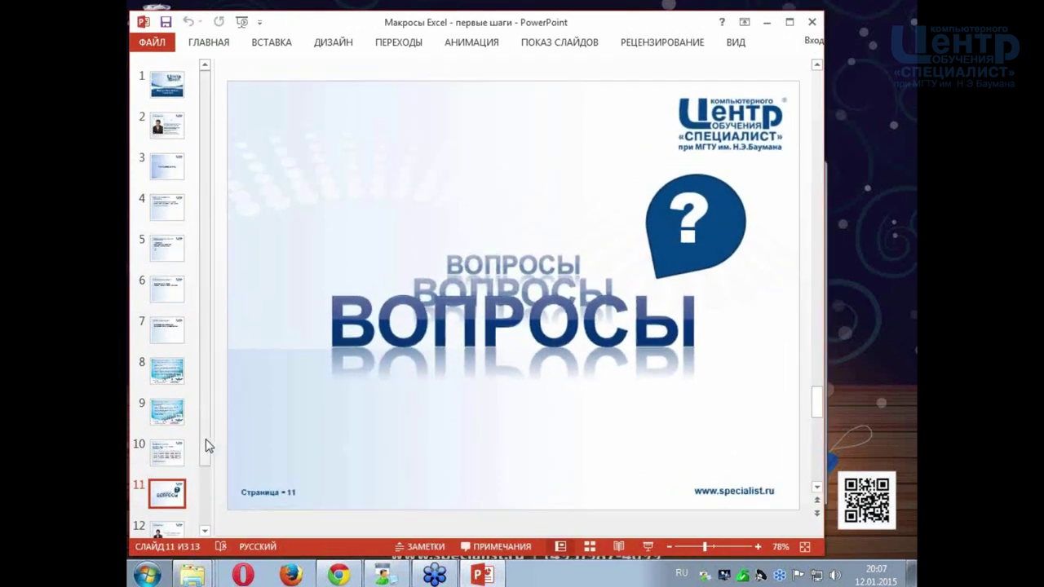
- Show slide 12, О преподавателе, then the final thank-you slide 13
scroll(206, 481, "down", 1)
scroll(204, 485, "down", 1)
left_click(168, 471)
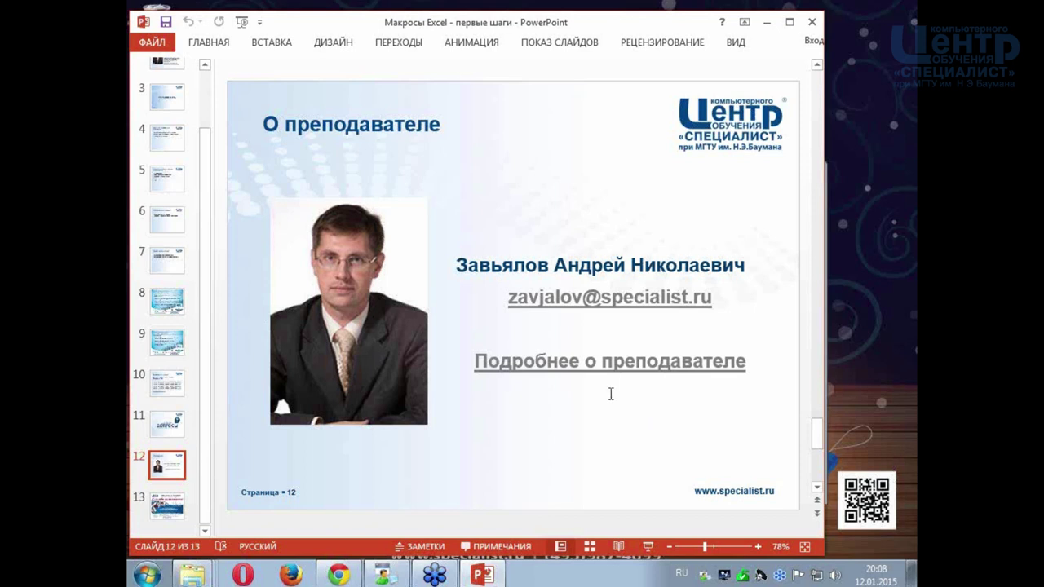
left_click(179, 507)
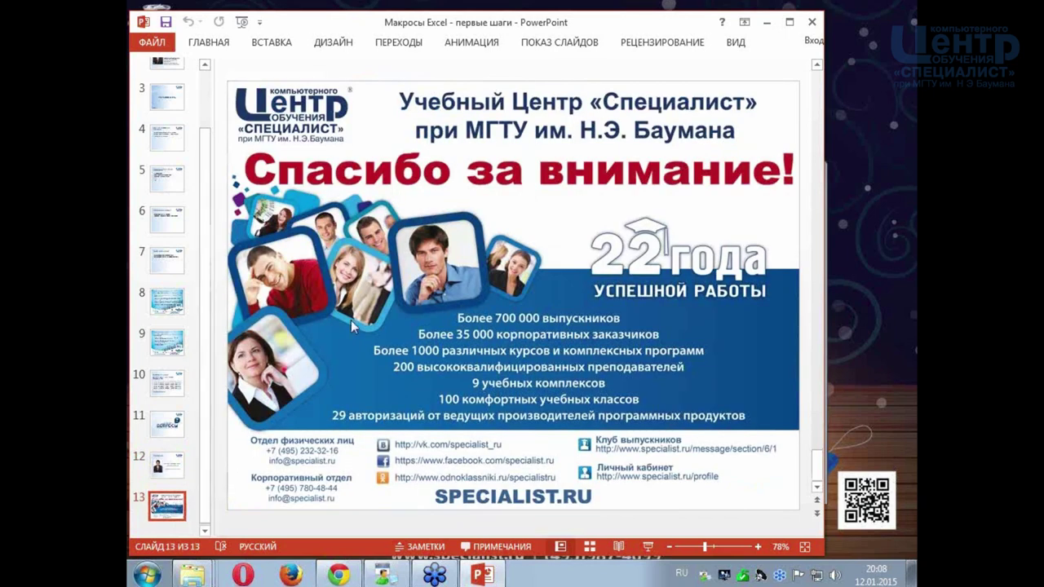